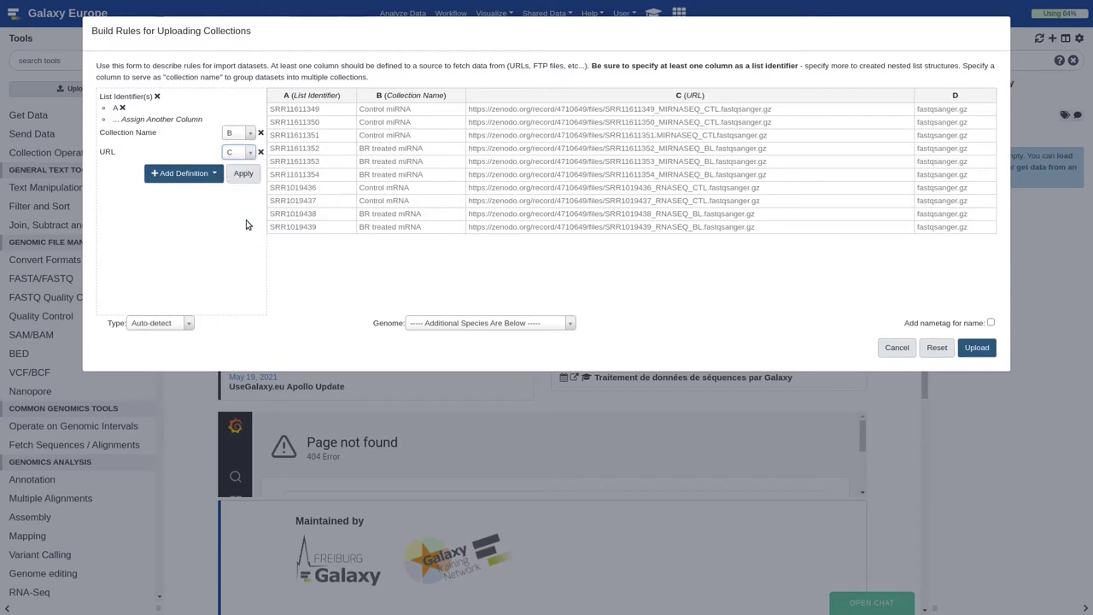
Step: Define column D as the Type in the collection rules and upload the datasets as collections
{"action": "left_click", "coordinate": [193, 174]}
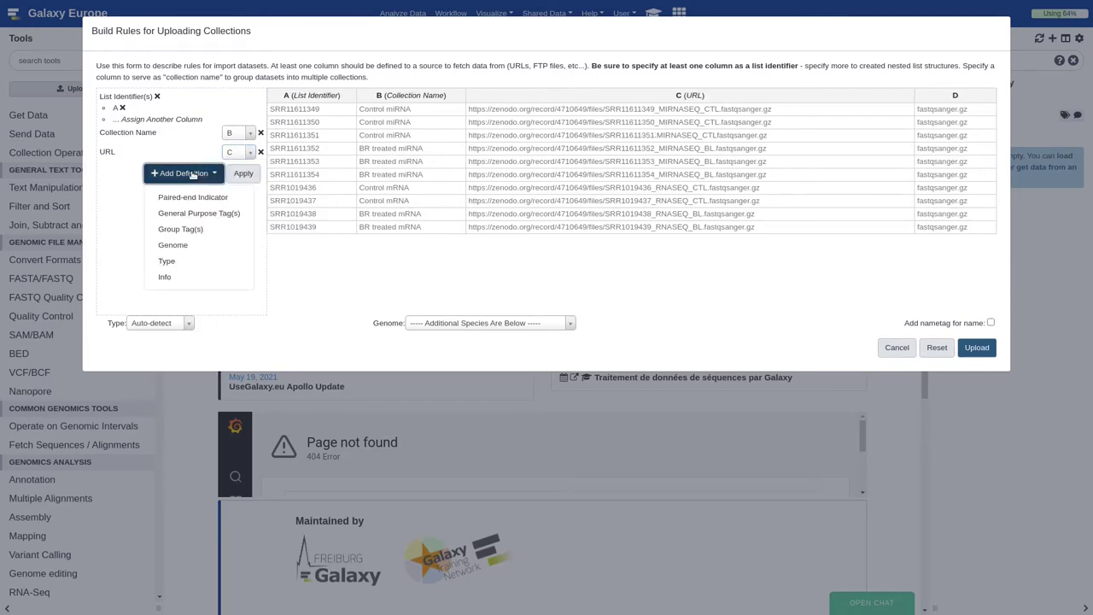
{"action": "left_click", "coordinate": [180, 262]}
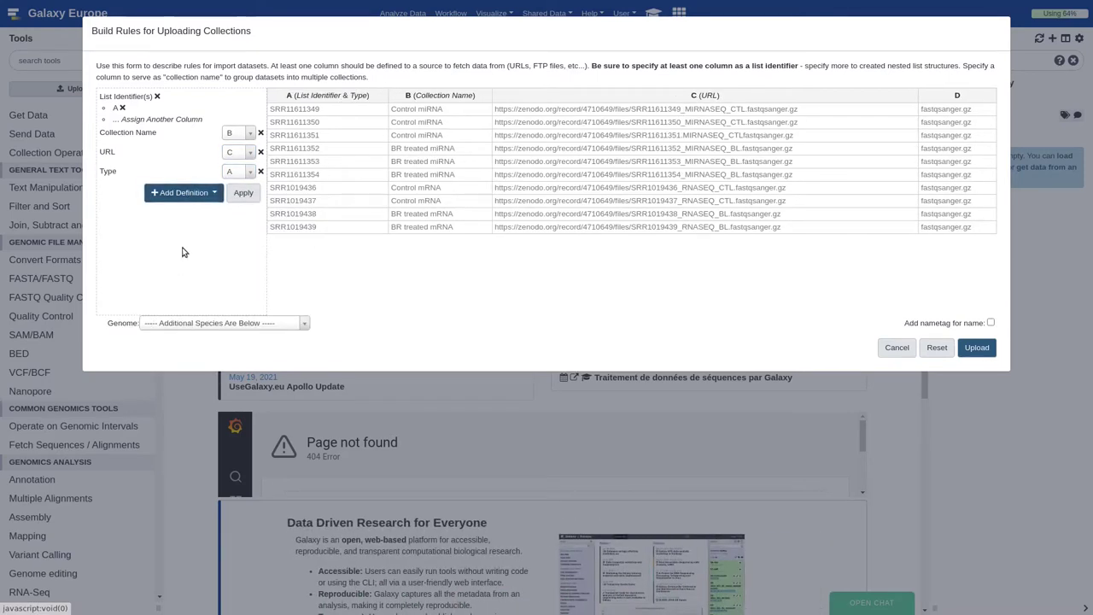
{"action": "left_click", "coordinate": [239, 172]}
{"action": "left_click", "coordinate": [239, 254]}
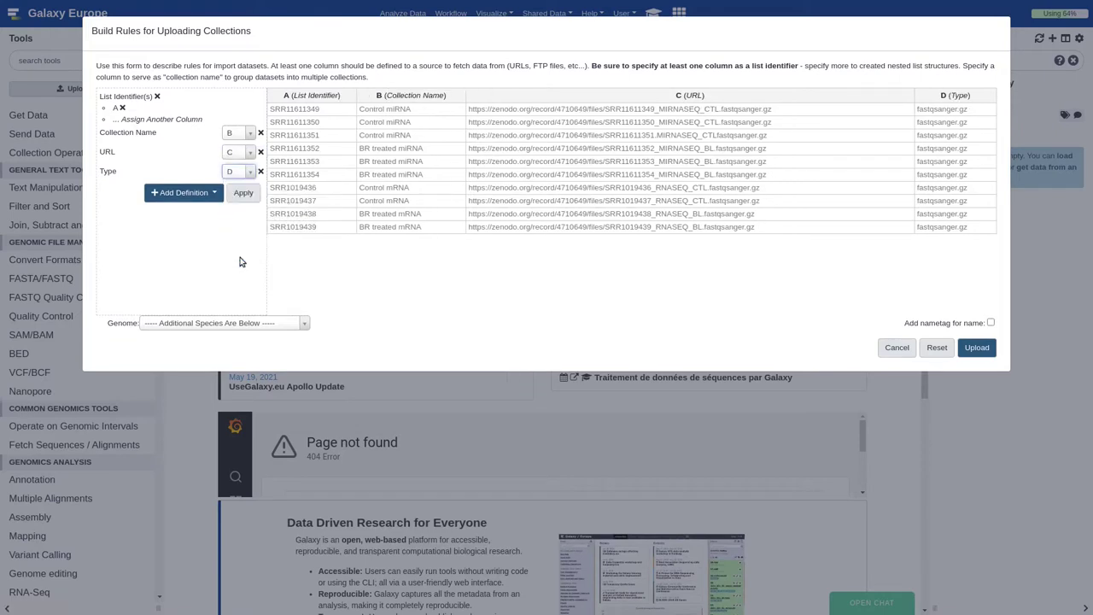
{"action": "left_click", "coordinate": [241, 194]}
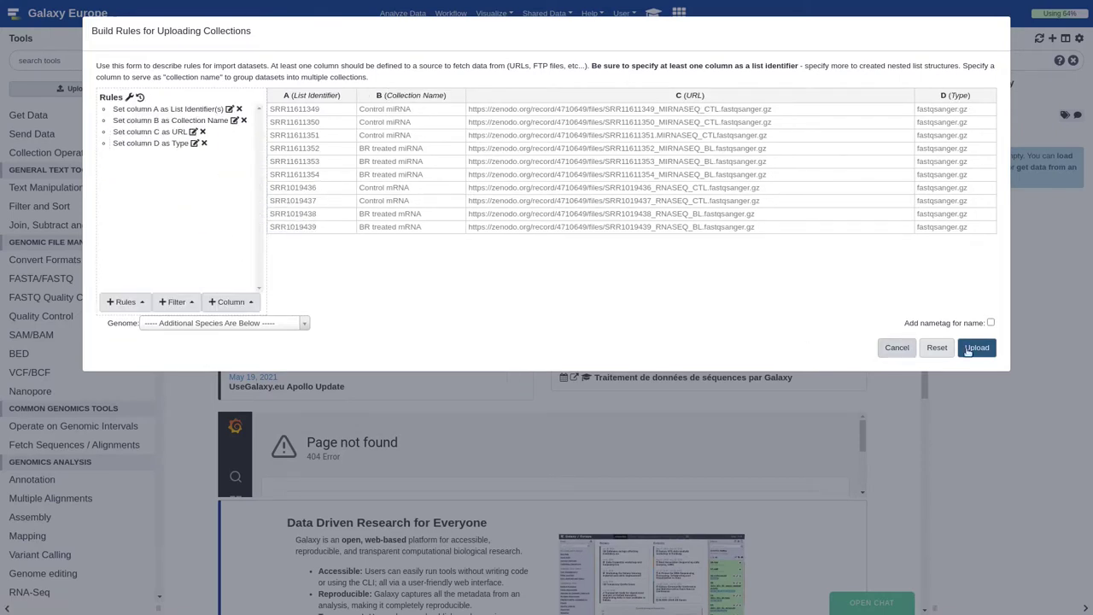
{"action": "left_click", "coordinate": [971, 348]}
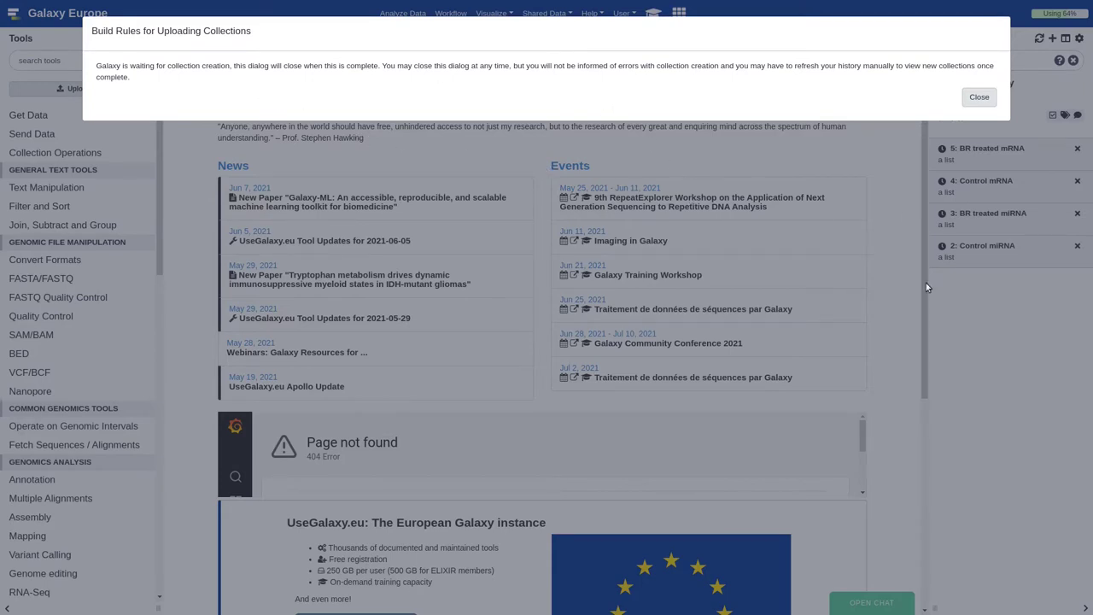
{"action": "left_click", "coordinate": [969, 102]}
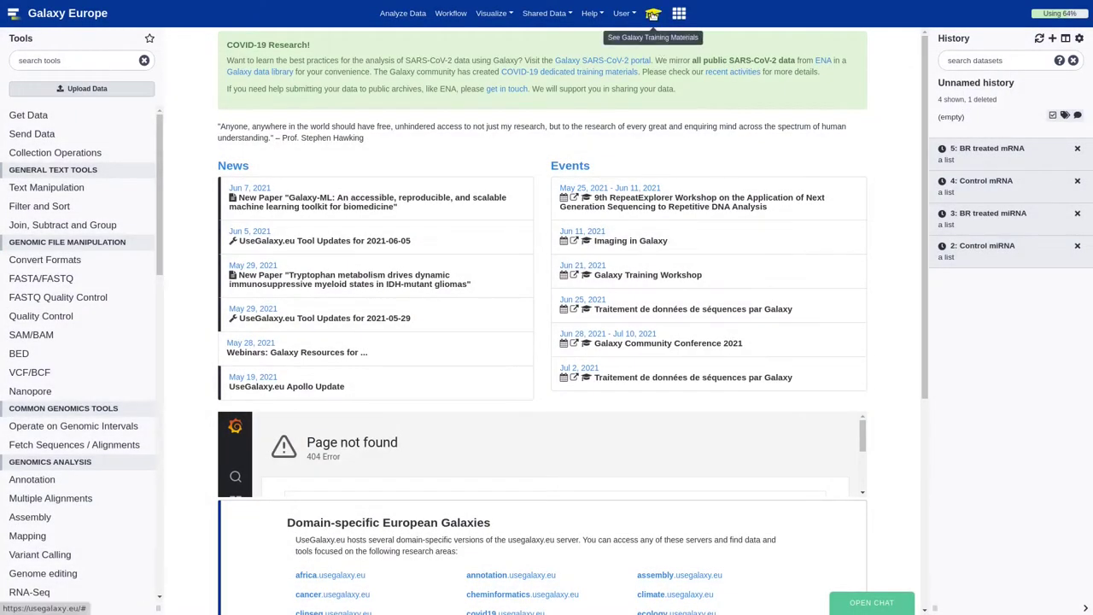
Step: Read the "Adding a tag" tip in the Get data section of the training tutorial
{"action": "left_click", "coordinate": [652, 15]}
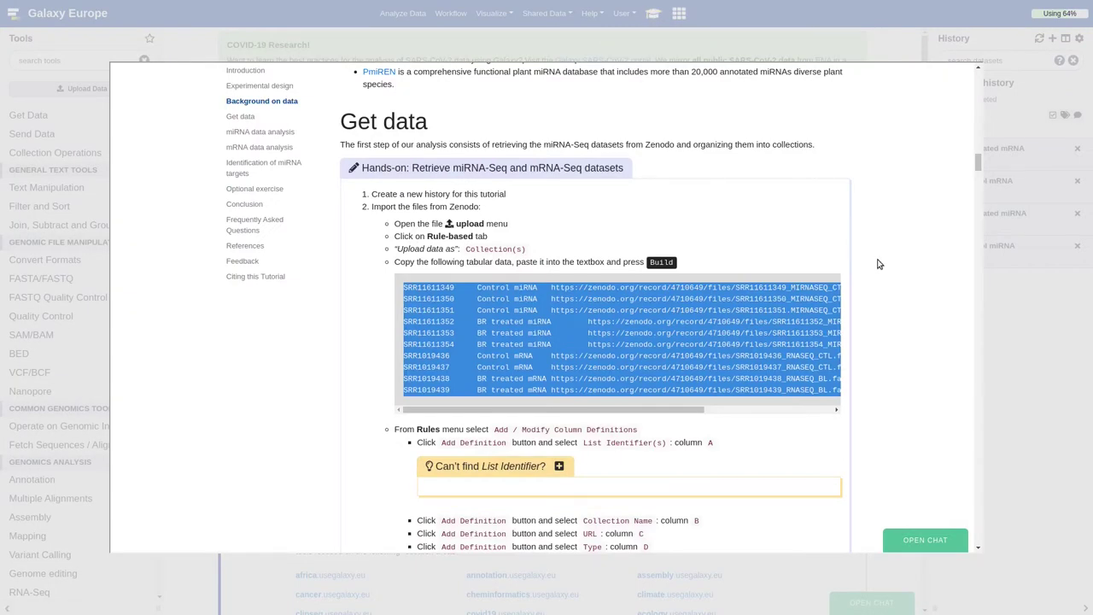
{"action": "scroll", "coordinate": [686, 363], "scroll_direction": "down", "scroll_amount": 3}
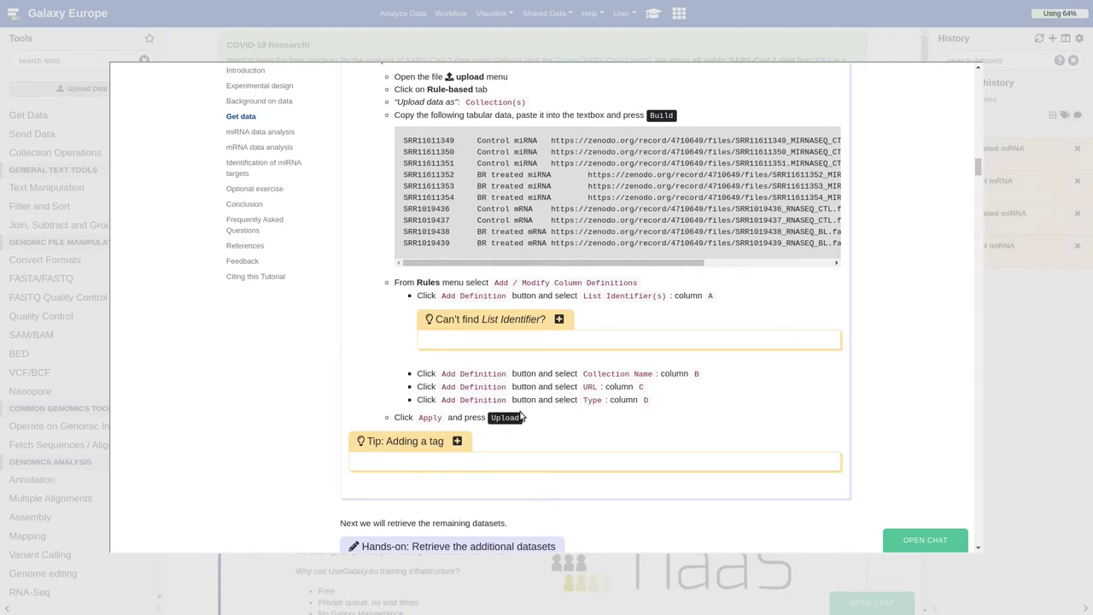
{"action": "left_click", "coordinate": [458, 441]}
{"action": "scroll", "coordinate": [469, 465], "scroll_direction": "down", "scroll_amount": 1}
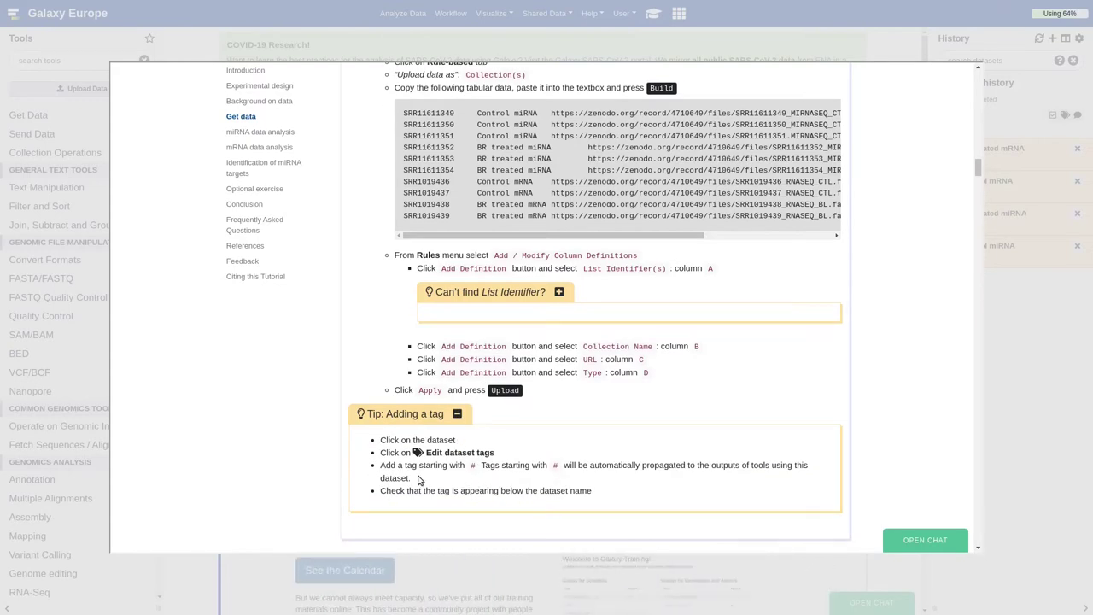
{"action": "scroll", "coordinate": [419, 480], "scroll_direction": "down", "scroll_amount": 1}
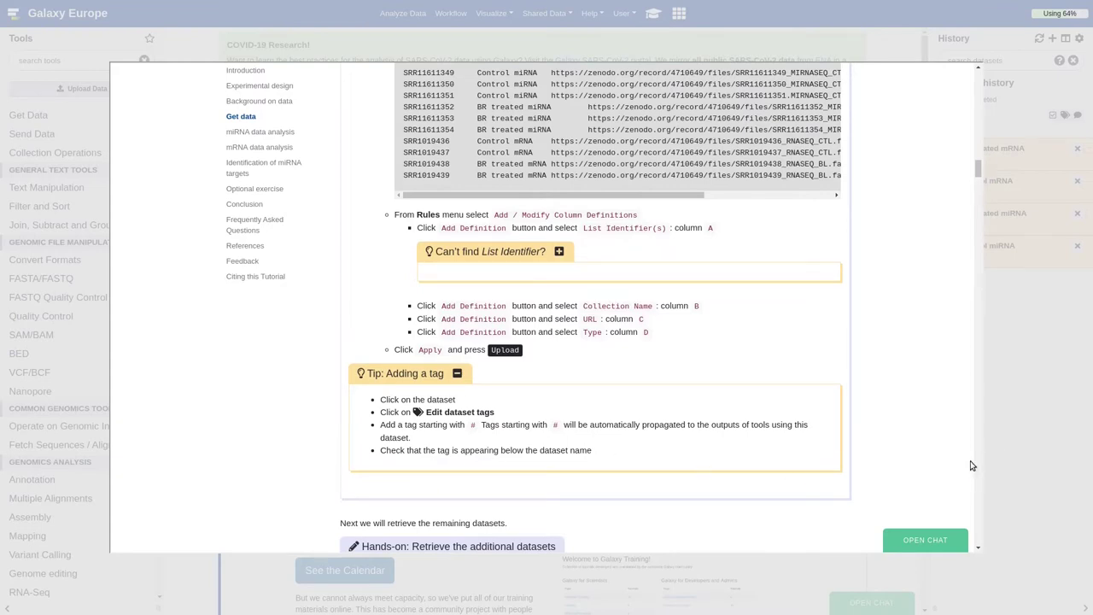
{"action": "left_click", "coordinate": [999, 429]}
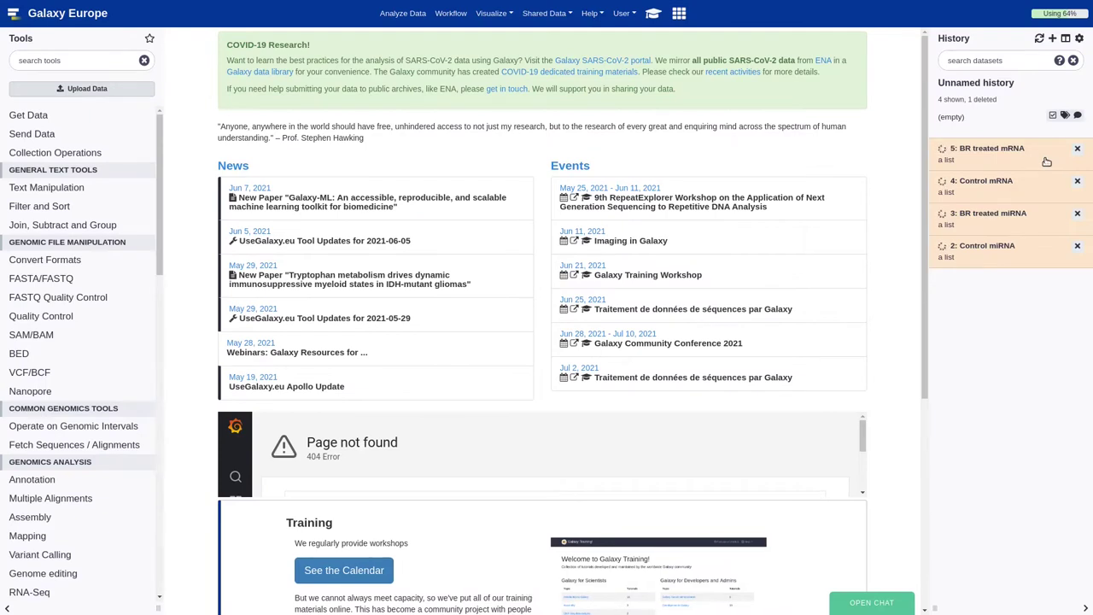
Step: Tag the BR treated mRNA collection with #BR and #mRNA and return to the history
{"action": "left_click", "coordinate": [1046, 161]}
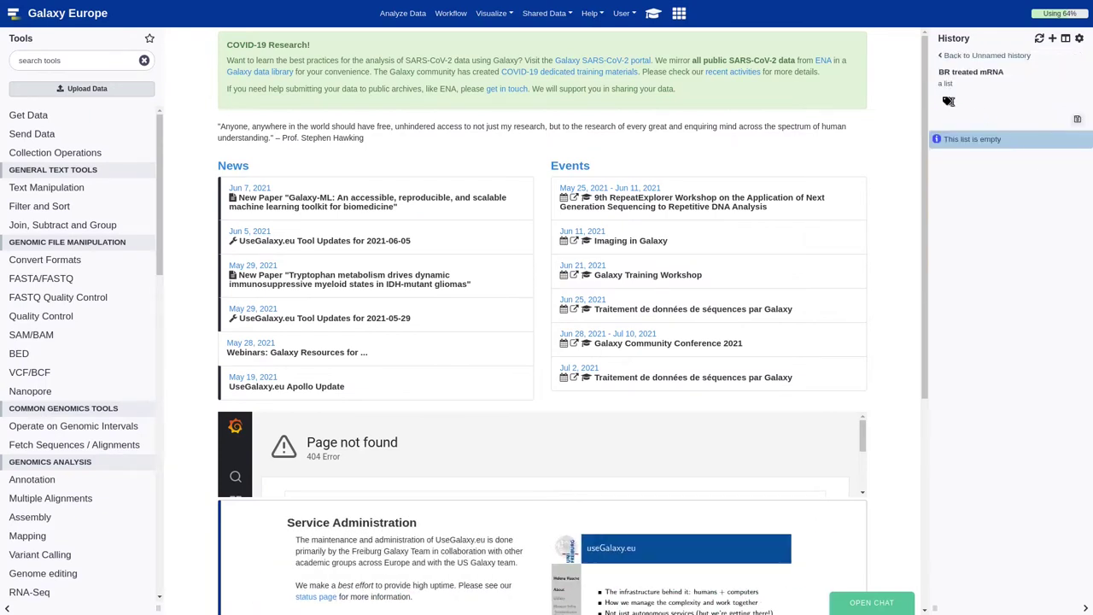
{"action": "left_click", "coordinate": [948, 100]}
{"action": "type", "text": "#"}
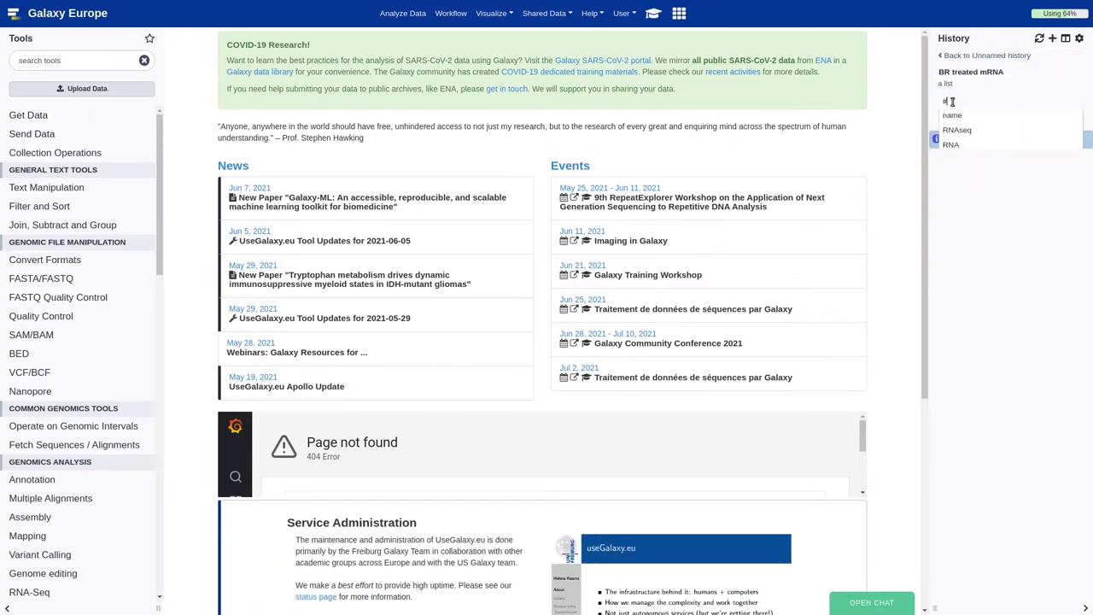
{"action": "type", "text": "BR"}
{"action": "key", "text": "Return"}
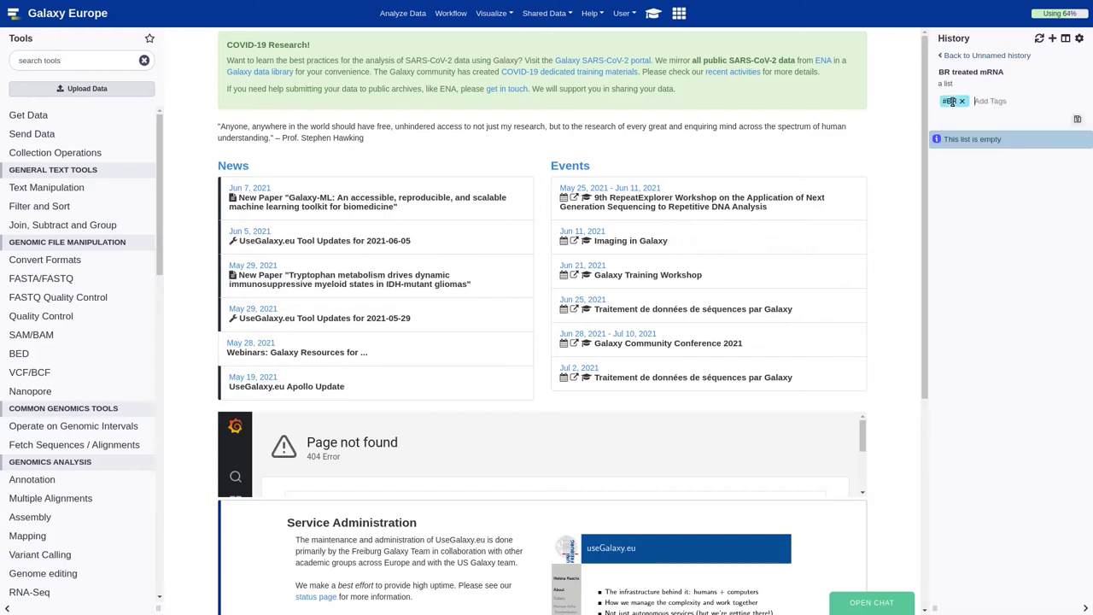
{"action": "type", "text": "#M"}
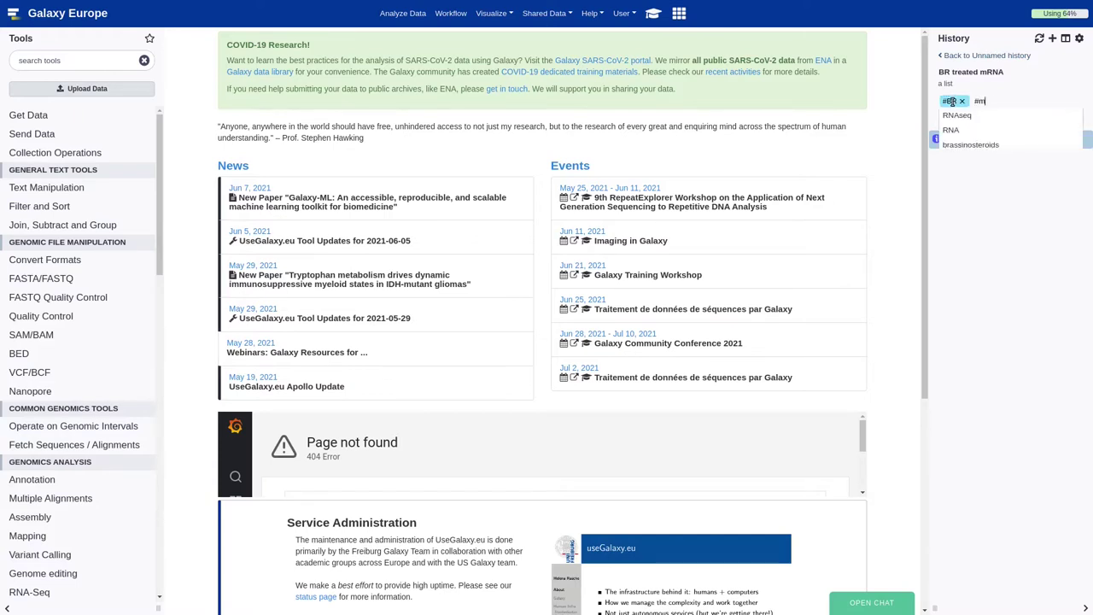
{"action": "type", "text": "RNA"}
{"action": "key", "text": "Return"}
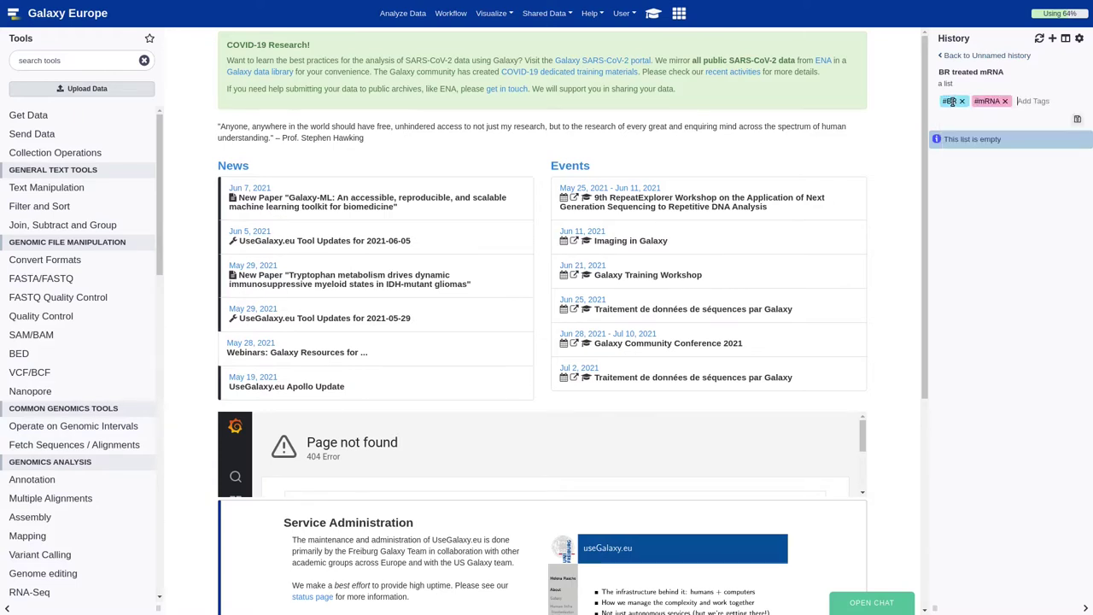
{"action": "left_click", "coordinate": [952, 56]}
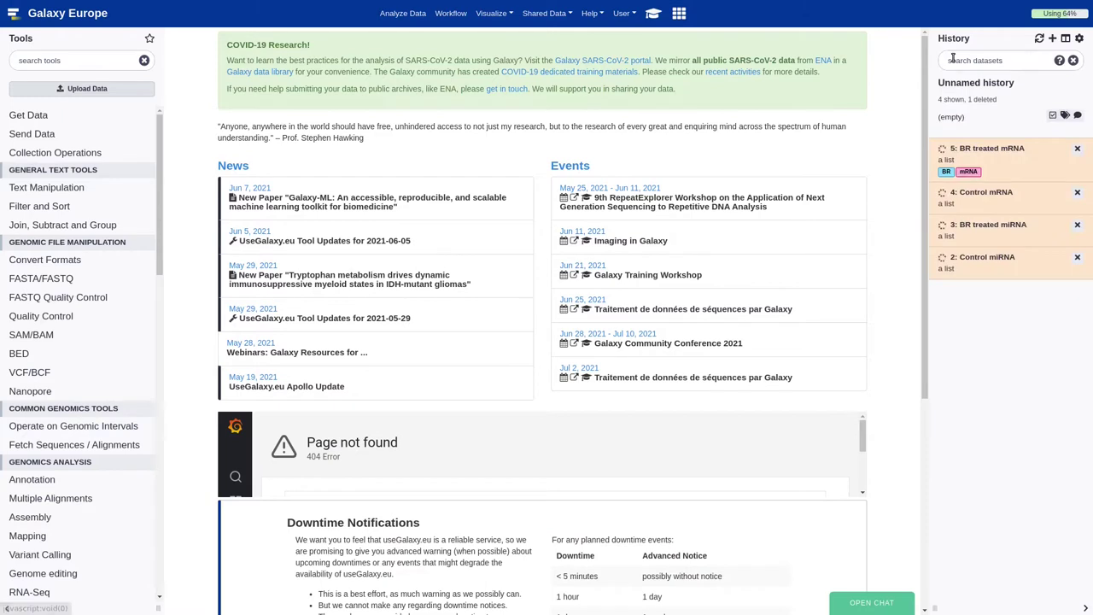
Step: Tag the Control mRNA collection with #control and #mRNA and return to the history
{"action": "left_click", "coordinate": [1046, 205]}
{"action": "left_click", "coordinate": [948, 102]}
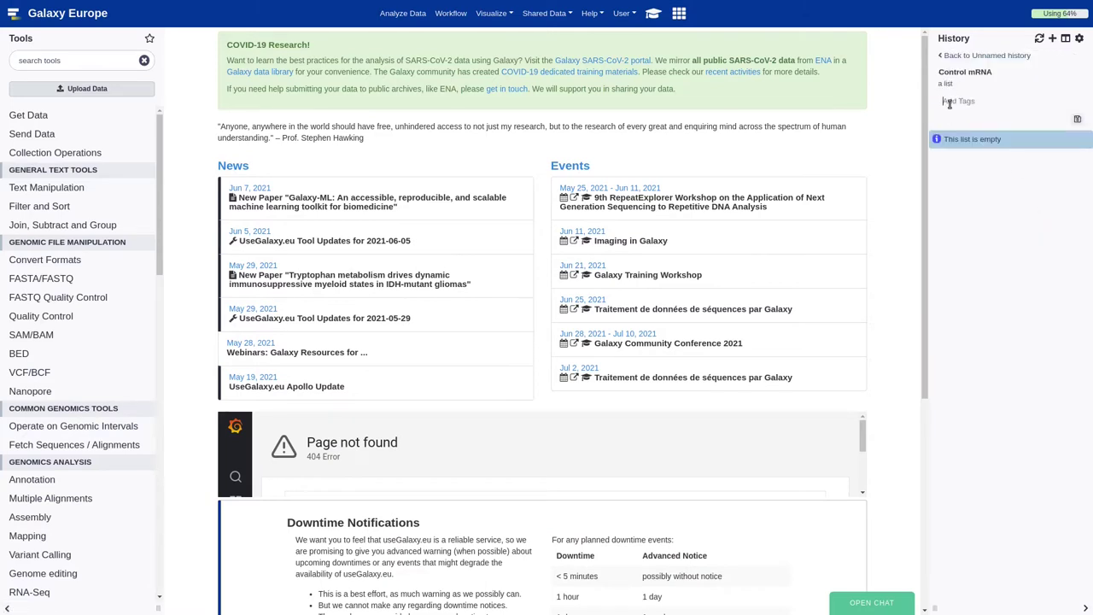
{"action": "type", "text": "#CON"}
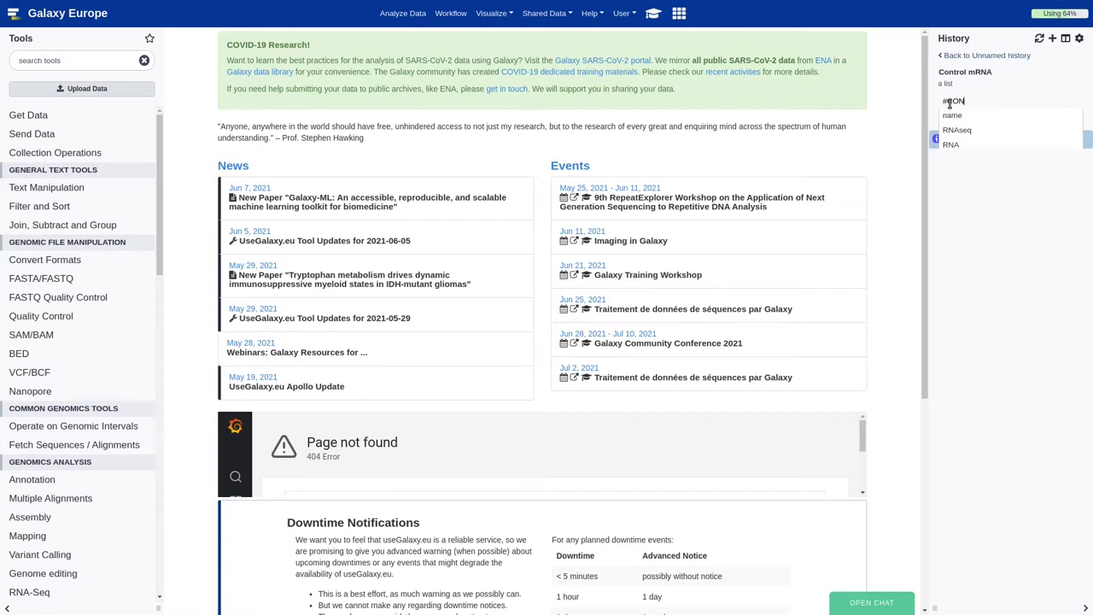
{"action": "type", "text": "trol"}
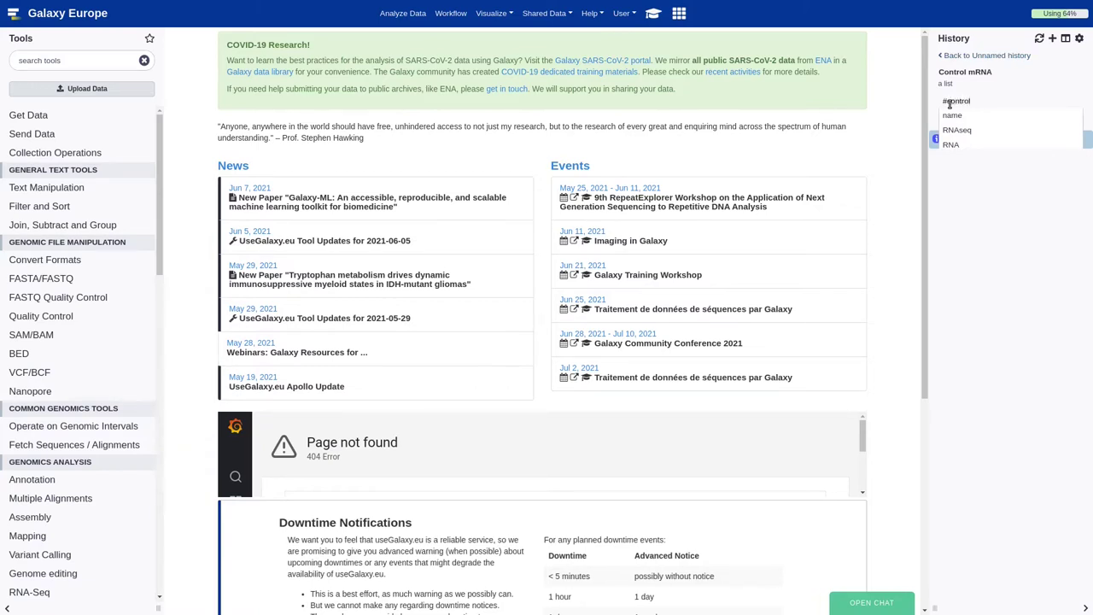
{"action": "key", "text": "Return"}
{"action": "type", "text": "#"}
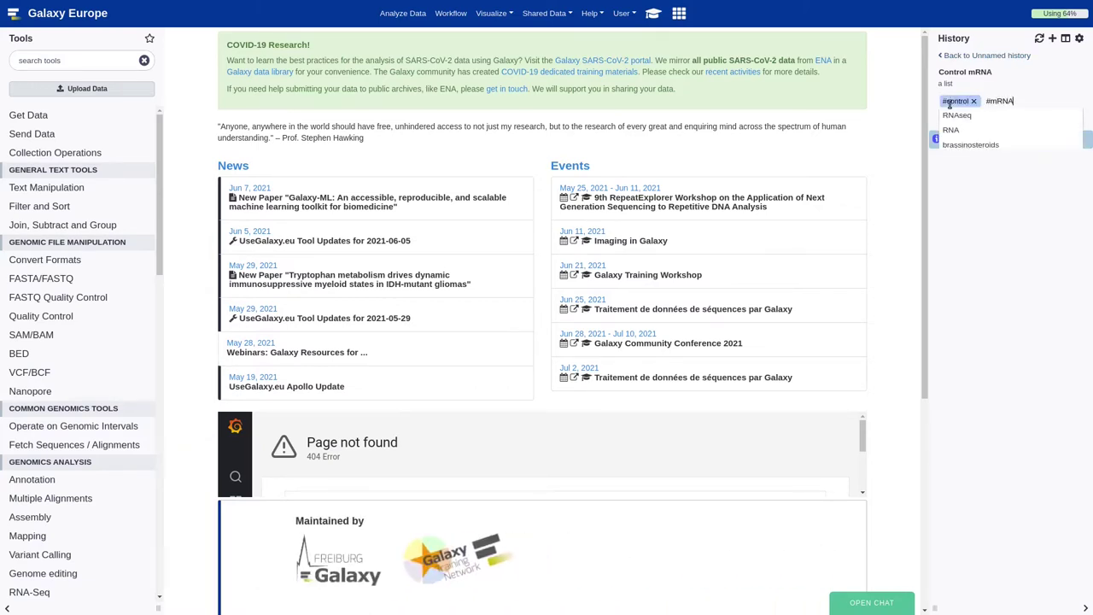
{"action": "type", "text": "mRNA"}
{"action": "key", "text": "Return"}
{"action": "left_click", "coordinate": [955, 56]}
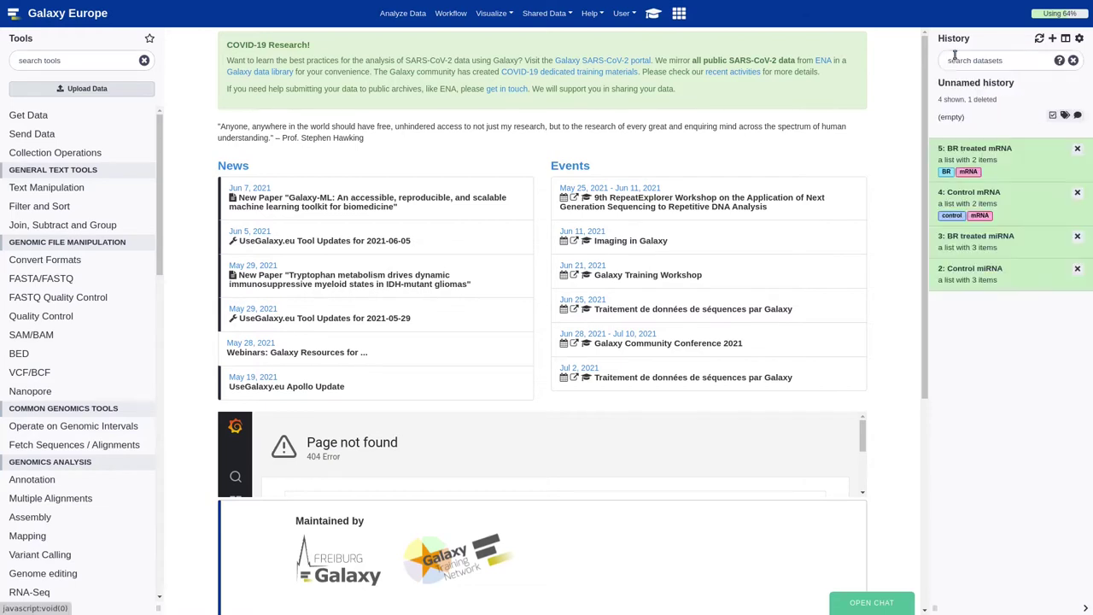
Step: Tag the BR treated miRNA collection with #BR and #miRNA and return to the history
{"action": "left_click", "coordinate": [1038, 240]}
{"action": "left_click", "coordinate": [946, 102]}
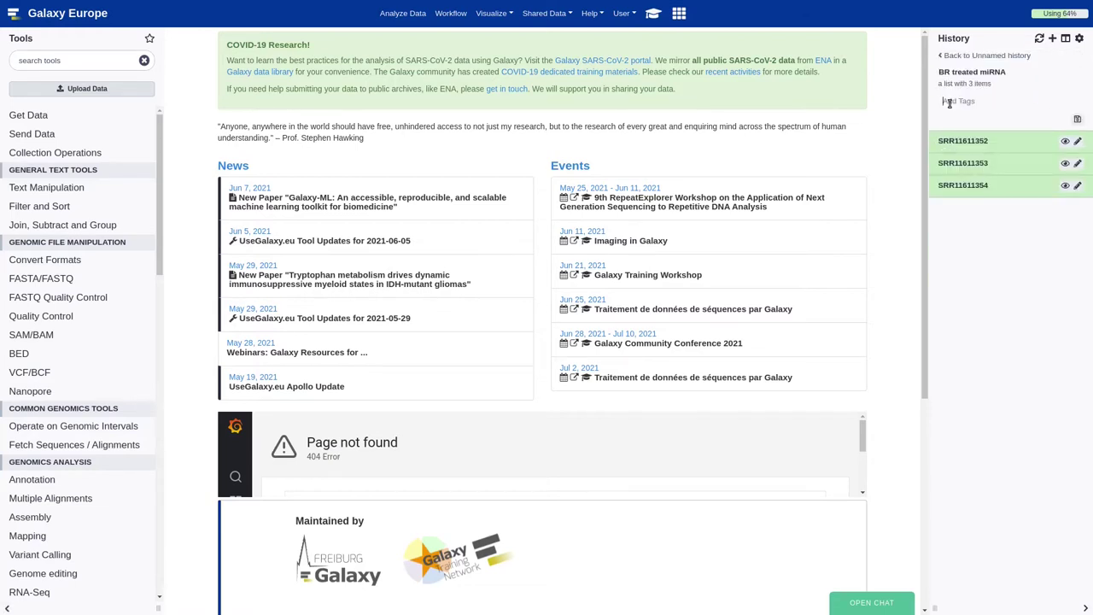
{"action": "type", "text": "#"}
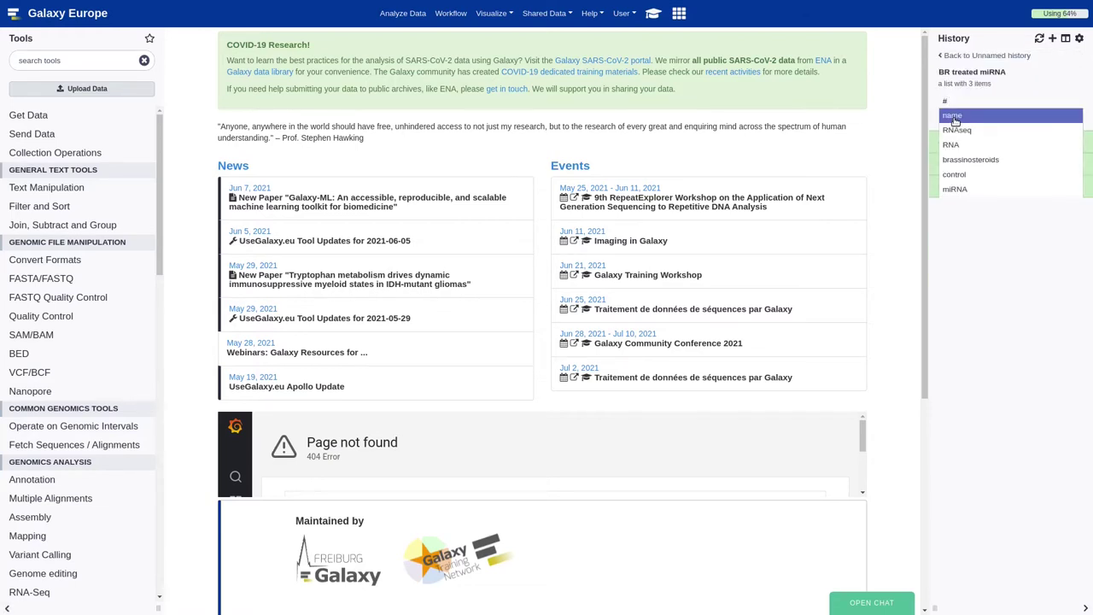
{"action": "type", "text": "BR"}
{"action": "key", "text": "Return"}
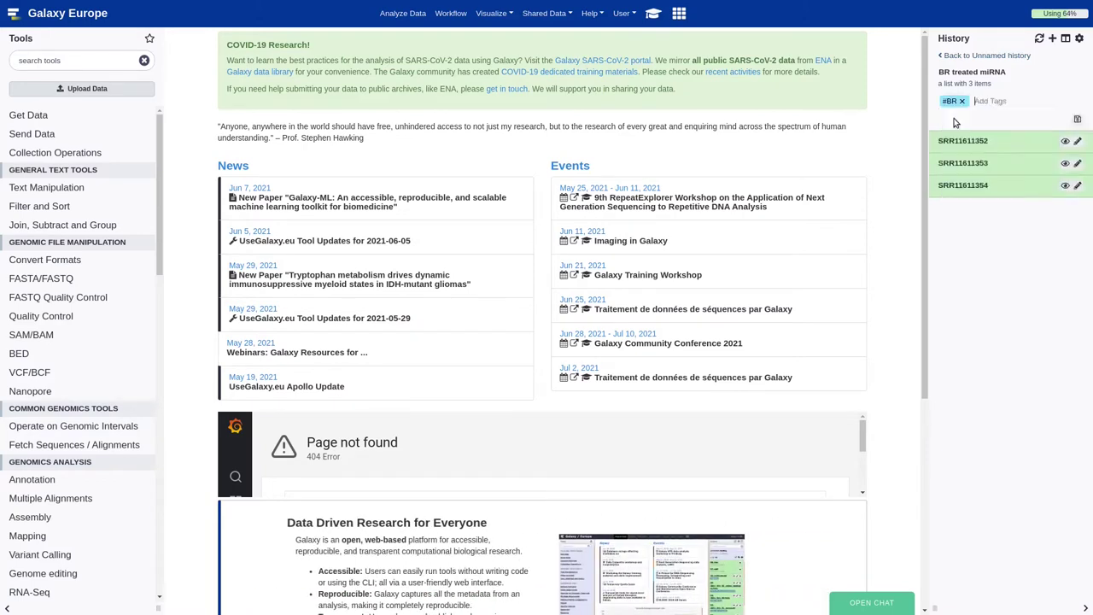
{"action": "type", "text": "miRNA"}
{"action": "key", "text": "BackSpace"}
{"action": "key", "text": "BackSpace"}
{"action": "type", "text": "#mi"}
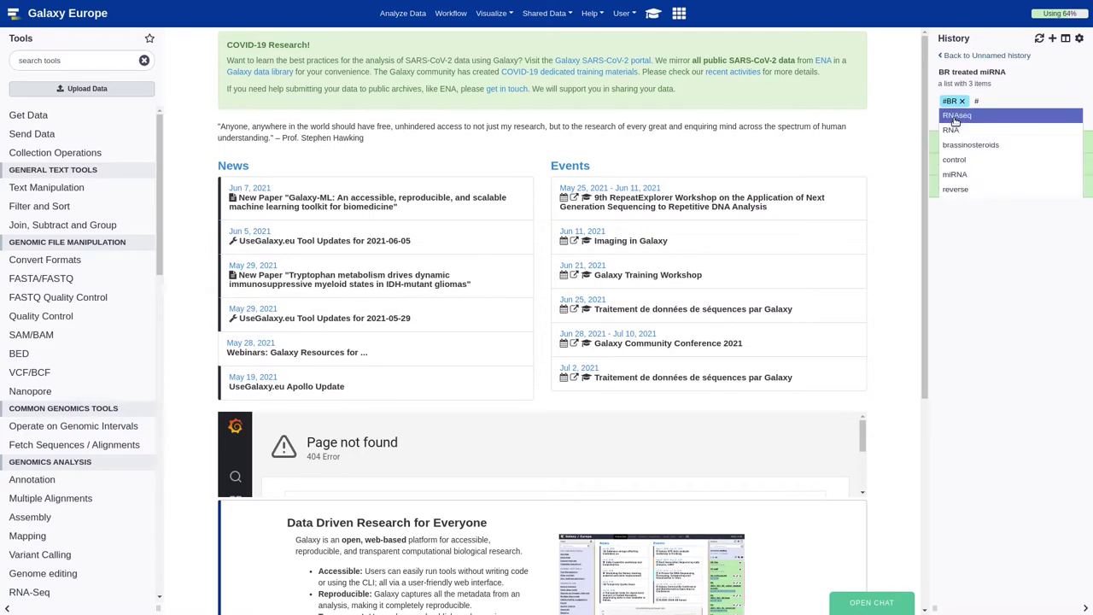
{"action": "key", "text": "Return"}
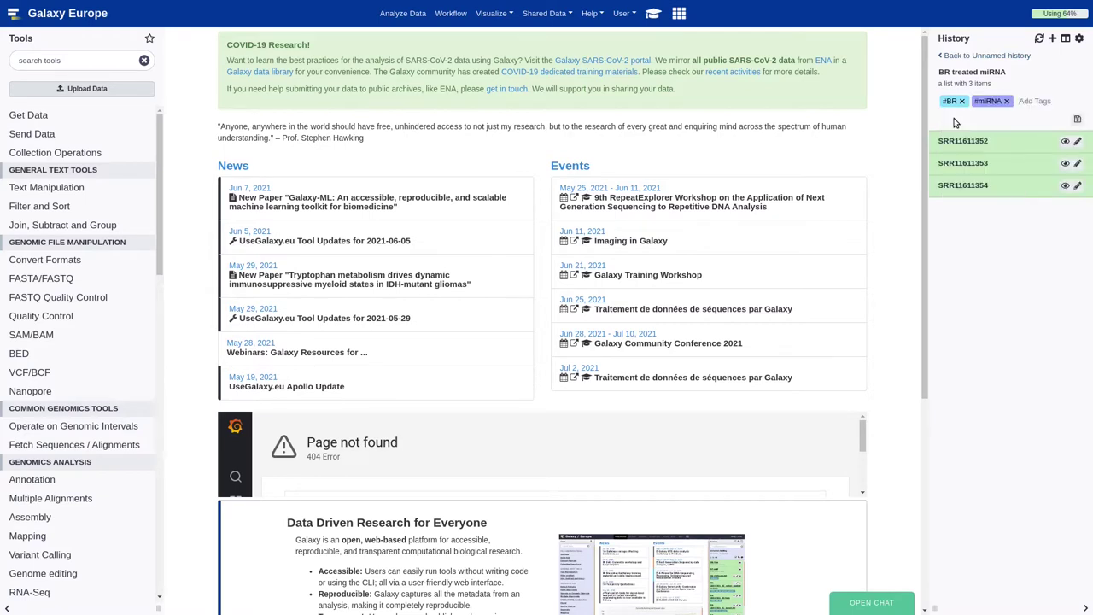
{"action": "left_click", "coordinate": [984, 56]}
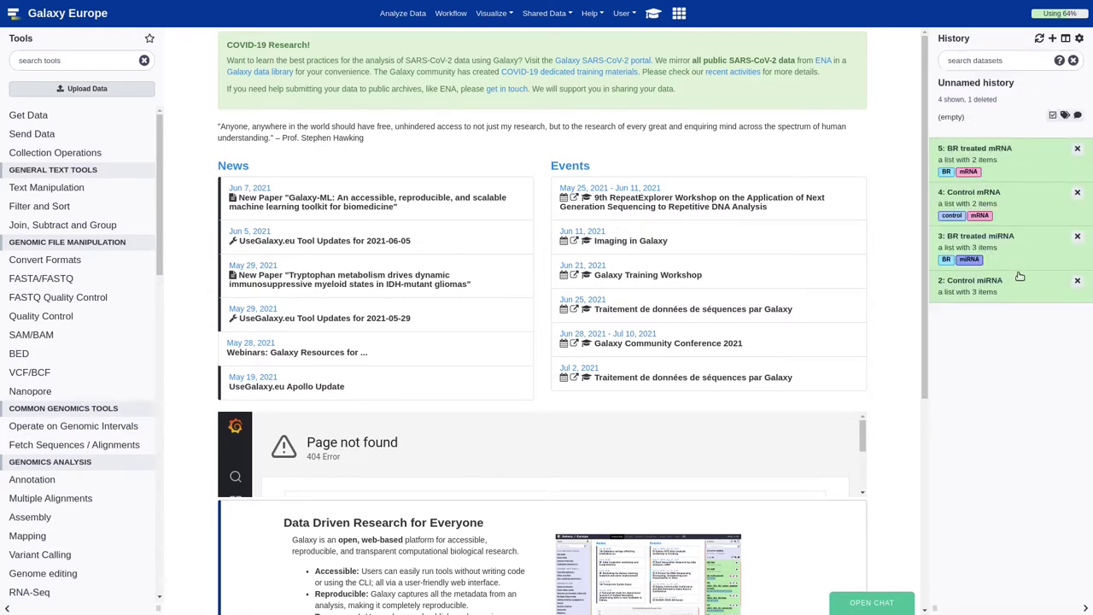
Step: Tag the Control miRNA collection with #control and #miRNA and return to the history
{"action": "left_click", "coordinate": [981, 179]}
{"action": "left_click", "coordinate": [948, 100]}
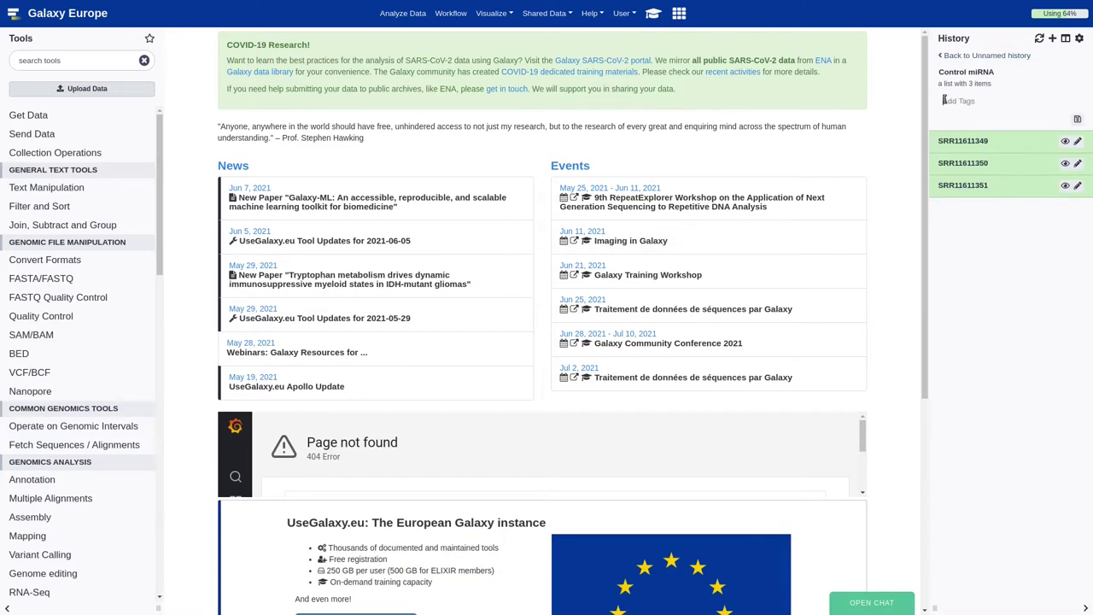
{"action": "type", "text": "#cont"}
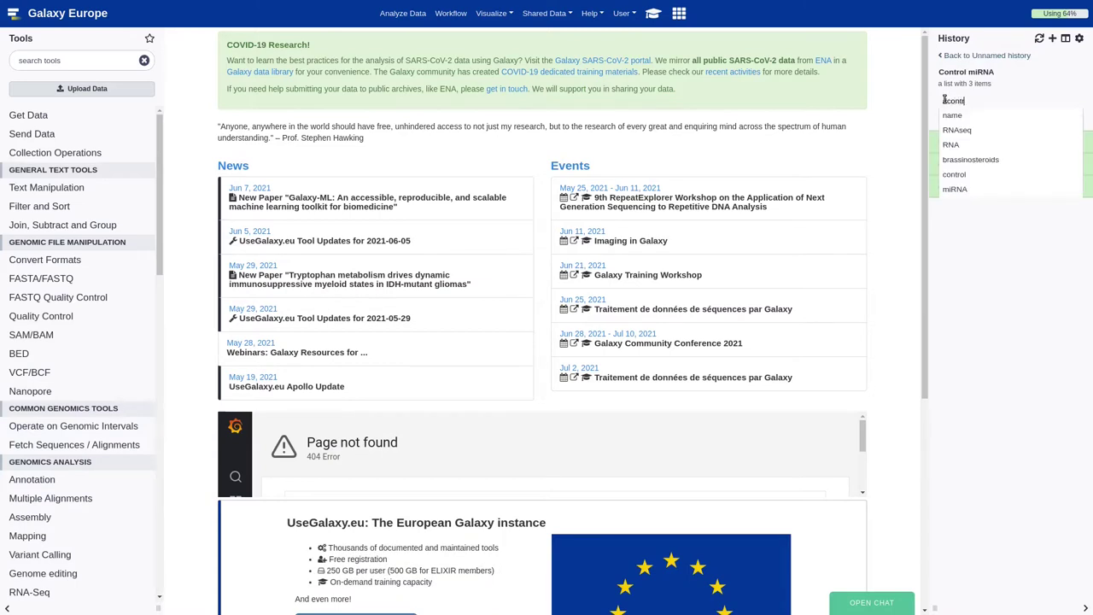
{"action": "type", "text": "rol"}
{"action": "key", "text": "Return"}
{"action": "type", "text": "#"}
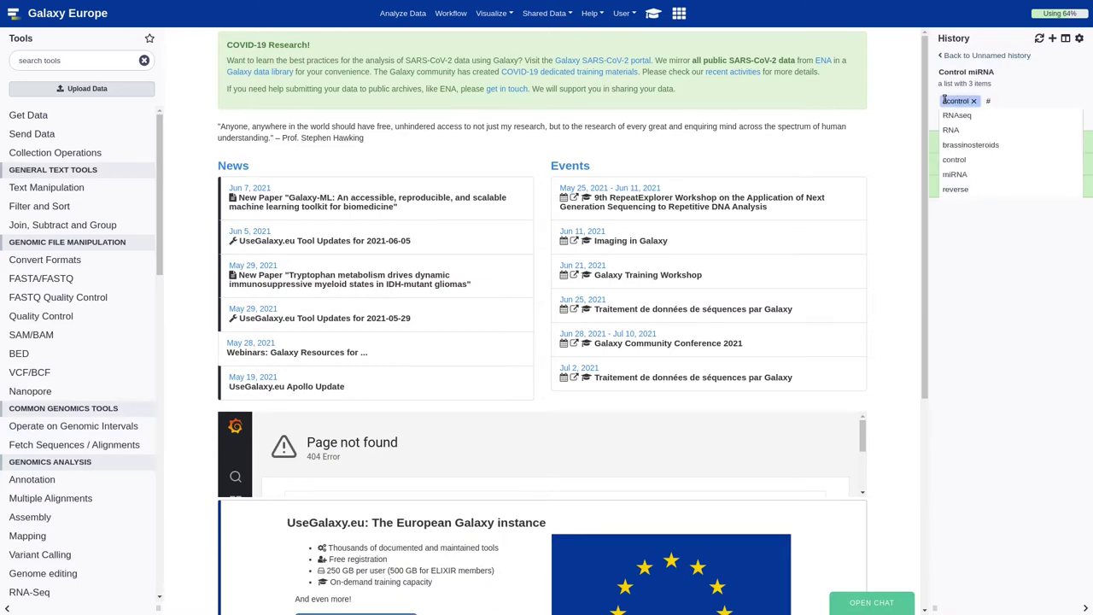
{"action": "type", "text": "miRNA"}
{"action": "key", "text": "Return"}
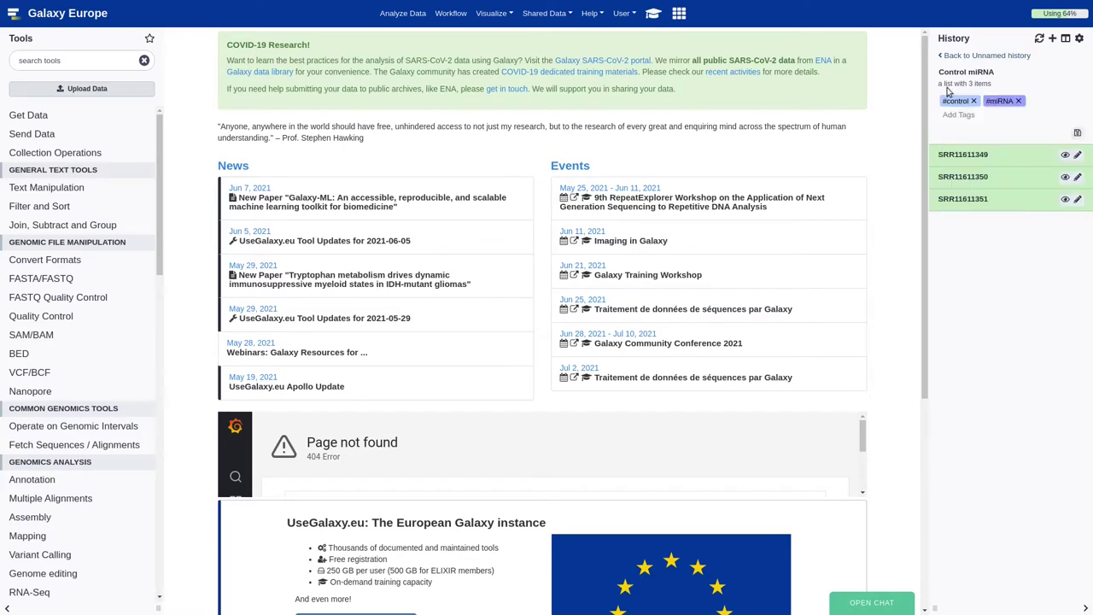
{"action": "left_click", "coordinate": [962, 56]}
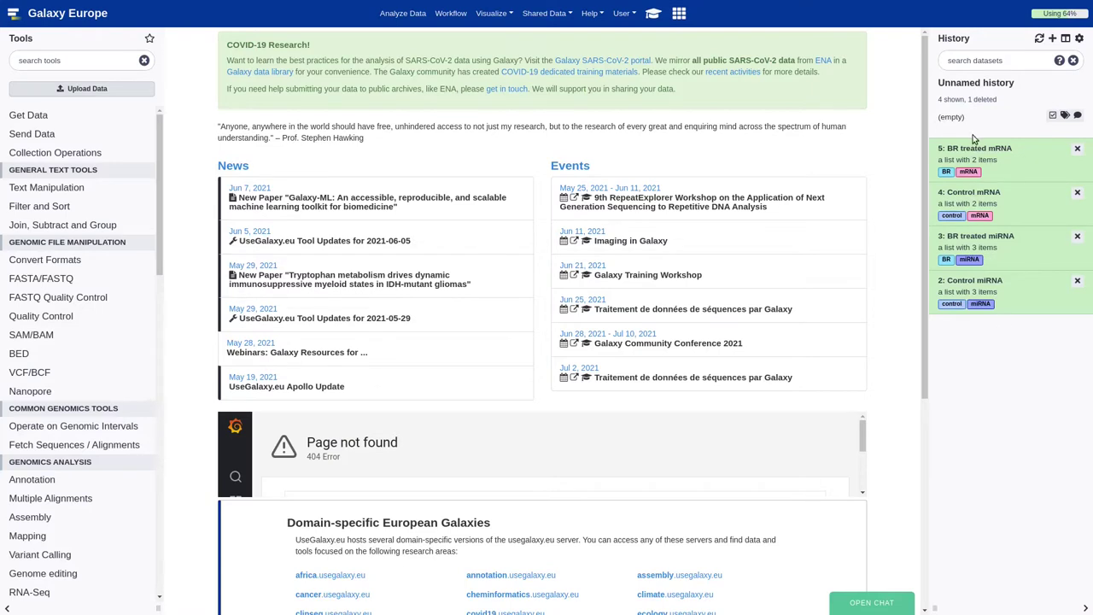
Step: Rename the history as "Arabidopsis transcriptome analysis"
{"action": "left_click", "coordinate": [963, 82]}
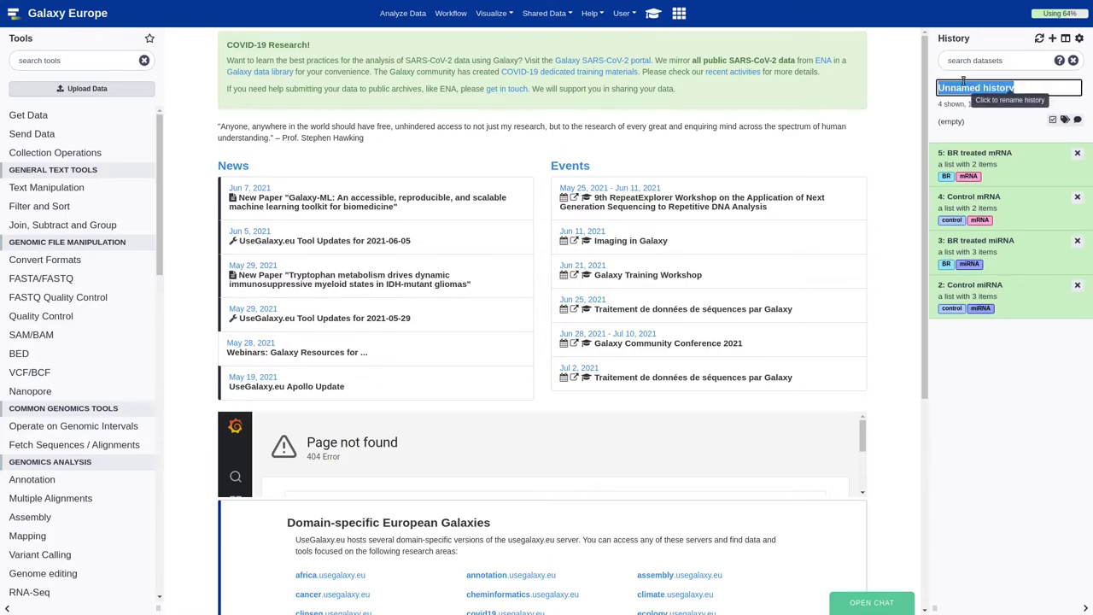
{"action": "type", "text": "A"}
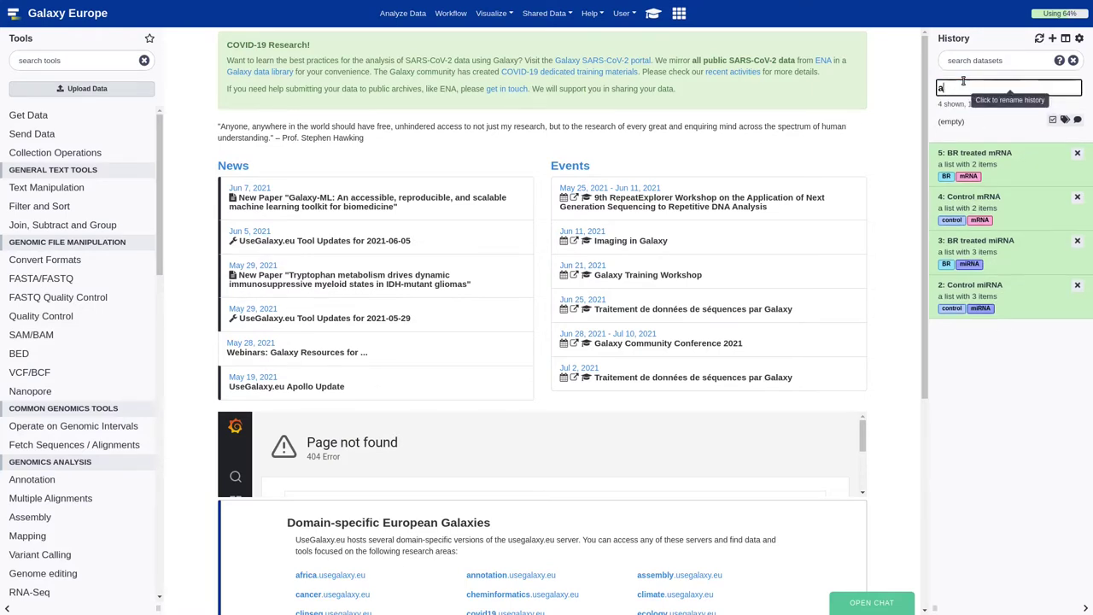
{"action": "type", "text": "rabido"}
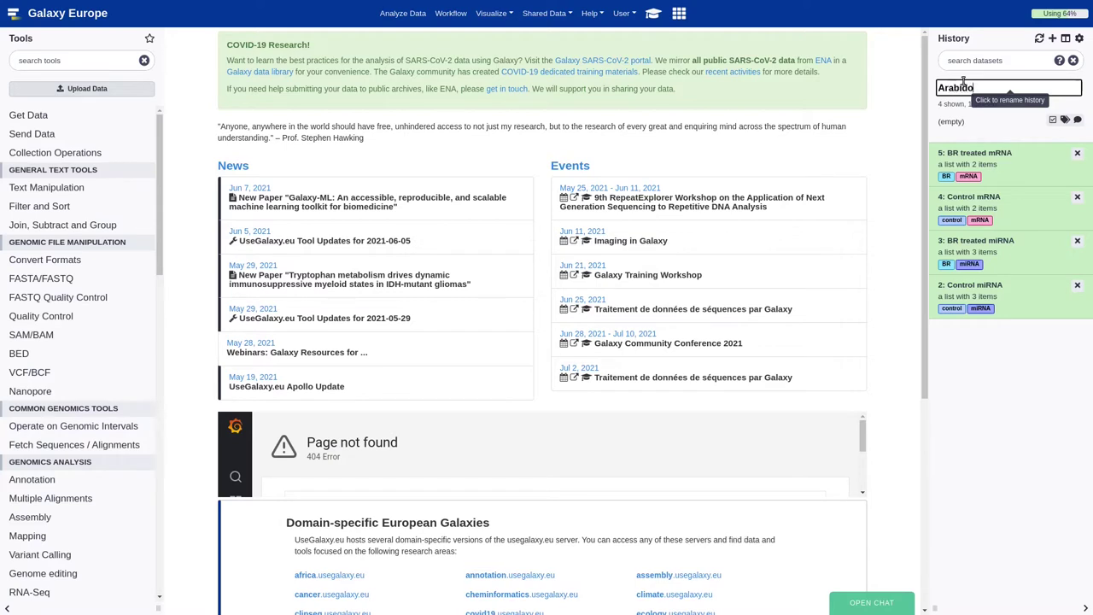
{"action": "type", "text": "psis transcriptome analysis"}
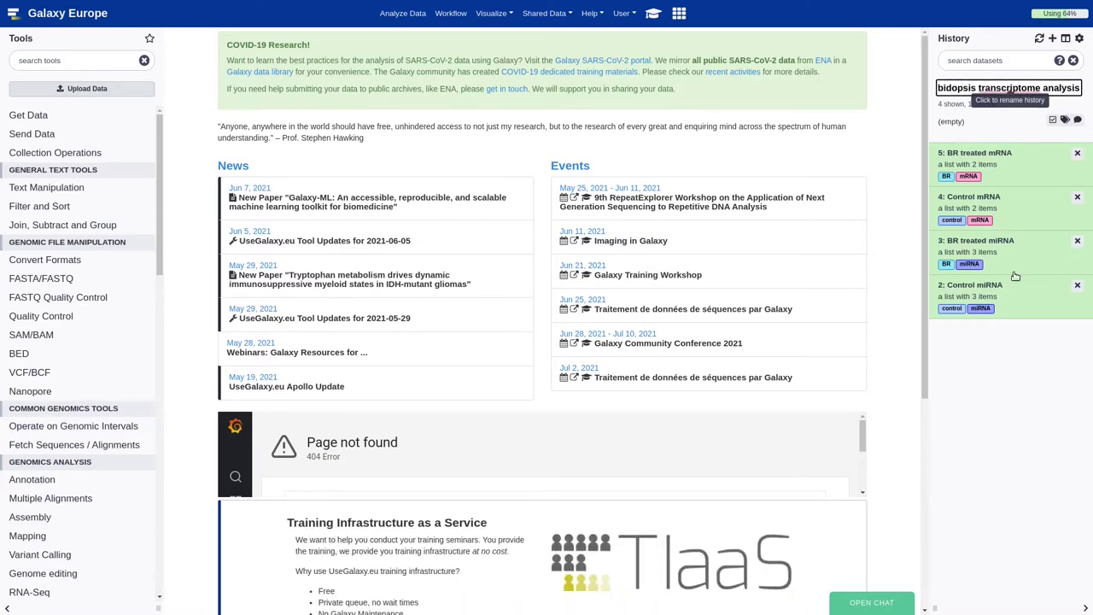
{"action": "key", "text": "Return"}
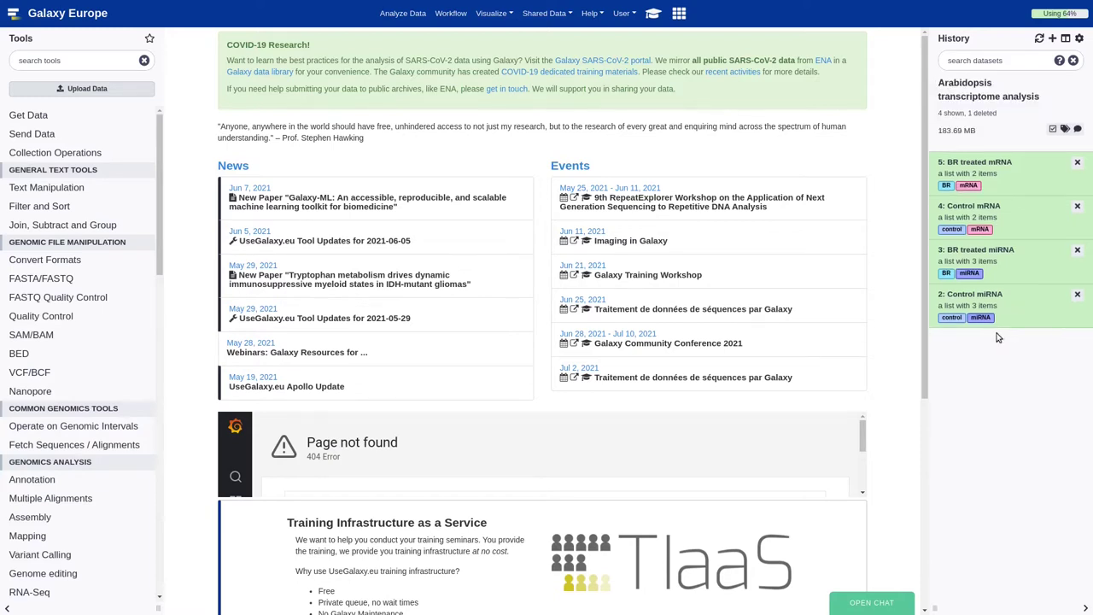
Step: Copy the tabular data for the additional Zenodo datasets from the tutorial's hands-on section and return to the history
{"action": "left_click", "coordinate": [653, 16]}
{"action": "scroll", "coordinate": [654, 183], "scroll_direction": "down", "scroll_amount": 5}
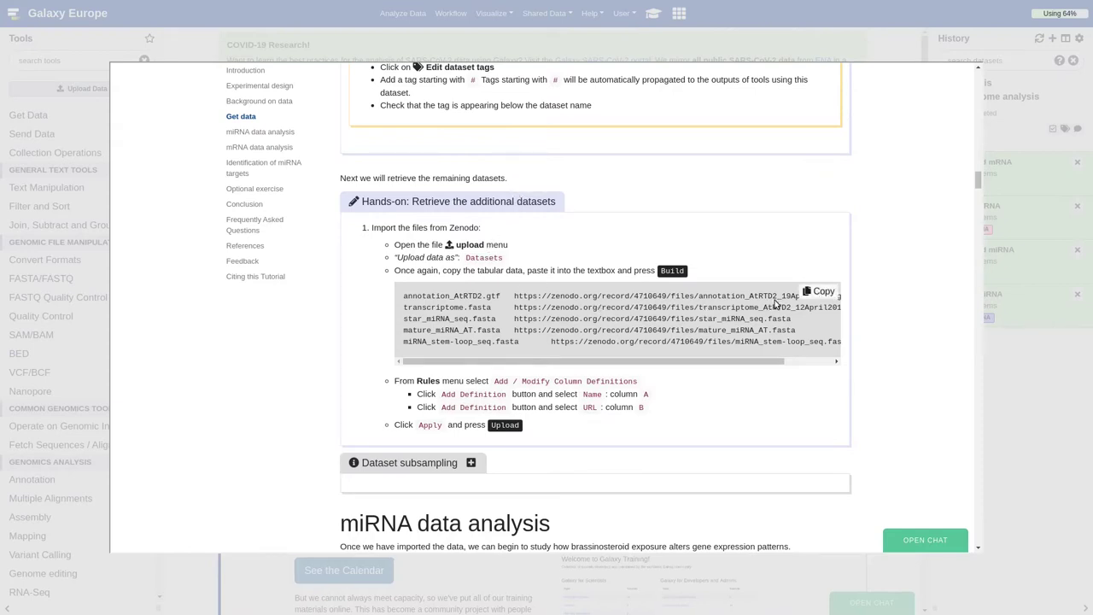
{"action": "left_click", "coordinate": [823, 293]}
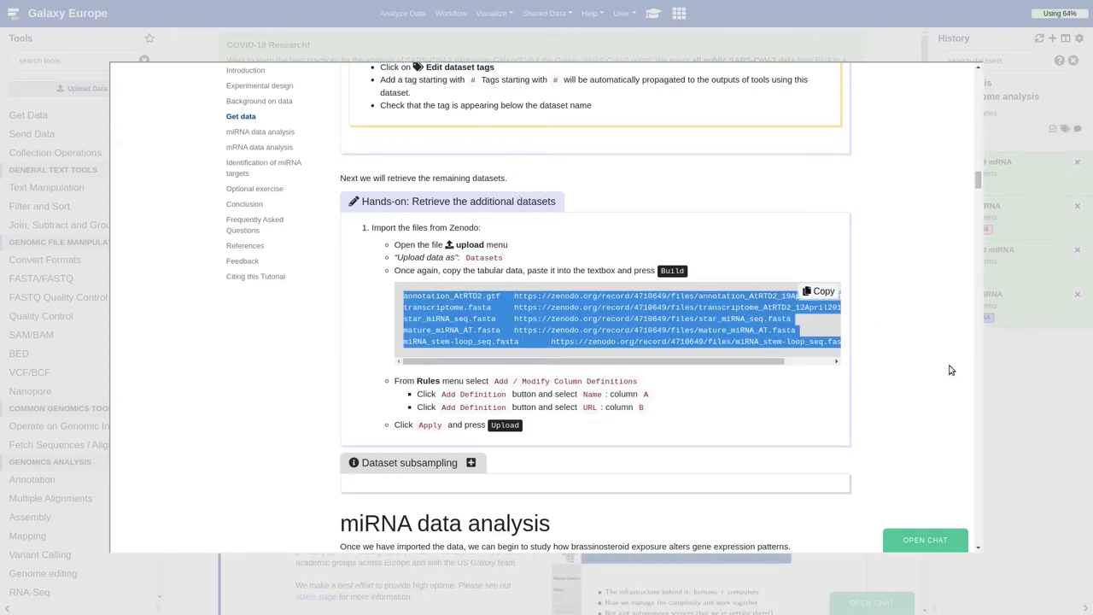
{"action": "left_click", "coordinate": [1038, 406]}
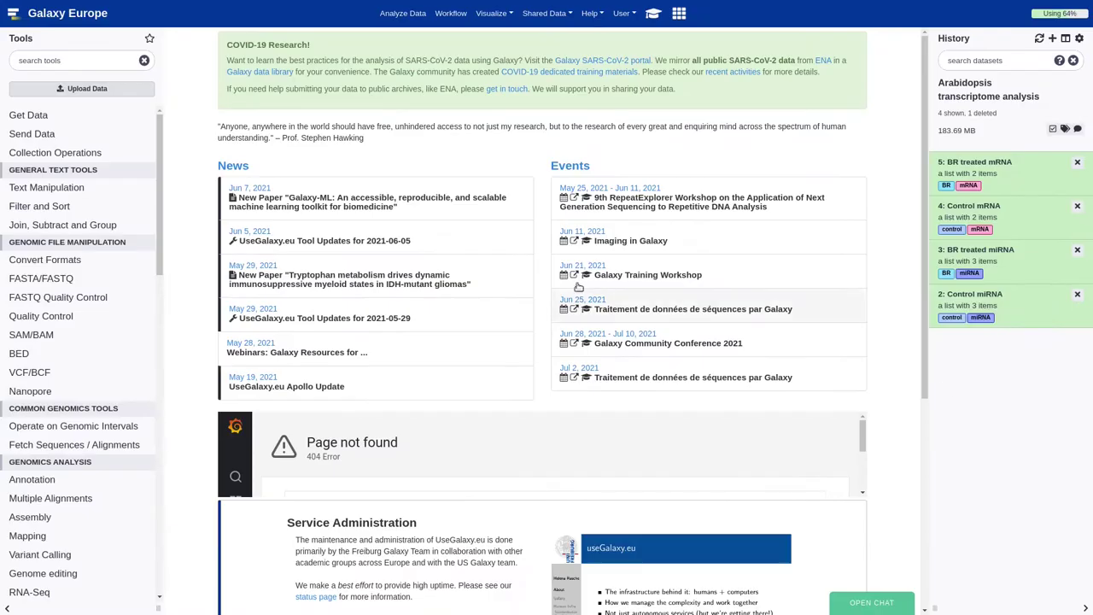
Step: In the rule-based upload, replace the old table with the copied Zenodo table and set the data to upload as Datasets
{"action": "left_click", "coordinate": [87, 89]}
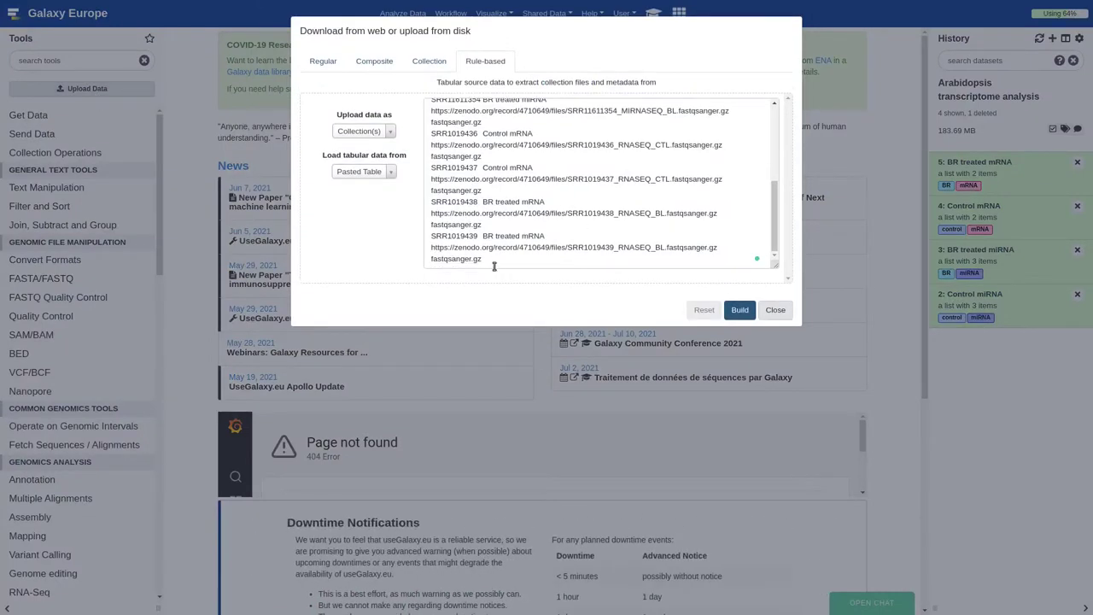
{"action": "left_click_drag", "start_coordinate": [498, 268], "coordinate": [408, 72]}
{"action": "key", "text": "BackSpace"}
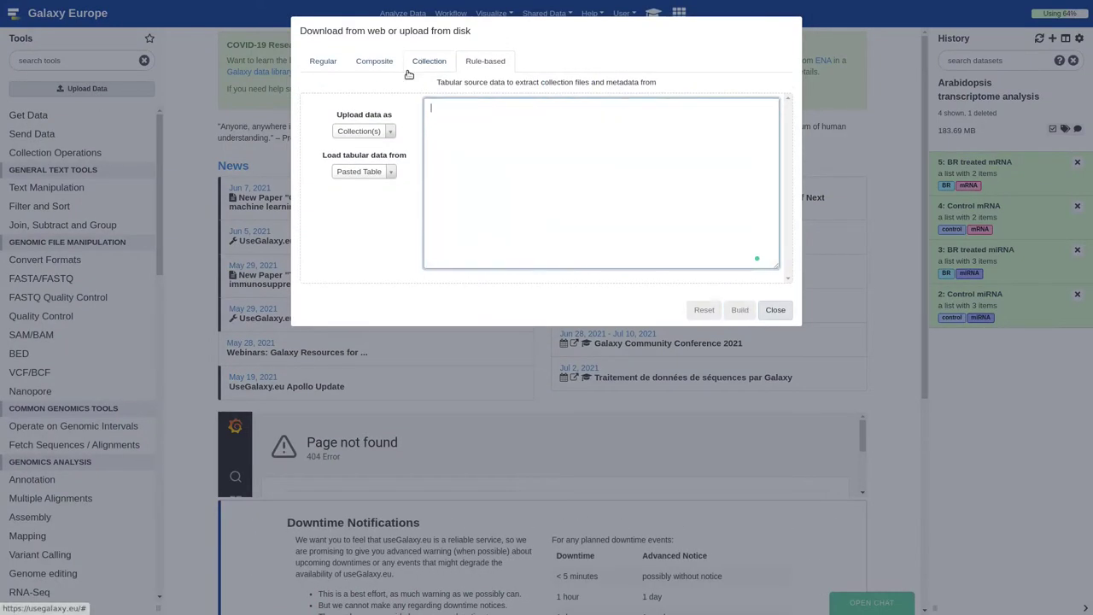
{"action": "left_click", "coordinate": [389, 130]}
{"action": "left_click", "coordinate": [382, 167]}
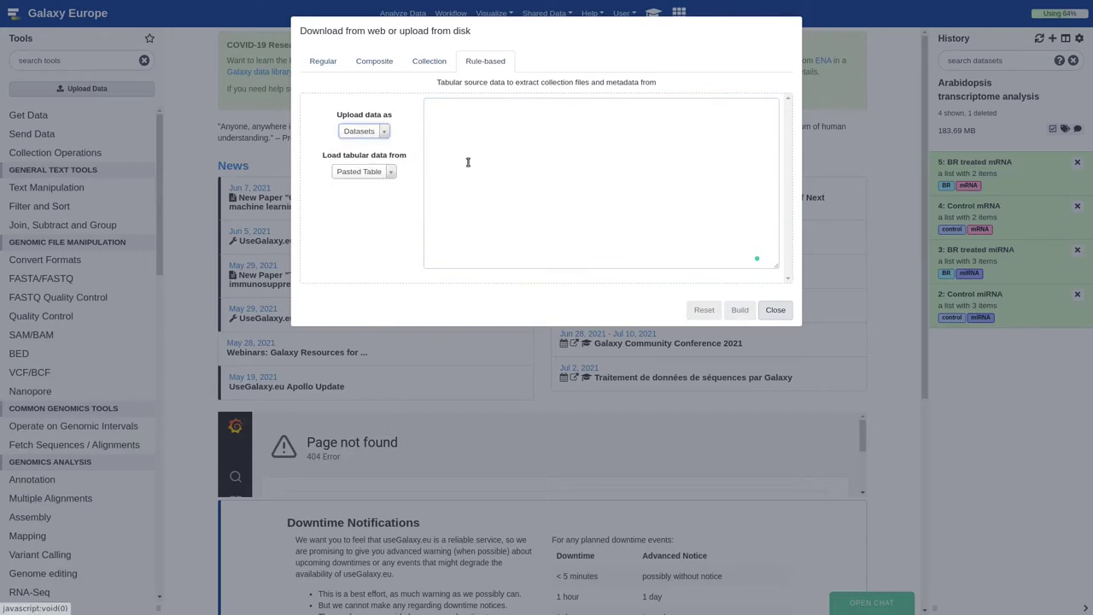
{"action": "left_click", "coordinate": [496, 162]}
{"action": "key", "text": "ctrl+v"}
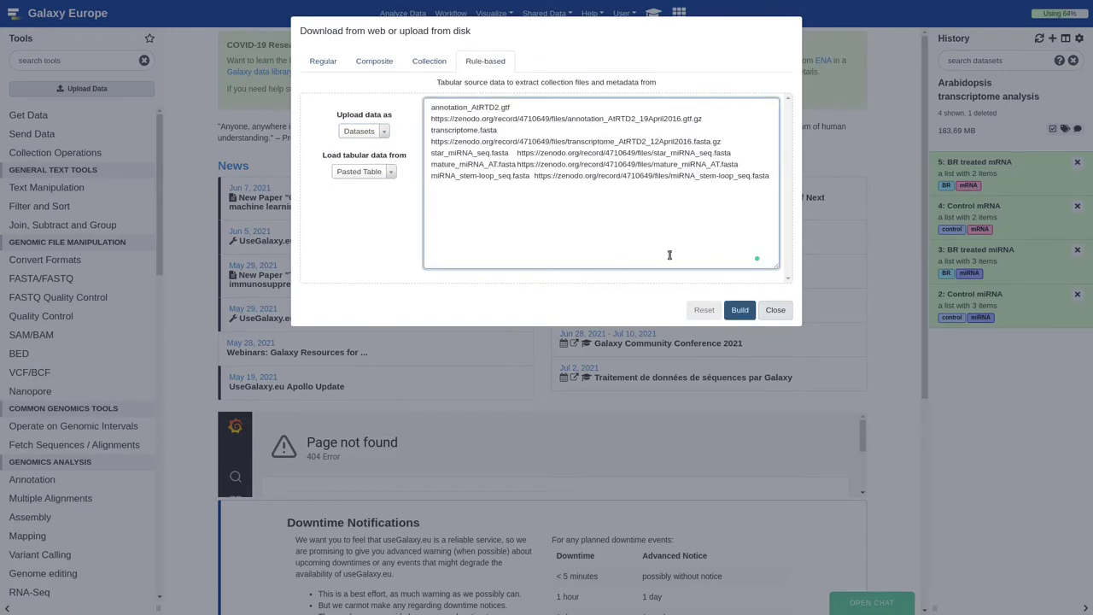
Step: Build the upload rules from the pasted table and open the column definitions for editing
{"action": "left_click", "coordinate": [737, 312]}
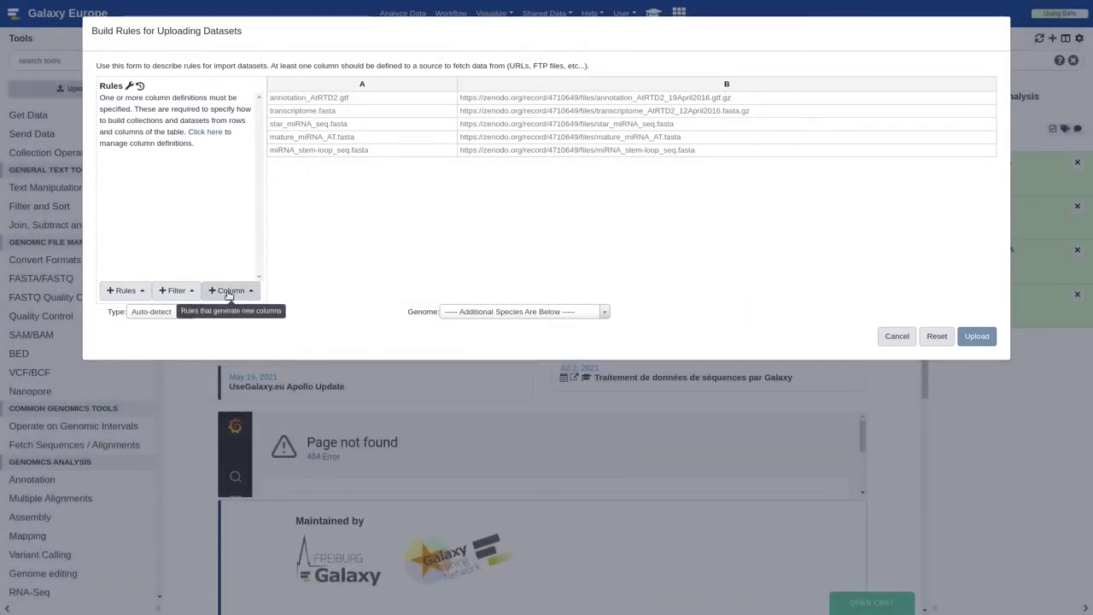
{"action": "left_click", "coordinate": [125, 290]}
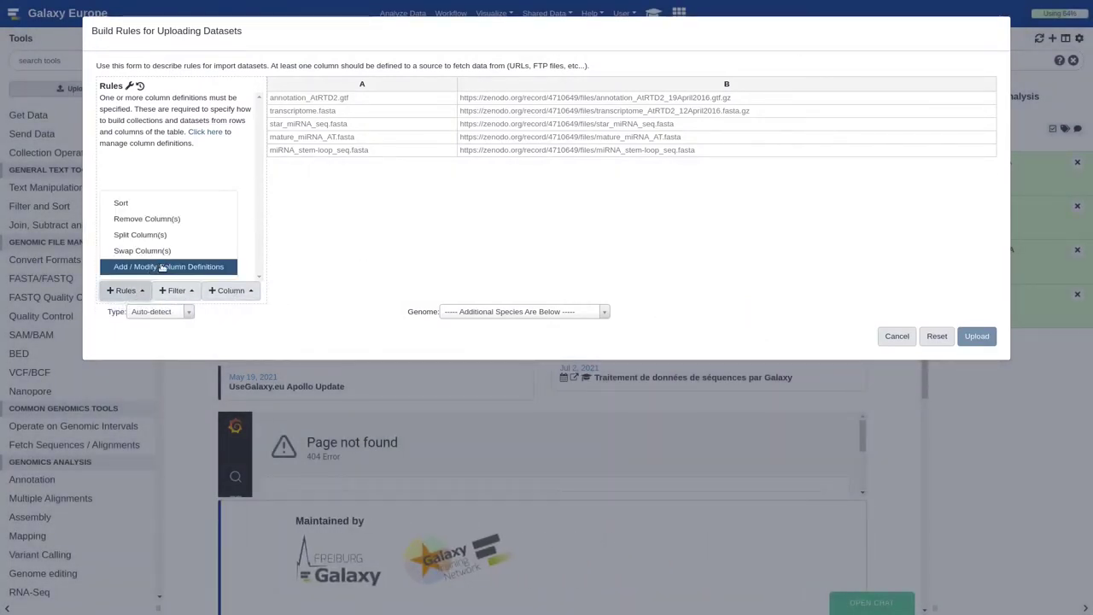
{"action": "left_click", "coordinate": [162, 267]}
{"action": "left_click", "coordinate": [206, 96]}
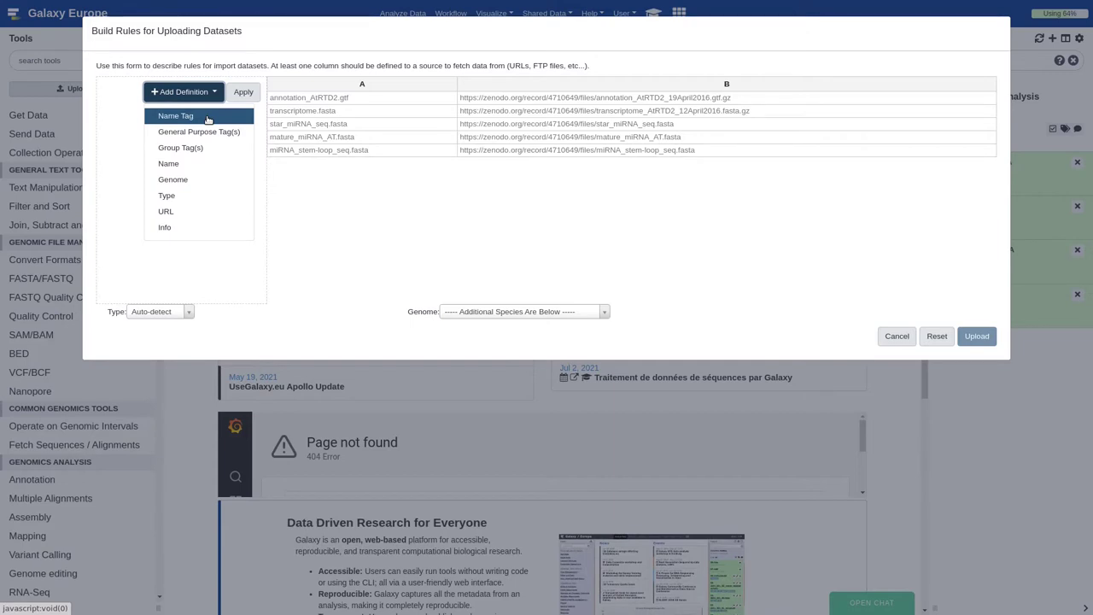
{"action": "left_click", "coordinate": [207, 119]}
{"action": "left_click", "coordinate": [199, 111]}
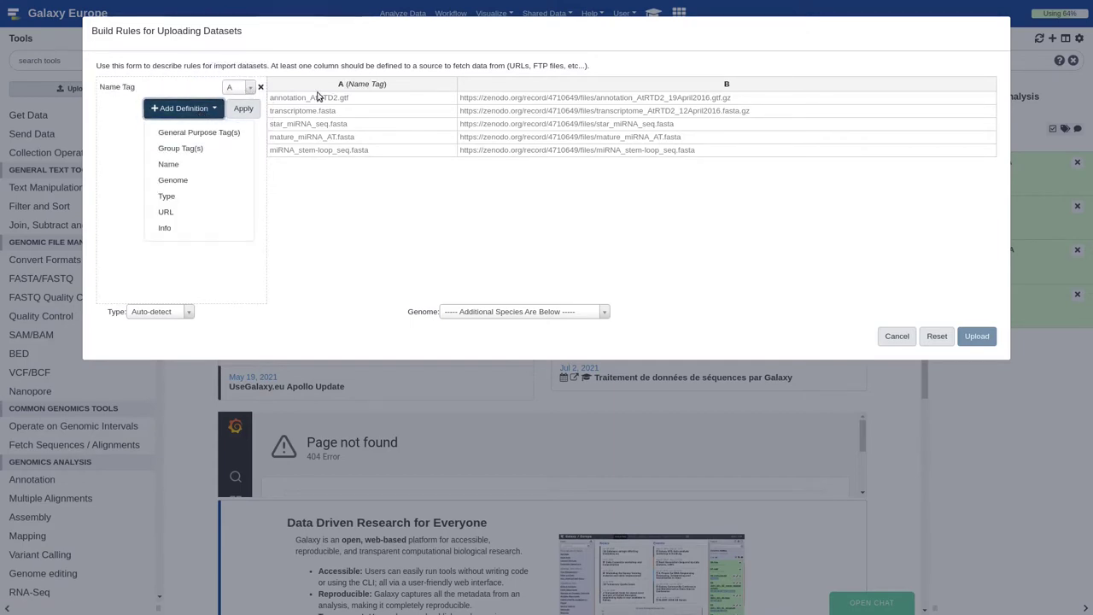
{"action": "left_click", "coordinate": [261, 88]}
Step: Define column A as Name and column B as URL, then upload the additional datasets with these rules
{"action": "left_click", "coordinate": [209, 91]}
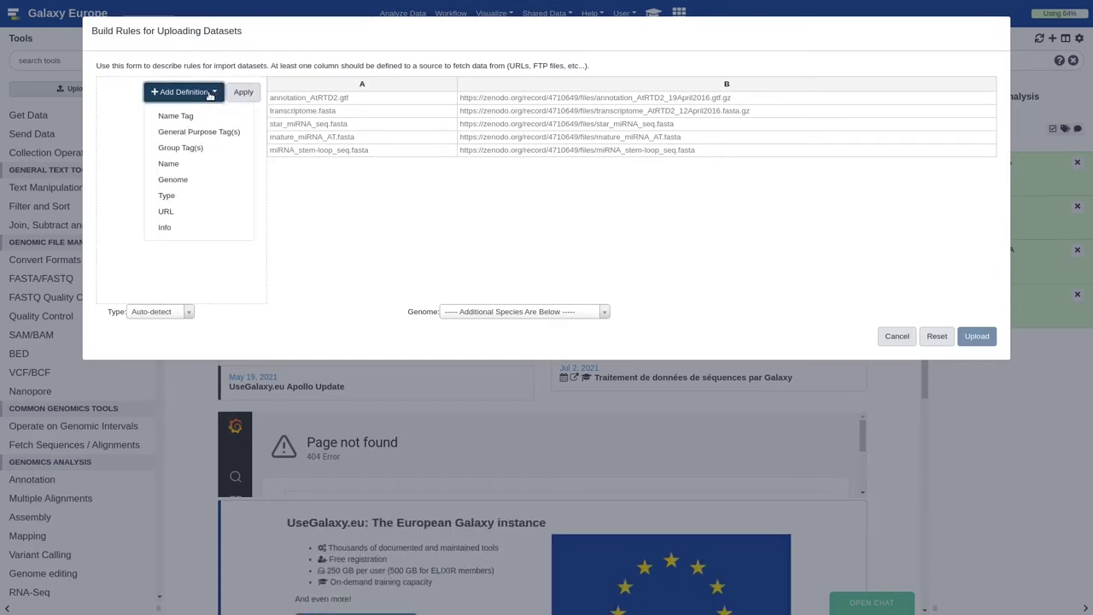
{"action": "left_click", "coordinate": [195, 168]}
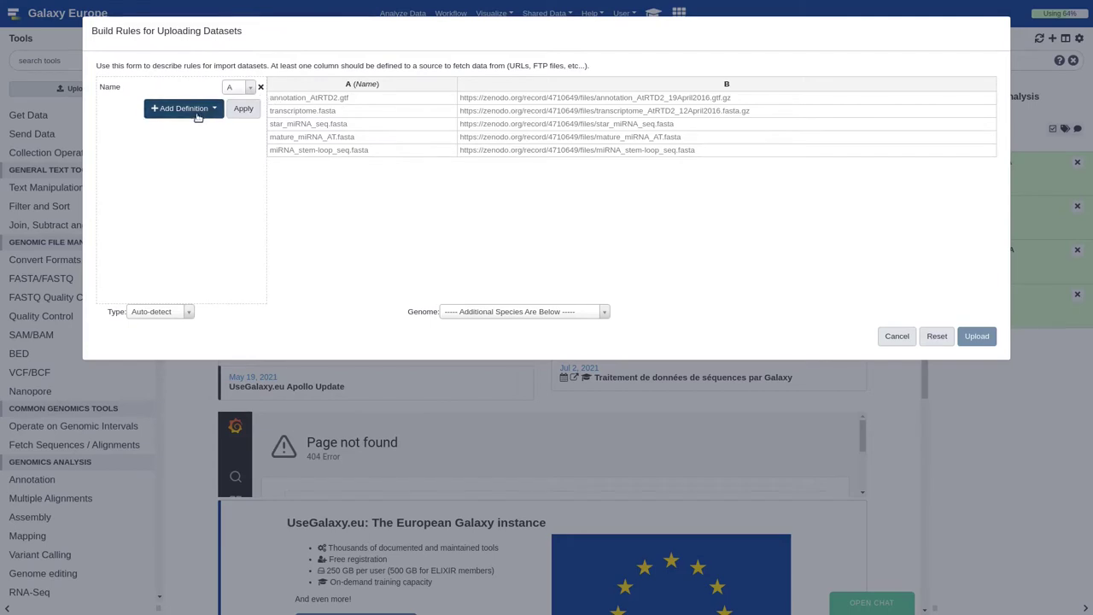
{"action": "left_click", "coordinate": [197, 116]}
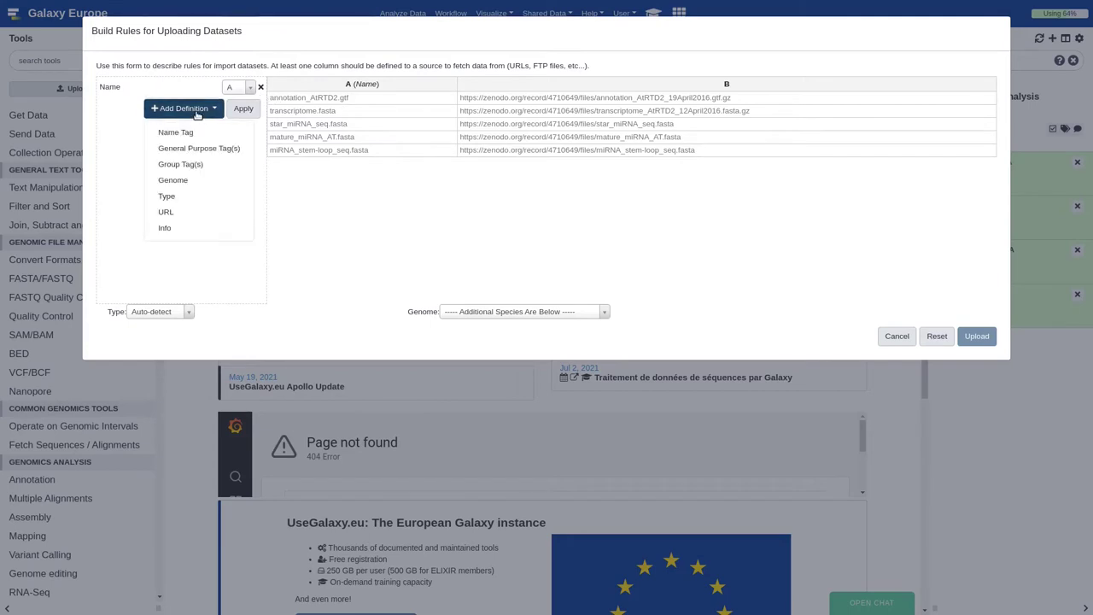
{"action": "left_click", "coordinate": [190, 220]}
{"action": "left_click", "coordinate": [250, 109]}
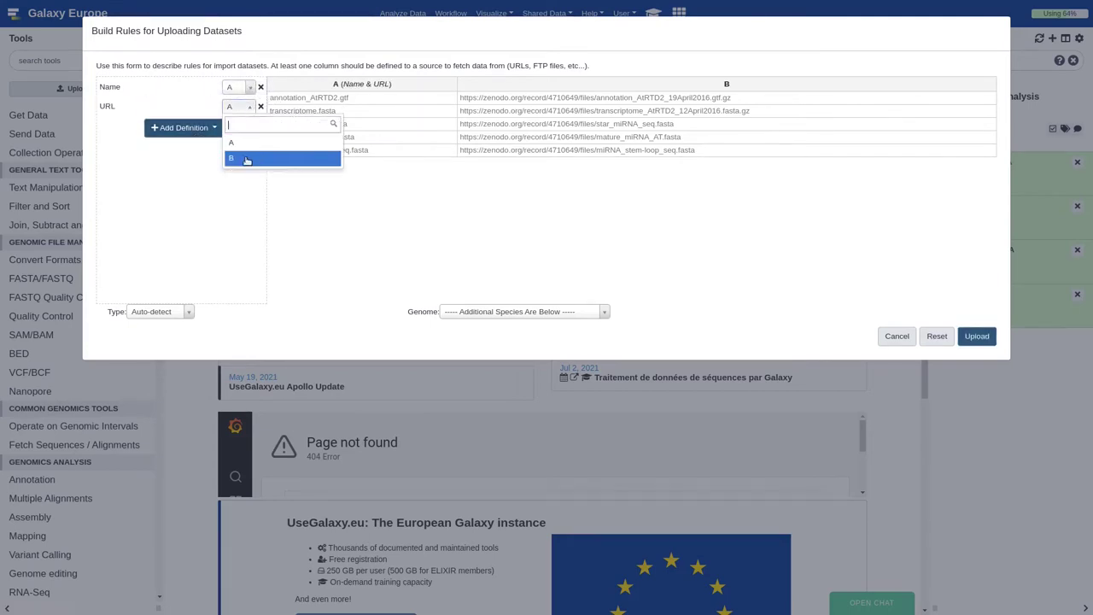
{"action": "left_click", "coordinate": [246, 160]}
{"action": "left_click", "coordinate": [242, 128]}
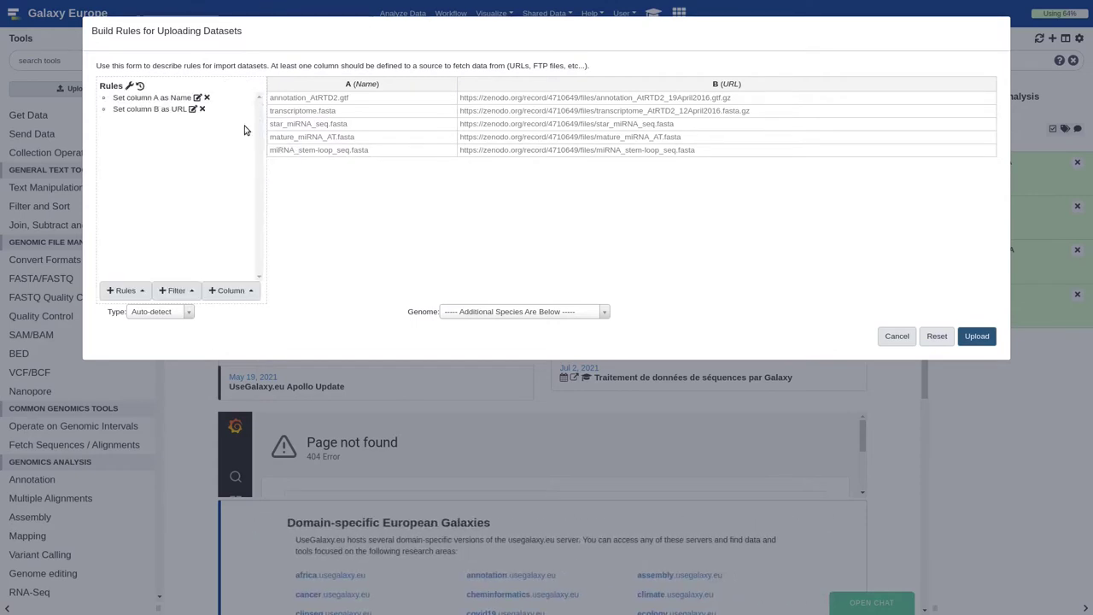
{"action": "left_click", "coordinate": [971, 336]}
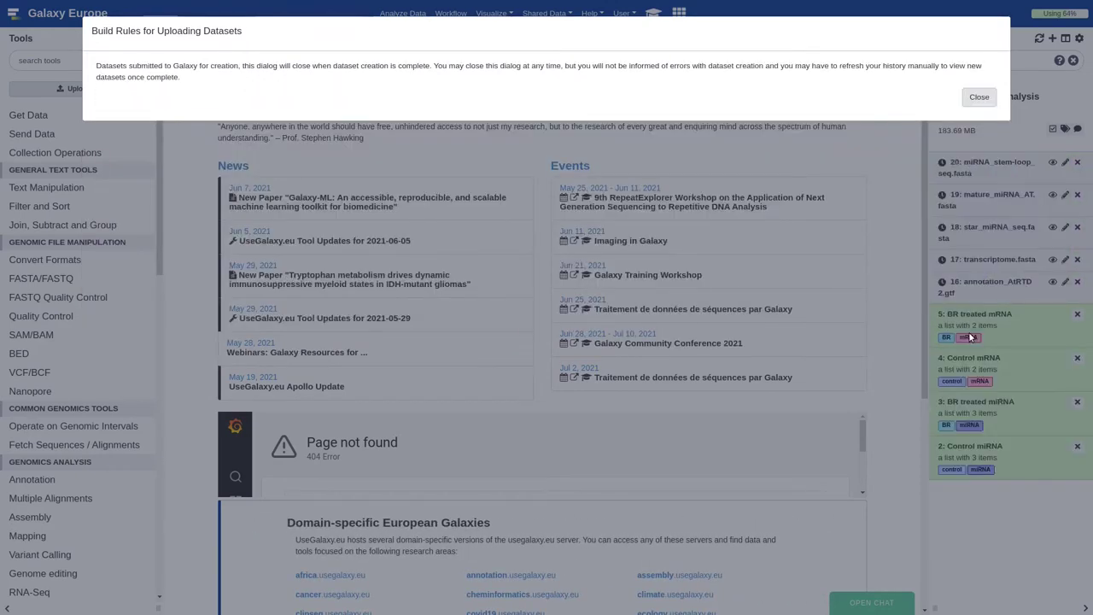
{"action": "left_click", "coordinate": [978, 97]}
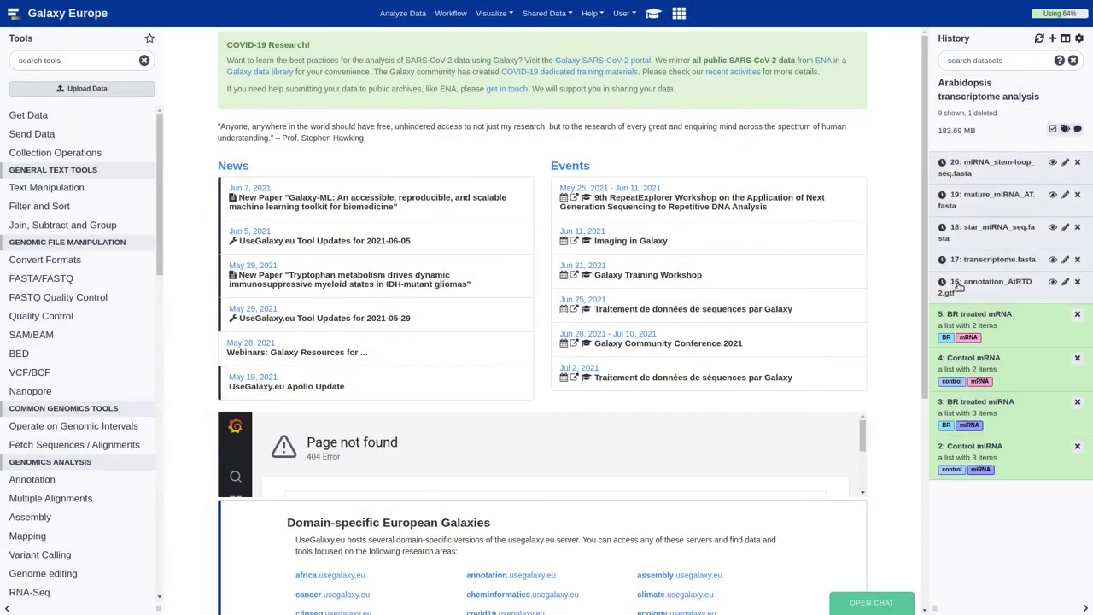
Step: Examine the tutorial's dataset subsampling details and its section on quality assessment of miRNA reads
{"action": "left_click", "coordinate": [653, 14]}
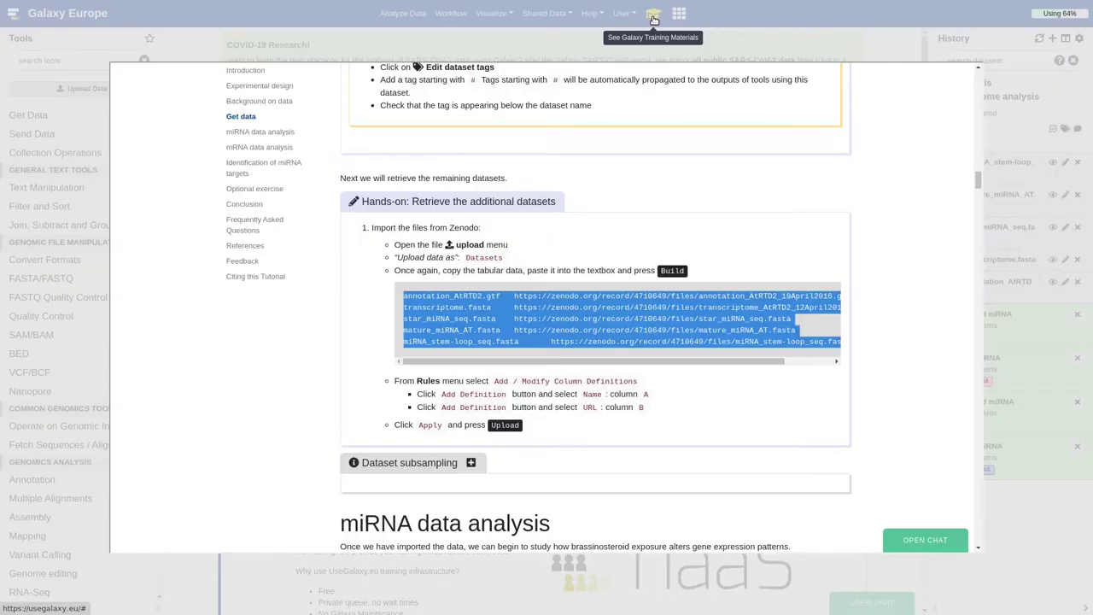
{"action": "left_click", "coordinate": [593, 393]}
{"action": "scroll", "coordinate": [593, 397], "scroll_direction": "down", "scroll_amount": 5}
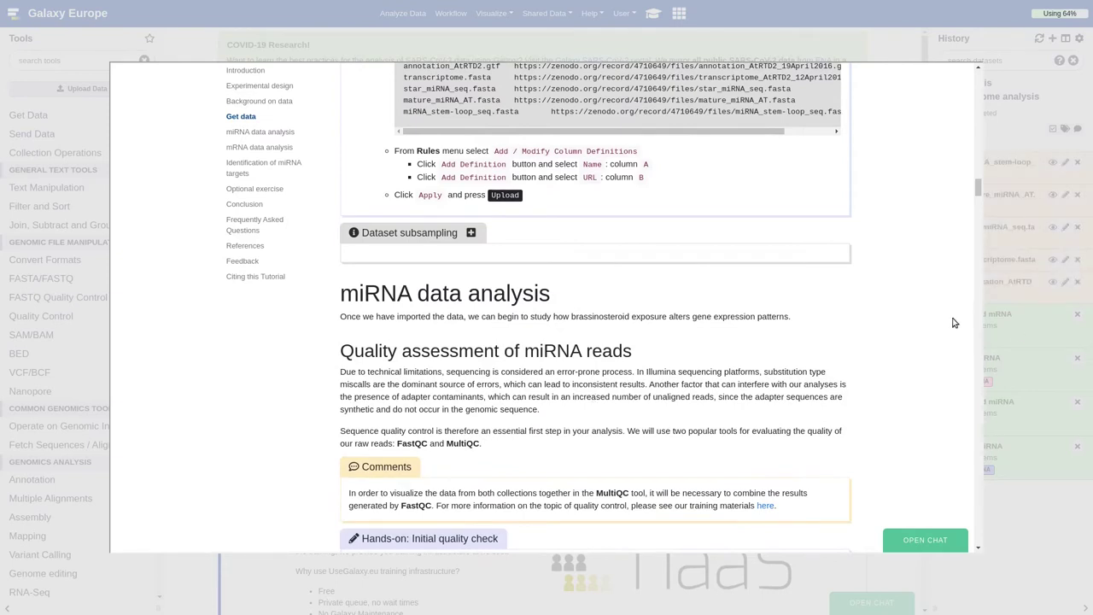
{"action": "left_click", "coordinate": [470, 233]}
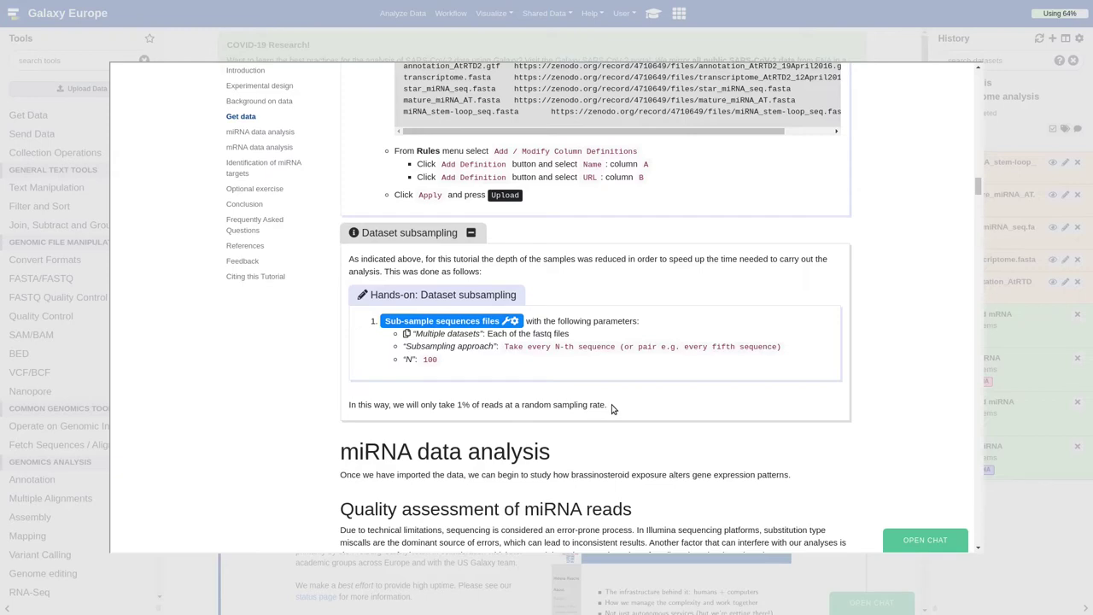
{"action": "scroll", "coordinate": [612, 409], "scroll_direction": "down", "scroll_amount": 2}
{"action": "scroll", "coordinate": [612, 390], "scroll_direction": "down", "scroll_amount": 2}
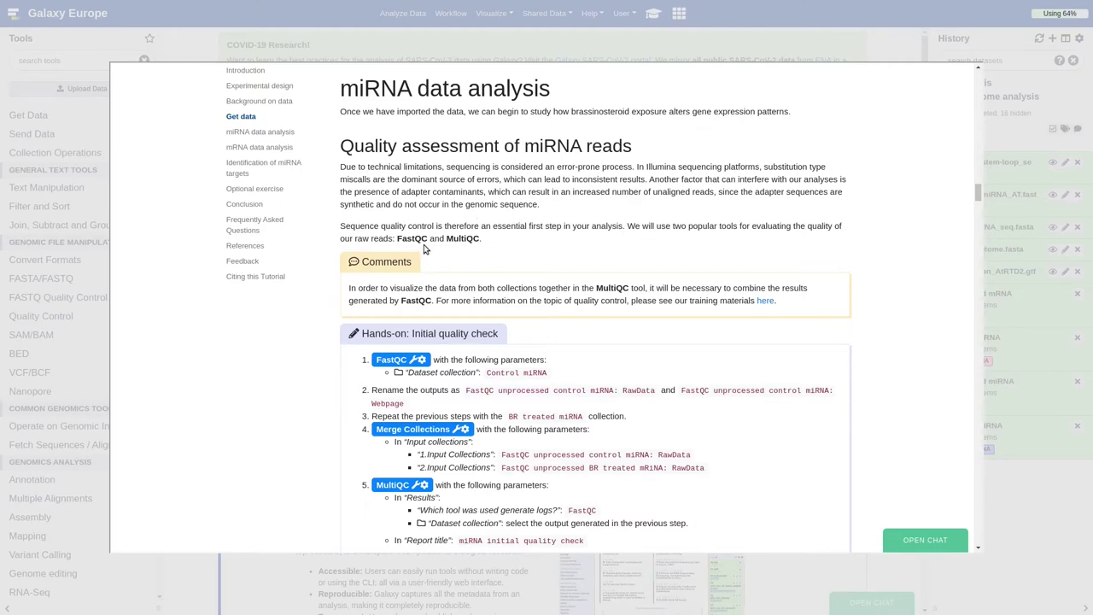
Step: Run FastQC from the tutorial's initial quality check on the Control miRNA dataset collection
{"action": "scroll", "coordinate": [490, 264], "scroll_direction": "down", "scroll_amount": 2}
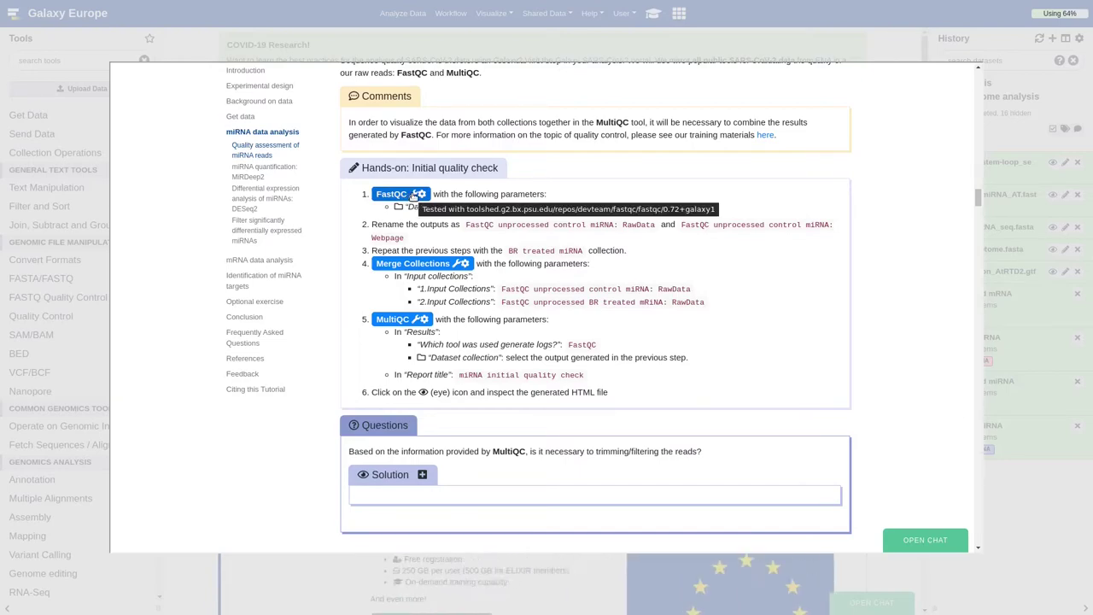
{"action": "left_click", "coordinate": [413, 195]}
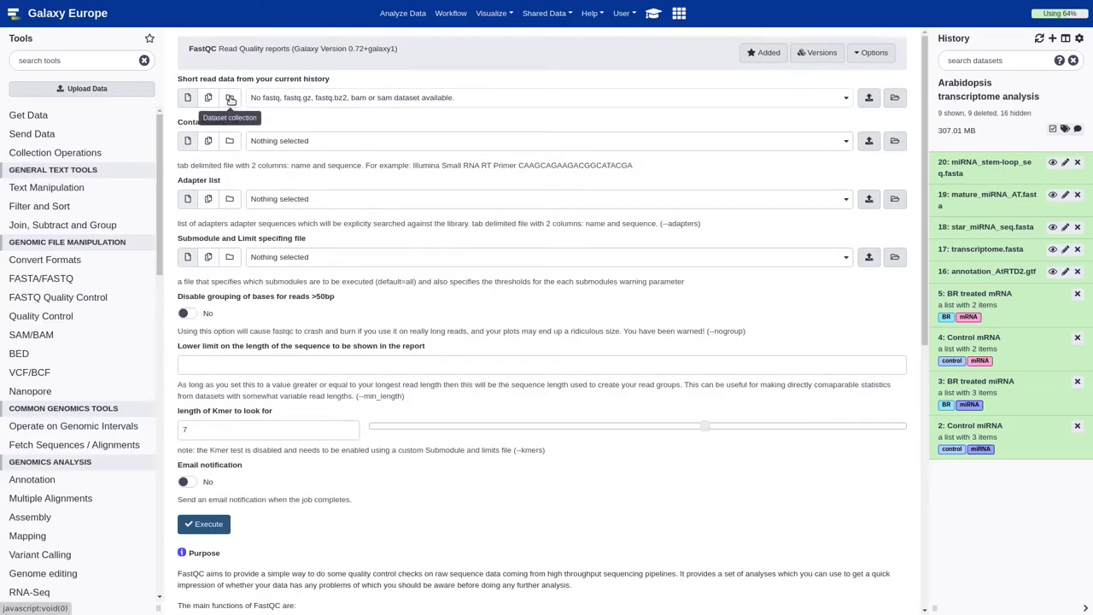
{"action": "left_click", "coordinate": [230, 98]}
{"action": "left_click", "coordinate": [287, 99]}
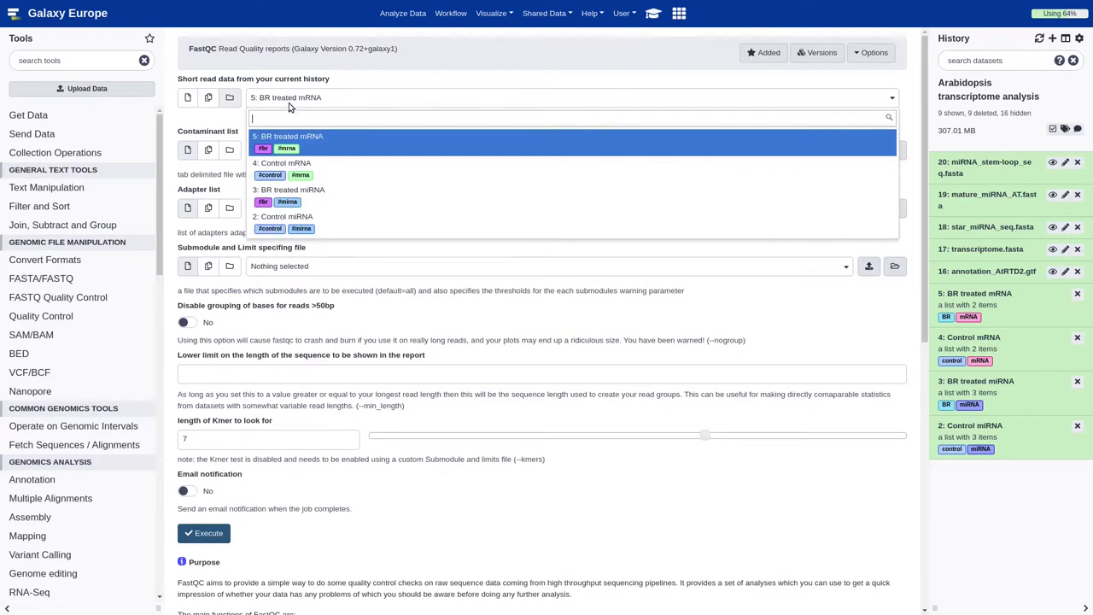
{"action": "left_click", "coordinate": [332, 223]}
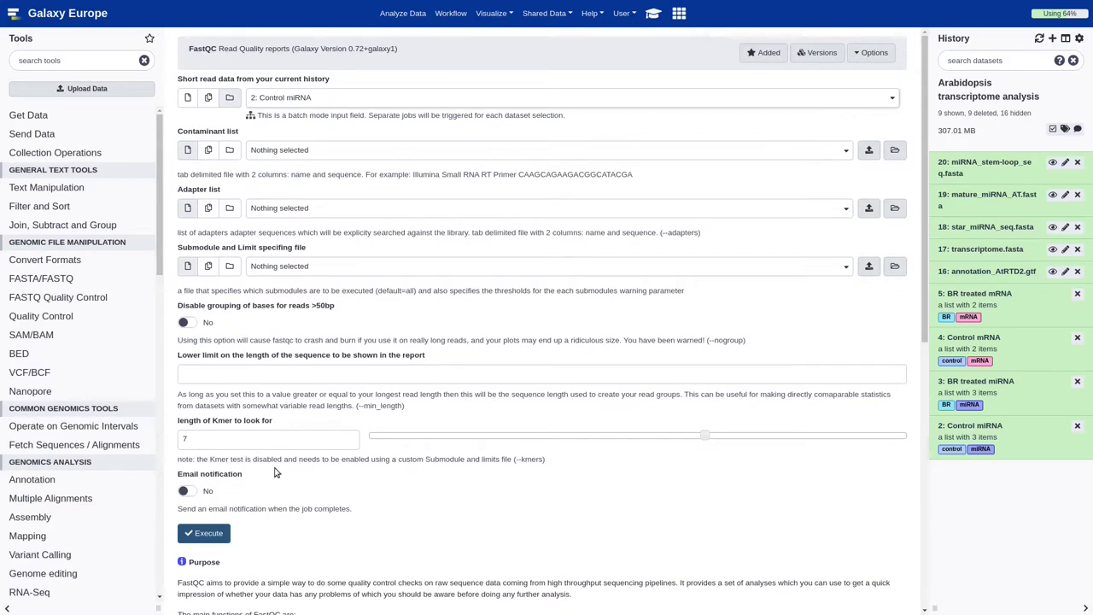
{"action": "left_click", "coordinate": [209, 533]}
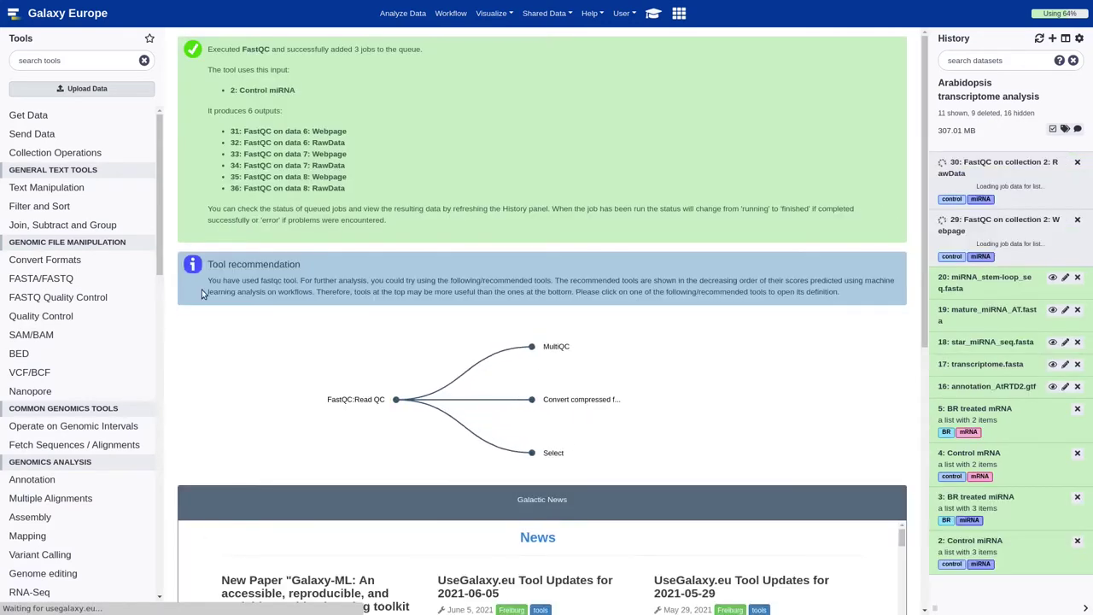
Step: Run FastQC from the tutorial's initial quality check on the BR treated miRNA dataset collection
{"action": "left_click", "coordinate": [653, 13]}
{"action": "left_click", "coordinate": [395, 196]}
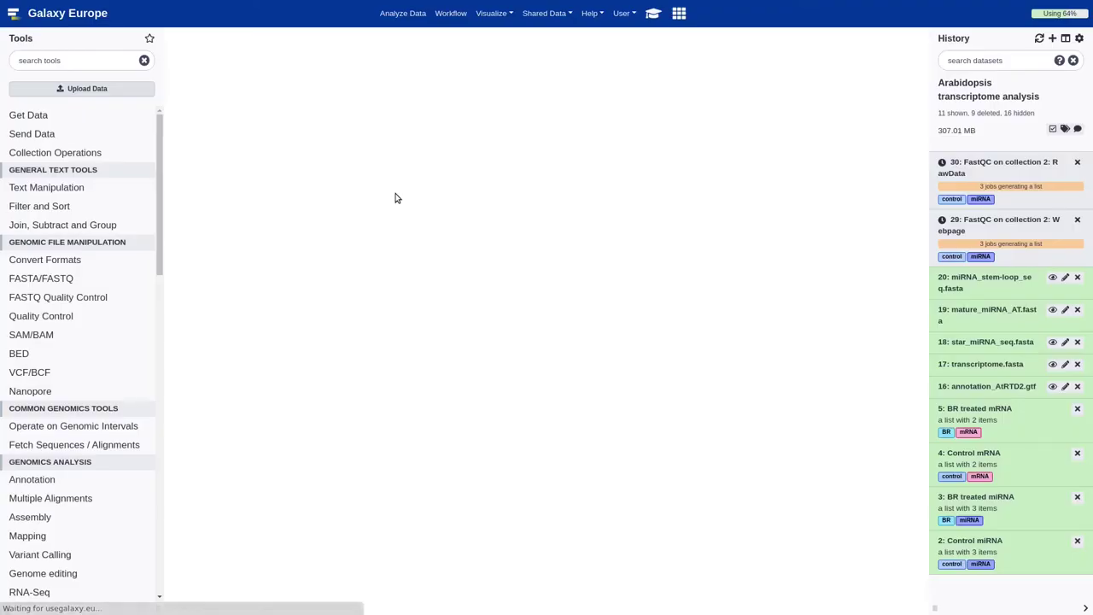
{"action": "left_click", "coordinate": [230, 100]}
{"action": "left_click", "coordinate": [287, 101]}
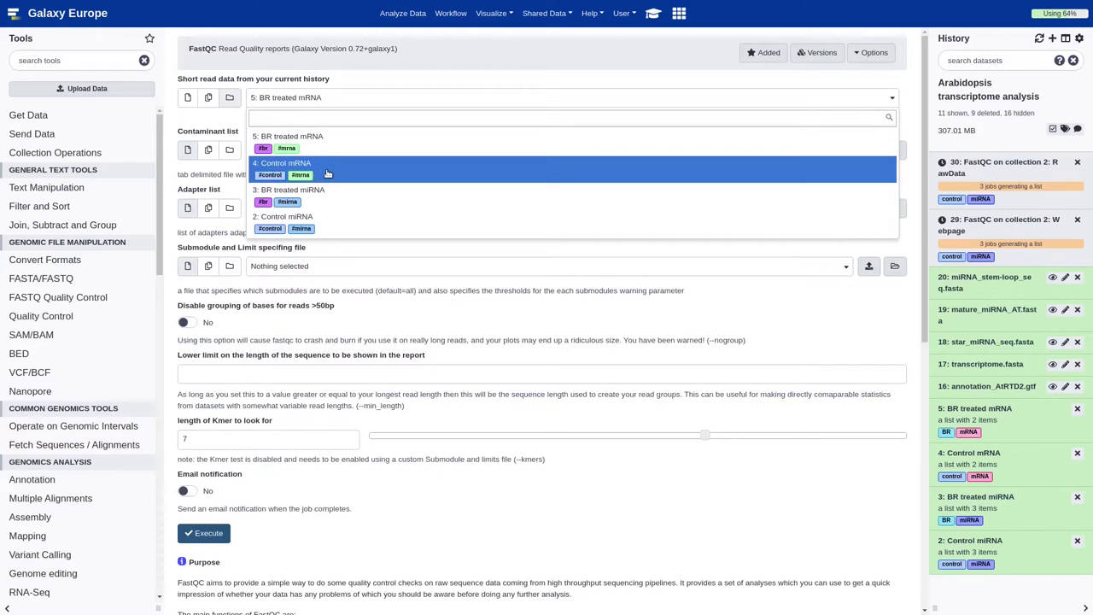
{"action": "left_click", "coordinate": [326, 202]}
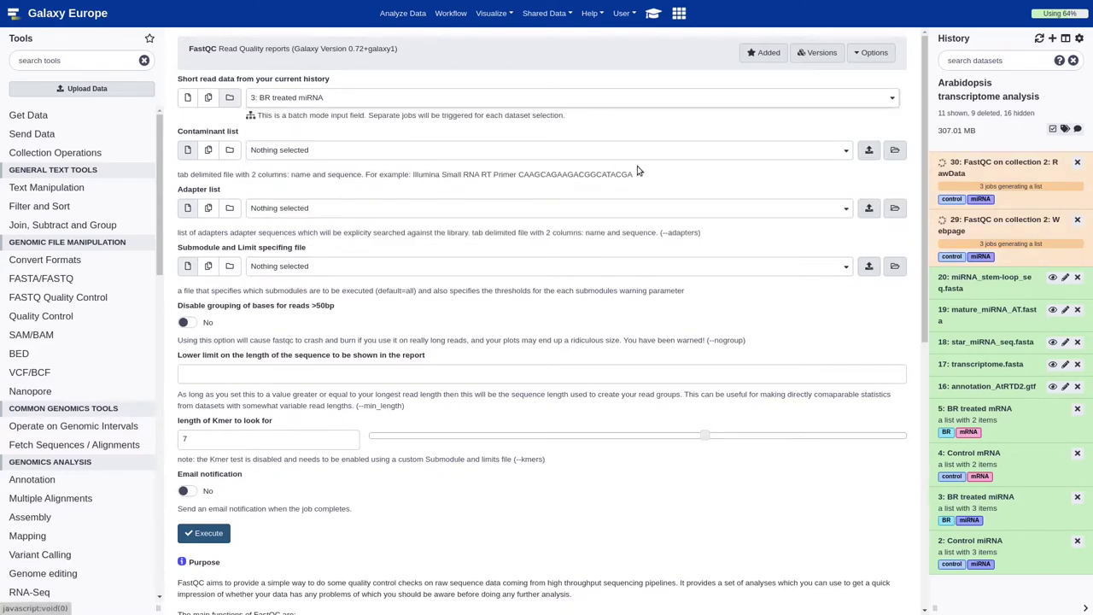
{"action": "left_click", "coordinate": [208, 535]}
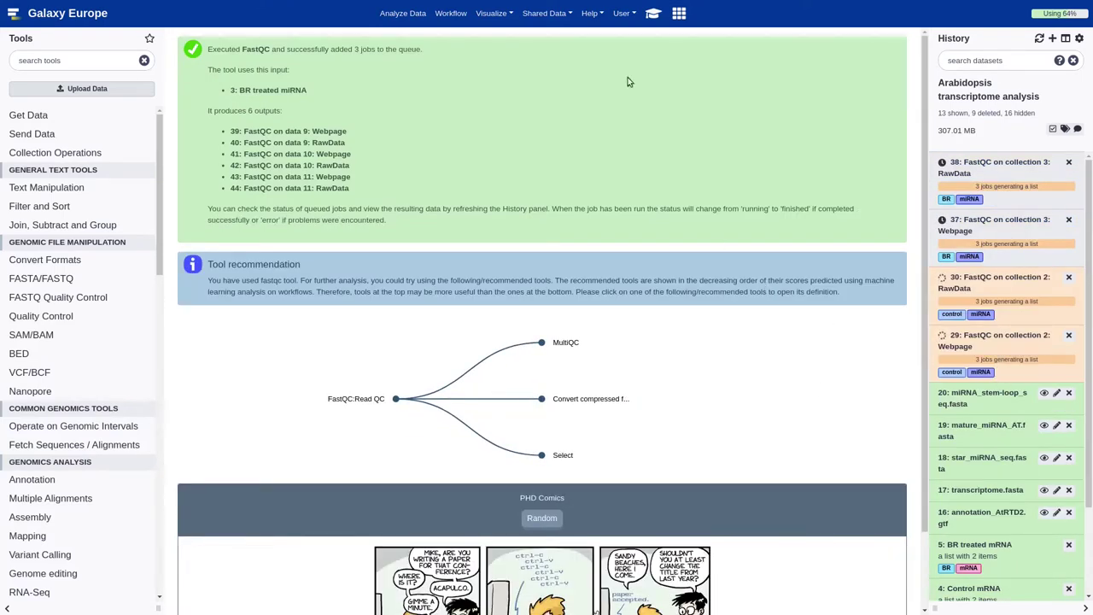
Step: Rename the control miRNA FastQC RawData collection as "FastQC unprocessed control miRNA: RawData", copying the name from the tutorial
{"action": "left_click", "coordinate": [653, 13]}
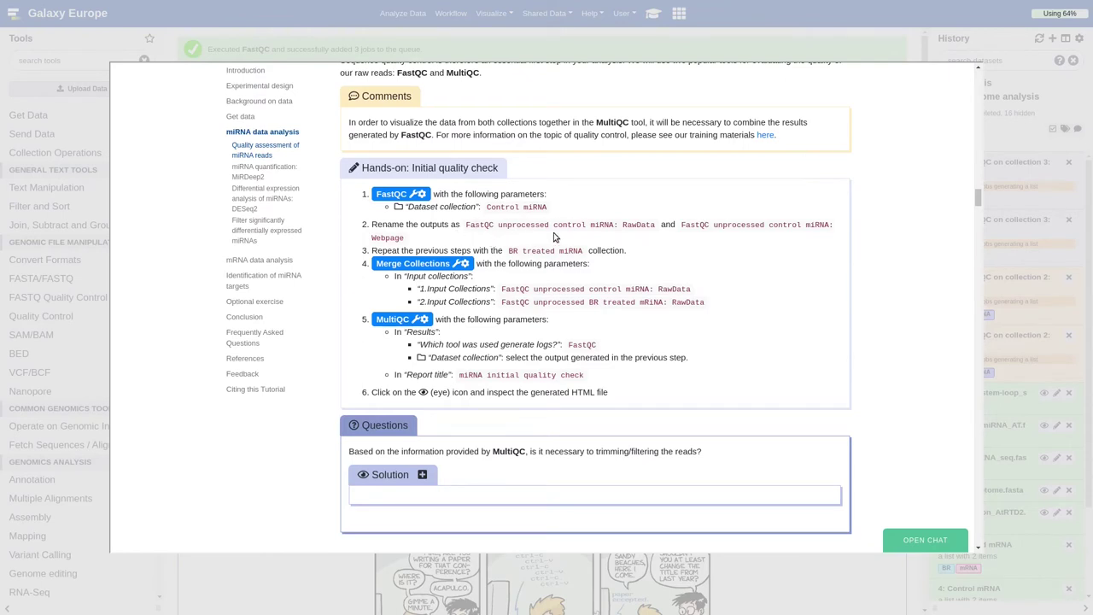
{"action": "left_click_drag", "start_coordinate": [467, 225], "coordinate": [656, 224]}
{"action": "right_click", "coordinate": [644, 226]}
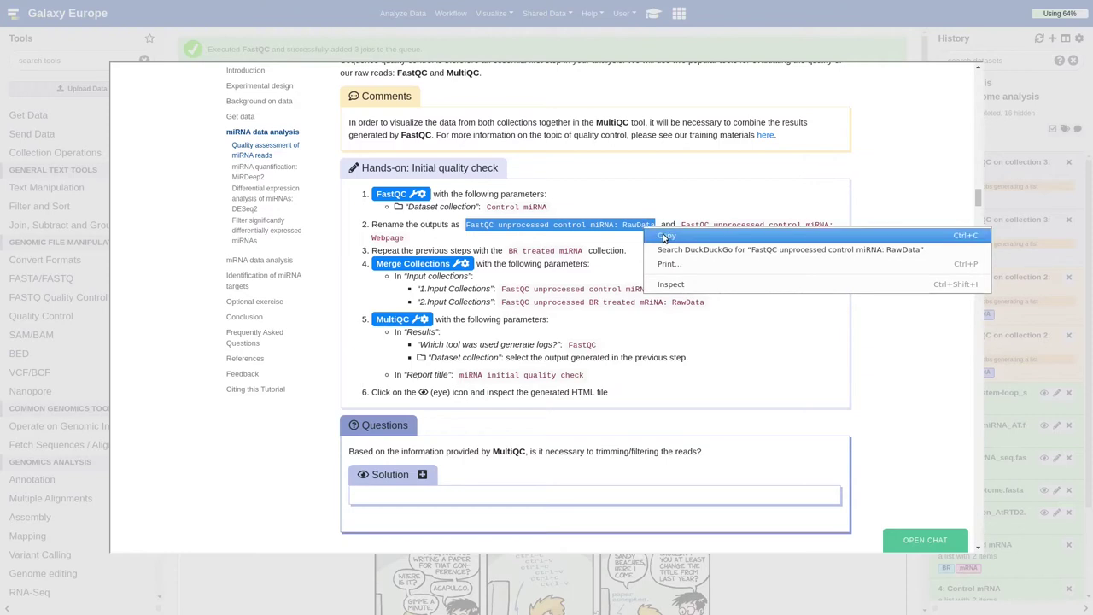
{"action": "left_click", "coordinate": [664, 237]}
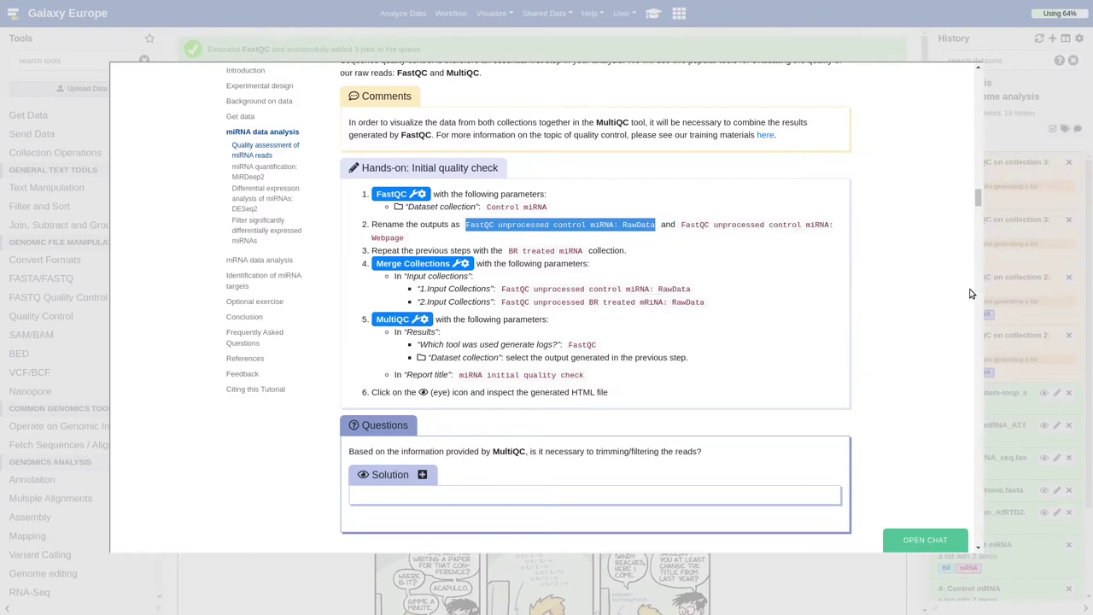
{"action": "left_click", "coordinate": [1032, 293]}
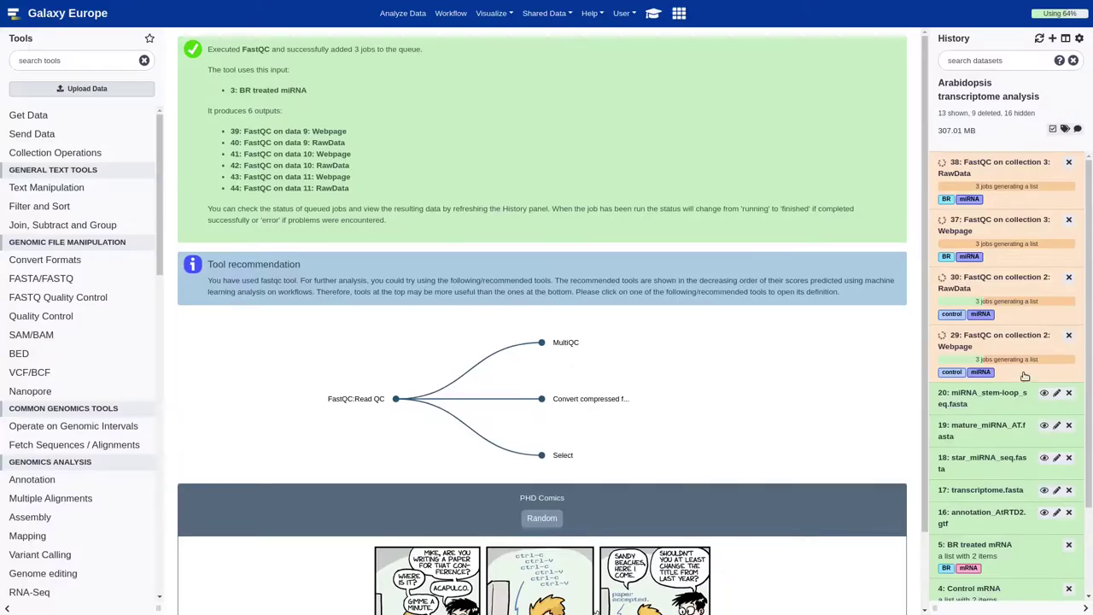
{"action": "left_click", "coordinate": [1017, 318]}
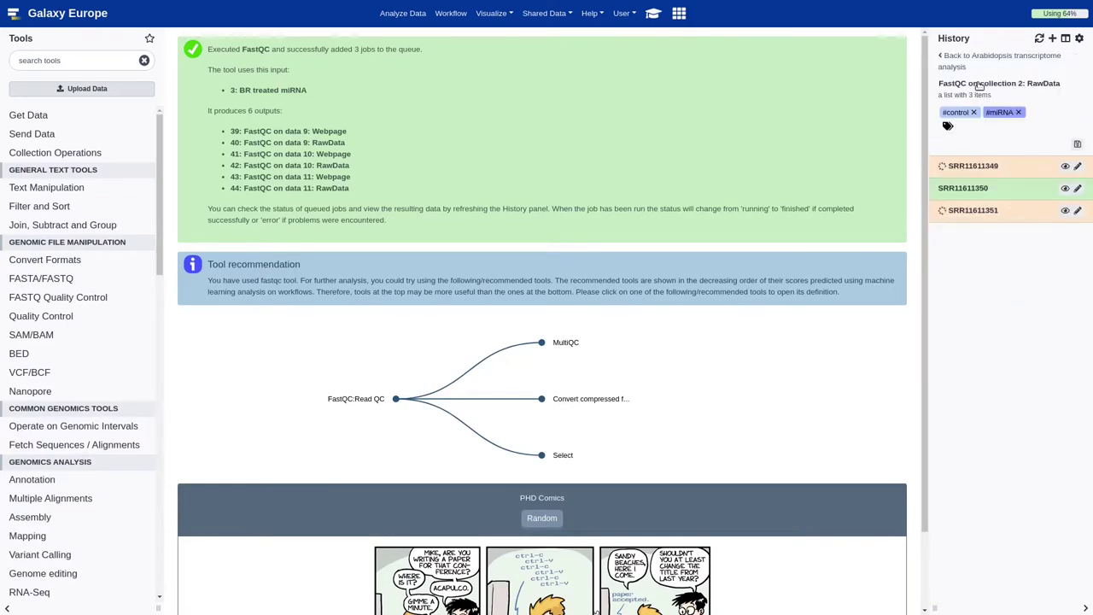
{"action": "left_click", "coordinate": [979, 82]}
{"action": "key", "text": "ctrl+v"}
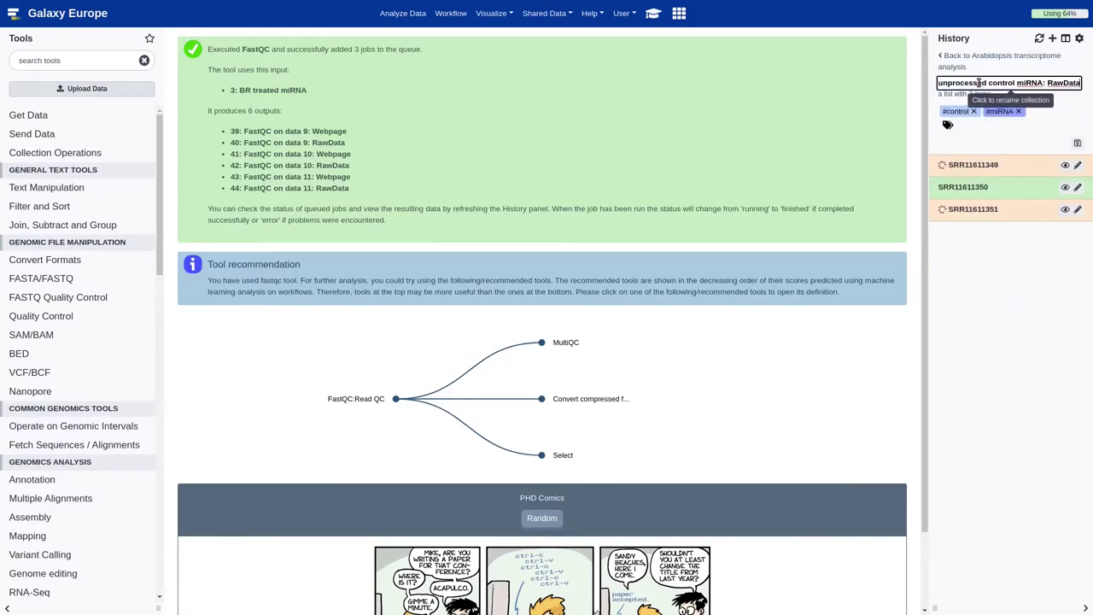
{"action": "key", "text": "Return"}
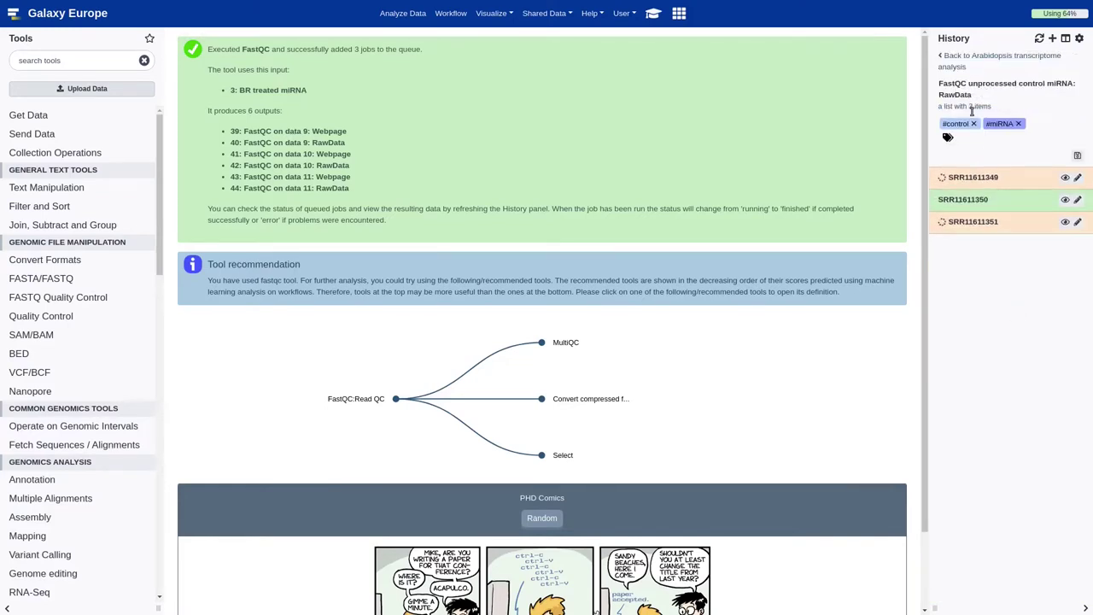
{"action": "left_click", "coordinate": [965, 60]}
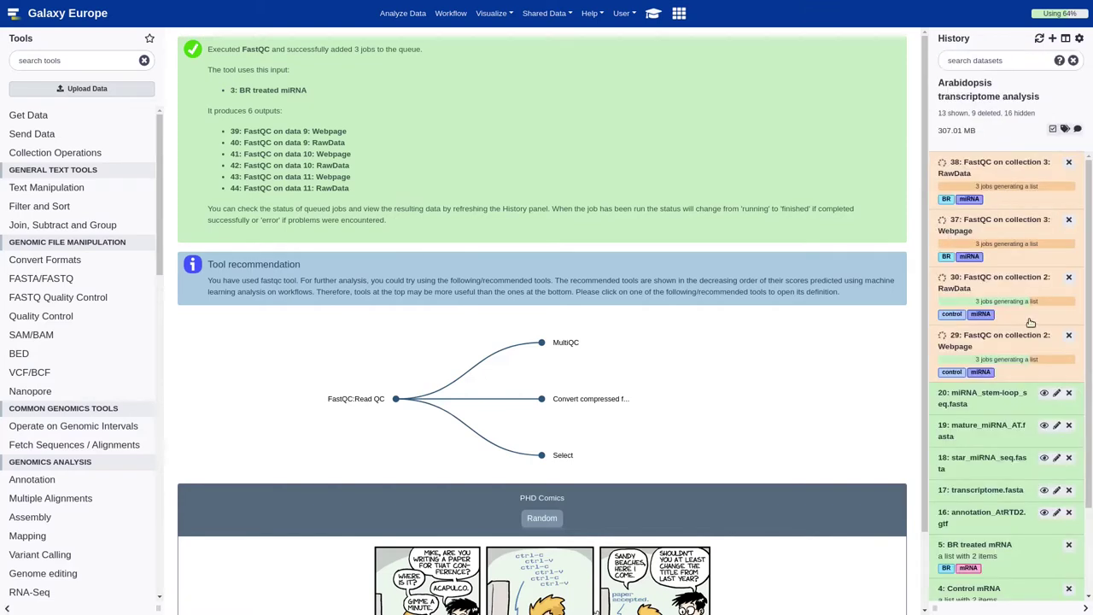
Step: Rename the control miRNA FastQC Webpage collection as "FastQC unprocessed control miRNA: Webpage" and return to the history
{"action": "left_click", "coordinate": [1024, 349]}
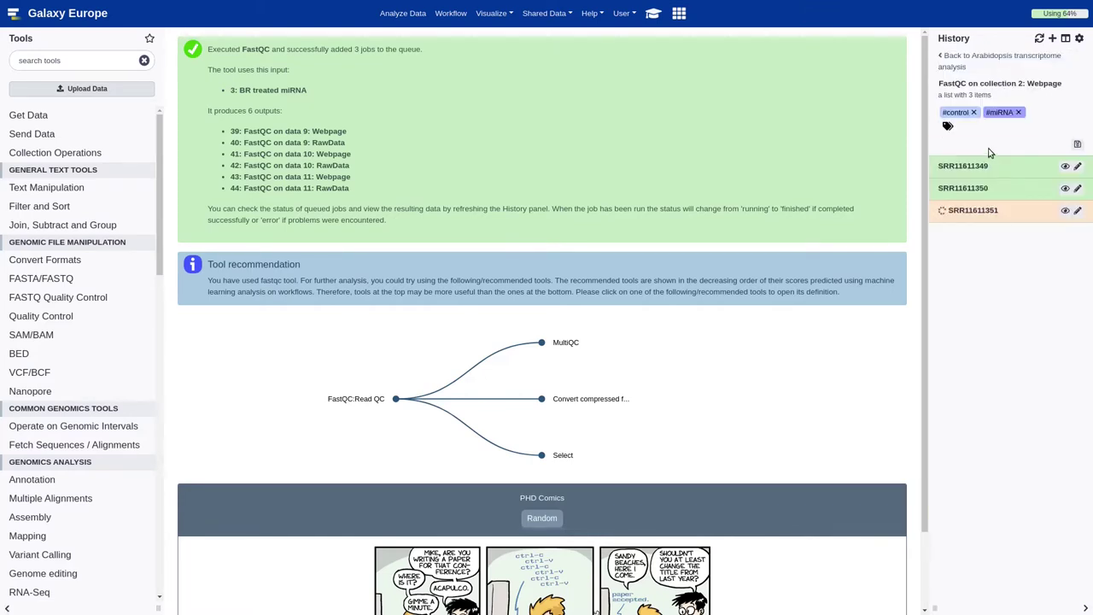
{"action": "left_click", "coordinate": [984, 85]}
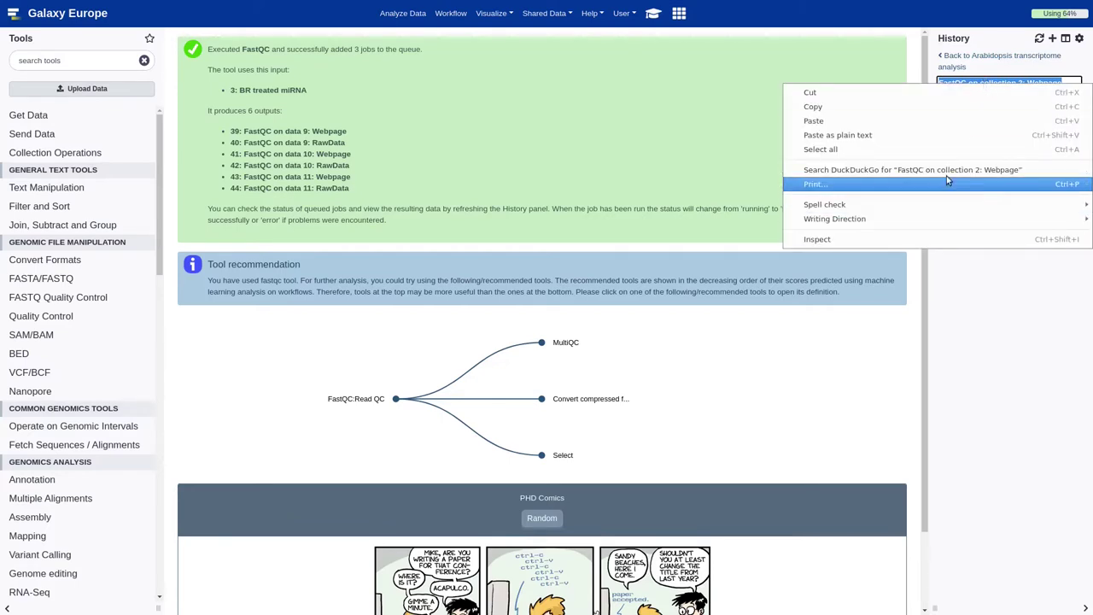
{"action": "left_click", "coordinate": [941, 121]}
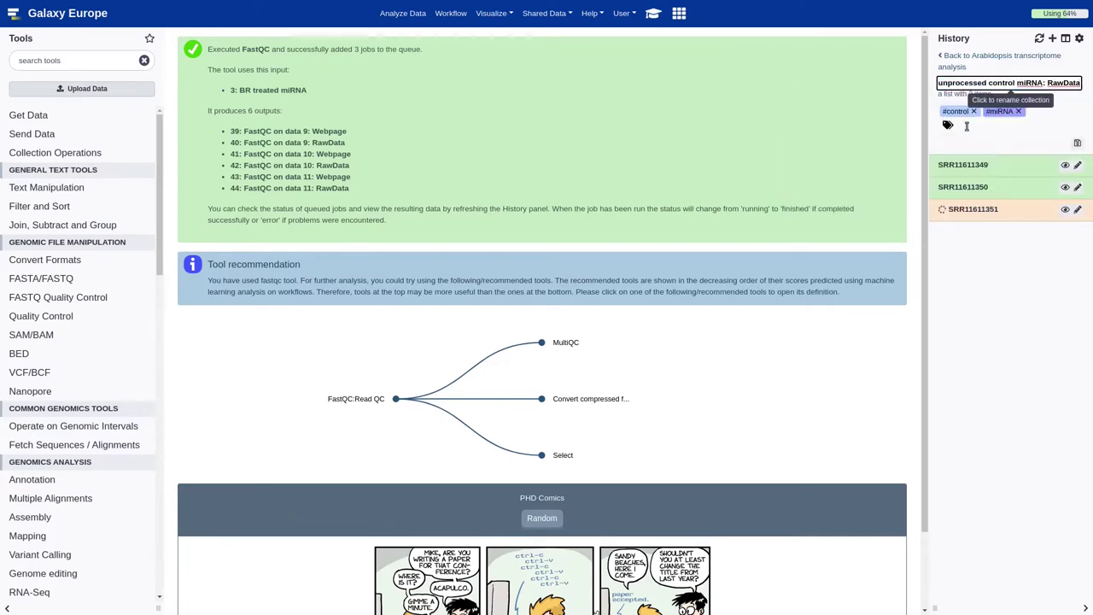
{"action": "key", "text": "BackSpace"}
{"action": "key", "text": "End"}
{"action": "key", "text": "BackSpace"}
{"action": "key", "text": "BackSpace"}
{"action": "key", "text": "BackSpace"}
{"action": "key", "text": "BackSpace"}
{"action": "key", "text": "BackSpace"}
{"action": "key", "text": "BackSpace"}
{"action": "key", "text": "BackSpace"}
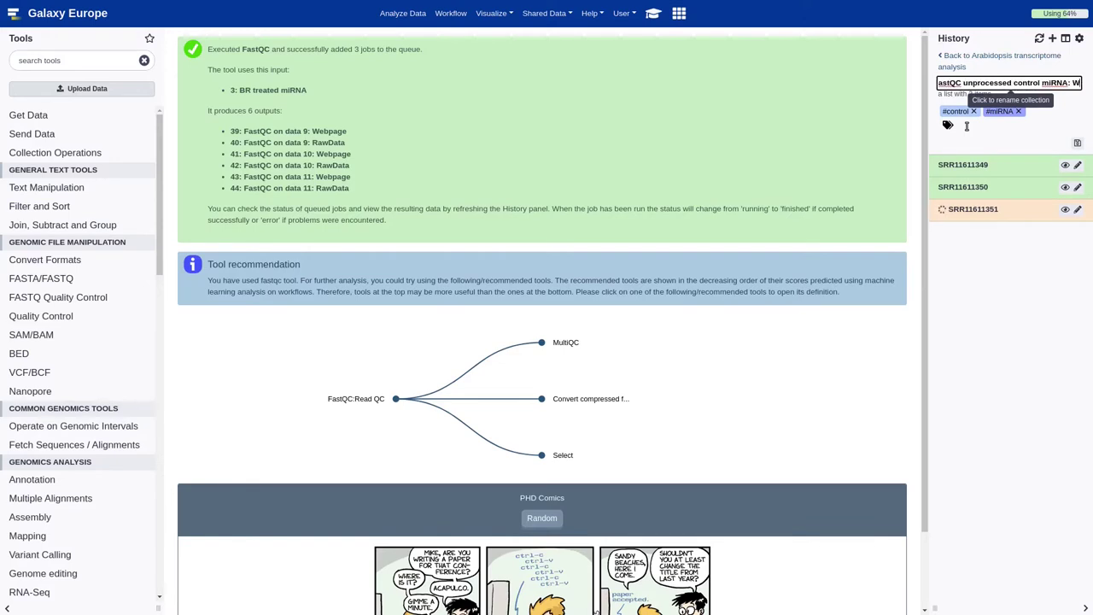
{"action": "type", "text": "Webpas"}
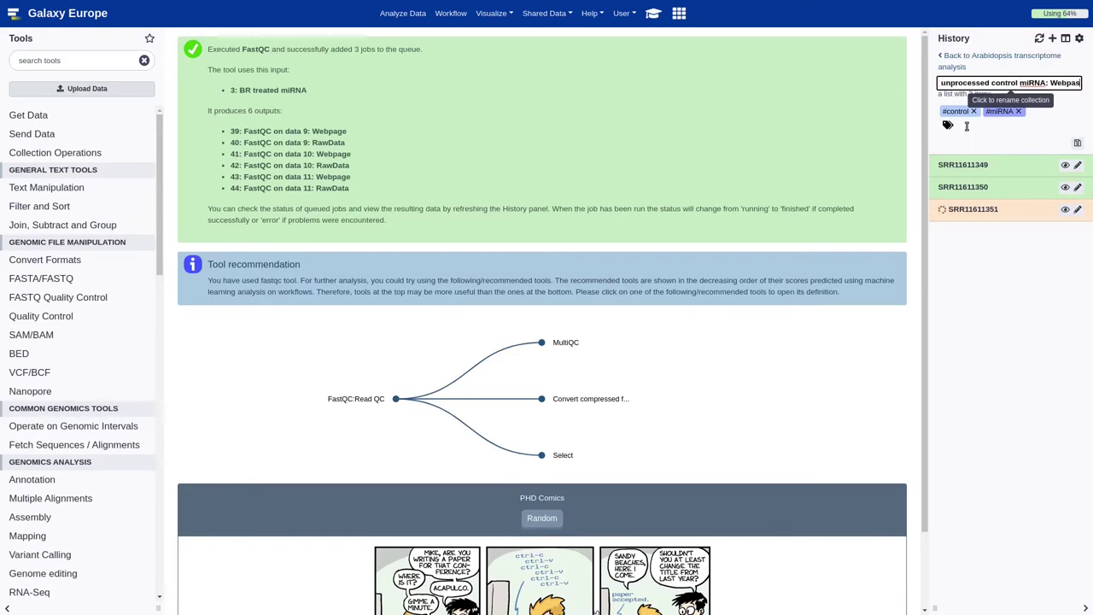
{"action": "key", "text": "BackSpace"}
{"action": "type", "text": "ge"}
{"action": "key", "text": "Return"}
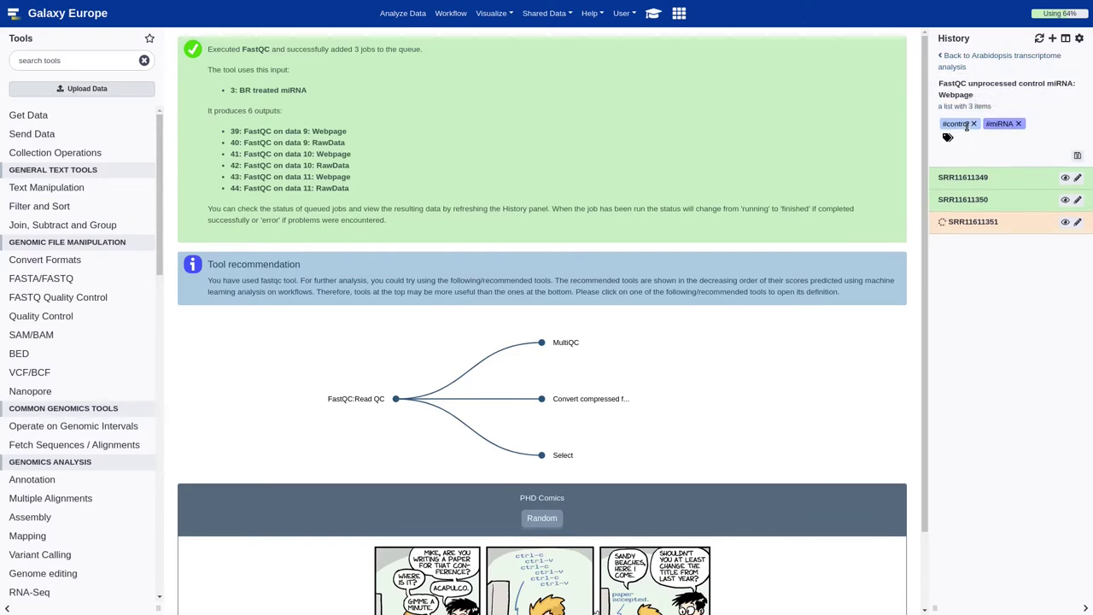
{"action": "left_click", "coordinate": [977, 55]}
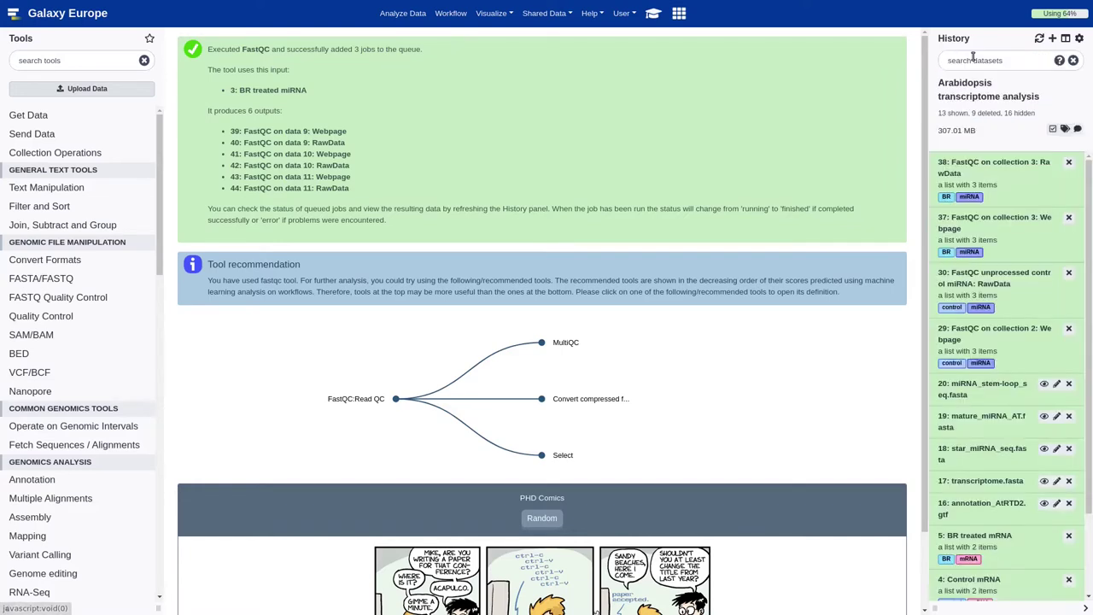
Step: Rename the BR treated miRNA FastQC Webpage collection as "FastQC unprocessed BR miRNA: Webpage" and return to the history
{"action": "left_click", "coordinate": [654, 23]}
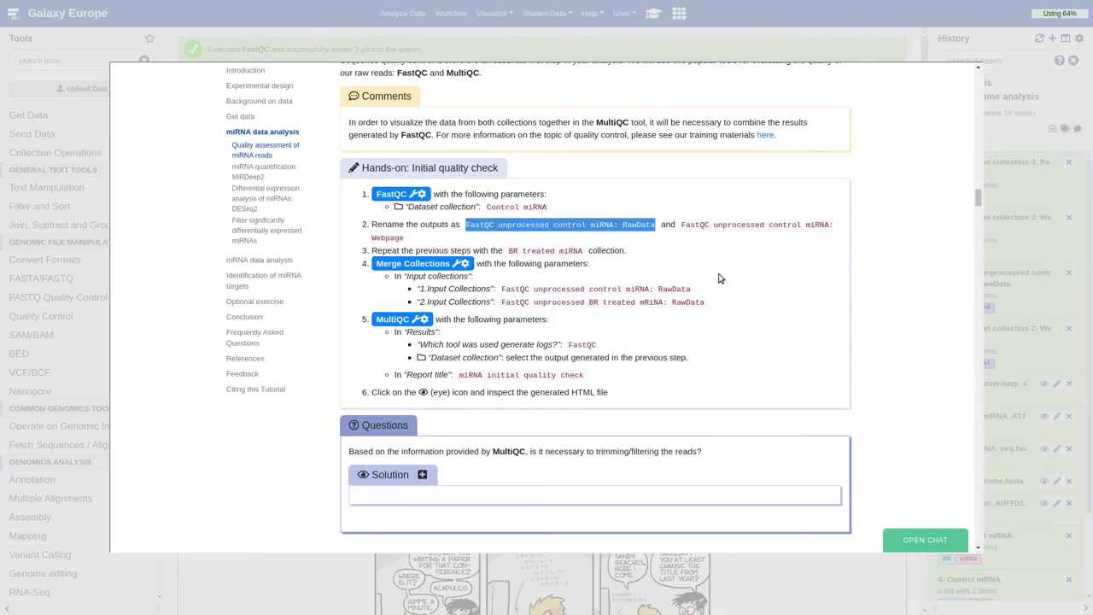
{"action": "left_click", "coordinate": [1023, 265]}
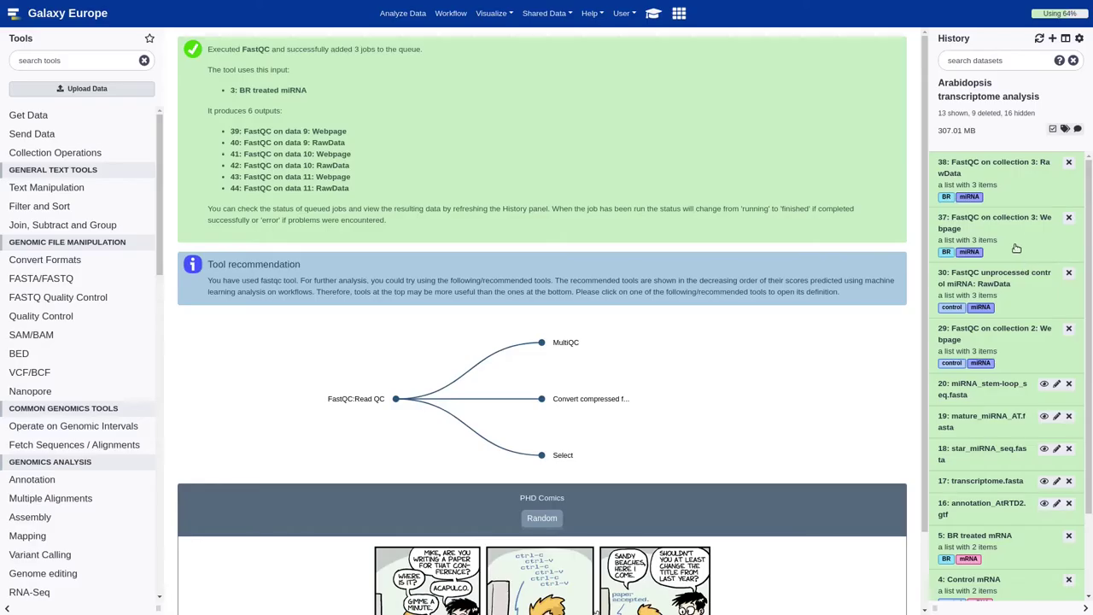
{"action": "left_click", "coordinate": [1014, 243]}
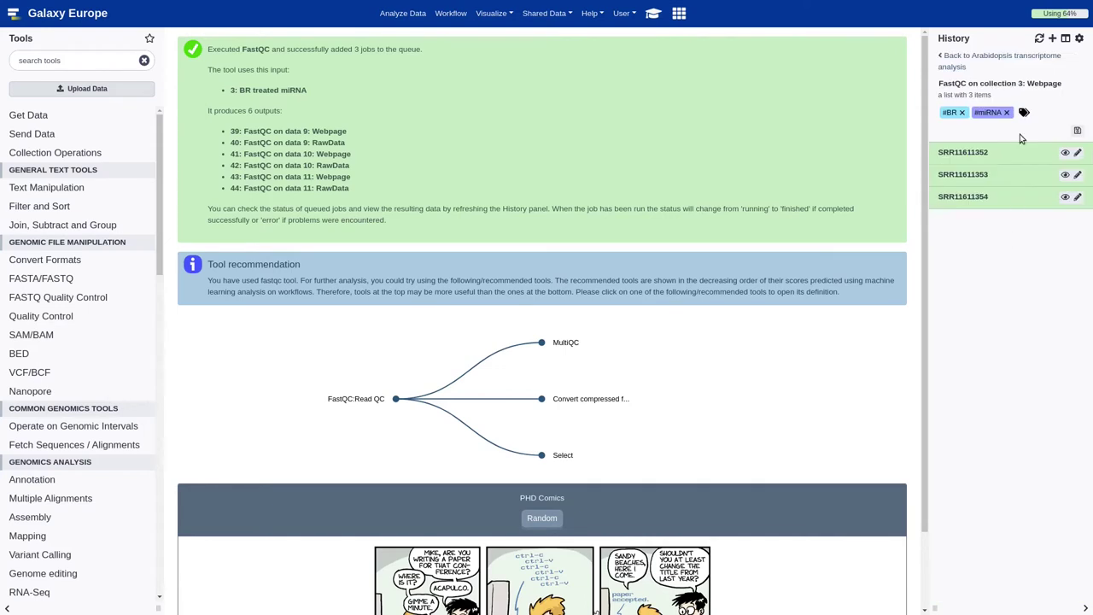
{"action": "left_click", "coordinate": [1014, 83]}
{"action": "right_click", "coordinate": [1014, 83]}
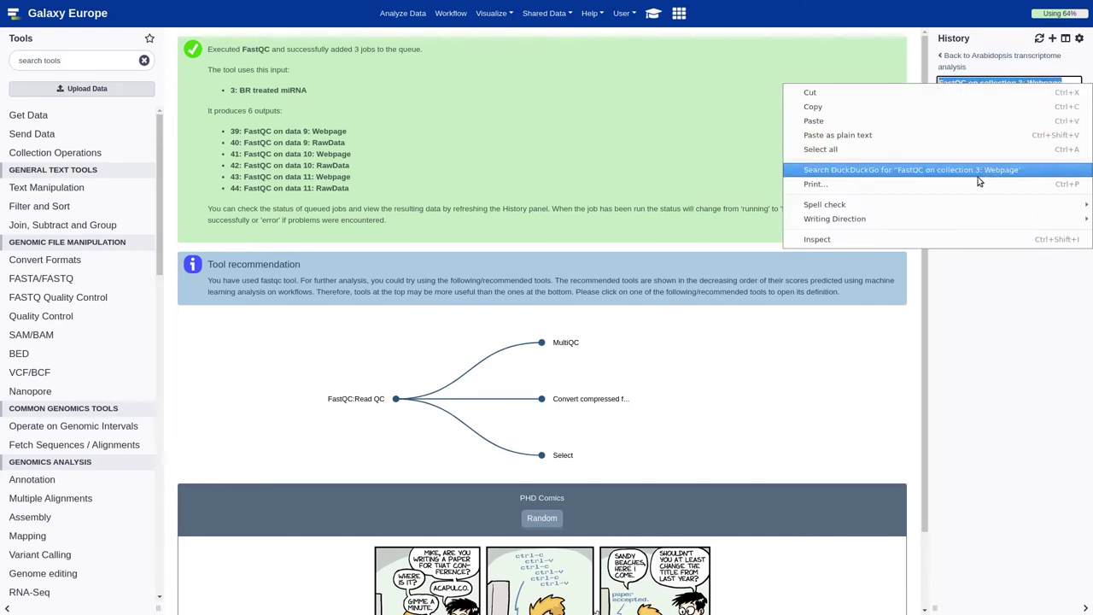
{"action": "left_click", "coordinate": [932, 137]}
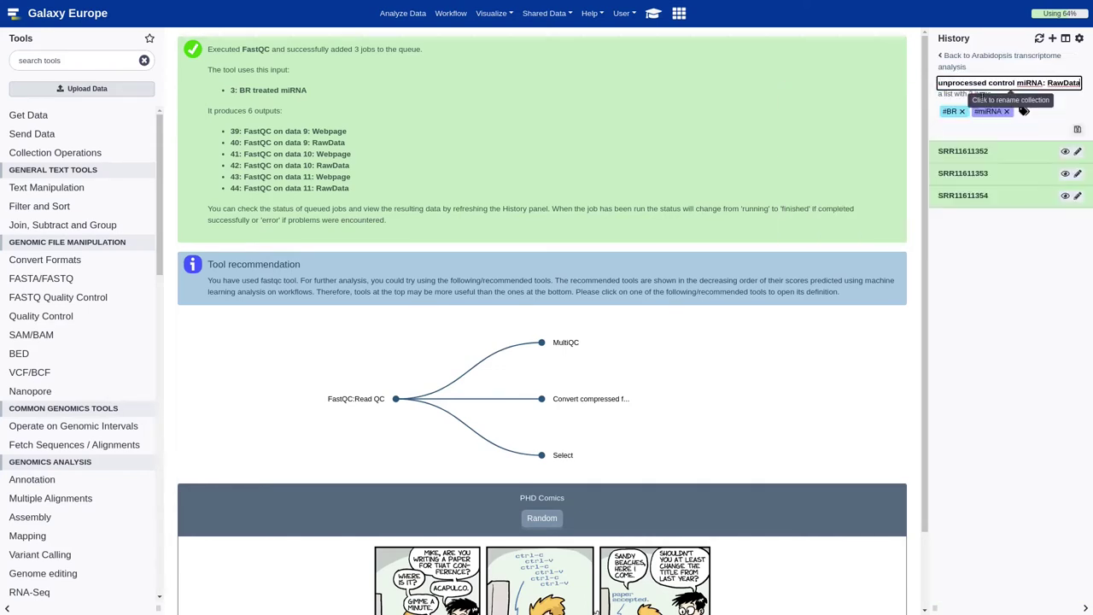
{"action": "double_click", "coordinate": [1003, 83]}
{"action": "type", "text": "BR"}
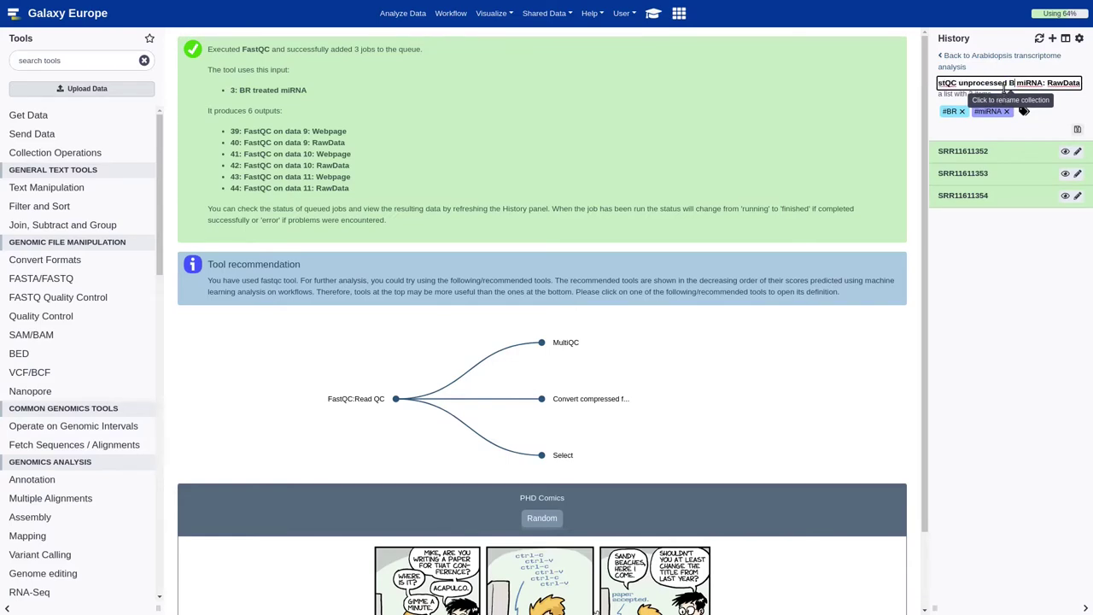
{"action": "key", "text": "Home"}
{"action": "type", "text": "FastQC"}
{"action": "left_click_drag", "start_coordinate": [1053, 82], "coordinate": [1091, 86]}
{"action": "type", "text": "W"}
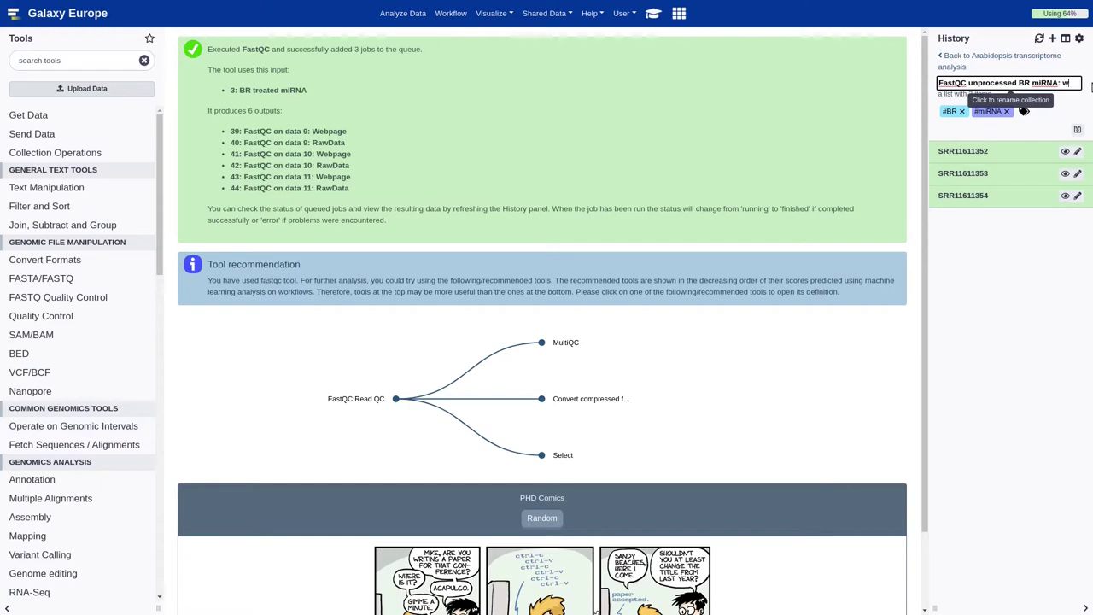
{"action": "type", "text": "ebpage"}
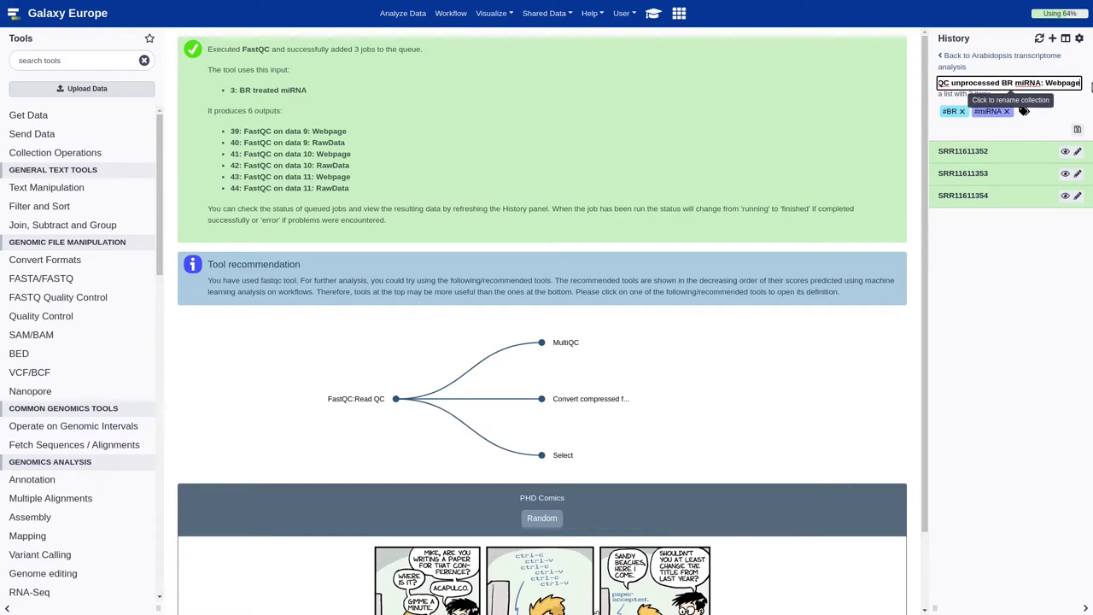
{"action": "key", "text": "Return"}
{"action": "left_click", "coordinate": [1021, 60]}
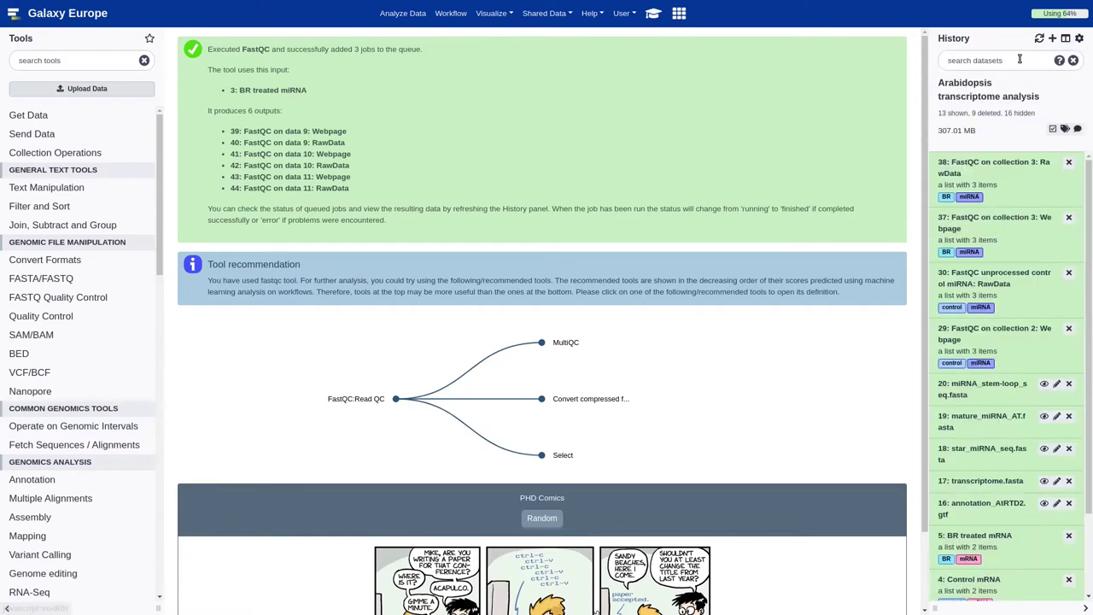
Step: Rename the BR treated miRNA FastQC RawData collection as "FastQC unprocessed BR miRNA: RawData" and refresh the history
{"action": "left_click", "coordinate": [1033, 177]}
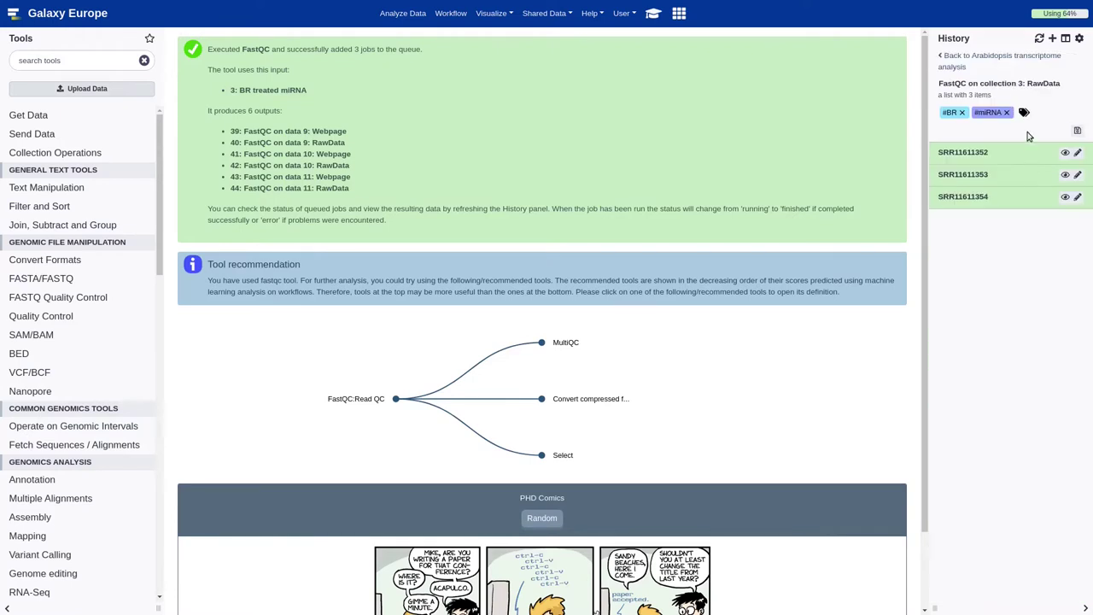
{"action": "left_click", "coordinate": [1019, 83]}
{"action": "right_click", "coordinate": [1019, 84]}
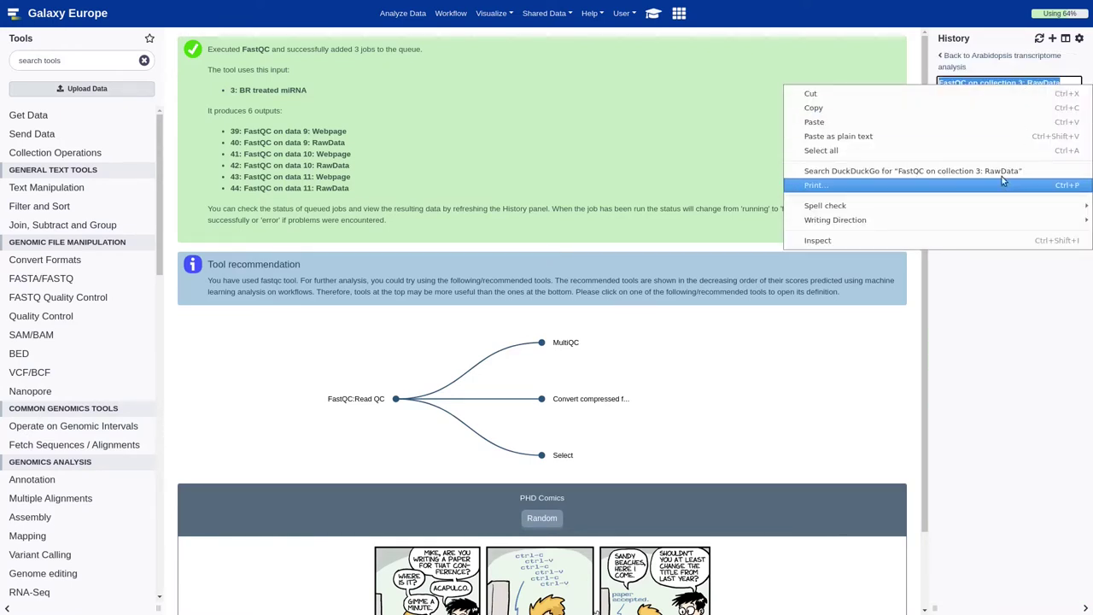
{"action": "left_click", "coordinate": [1002, 122]}
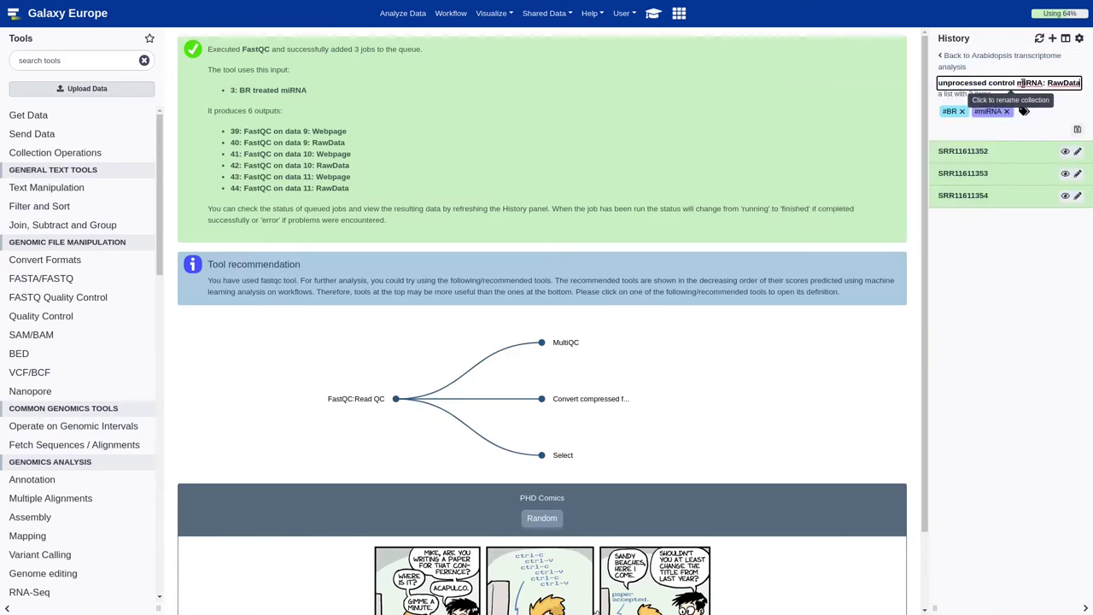
{"action": "left_click", "coordinate": [999, 227]}
{"action": "left_click", "coordinate": [981, 56]}
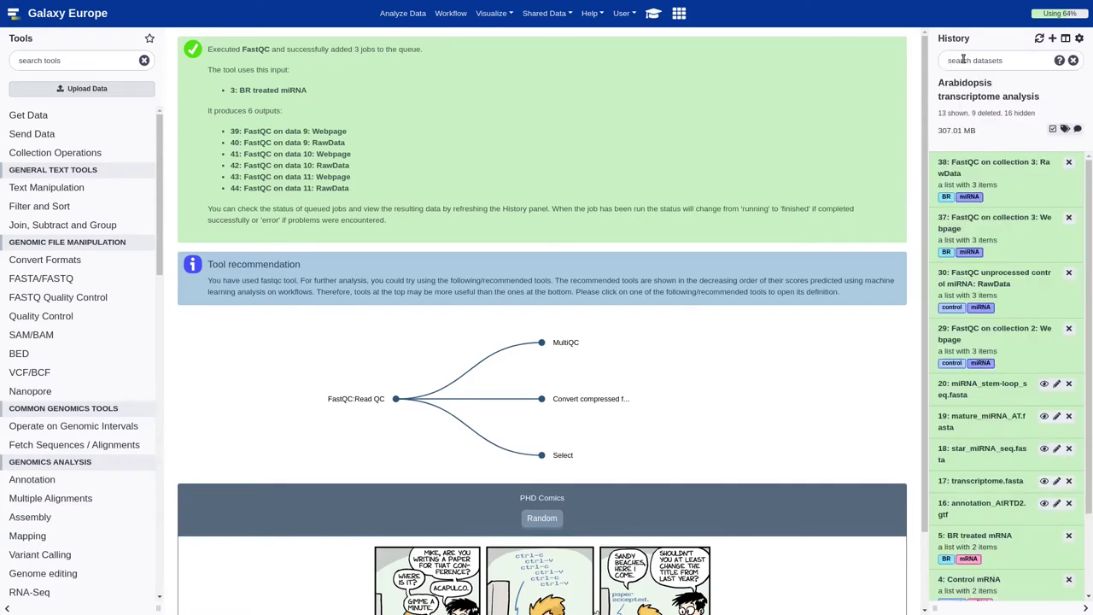
{"action": "left_click", "coordinate": [1038, 39]}
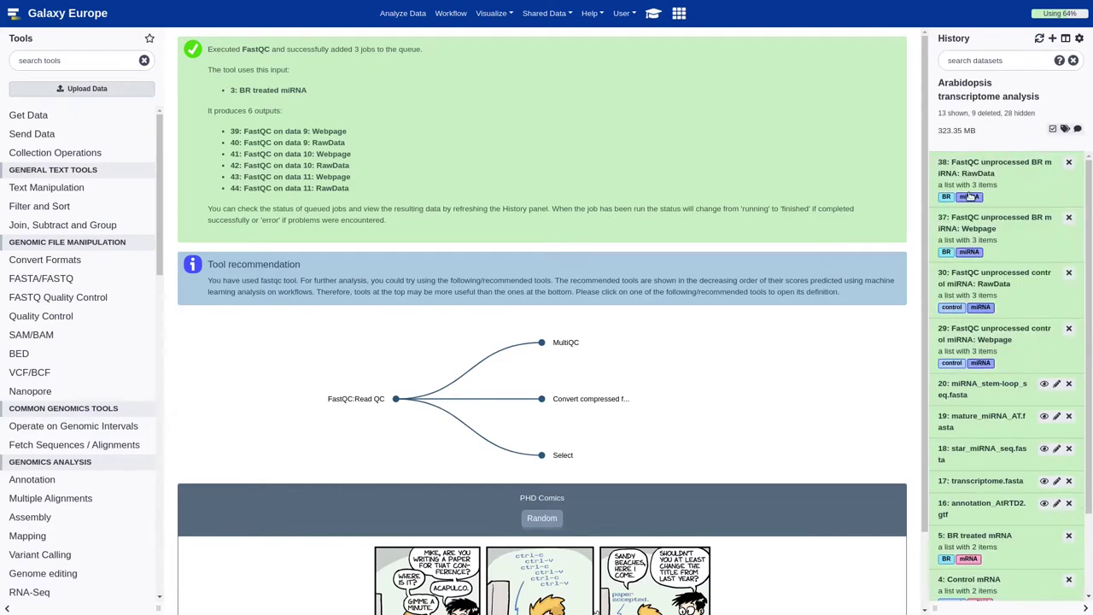
Step: Run Merge Collections from the tutorial with "FastQC unprocessed BR miRNA: RawData" and "FastQC unprocessed control miRNA: RawData" as the two input collections
{"action": "left_click", "coordinate": [655, 17]}
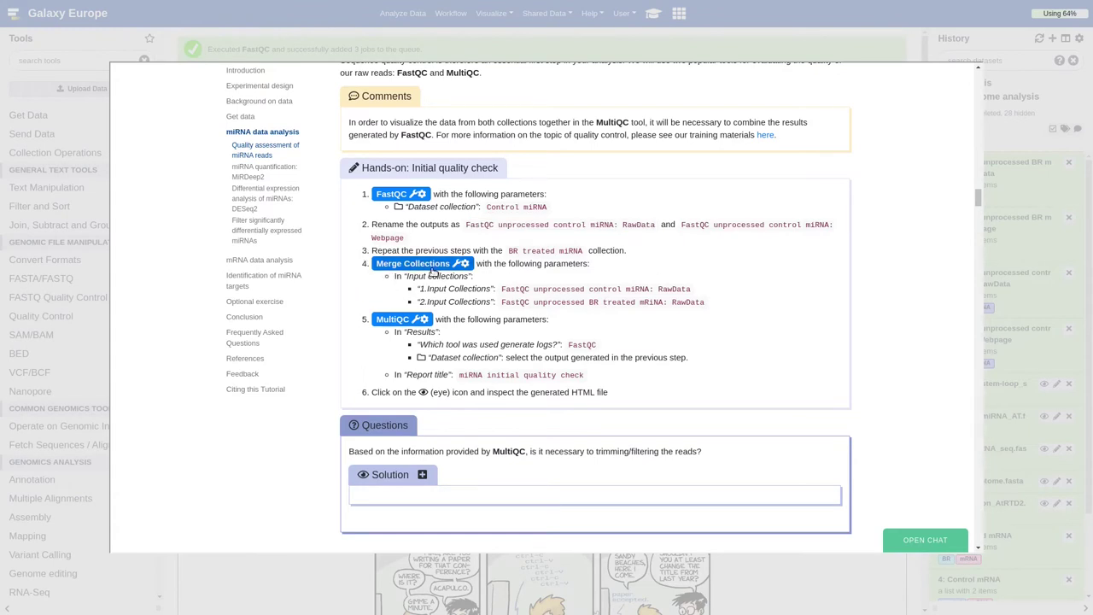
{"action": "left_click", "coordinate": [431, 271]}
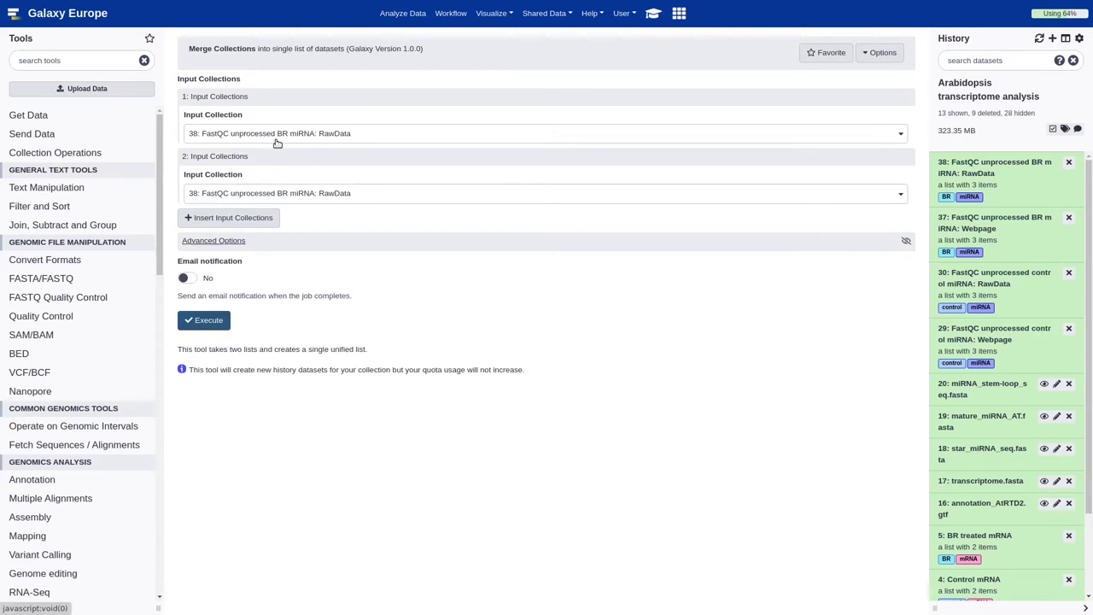
{"action": "left_click", "coordinate": [281, 137]}
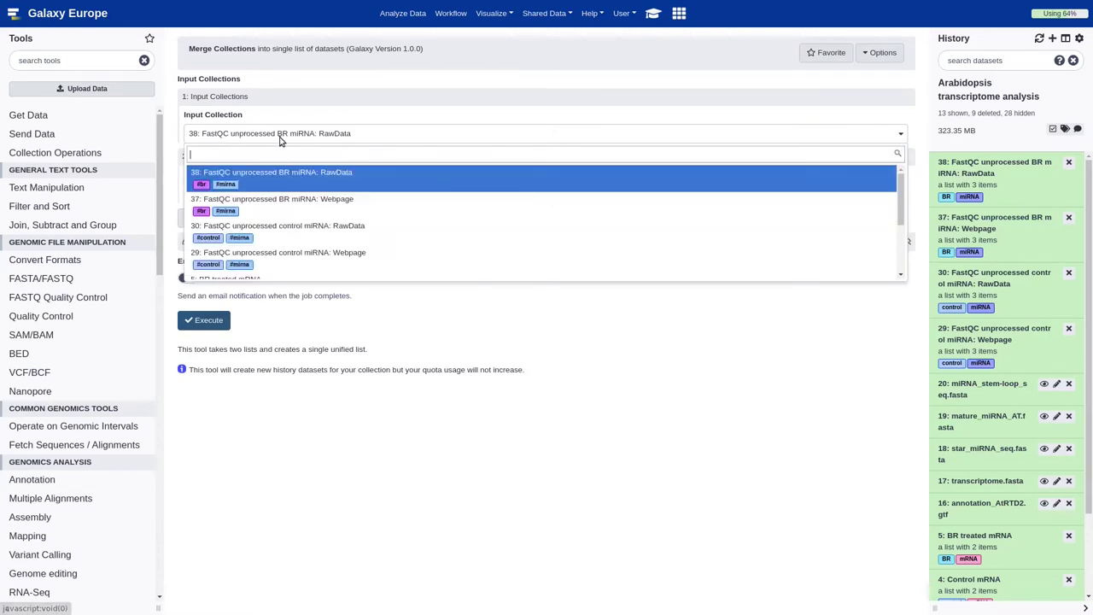
{"action": "left_click", "coordinate": [288, 182]}
{"action": "left_click", "coordinate": [305, 195]}
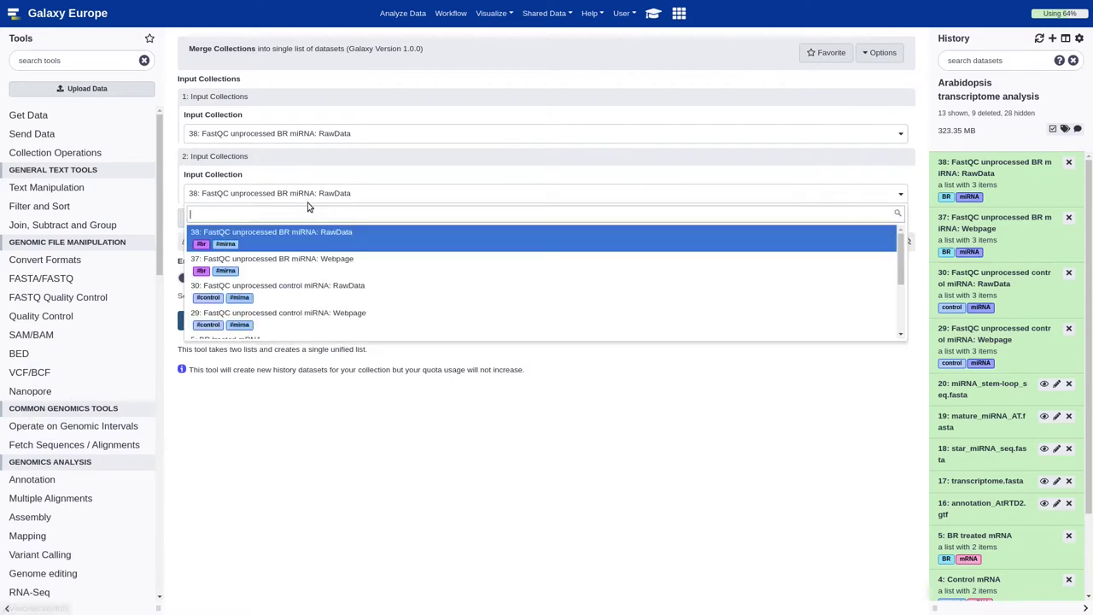
{"action": "left_click", "coordinate": [317, 288]}
{"action": "left_click", "coordinate": [253, 224]}
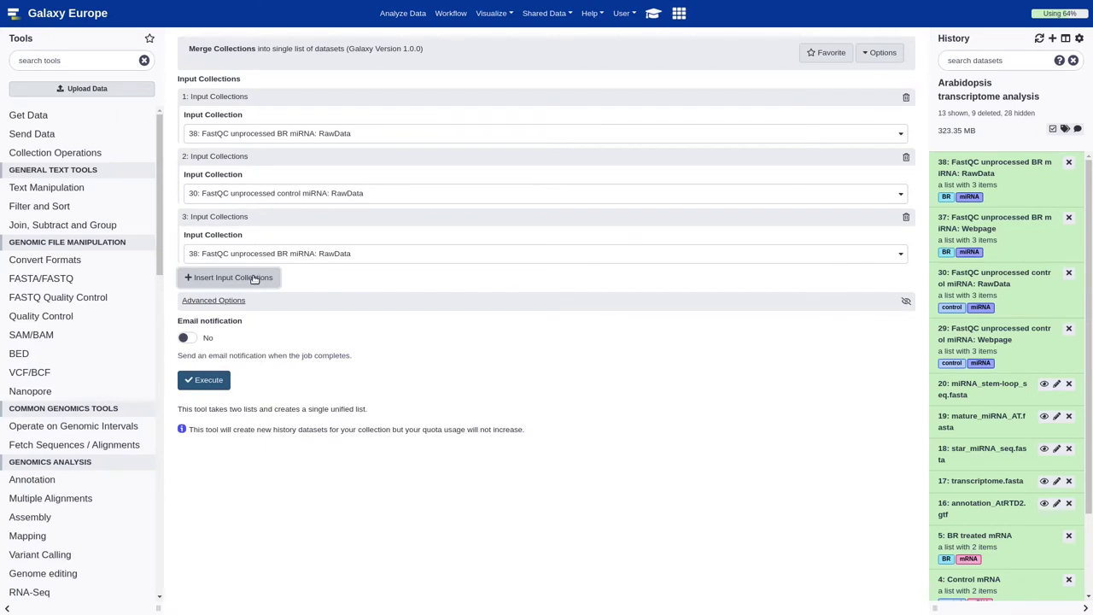
{"action": "left_click", "coordinate": [906, 216]}
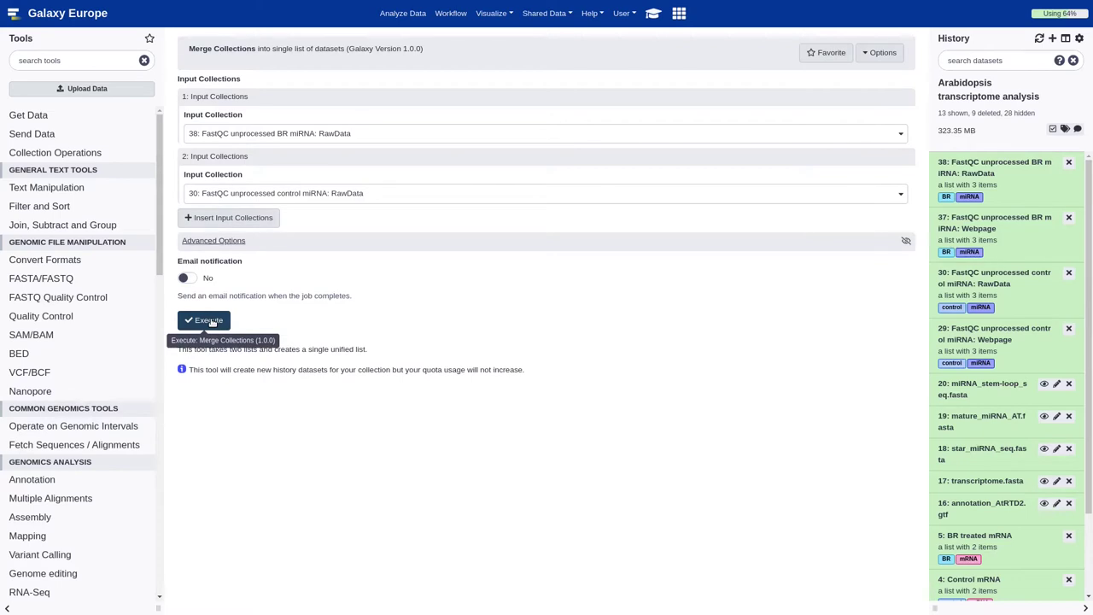
{"action": "left_click", "coordinate": [210, 321]}
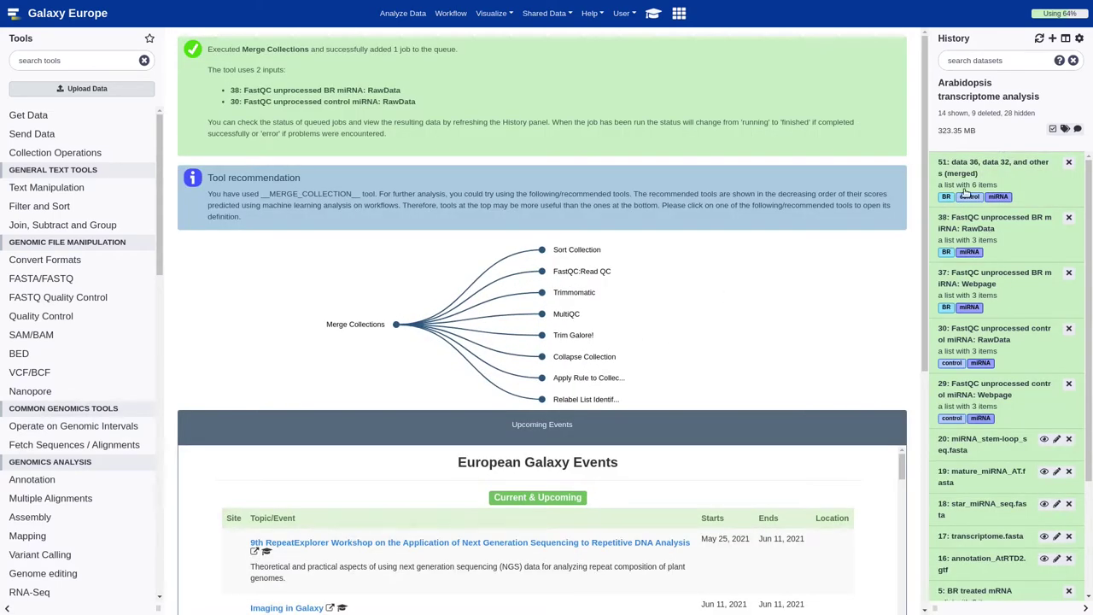
Step: Open MultiQC from the tutorial and set it to use FastQC raw data logs from the merged dataset collection 51
{"action": "left_click", "coordinate": [653, 13]}
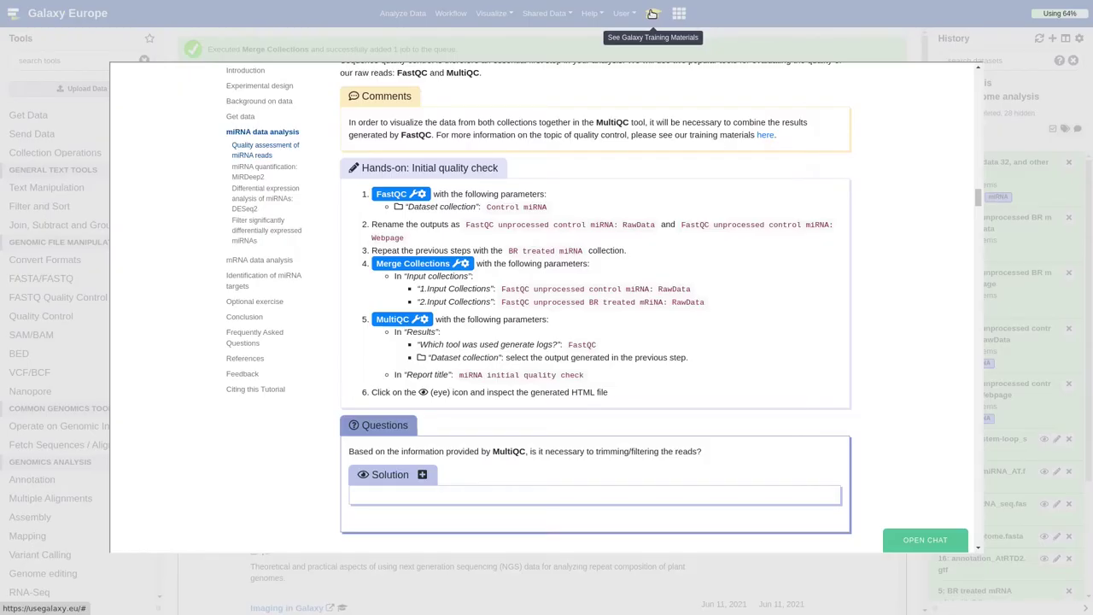
{"action": "scroll", "coordinate": [536, 331], "scroll_direction": "down", "scroll_amount": 1}
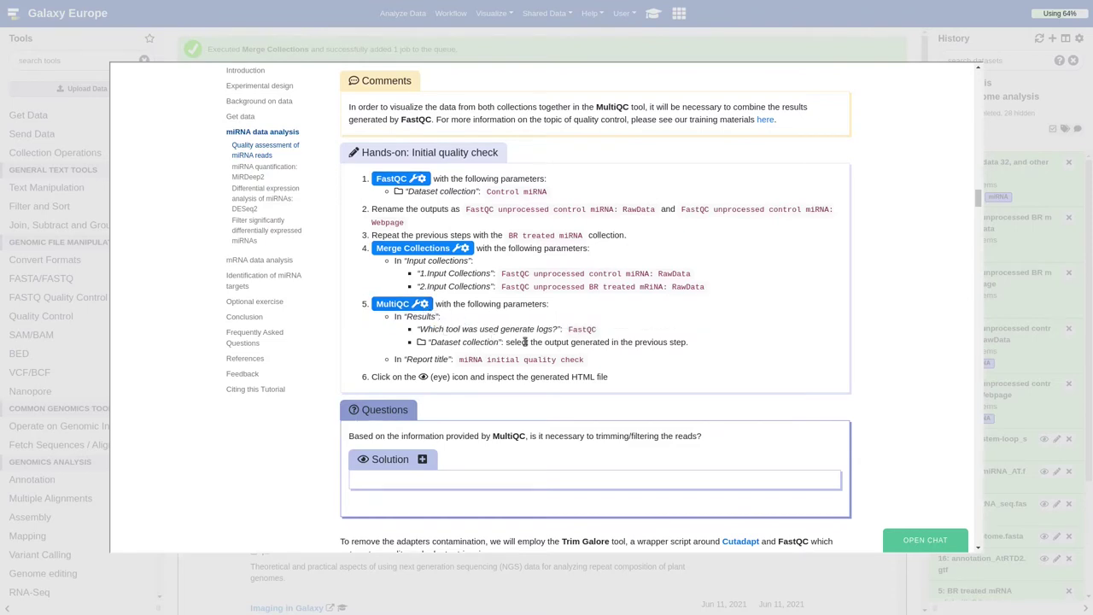
{"action": "left_click", "coordinate": [423, 306]}
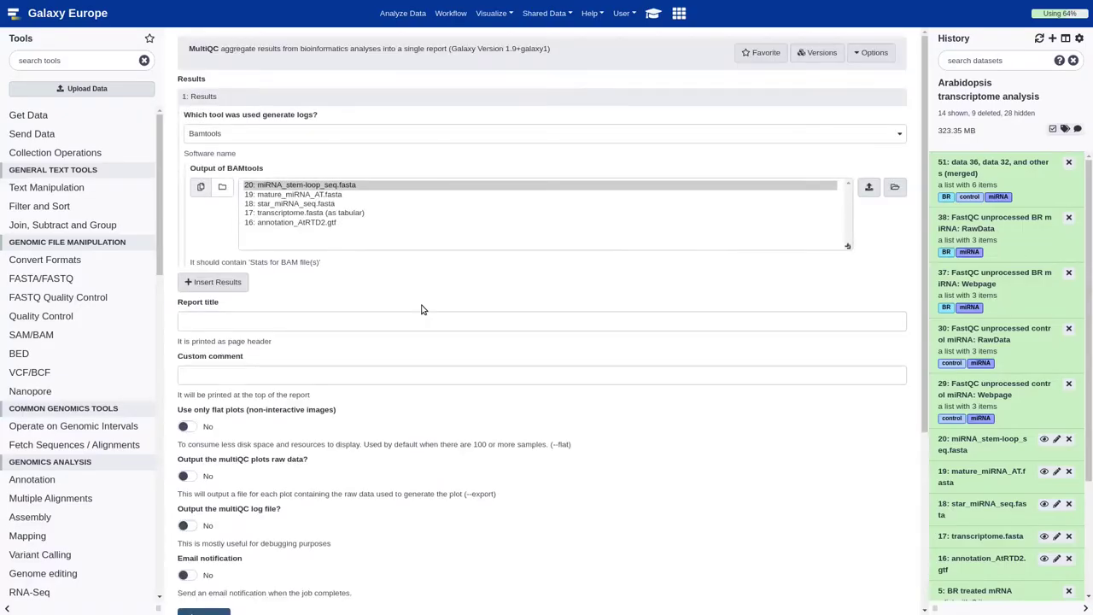
{"action": "left_click", "coordinate": [256, 139]}
{"action": "type", "text": "Fastqc"}
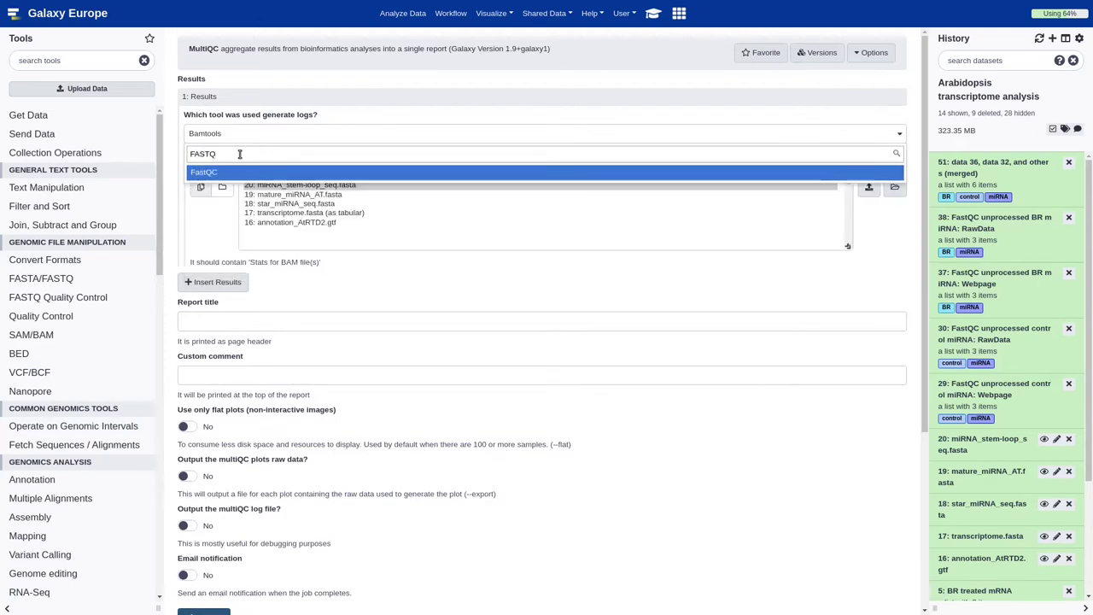
{"action": "left_click", "coordinate": [222, 173]}
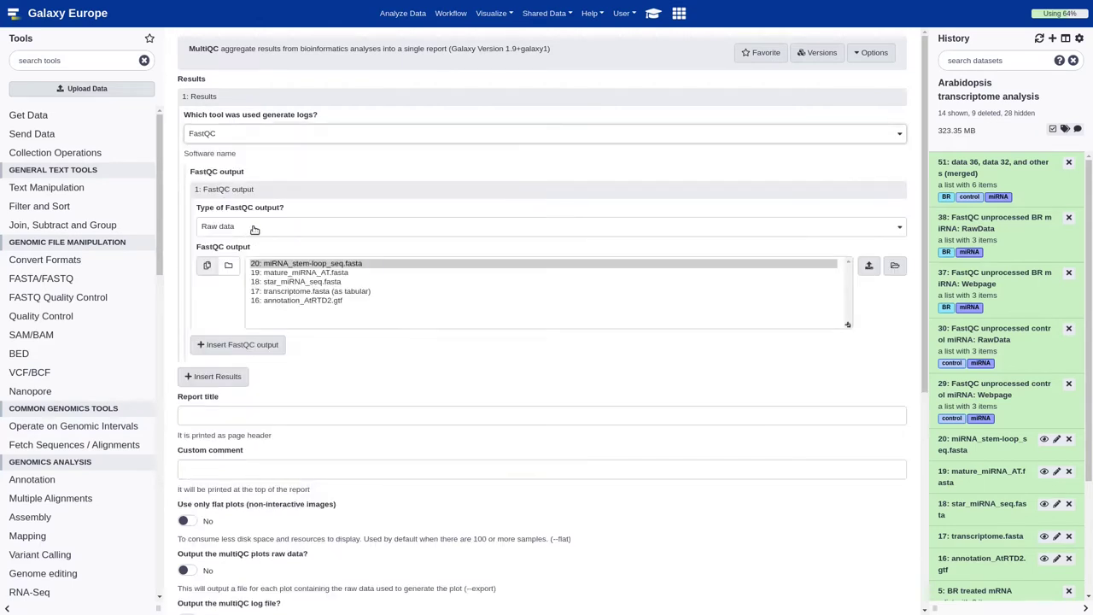
{"action": "left_click", "coordinate": [228, 266]}
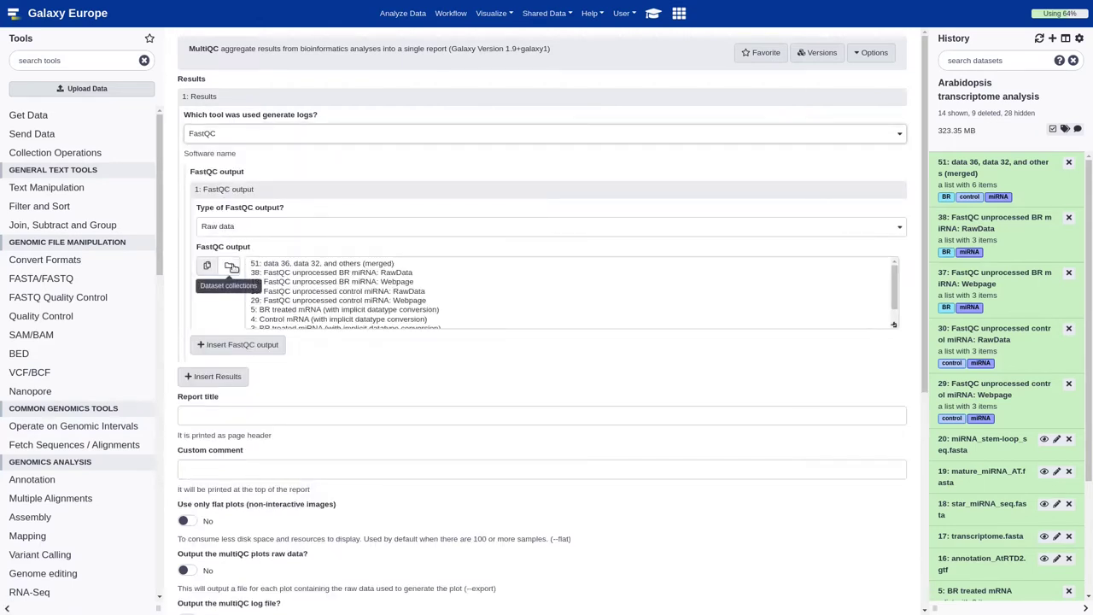
{"action": "left_click", "coordinate": [314, 264]}
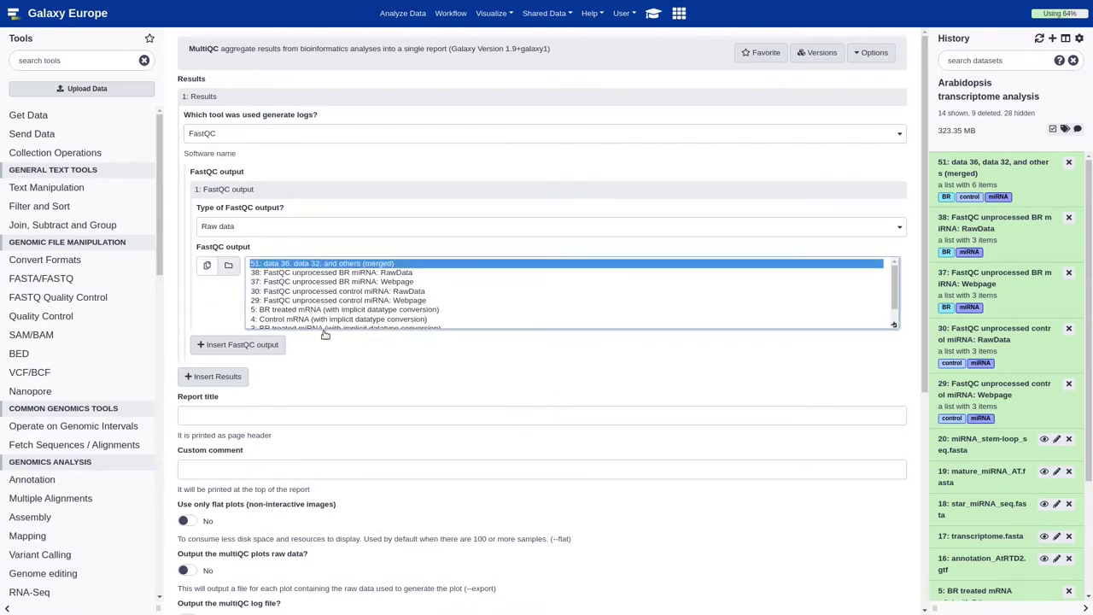
Step: Title the MultiQC report "miRNA unprocessed QC" and execute the tool
{"action": "left_click", "coordinate": [305, 414]}
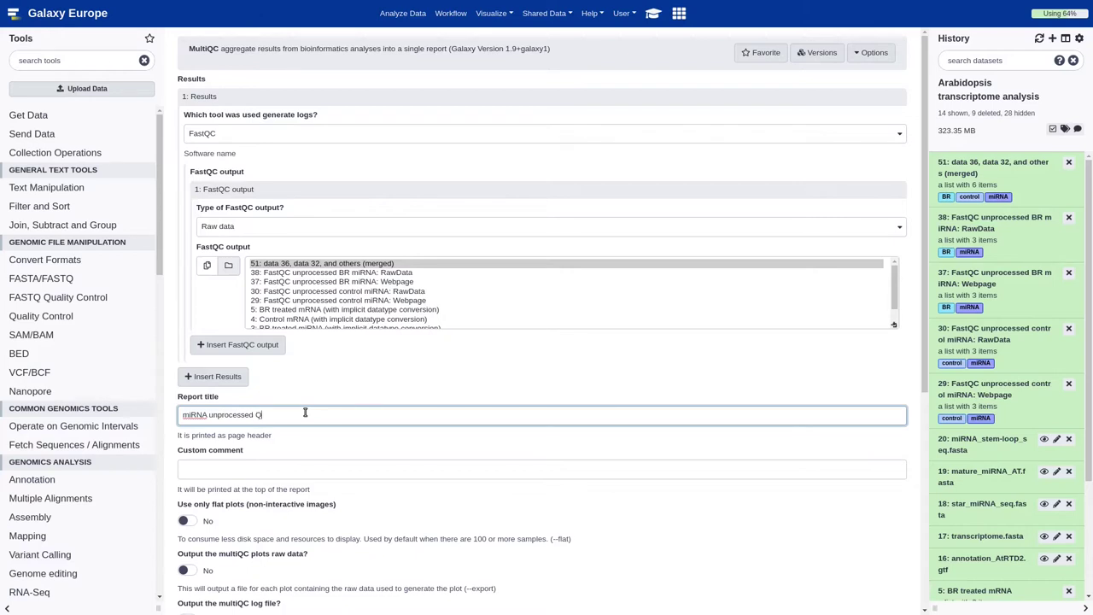
{"action": "scroll", "coordinate": [300, 440], "scroll_direction": "down", "scroll_amount": 5}
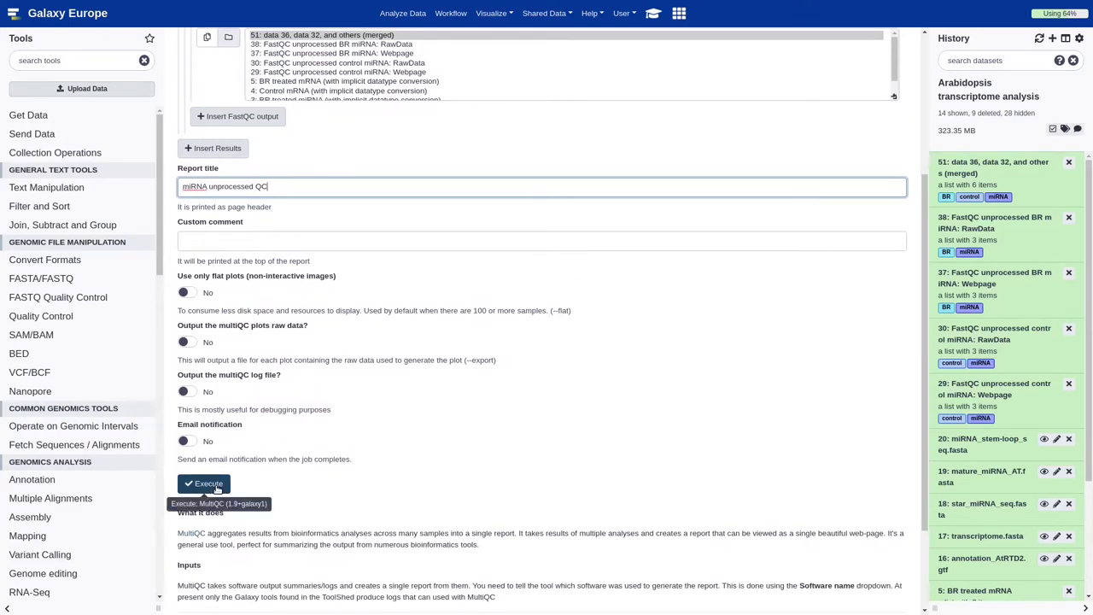
{"action": "left_click", "coordinate": [209, 484]}
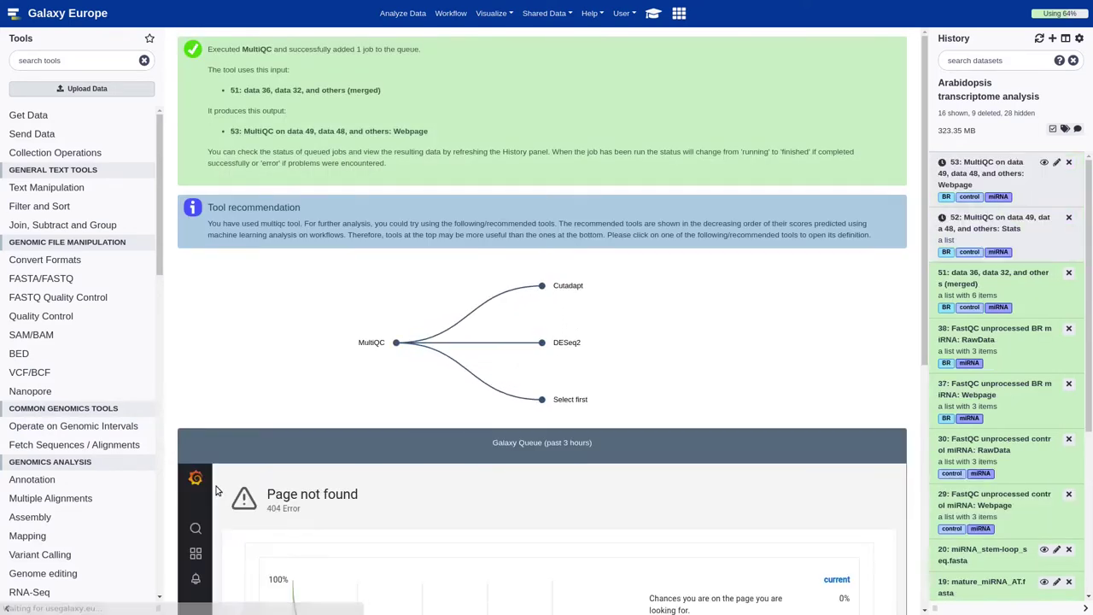
Step: View the MultiQC Webpage report and examine the sequence counts, as read numbers and percentages, and the mean quality scores per base position
{"action": "left_click", "coordinate": [652, 13]}
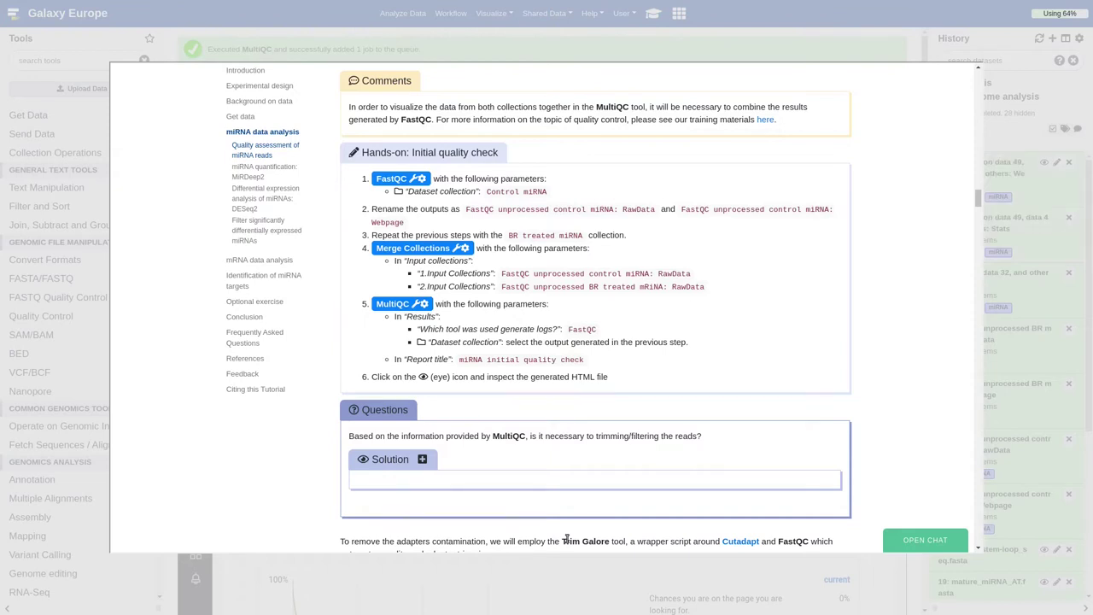
{"action": "left_click", "coordinate": [1004, 368]}
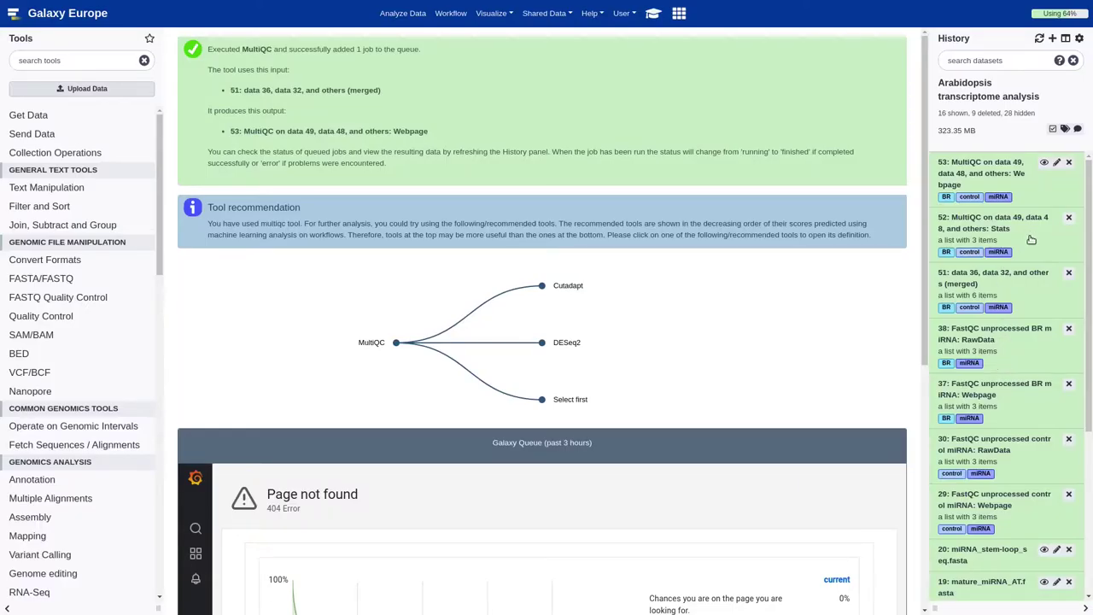
{"action": "left_click", "coordinate": [1042, 164]}
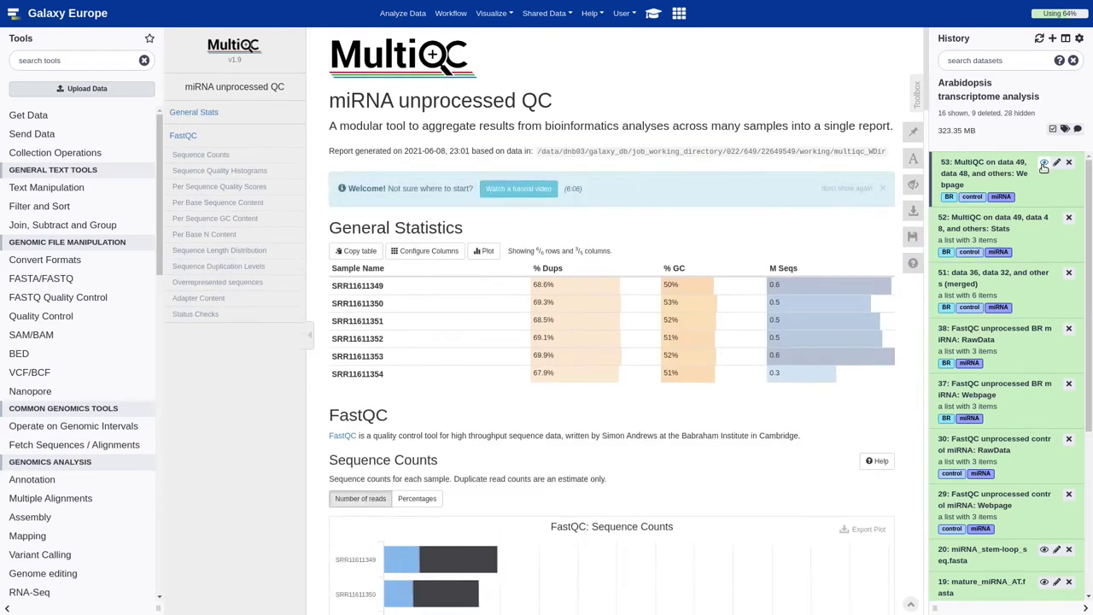
{"action": "scroll", "coordinate": [708, 277], "scroll_direction": "down", "scroll_amount": 3}
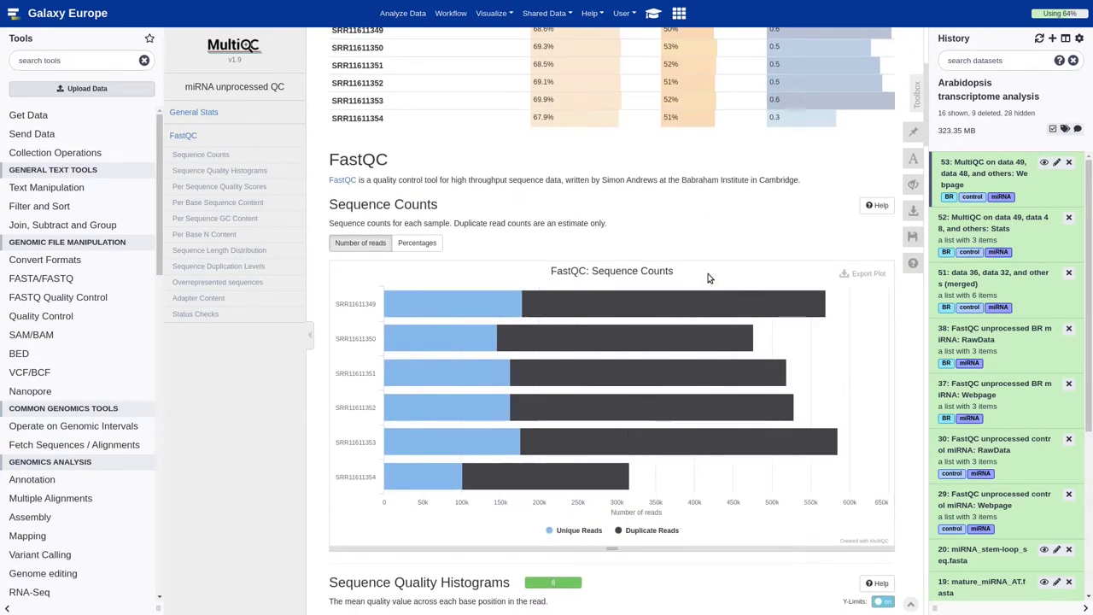
{"action": "mouse_move", "coordinate": [712, 481]}
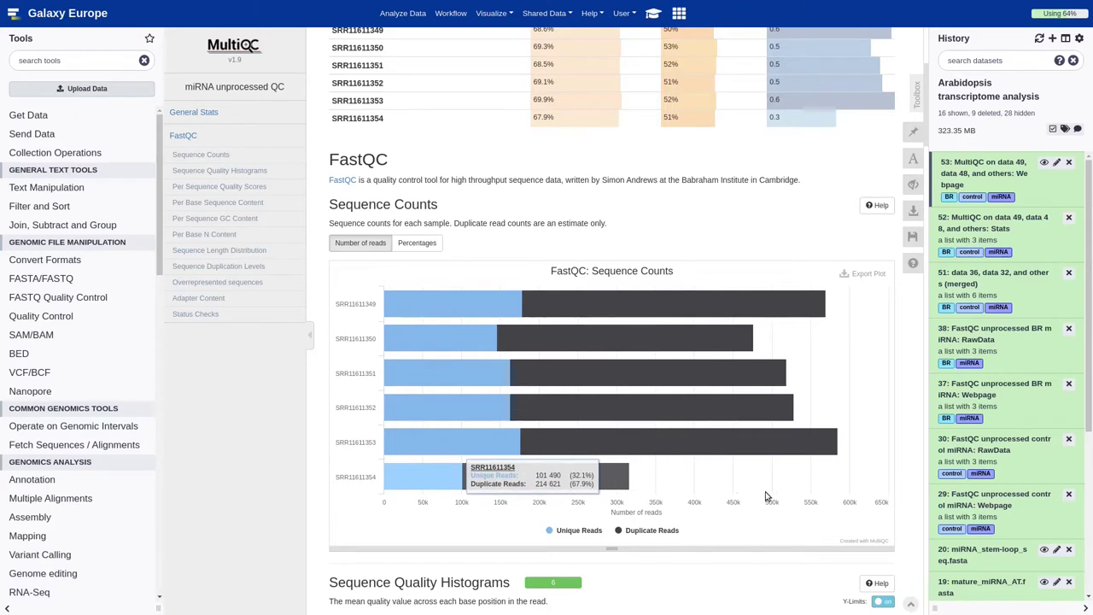
{"action": "left_click", "coordinate": [401, 243]}
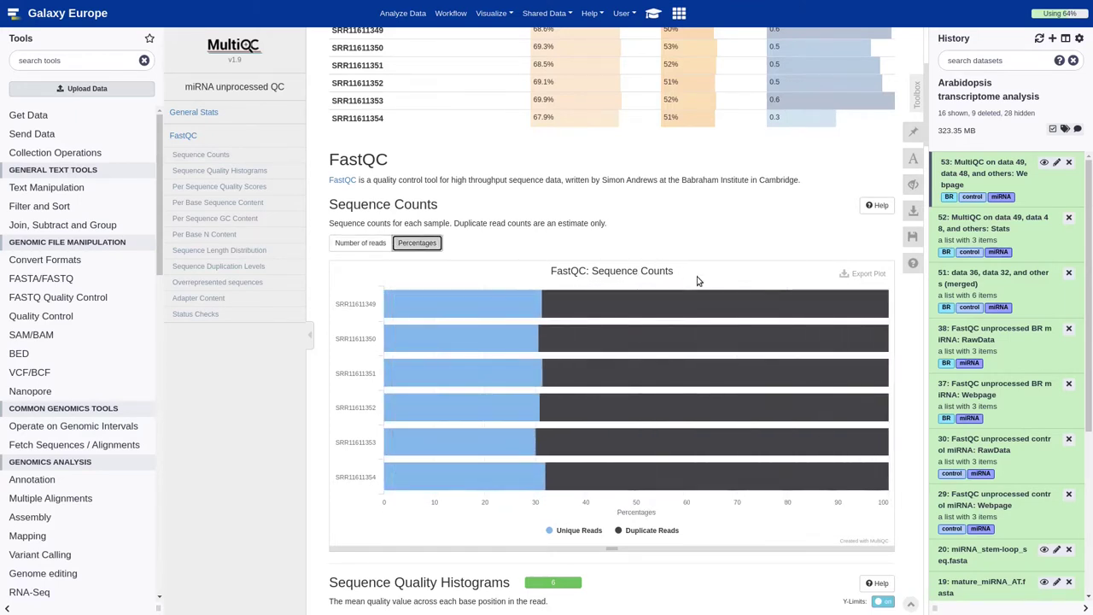
{"action": "mouse_move", "coordinate": [675, 472]}
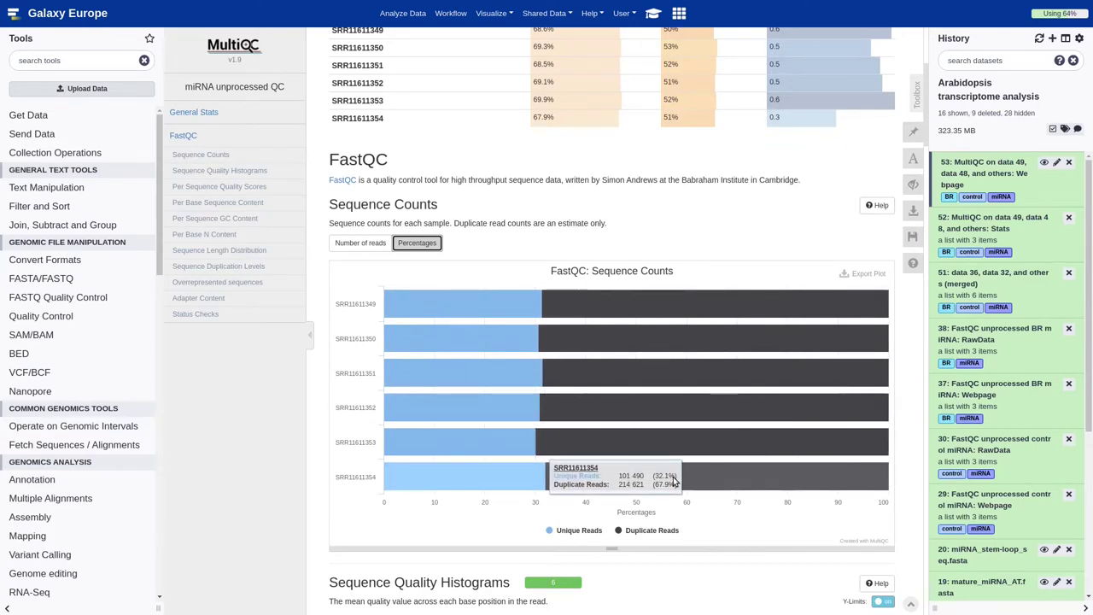
{"action": "scroll", "coordinate": [672, 476], "scroll_direction": "down", "scroll_amount": 5}
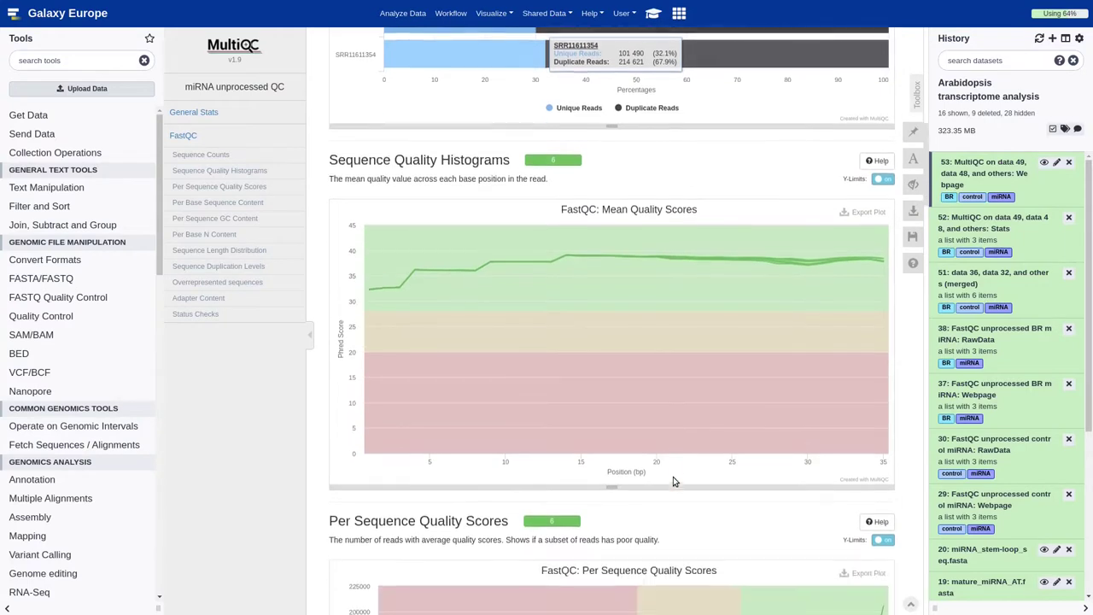
{"action": "mouse_move", "coordinate": [600, 253]}
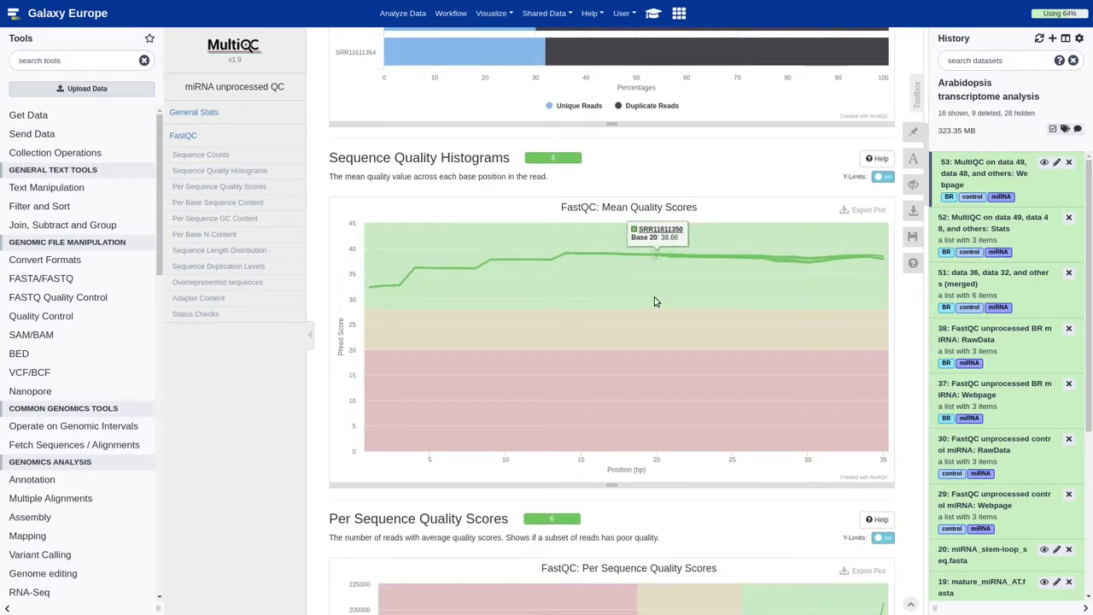
Step: Examine the report's sequence quality, base, GC and N content, duplication, overrepresented sequences and adapter content sections, and return to the tutorial
{"action": "scroll", "coordinate": [653, 296], "scroll_direction": "down", "scroll_amount": 5}
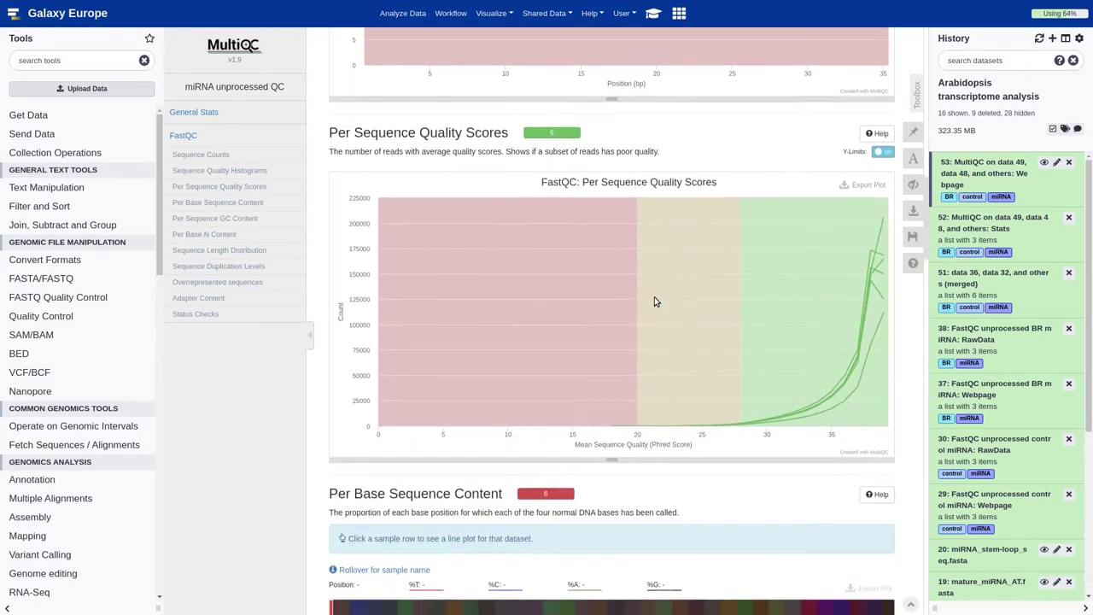
{"action": "mouse_move", "coordinate": [708, 386]}
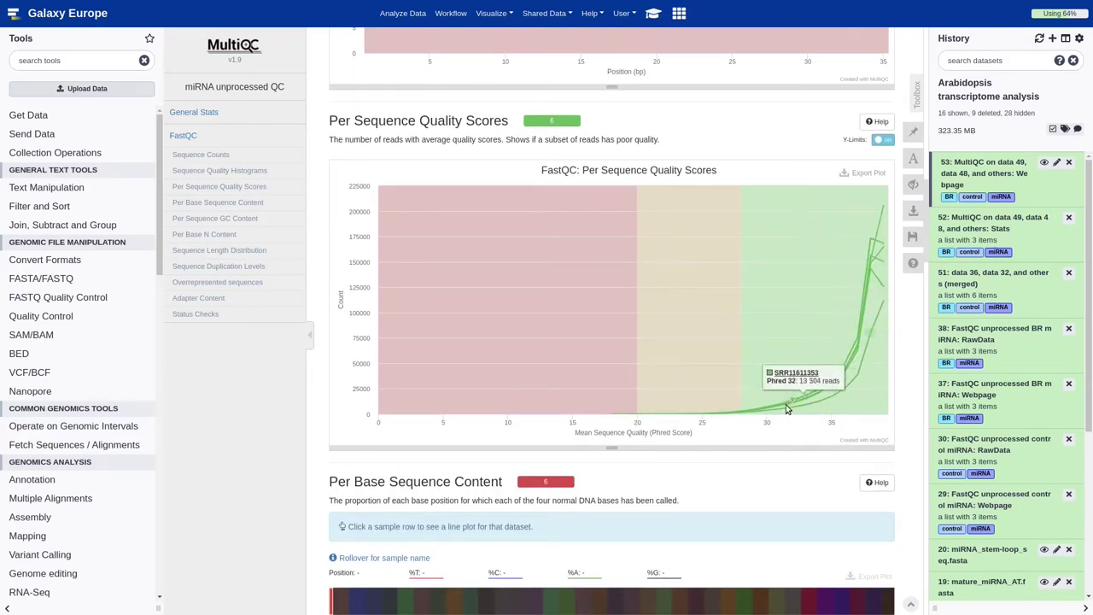
{"action": "scroll", "coordinate": [721, 460], "scroll_direction": "down", "scroll_amount": 3}
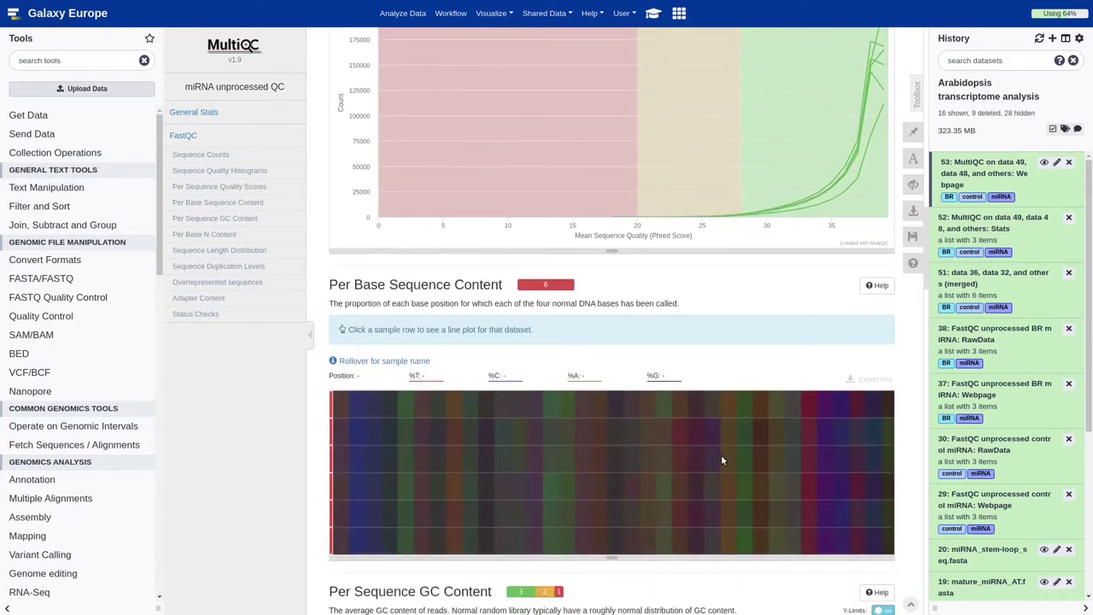
{"action": "scroll", "coordinate": [720, 460], "scroll_direction": "down", "scroll_amount": 5}
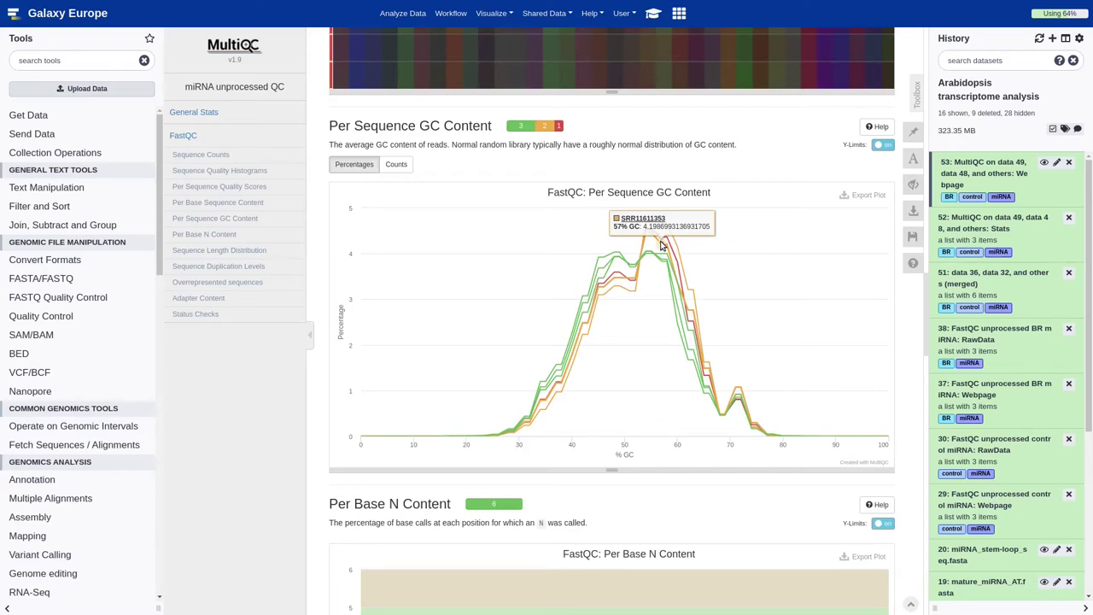
{"action": "scroll", "coordinate": [660, 246], "scroll_direction": "down", "scroll_amount": 7}
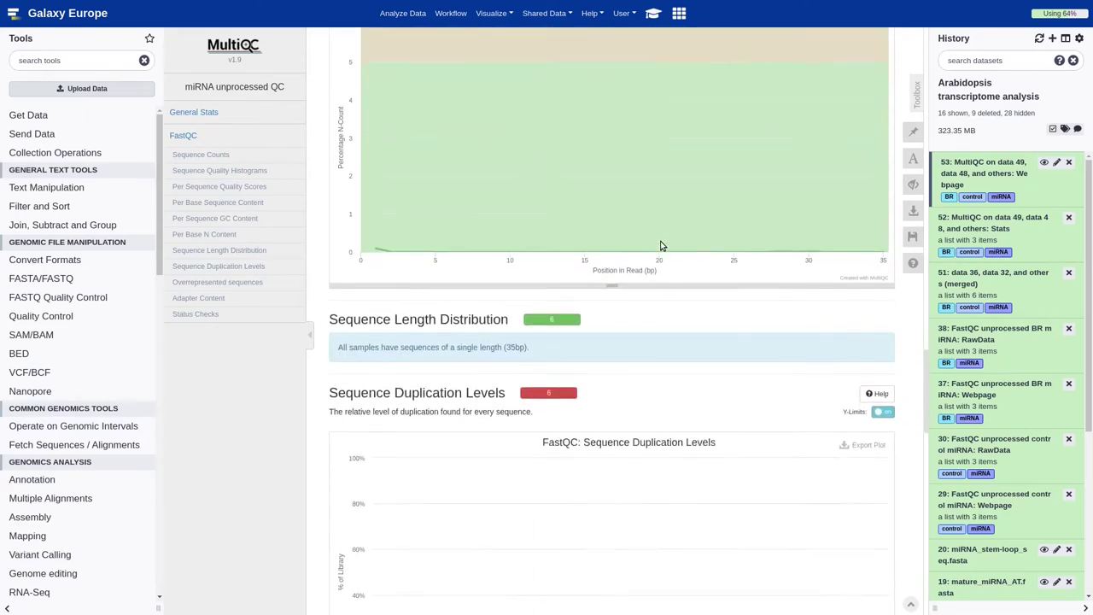
{"action": "scroll", "coordinate": [659, 246], "scroll_direction": "down", "scroll_amount": 2}
{"action": "scroll", "coordinate": [627, 393], "scroll_direction": "down", "scroll_amount": 1}
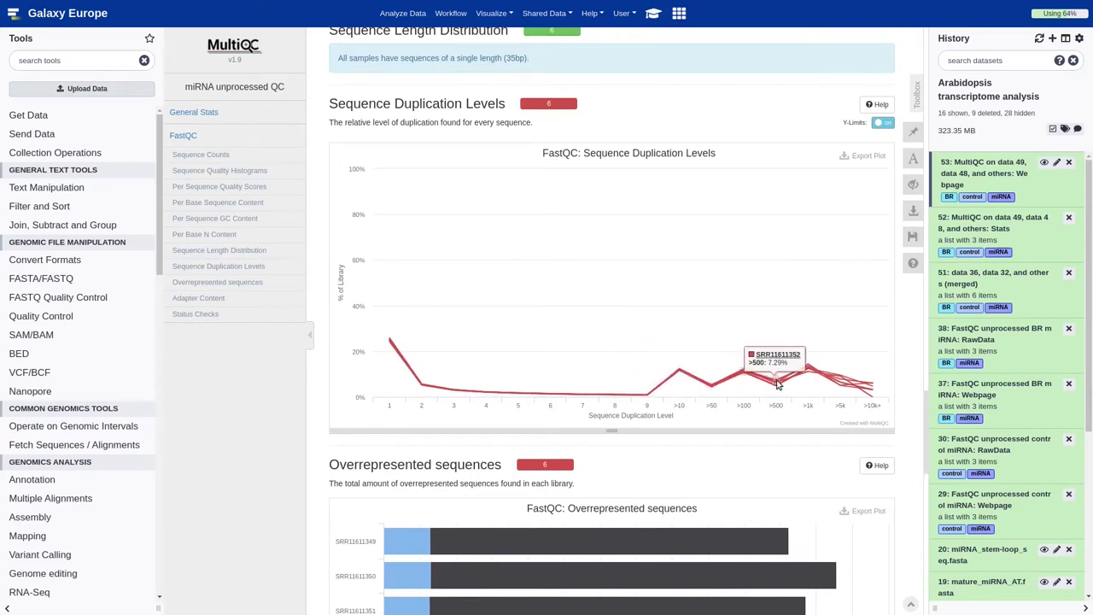
{"action": "scroll", "coordinate": [845, 375], "scroll_direction": "down", "scroll_amount": 3}
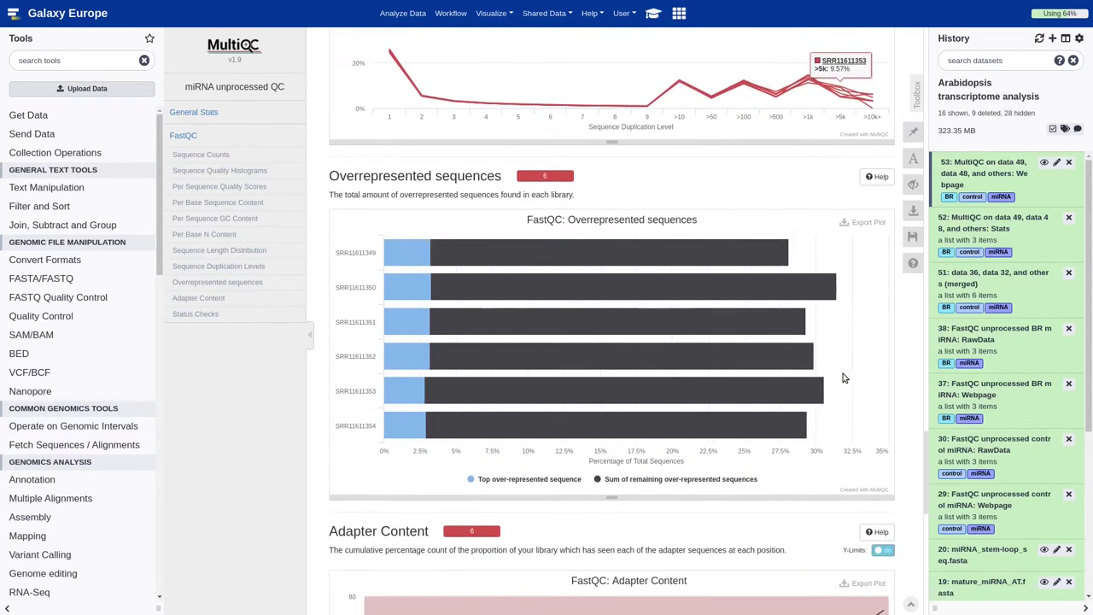
{"action": "scroll", "coordinate": [802, 389], "scroll_direction": "down", "scroll_amount": 4}
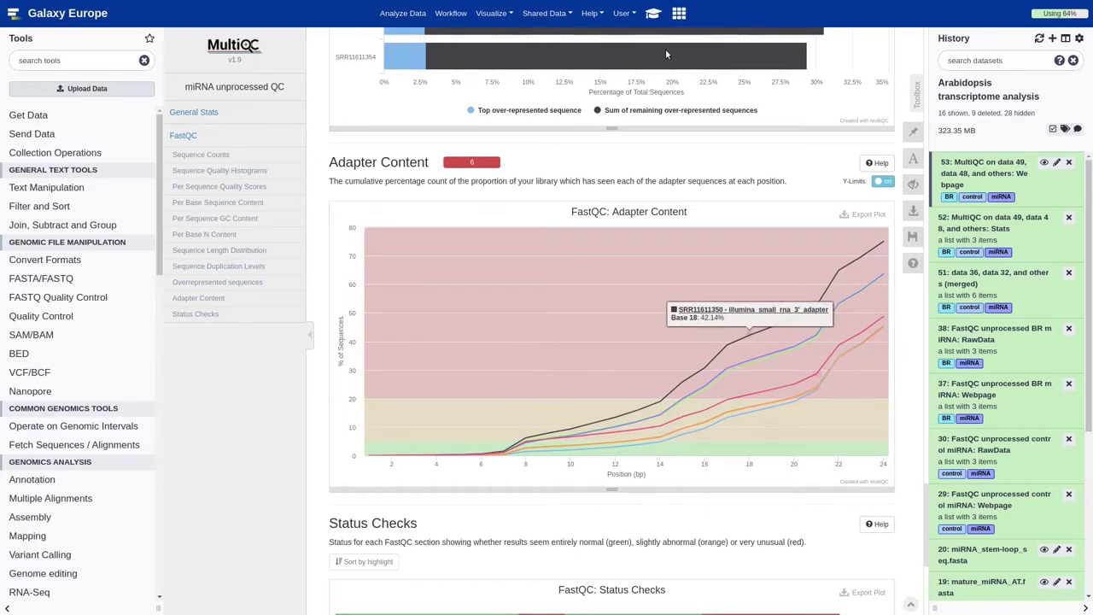
{"action": "left_click", "coordinate": [654, 16]}
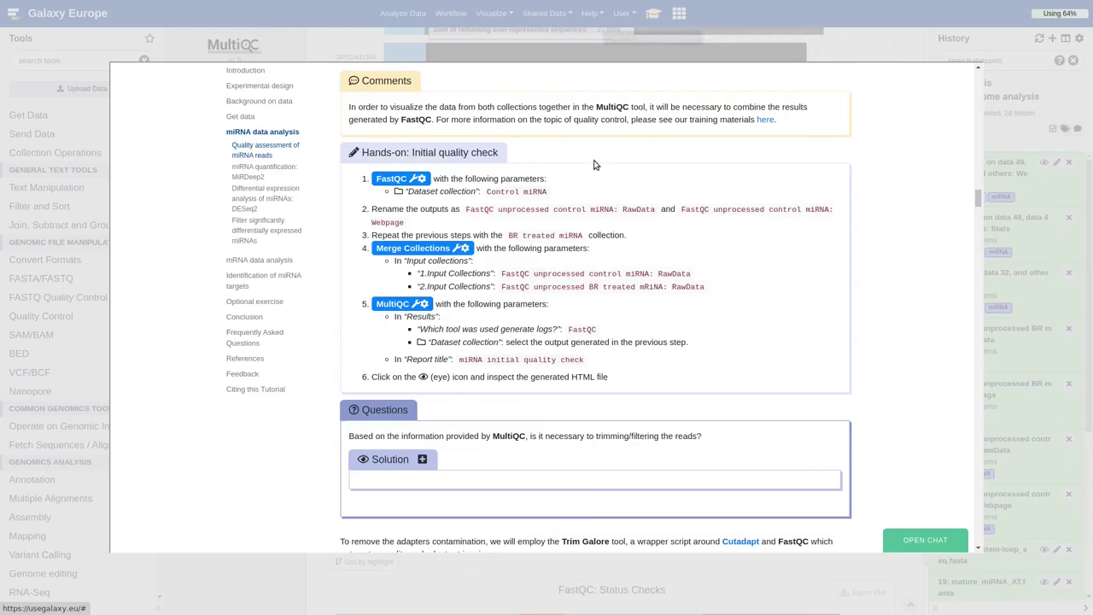
Step: Open Trim Galore! from the tutorial and run it on the Control miRNA collection with Illumina small RNA adapters as the sequence to trim
{"action": "scroll", "coordinate": [595, 165], "scroll_direction": "down", "scroll_amount": 5}
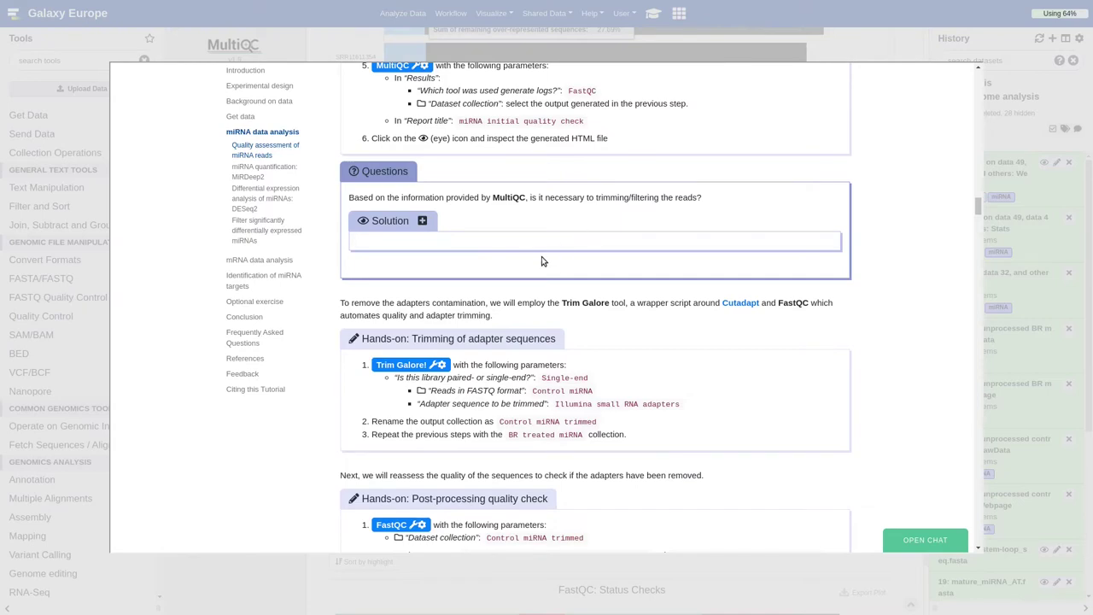
{"action": "scroll", "coordinate": [541, 262], "scroll_direction": "down", "scroll_amount": 2}
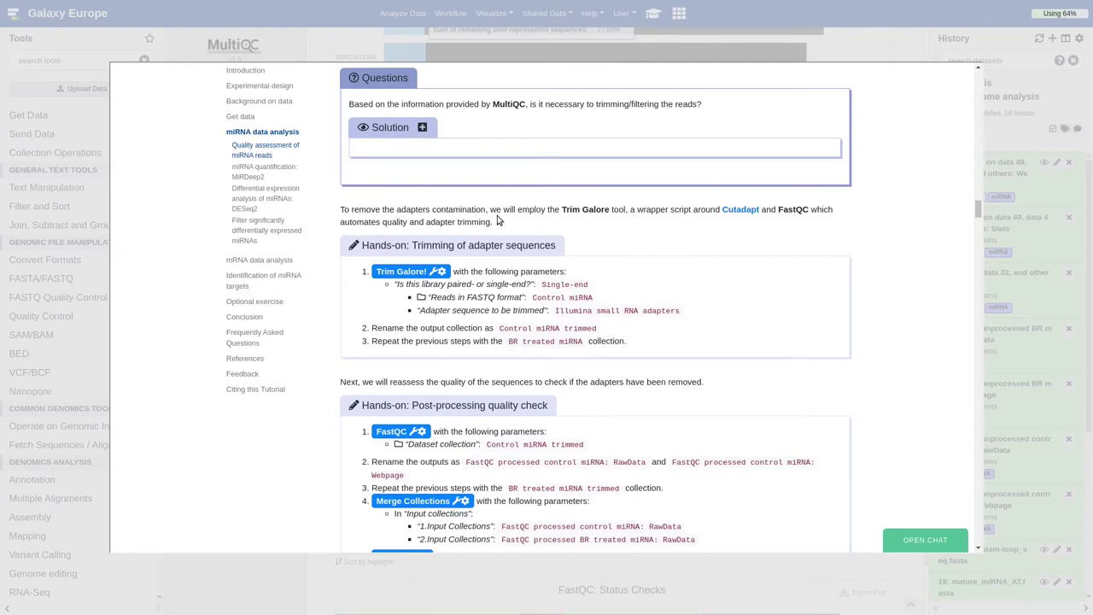
{"action": "left_click", "coordinate": [410, 271]}
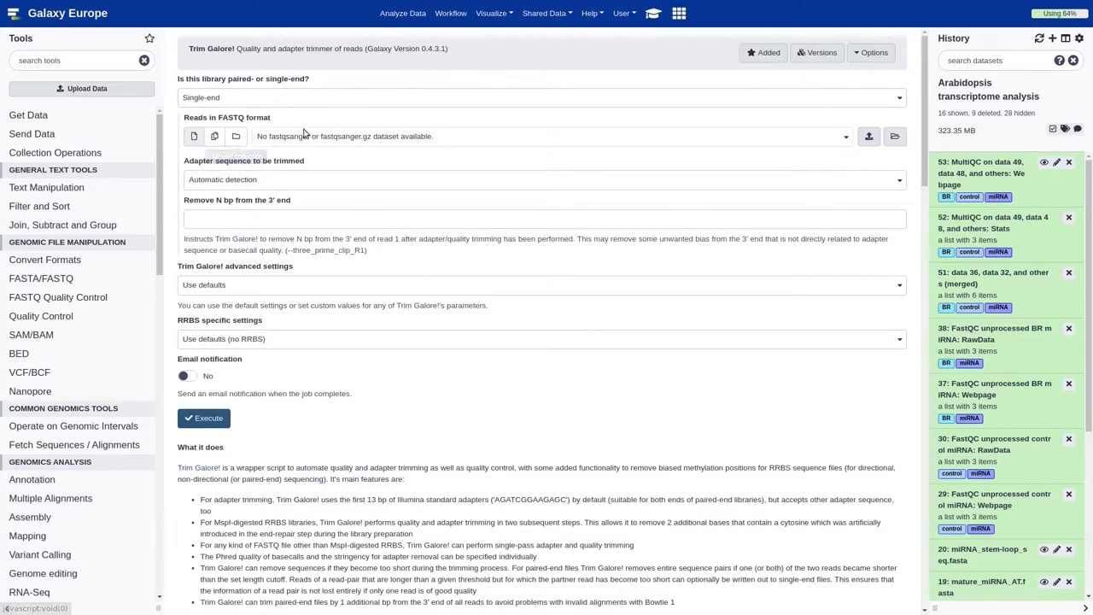
{"action": "left_click", "coordinate": [239, 140]}
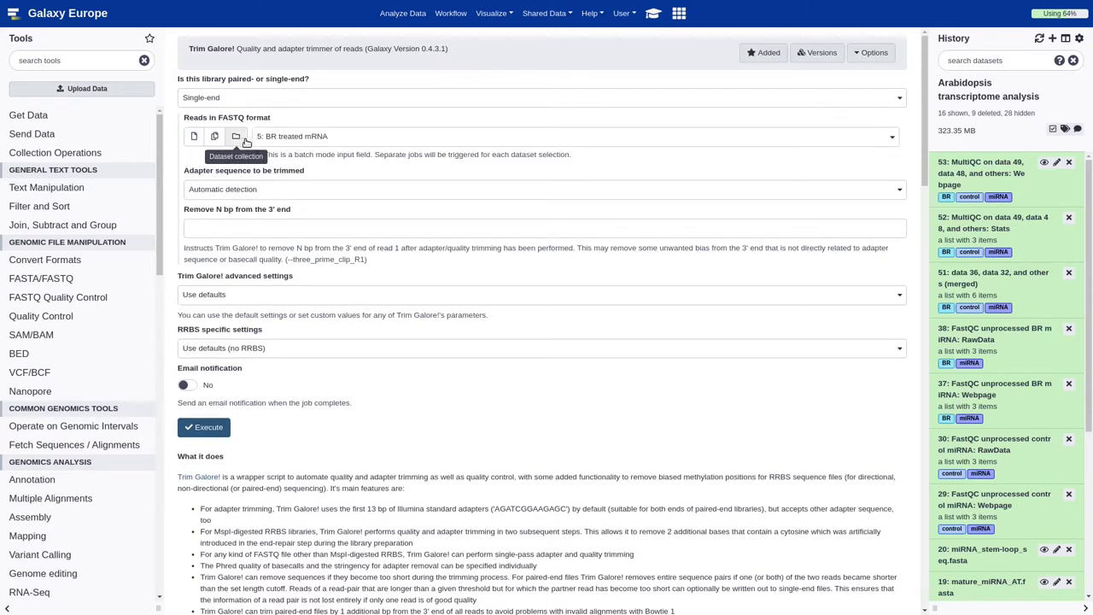
{"action": "left_click", "coordinate": [288, 141]}
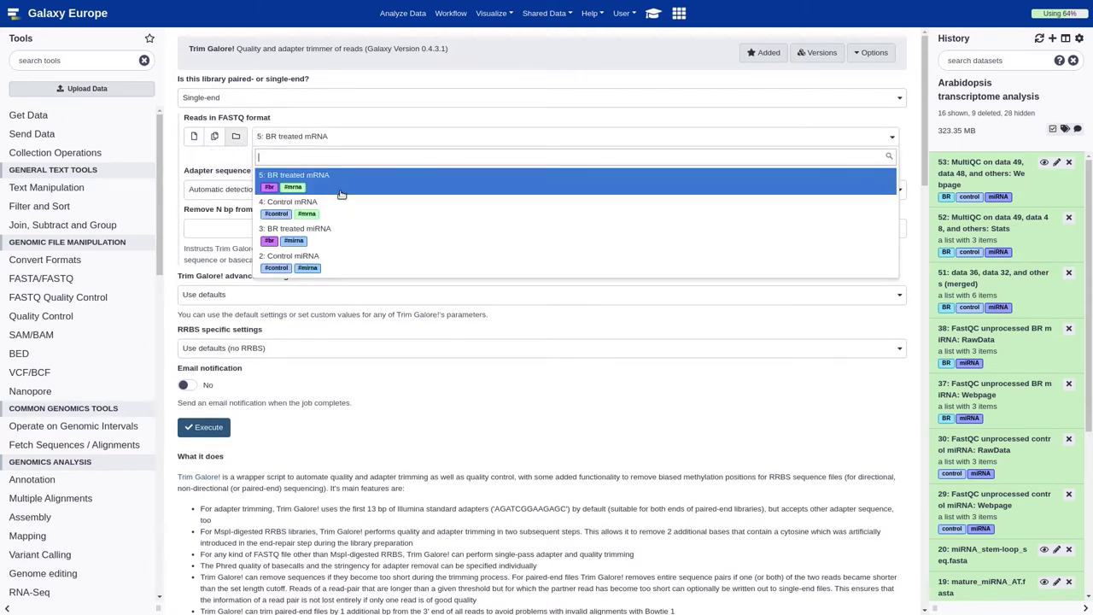
{"action": "left_click", "coordinate": [318, 259]}
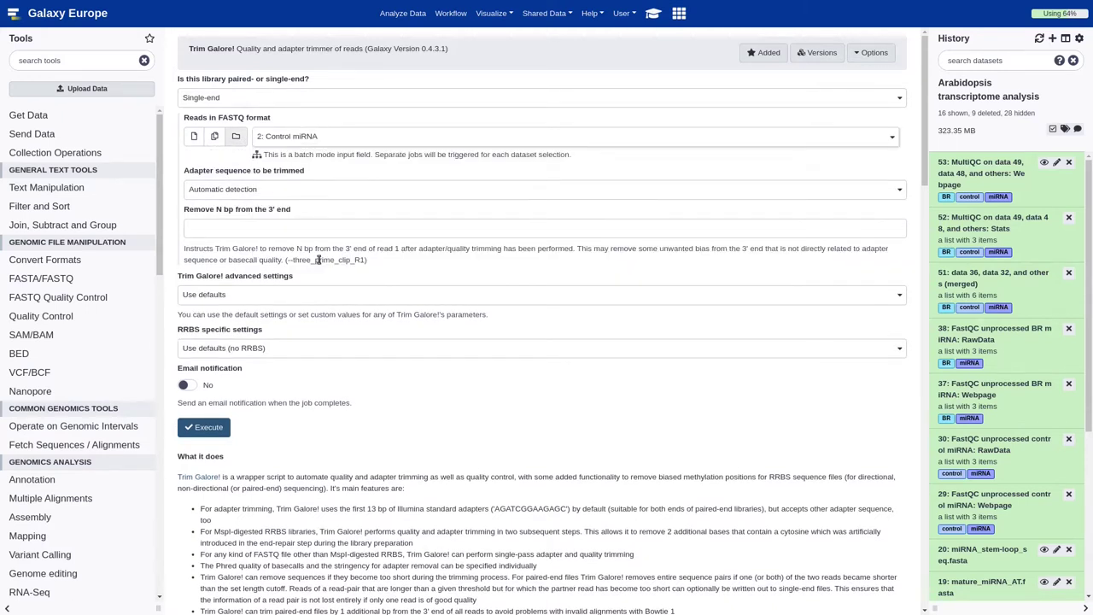
{"action": "left_click", "coordinate": [273, 190]}
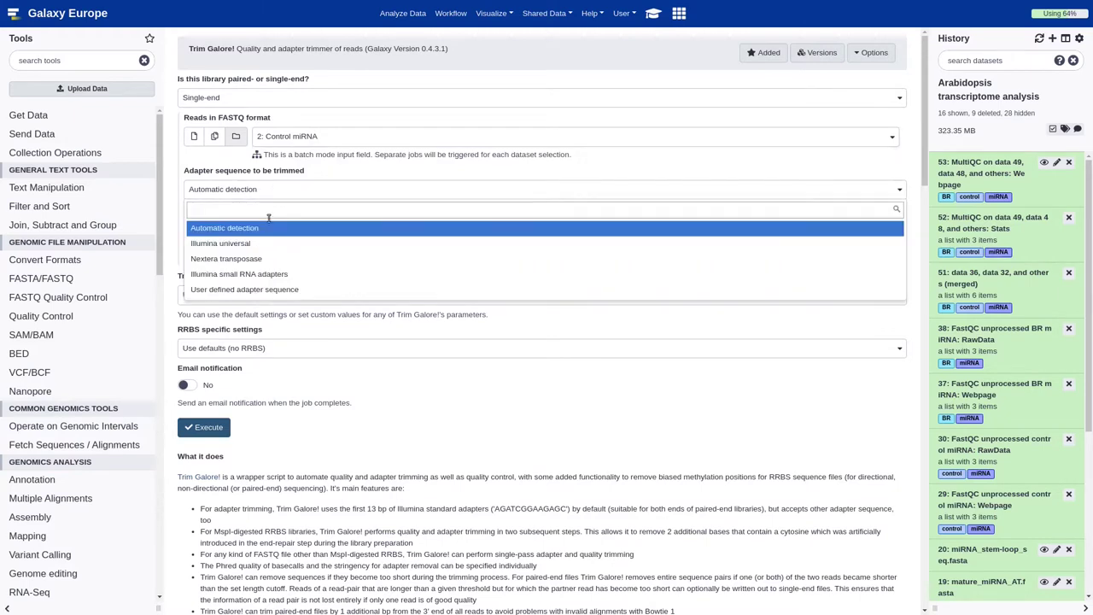
{"action": "left_click", "coordinate": [272, 274]}
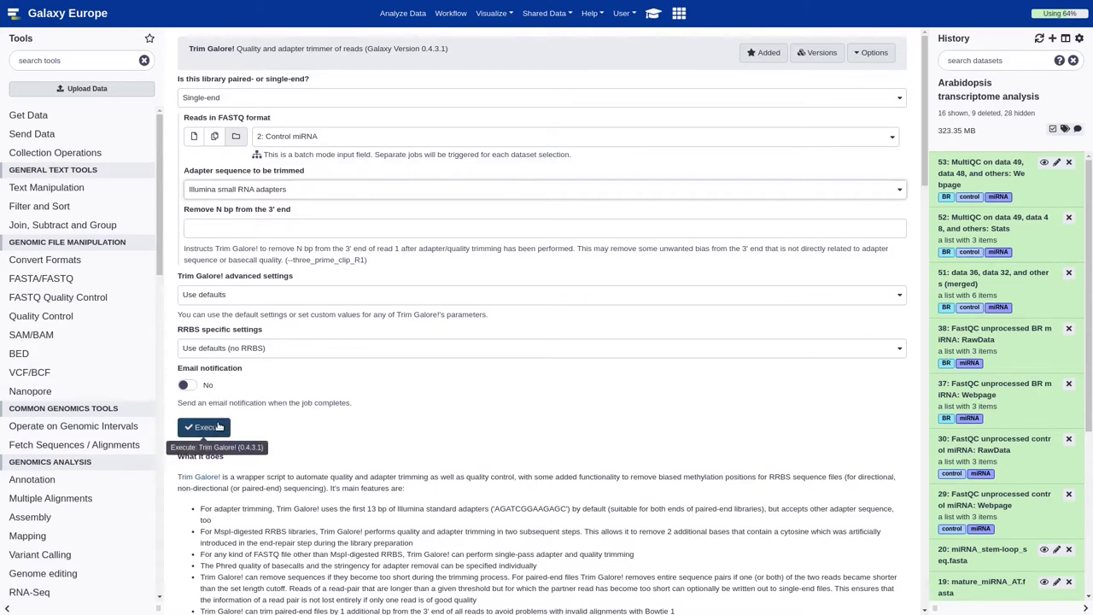
{"action": "left_click", "coordinate": [203, 427]}
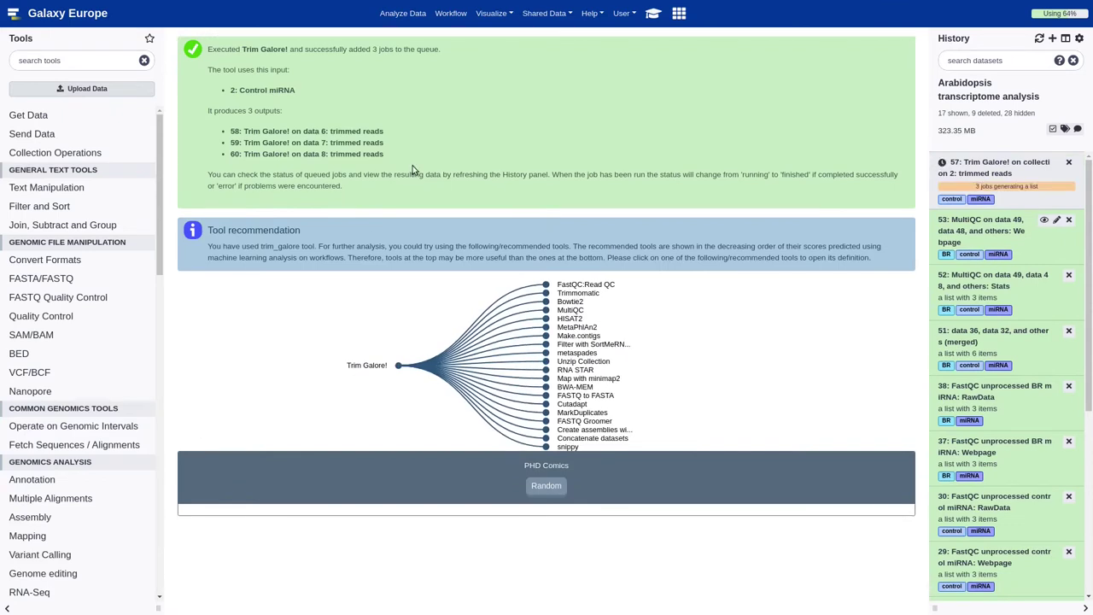
Step: Reopen Trim Galore! from the tutorial and run it on the BR treated miRNA collection, trimming Illumina small RNA adapters
{"action": "left_click", "coordinate": [652, 15]}
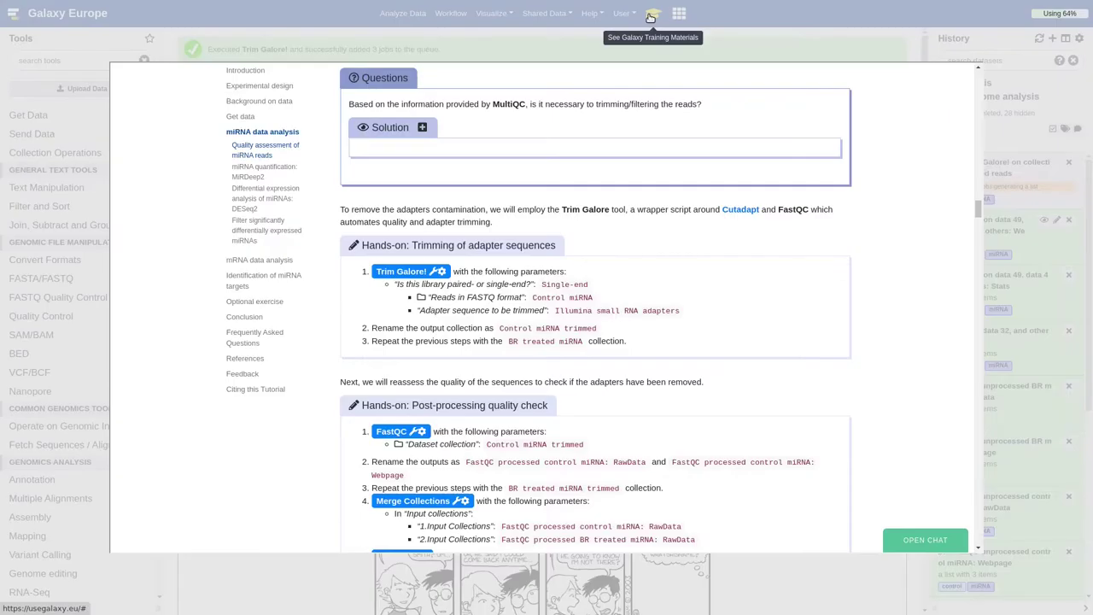
{"action": "left_click", "coordinate": [421, 272]}
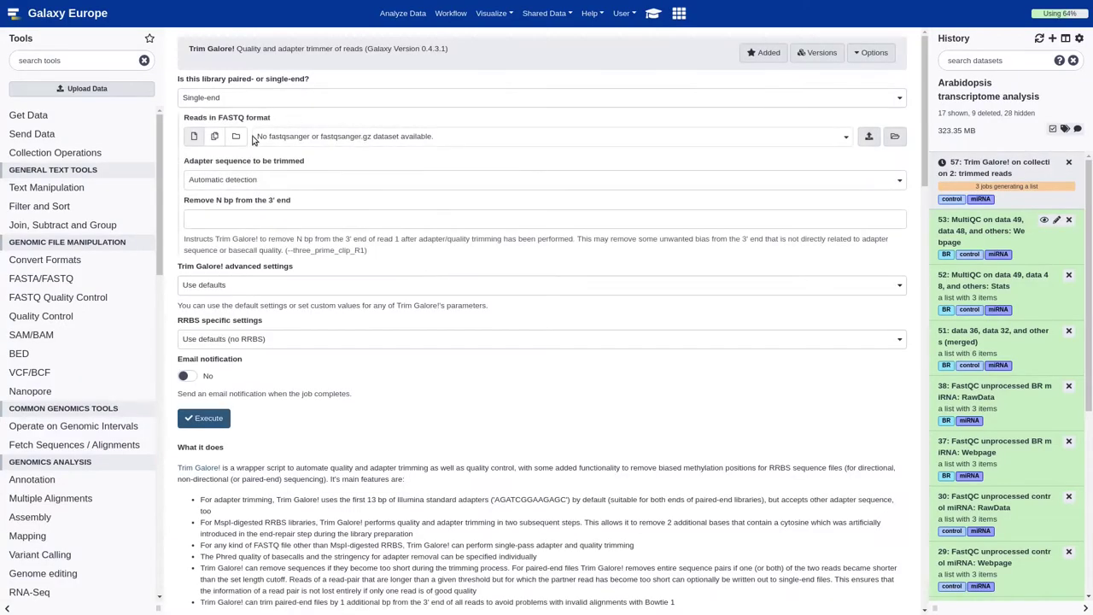
{"action": "left_click", "coordinate": [235, 136]}
{"action": "left_click", "coordinate": [286, 136]}
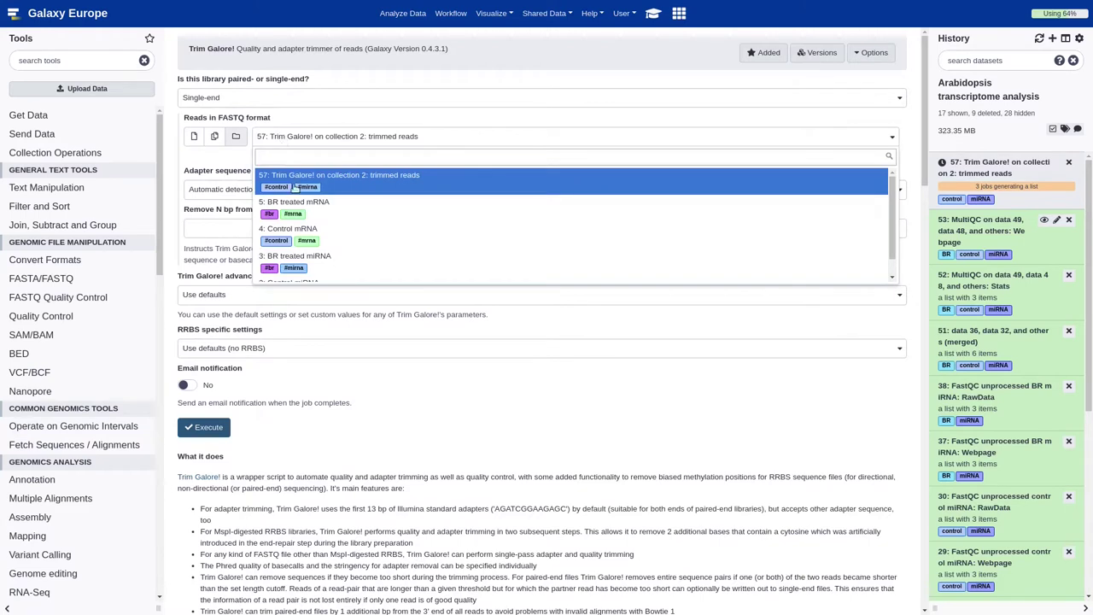
{"action": "scroll", "coordinate": [313, 249], "scroll_direction": "down", "scroll_amount": 1}
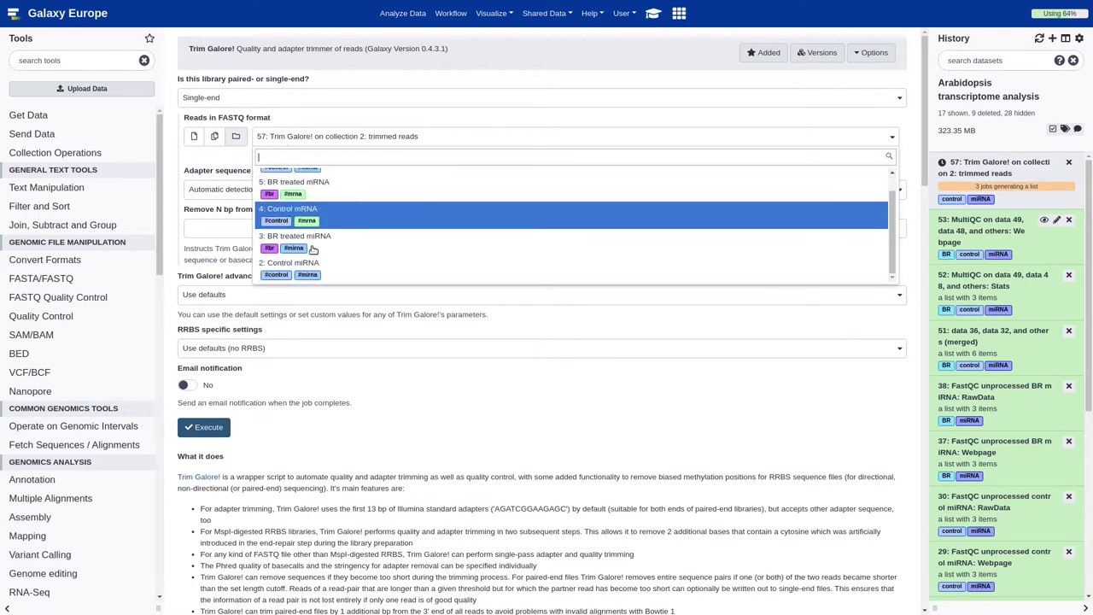
{"action": "left_click", "coordinate": [337, 245]}
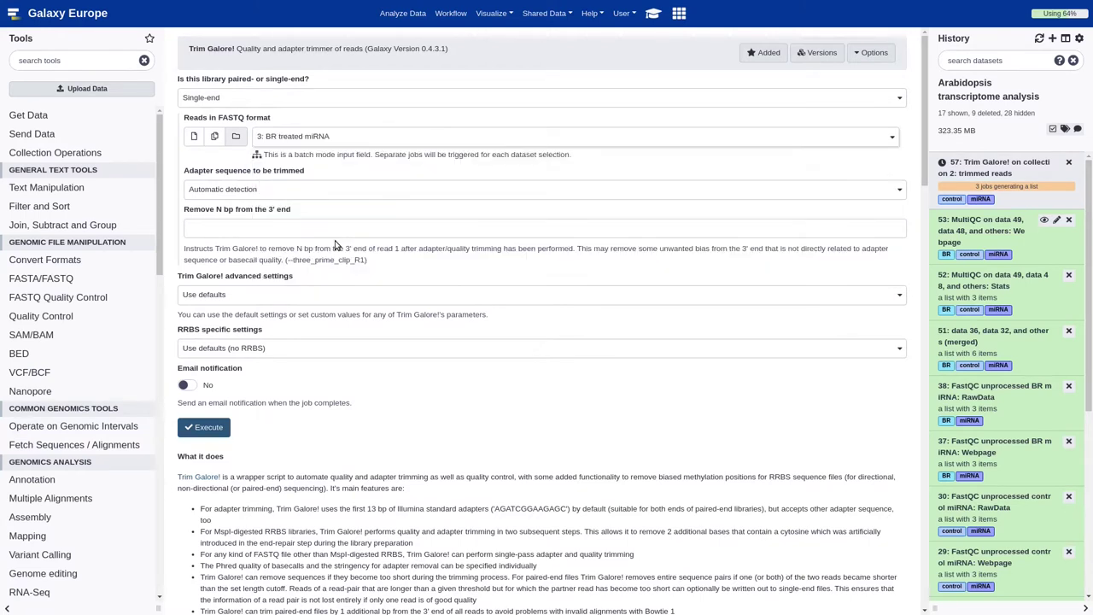
{"action": "left_click", "coordinate": [280, 189]}
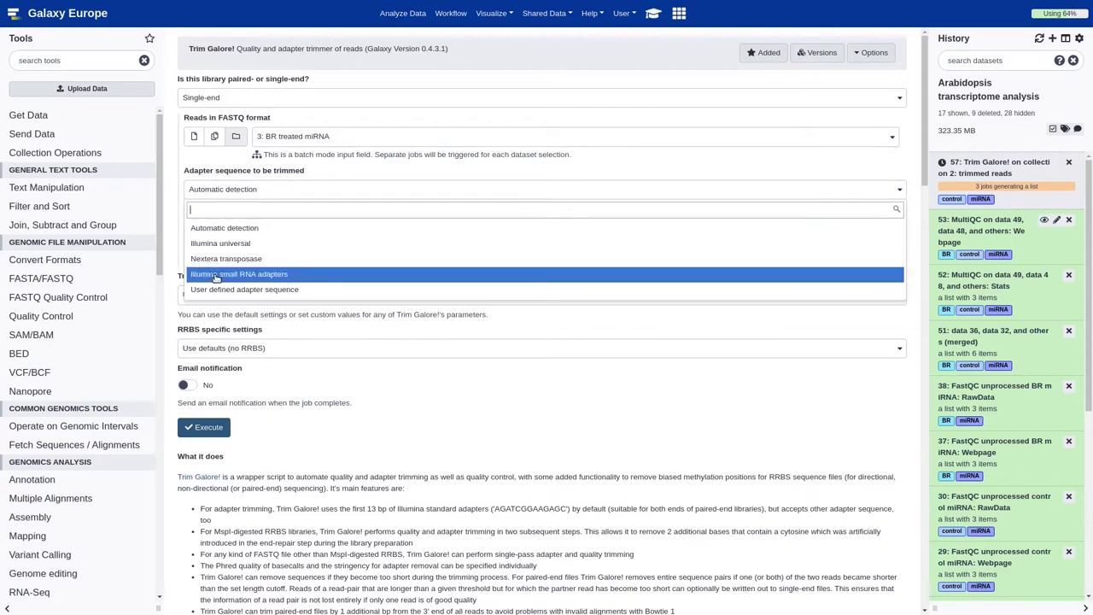
{"action": "left_click", "coordinate": [245, 275]}
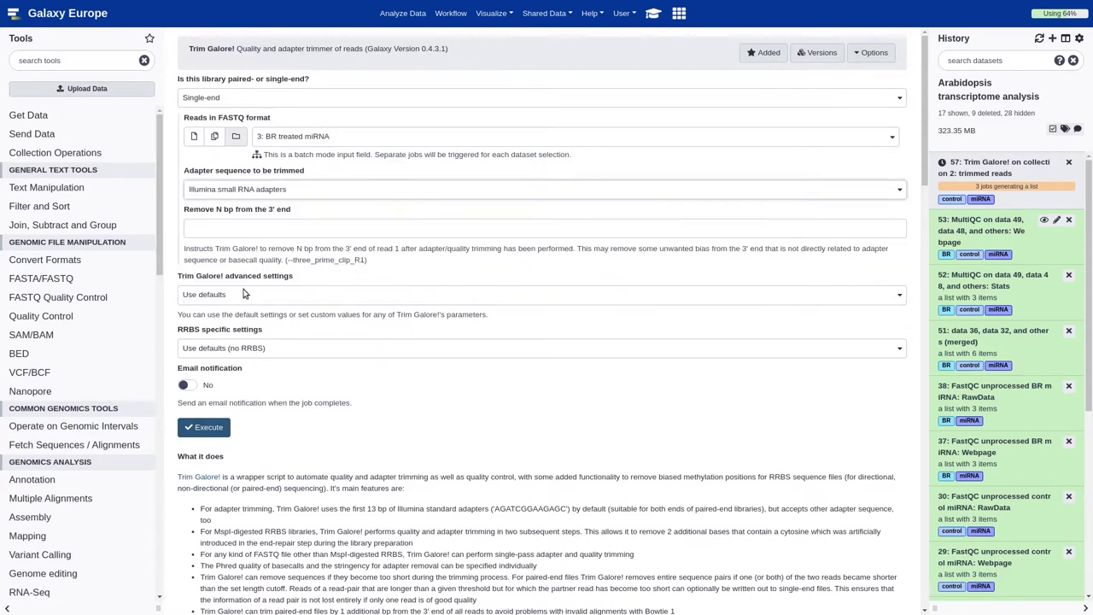
{"action": "left_click", "coordinate": [209, 427]}
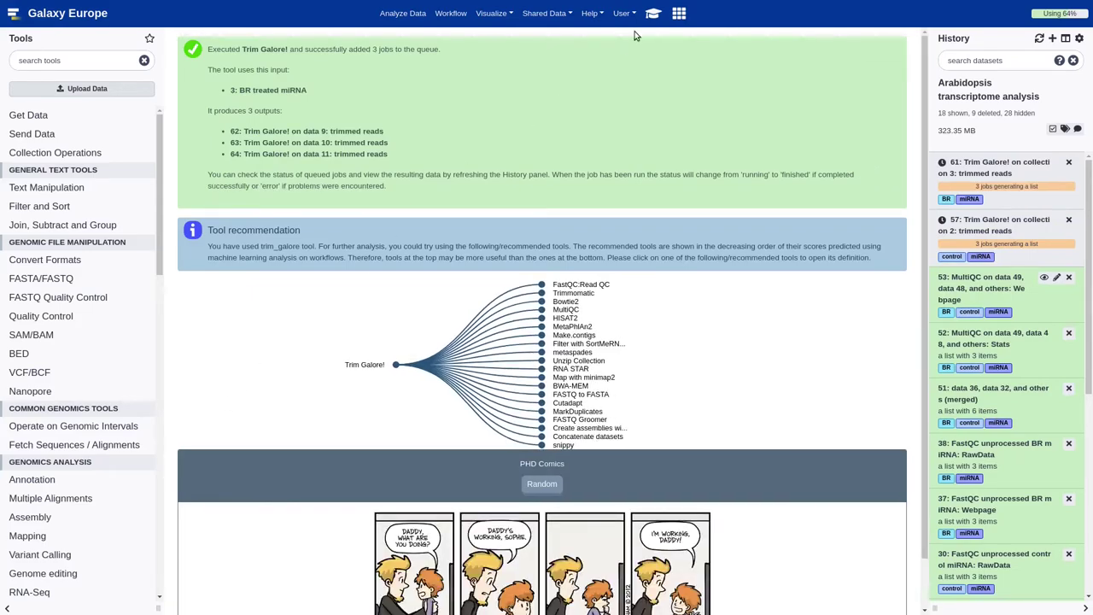
Step: Copy the output name from the tutorial and rename the Trim Galore! collection 57 as "Control miRNA trimmed"
{"action": "left_click", "coordinate": [653, 13]}
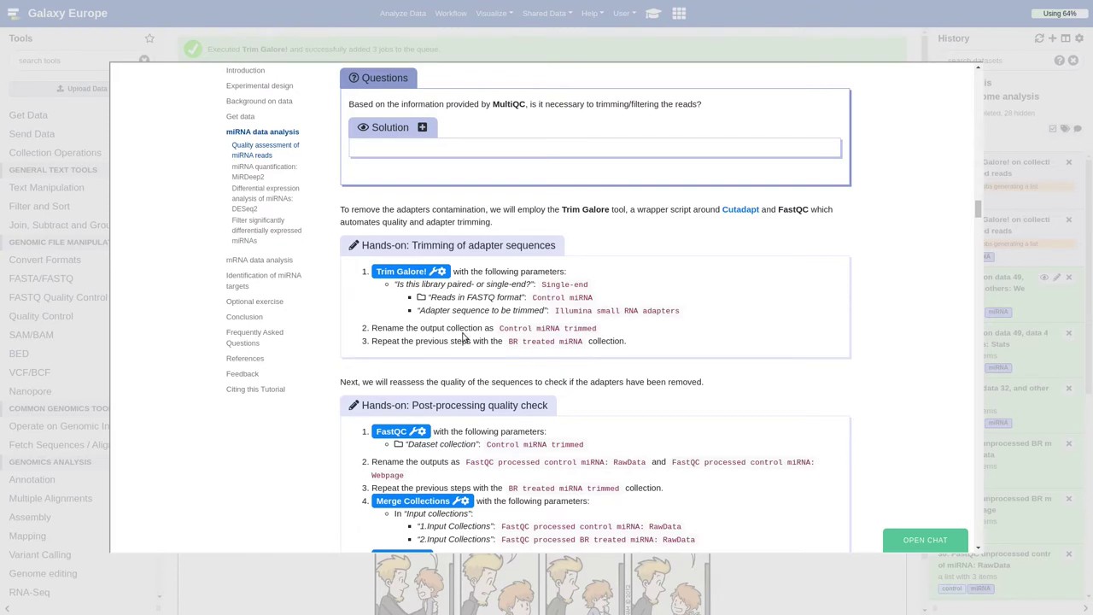
{"action": "left_click_drag", "start_coordinate": [499, 328], "coordinate": [600, 329]}
{"action": "right_click", "coordinate": [577, 330]}
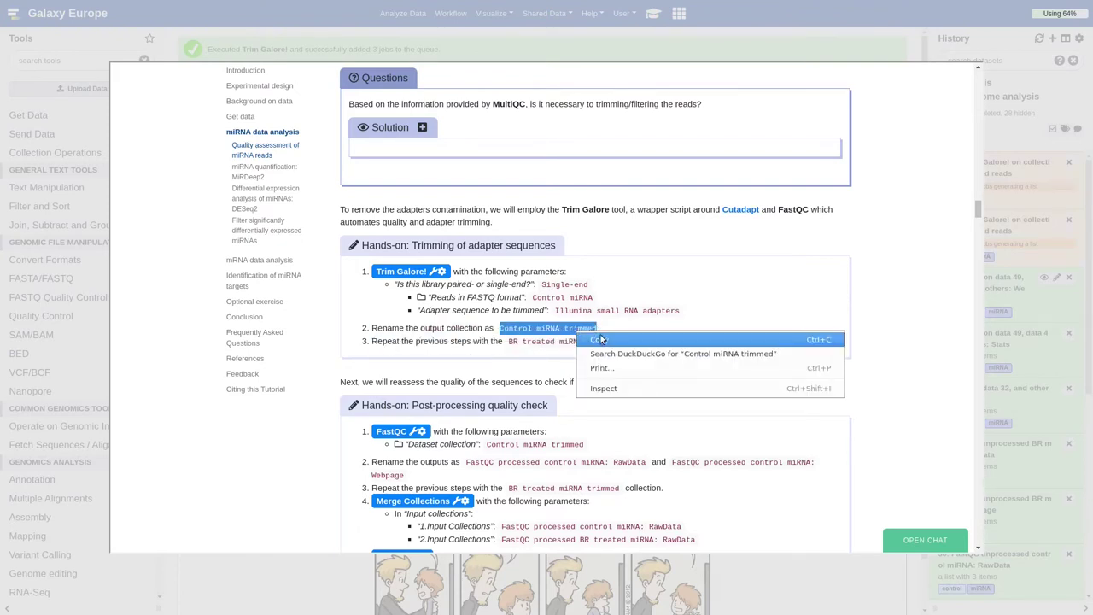
{"action": "left_click", "coordinate": [603, 338]}
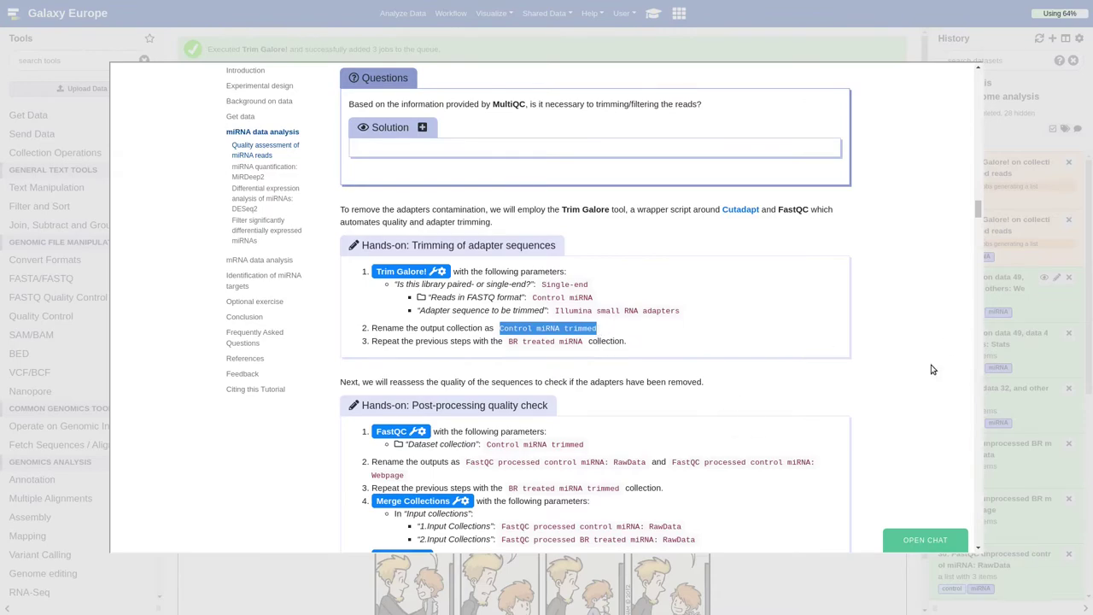
{"action": "left_click", "coordinate": [1027, 360]}
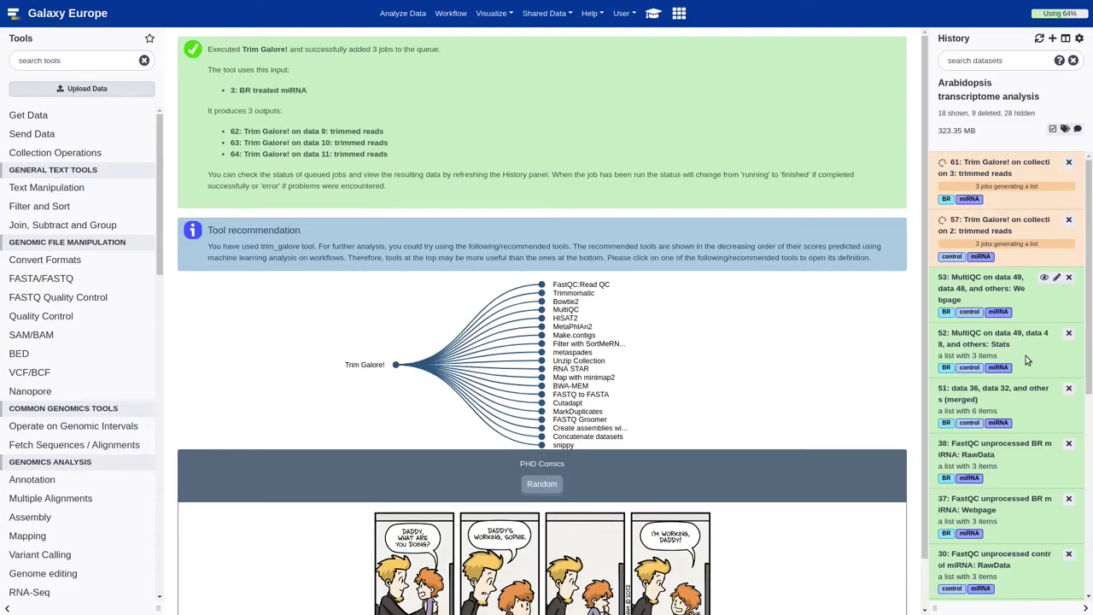
{"action": "left_click", "coordinate": [1021, 258]}
{"action": "left_click", "coordinate": [966, 89]}
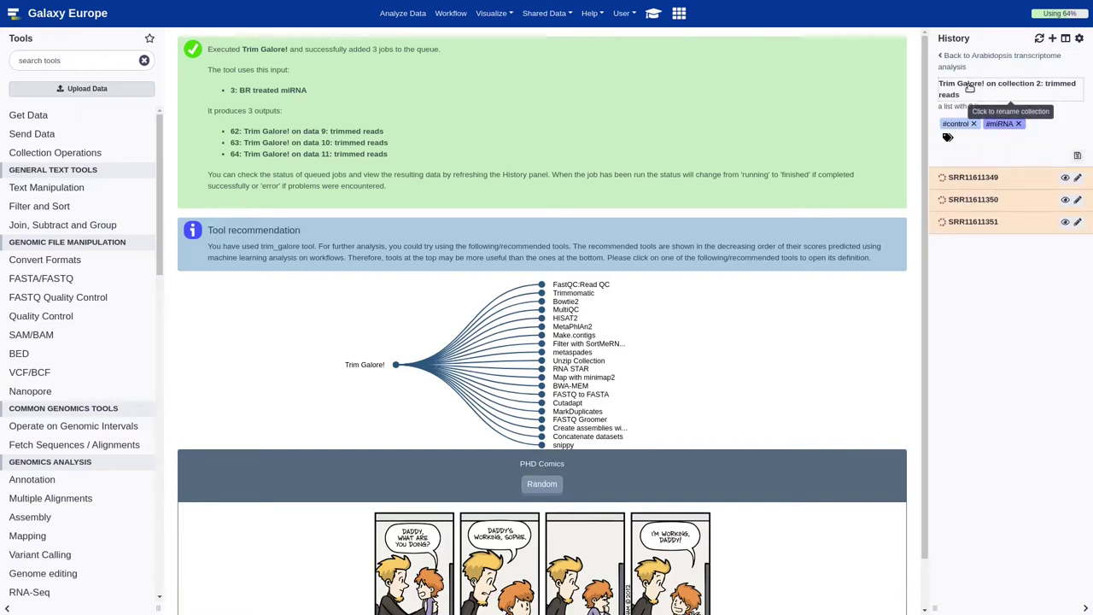
{"action": "triple_click", "coordinate": [964, 85]}
{"action": "right_click", "coordinate": [960, 86]}
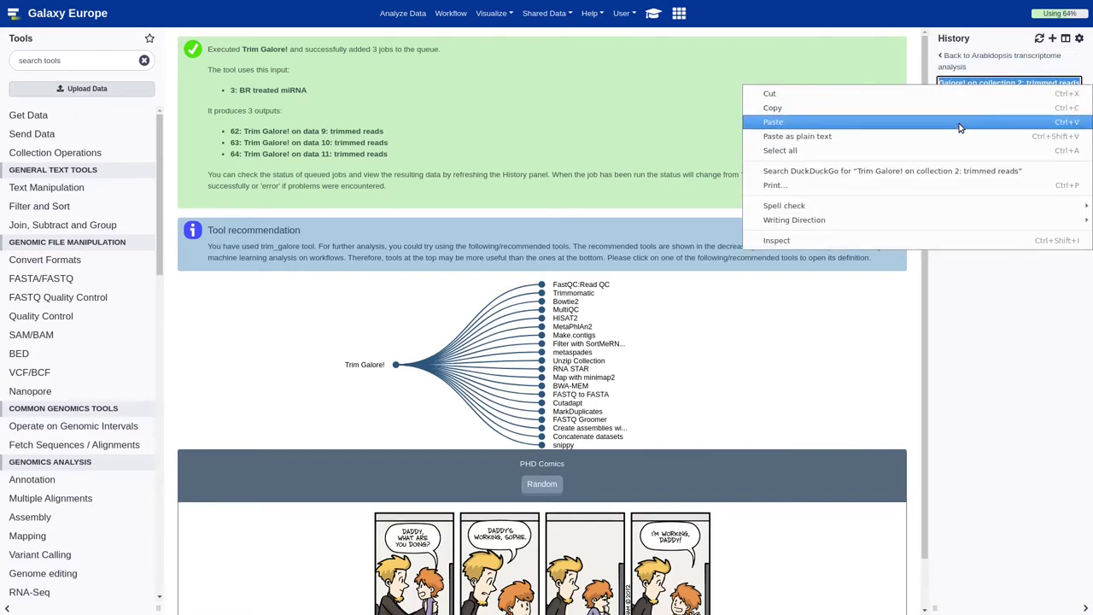
{"action": "left_click", "coordinate": [963, 122]}
{"action": "key", "text": "Return"}
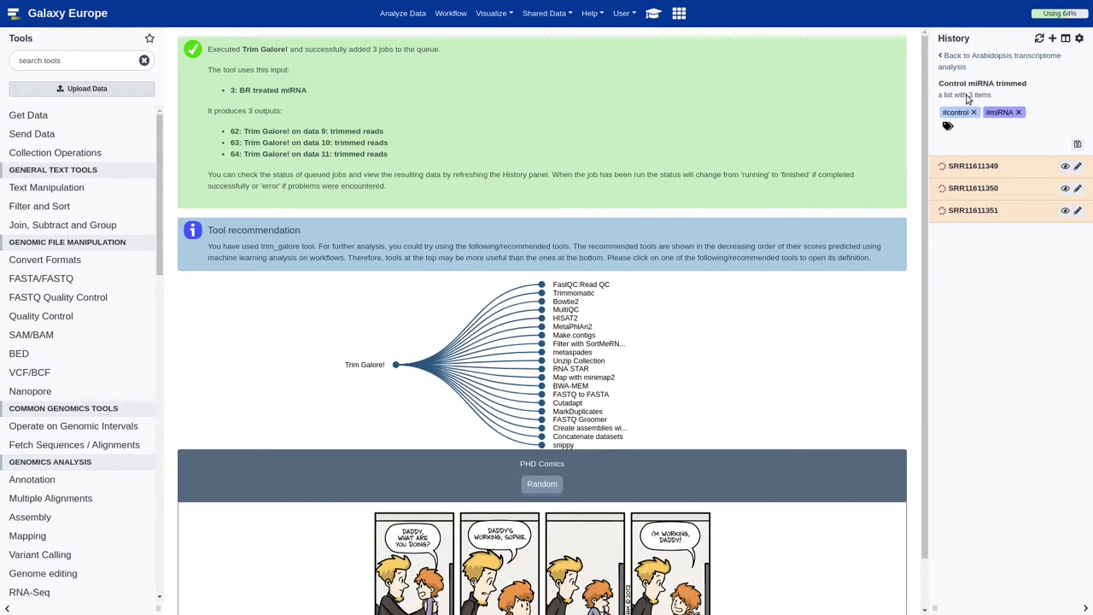
{"action": "left_click", "coordinate": [995, 56]}
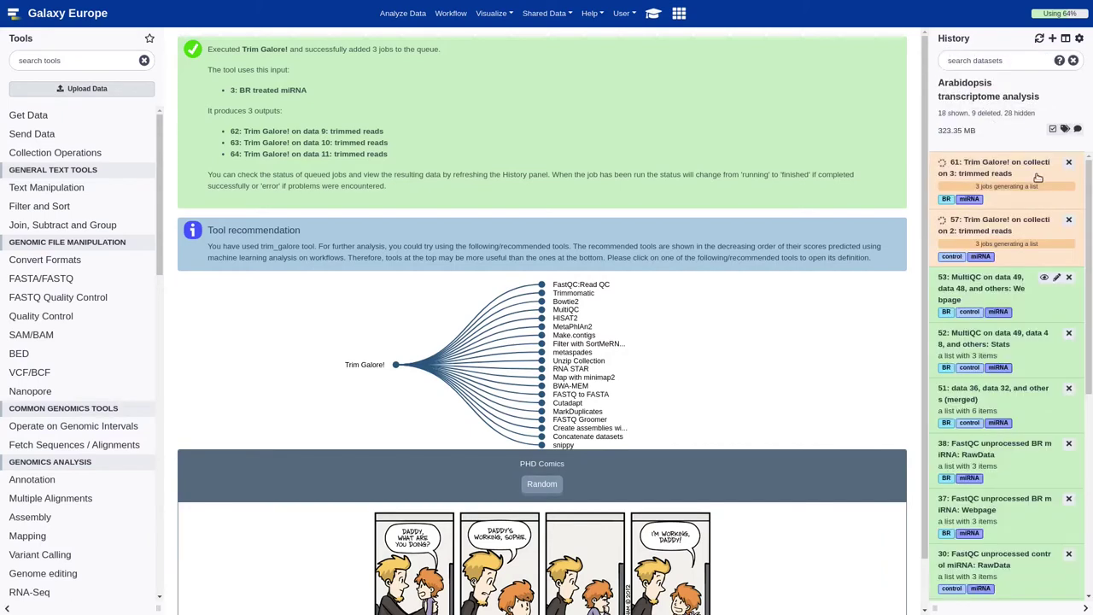
Step: Rename the Trim Galore! collection 61 as "BR miRNA trimmed" and refresh the history
{"action": "left_click", "coordinate": [999, 163]}
{"action": "left_click", "coordinate": [983, 88]}
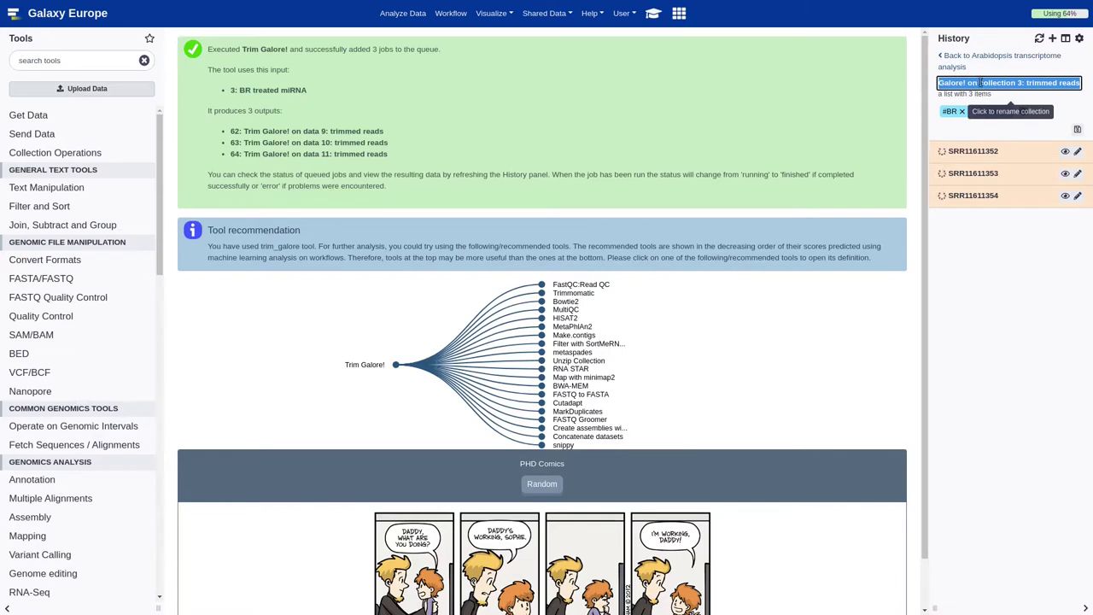
{"action": "right_click", "coordinate": [983, 92]}
{"action": "left_click", "coordinate": [979, 122]}
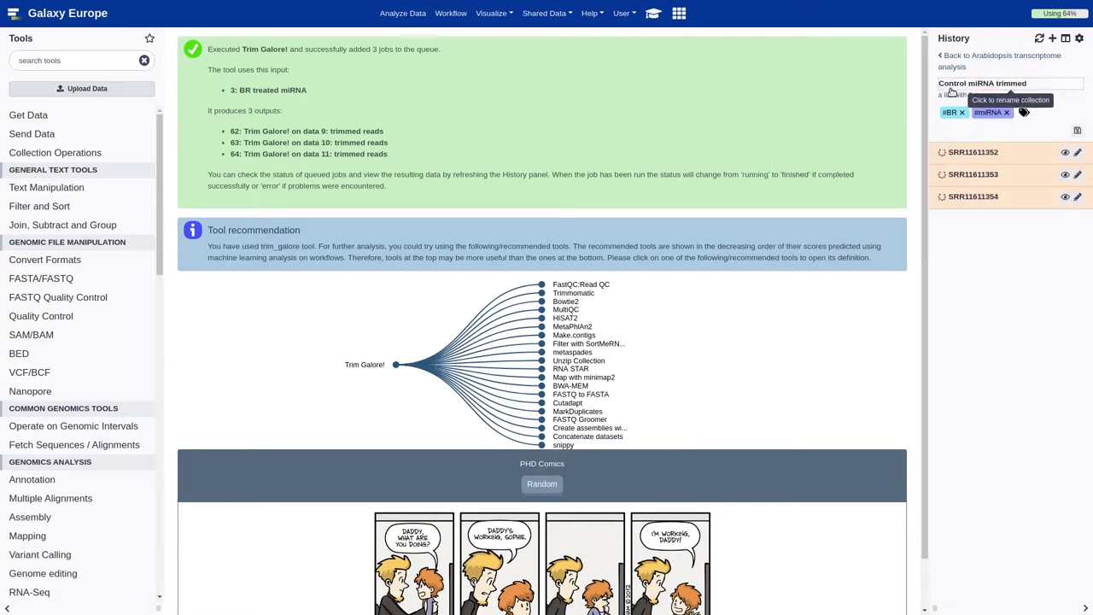
{"action": "double_click", "coordinate": [954, 83]}
{"action": "type", "text": "br"}
{"action": "key", "text": "BackSpace"}
{"action": "key", "text": "BackSpace"}
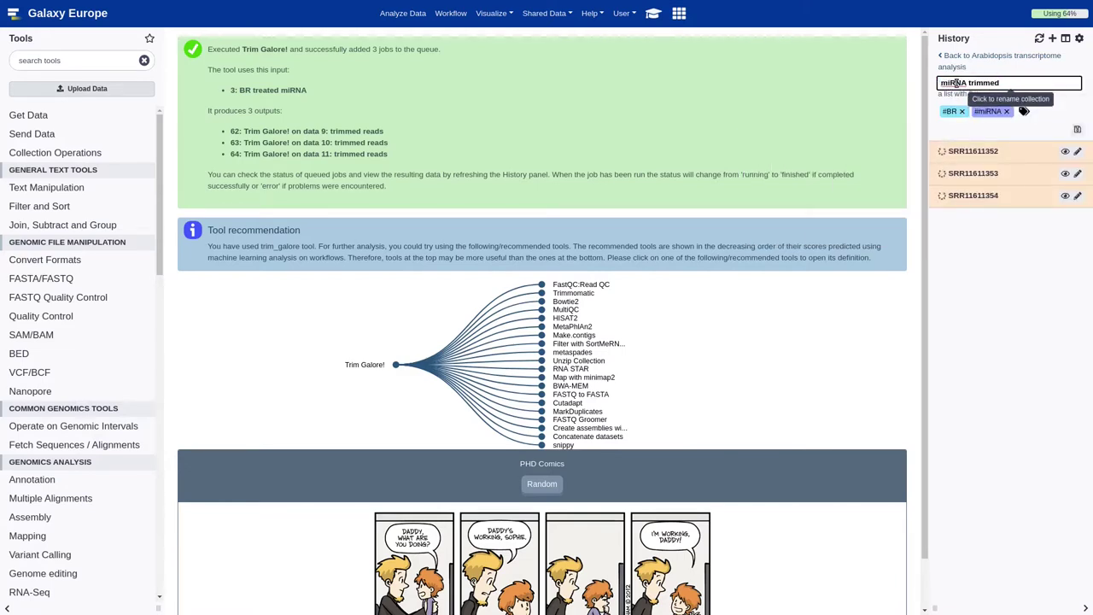
{"action": "type", "text": "BR"}
{"action": "key", "text": "Return"}
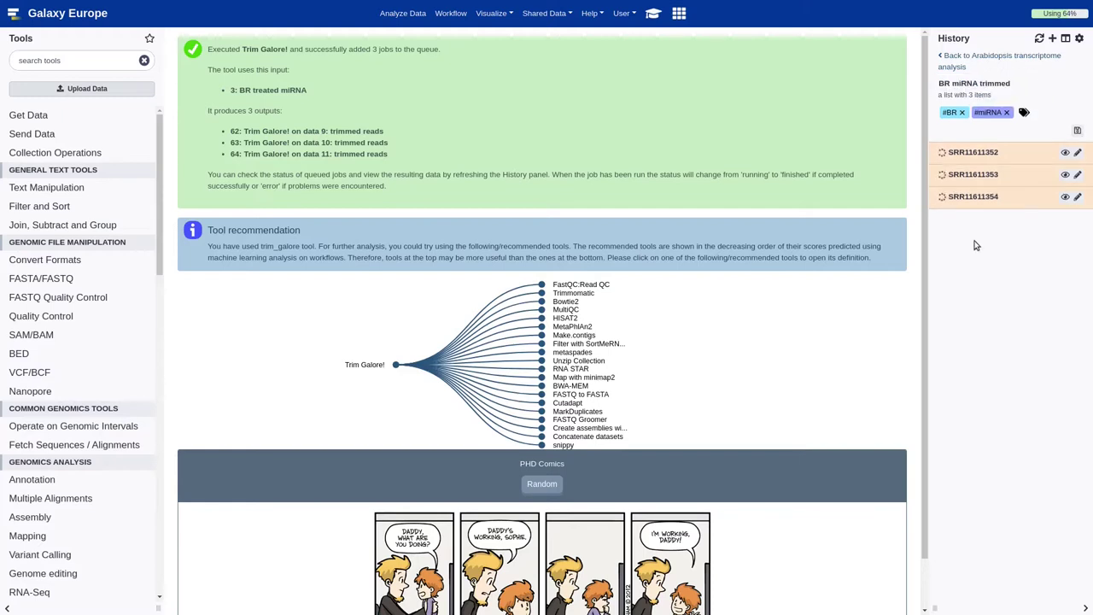
{"action": "left_click", "coordinate": [953, 55]}
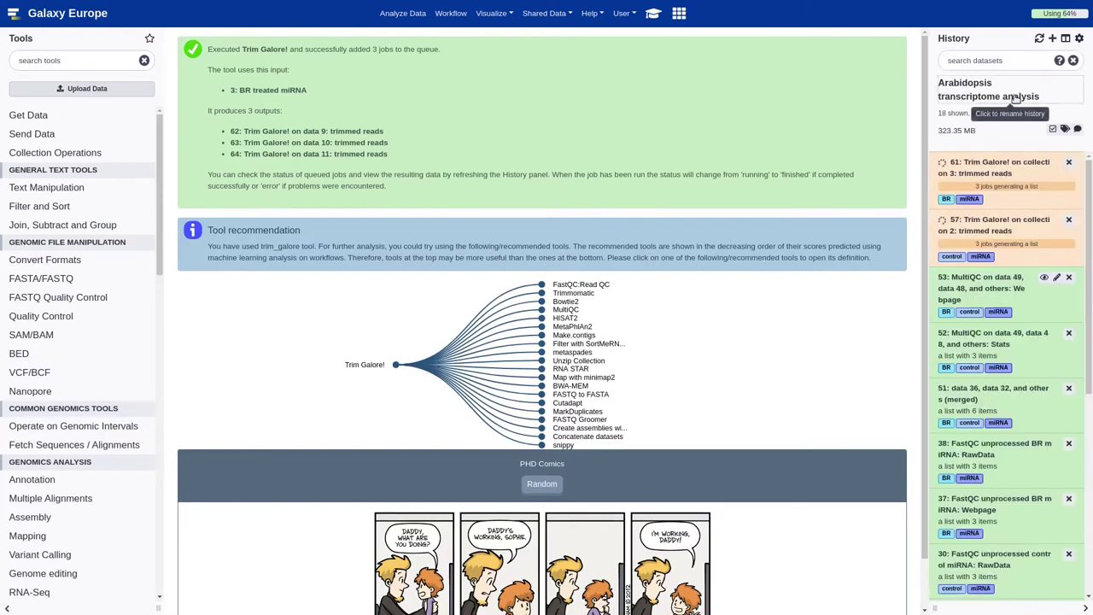
{"action": "left_click", "coordinate": [1039, 39]}
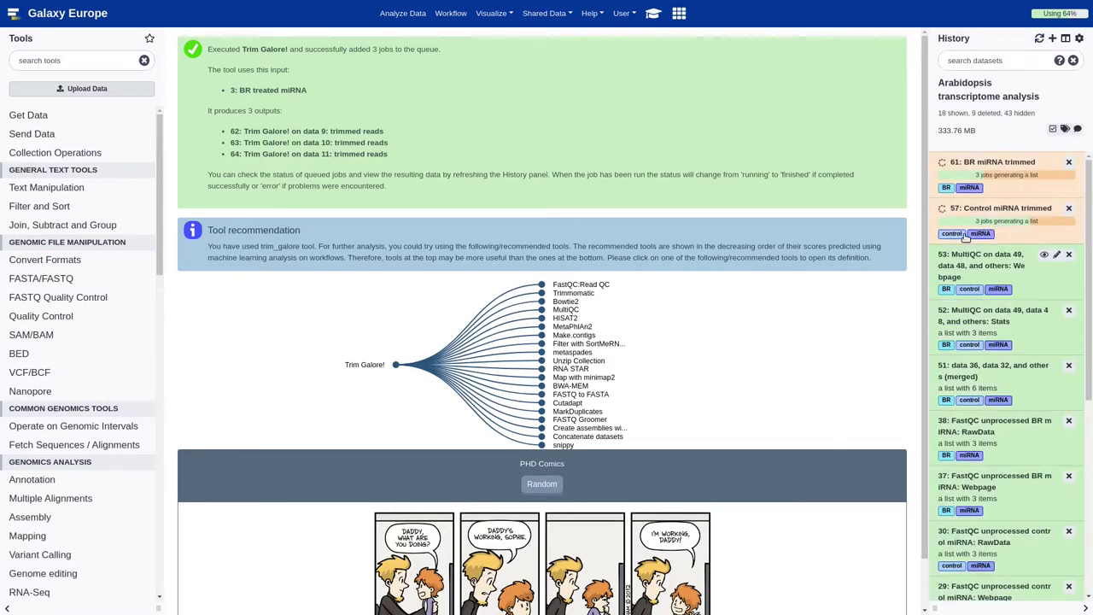
Step: Open FastQC from the tutorial's post-processing quality check and run it on the Control miRNA trimmed dataset collection
{"action": "left_click", "coordinate": [652, 15]}
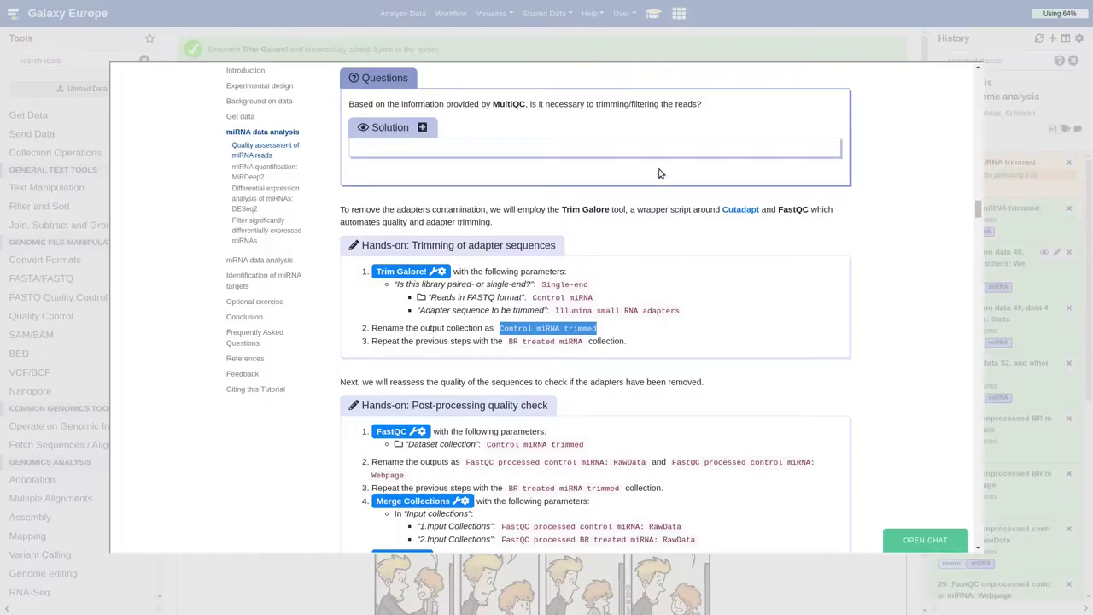
{"action": "left_click", "coordinate": [679, 248]}
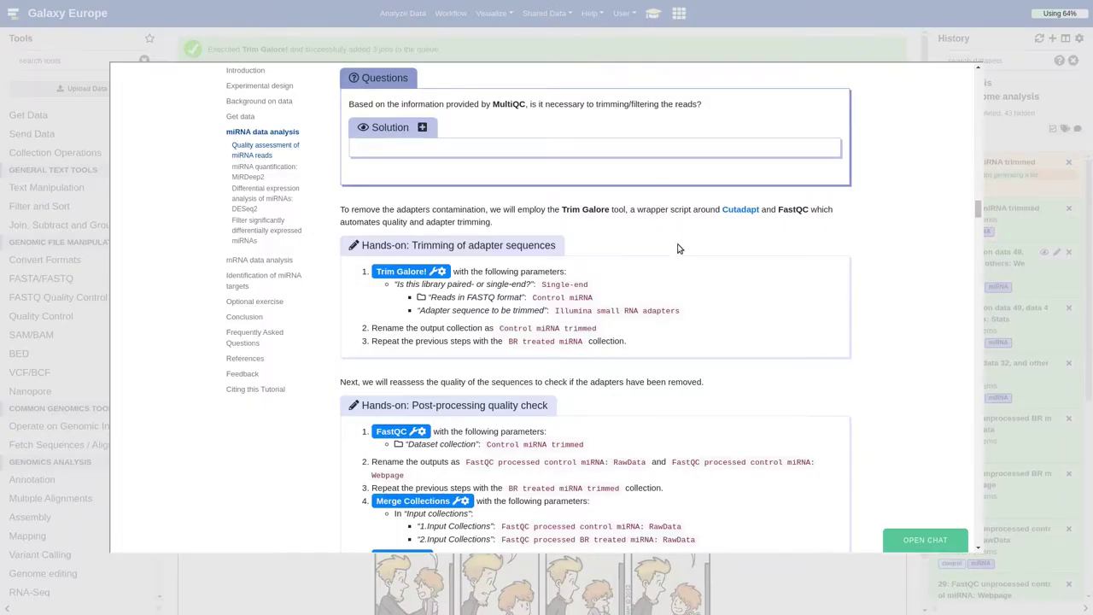
{"action": "scroll", "coordinate": [679, 248], "scroll_direction": "down", "scroll_amount": 5}
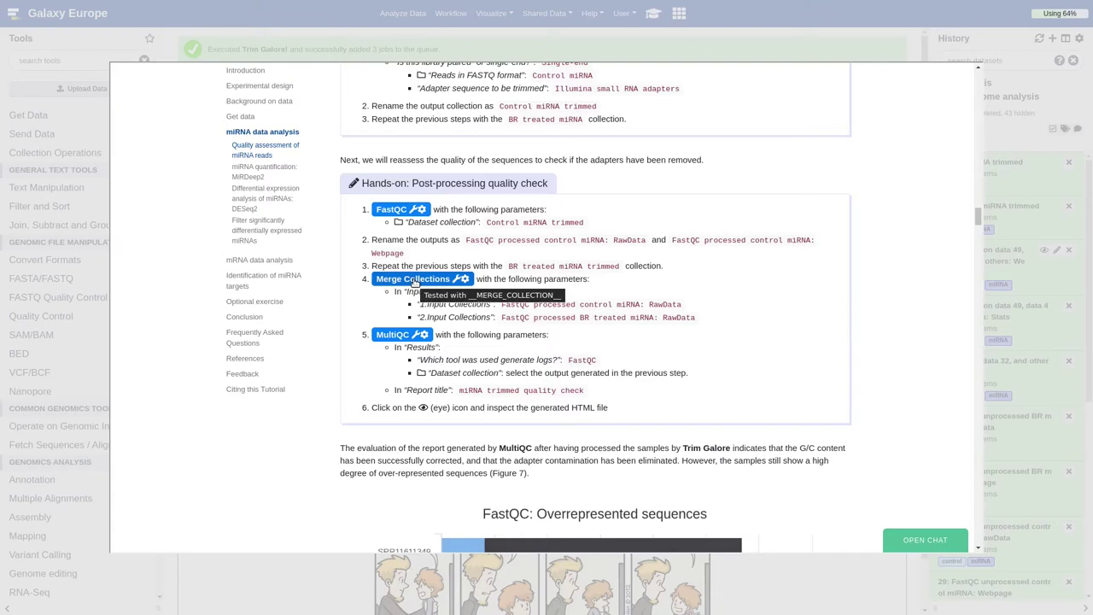
{"action": "left_click", "coordinate": [404, 210]}
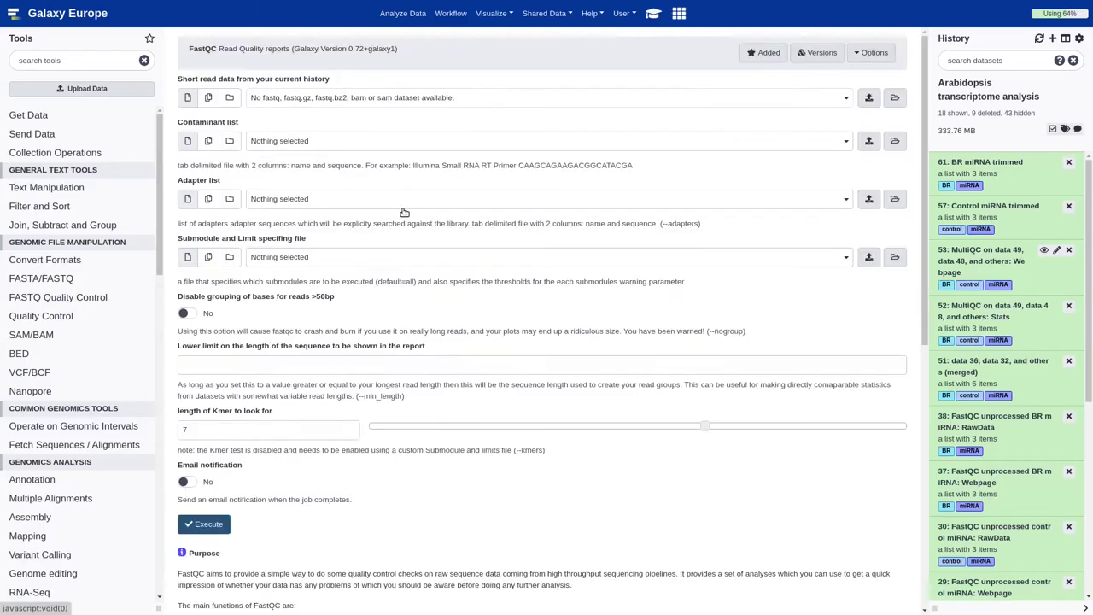
{"action": "left_click", "coordinate": [229, 98]}
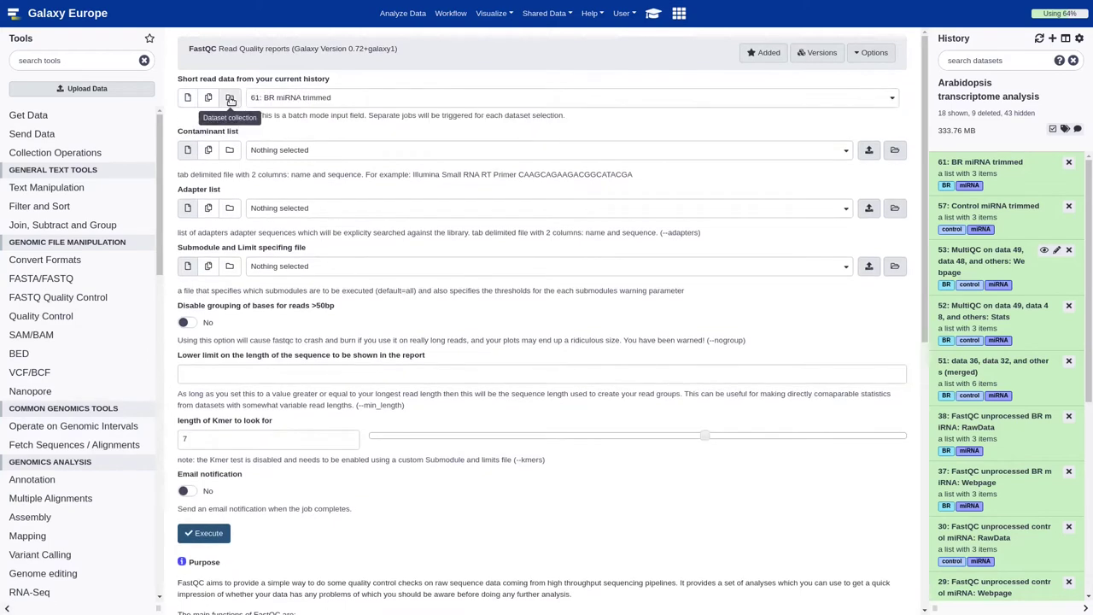
{"action": "left_click", "coordinate": [269, 101]}
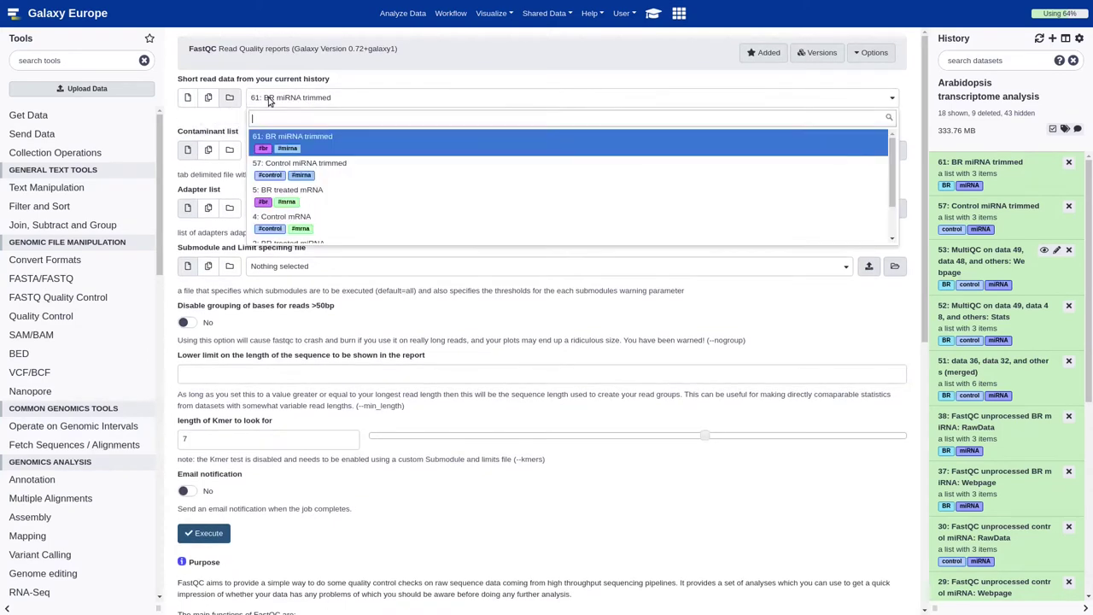
{"action": "left_click", "coordinate": [333, 164]}
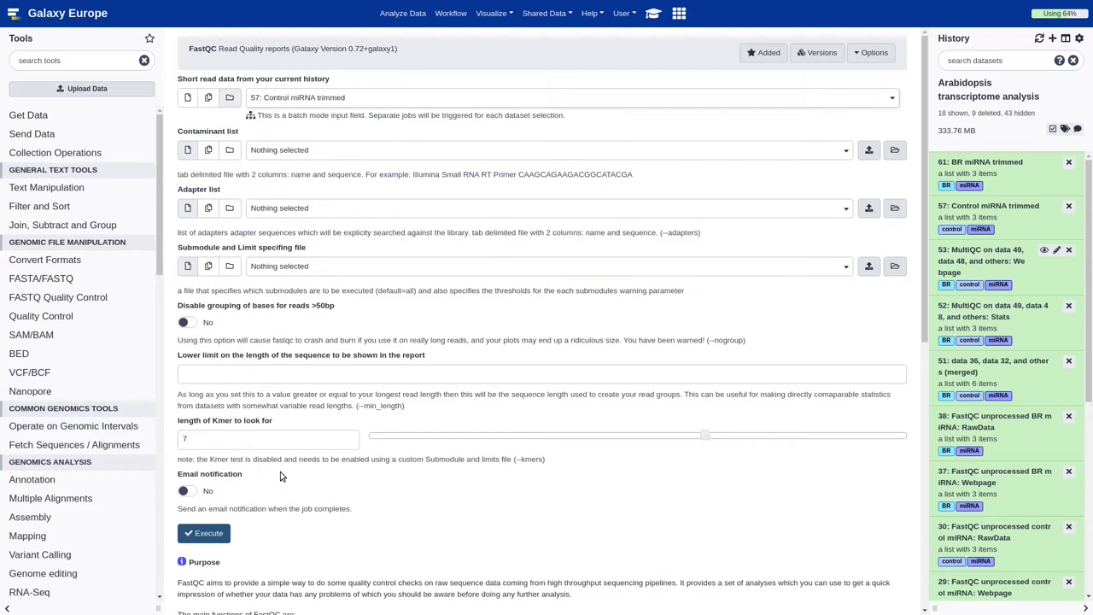
{"action": "left_click", "coordinate": [205, 533]}
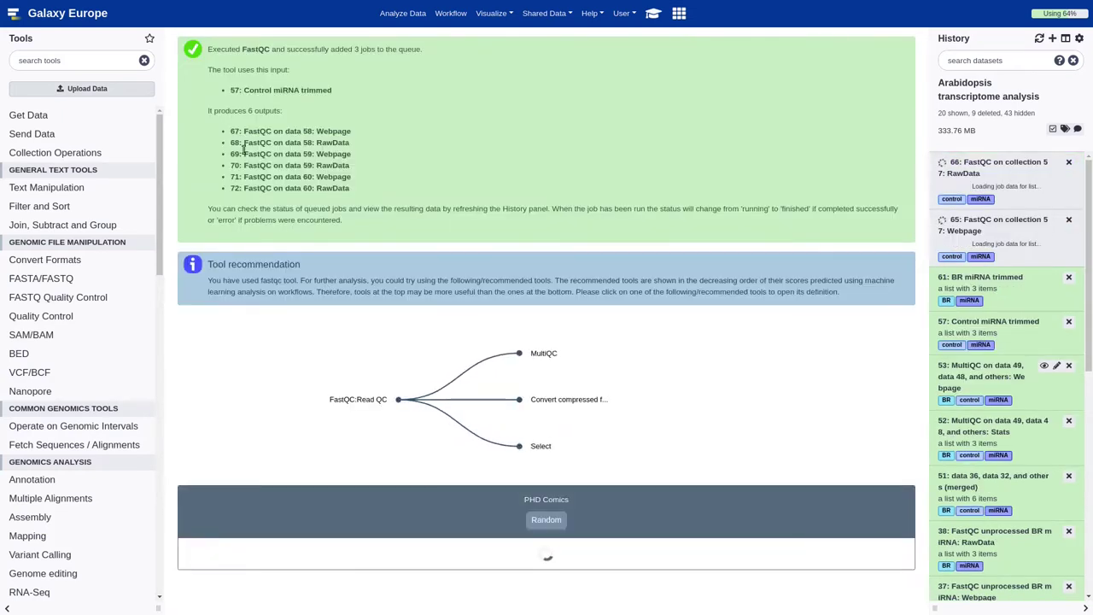
Step: Find the FastQC Read Quality reports tool and run it on the BR miRNA trimmed dataset collection
{"action": "left_click", "coordinate": [99, 59]}
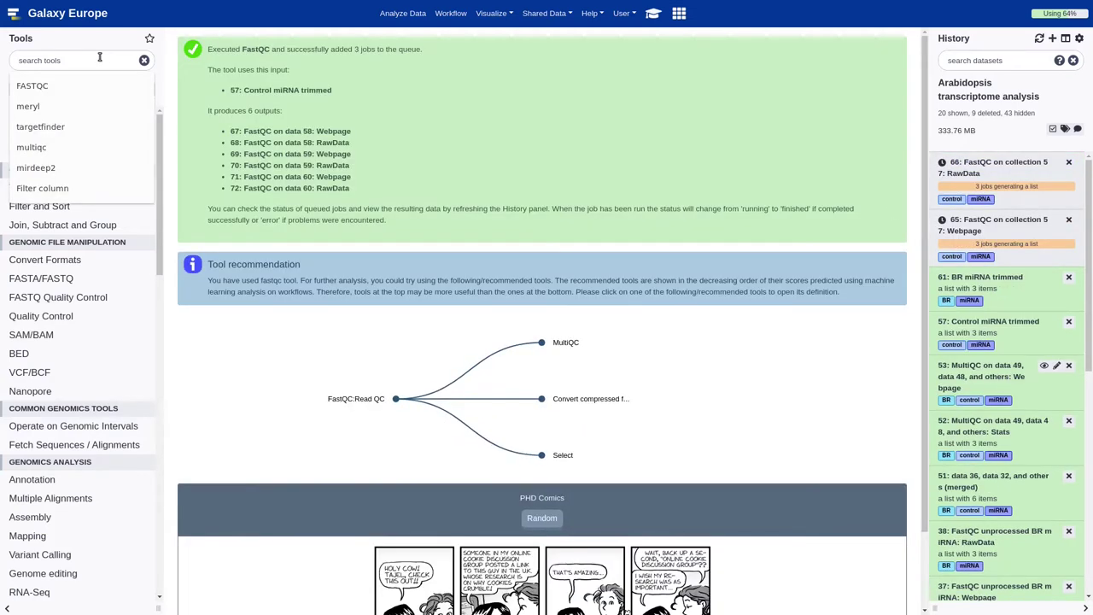
{"action": "type", "text": "fastqc"}
{"action": "left_click", "coordinate": [71, 87]}
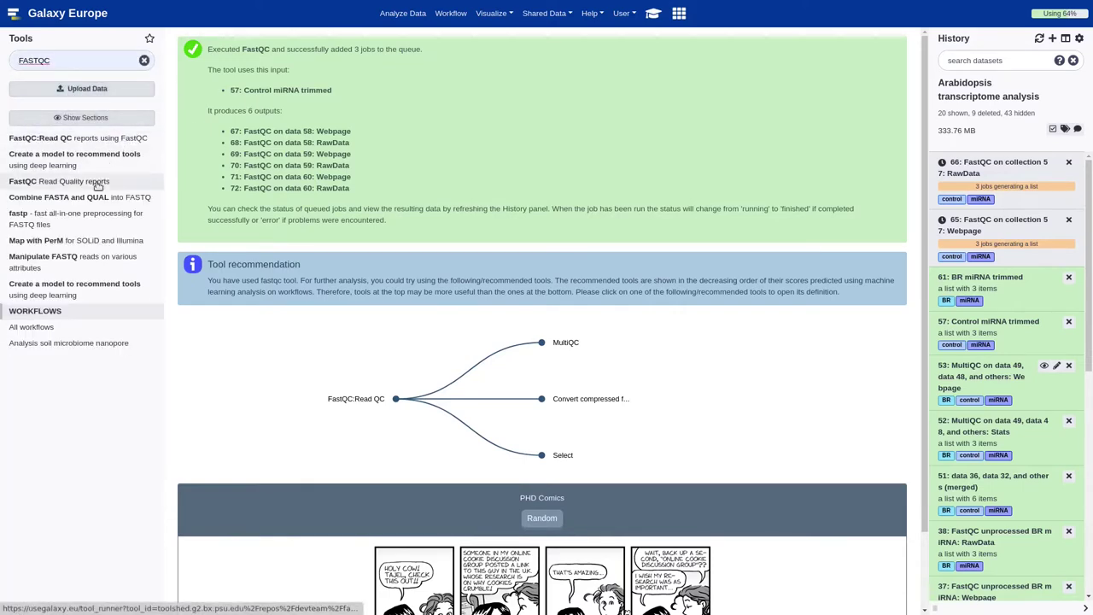
{"action": "left_click", "coordinate": [87, 184]}
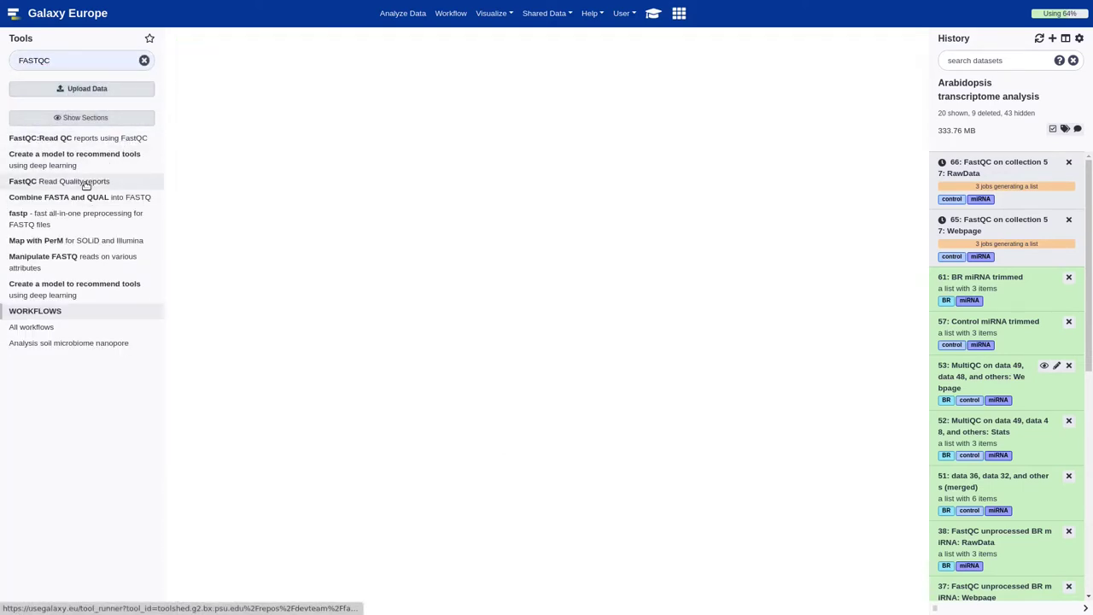
{"action": "left_click", "coordinate": [229, 97]}
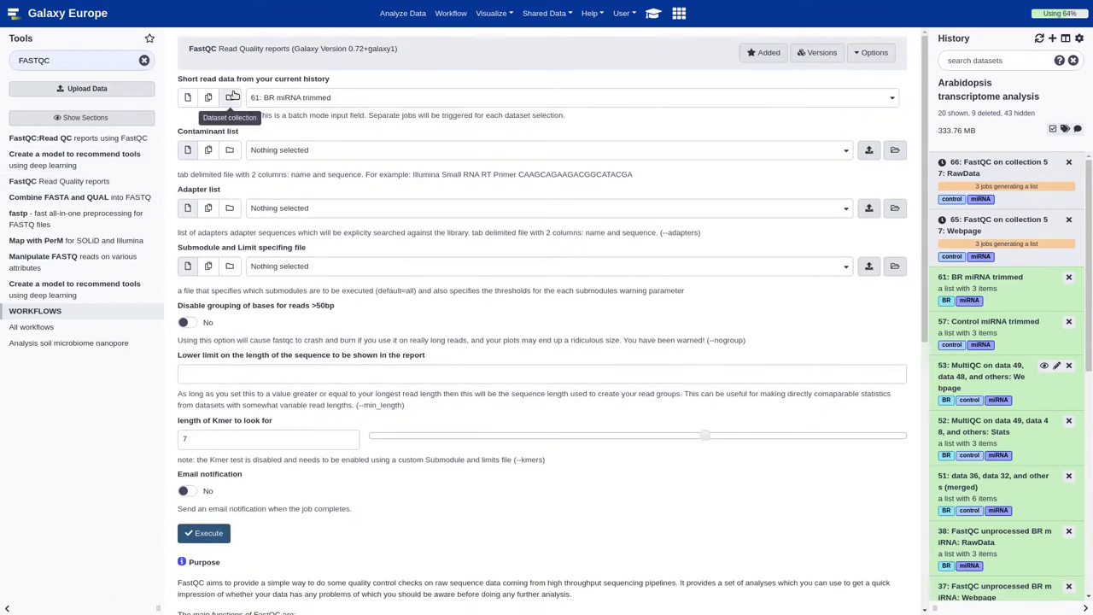
{"action": "left_click", "coordinate": [290, 104]}
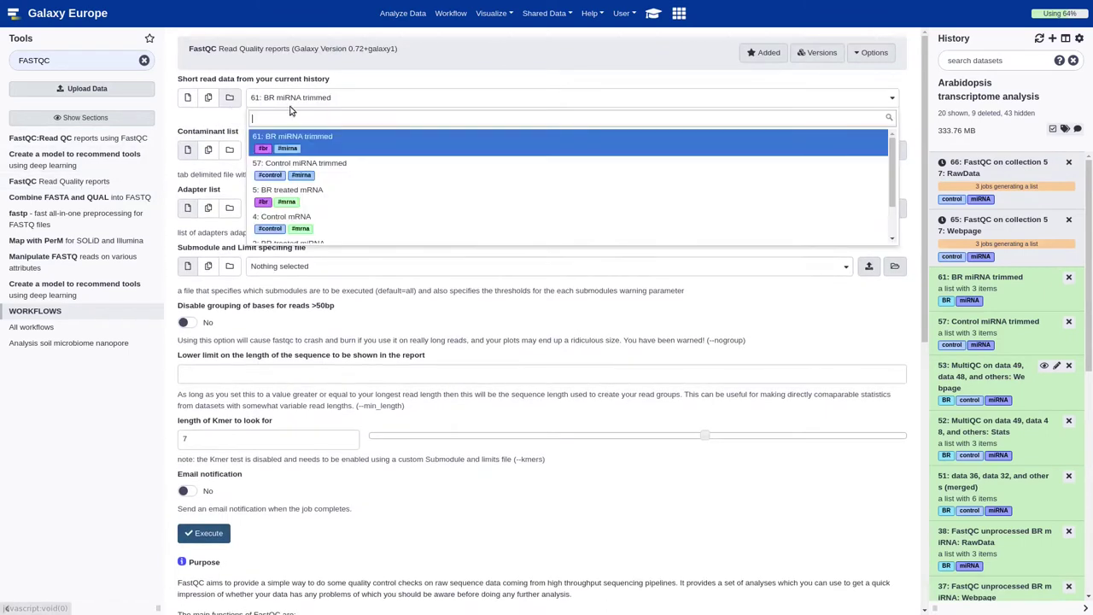
{"action": "left_click", "coordinate": [332, 145]}
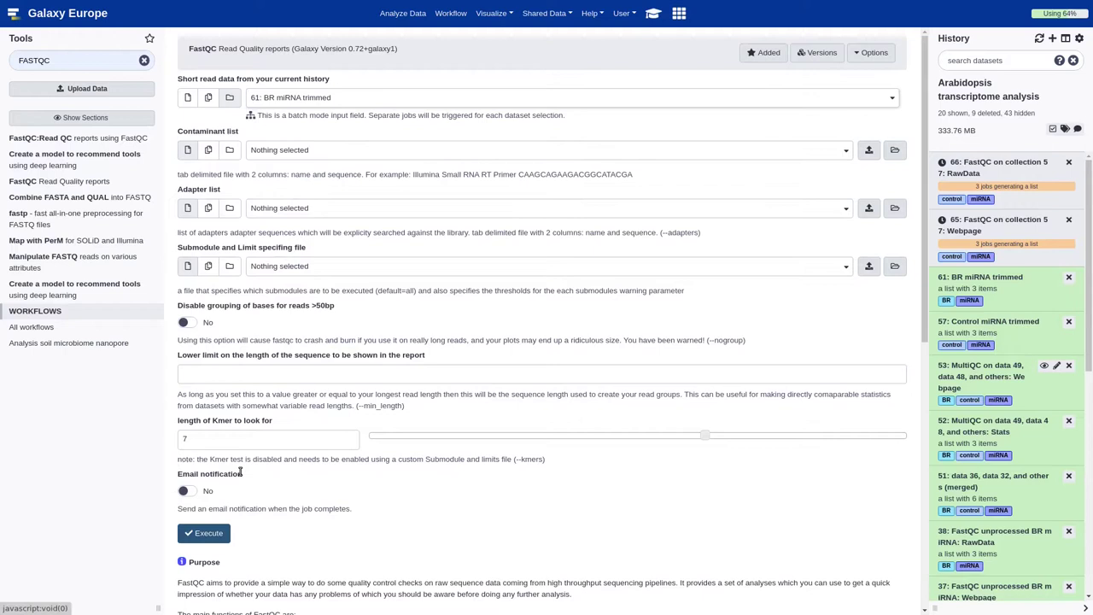
{"action": "left_click", "coordinate": [205, 533]}
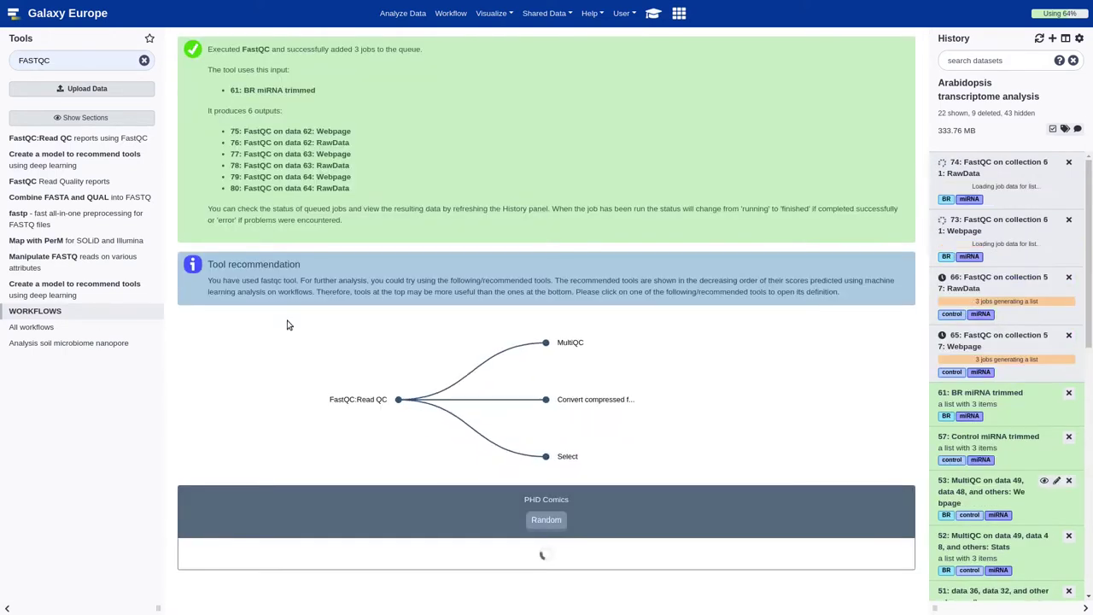
Step: Copy the RawData output name from the tutorial and rename FastQC collection 66 as "FastQC processed control miRNA: RawData"
{"action": "left_click", "coordinate": [653, 17]}
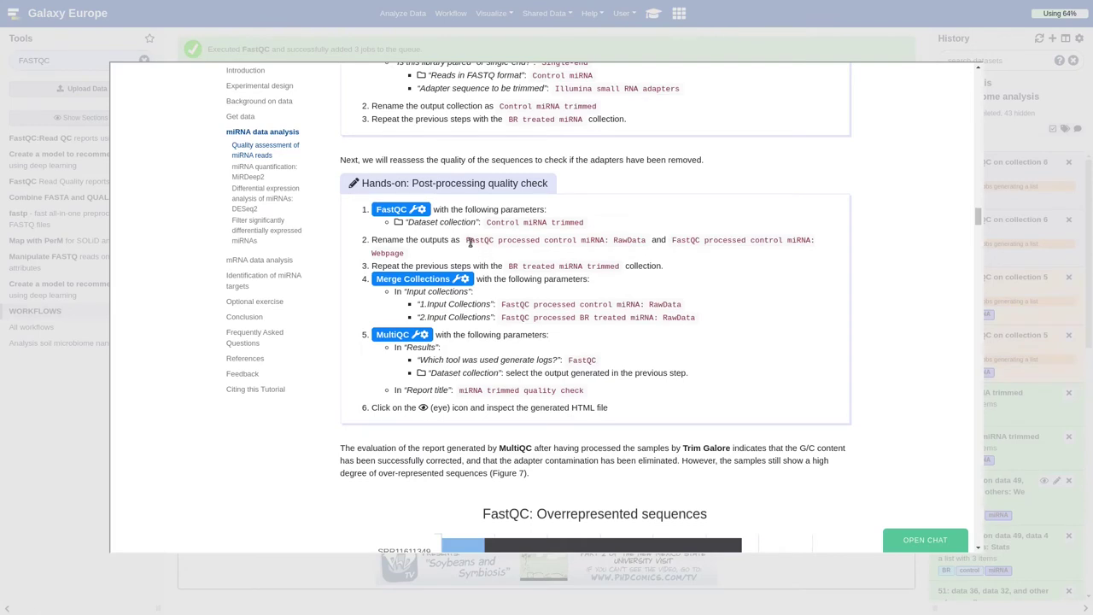
{"action": "left_click_drag", "start_coordinate": [467, 240], "coordinate": [645, 245]}
{"action": "right_click", "coordinate": [641, 240]}
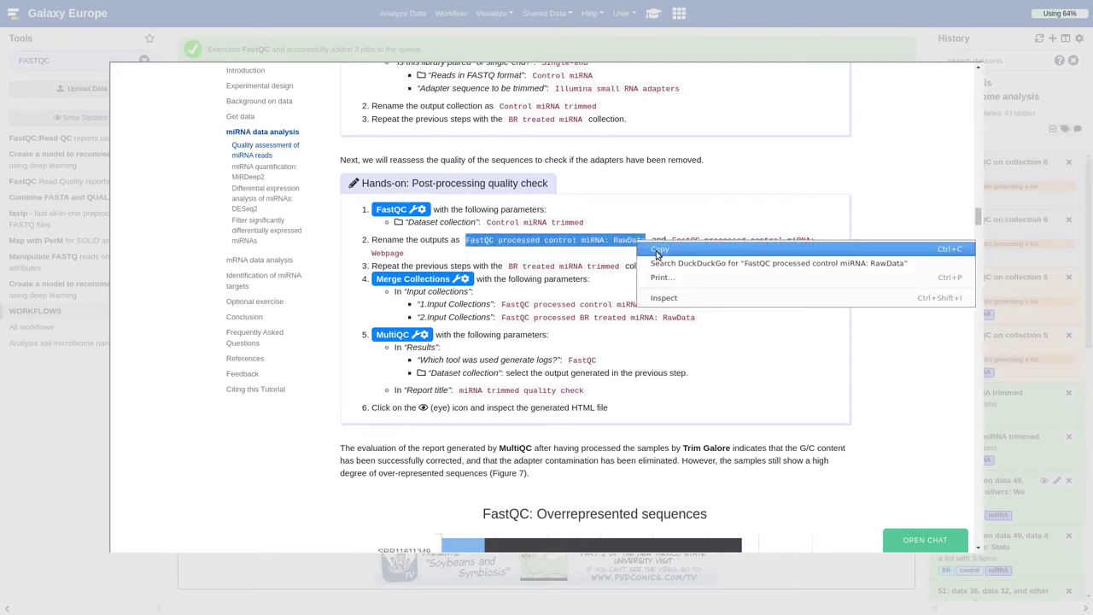
{"action": "left_click", "coordinate": [656, 254]}
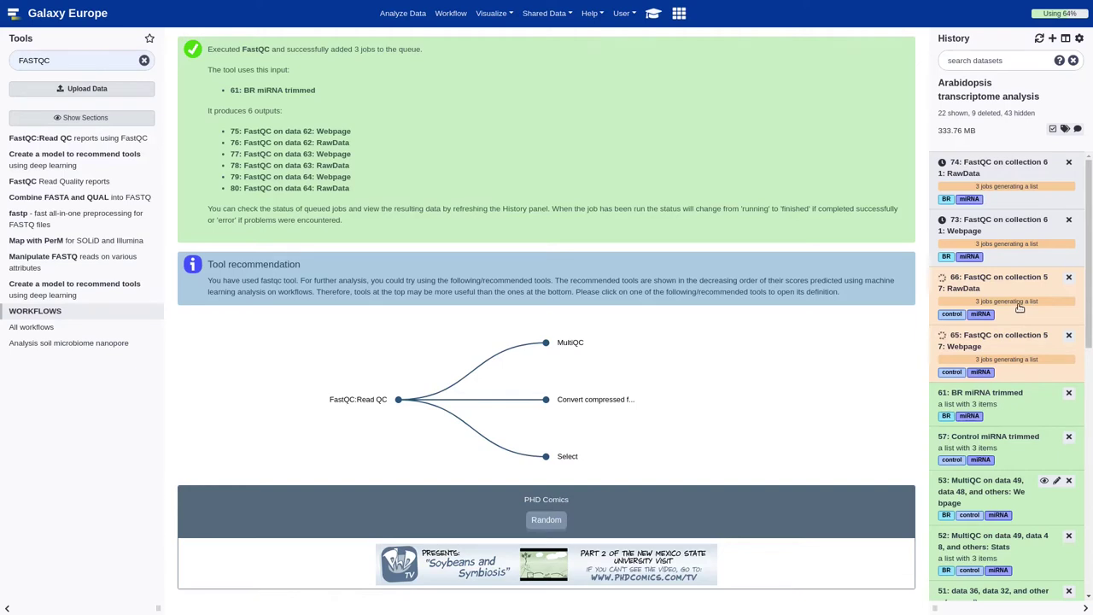
{"action": "left_click", "coordinate": [1019, 306]}
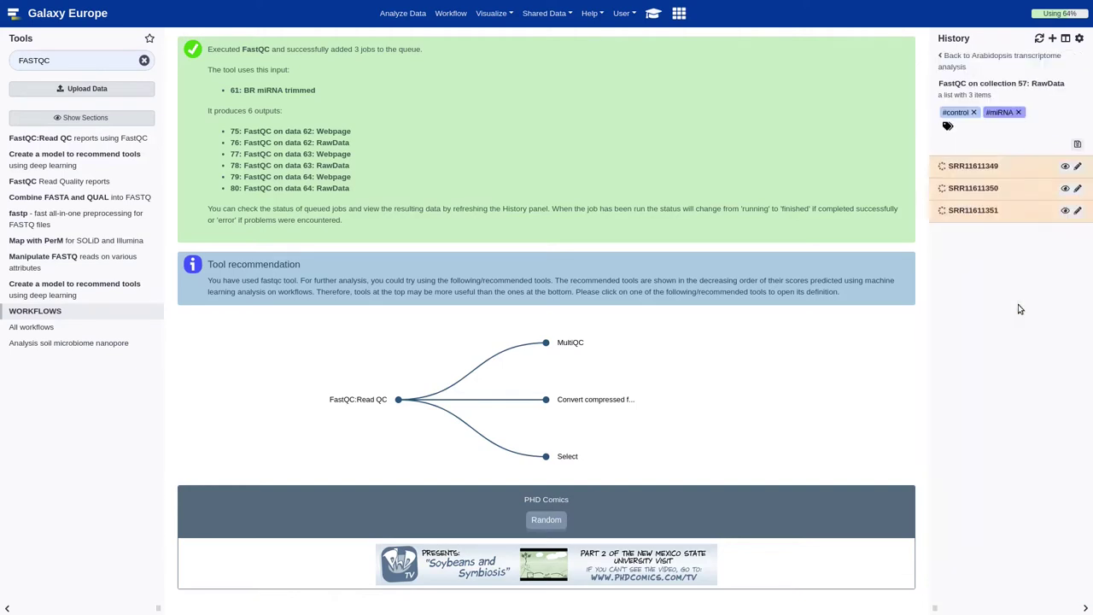
{"action": "left_click", "coordinate": [948, 82]}
{"action": "right_click", "coordinate": [946, 83]}
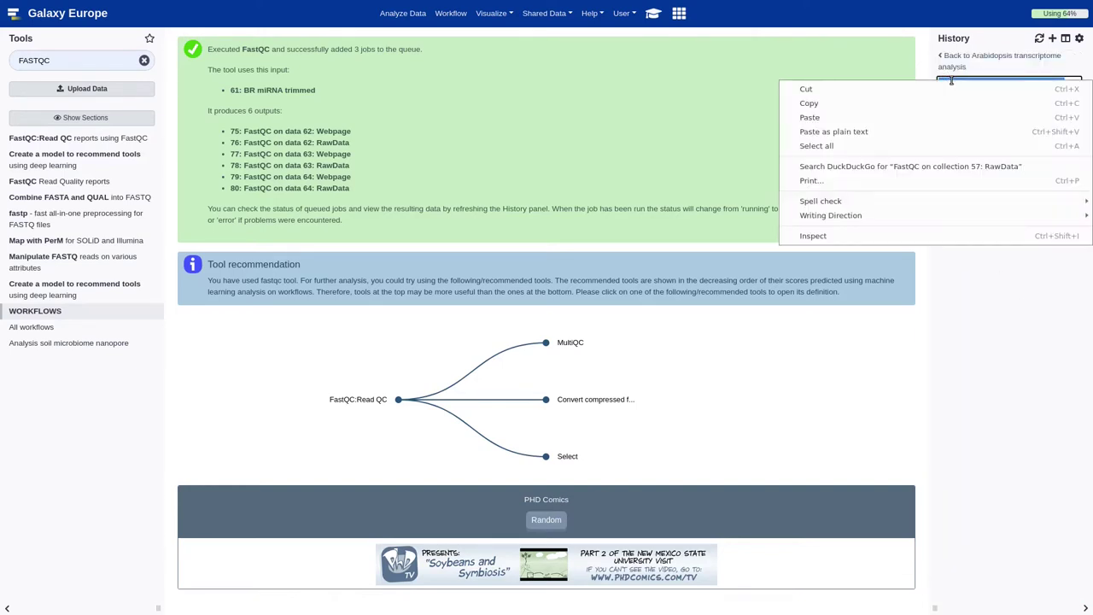
{"action": "left_click", "coordinate": [947, 113]}
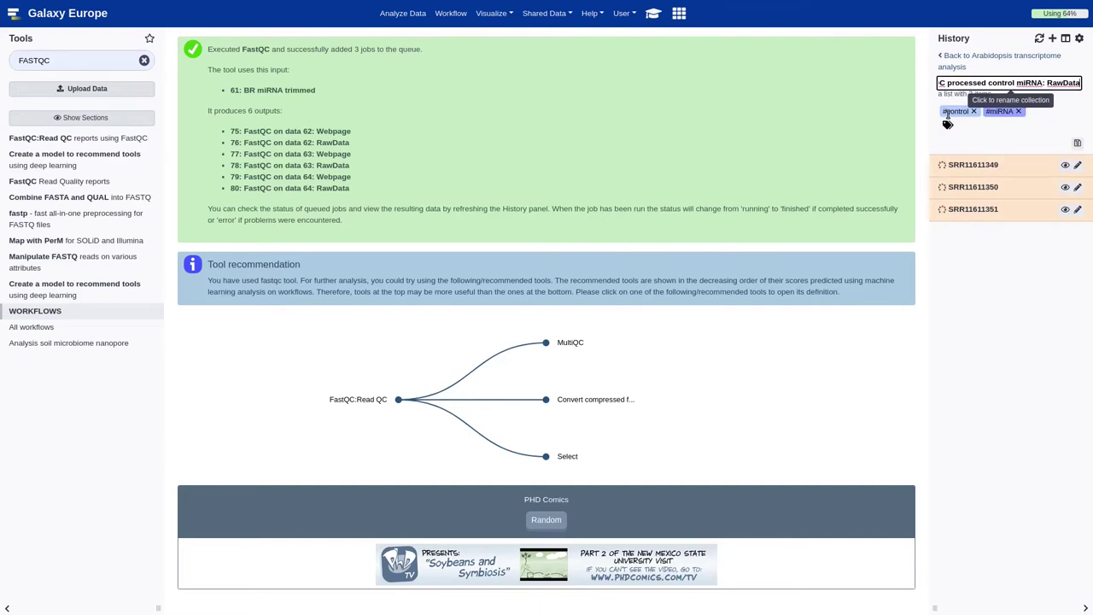
{"action": "left_click", "coordinate": [984, 261]}
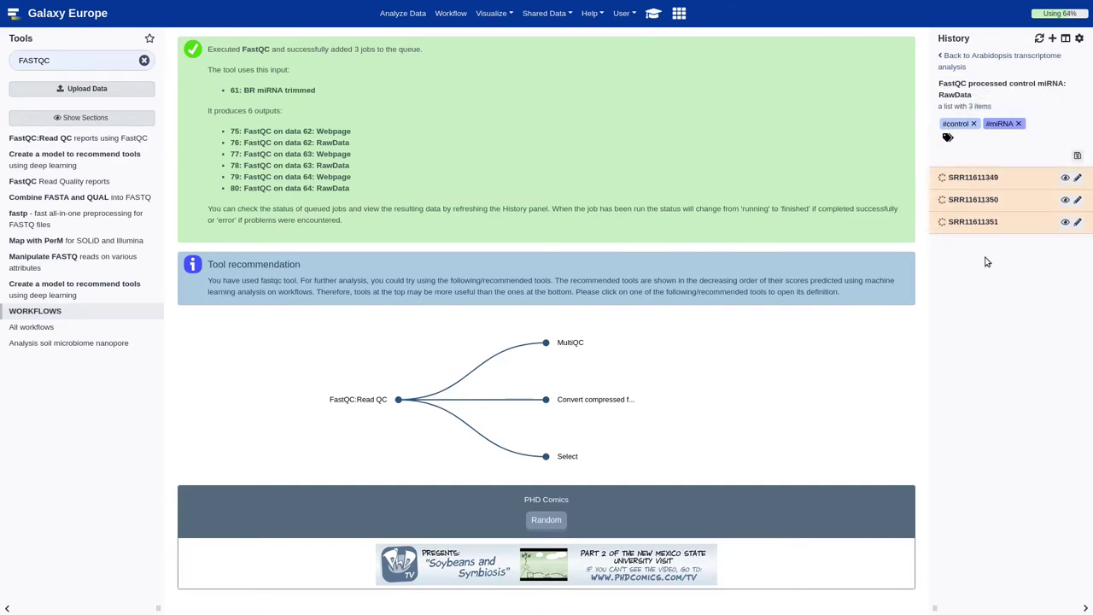
{"action": "left_click", "coordinate": [956, 61]}
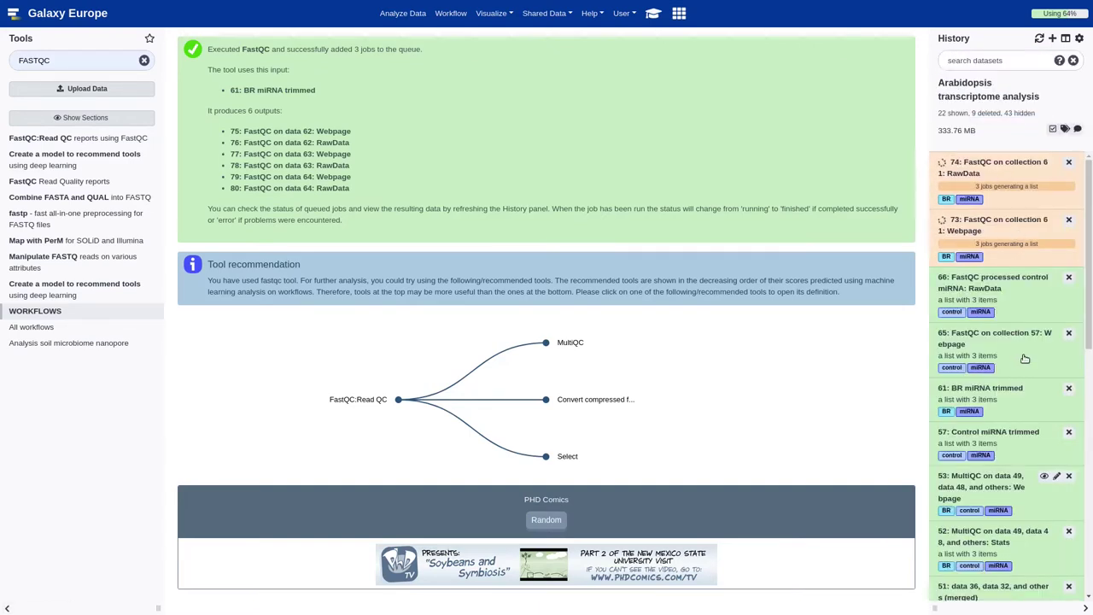
Step: Rename FastQC collection 65 as "FastQC processed control miRNA: webpage", reusing the copied name, and return to the history
{"action": "left_click", "coordinate": [1024, 357]}
{"action": "left_click", "coordinate": [983, 85]}
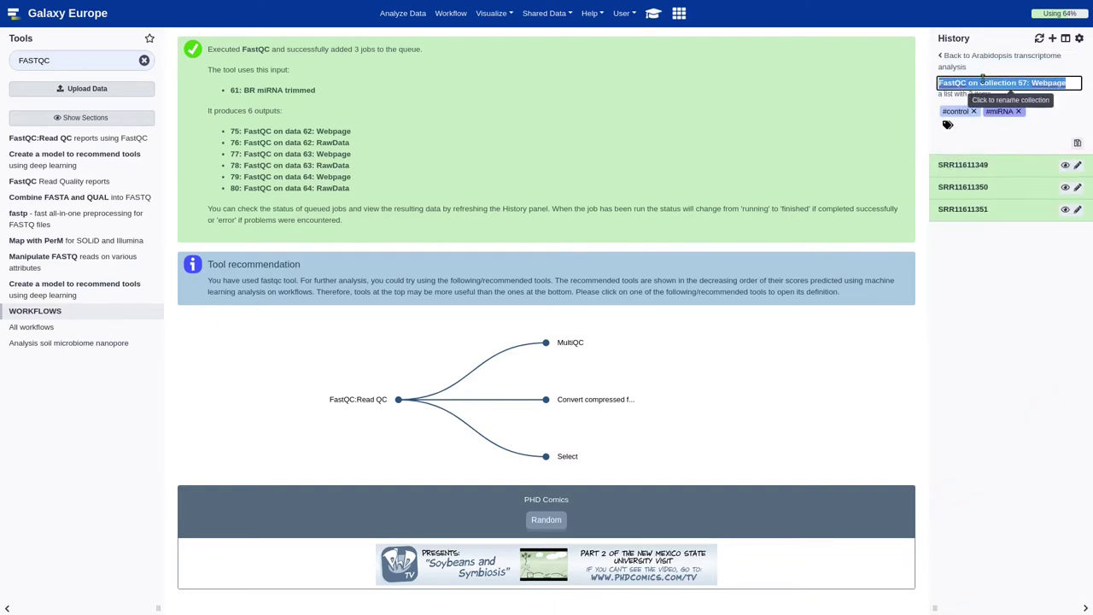
{"action": "right_click", "coordinate": [974, 78]}
{"action": "key", "text": "Escape"}
{"action": "right_click", "coordinate": [977, 81]}
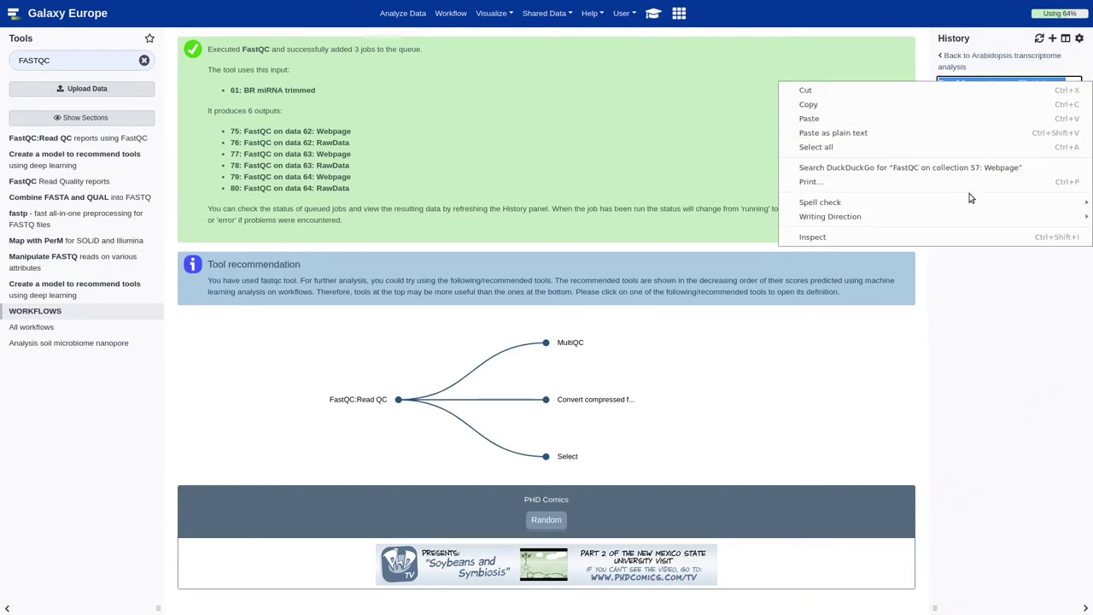
{"action": "left_click", "coordinate": [963, 118]}
{"action": "left_click_drag", "start_coordinate": [1047, 83], "coordinate": [1082, 82]}
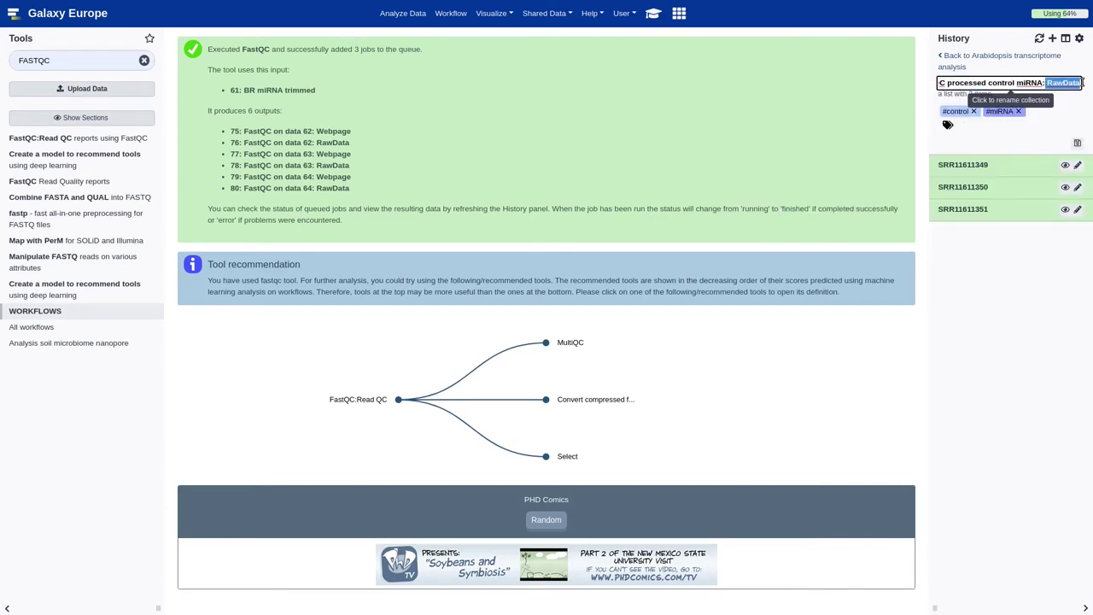
{"action": "key", "text": "BackSpace"}
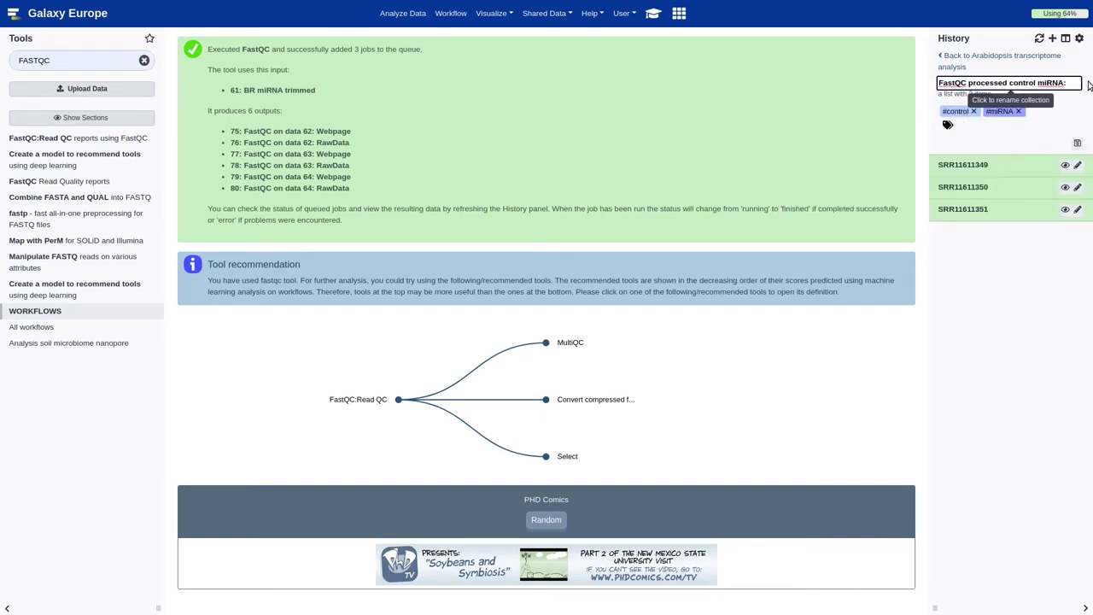
{"action": "type", "text": "webpage"}
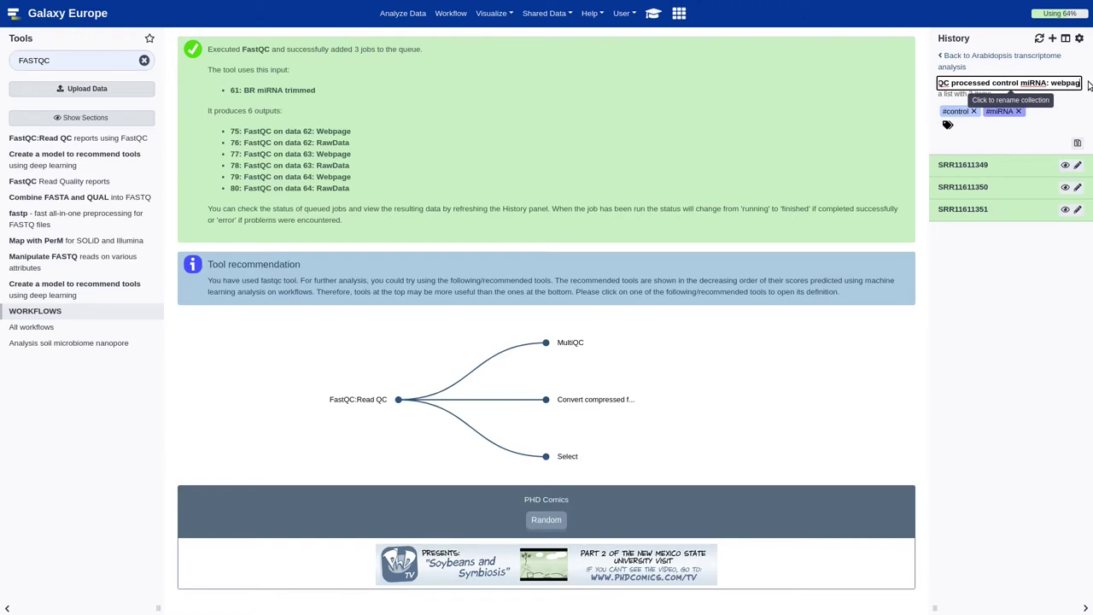
{"action": "key", "text": "Return"}
{"action": "left_click", "coordinate": [999, 55]}
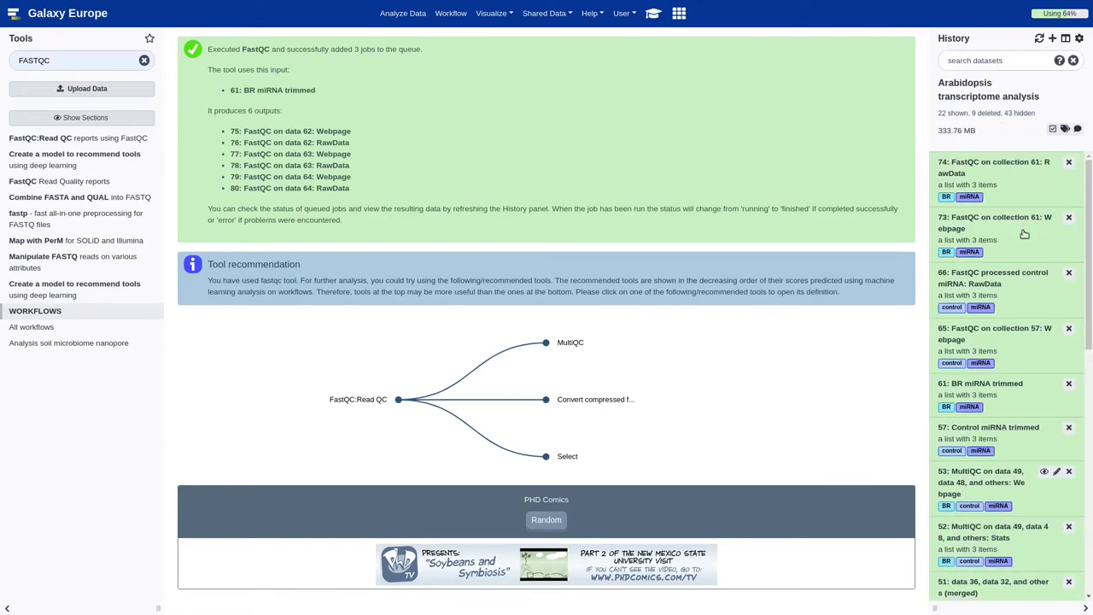
Step: Rename FastQC collection 74 as "FastQC processed BR miRNA: RawData", adapting the copied name, and return to the history
{"action": "left_click", "coordinate": [1027, 175]}
{"action": "left_click", "coordinate": [1013, 88]}
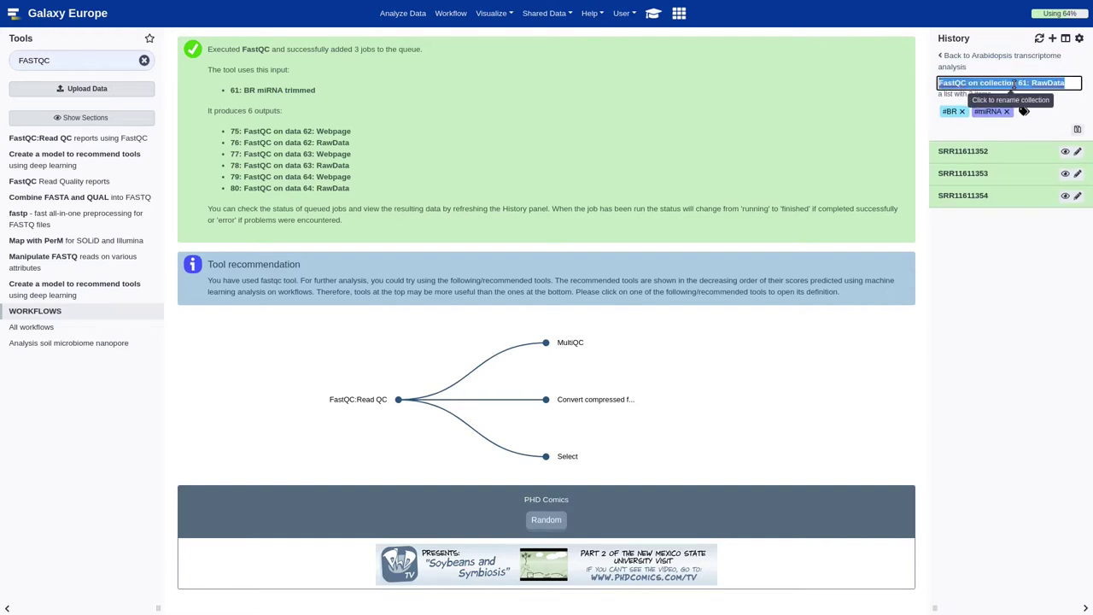
{"action": "right_click", "coordinate": [1012, 85]}
{"action": "left_click", "coordinate": [999, 125]}
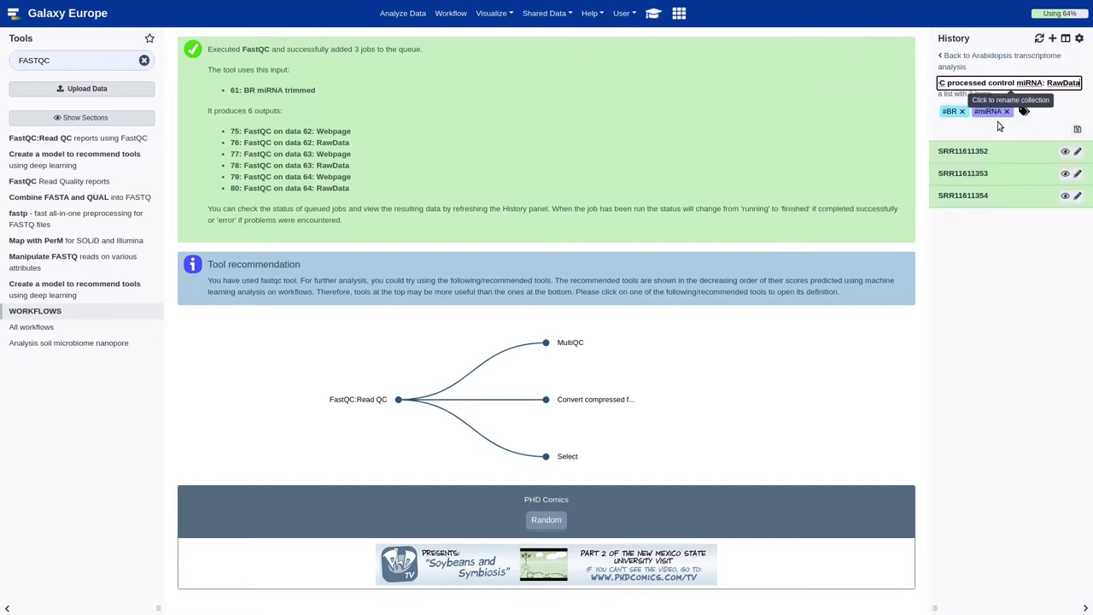
{"action": "double_click", "coordinate": [993, 82]}
{"action": "type", "text": "BR"}
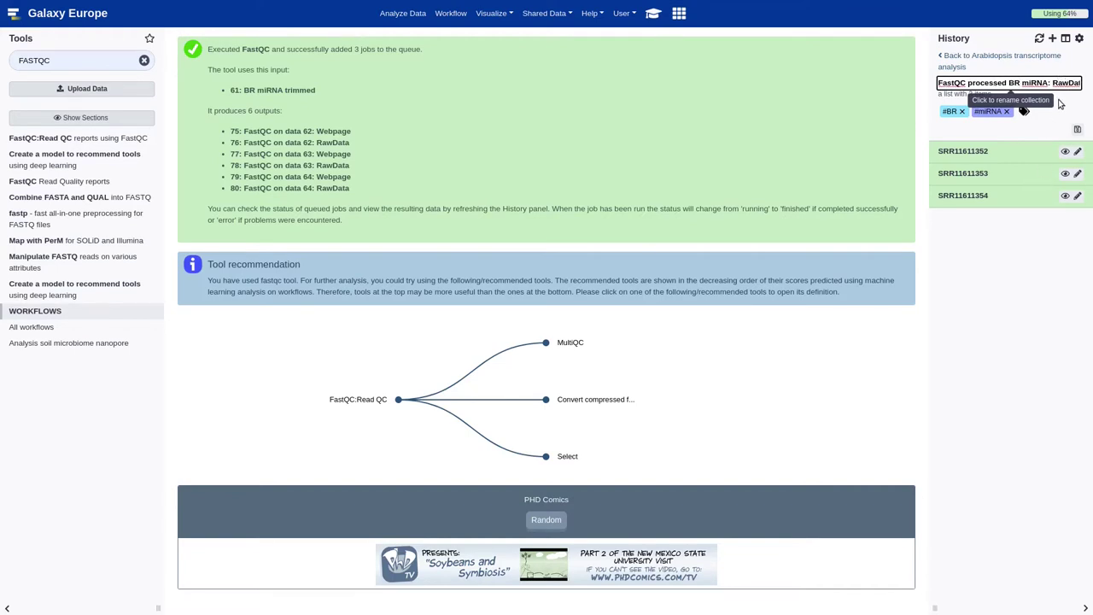
{"action": "key", "text": "Return"}
{"action": "left_click", "coordinate": [999, 55]}
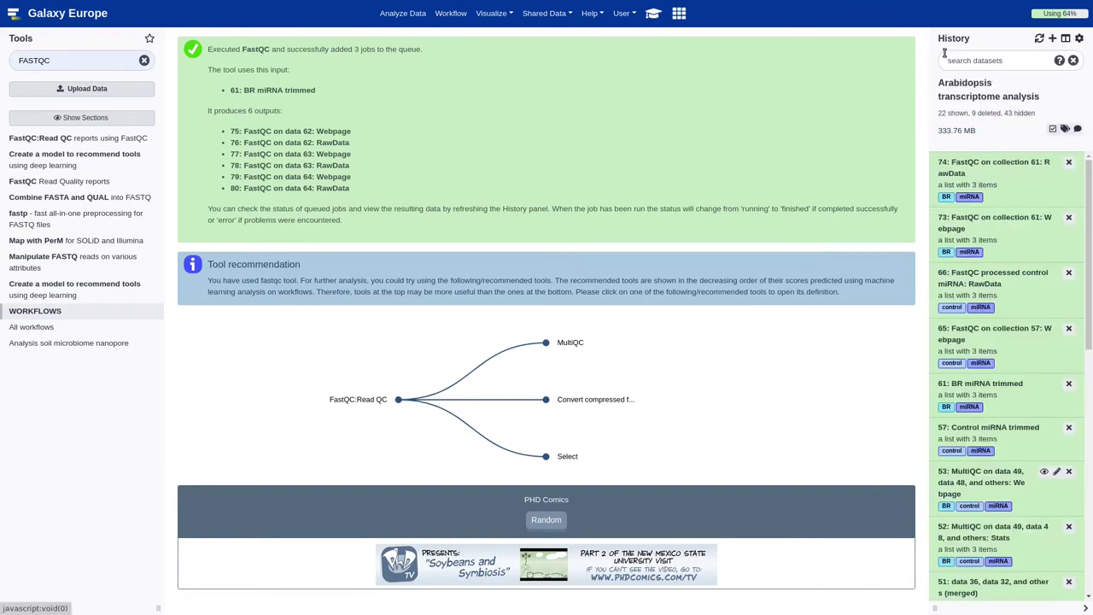
Step: Rename FastQC collection 73 as "FastQC processed BR miRNA: webpage", adapting the copied name, and refresh the history list
{"action": "left_click", "coordinate": [1010, 218]}
{"action": "left_click", "coordinate": [1008, 82]}
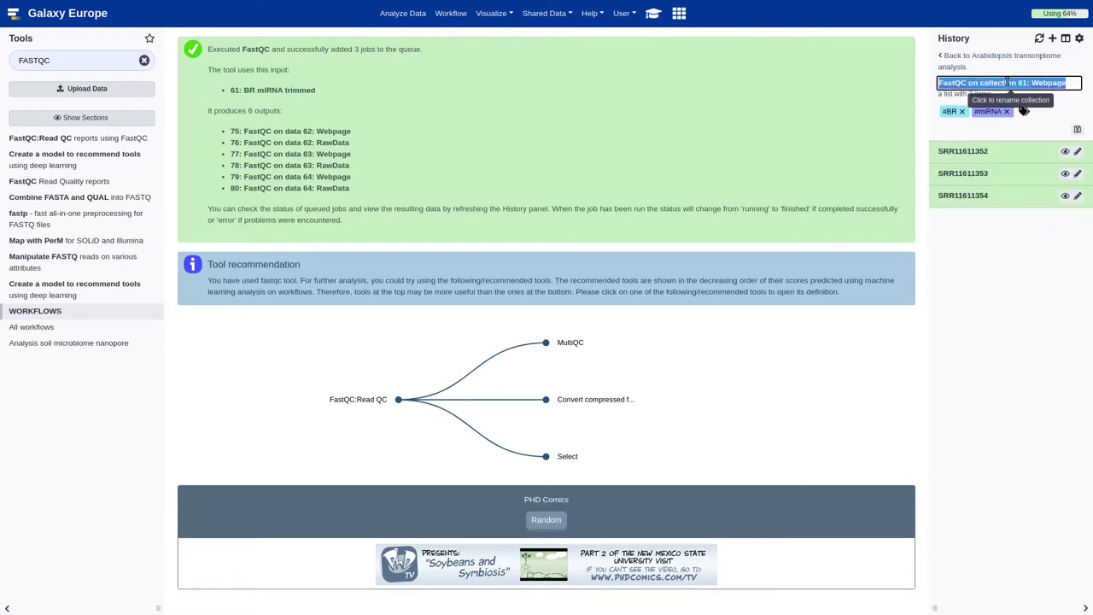
{"action": "right_click", "coordinate": [1007, 83]}
{"action": "left_click", "coordinate": [1010, 119]}
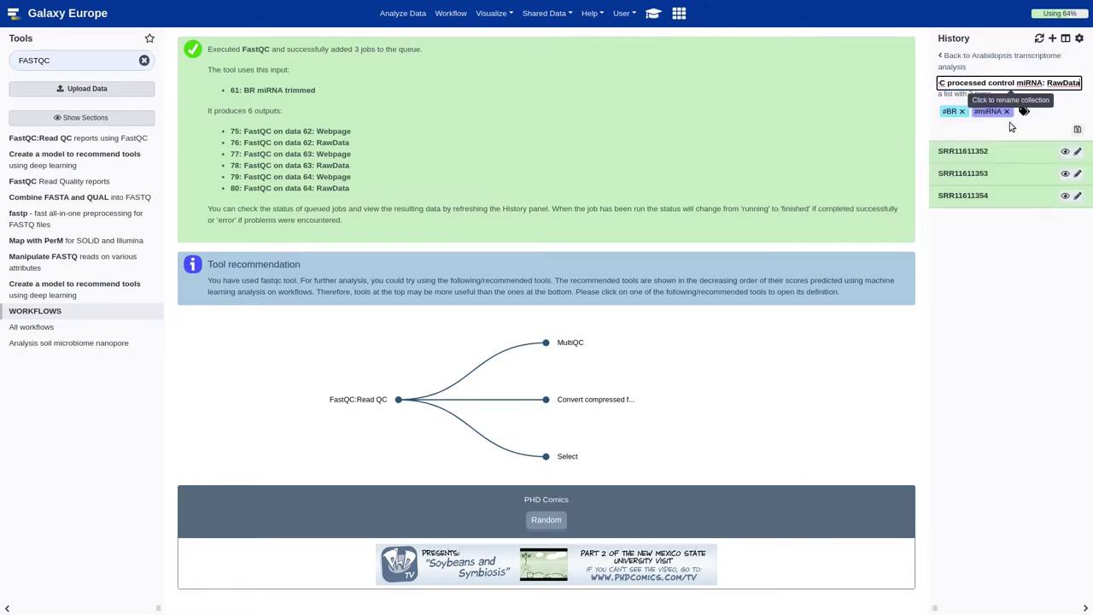
{"action": "double_click", "coordinate": [998, 83]}
{"action": "type", "text": "BR"}
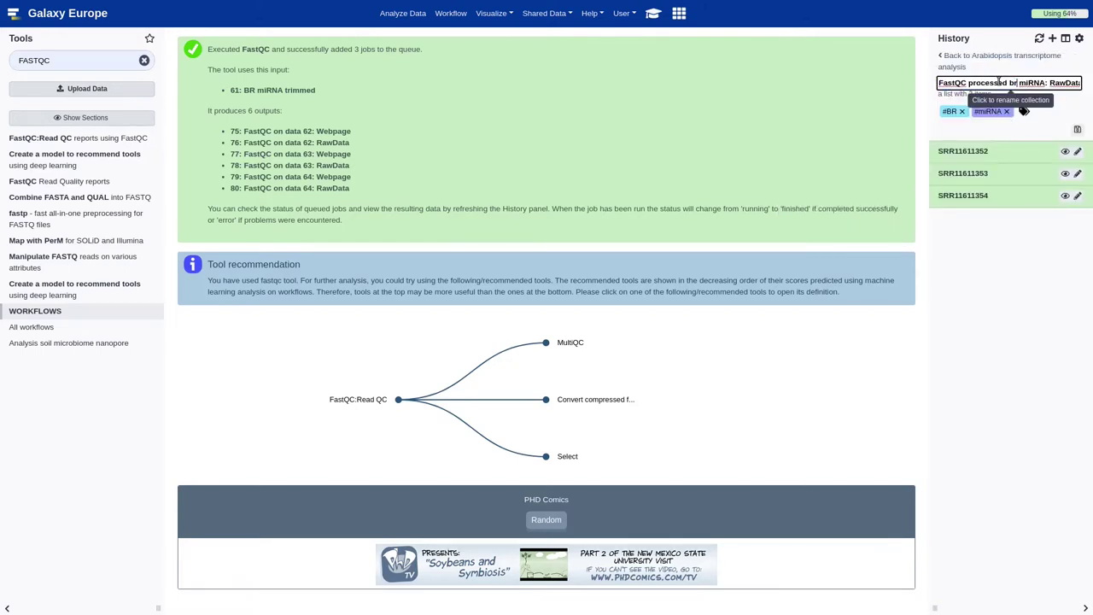
{"action": "double_click", "coordinate": [1056, 85]}
{"action": "type", "text": "WEage"}
{"action": "double_click", "coordinate": [1056, 84]}
{"action": "type", "text": "webpage"}
{"action": "key", "text": "Return"}
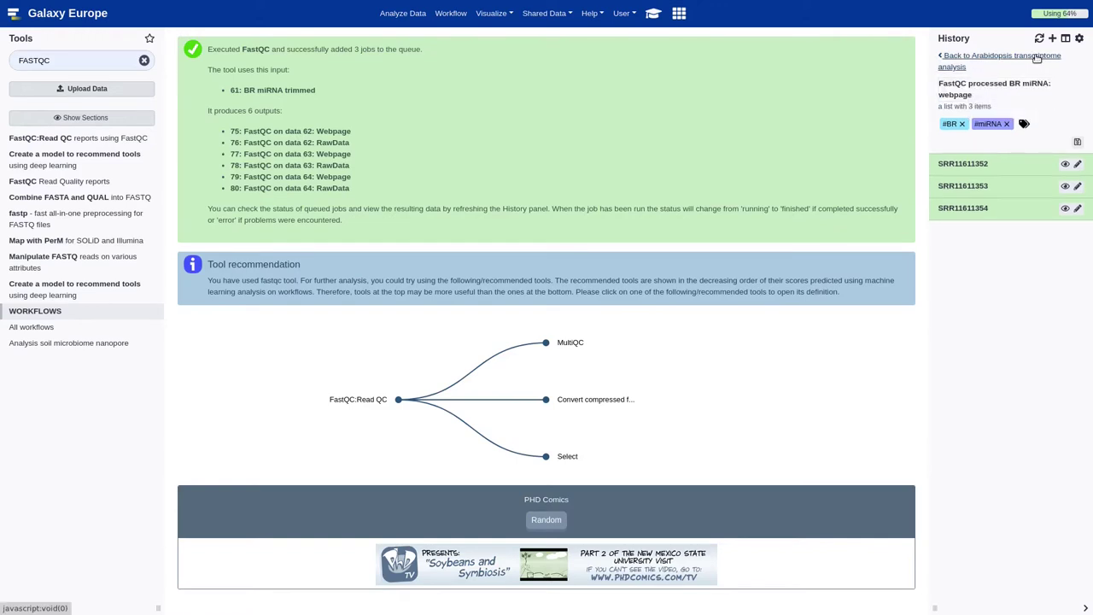
{"action": "left_click", "coordinate": [1036, 57]}
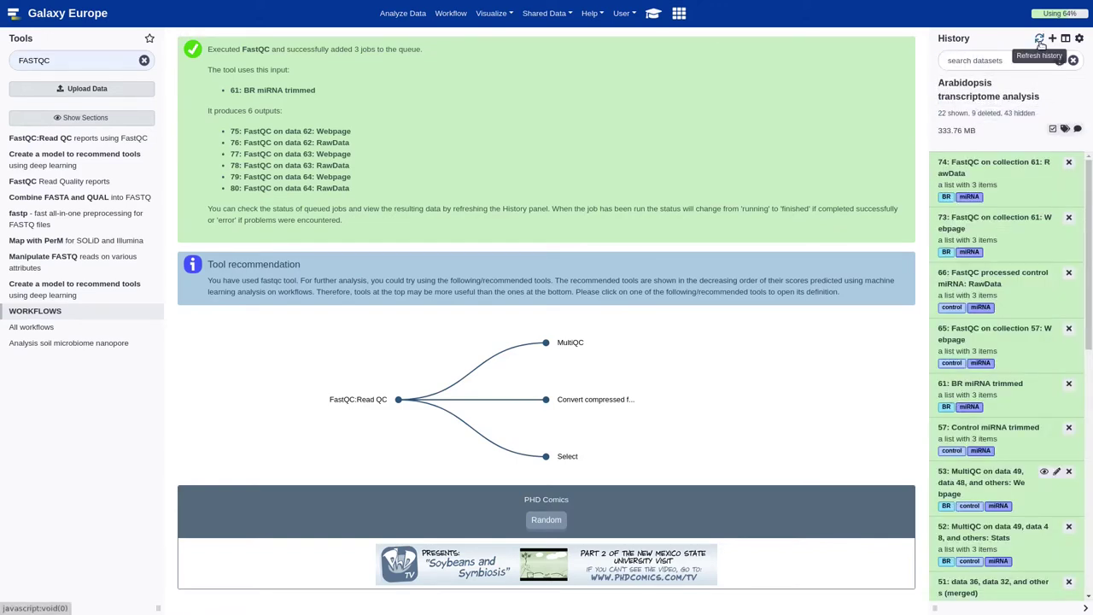
{"action": "left_click", "coordinate": [1039, 40]}
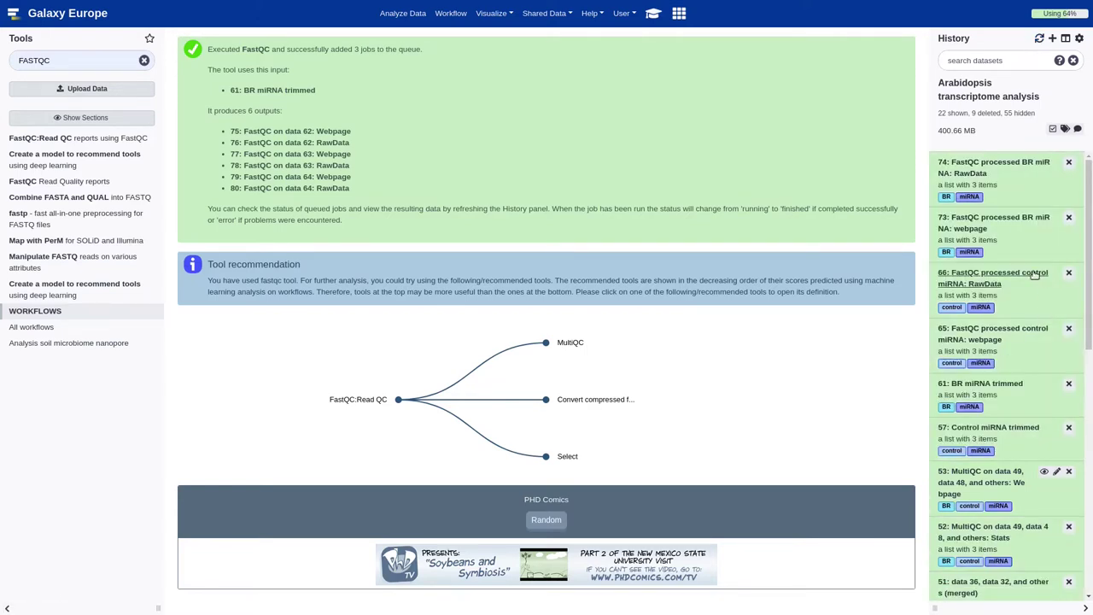
Step: Open Merge Collections from the tutorial and merge the FastQC processed BR miRNA: RawData collection with FastQC processed control miRNA: RawData
{"action": "left_click", "coordinate": [653, 13]}
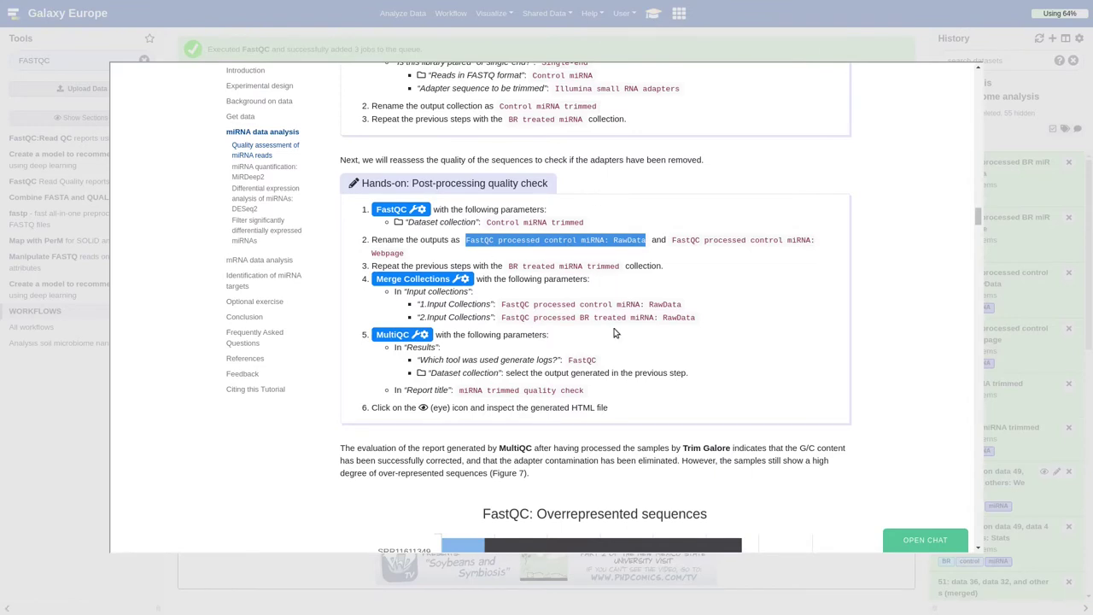
{"action": "left_click", "coordinate": [572, 359]}
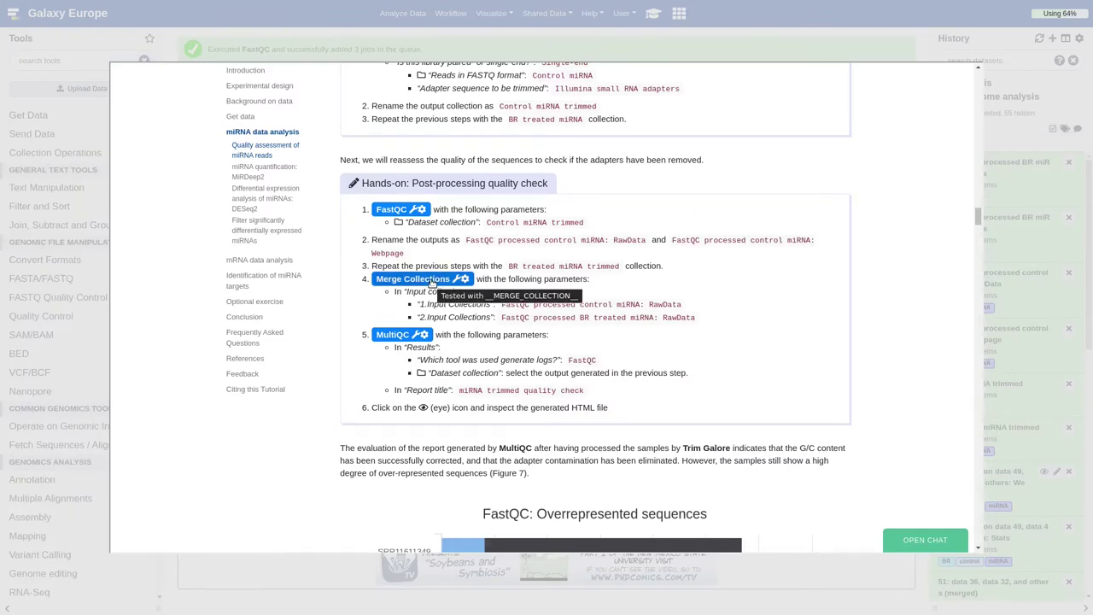
{"action": "left_click", "coordinate": [433, 284]}
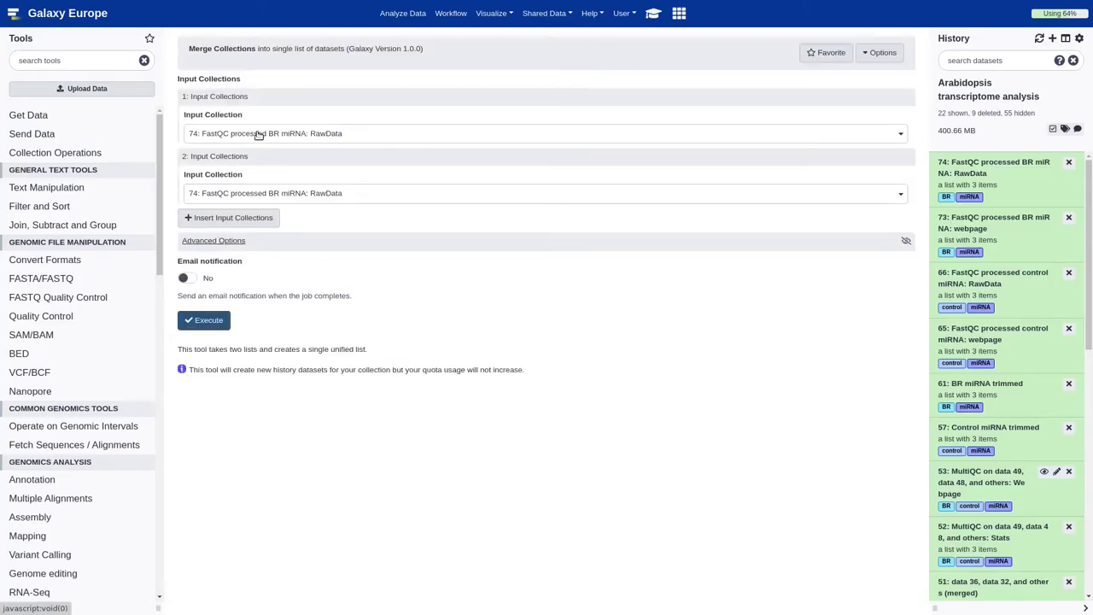
{"action": "left_click", "coordinate": [307, 194]}
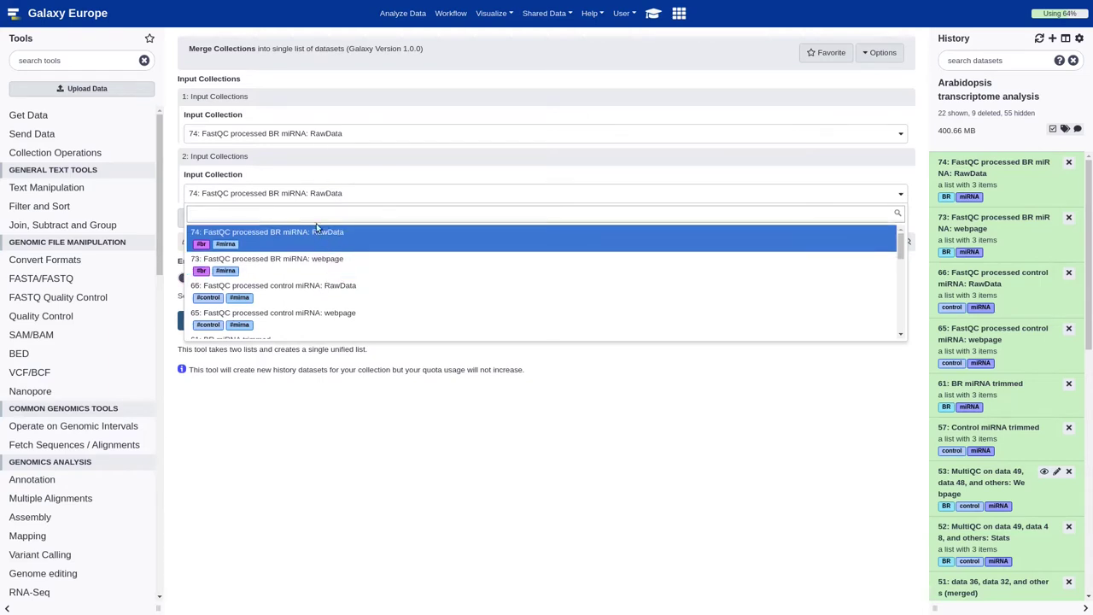
{"action": "left_click", "coordinate": [336, 291]}
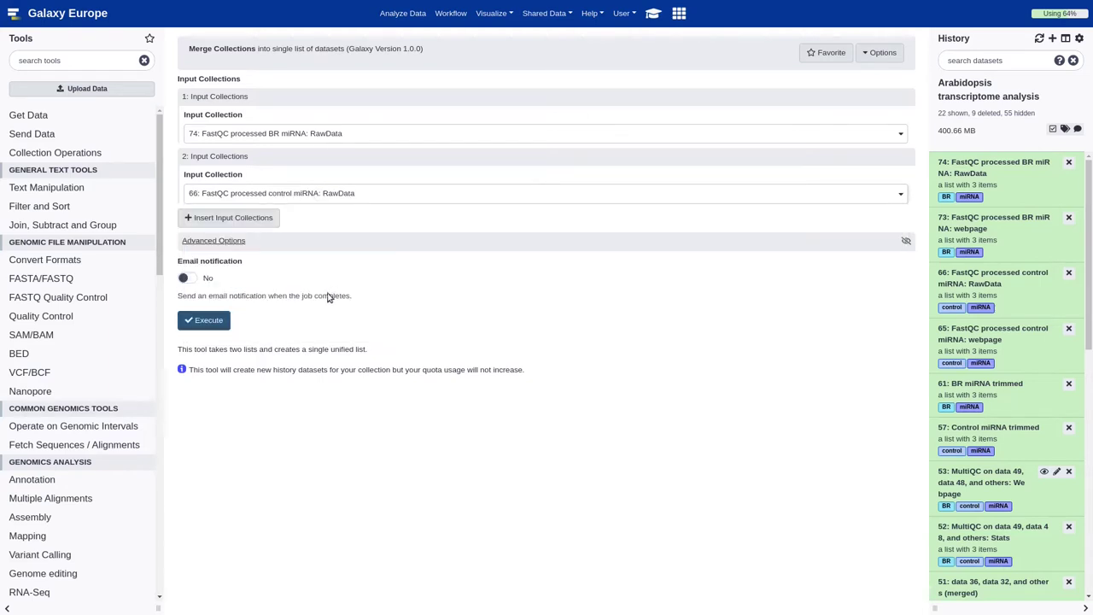
{"action": "left_click", "coordinate": [210, 321]}
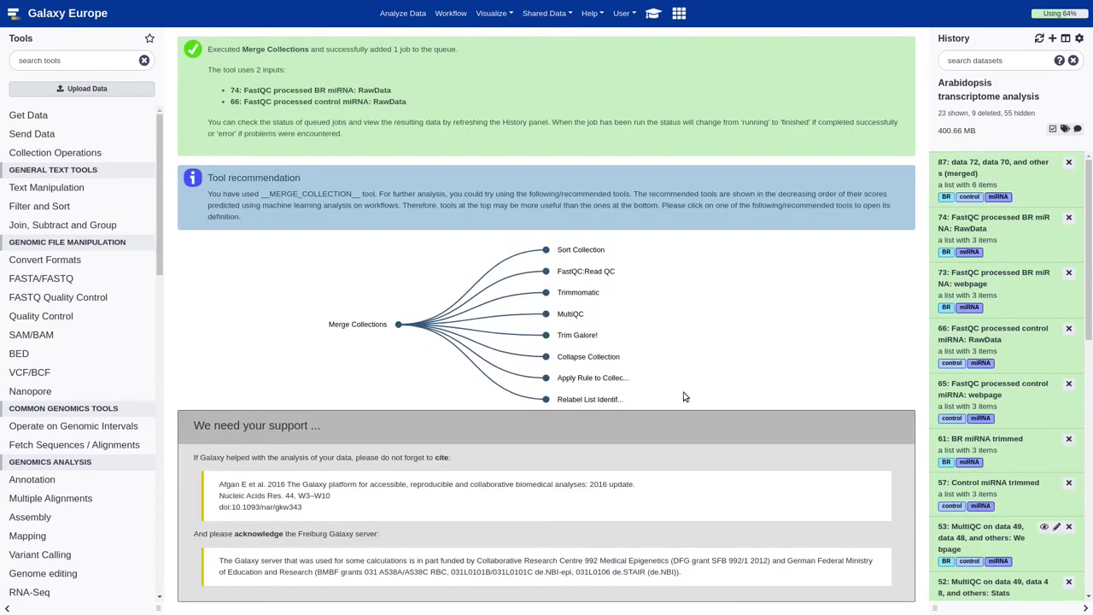
Step: Search the tools for MultiQC and open its form for aggregating results into a single report
{"action": "left_click", "coordinate": [107, 65]}
{"action": "type", "text": "Multi"}
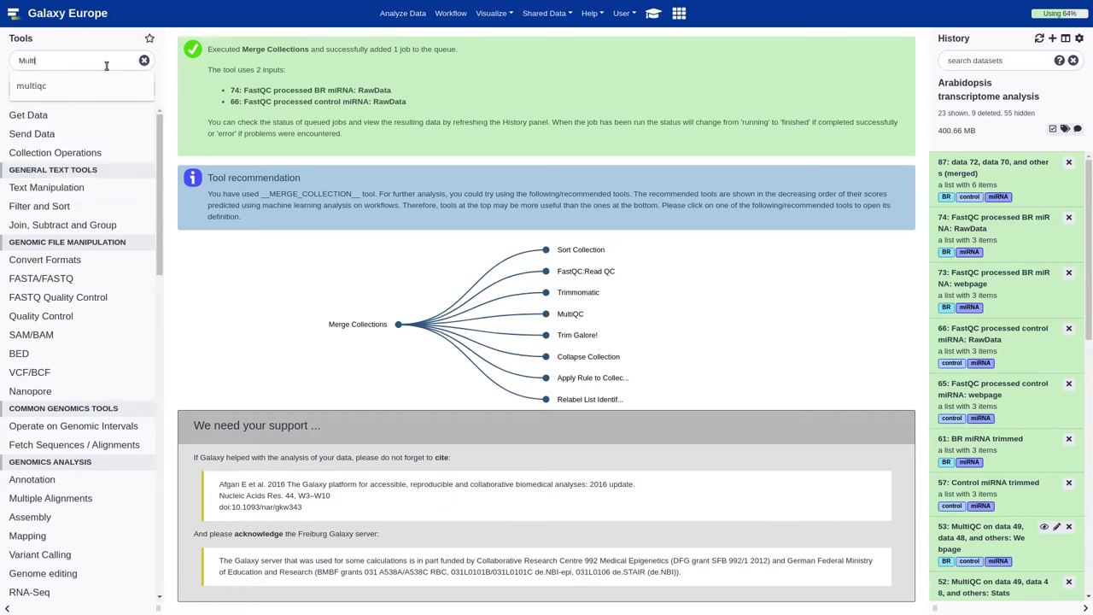
{"action": "type", "text": "qc"}
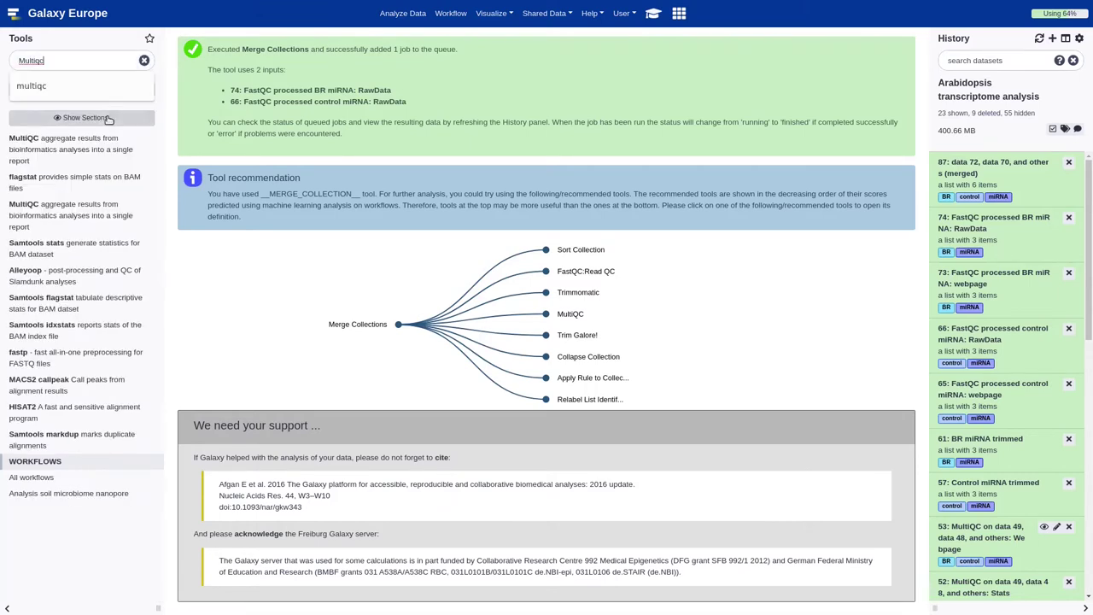
{"action": "left_click", "coordinate": [88, 150]}
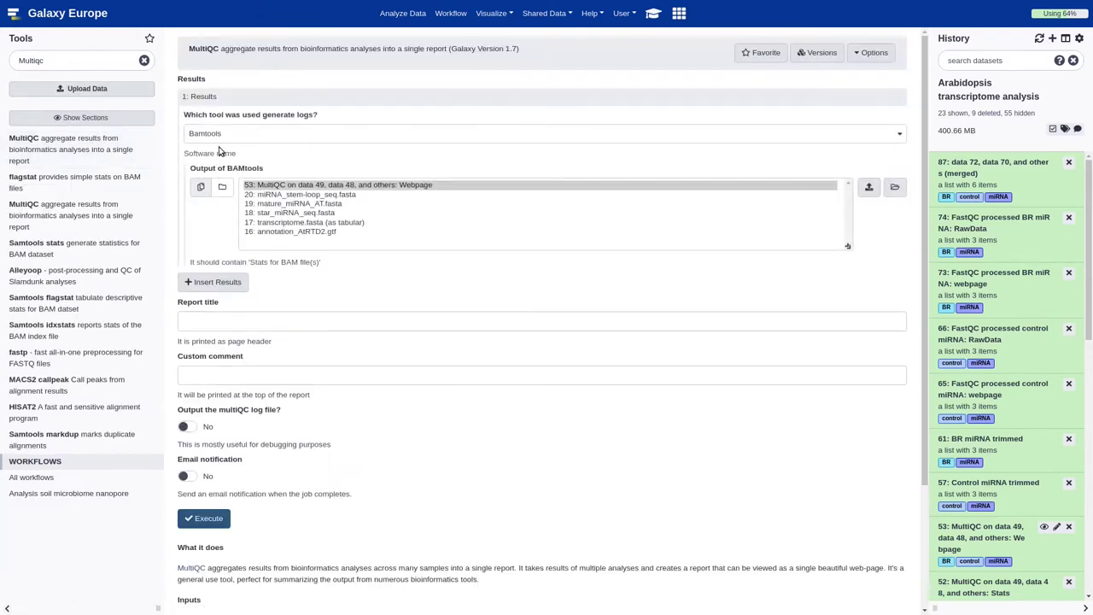
Step: Set FastQC as the tool that generated the logs and choose merged collection 87 as the raw data FastQC output
{"action": "left_click", "coordinate": [232, 140]}
{"action": "type", "text": "fastqc"}
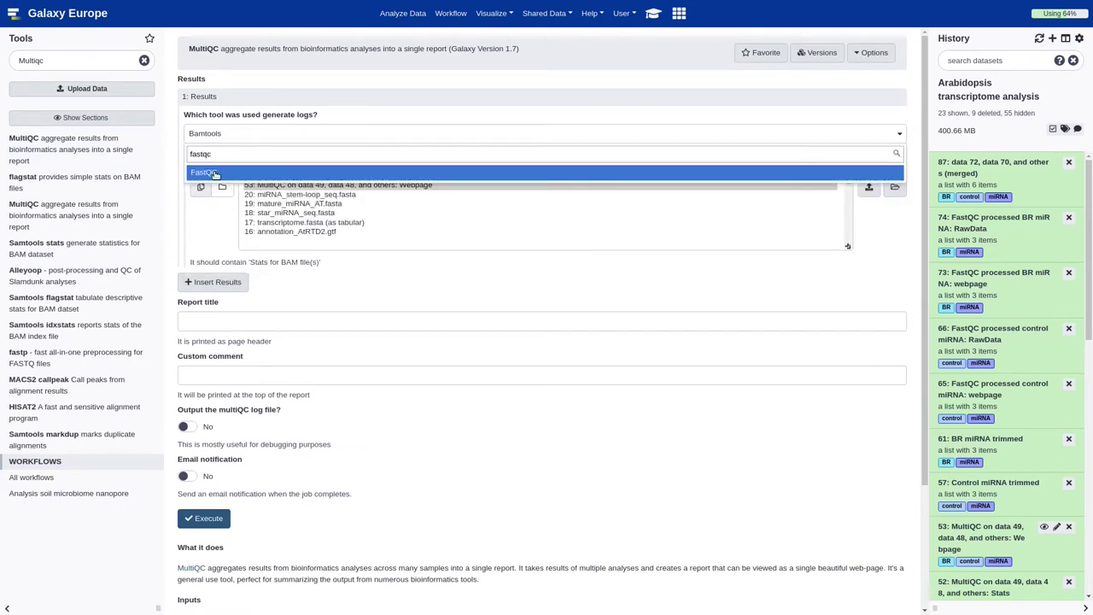
{"action": "left_click", "coordinate": [215, 173]}
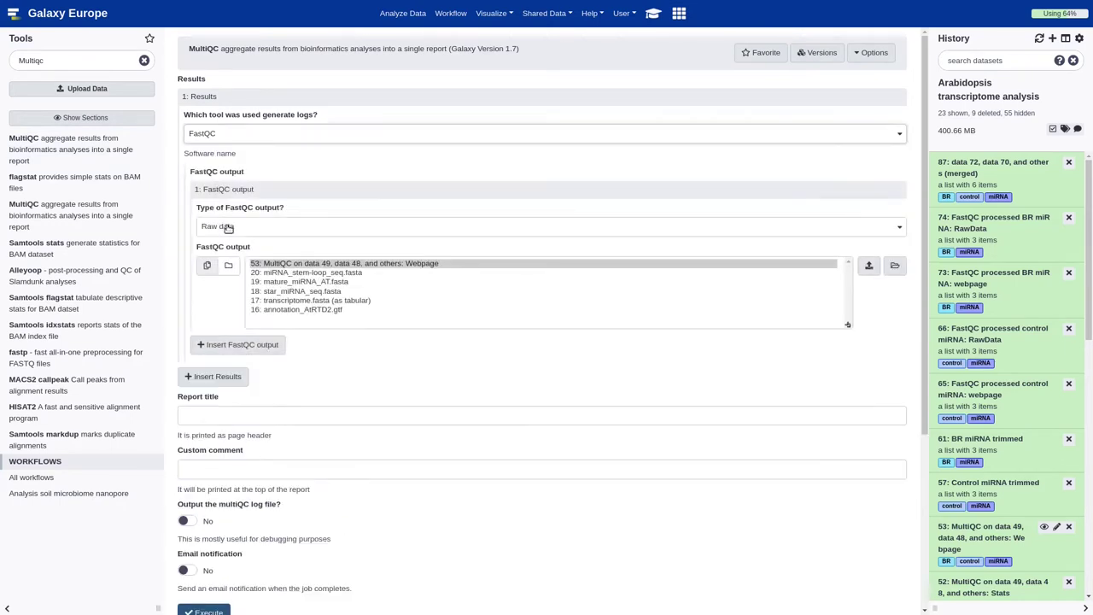
{"action": "left_click", "coordinate": [228, 265]}
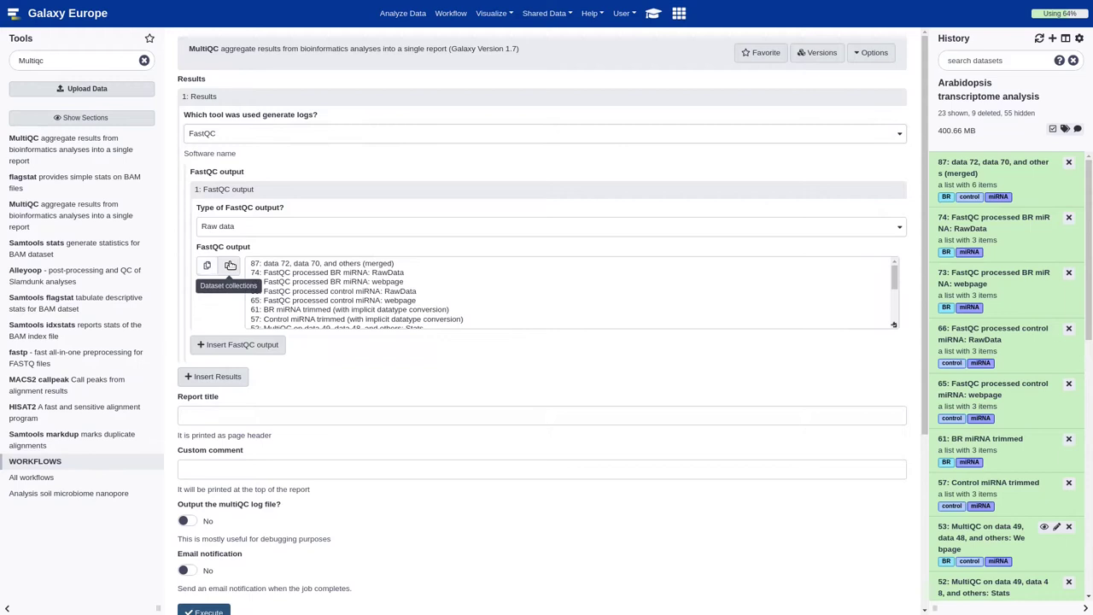
{"action": "left_click", "coordinate": [294, 265]}
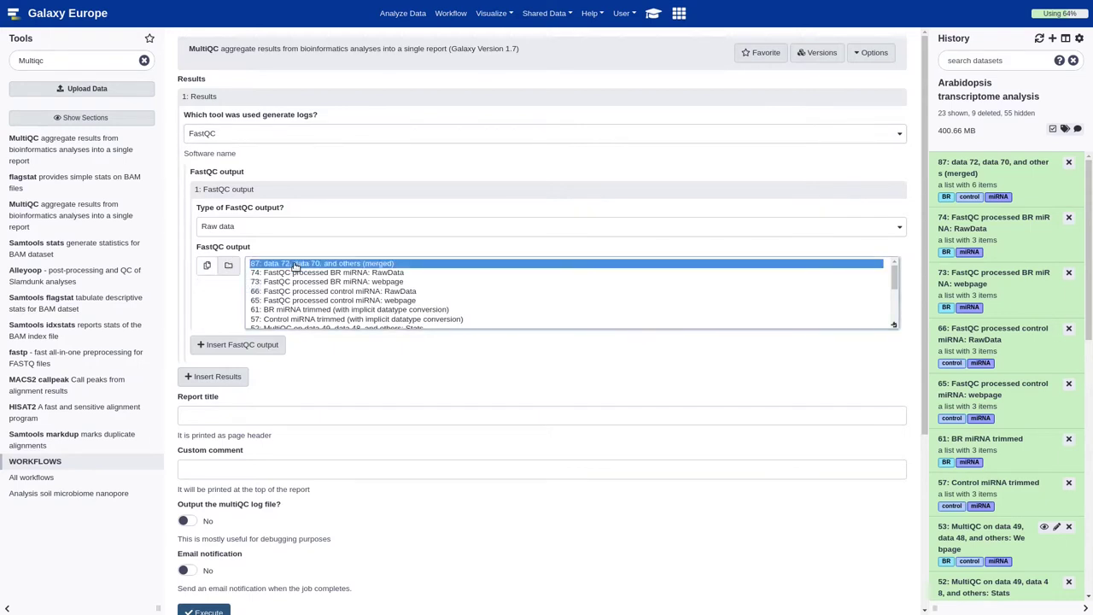
Step: Title the MultiQC report "BR processed QC" and run the tool
{"action": "left_click", "coordinate": [378, 414]}
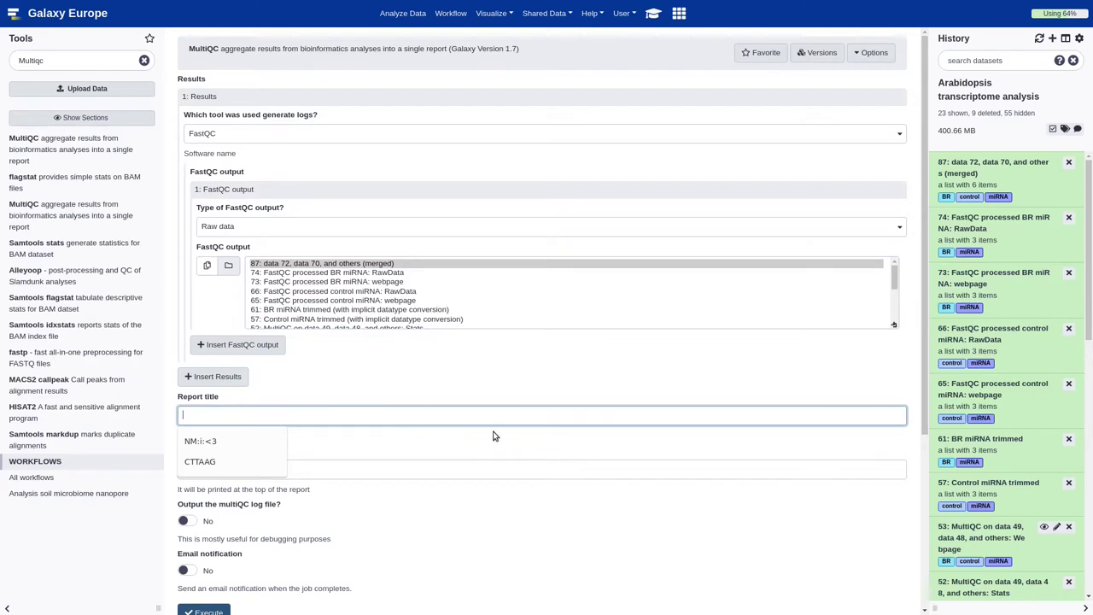
{"action": "type", "text": "BR"}
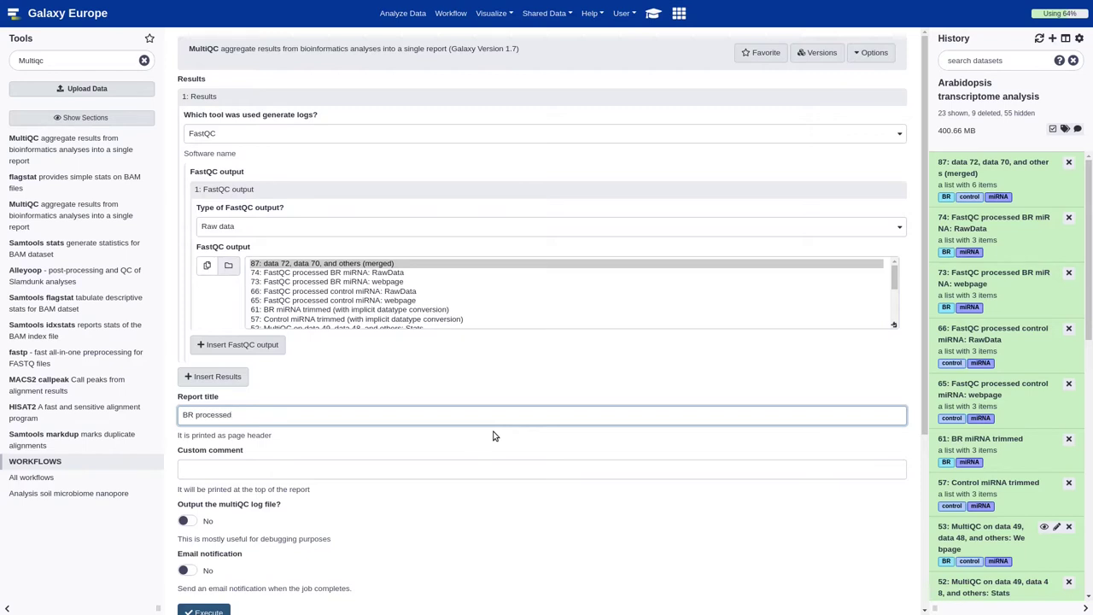
{"action": "type", "text": "processed"}
{"action": "left_click", "coordinate": [218, 609]}
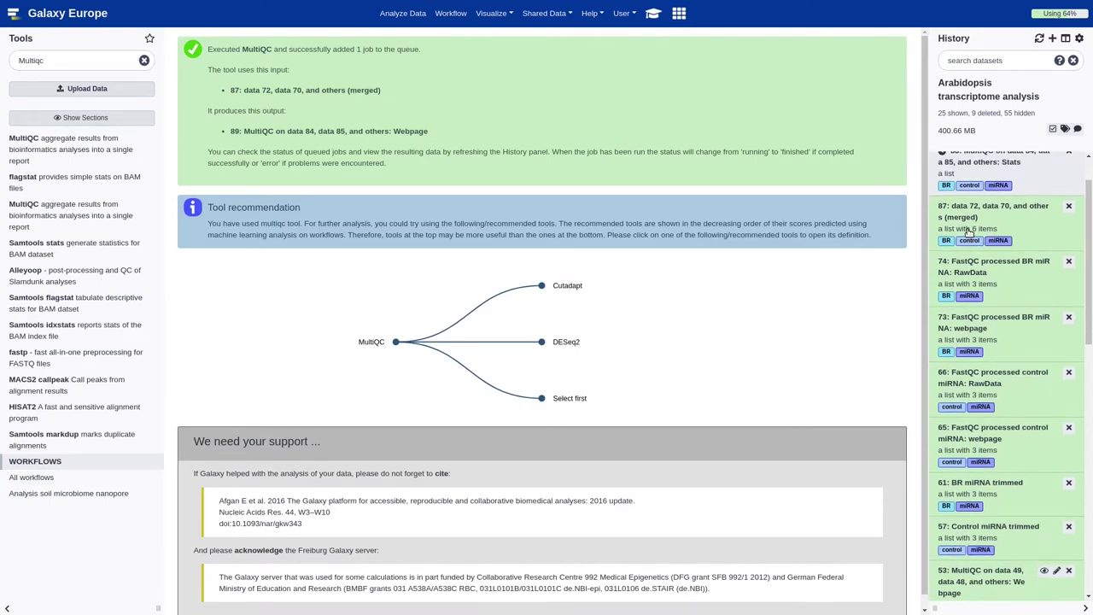
Step: Check the tutorial's post-processing quality check instructions for inspecting the report, then return to the history
{"action": "left_click", "coordinate": [654, 15]}
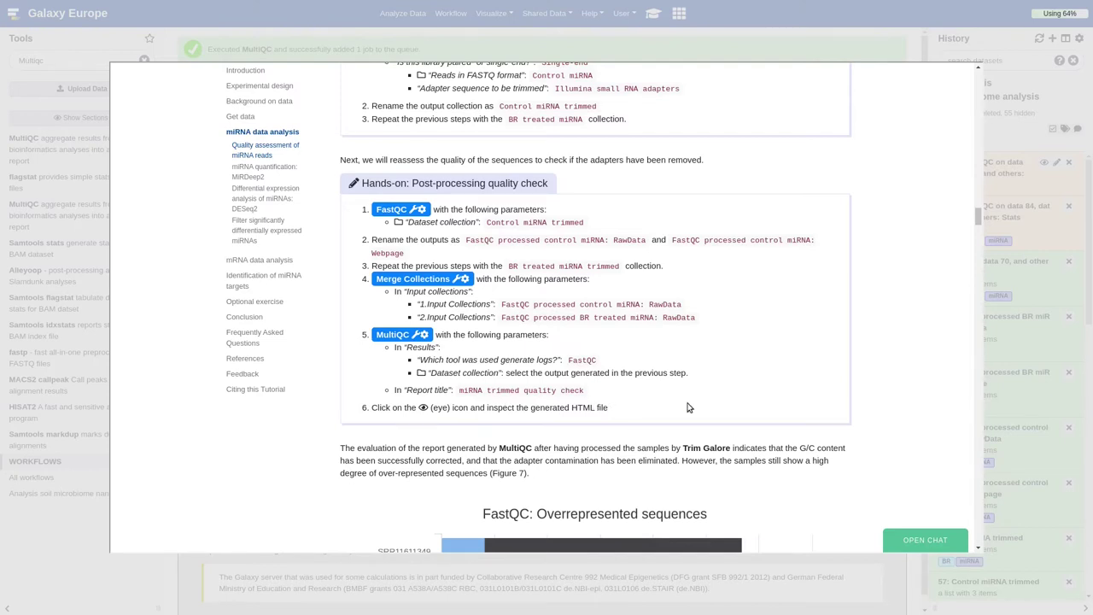
{"action": "scroll", "coordinate": [689, 408], "scroll_direction": "down", "scroll_amount": 1}
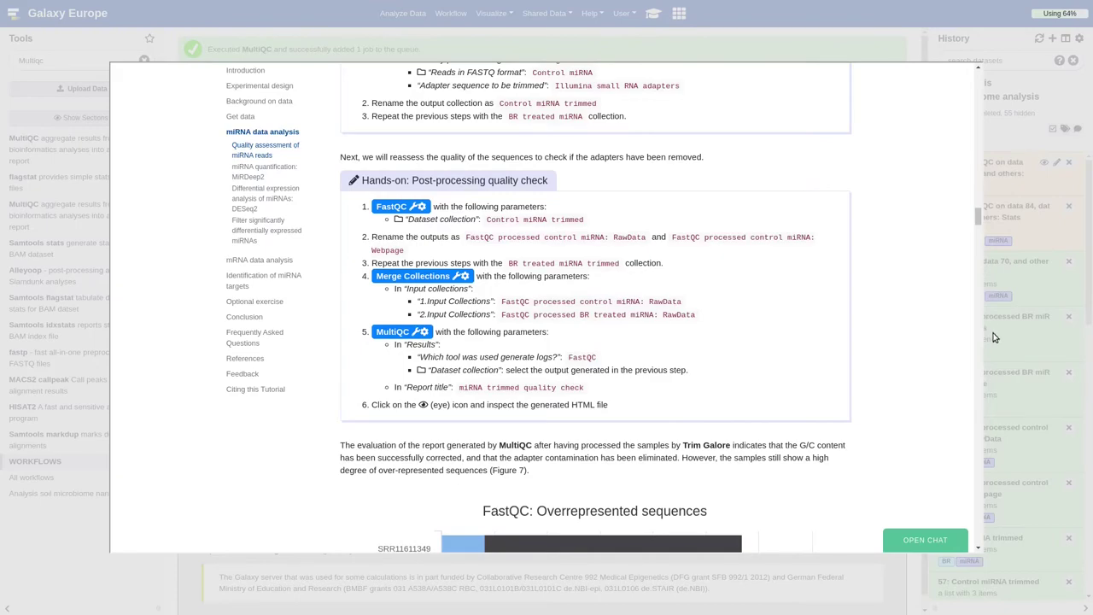
{"action": "left_click", "coordinate": [993, 337]}
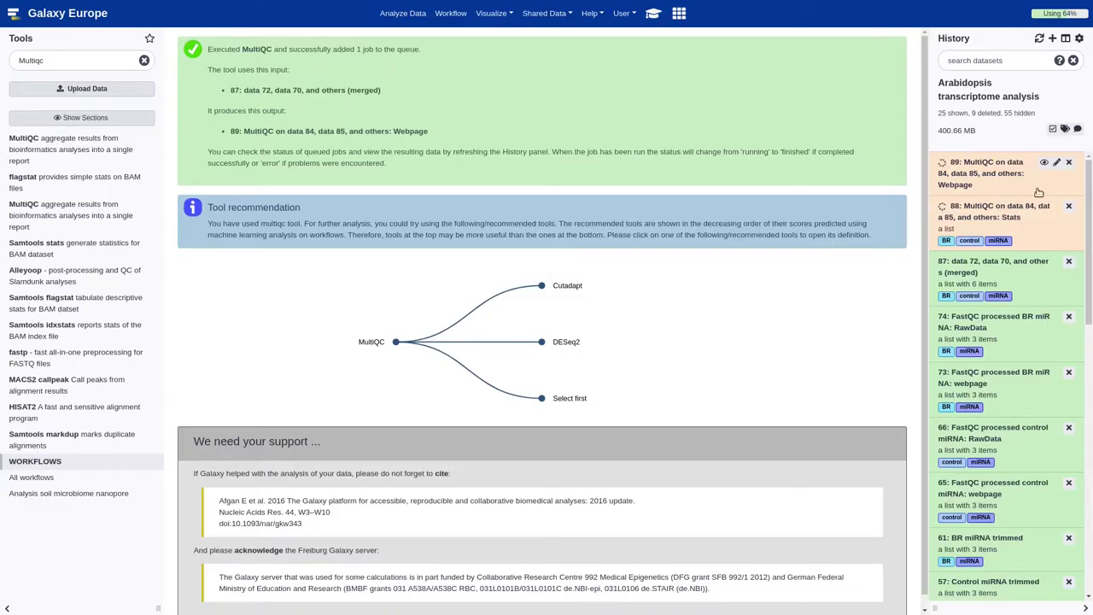
Step: Enable the Scratchbook and open the MultiQC webpage reports 53 and 89 in separate windows
{"action": "left_click", "coordinate": [678, 13]}
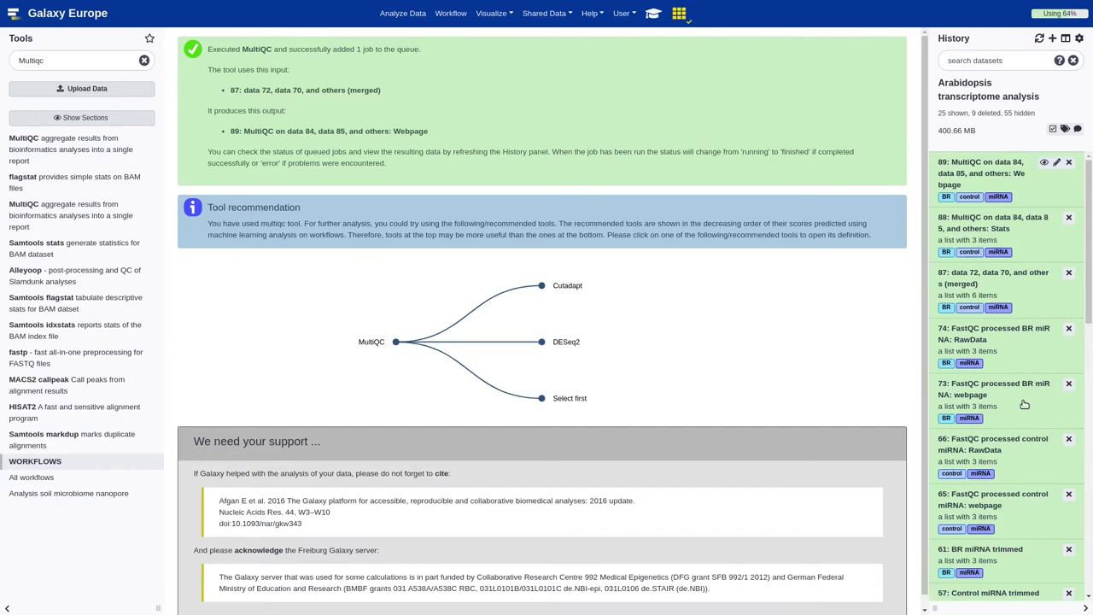
{"action": "scroll", "coordinate": [1023, 405], "scroll_direction": "down", "scroll_amount": 3}
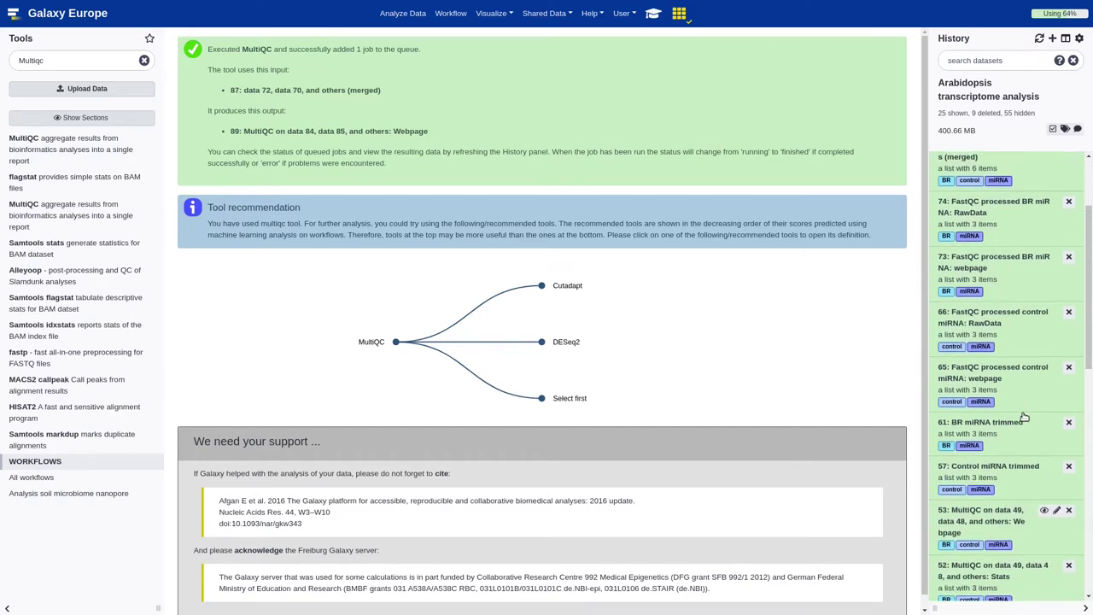
{"action": "scroll", "coordinate": [1024, 416], "scroll_direction": "down", "scroll_amount": 1}
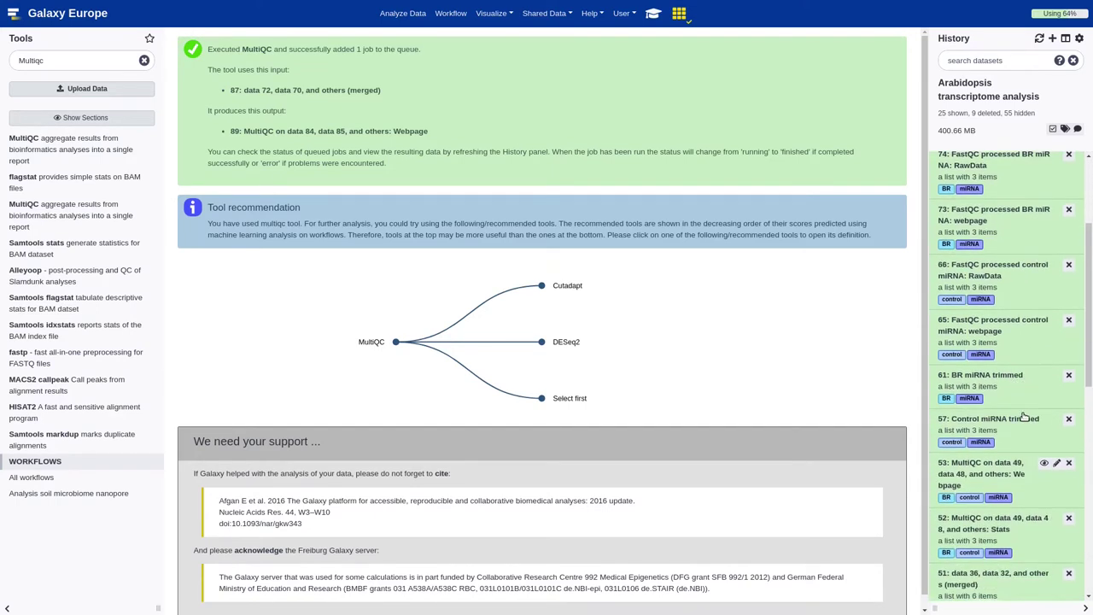
{"action": "left_click", "coordinate": [1042, 463]}
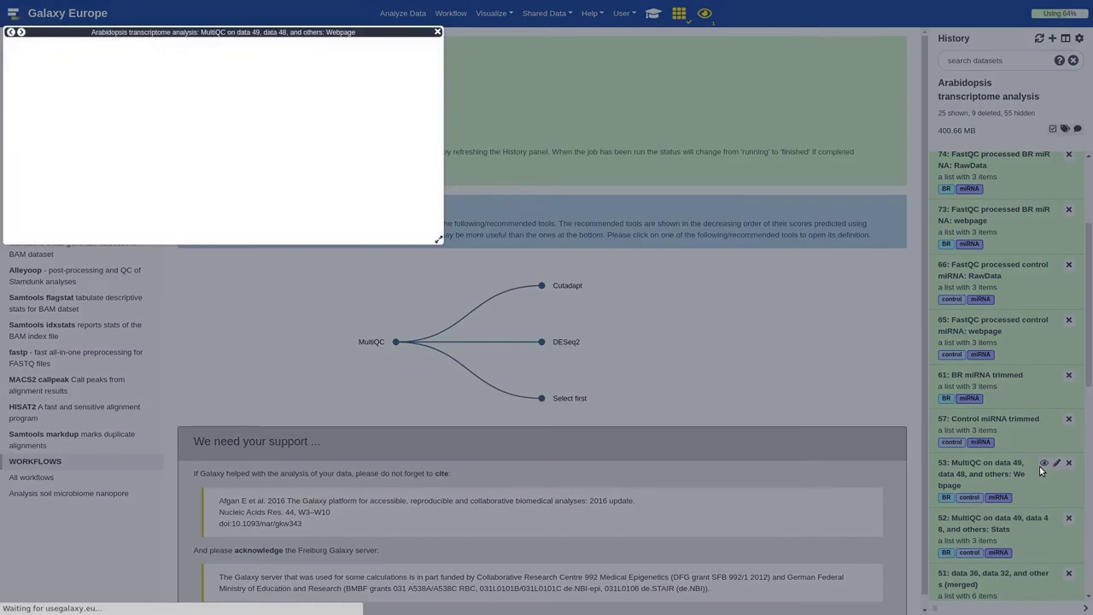
{"action": "left_click", "coordinate": [1003, 398]}
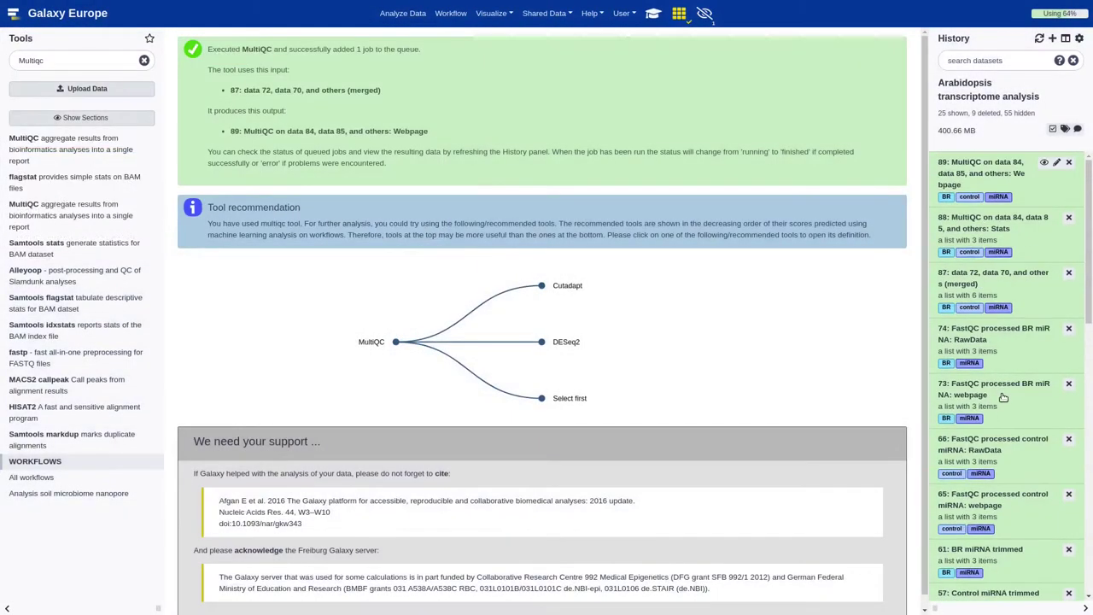
{"action": "left_click", "coordinate": [1042, 163]}
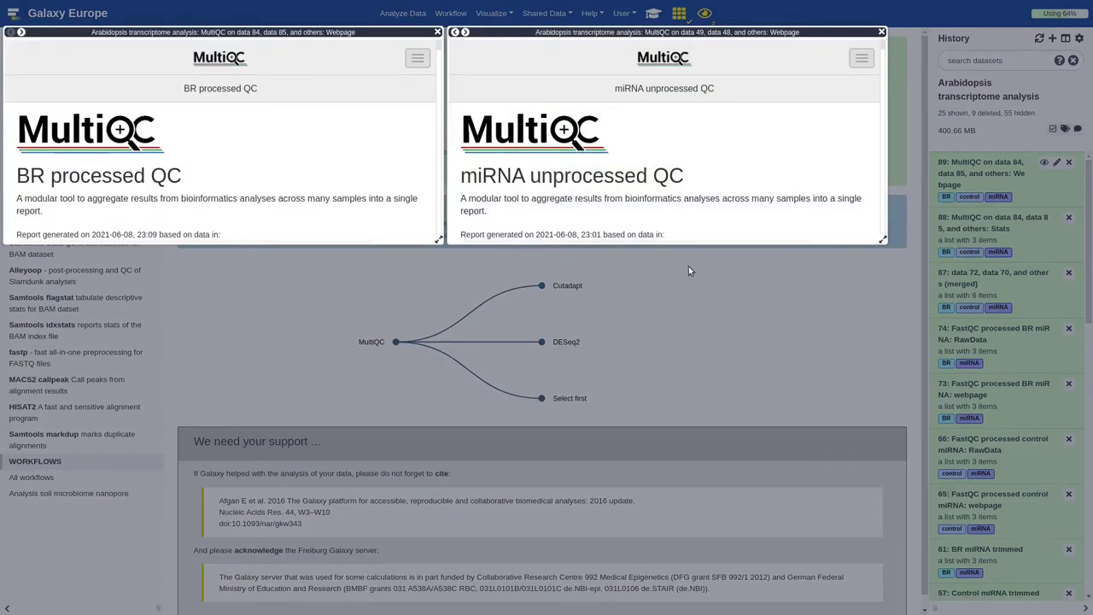
Step: Enlarge both MultiQC report windows and compare the FastQC sequence counts of the processed and unprocessed samples
{"action": "left_click_drag", "start_coordinate": [879, 241], "coordinate": [1030, 609]}
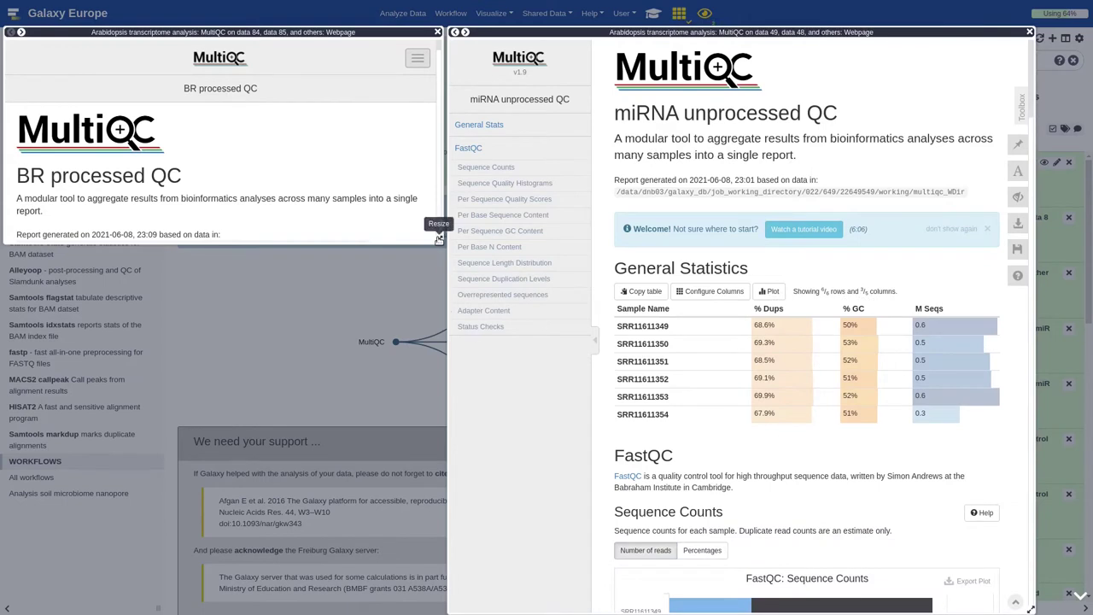
{"action": "left_click_drag", "start_coordinate": [437, 239], "coordinate": [435, 606]}
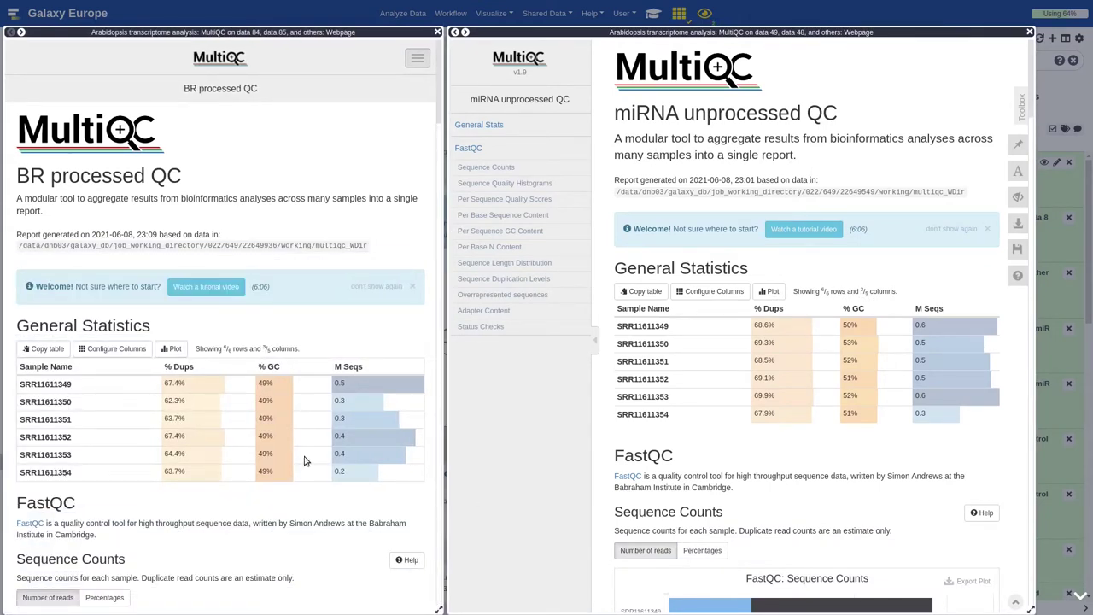
{"action": "scroll", "coordinate": [304, 458], "scroll_direction": "down", "scroll_amount": 5}
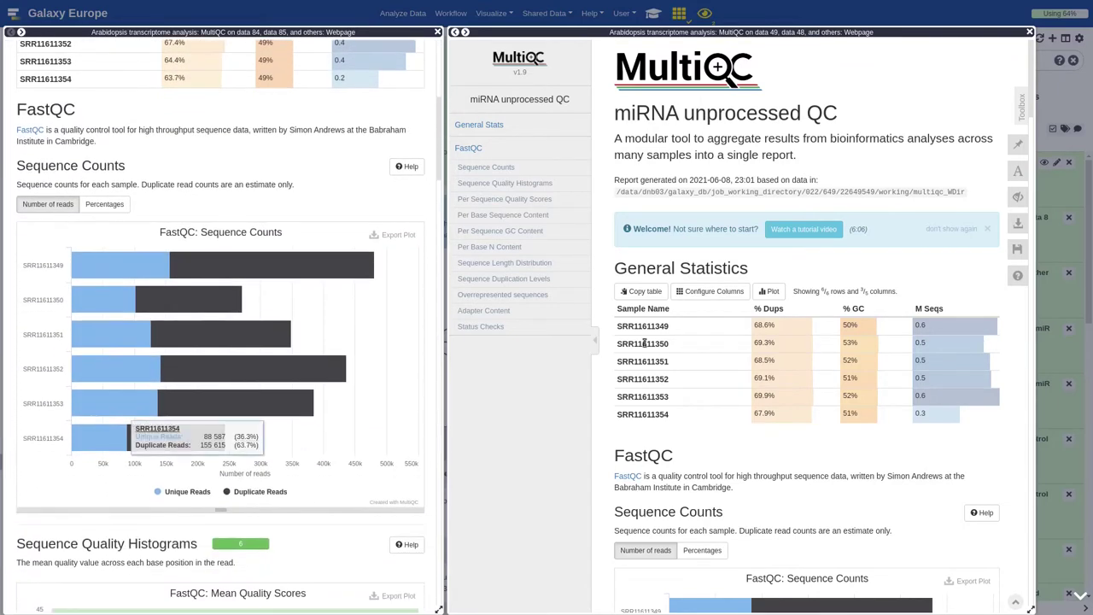
{"action": "scroll", "coordinate": [680, 350], "scroll_direction": "down", "scroll_amount": 1}
{"action": "scroll", "coordinate": [681, 350], "scroll_direction": "down", "scroll_amount": 3}
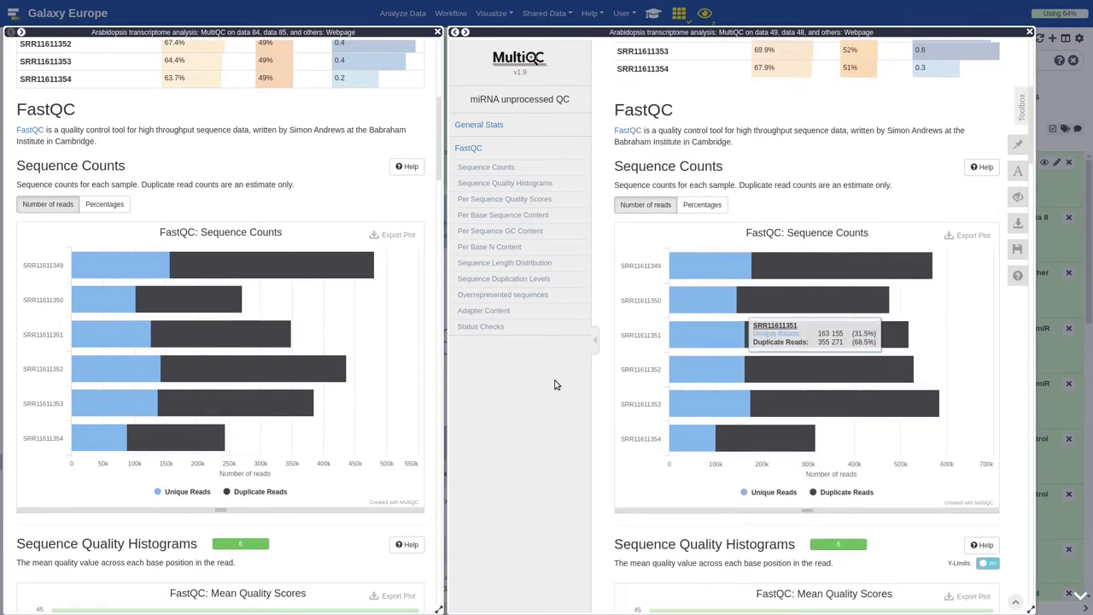
Step: Show the sequence counts as percentages in both MultiQC reports and compare their mean and per sequence quality scores
{"action": "left_click", "coordinate": [104, 204]}
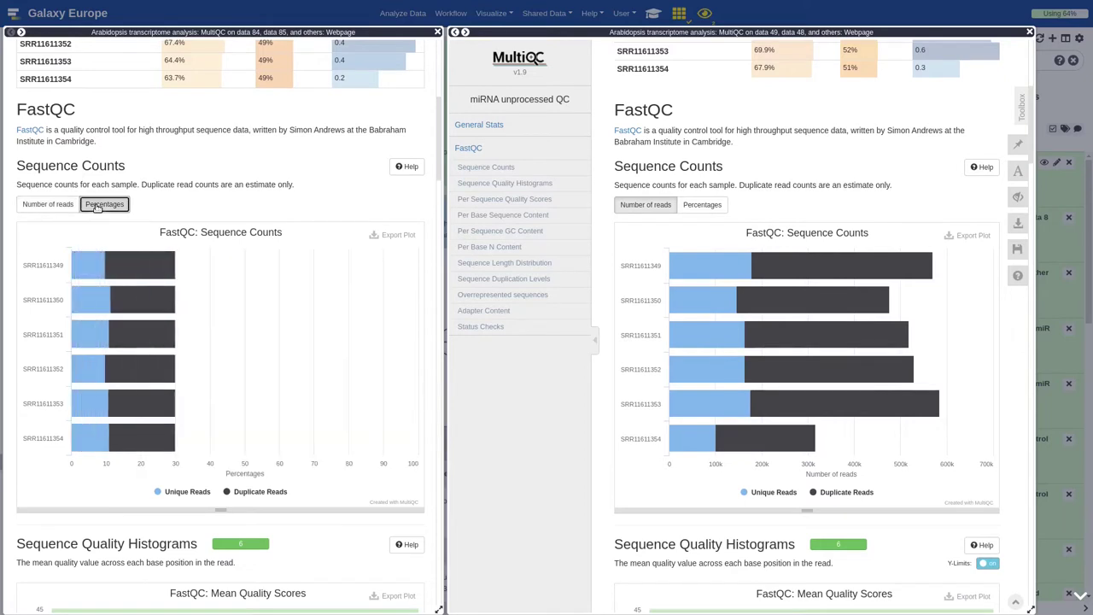
{"action": "left_click", "coordinate": [701, 205]}
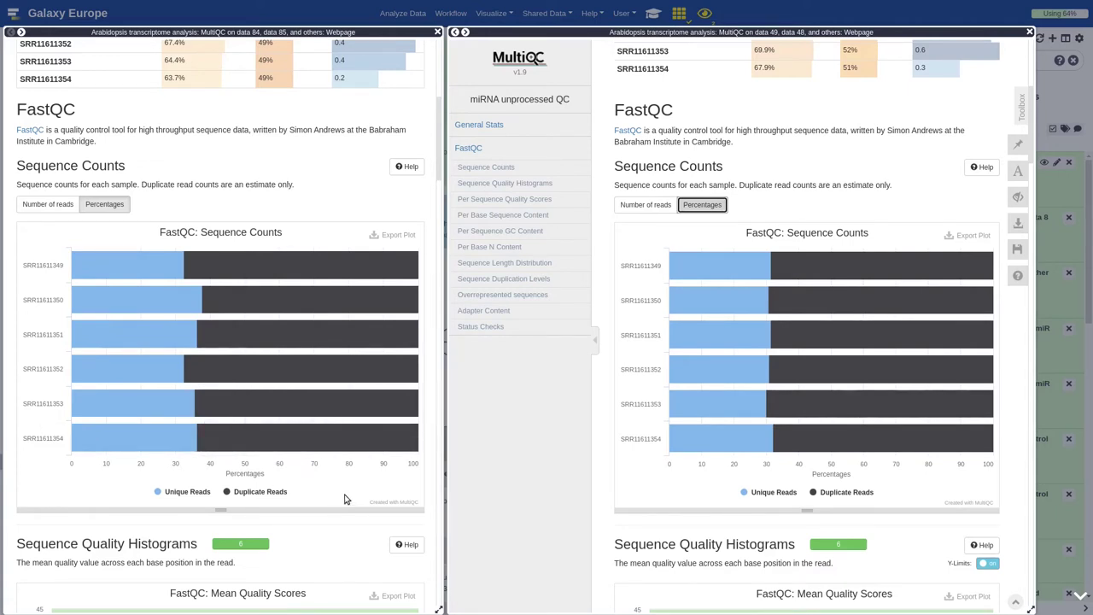
{"action": "scroll", "coordinate": [346, 499], "scroll_direction": "down", "scroll_amount": 5}
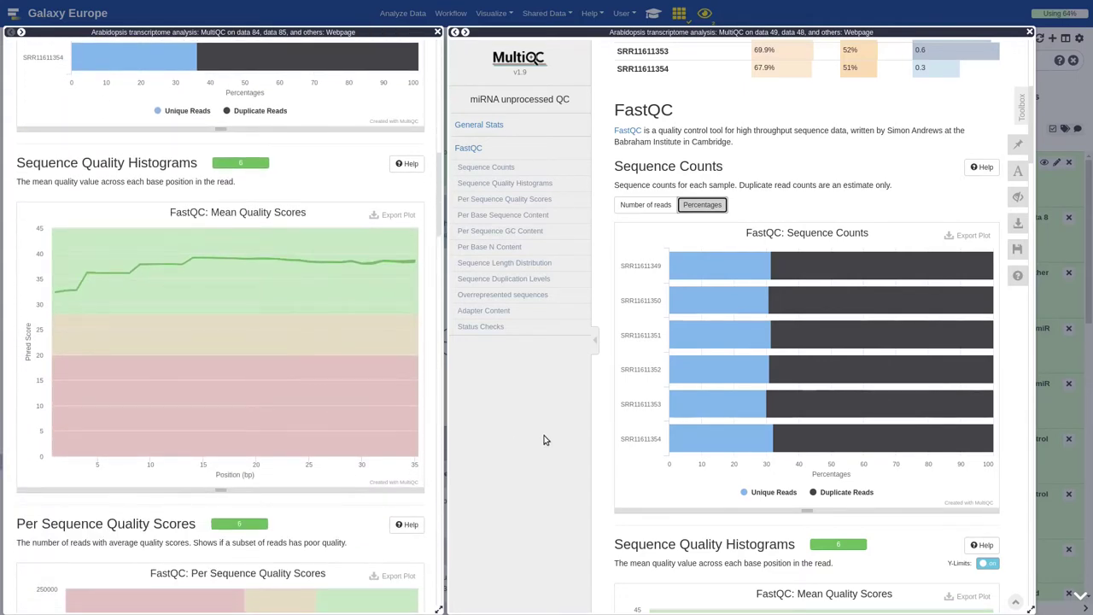
{"action": "scroll", "coordinate": [546, 442], "scroll_direction": "down", "scroll_amount": 5}
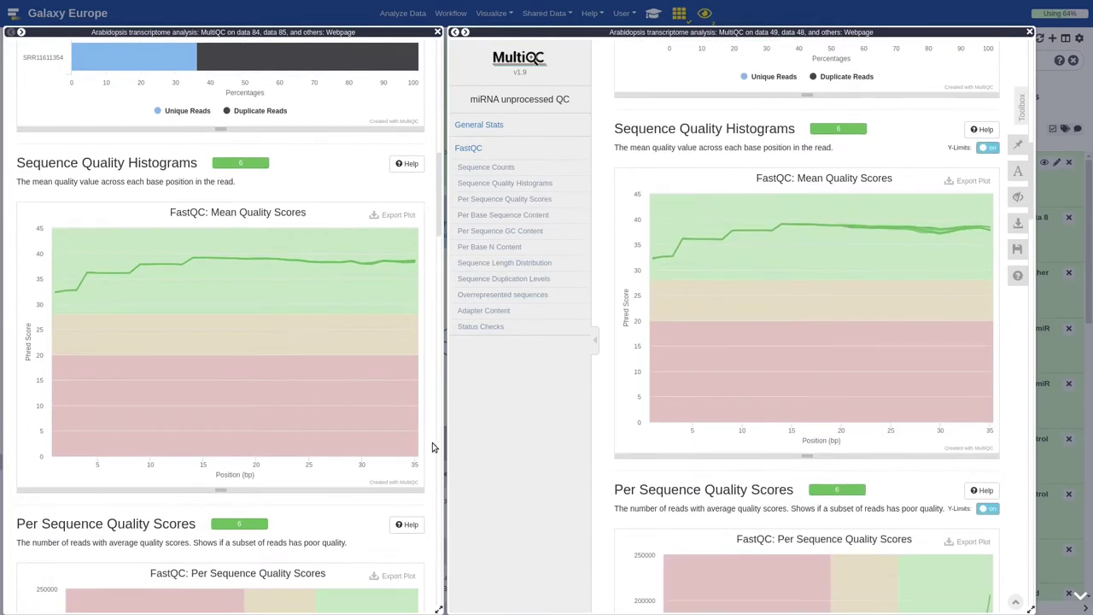
{"action": "scroll", "coordinate": [265, 442], "scroll_direction": "down", "scroll_amount": 5}
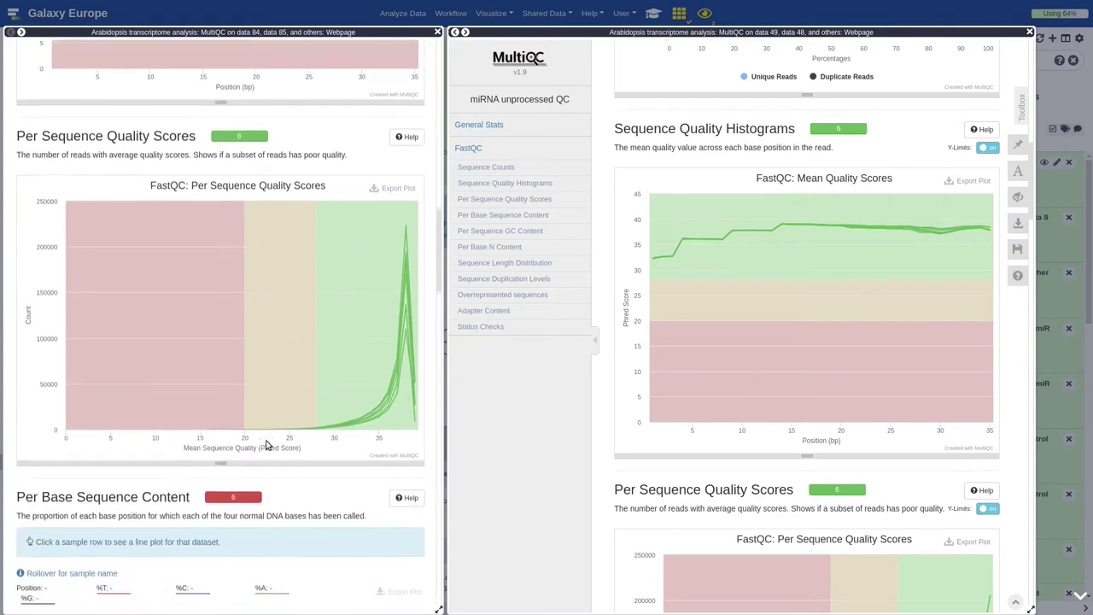
{"action": "scroll", "coordinate": [560, 411], "scroll_direction": "down", "scroll_amount": 5}
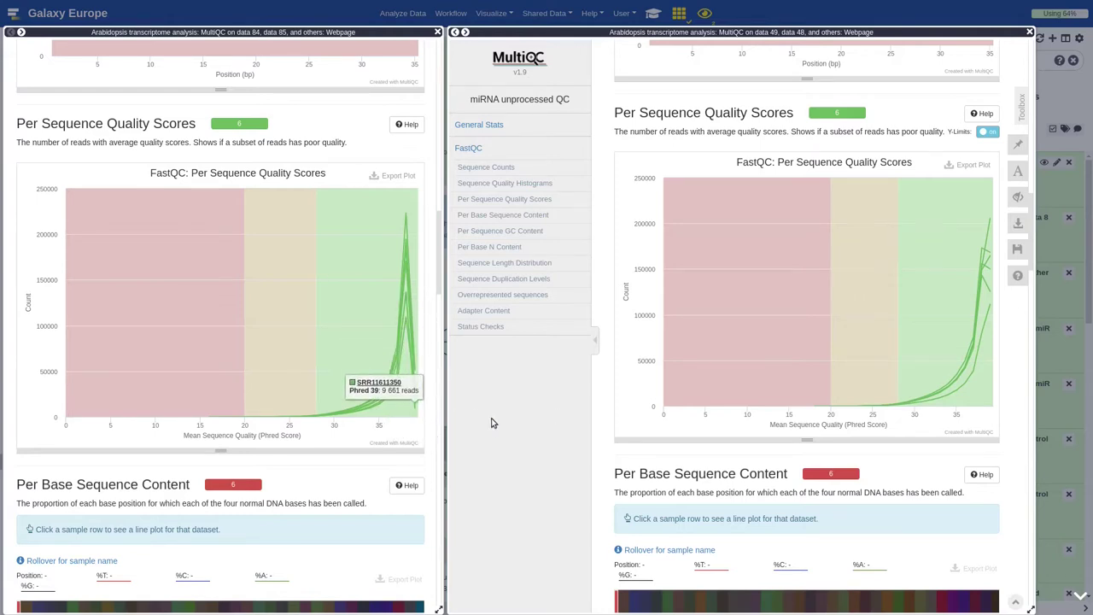
Step: Compare the Per Sequence GC Content plots of the processed and unprocessed reports side by side
{"action": "scroll", "coordinate": [310, 414], "scroll_direction": "down", "scroll_amount": 8}
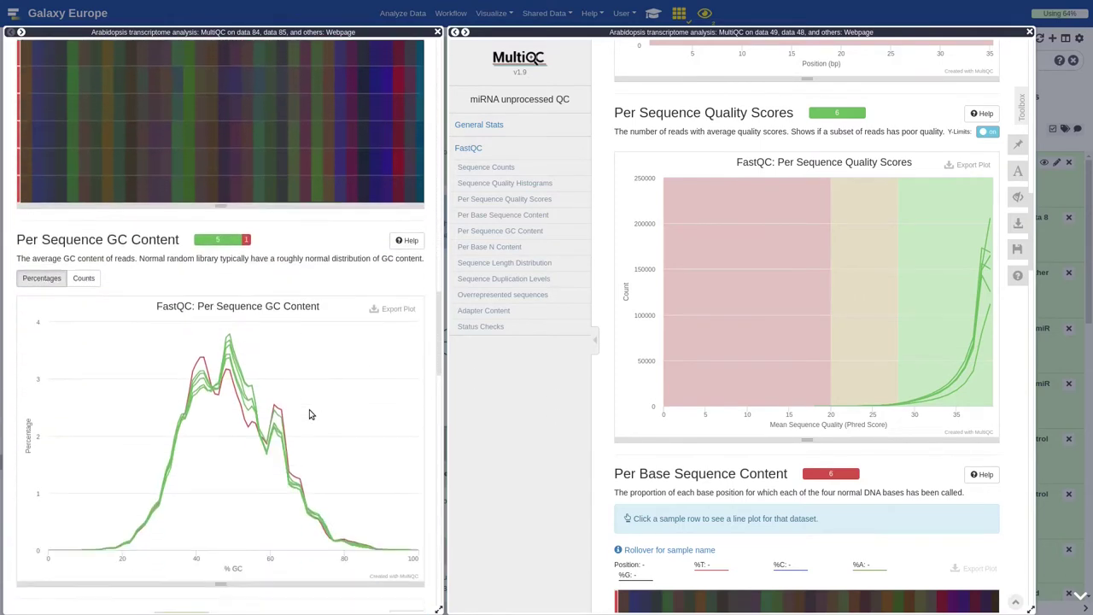
{"action": "scroll", "coordinate": [612, 393], "scroll_direction": "down", "scroll_amount": 10}
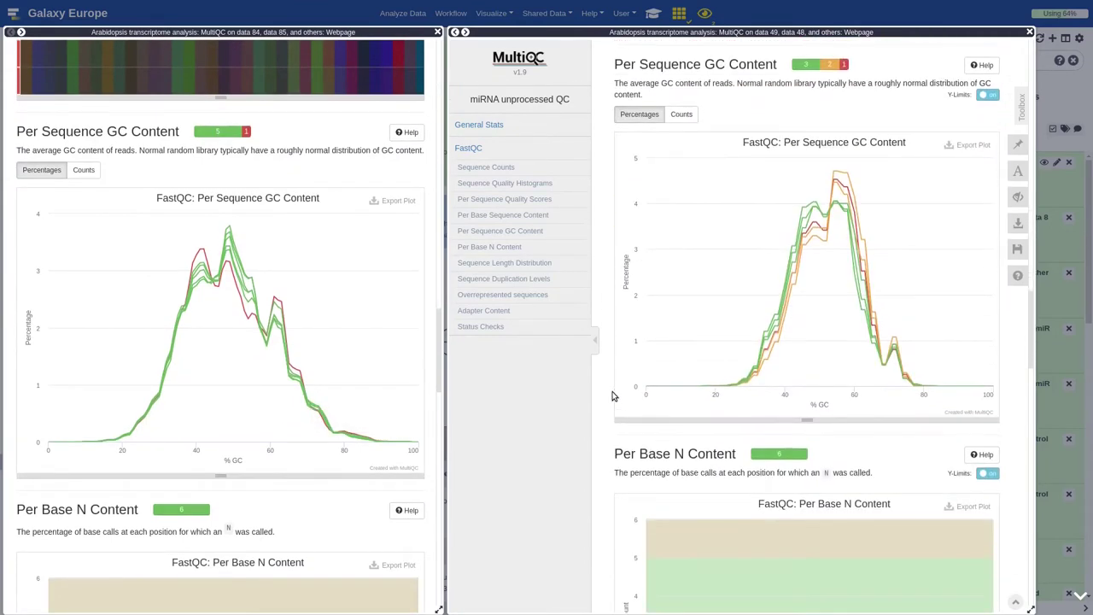
{"action": "scroll", "coordinate": [612, 396], "scroll_direction": "up", "scroll_amount": 1}
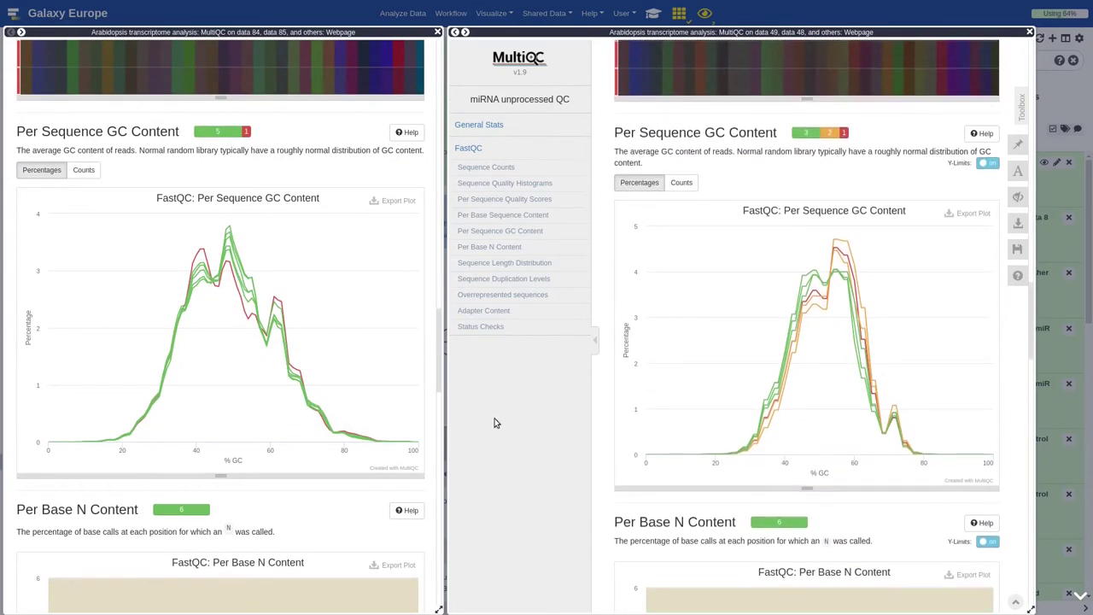
{"action": "mouse_move", "coordinate": [227, 269]}
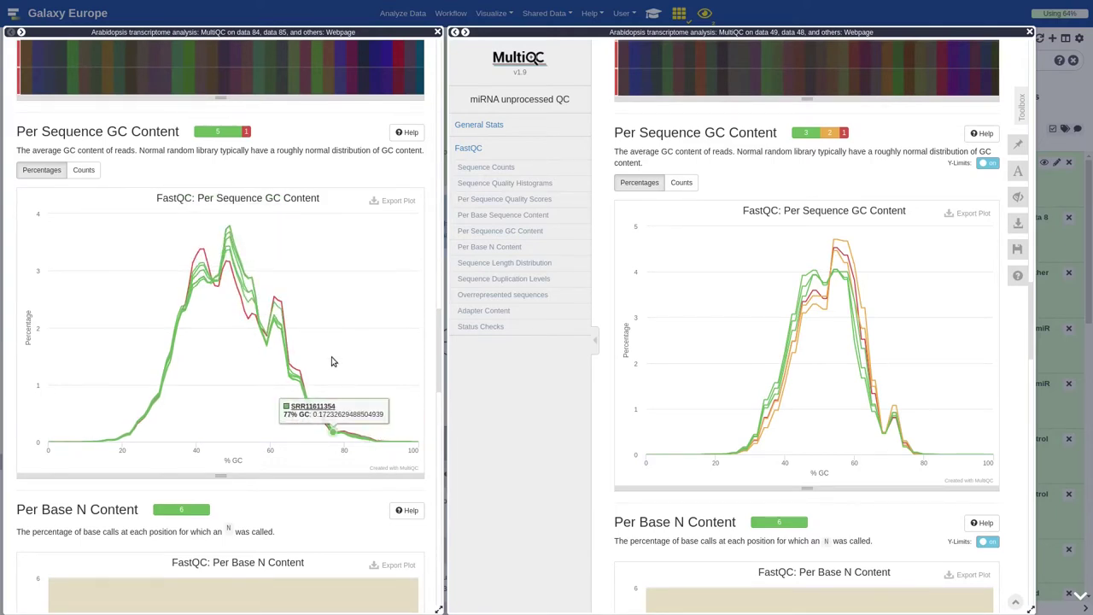
Step: Compare the Per Base N Content and Sequence Length Distribution sections of the two reports
{"action": "scroll", "coordinate": [333, 361], "scroll_direction": "down", "scroll_amount": 5}
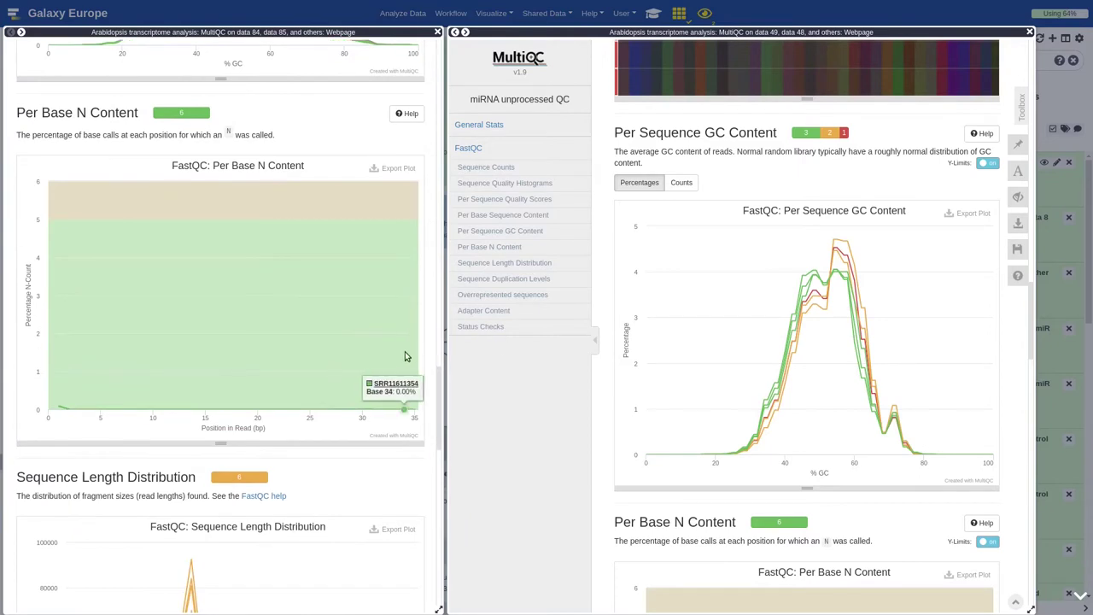
{"action": "scroll", "coordinate": [360, 367], "scroll_direction": "down", "scroll_amount": 4}
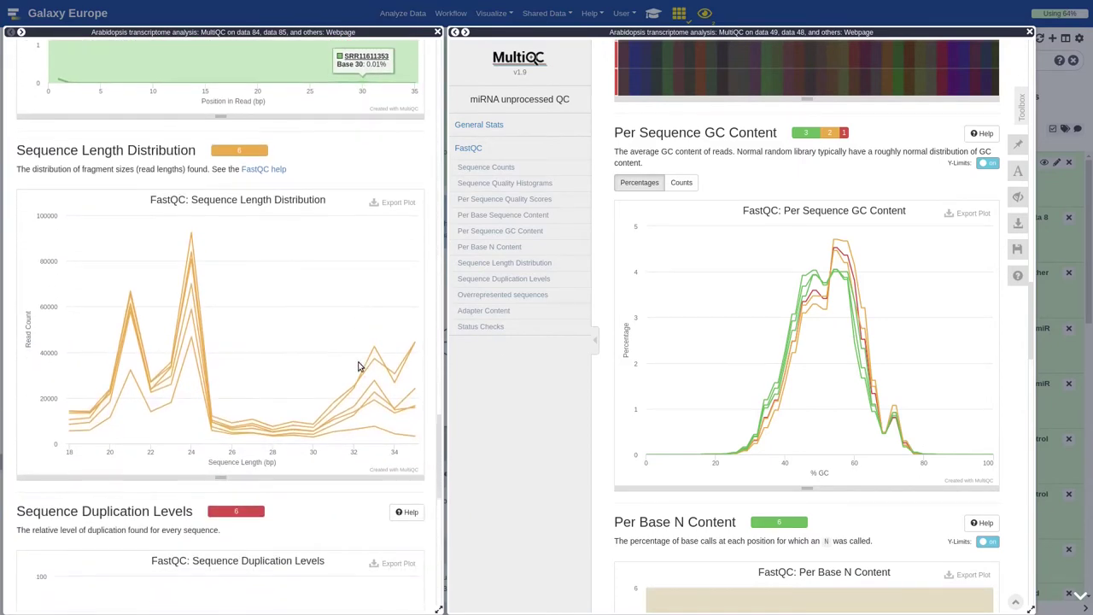
{"action": "scroll", "coordinate": [661, 339], "scroll_direction": "down", "scroll_amount": 4}
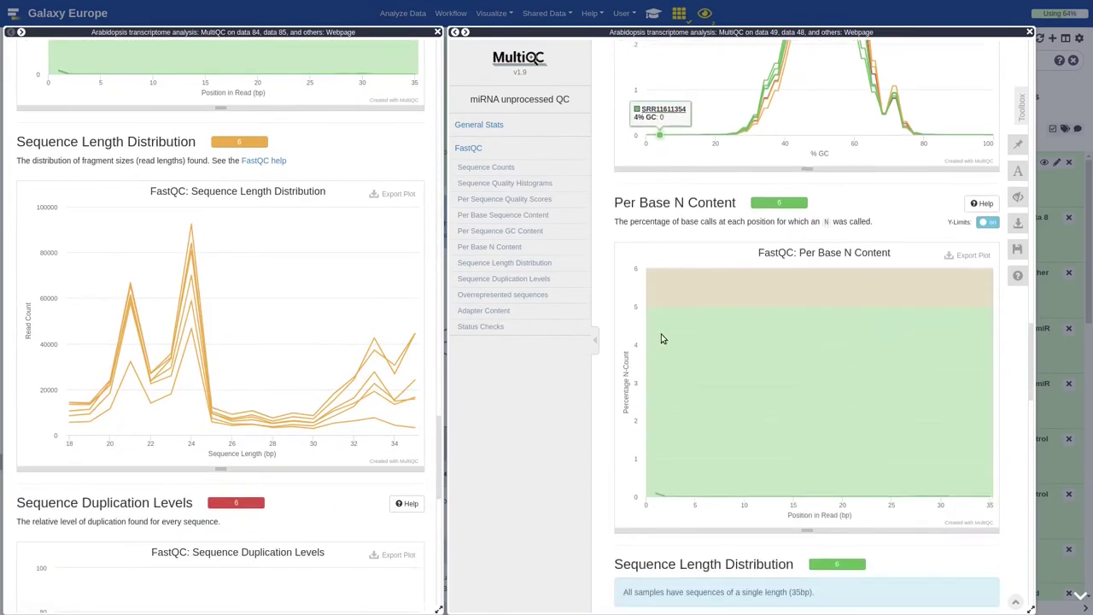
{"action": "scroll", "coordinate": [661, 338], "scroll_direction": "down", "scroll_amount": 9}
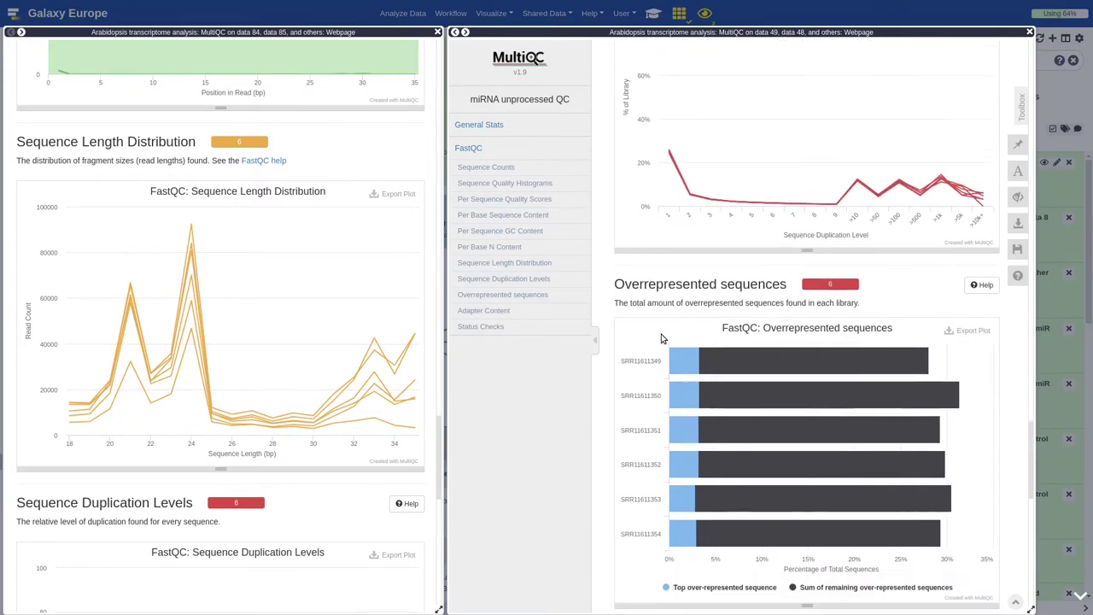
{"action": "scroll", "coordinate": [660, 339], "scroll_direction": "up", "scroll_amount": 4}
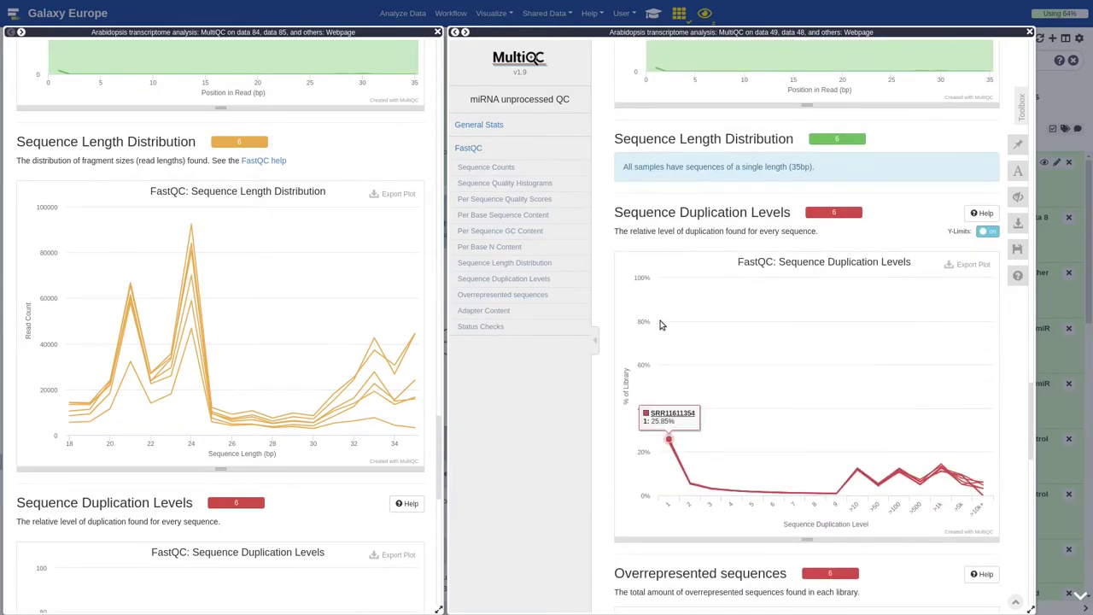
{"action": "scroll", "coordinate": [659, 303], "scroll_direction": "up", "scroll_amount": 1}
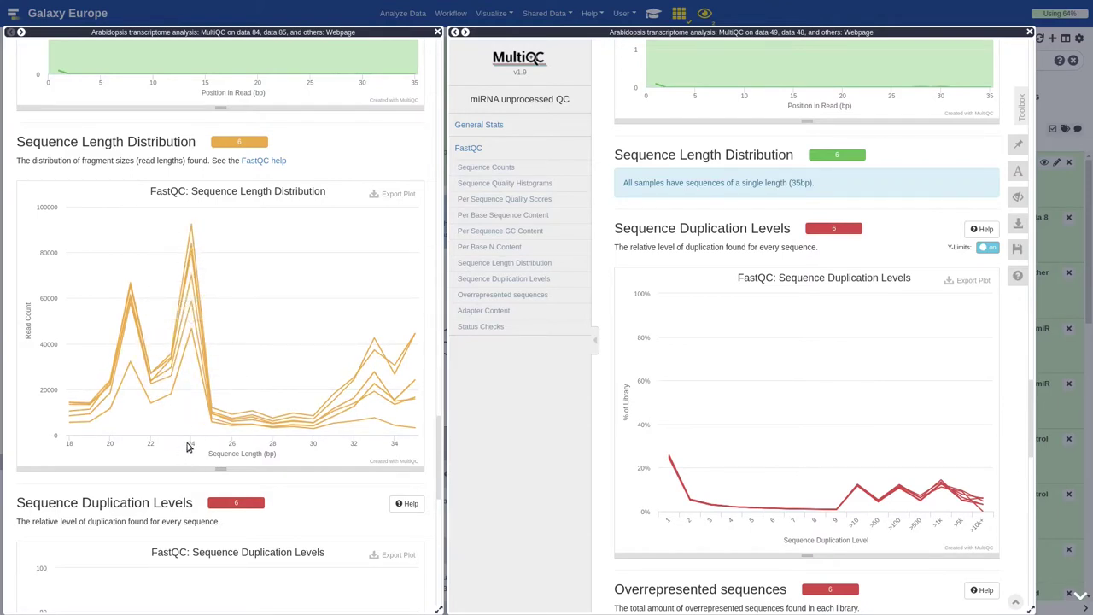
Step: Compare the sequence duplication levels, overrepresented sequences and adapter content of the processed and unprocessed reports
{"action": "scroll", "coordinate": [183, 380], "scroll_direction": "down", "scroll_amount": 3}
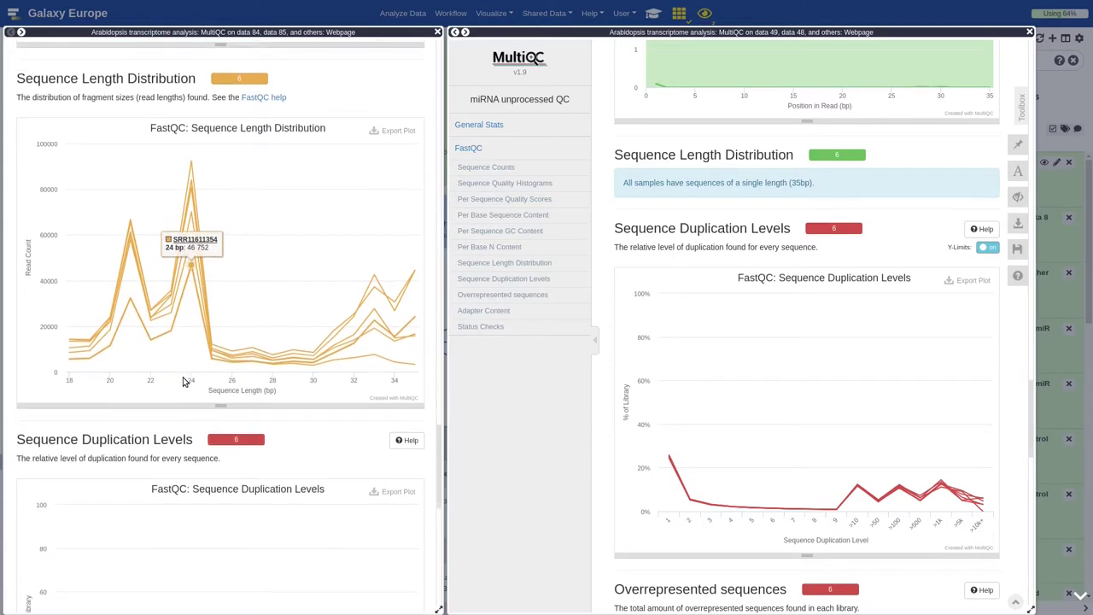
{"action": "scroll", "coordinate": [183, 380], "scroll_direction": "down", "scroll_amount": 5}
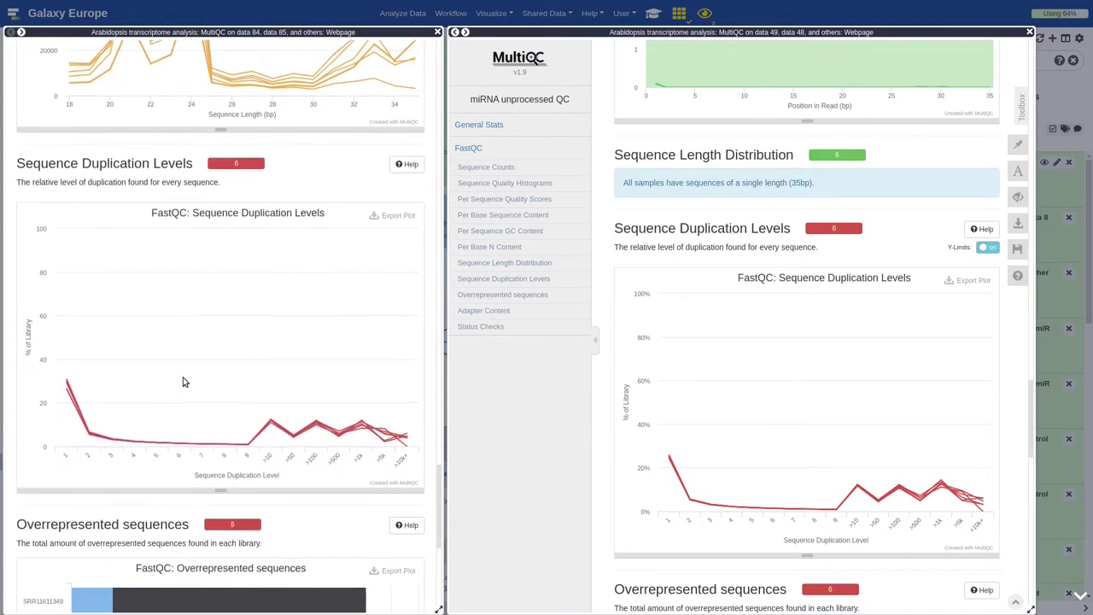
{"action": "scroll", "coordinate": [182, 380], "scroll_direction": "down", "scroll_amount": 4}
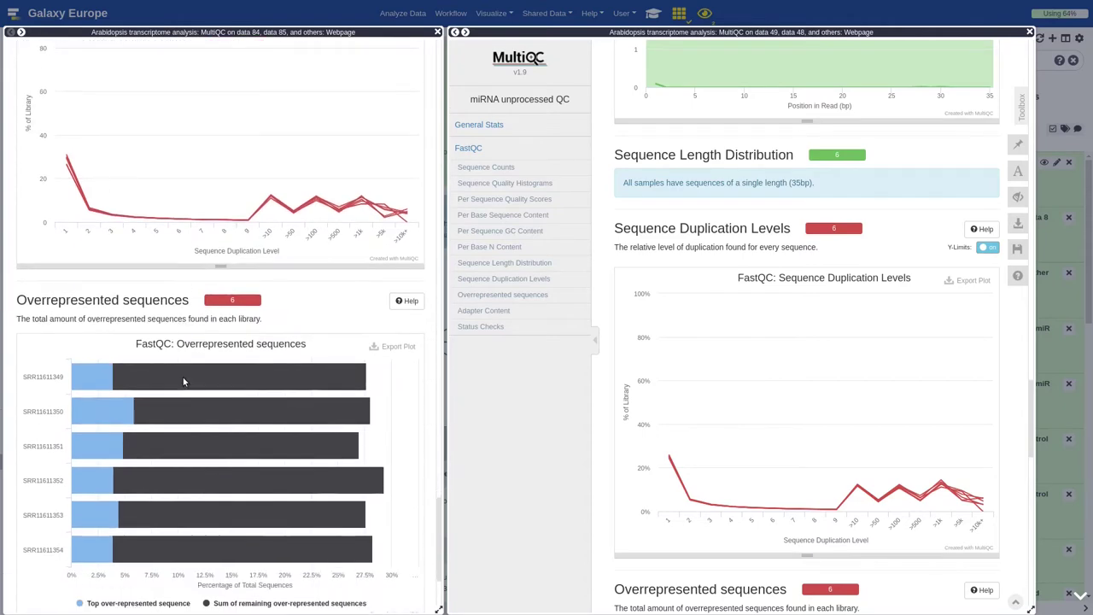
{"action": "scroll", "coordinate": [690, 291], "scroll_direction": "down", "scroll_amount": 5}
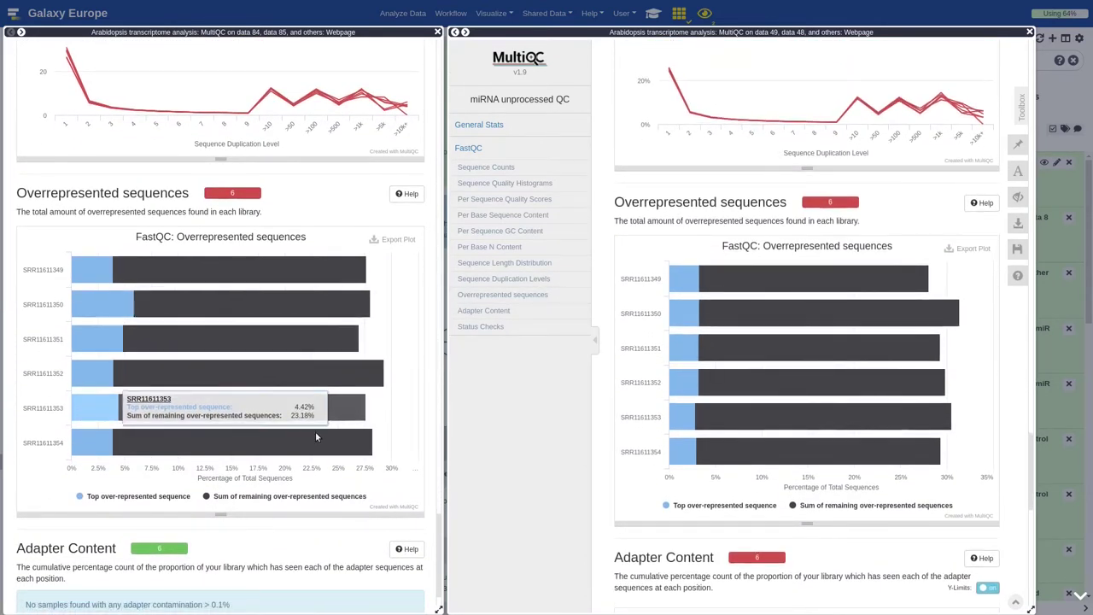
{"action": "scroll", "coordinate": [316, 416], "scroll_direction": "down", "scroll_amount": 2}
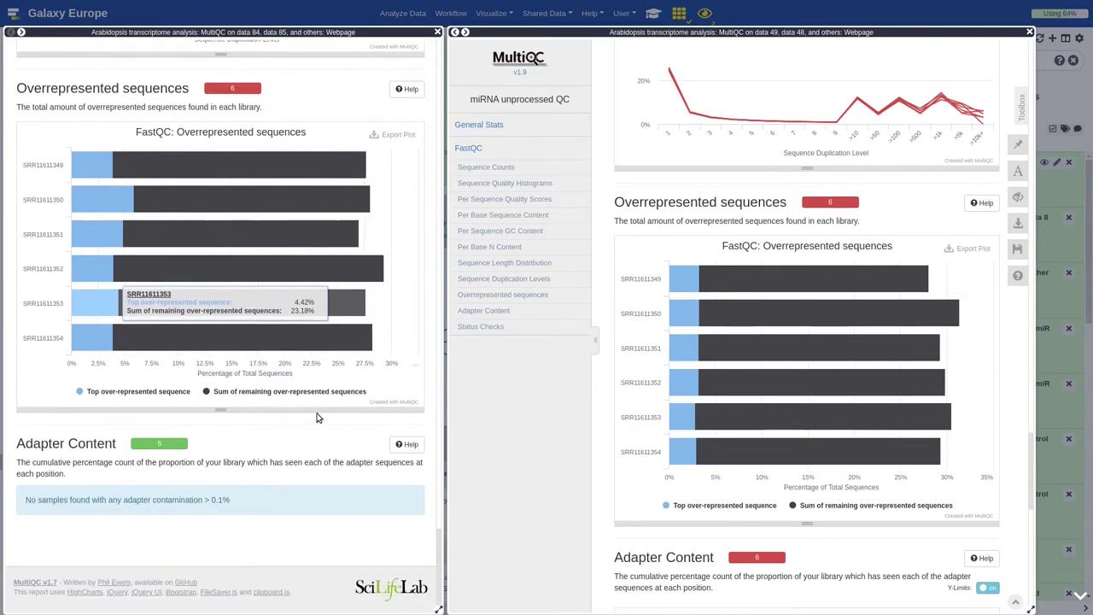
{"action": "scroll", "coordinate": [593, 422], "scroll_direction": "down", "scroll_amount": 5}
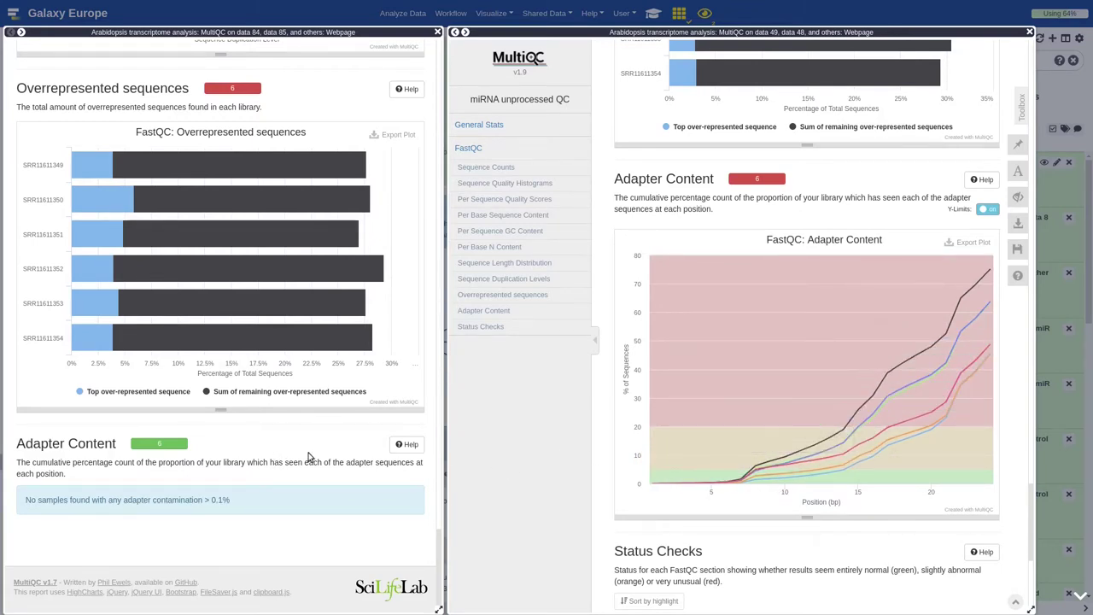
Step: Close both MultiQC report windows and go to the tutorial's question on the cause of over-represented sequences
{"action": "left_click", "coordinate": [437, 34]}
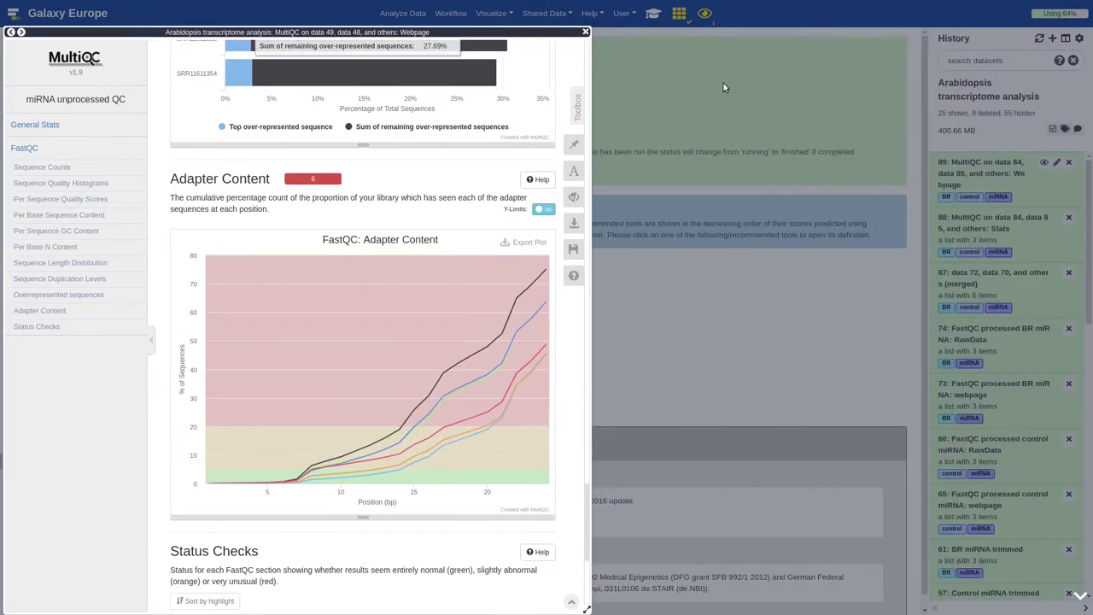
{"action": "left_click", "coordinate": [584, 32]}
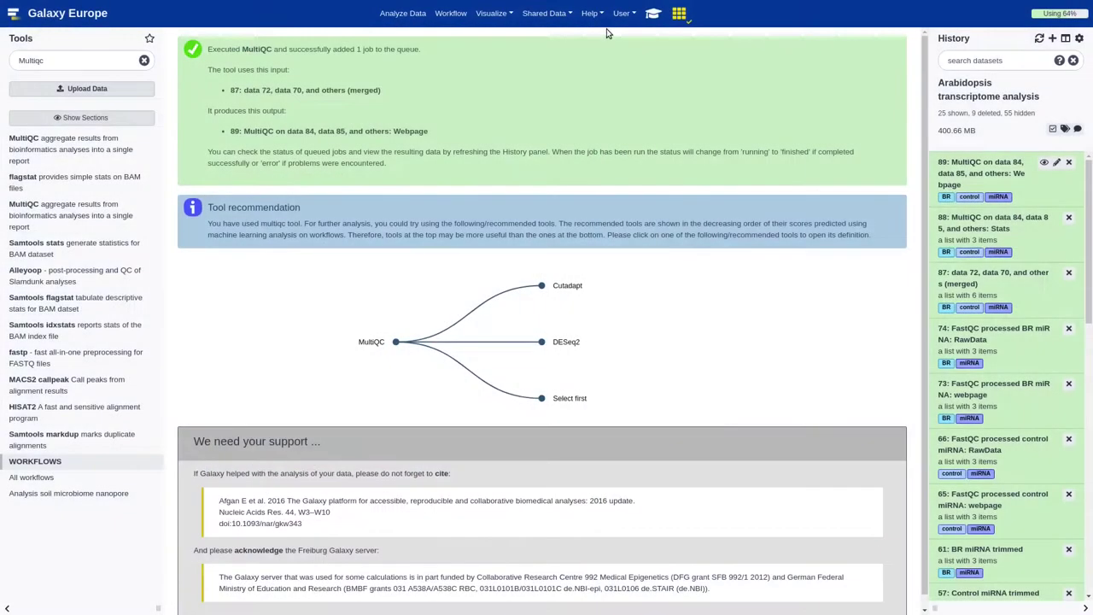
{"action": "left_click", "coordinate": [652, 15]}
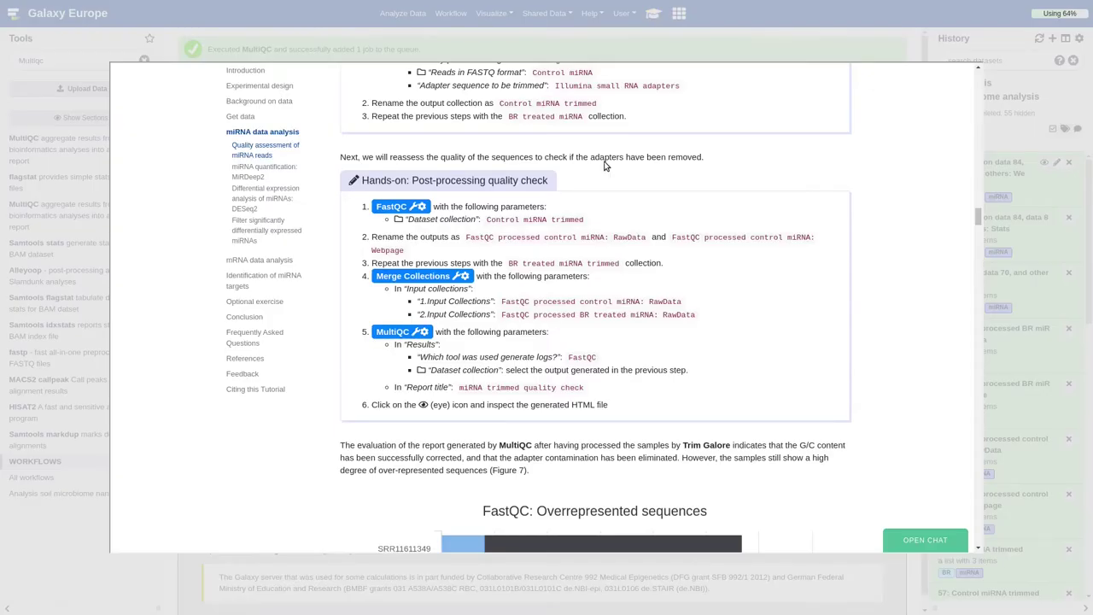
{"action": "scroll", "coordinate": [605, 165], "scroll_direction": "down", "scroll_amount": 3}
{"action": "scroll", "coordinate": [604, 166], "scroll_direction": "down", "scroll_amount": 2}
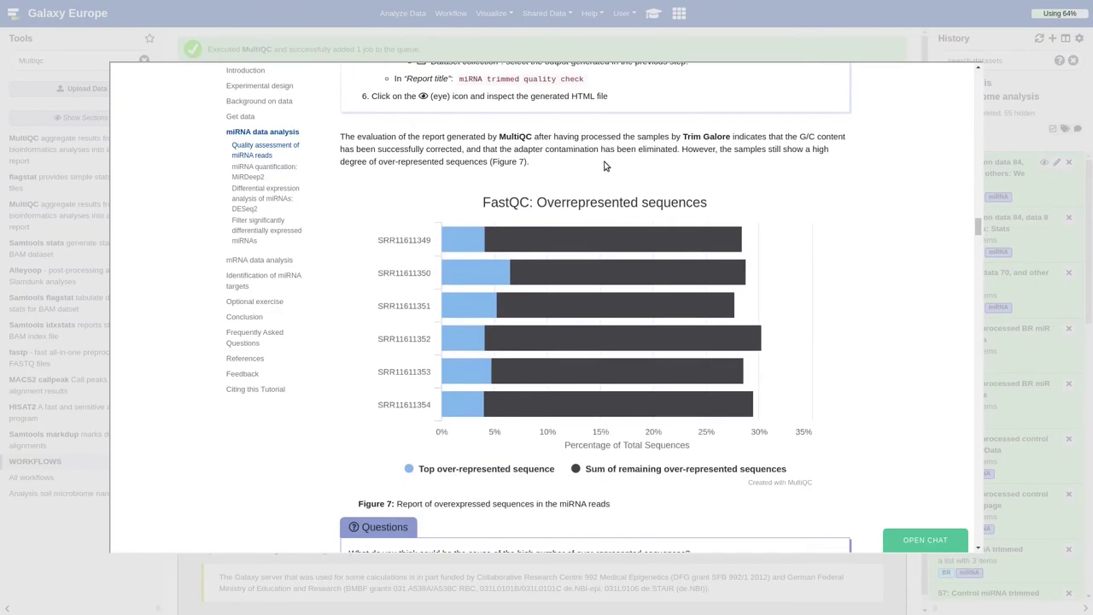
{"action": "scroll", "coordinate": [603, 165], "scroll_direction": "down", "scroll_amount": 3}
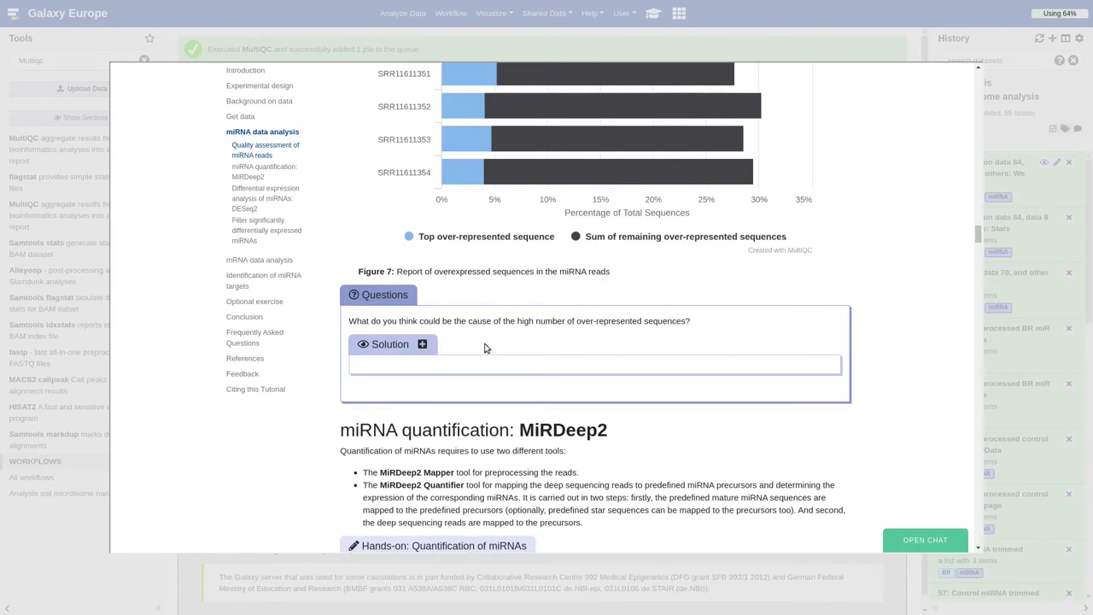
Step: Reveal the solution to the over-represented sequences question and read the listed causes
{"action": "left_click", "coordinate": [422, 345]}
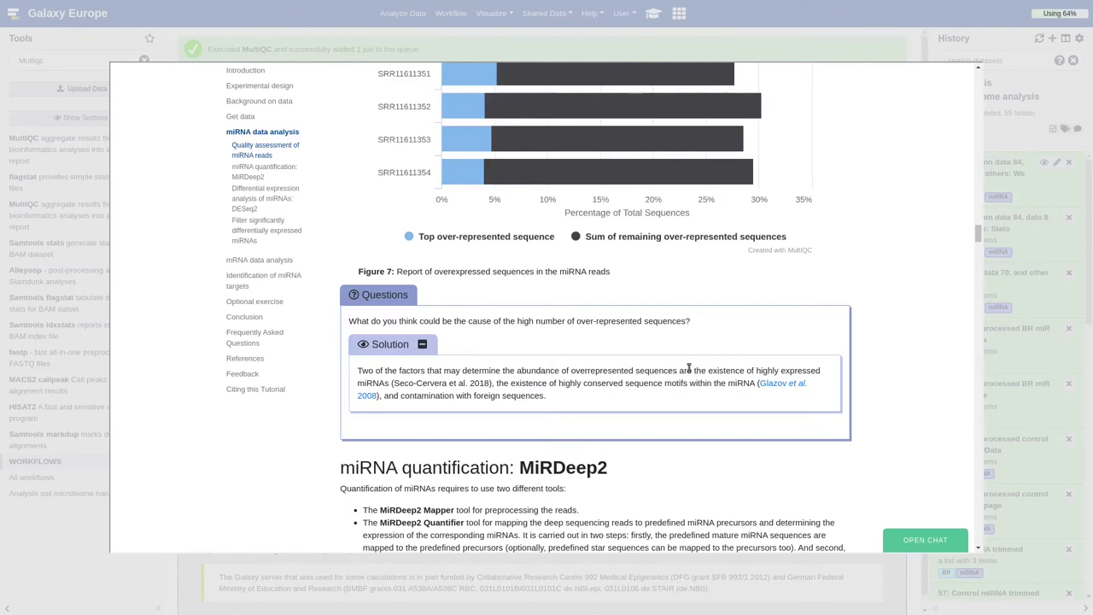
{"action": "left_click_drag", "start_coordinate": [694, 369], "coordinate": [385, 385]}
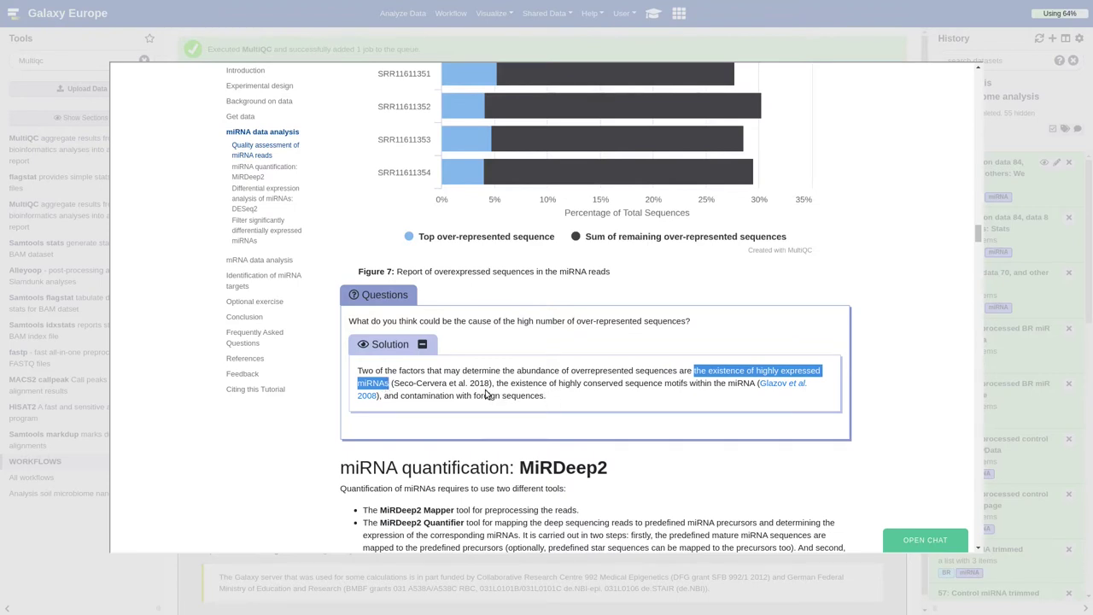
{"action": "left_click_drag", "start_coordinate": [494, 383], "coordinate": [756, 383]}
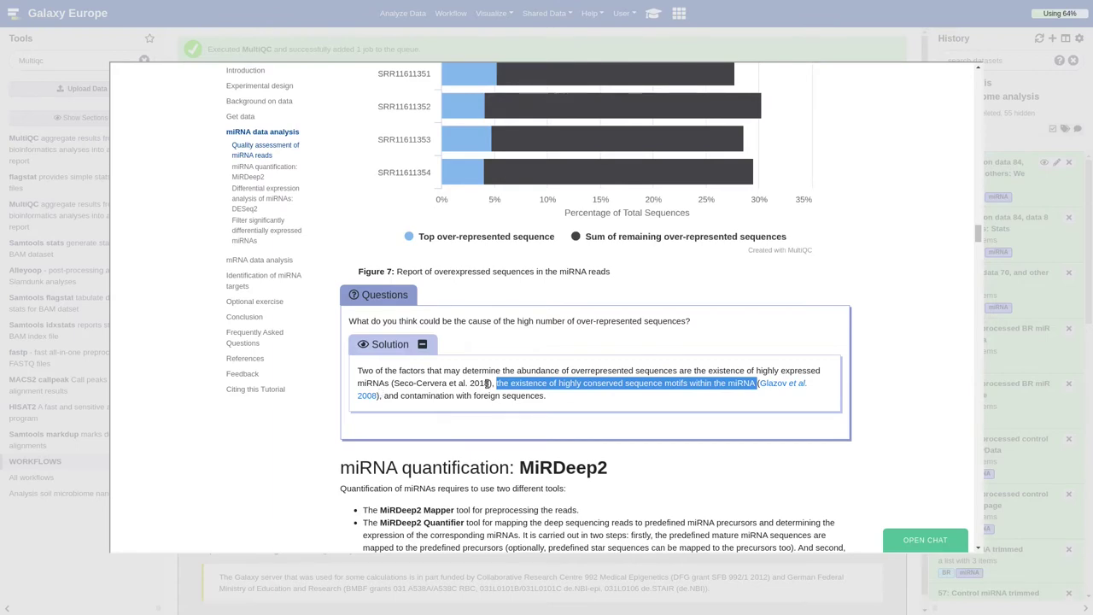
{"action": "left_click", "coordinate": [555, 402]}
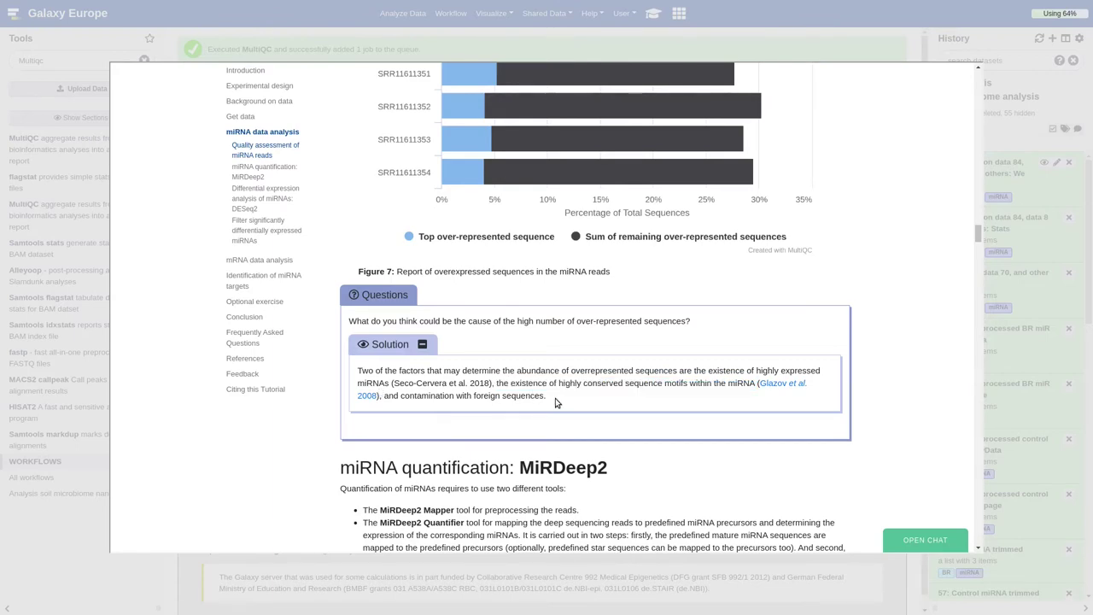
Step: Review the tutorial's miRNA quantification instructions and open the MiRDeep2 Mapper tool from them
{"action": "scroll", "coordinate": [555, 397], "scroll_direction": "down", "scroll_amount": 5}
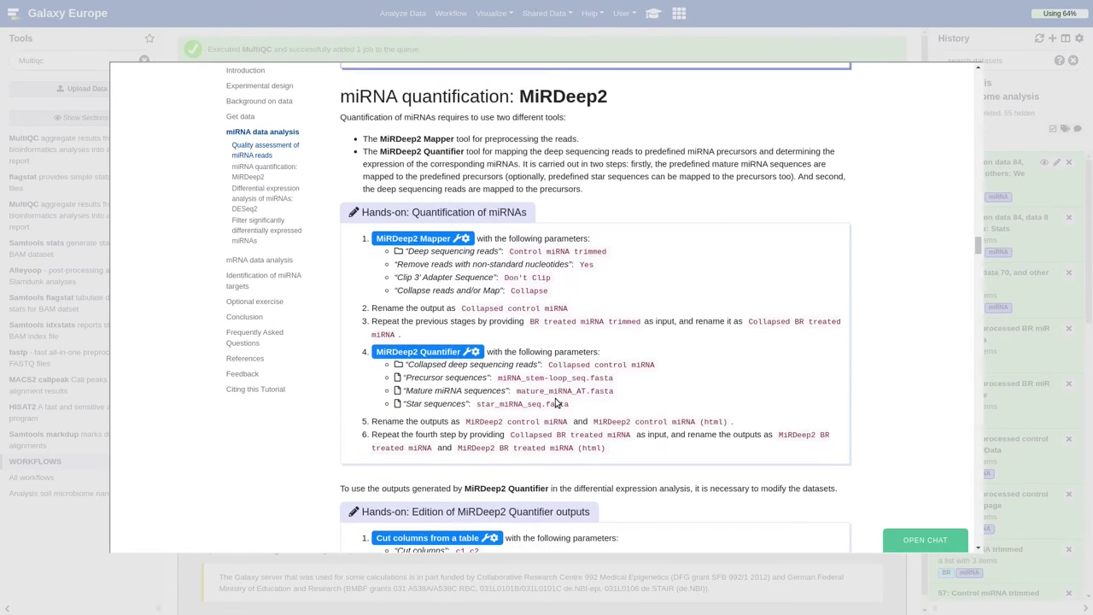
{"action": "scroll", "coordinate": [555, 398], "scroll_direction": "down", "scroll_amount": 1}
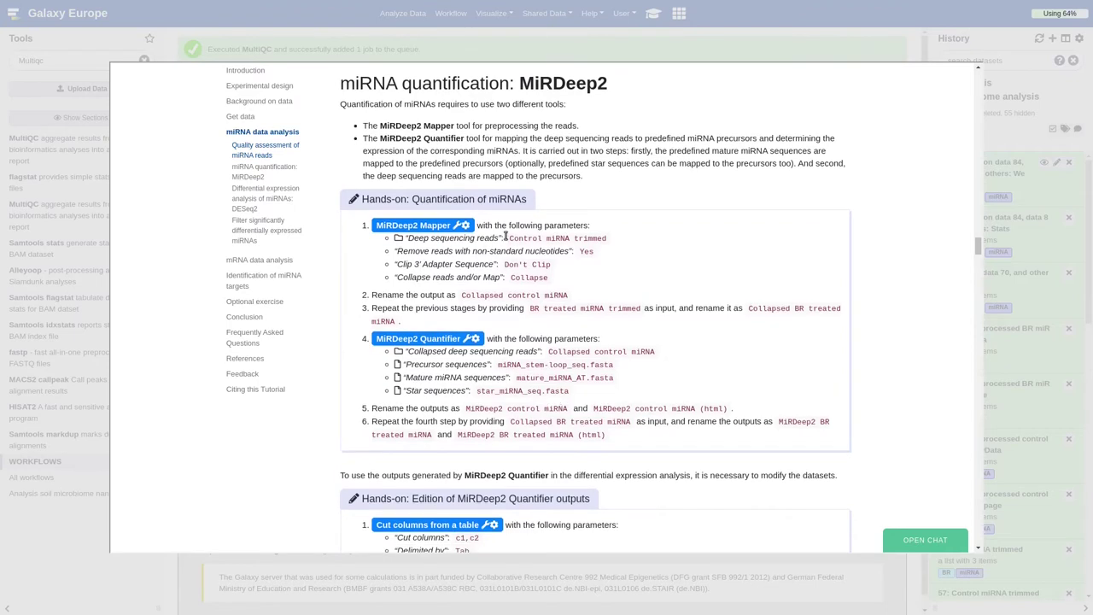
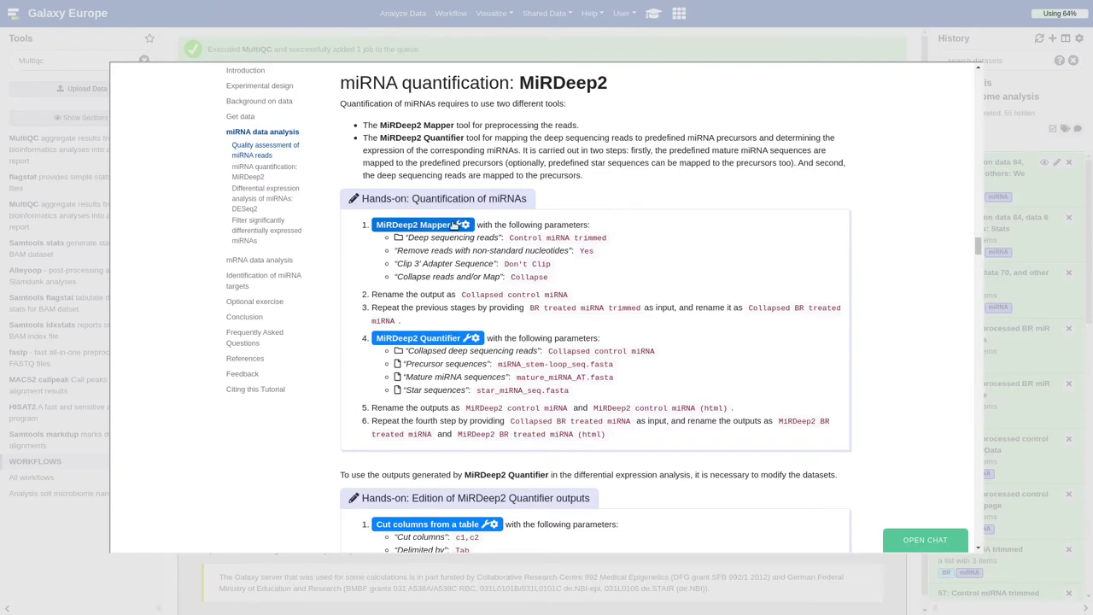
{"action": "left_click", "coordinate": [430, 224]}
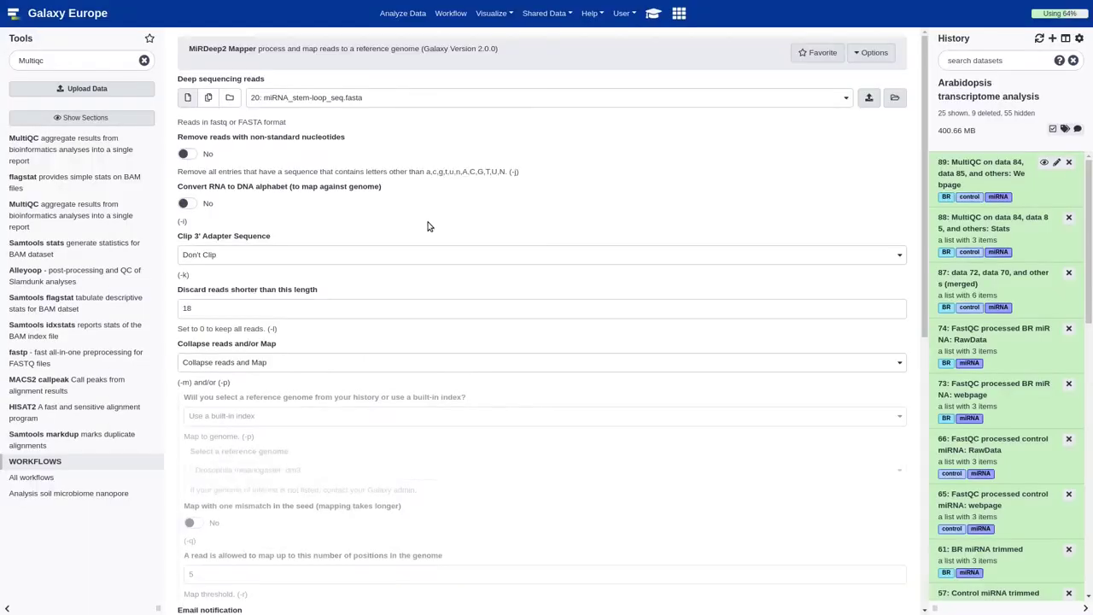
Step: Choose the Control miRNA trimmed collection as the deep sequencing reads and enable removal of reads with non-standard nucleotides
{"action": "left_click", "coordinate": [228, 98]}
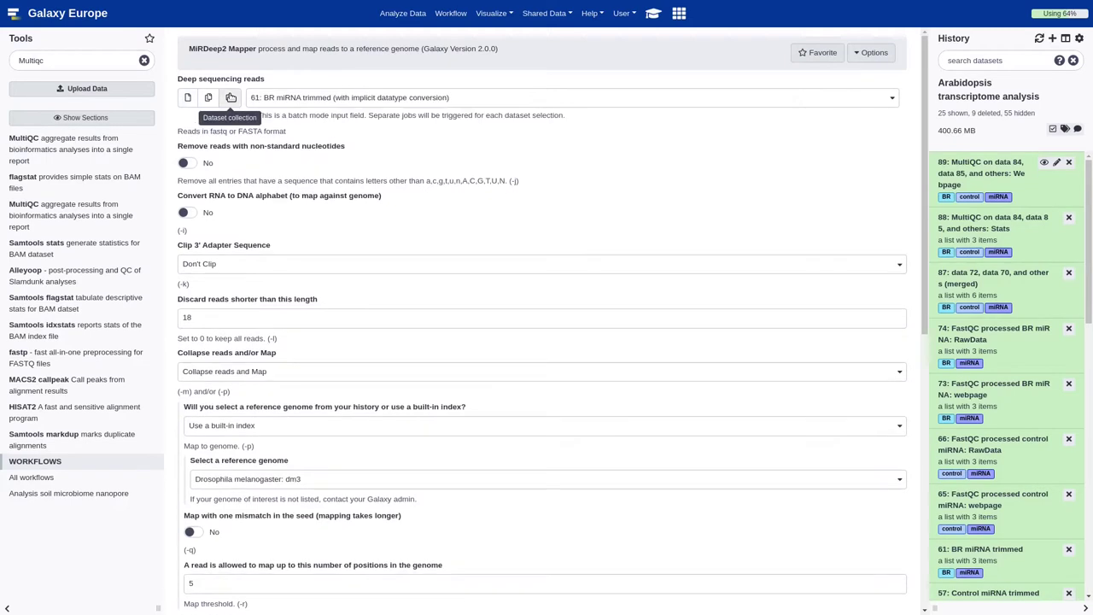
{"action": "left_click", "coordinate": [307, 100]}
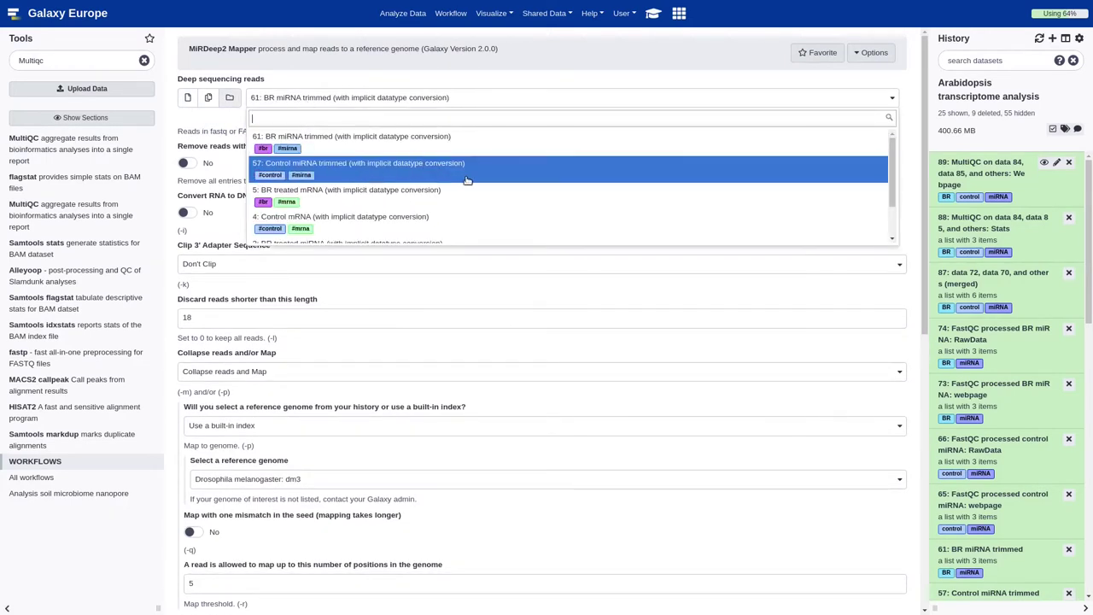
{"action": "left_click", "coordinate": [415, 174]}
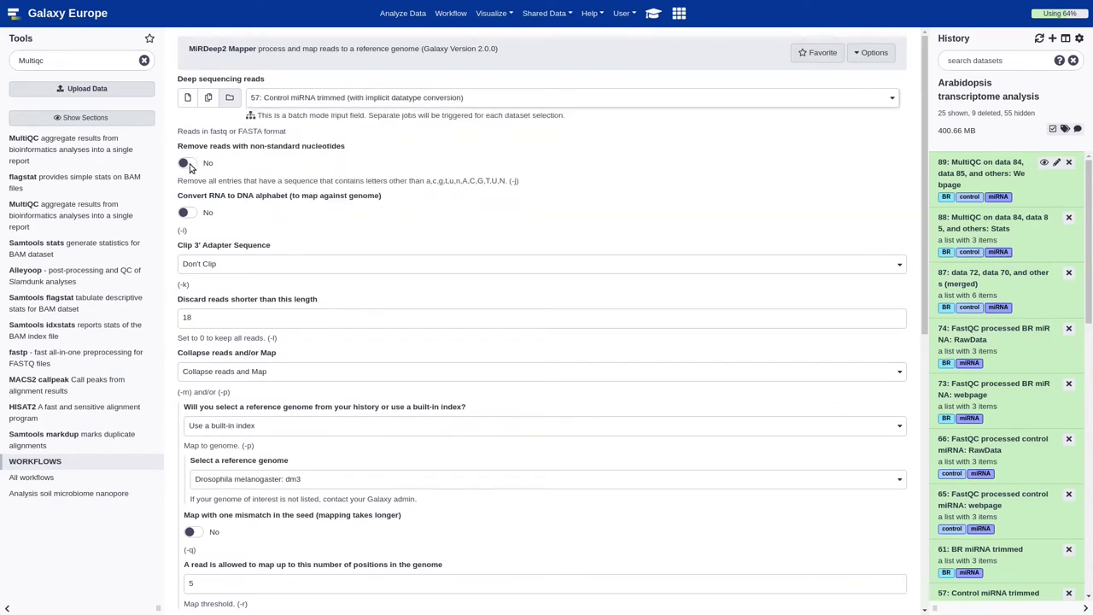
{"action": "left_click", "coordinate": [186, 163]}
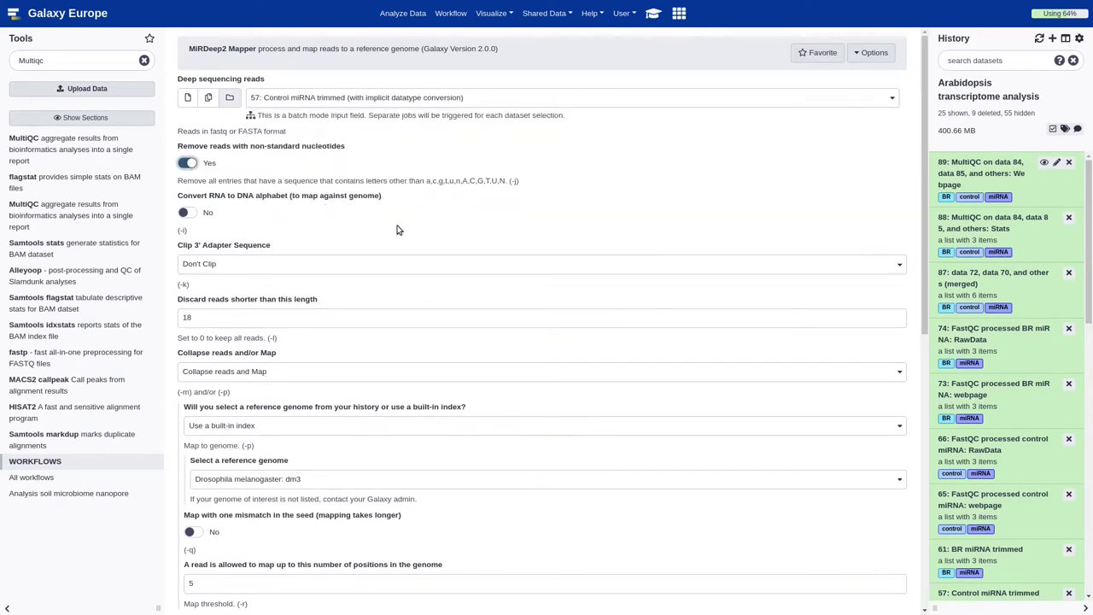
Step: Set the read handling to Collapse only and run MiRDeep2 Mapper on the control miRNA reads
{"action": "scroll", "coordinate": [396, 230], "scroll_direction": "down", "scroll_amount": 5}
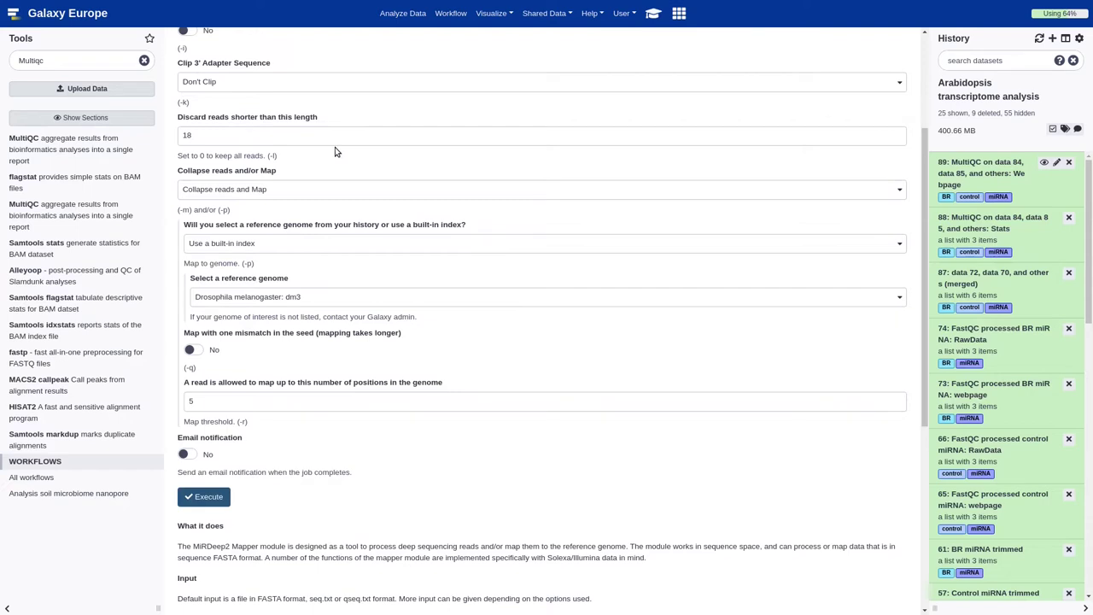
{"action": "left_click", "coordinate": [241, 189]}
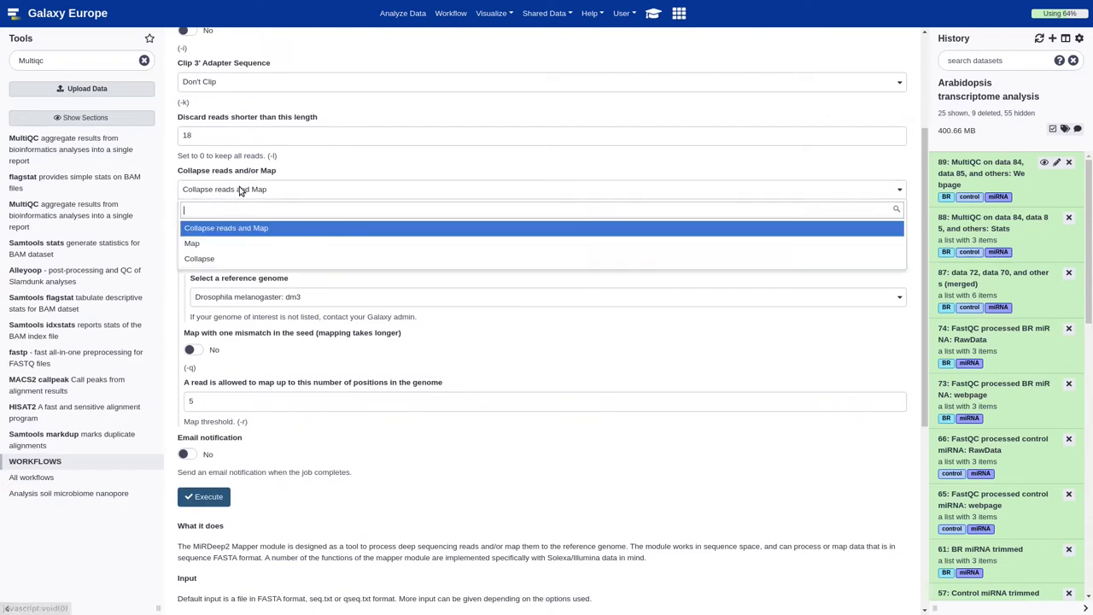
{"action": "left_click", "coordinate": [245, 260]}
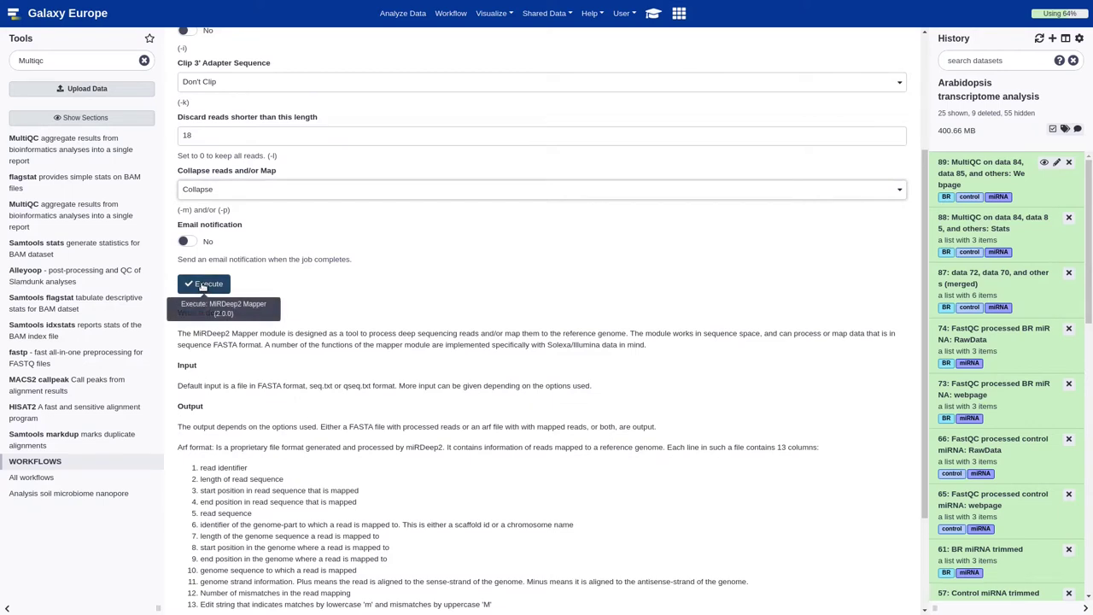
{"action": "left_click", "coordinate": [202, 284]}
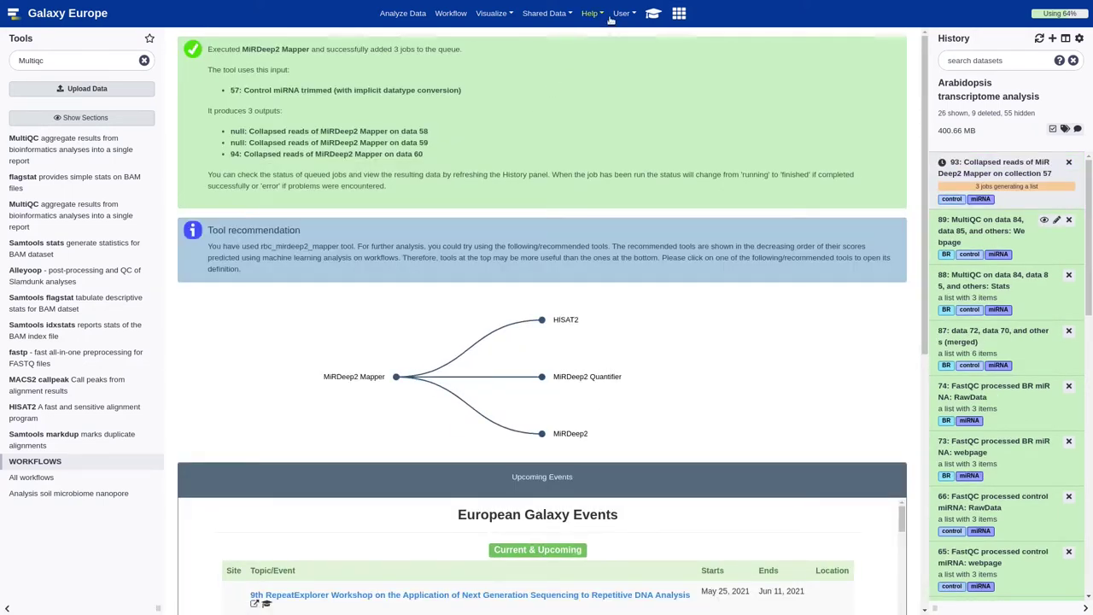
Step: Reopen MiRDeep2 Mapper from the tutorial with the BR miRNA trimmed collection as input and removal of reads with non-standard nucleotides enabled
{"action": "left_click", "coordinate": [652, 16]}
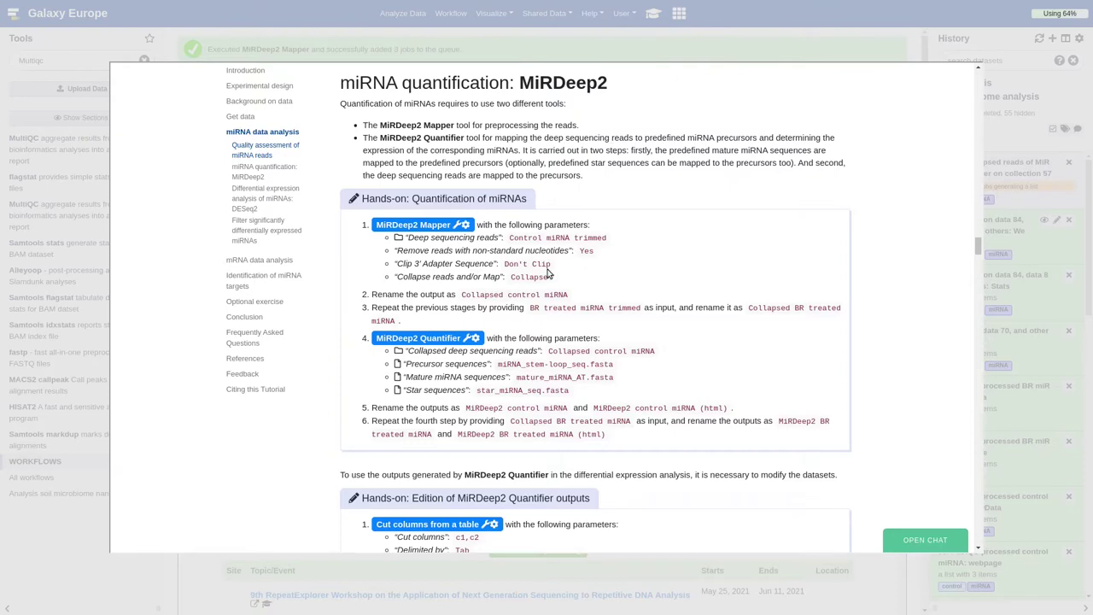
{"action": "left_click", "coordinate": [408, 223]}
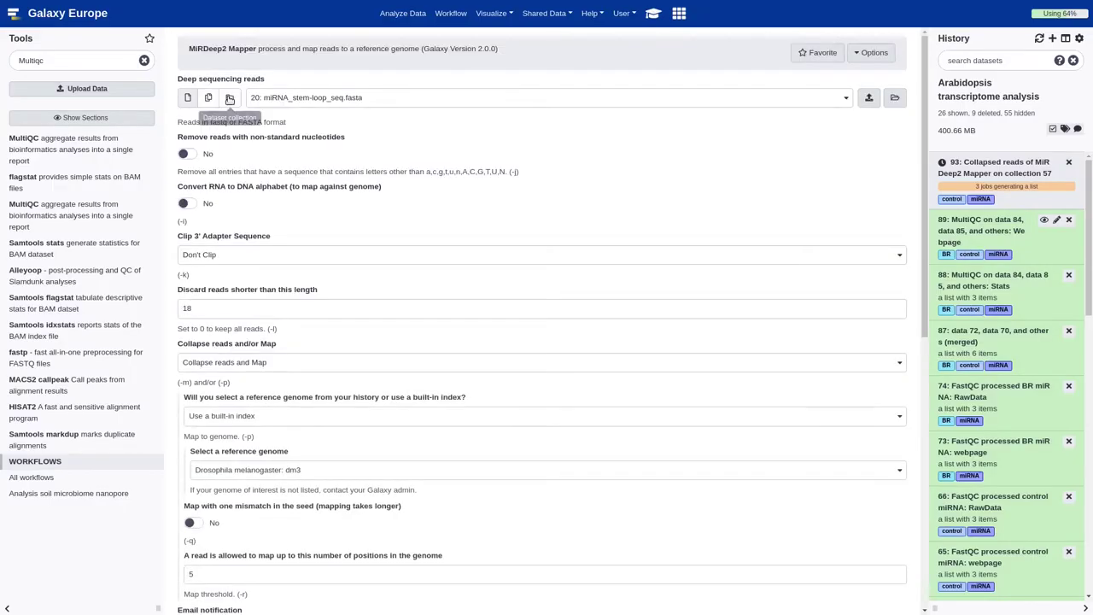
{"action": "left_click", "coordinate": [228, 97]}
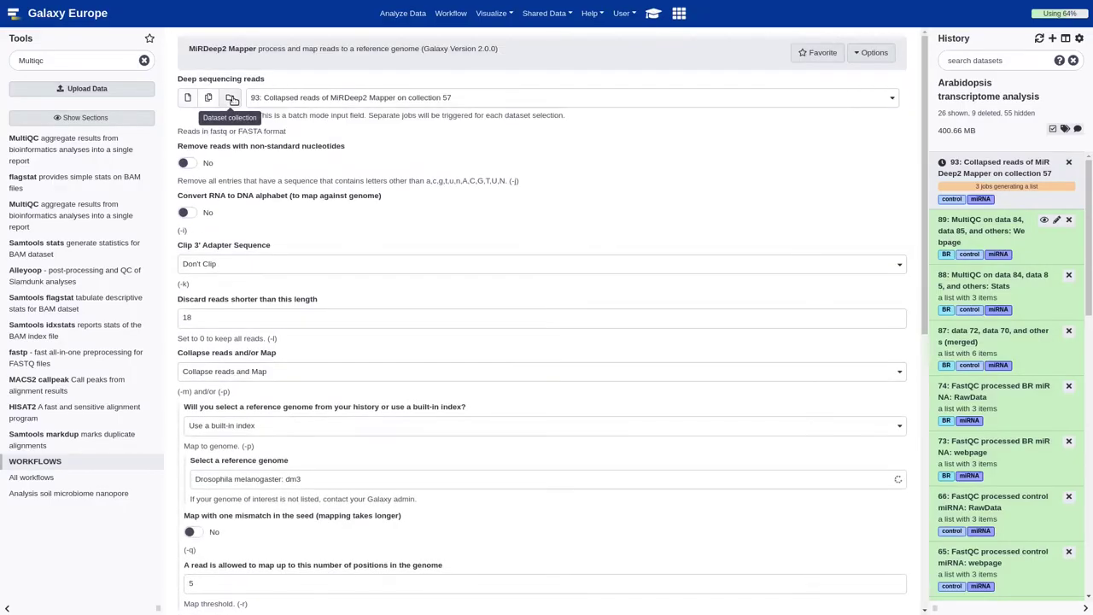
{"action": "left_click", "coordinate": [291, 99]}
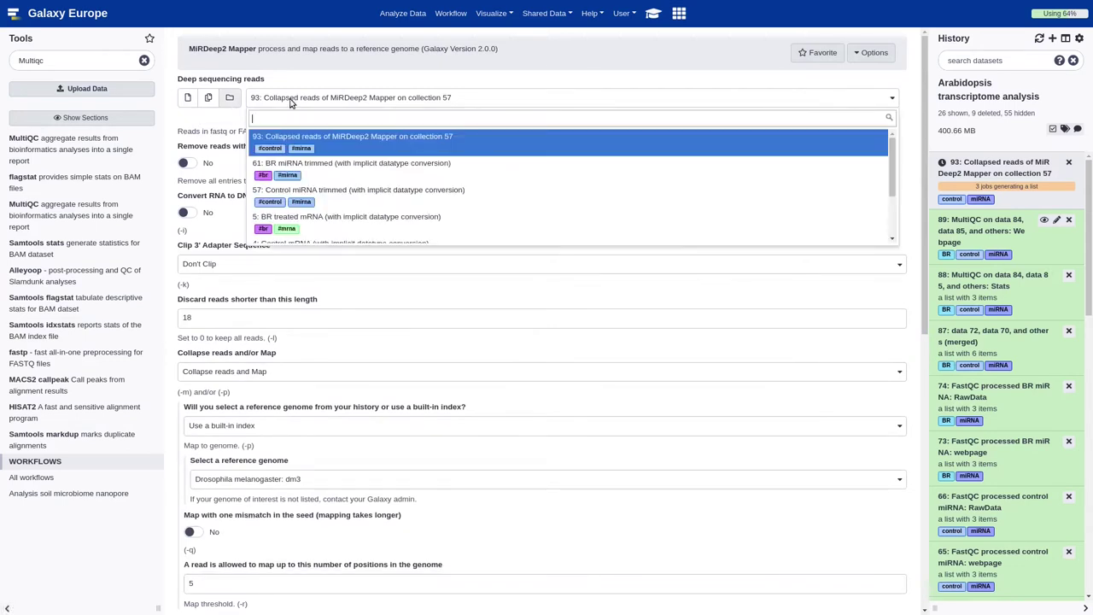
{"action": "left_click", "coordinate": [392, 176]}
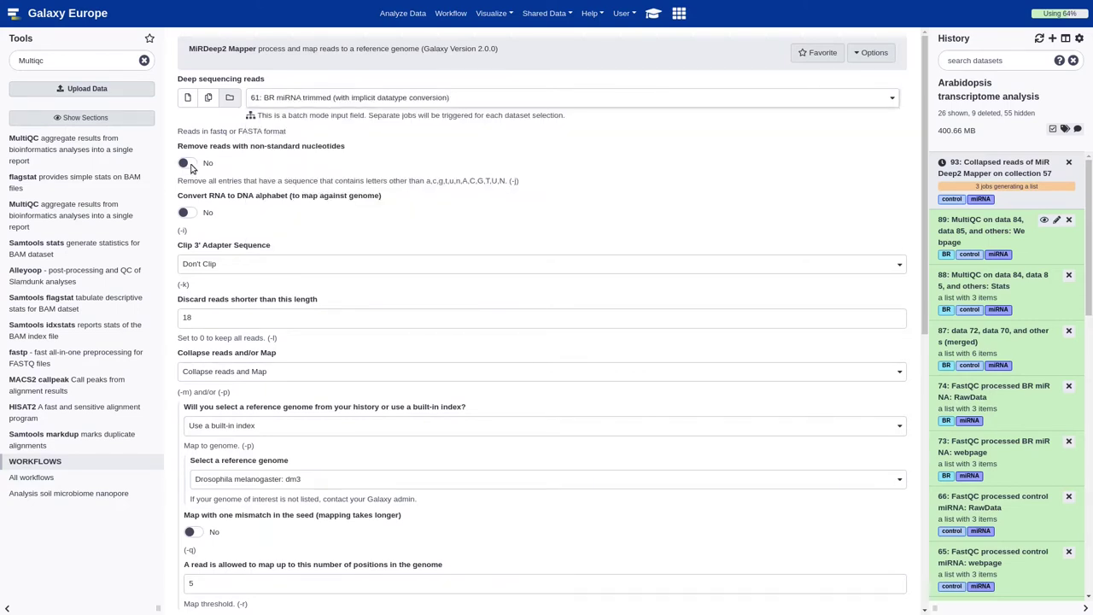
{"action": "left_click", "coordinate": [185, 163]}
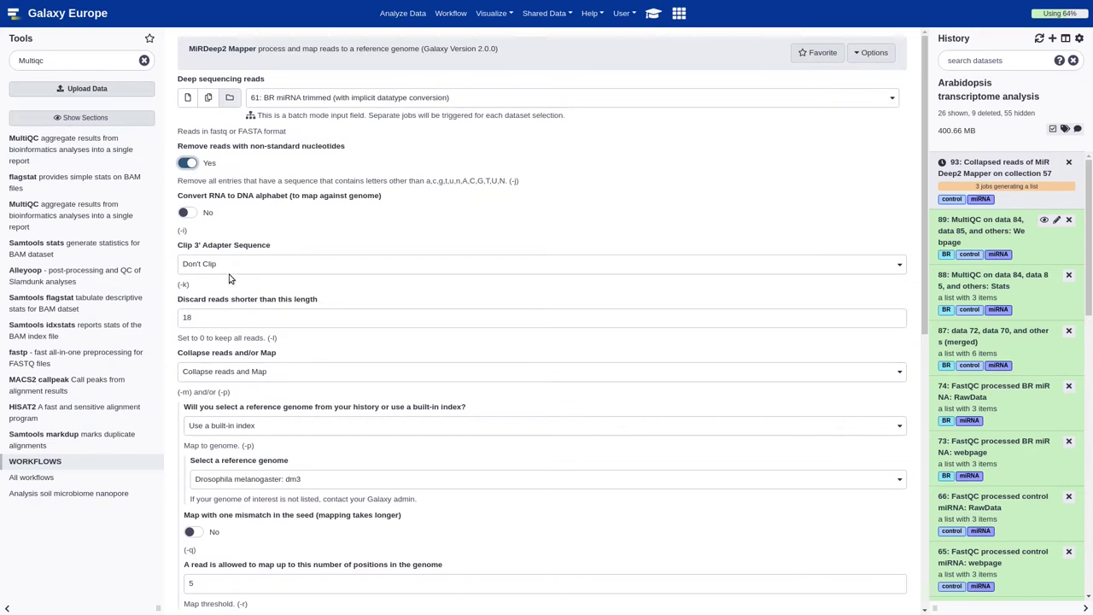
Step: Set Collapse reads and/or Map to Collapse and run MiRDeep2 Mapper on the BR miRNA reads
{"action": "left_click", "coordinate": [254, 374]}
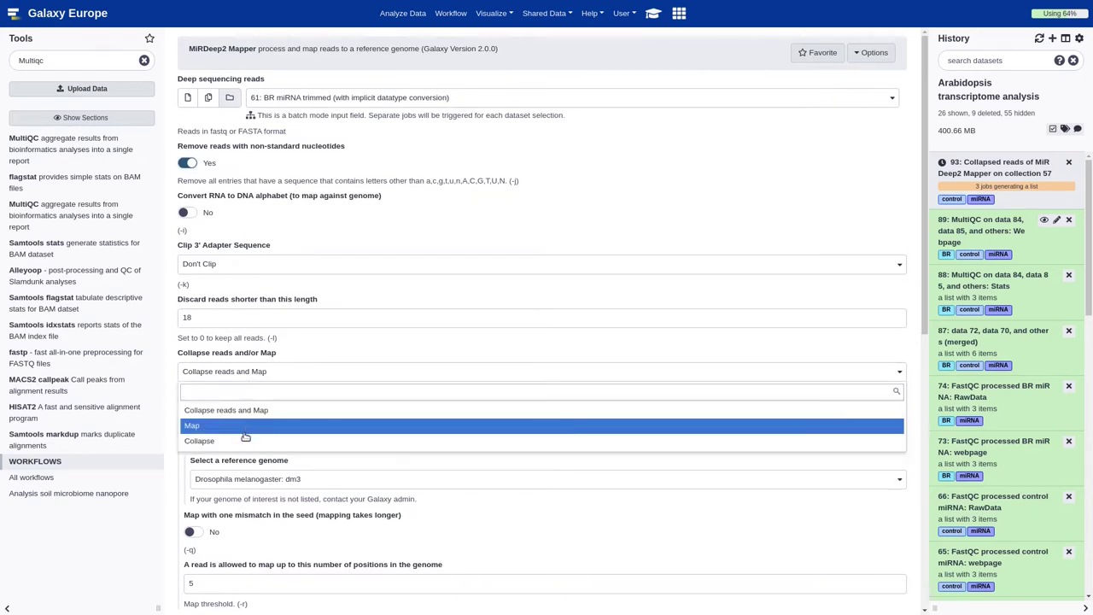
{"action": "left_click", "coordinate": [242, 440]}
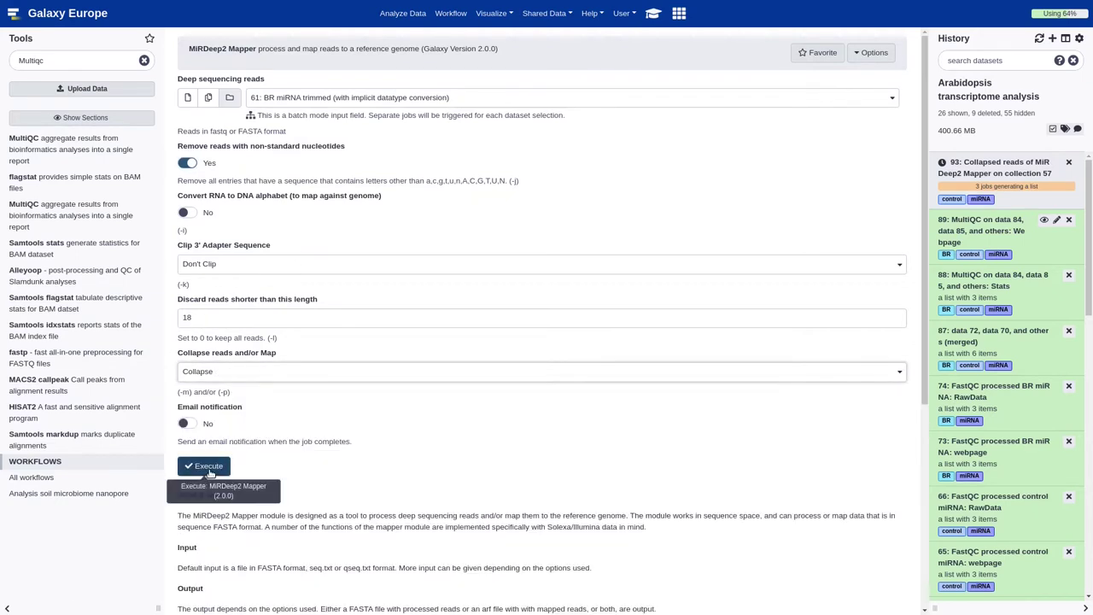
{"action": "left_click", "coordinate": [209, 467]}
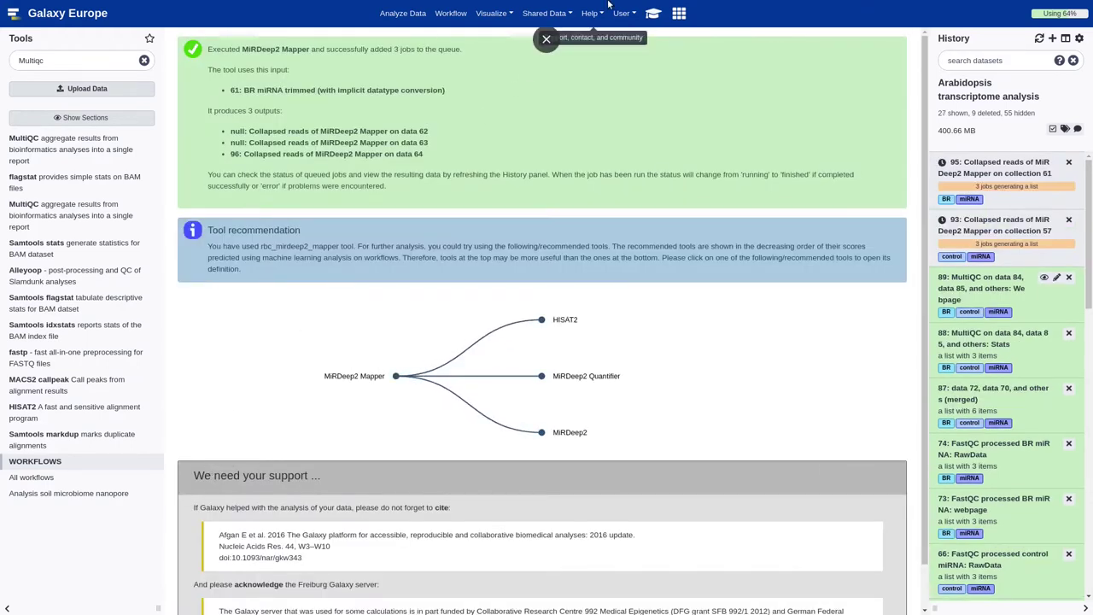
Step: Copy the name Collapsed control miRNA from the tutorial and rename the Mapper output of collection 57 with it
{"action": "left_click", "coordinate": [654, 16]}
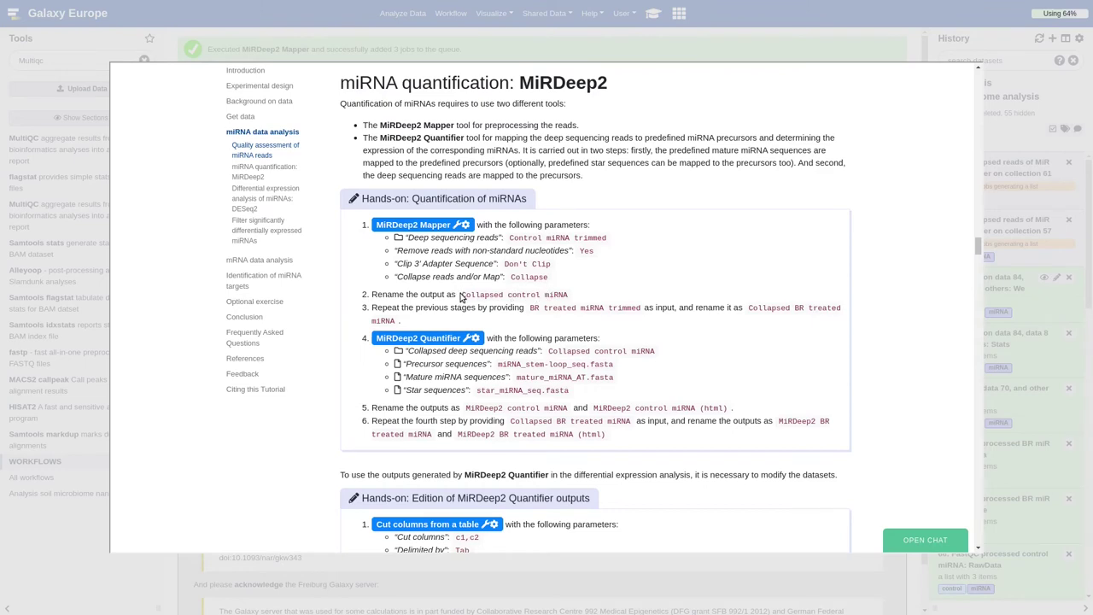
{"action": "left_click_drag", "start_coordinate": [462, 294], "coordinate": [579, 296]}
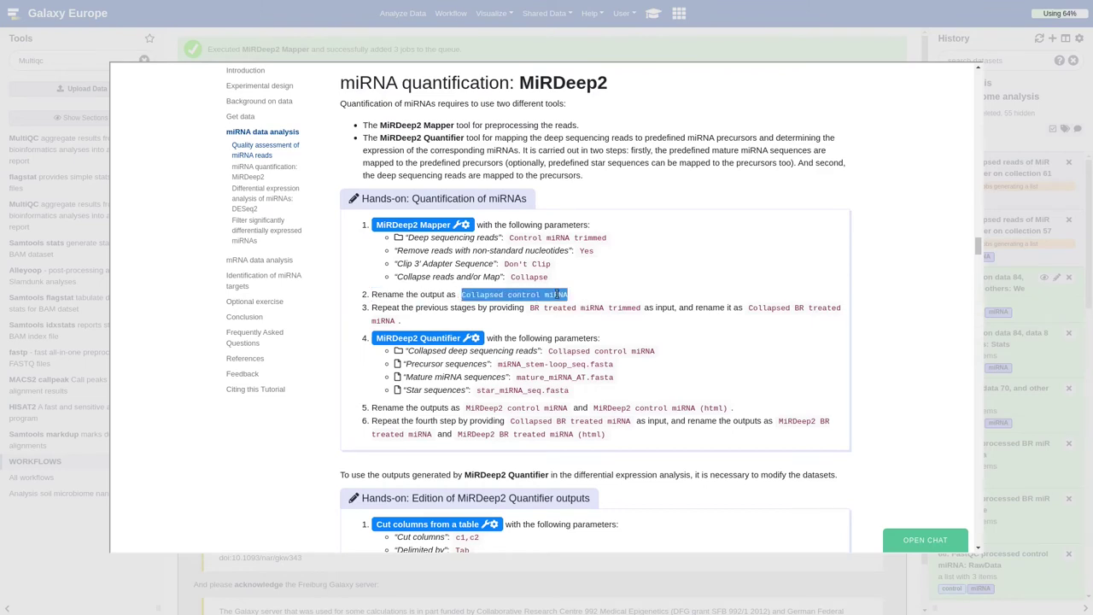
{"action": "right_click", "coordinate": [556, 294]}
{"action": "left_click", "coordinate": [581, 303]}
{"action": "left_click", "coordinate": [1040, 291]}
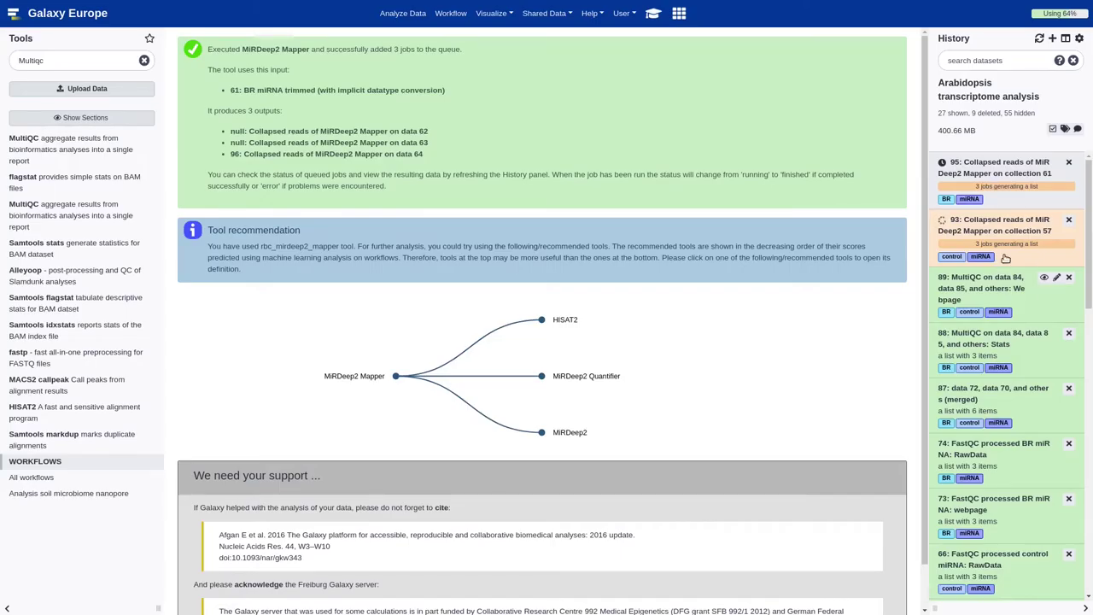
{"action": "left_click", "coordinate": [1045, 258]}
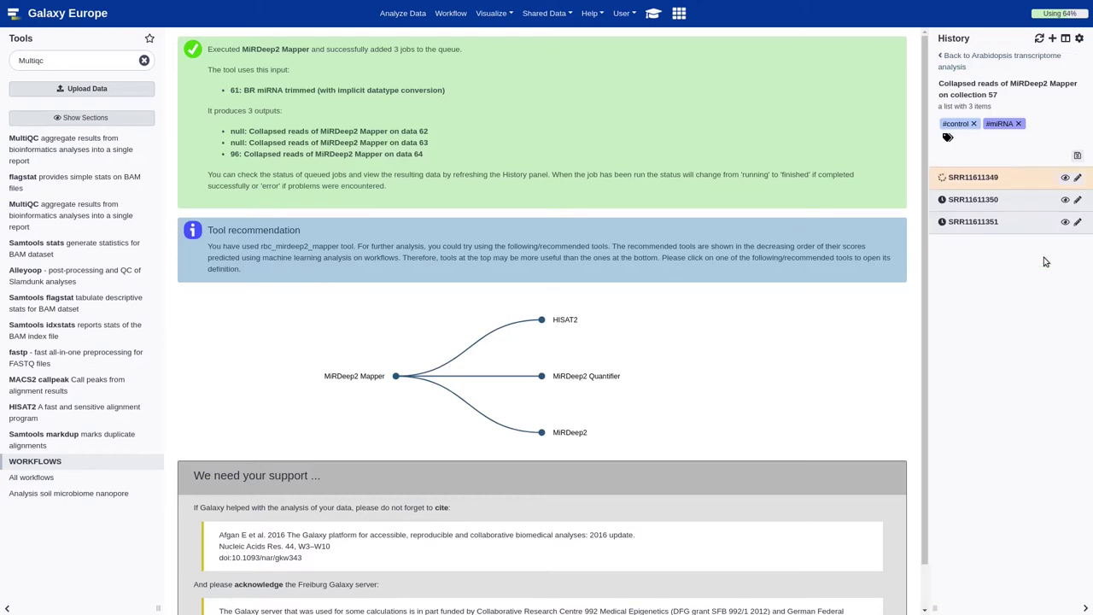
{"action": "left_click", "coordinate": [971, 96]}
{"action": "key", "text": "ctrl+v"}
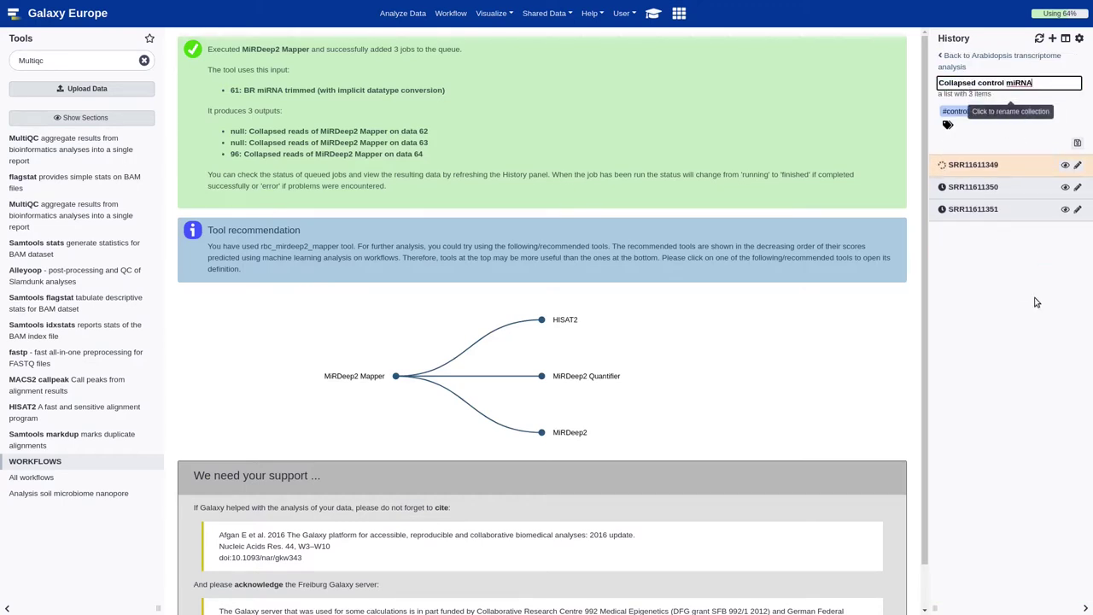
{"action": "key", "text": "Return"}
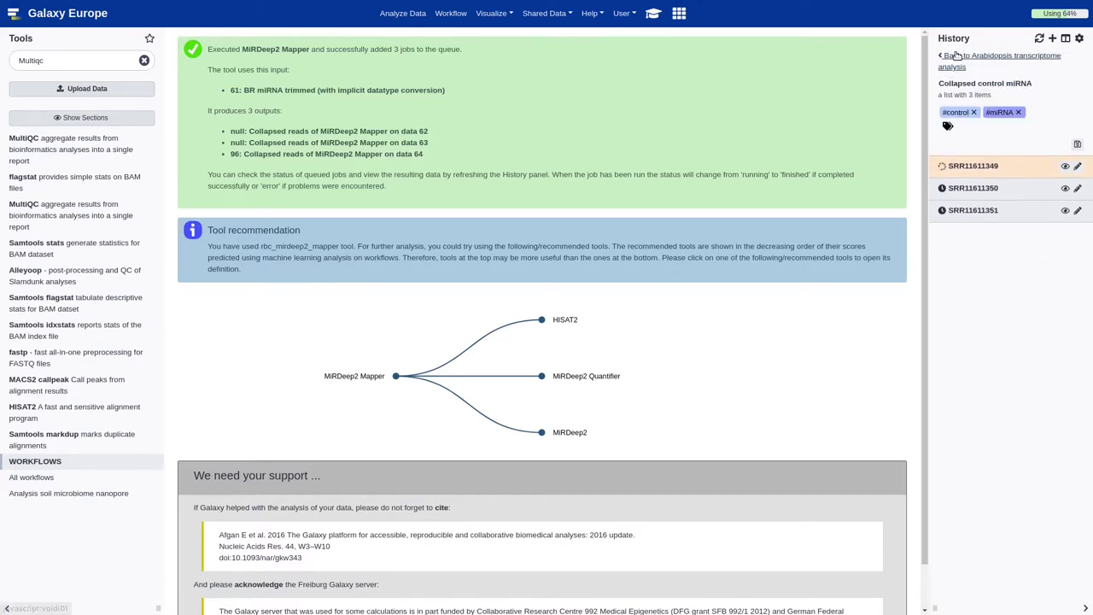
Step: Rename the Mapper output of collection 61 as Collapsed BR treated miRNA and return to the full history
{"action": "left_click", "coordinate": [955, 58]}
{"action": "left_click", "coordinate": [1038, 175]}
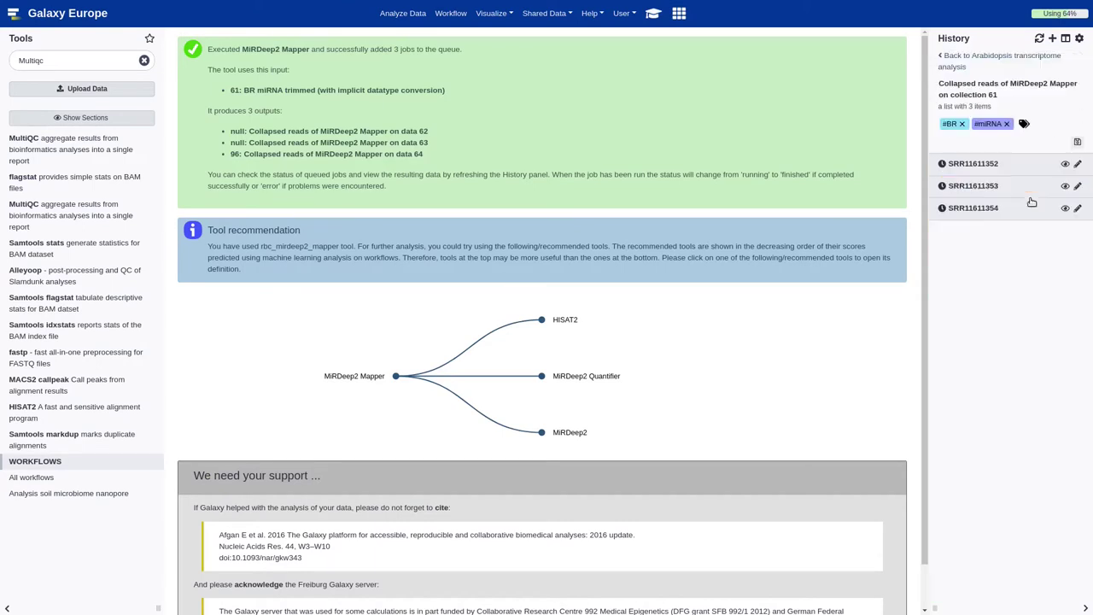
{"action": "left_click", "coordinate": [972, 88]}
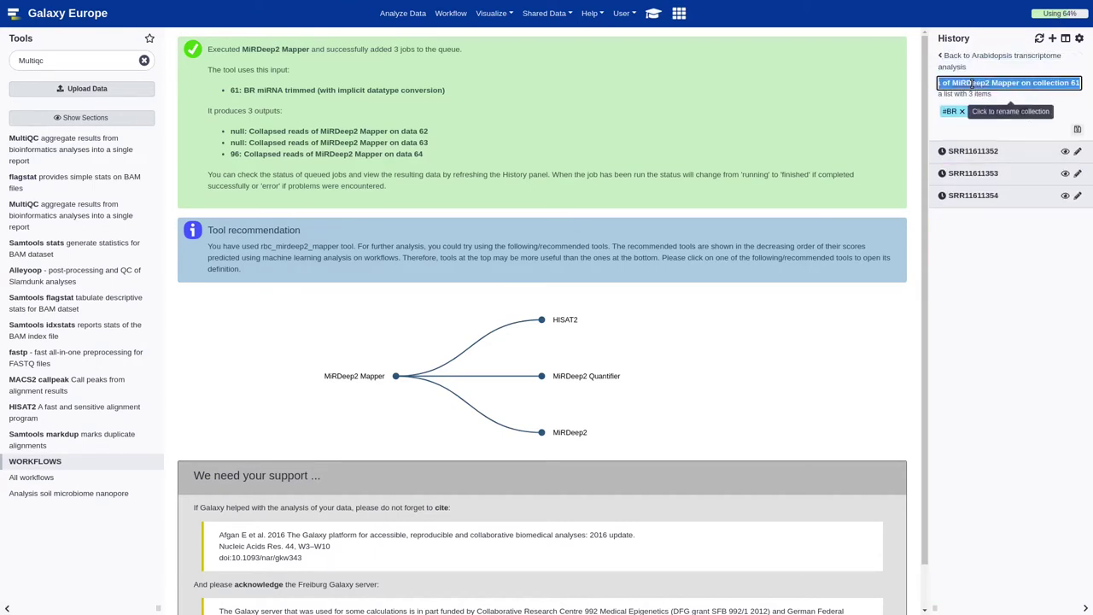
{"action": "key", "text": "ctrl+v"}
{"action": "double_click", "coordinate": [992, 83]}
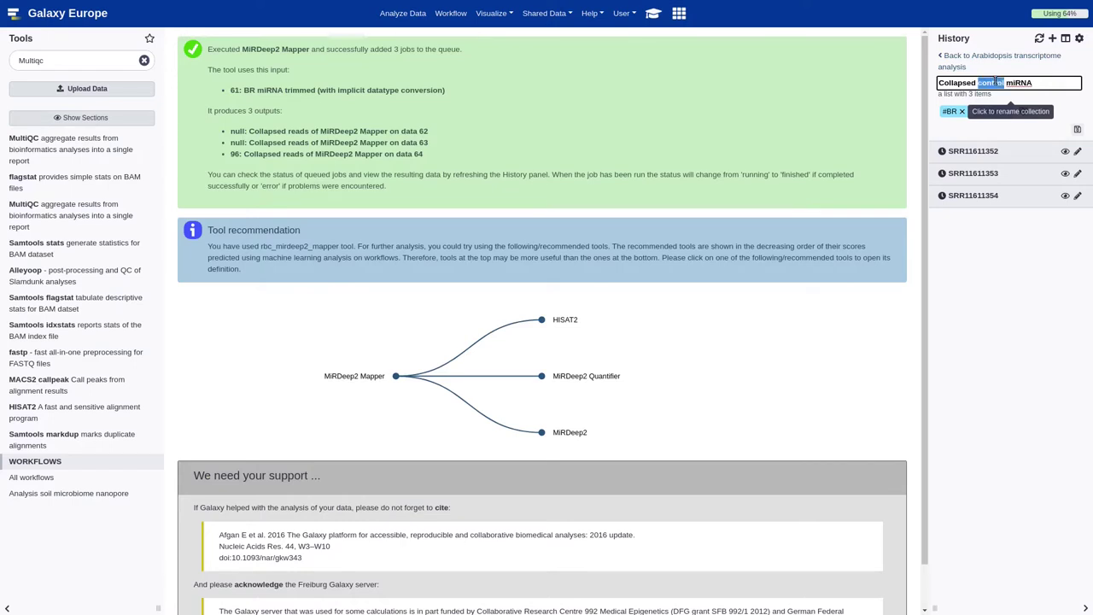
{"action": "double_click", "coordinate": [993, 82]}
{"action": "type", "text": "BR treated"}
{"action": "key", "text": "Return"}
{"action": "left_click", "coordinate": [952, 66]}
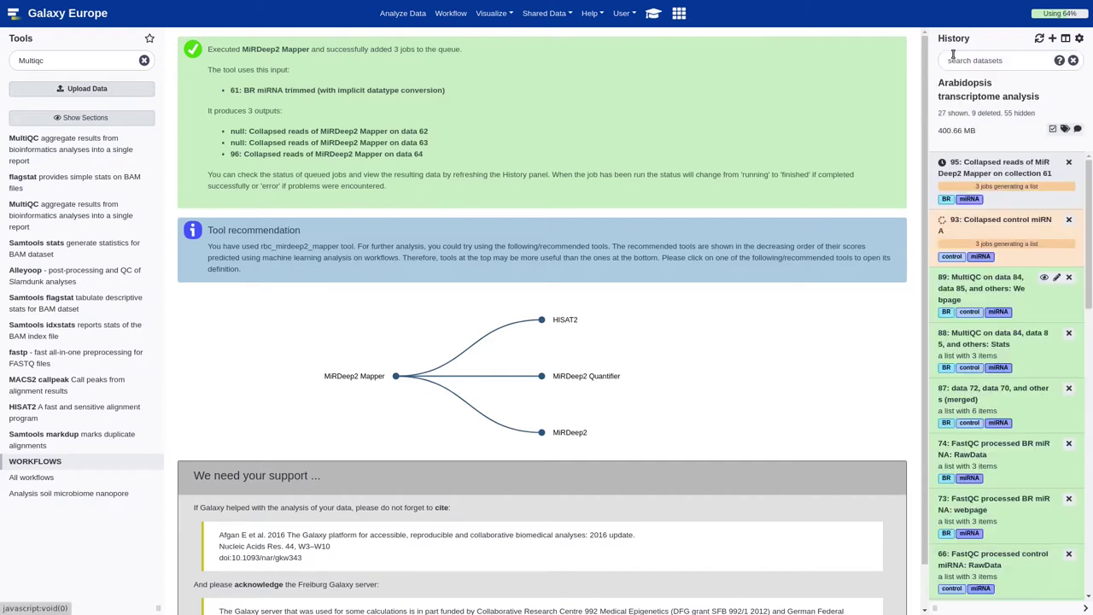
Step: Review the tutorial's quantification parameters and open the MiRDeep2 Quantifier tool from them
{"action": "left_click", "coordinate": [653, 14]}
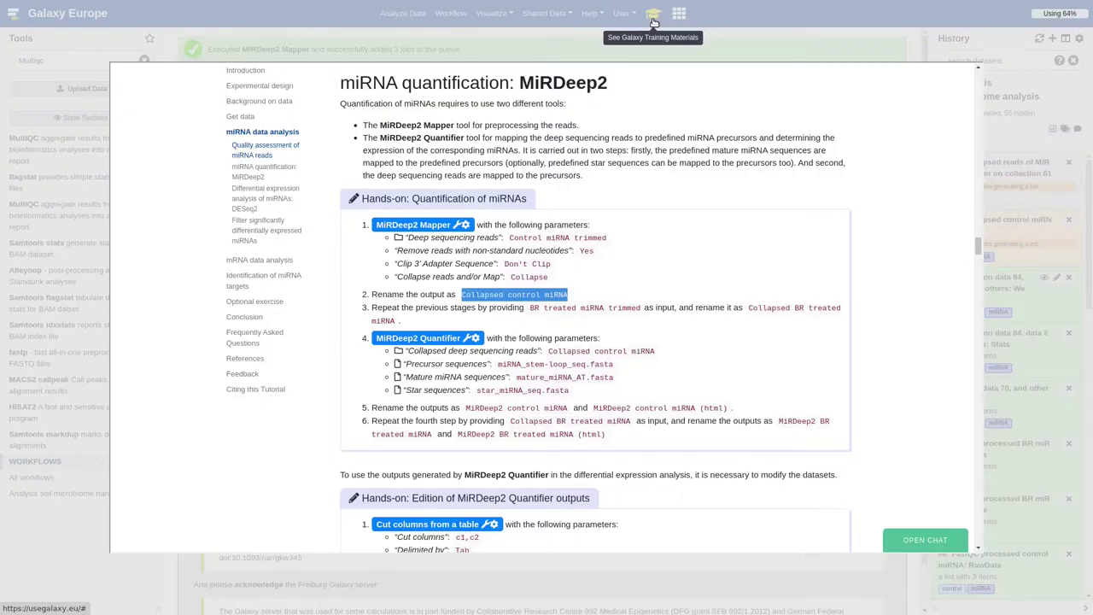
{"action": "left_click", "coordinate": [436, 292]}
{"action": "scroll", "coordinate": [435, 292], "scroll_direction": "down", "scroll_amount": 2}
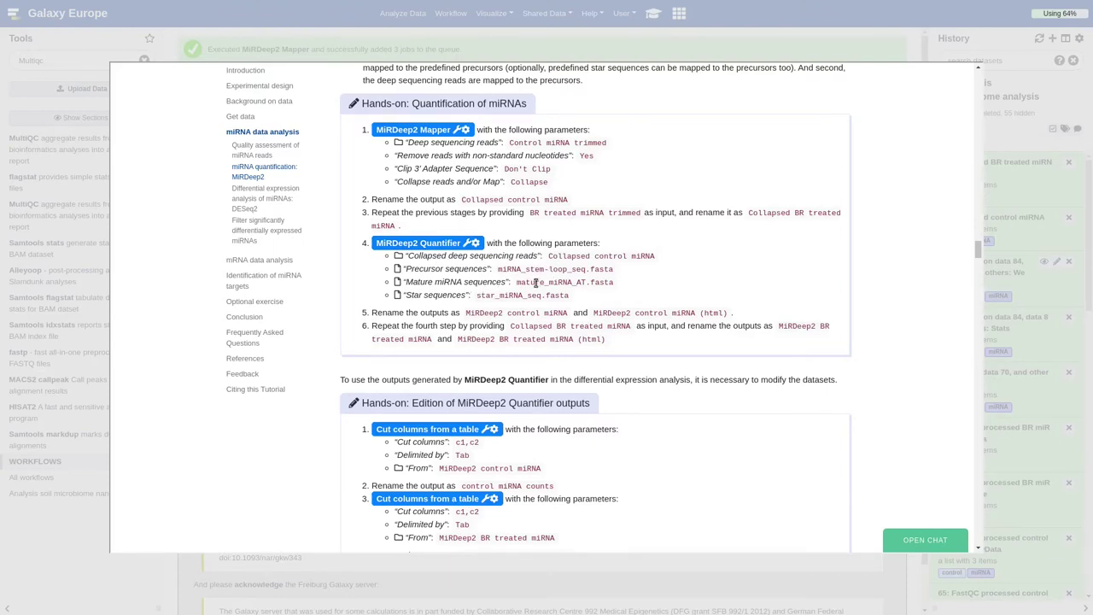
{"action": "left_click", "coordinate": [445, 249]}
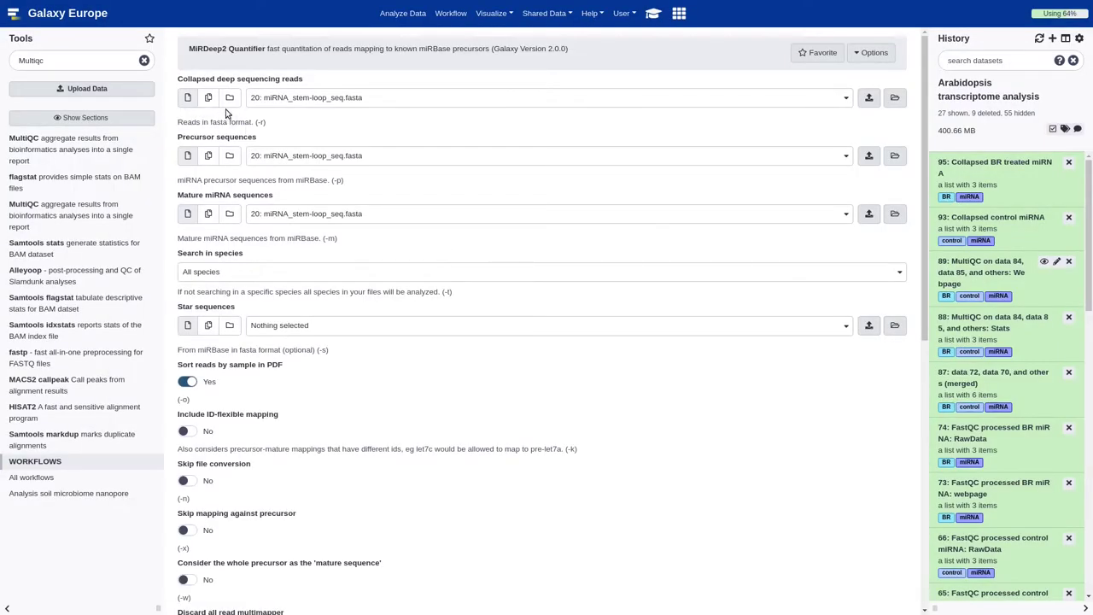
Step: Choose the Collapsed control miRNA collection as the Quantifier's collapsed deep sequencing reads
{"action": "left_click", "coordinate": [231, 103]}
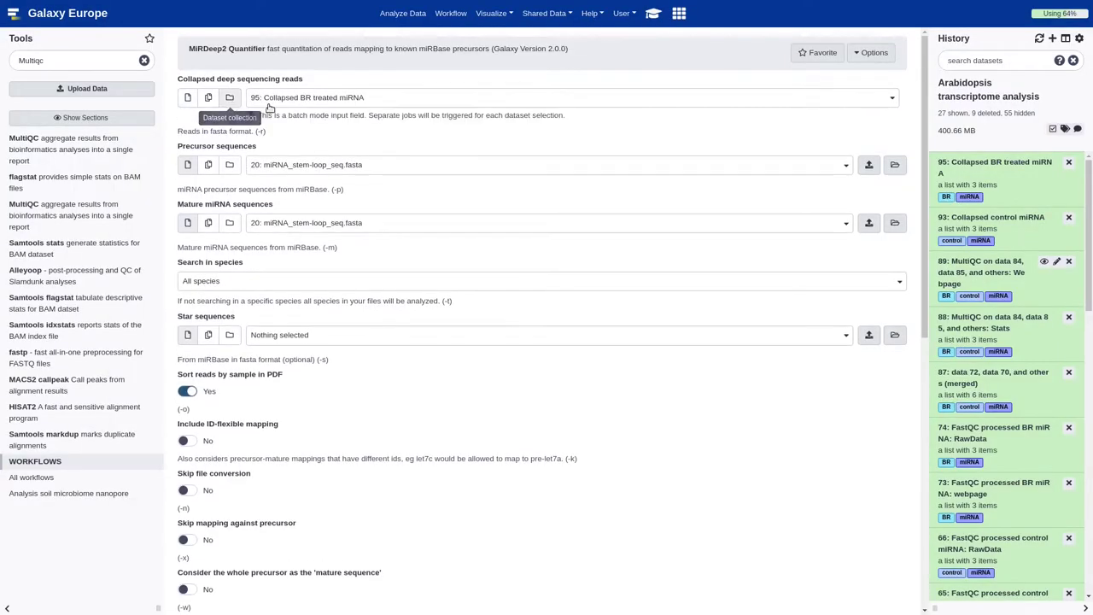
{"action": "left_click", "coordinate": [291, 101]}
{"action": "left_click", "coordinate": [331, 168]}
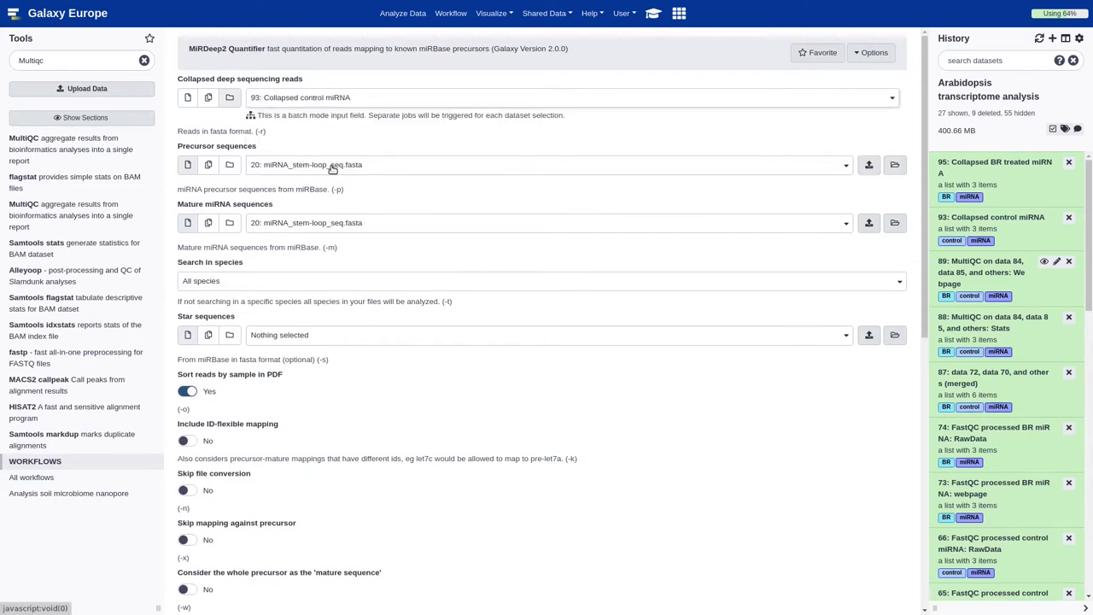
Step: Set the Quantifier's mature miRNA sequences to mature_miRNA_AT.fasta and its star sequences to star_miRNA_seq.fasta
{"action": "left_click", "coordinate": [321, 227]}
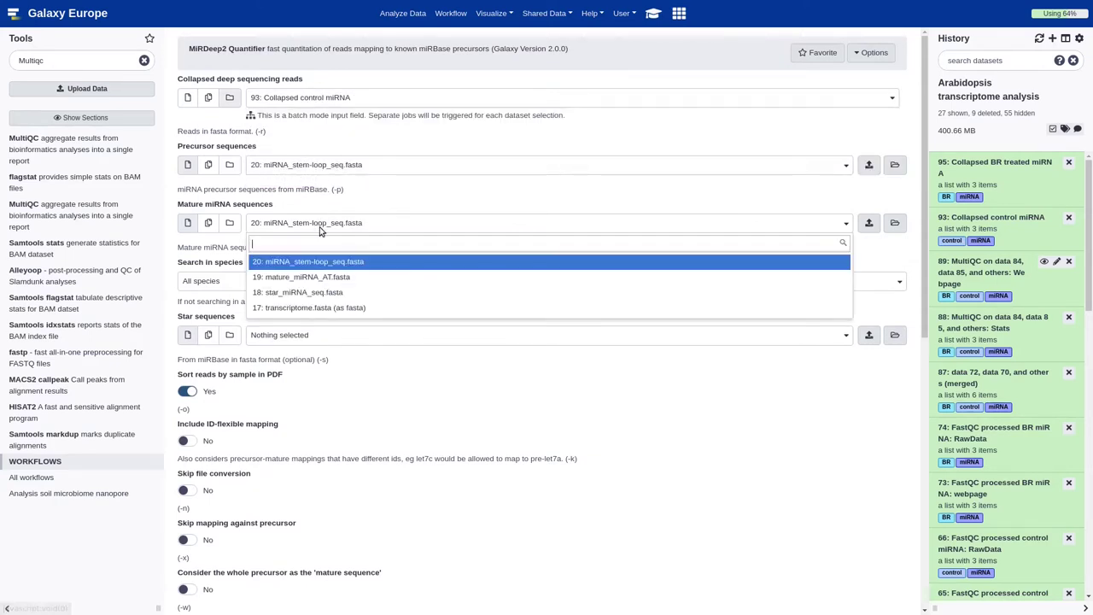
{"action": "left_click", "coordinate": [321, 279]}
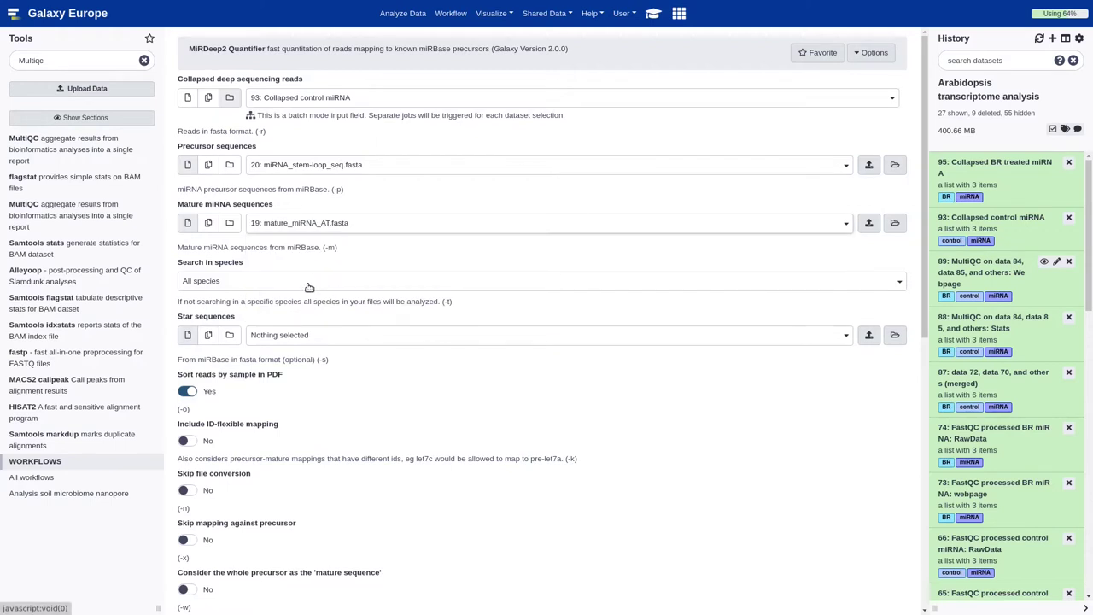
{"action": "left_click", "coordinate": [299, 336]}
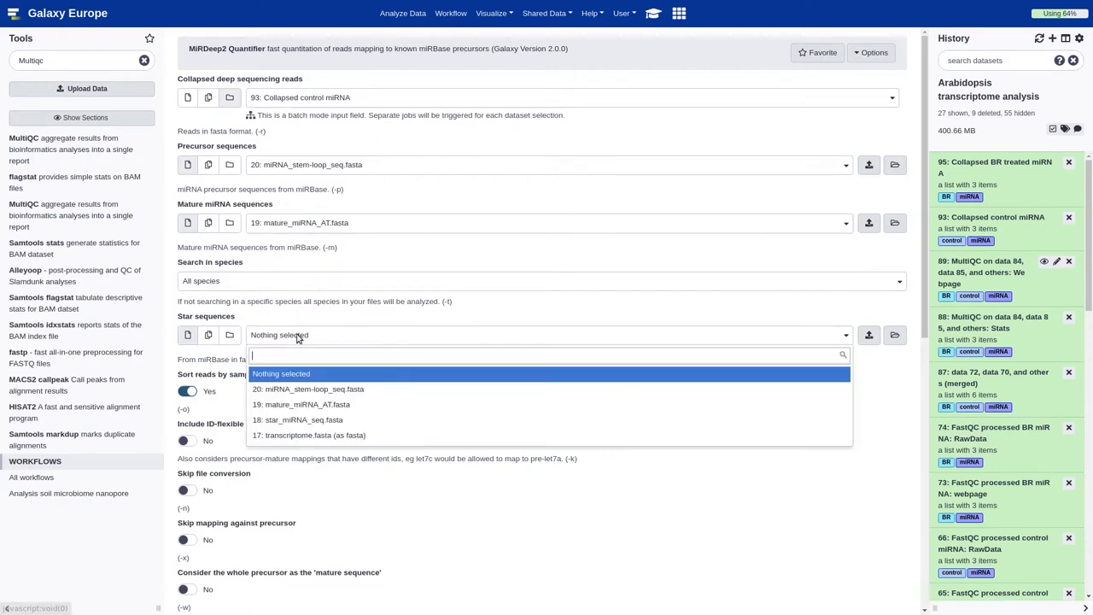
{"action": "left_click", "coordinate": [308, 420]}
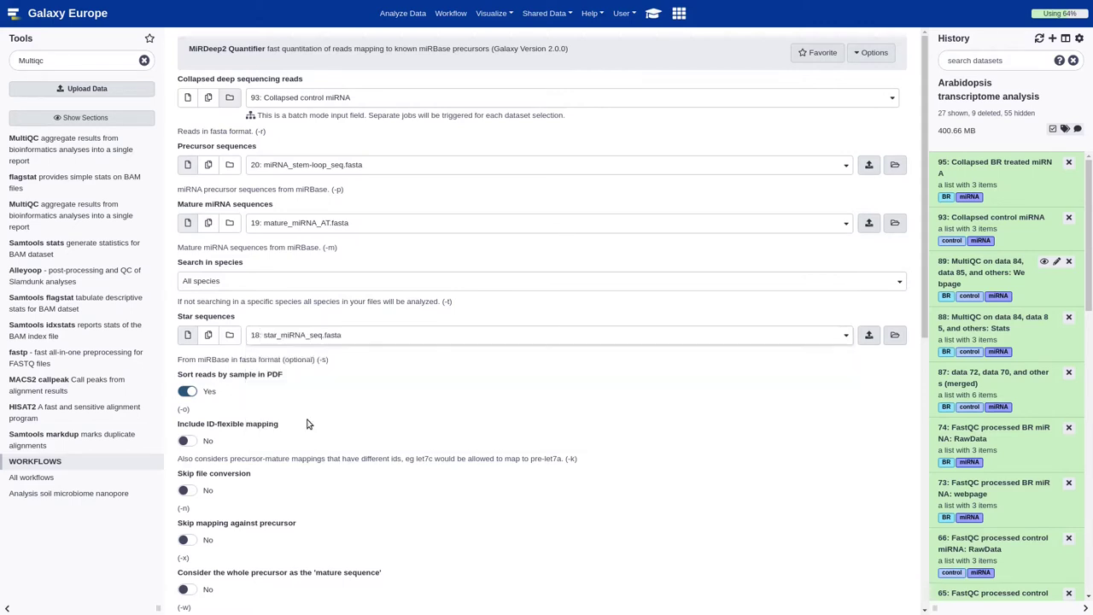
Step: Turn off sorting reads by sample in PDF and run MiRDeep2 Quantifier on the collapsed control miRNA collection
{"action": "scroll", "coordinate": [308, 423], "scroll_direction": "down", "scroll_amount": 3}
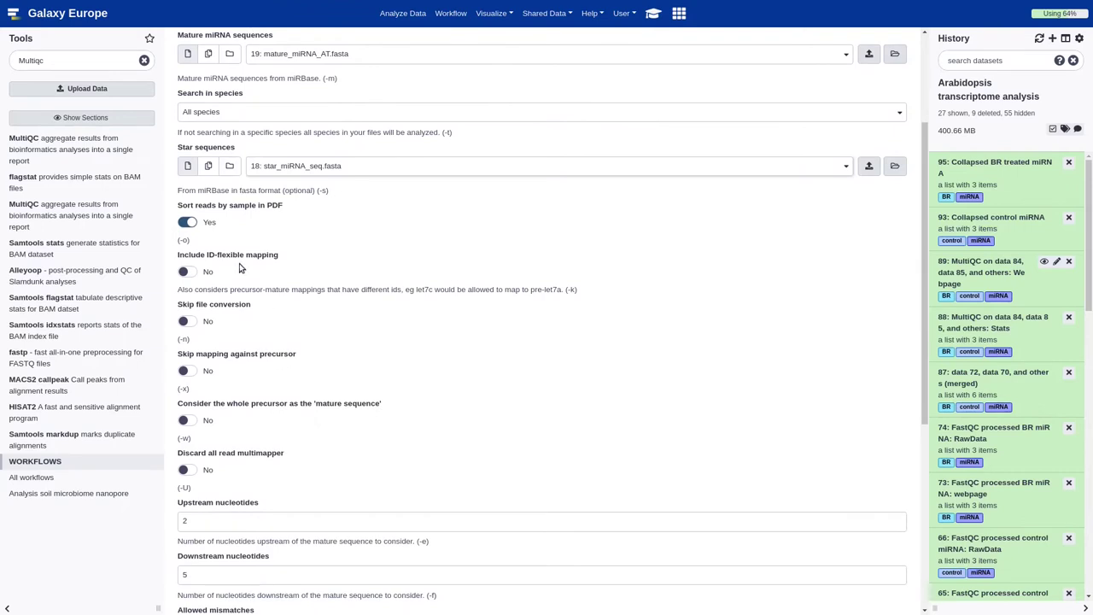
{"action": "left_click", "coordinate": [186, 222]}
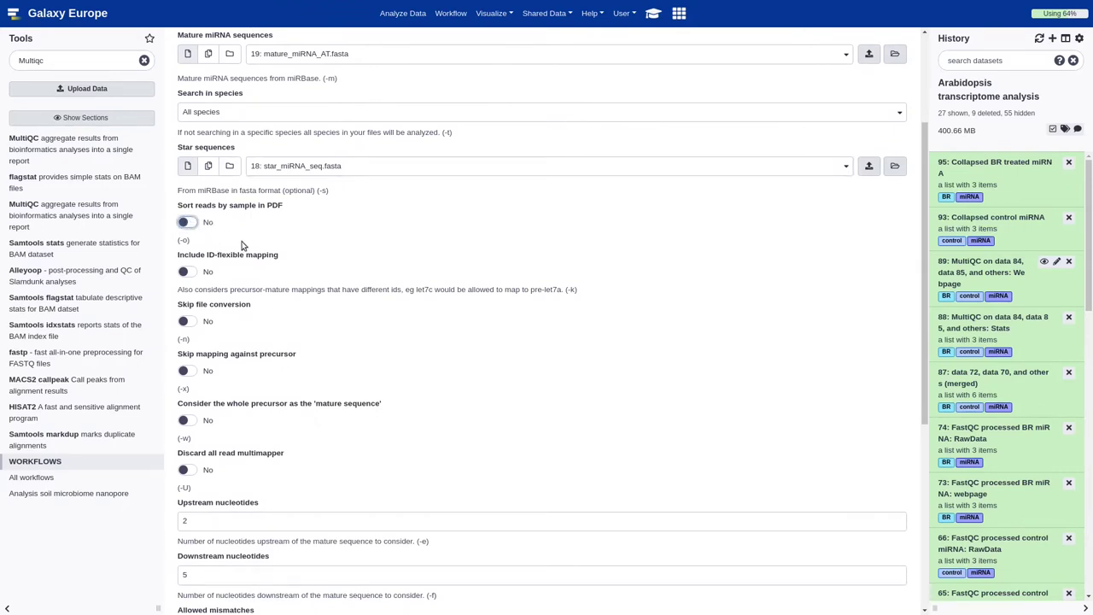
{"action": "scroll", "coordinate": [257, 253], "scroll_direction": "down", "scroll_amount": 3}
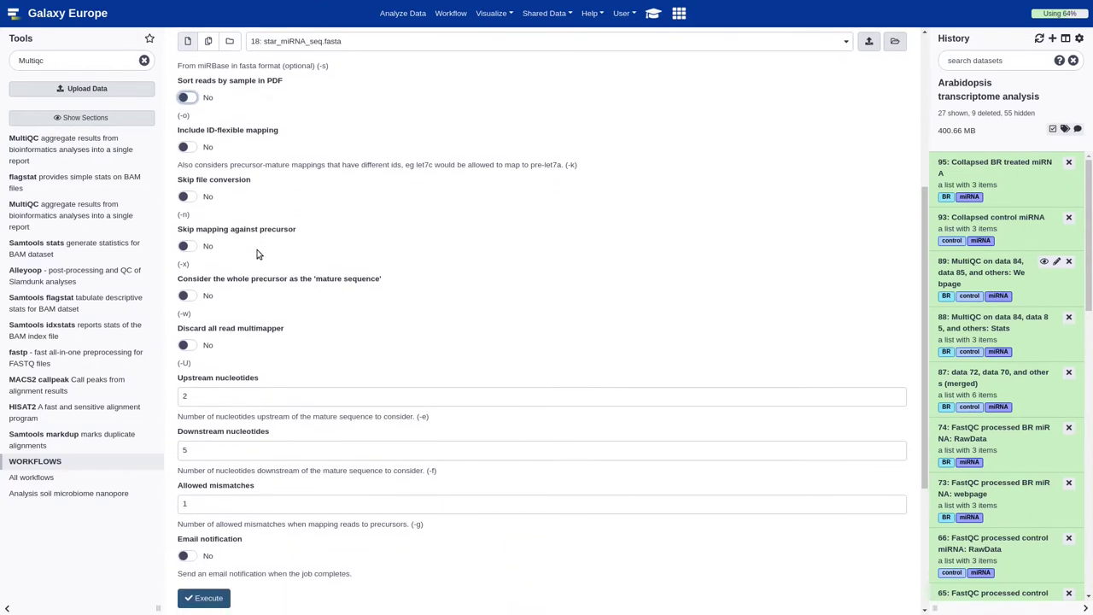
{"action": "scroll", "coordinate": [273, 277], "scroll_direction": "down", "scroll_amount": 3}
{"action": "scroll", "coordinate": [273, 277], "scroll_direction": "down", "scroll_amount": 1}
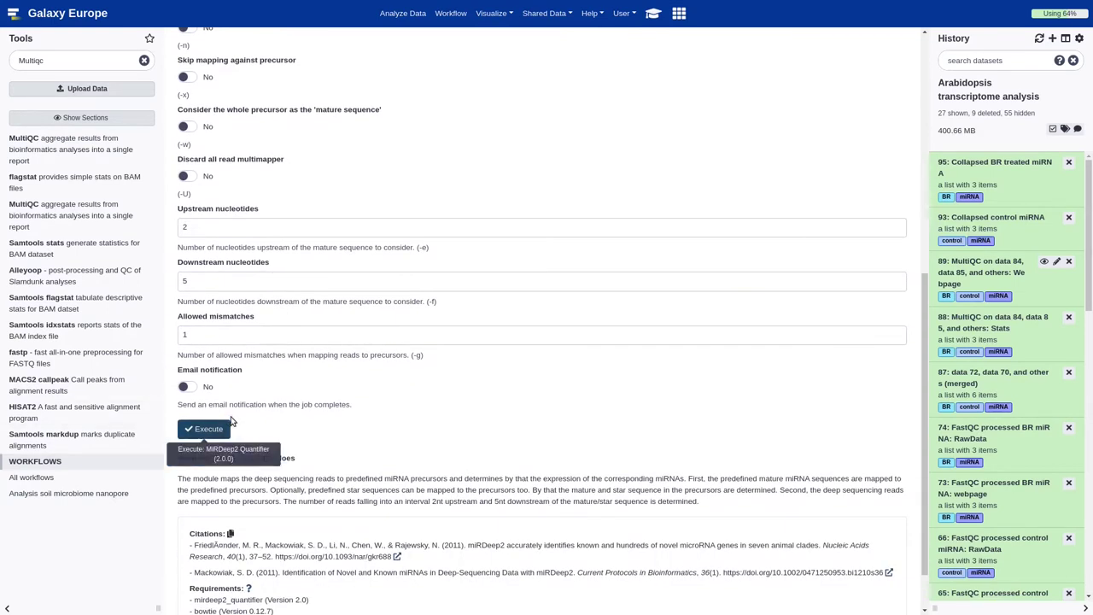
{"action": "left_click", "coordinate": [199, 430]}
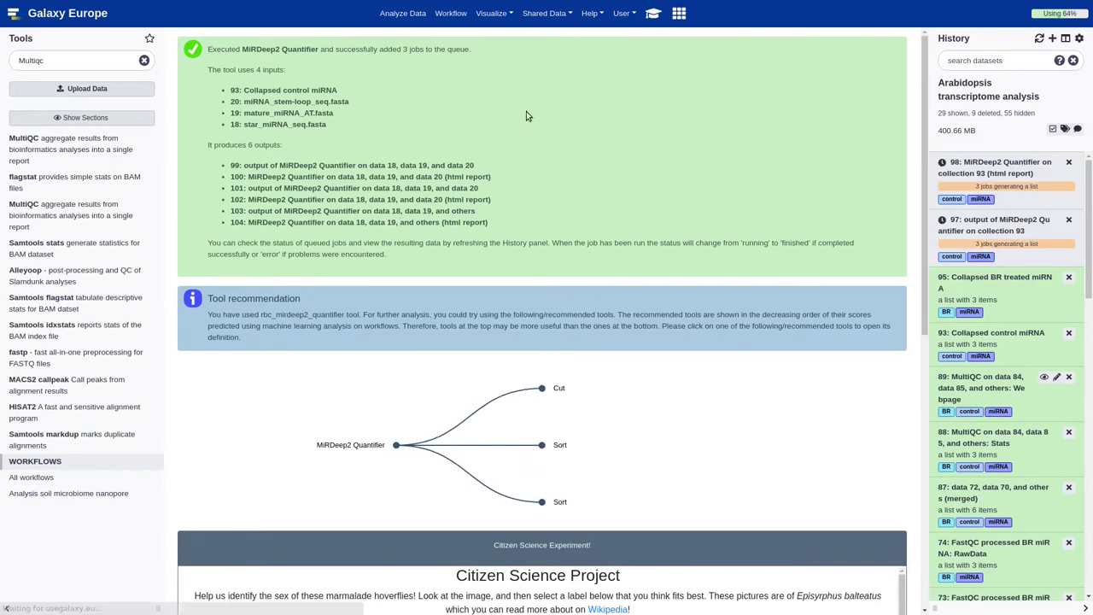
Step: Reopen MiRDeep2 Quantifier from the tutorial and use the Collapsed BR treated miRNA collection as the collapsed deep sequencing reads
{"action": "left_click", "coordinate": [652, 14]}
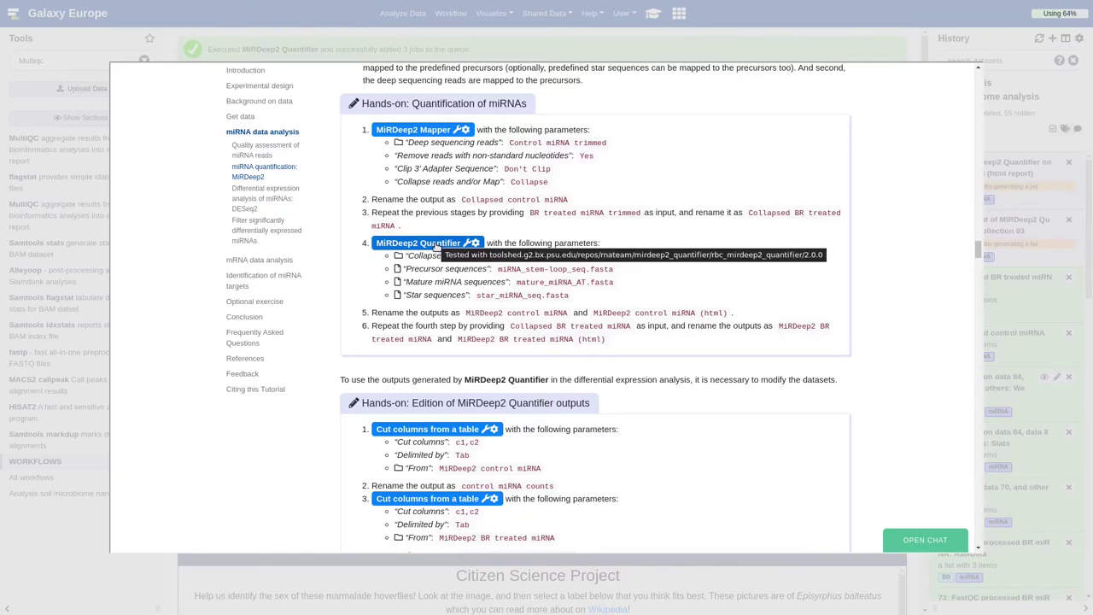
{"action": "left_click", "coordinate": [436, 246]}
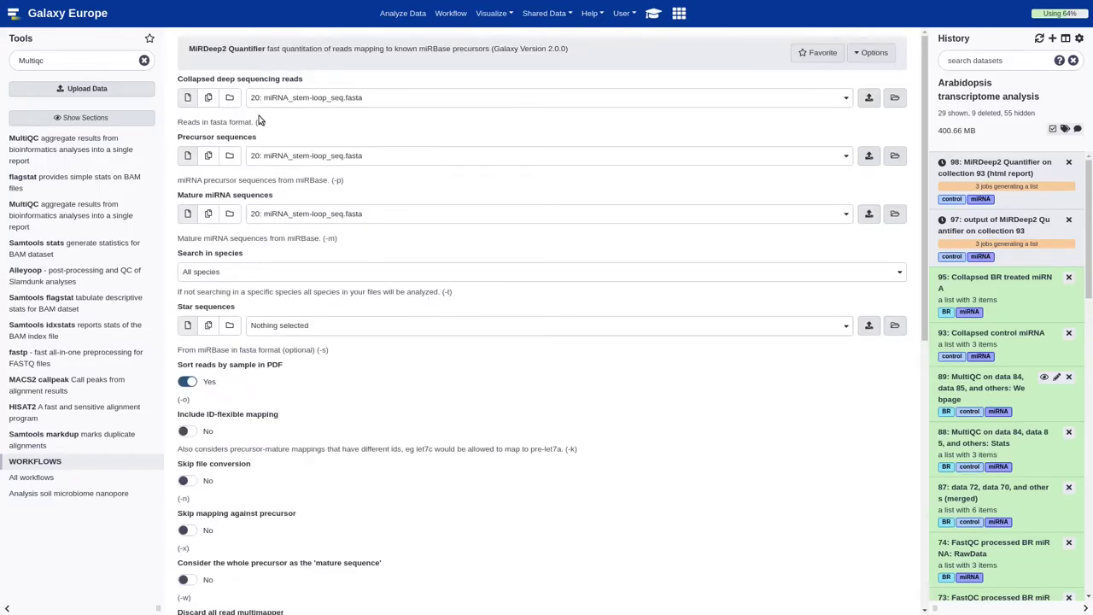
{"action": "left_click", "coordinate": [230, 98]}
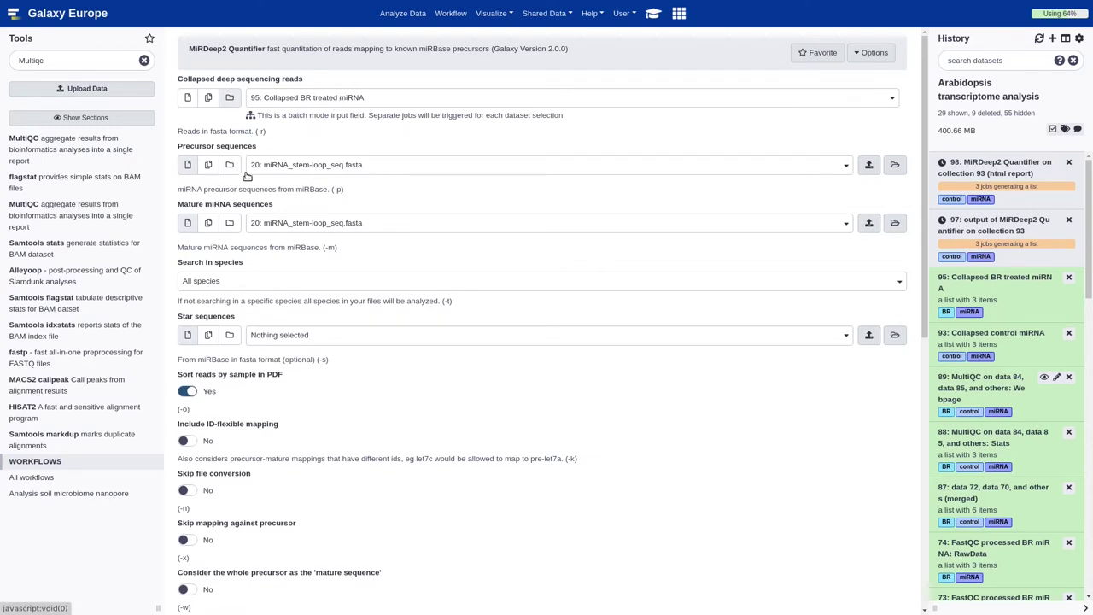
Step: For the BR treated run, choose mature_miRNA_AT.fasta as mature miRNA sequences and star_miRNA_seq.fasta as star sequences
{"action": "left_click", "coordinate": [303, 225]}
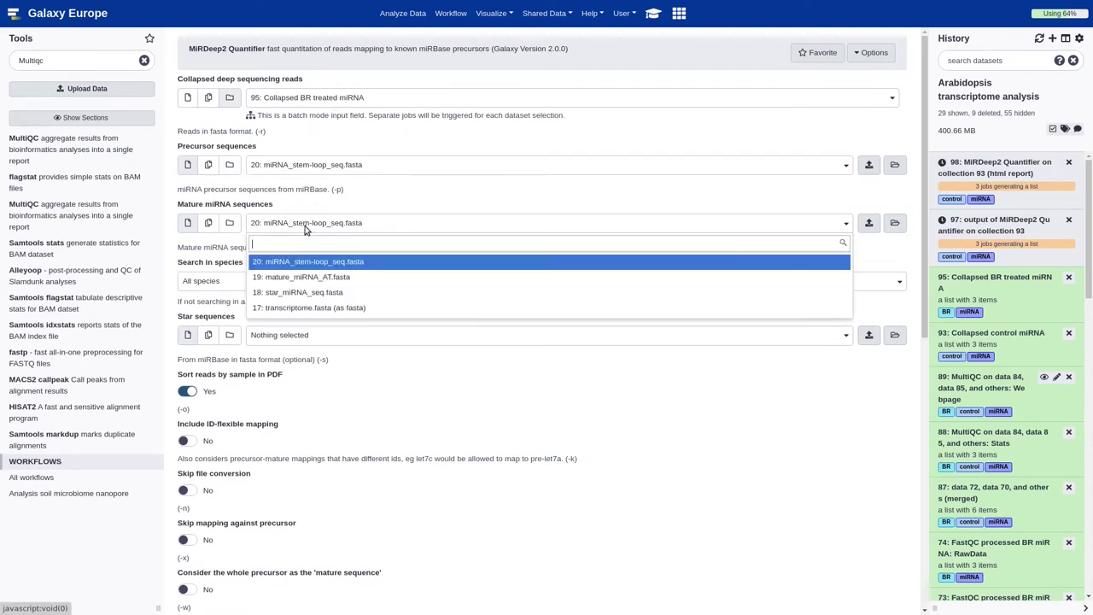
{"action": "left_click", "coordinate": [310, 276]}
{"action": "left_click", "coordinate": [306, 338]}
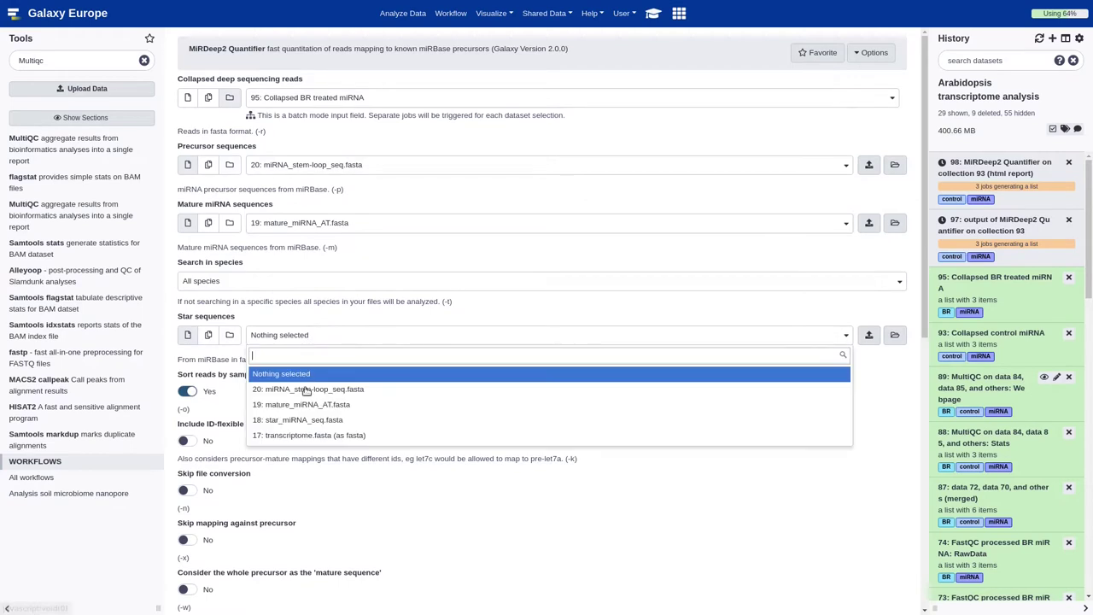
{"action": "left_click", "coordinate": [307, 422]}
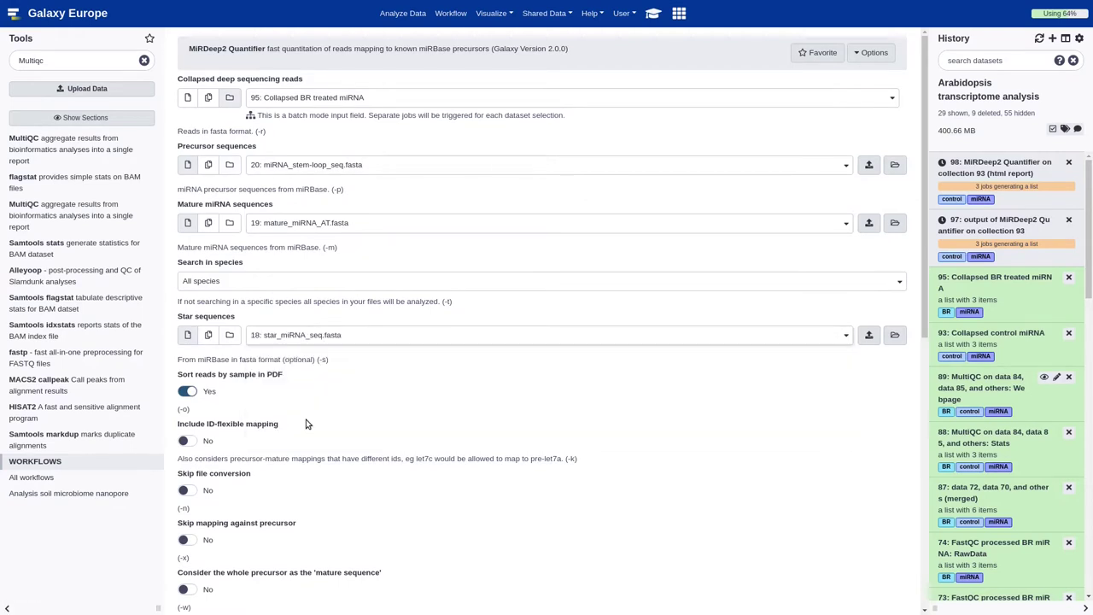
Step: Disable sorting reads by sample in PDF and run MiRDeep2 Quantifier on the collapsed BR treated miRNA collection
{"action": "left_click", "coordinate": [189, 392]}
{"action": "scroll", "coordinate": [306, 409], "scroll_direction": "down", "scroll_amount": 8}
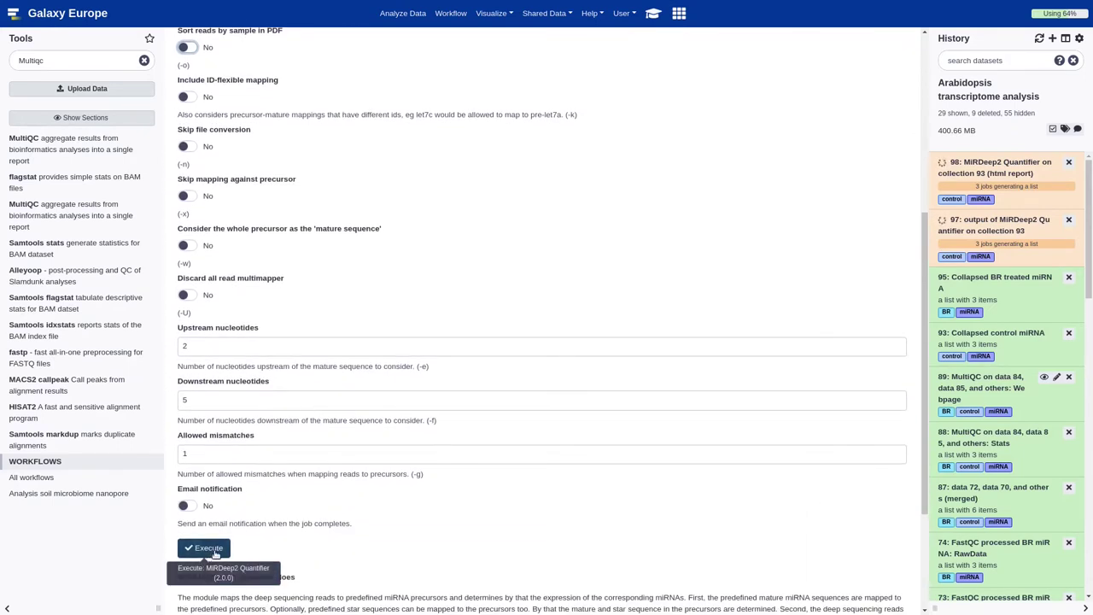
{"action": "left_click", "coordinate": [214, 550]}
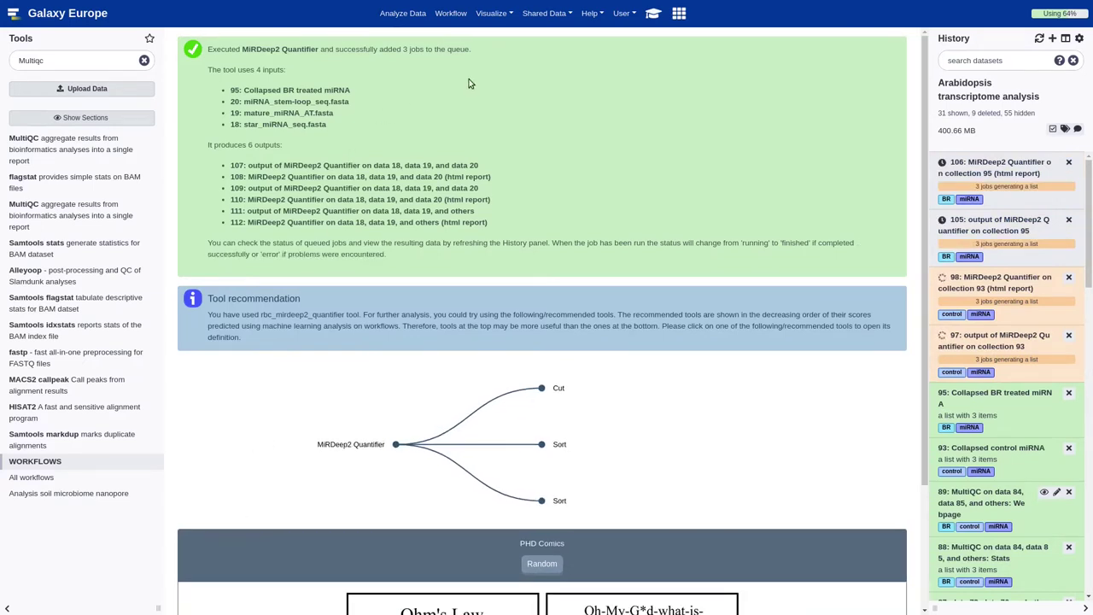
Step: Copy the name MiRDeep2 control miRNA from the tutorial, rename the Quantifier output of collection 93 with it, and return to the full history
{"action": "left_click", "coordinate": [654, 14]}
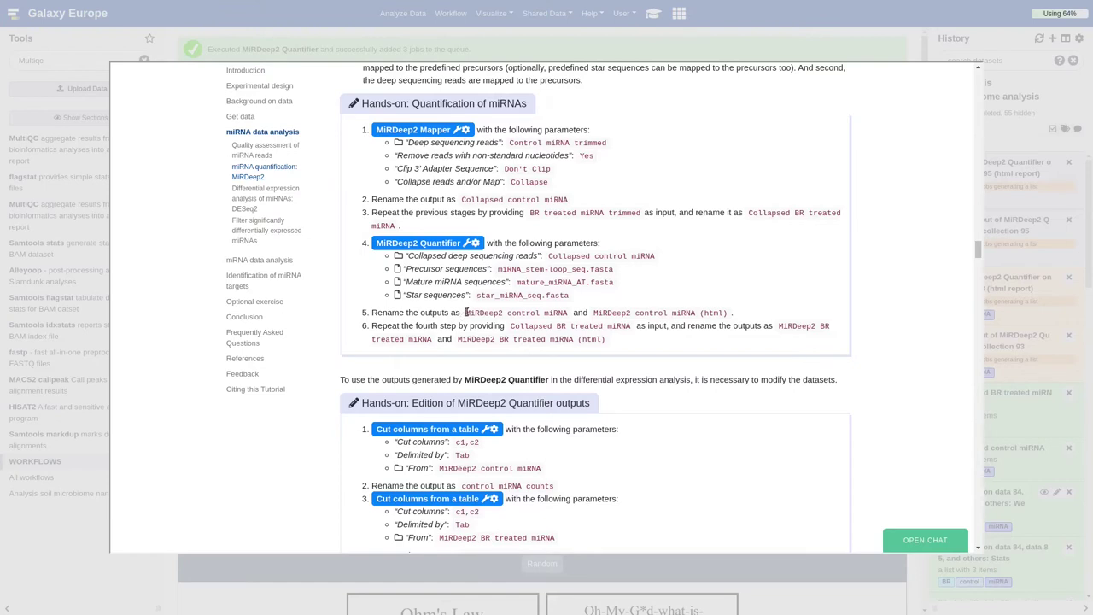
{"action": "left_click_drag", "start_coordinate": [465, 313], "coordinate": [568, 320]}
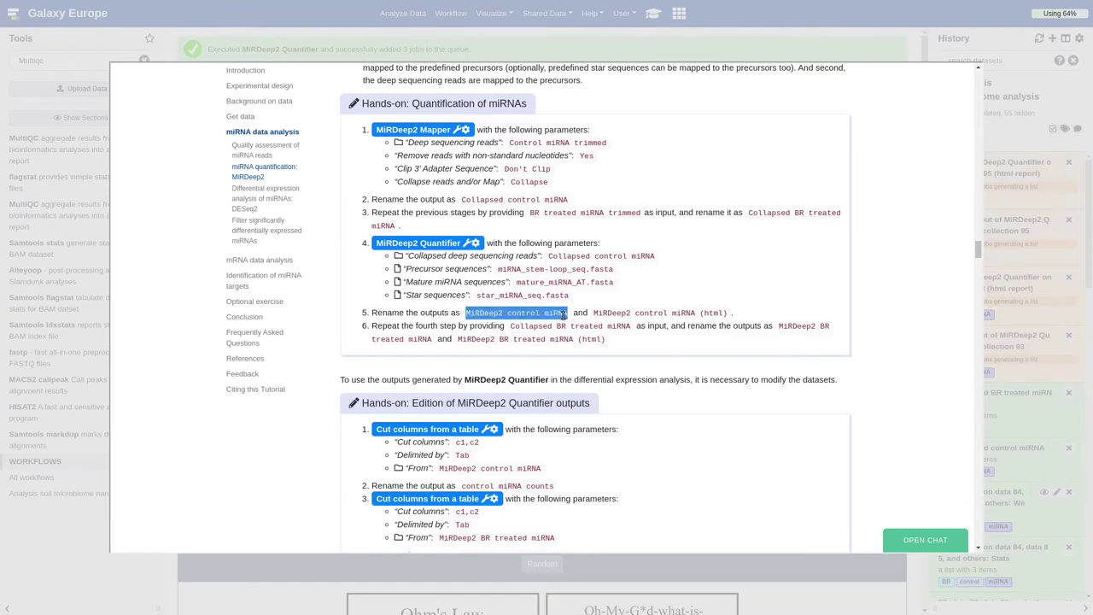
{"action": "right_click", "coordinate": [564, 315]}
{"action": "left_click", "coordinate": [587, 325]}
{"action": "left_click", "coordinate": [1046, 367]}
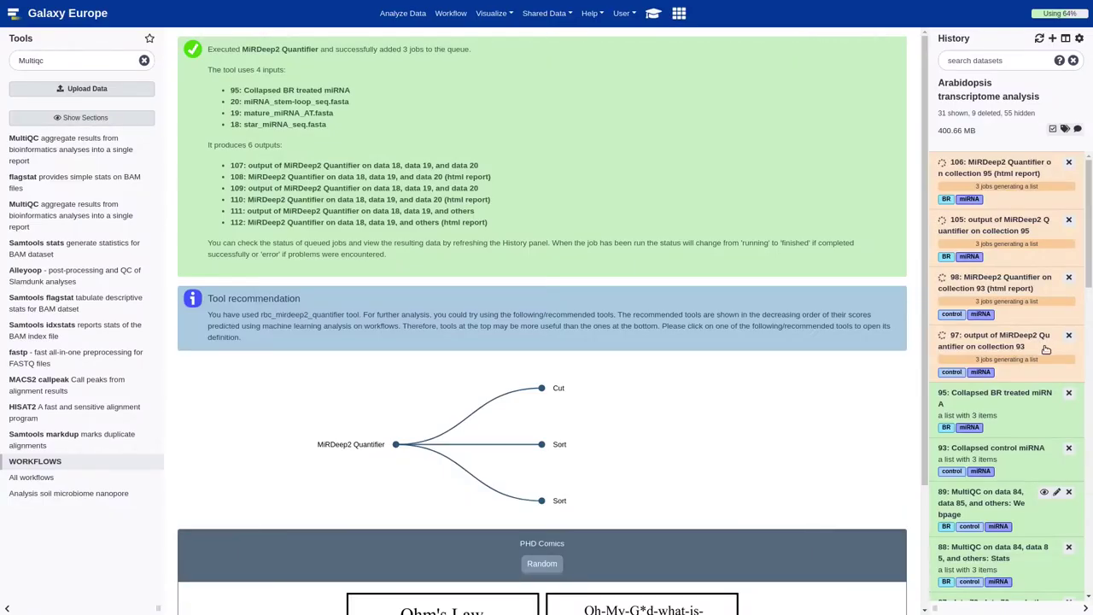
{"action": "left_click", "coordinate": [1047, 346]}
{"action": "left_click", "coordinate": [978, 92]}
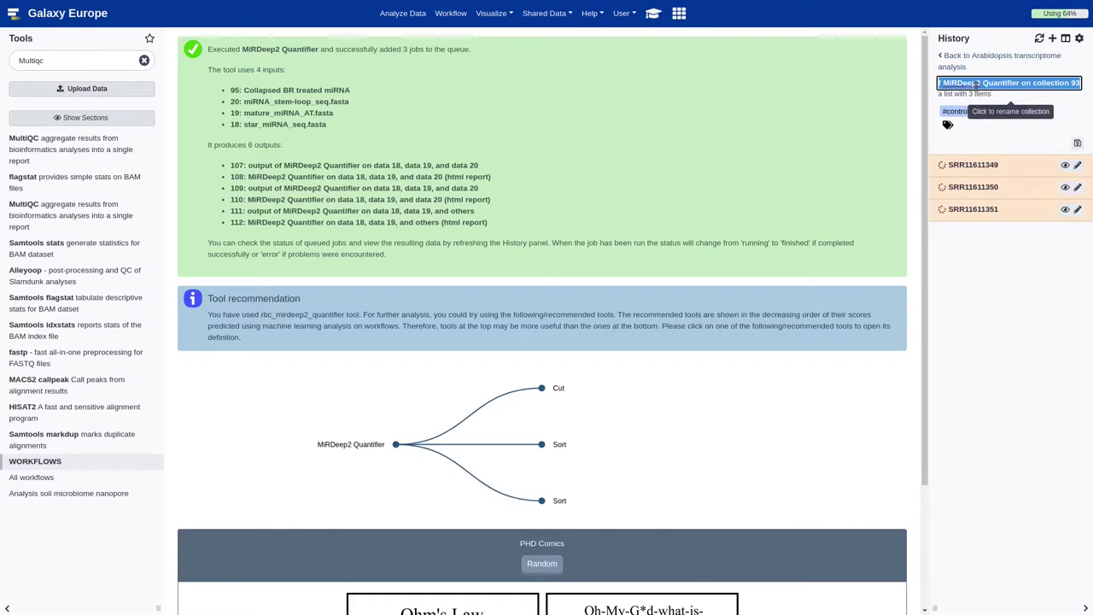
{"action": "key", "text": "ctrl+v"}
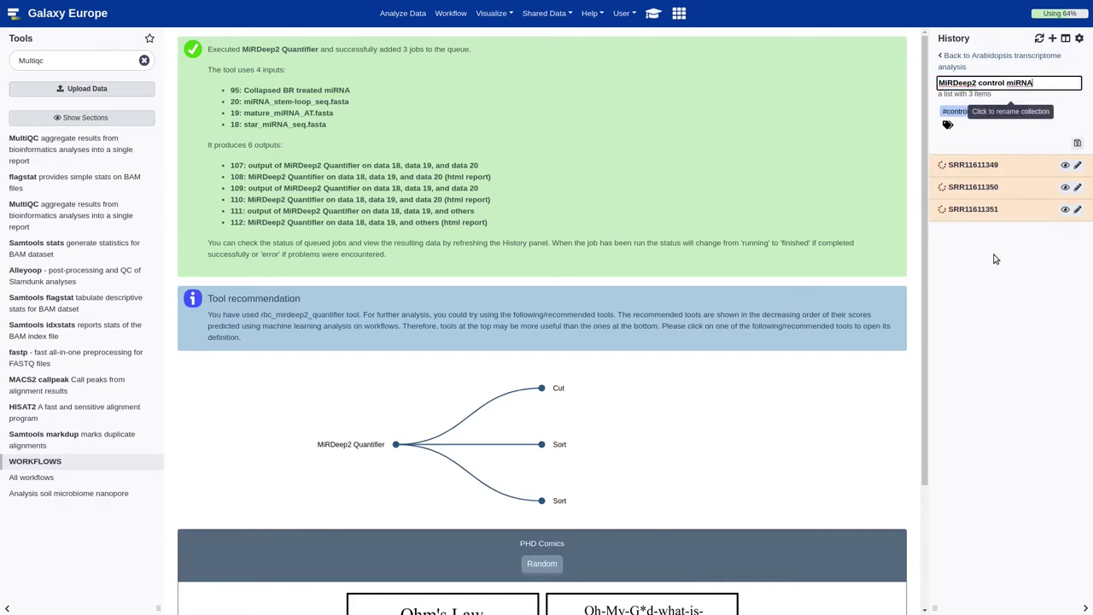
{"action": "key", "text": "Return"}
{"action": "left_click", "coordinate": [961, 55]}
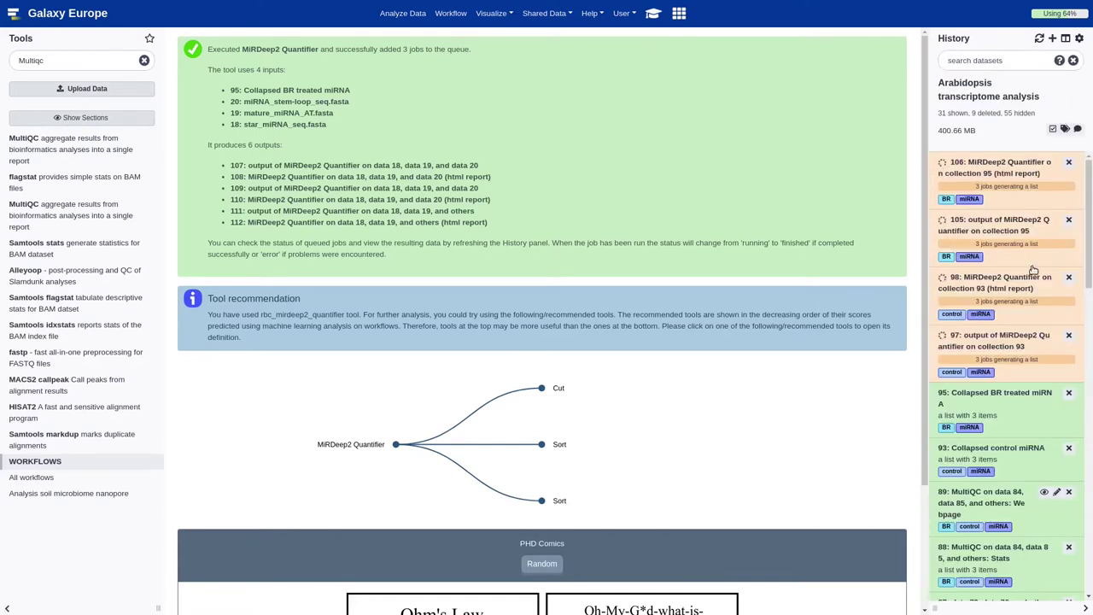
Step: Rename the Quantifier HTML report of collection 93 as MiRDeep2 control miRNA (html)
{"action": "left_click", "coordinate": [995, 281]}
{"action": "left_click", "coordinate": [1007, 83]}
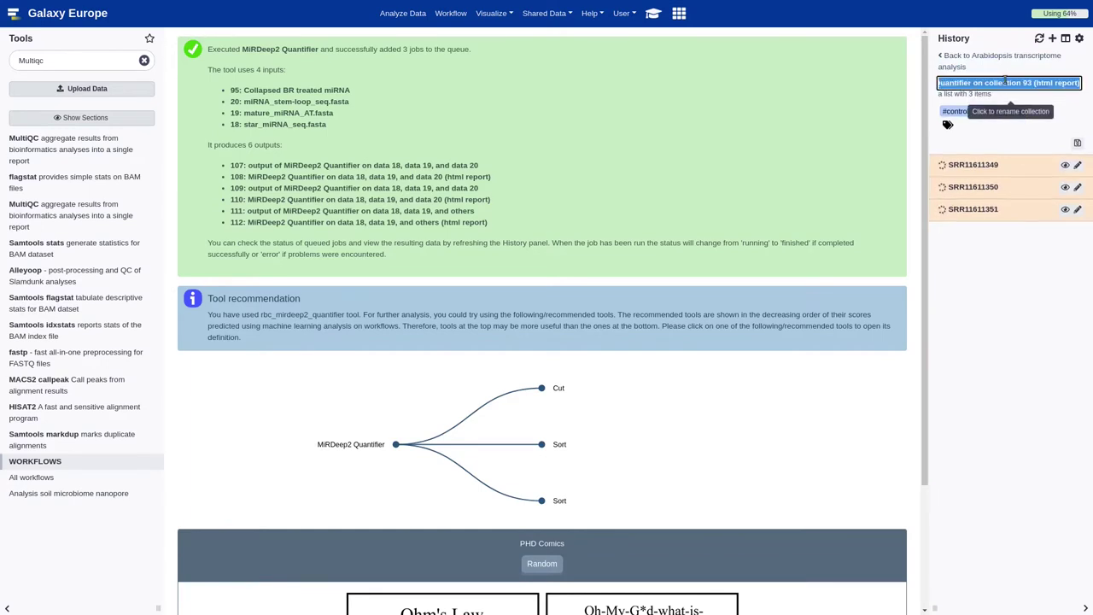
{"action": "key", "text": "ctrl+v"}
{"action": "type", "text": "("}
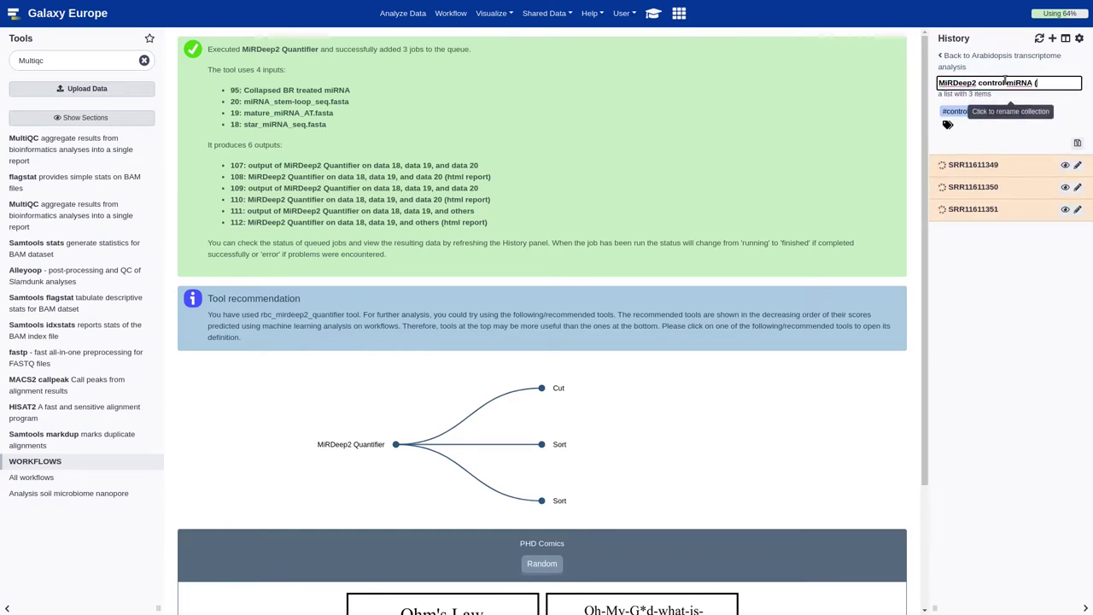
Step: Finish renaming the control HTML report collection as "MiRDeep2 control miRNA (html)" and return to the history
{"action": "type", "text": "html"}
{"action": "key", "text": "Return"}
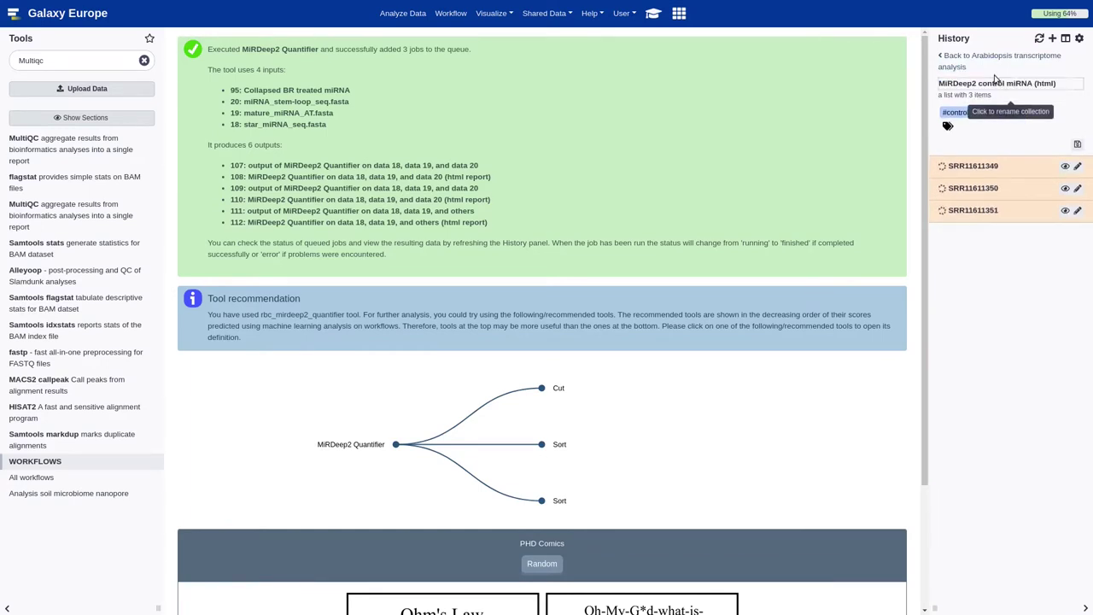
{"action": "left_click", "coordinate": [980, 56]}
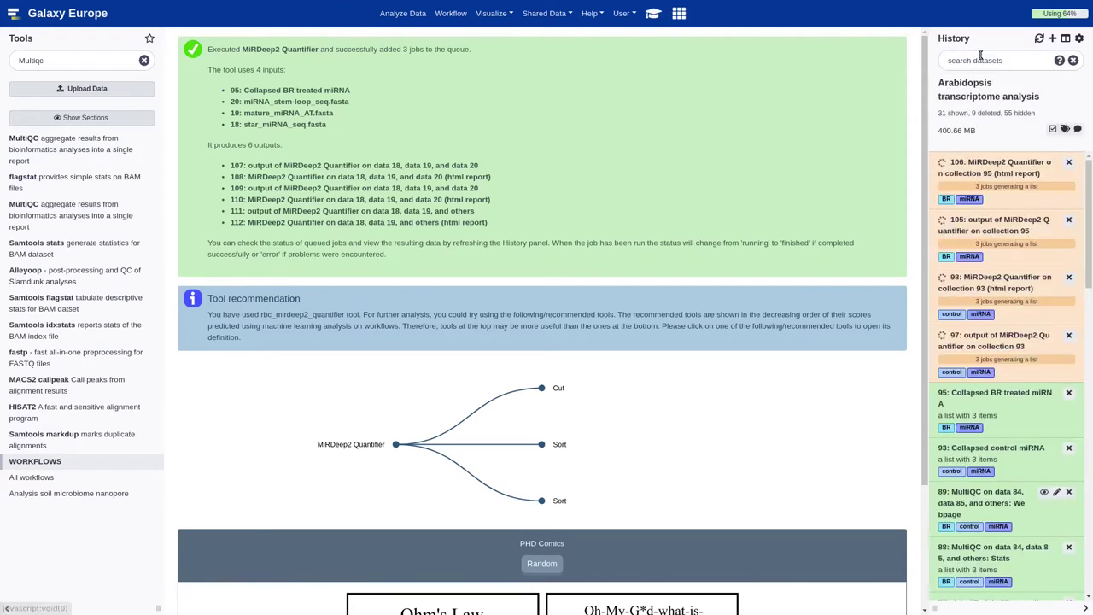
Step: Rename the MiRDeep2 Quantifier output collection for collection 95 as "MiRDeep2 BR treated miRNA"
{"action": "left_click", "coordinate": [1043, 237]}
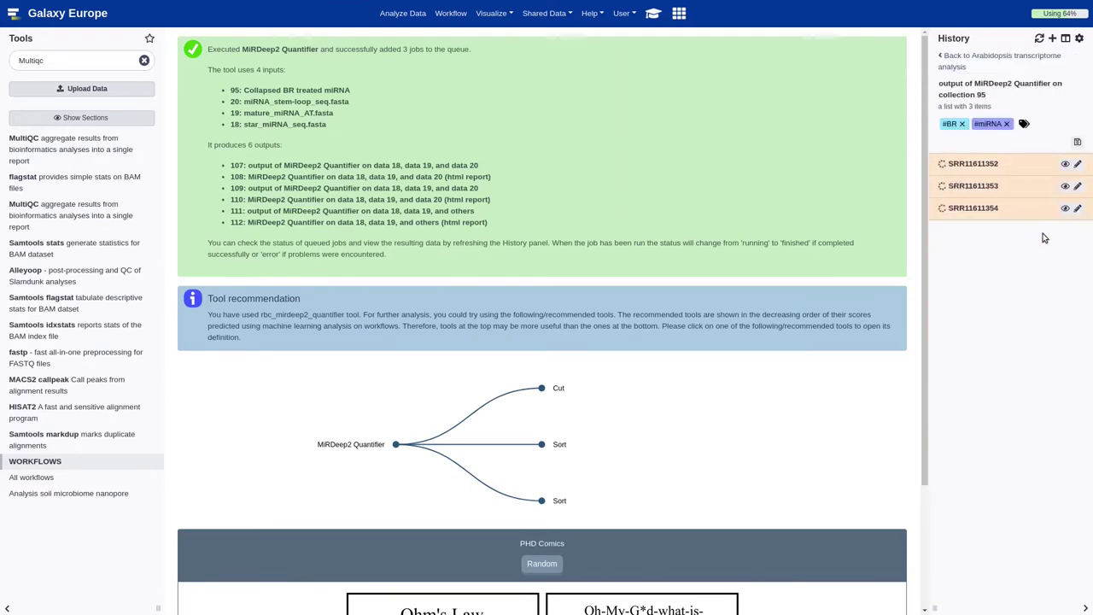
{"action": "left_click", "coordinate": [978, 83]}
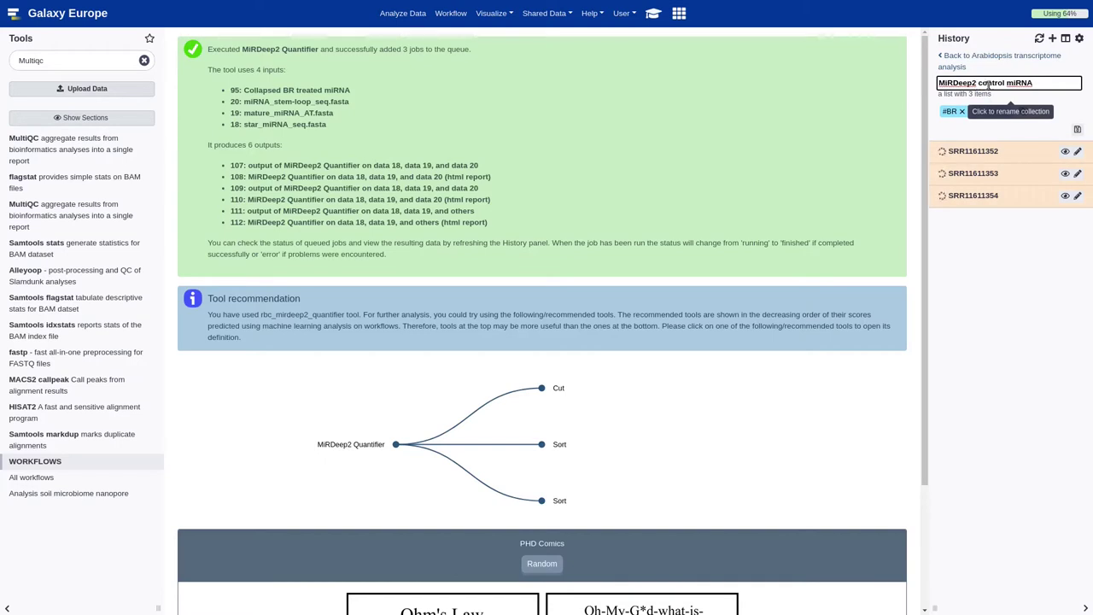
{"action": "double_click", "coordinate": [991, 83]}
{"action": "type", "text": "BR treated"}
{"action": "key", "text": "Return"}
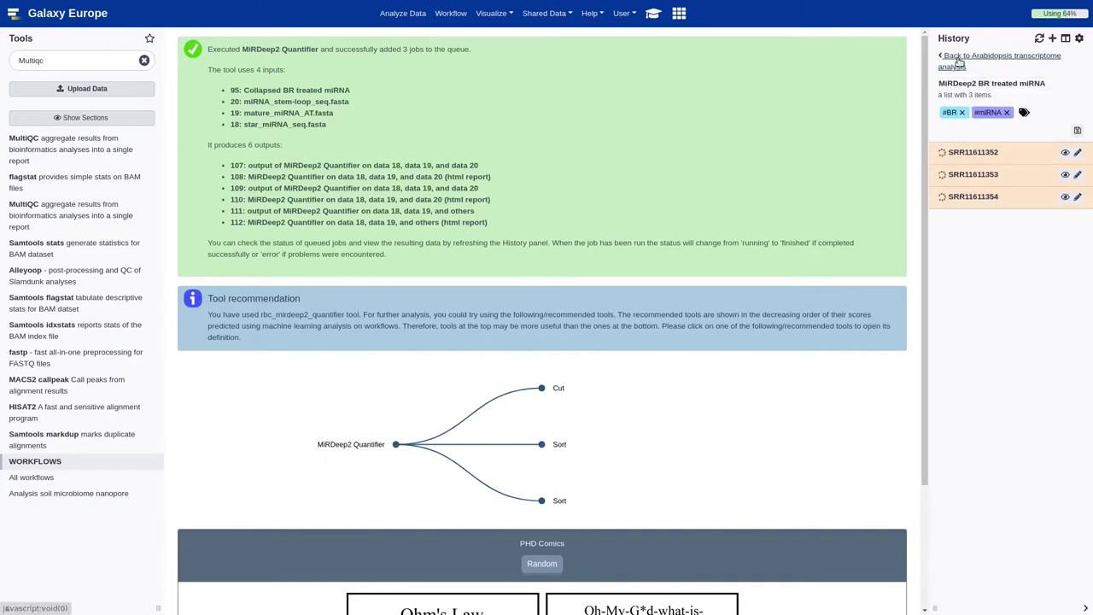
{"action": "left_click", "coordinate": [999, 57]}
Step: Rename the MiRDeep2 Quantifier HTML report for collection 95 as "MiRDeep2 BR treated miRNA (html)" and refresh the history
{"action": "left_click", "coordinate": [1013, 206]}
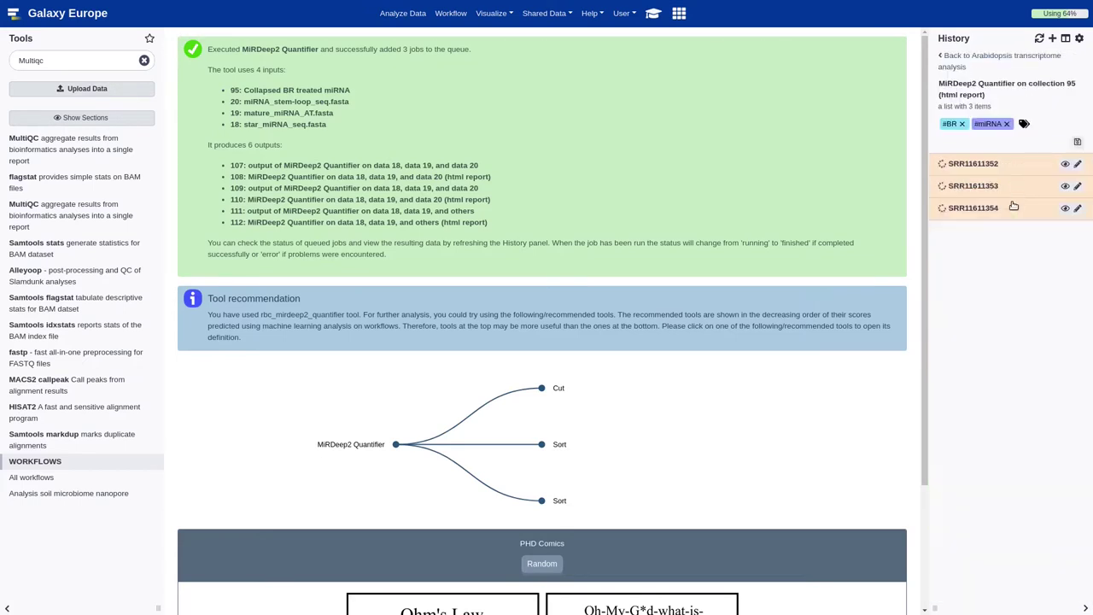
{"action": "left_click", "coordinate": [975, 85]}
{"action": "type", "text": "MiRDeep2 control miRNA"}
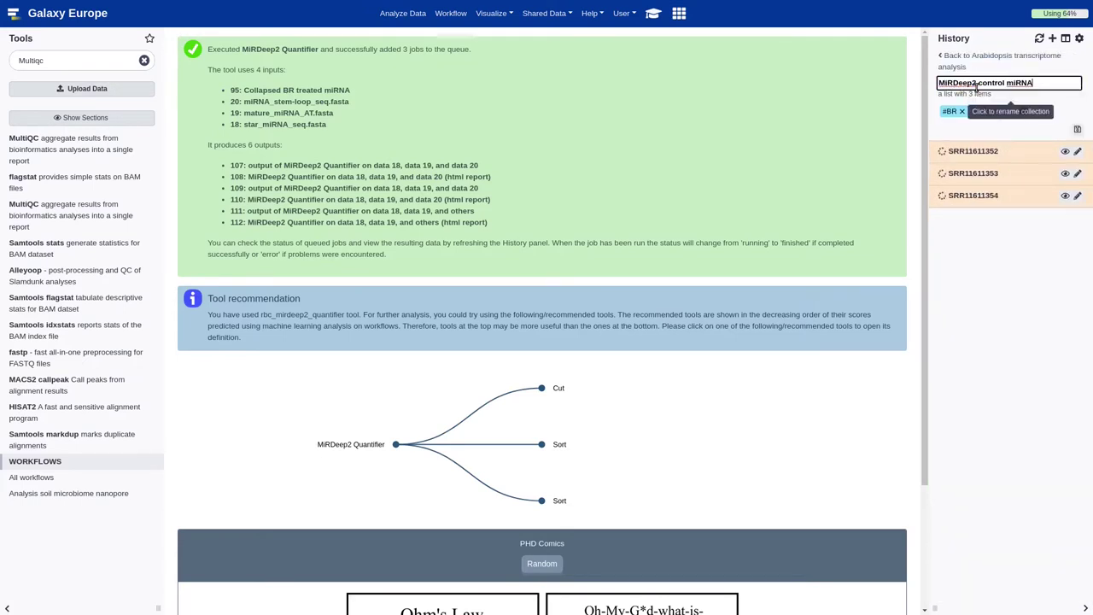
{"action": "double_click", "coordinate": [991, 83]}
{"action": "type", "text": "BR treated"}
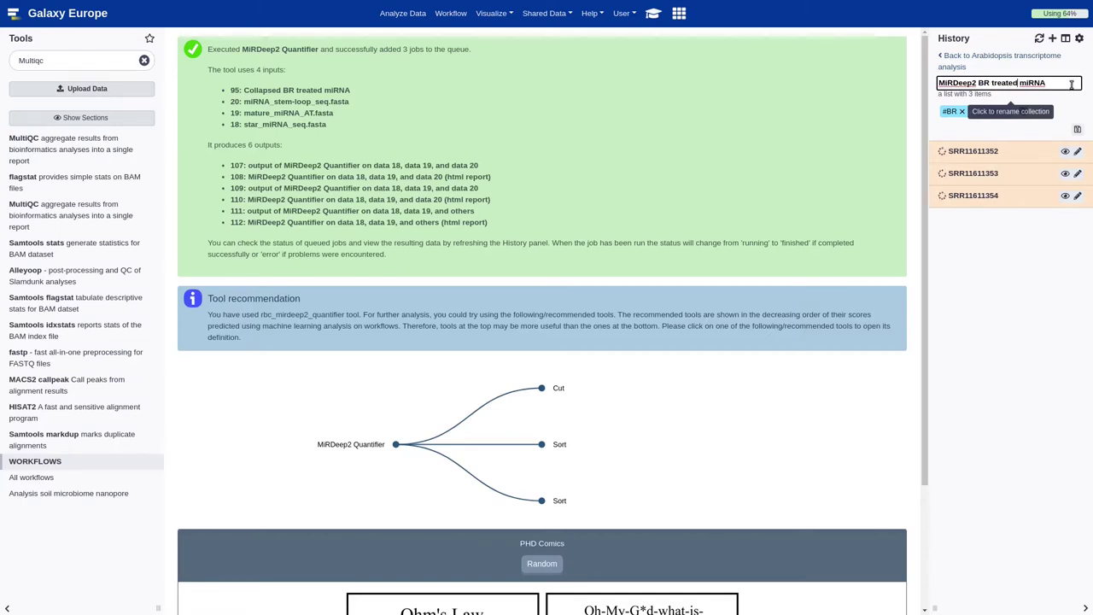
{"action": "type", "text": " miRNA (HTML"}
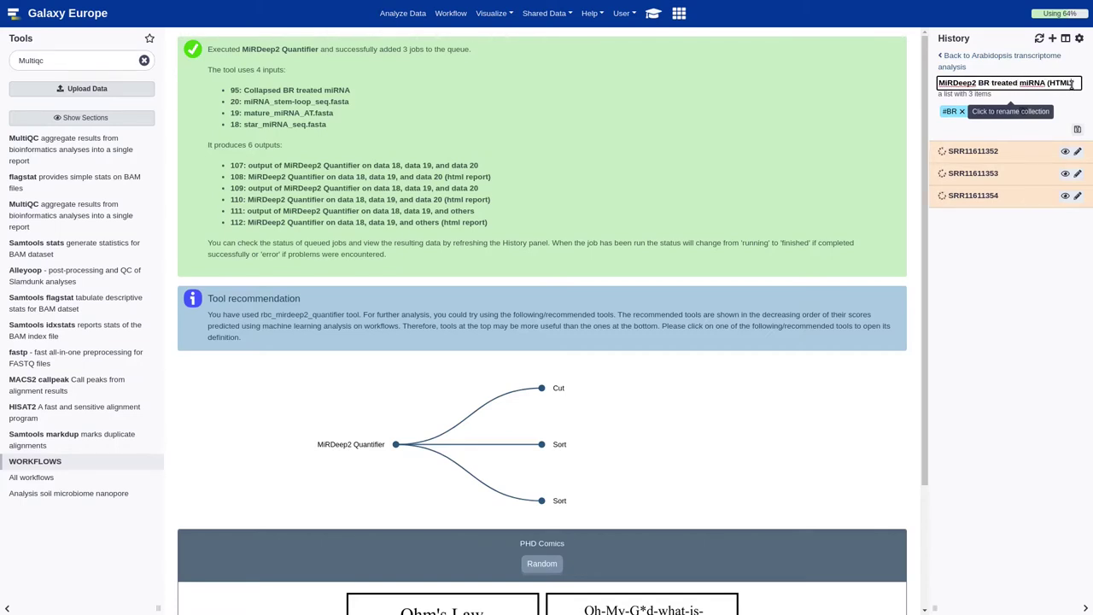
{"action": "key", "text": "BackSpace"}
{"action": "key", "text": "BackSpace"}
{"action": "key", "text": "BackSpace"}
{"action": "key", "text": "BackSpace"}
{"action": "type", "text": "tml)"}
{"action": "key", "text": "Return"}
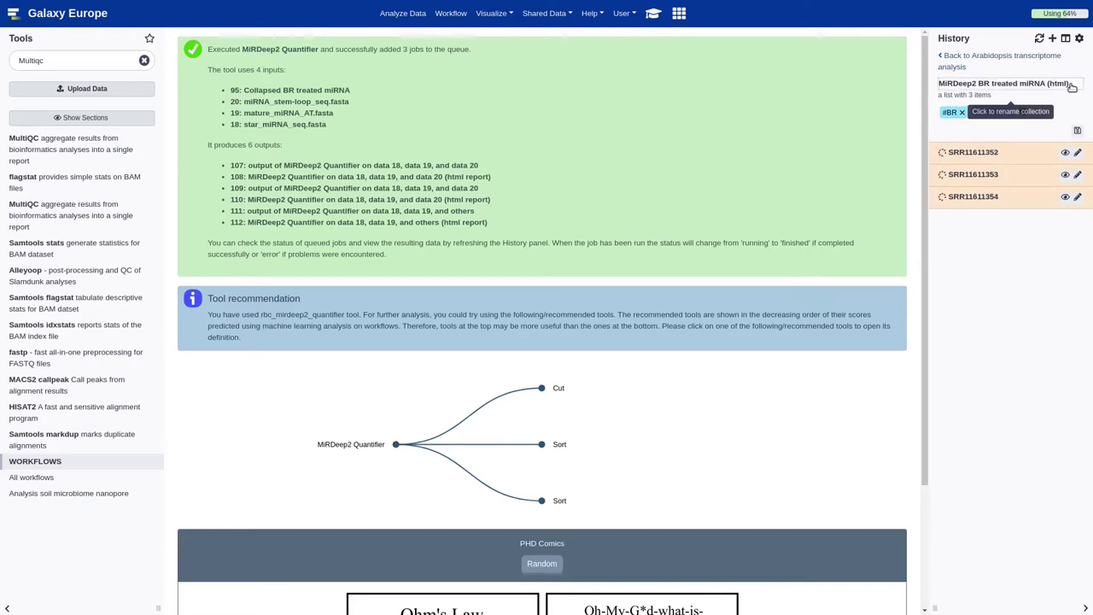
{"action": "left_click", "coordinate": [959, 56]}
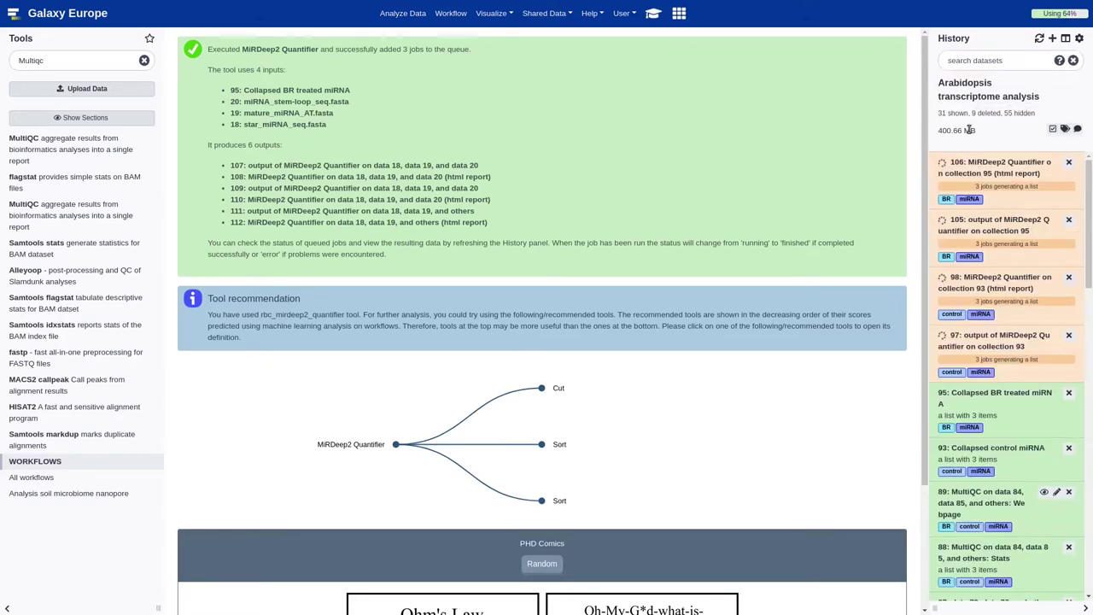
{"action": "left_click", "coordinate": [1040, 40]}
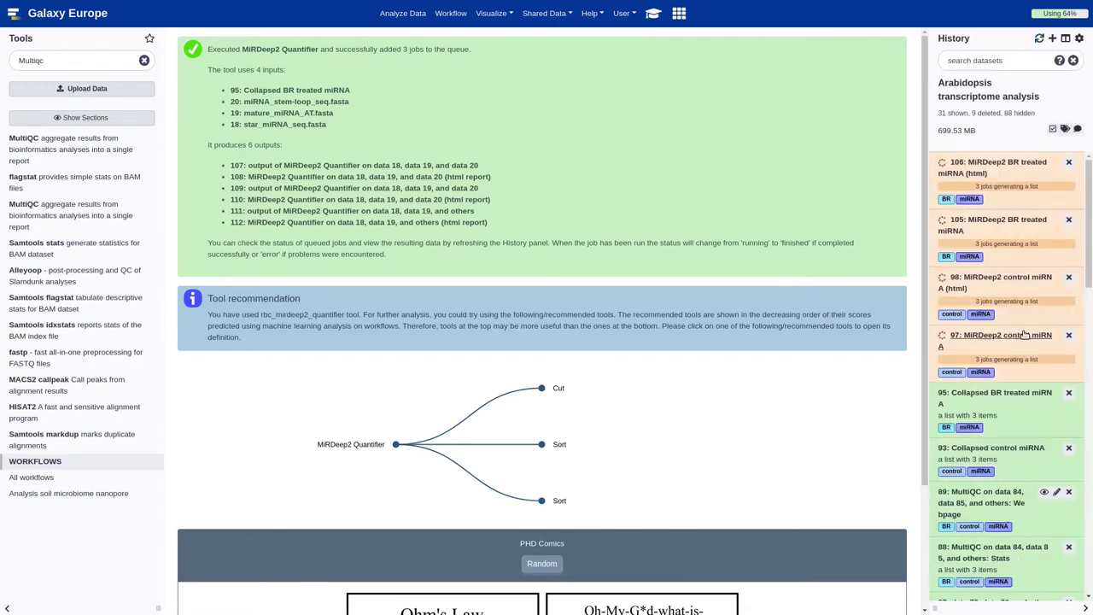
Step: View the sequences of dataset SRR11611352 in the "Collapsed BR treated miRNA" collection
{"action": "scroll", "coordinate": [1022, 333], "scroll_direction": "down", "scroll_amount": 2}
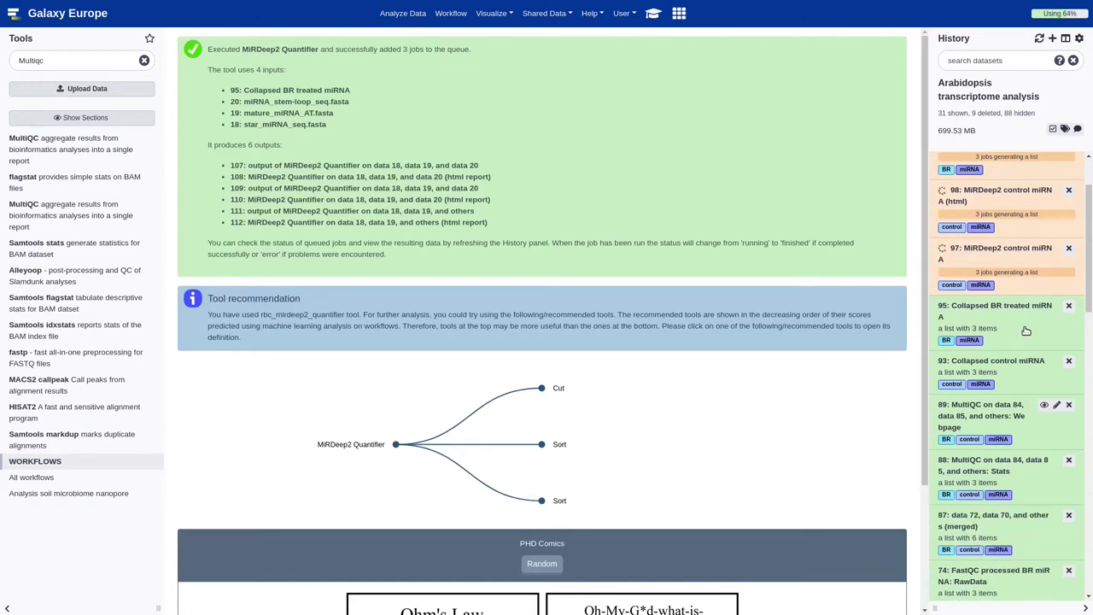
{"action": "left_click", "coordinate": [1026, 331]}
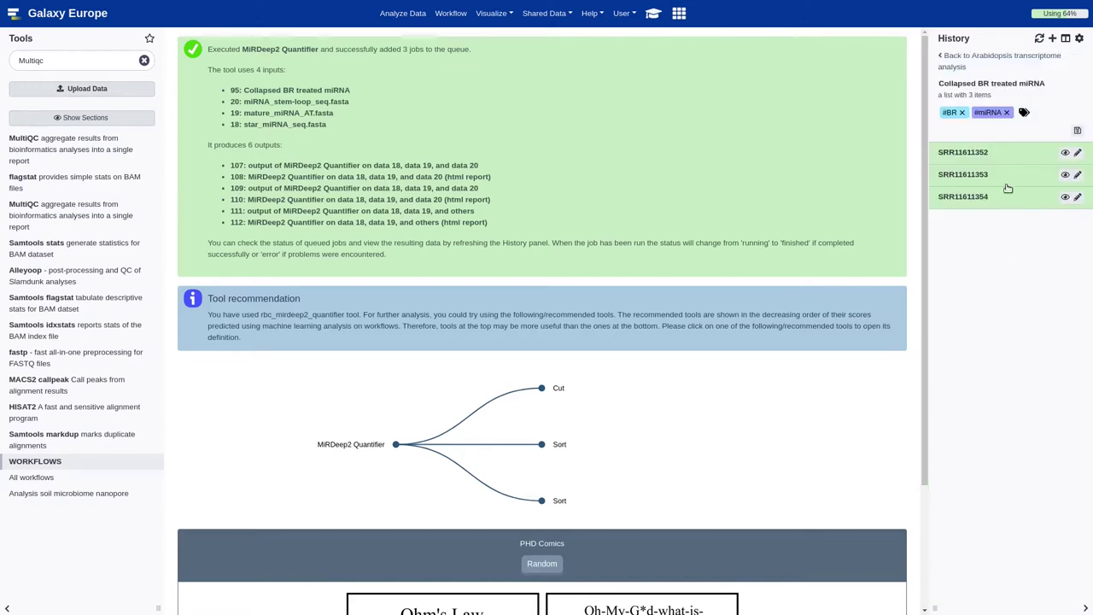
{"action": "left_click", "coordinate": [1065, 153]}
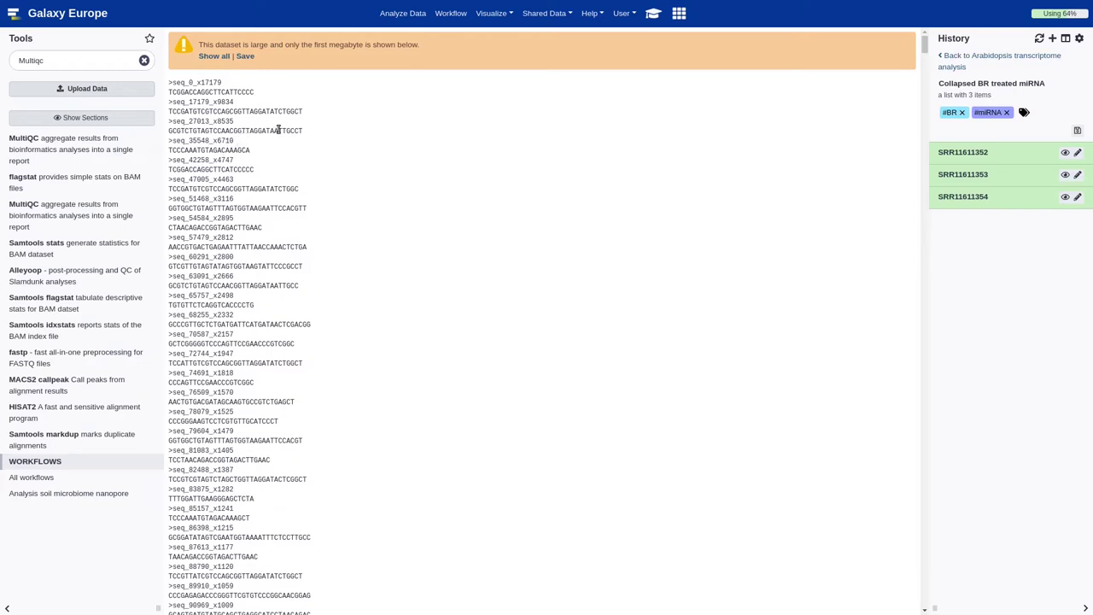
Step: Consult the Arabidopsis transcriptome training tutorial for the hands-on instructions on editing the MiRDeep2 Quantifier outputs
{"action": "left_click", "coordinate": [85, 23]}
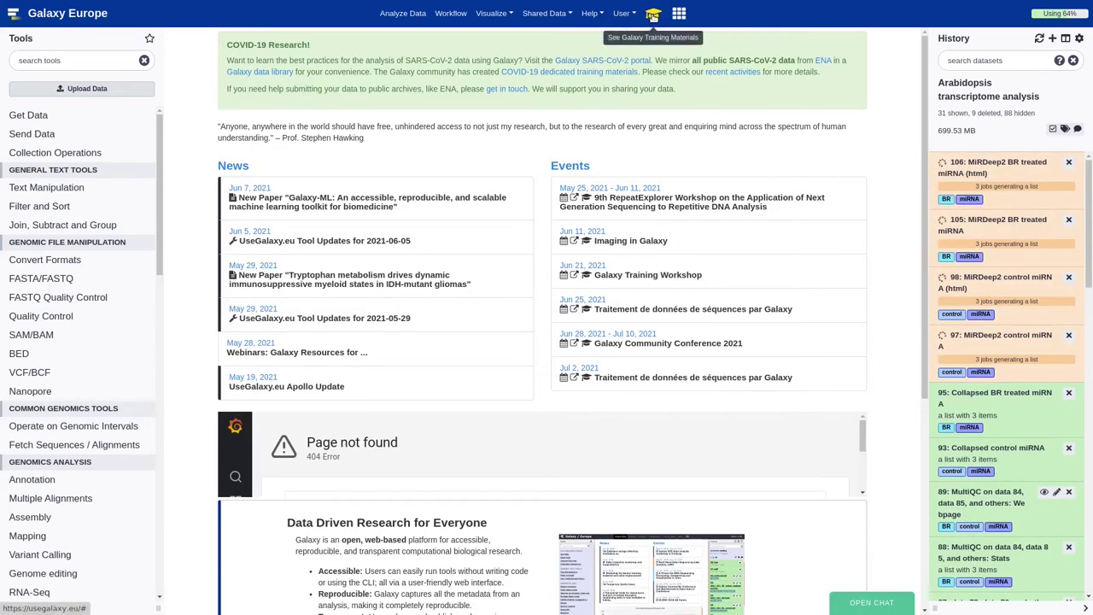
{"action": "left_click", "coordinate": [653, 15]}
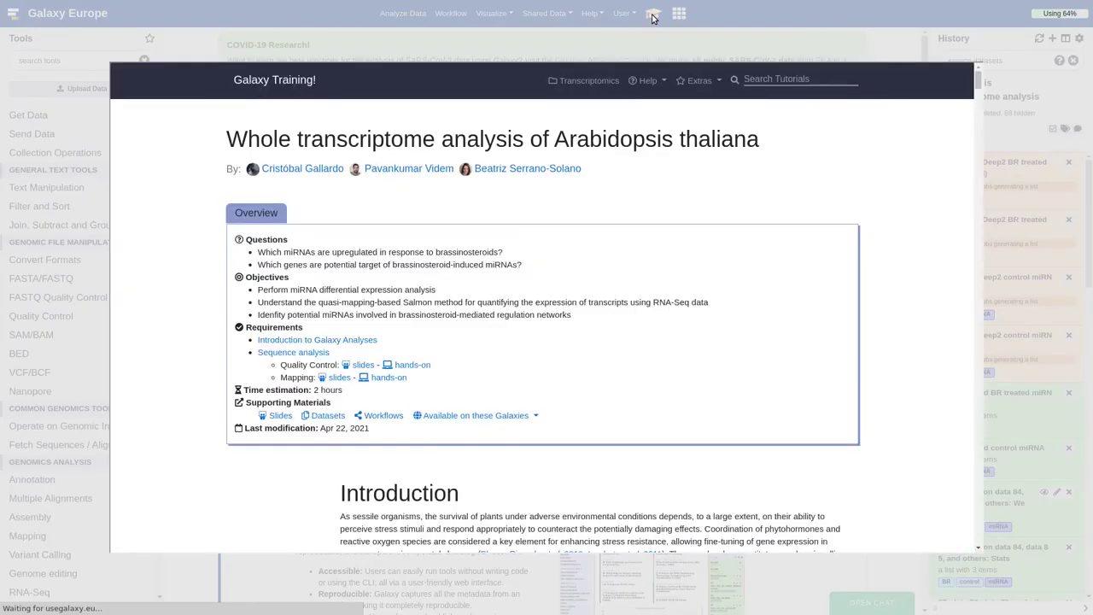
{"action": "scroll", "coordinate": [354, 264], "scroll_direction": "down", "scroll_amount": 3}
{"action": "scroll", "coordinate": [353, 259], "scroll_direction": "down", "scroll_amount": 15}
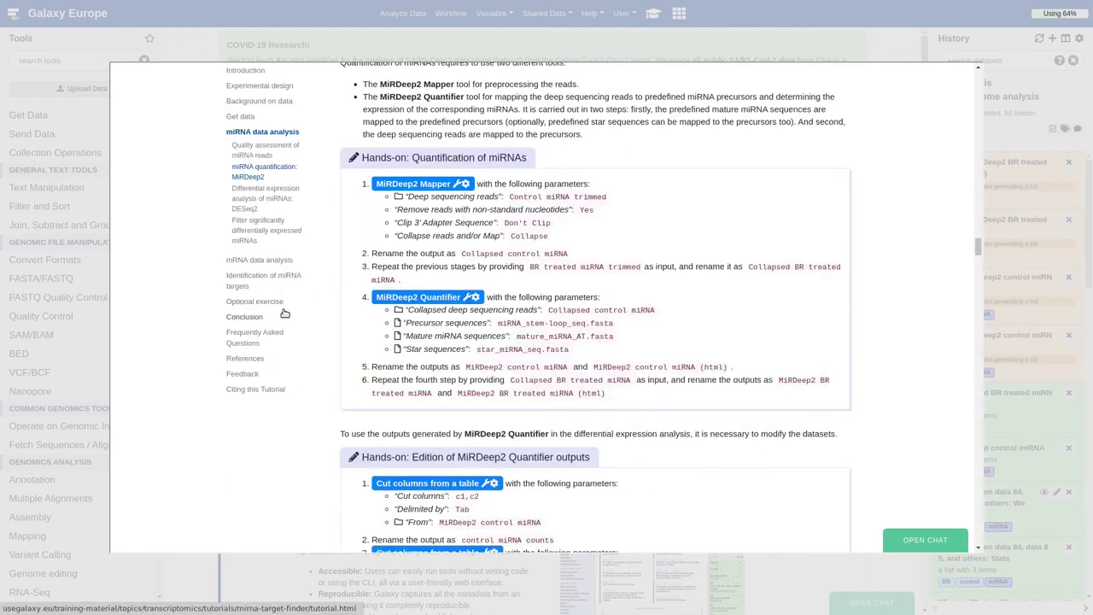
{"action": "scroll", "coordinate": [378, 280], "scroll_direction": "down", "scroll_amount": 1}
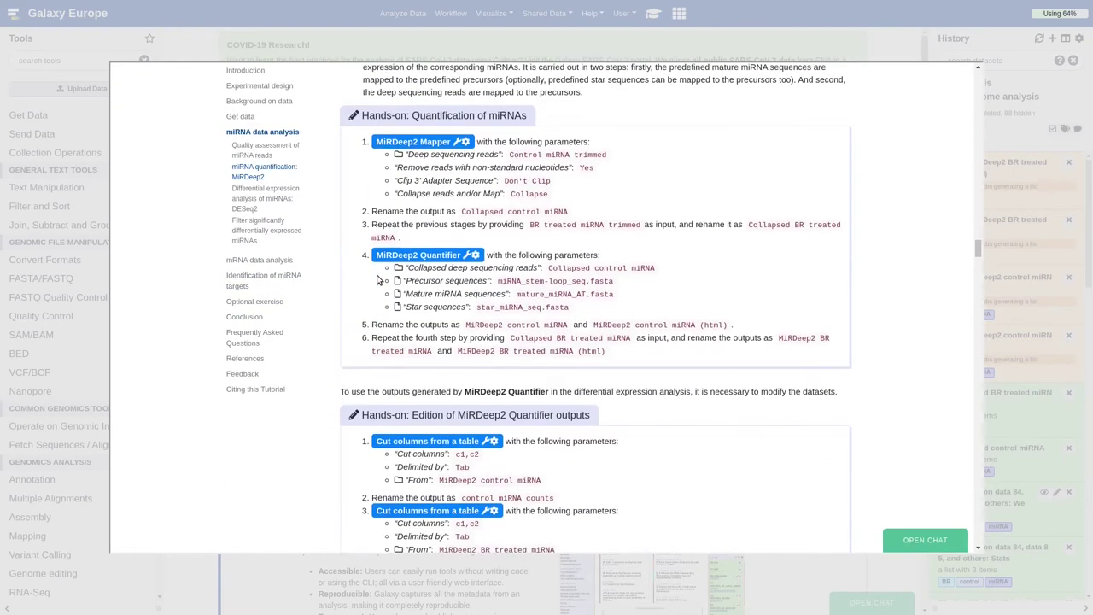
{"action": "scroll", "coordinate": [384, 290], "scroll_direction": "down", "scroll_amount": 3}
{"action": "scroll", "coordinate": [385, 294], "scroll_direction": "down", "scroll_amount": 2}
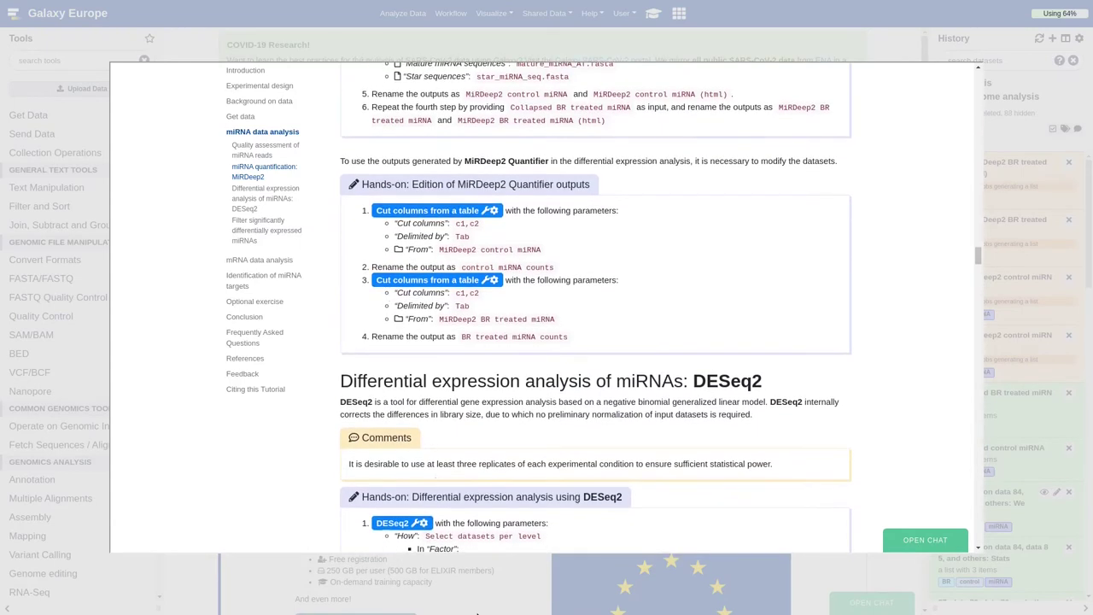
{"action": "scroll", "coordinate": [512, 610], "scroll_direction": "down", "scroll_amount": 3}
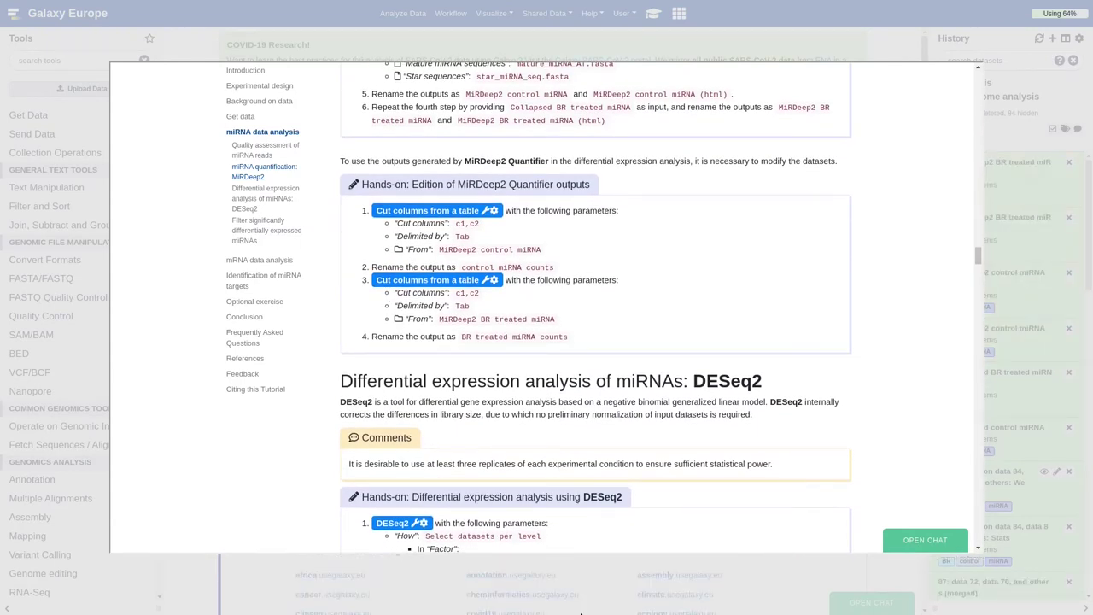
{"action": "scroll", "coordinate": [580, 609], "scroll_direction": "down", "scroll_amount": 3}
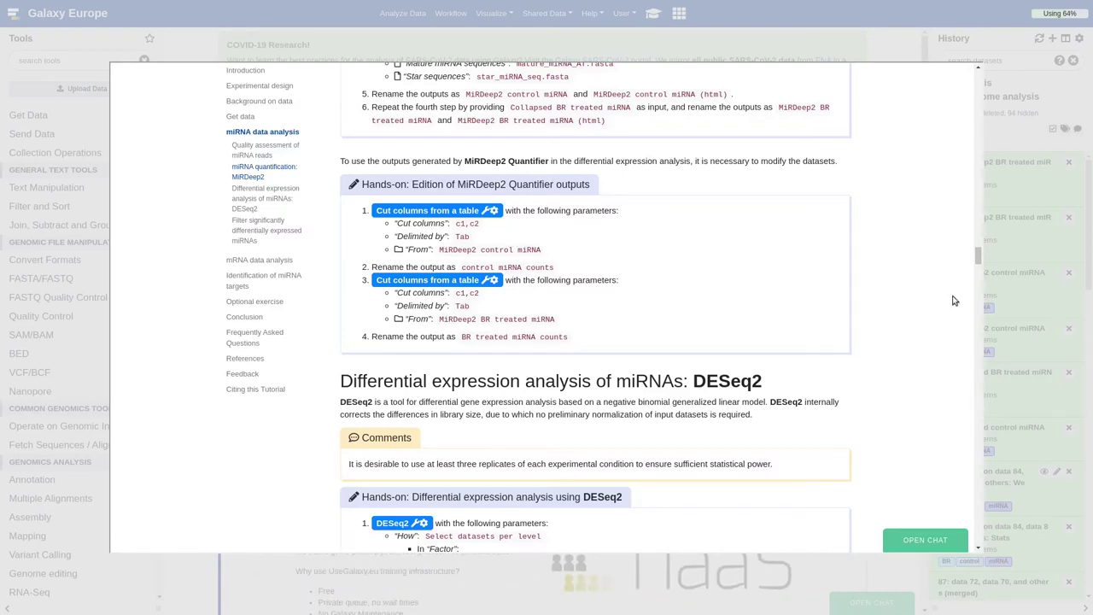
{"action": "left_click", "coordinate": [994, 296]}
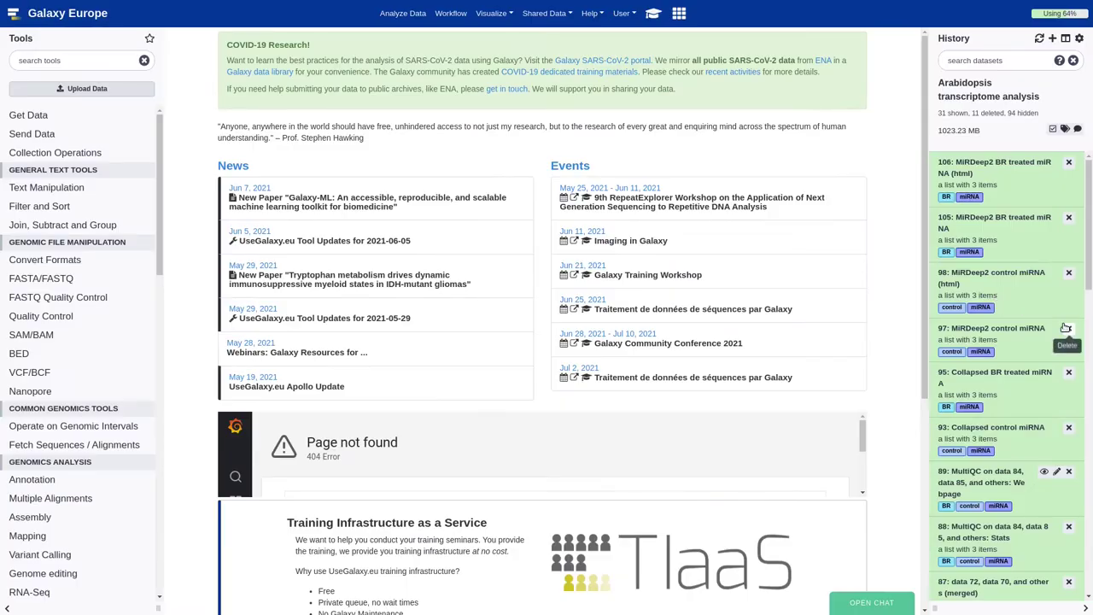
Step: View the miRNA count table of dataset SRR11611349 in the "MiRDeep2 control miRNA" collection and return to the history
{"action": "left_click", "coordinate": [1016, 328]}
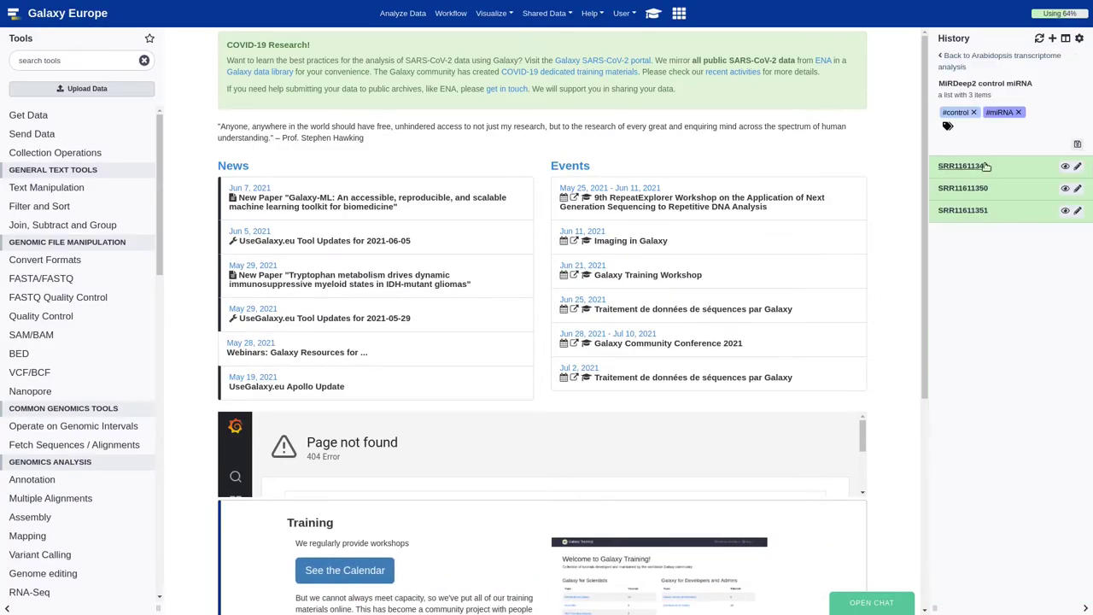
{"action": "left_click", "coordinate": [1064, 167]}
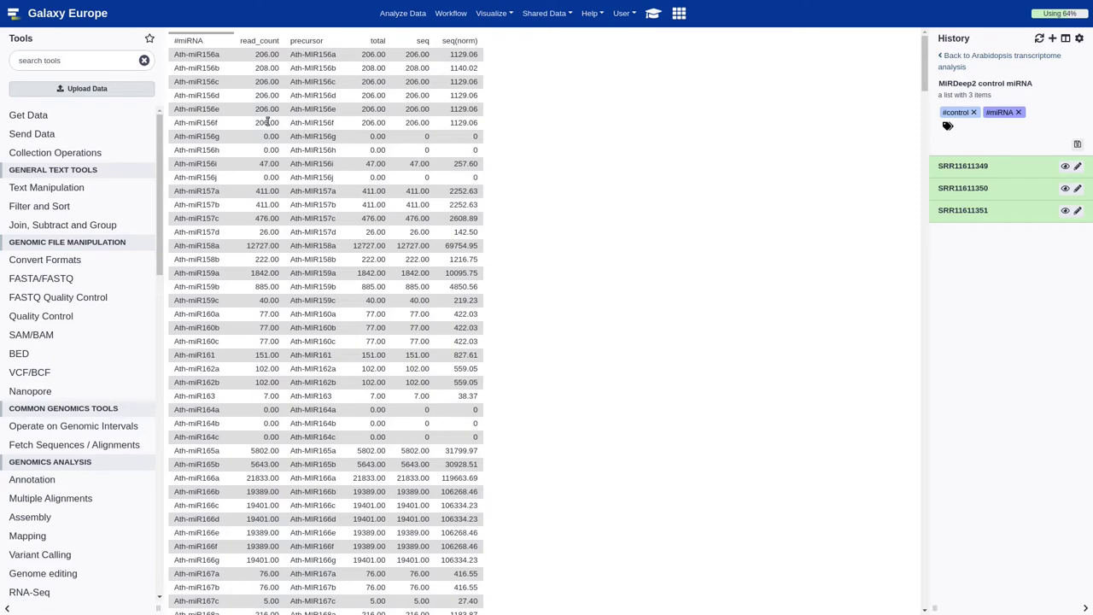
{"action": "left_click", "coordinate": [955, 57]}
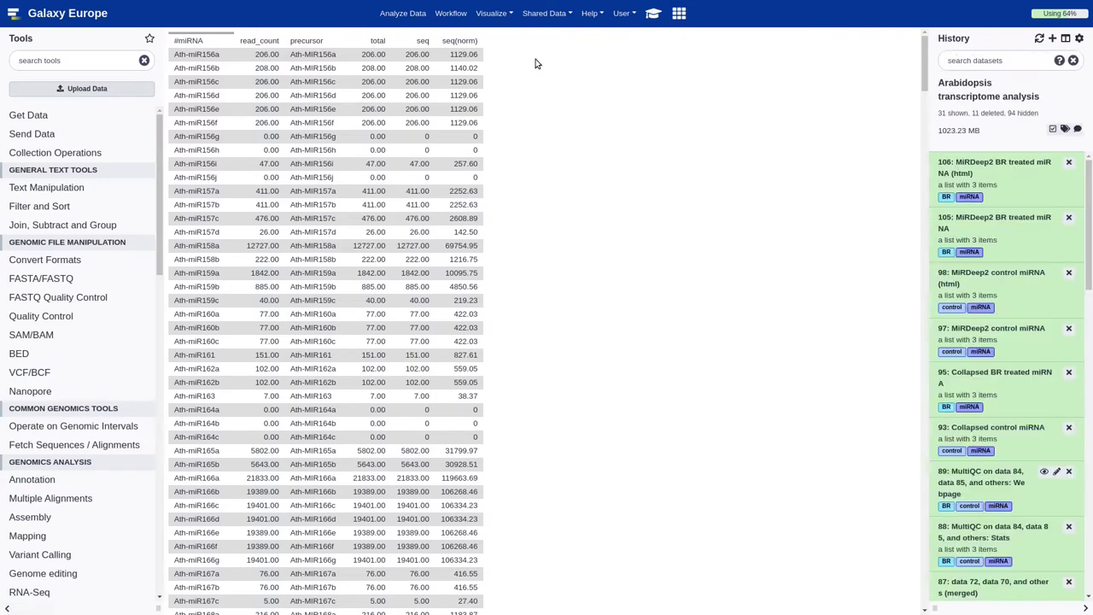
Step: Run the tutorial's Cut tool for tab-delimited columns c1,c2 on the "MiRDeep2 control miRNA" collection
{"action": "left_click", "coordinate": [653, 14]}
{"action": "left_click", "coordinate": [450, 213]}
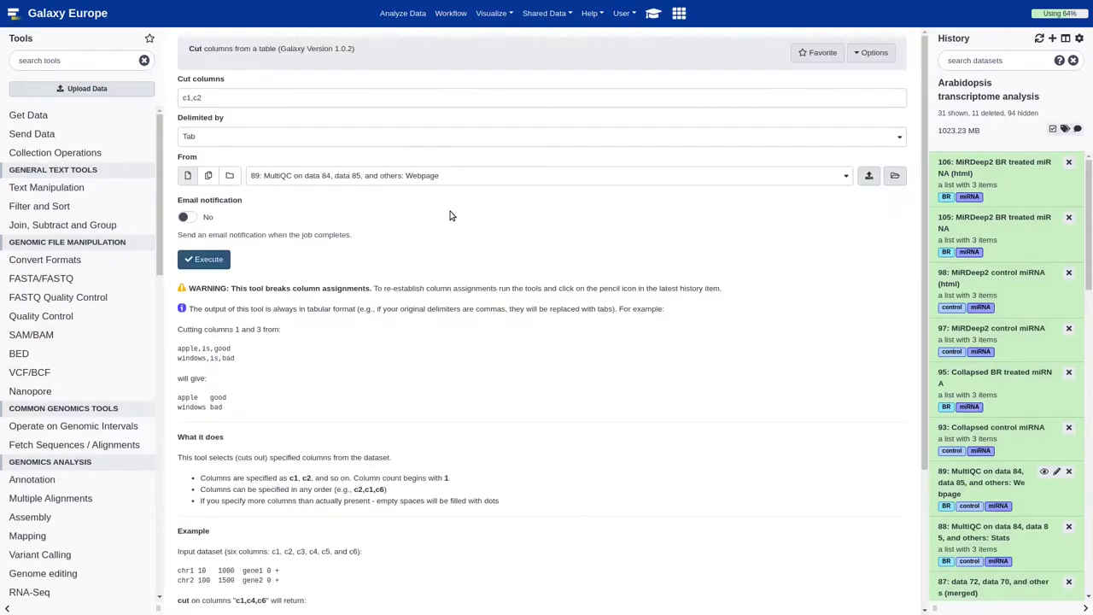
{"action": "left_click", "coordinate": [229, 175]}
{"action": "left_click", "coordinate": [287, 175]}
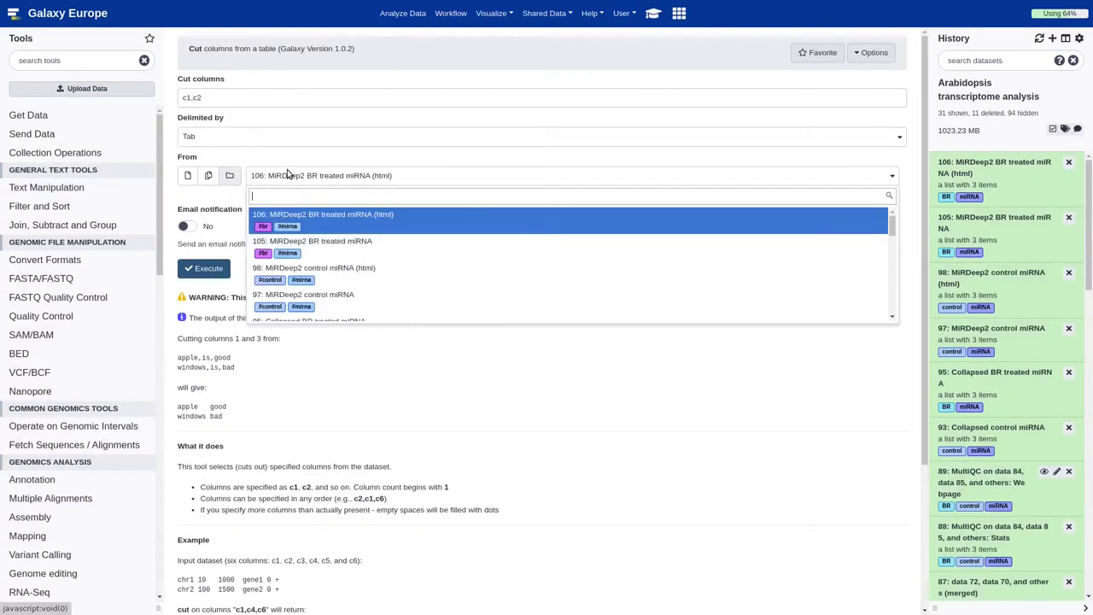
{"action": "left_click", "coordinate": [350, 300]}
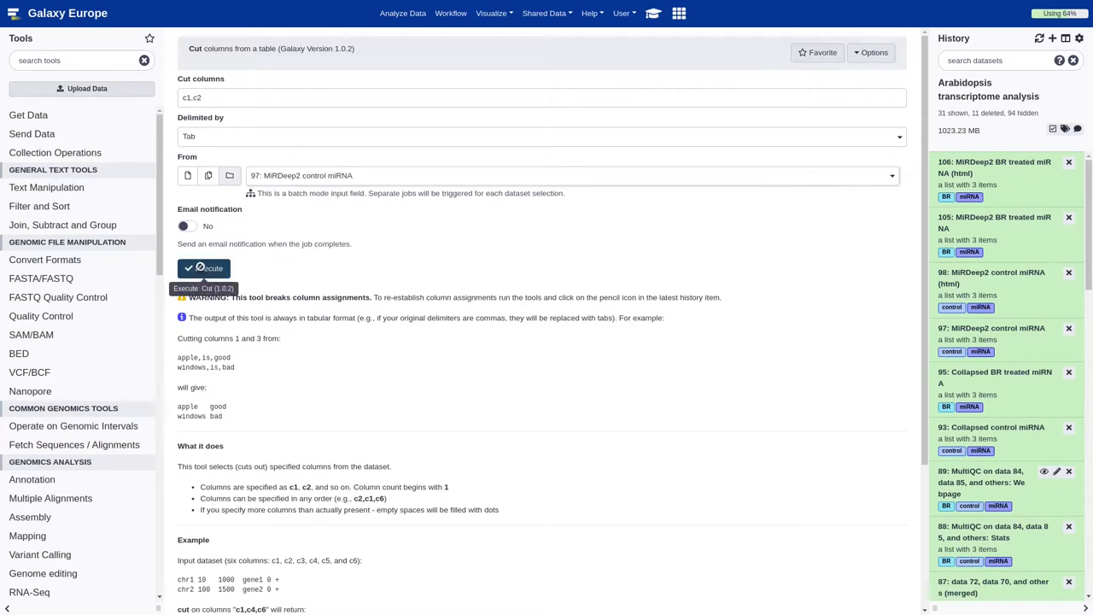
{"action": "left_click", "coordinate": [201, 268]}
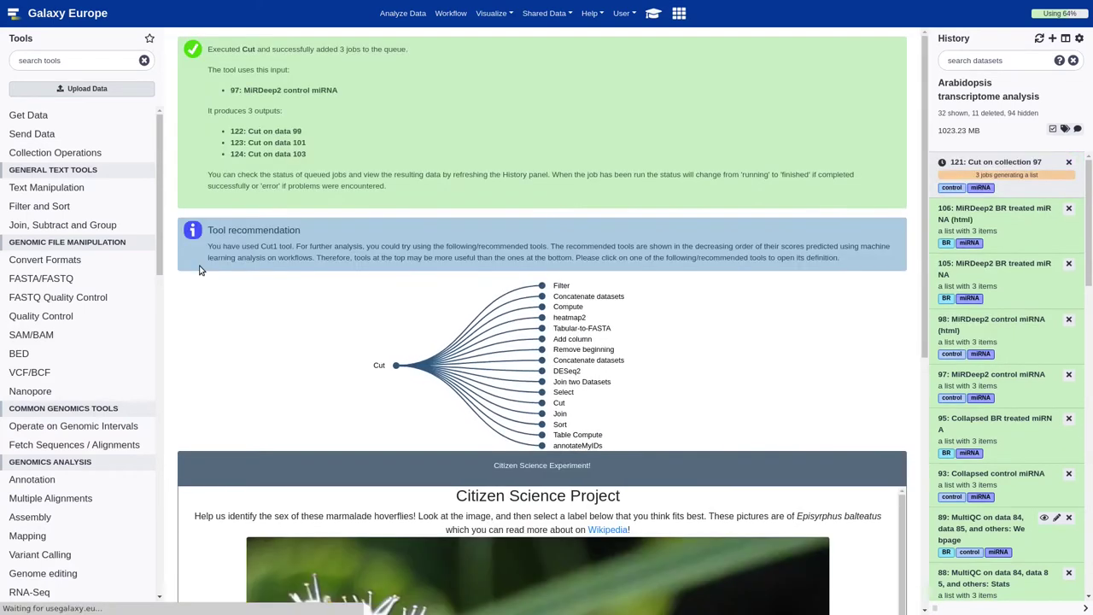
Step: Run the tutorial's Cut tool for tab-delimited columns c1,c2 on the "MiRDeep2 BR treated miRNA" collection
{"action": "left_click", "coordinate": [660, 19]}
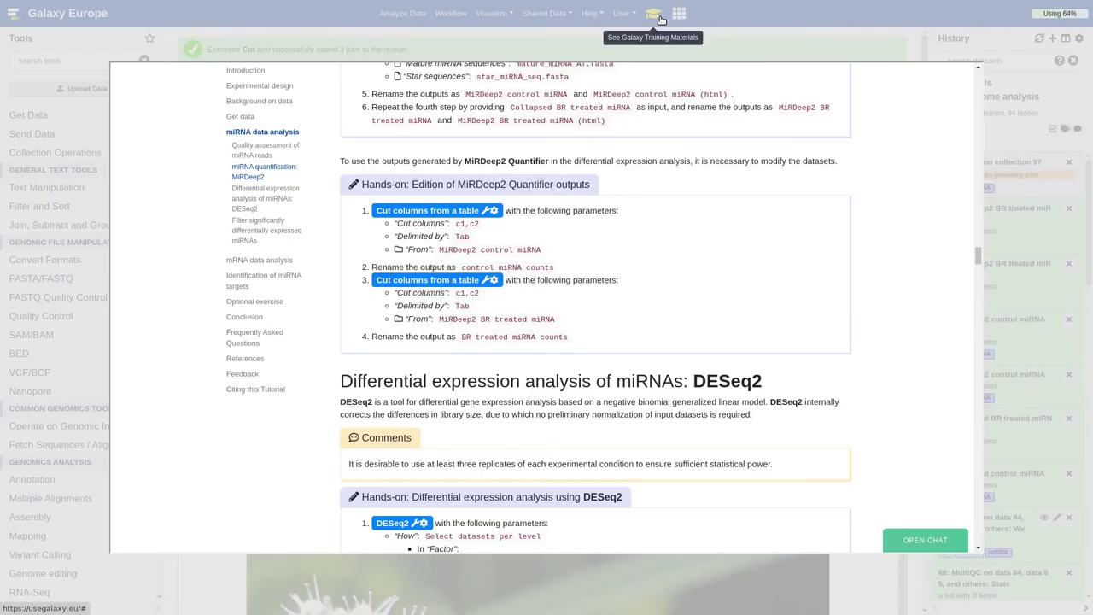
{"action": "left_click", "coordinate": [457, 284]}
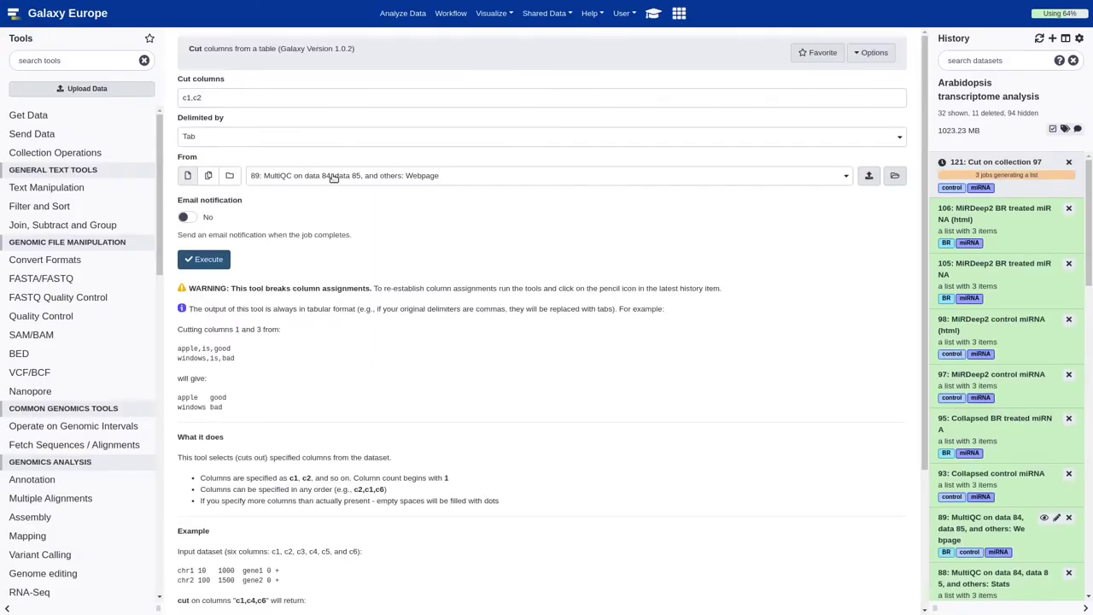
{"action": "left_click", "coordinate": [231, 177]}
{"action": "left_click", "coordinate": [287, 179]}
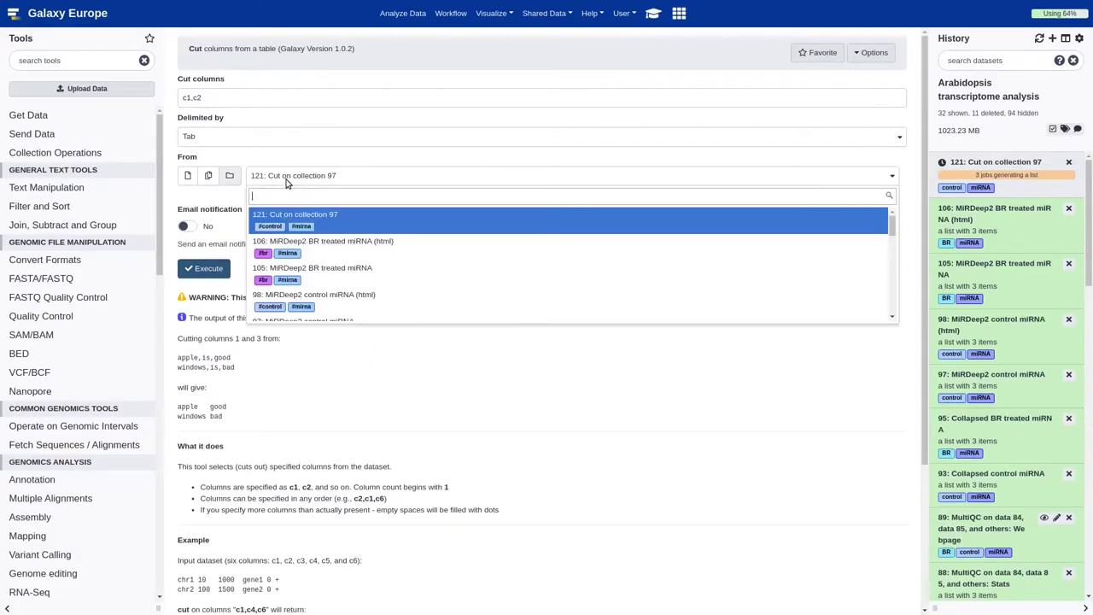
{"action": "left_click", "coordinate": [351, 270]}
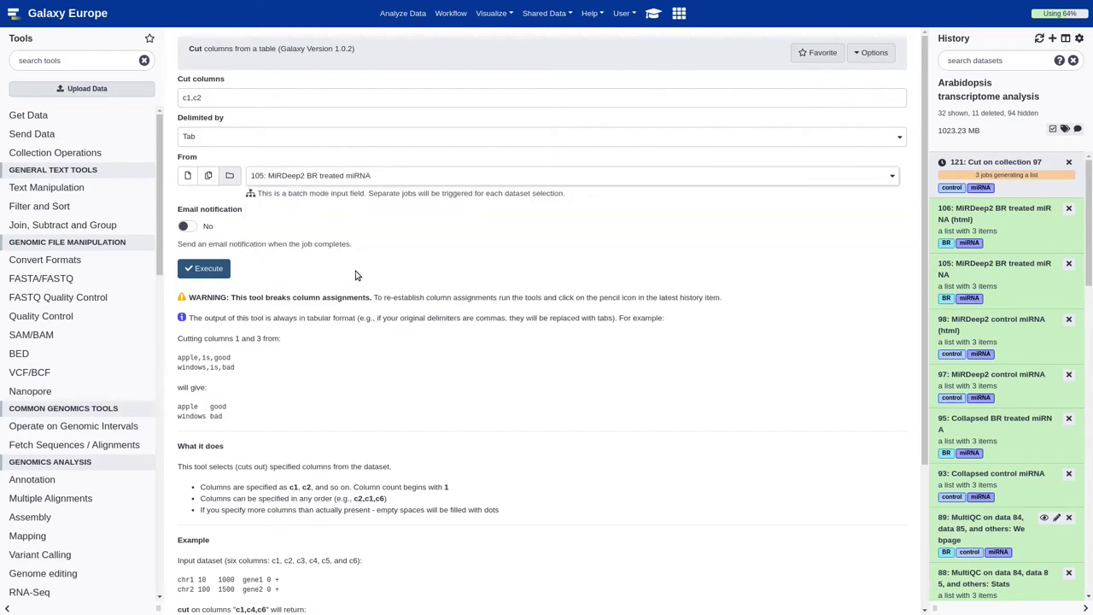
{"action": "left_click", "coordinate": [204, 268]}
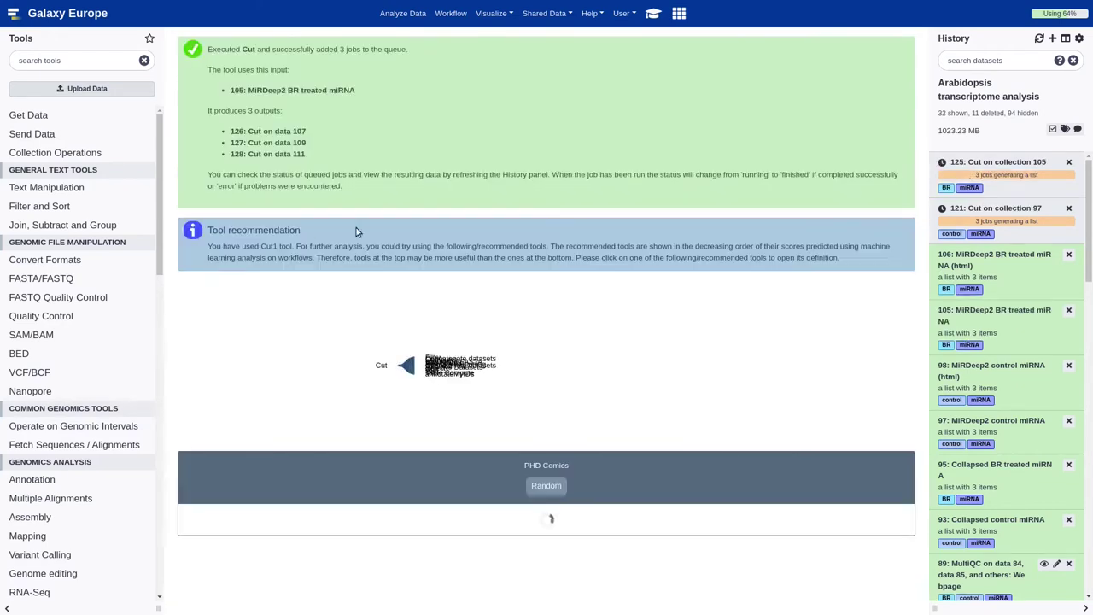
Step: Rename the "Cut on collection 97" output as "control miRNA counts", copying the name from the tutorial, and return to the history
{"action": "left_click", "coordinate": [653, 13]}
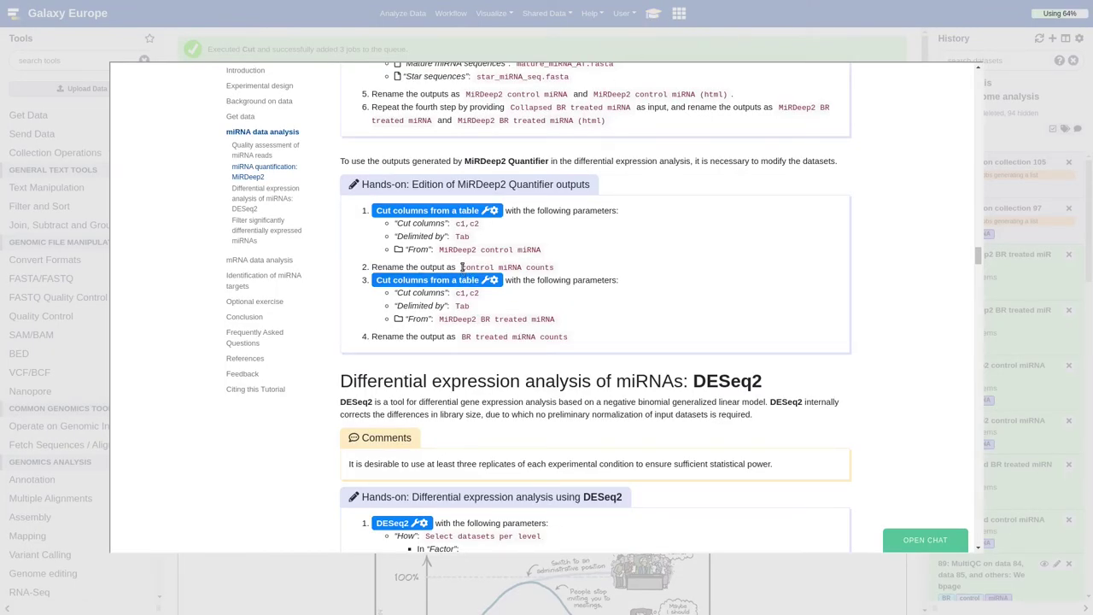
{"action": "left_click_drag", "start_coordinate": [462, 267], "coordinate": [554, 268]}
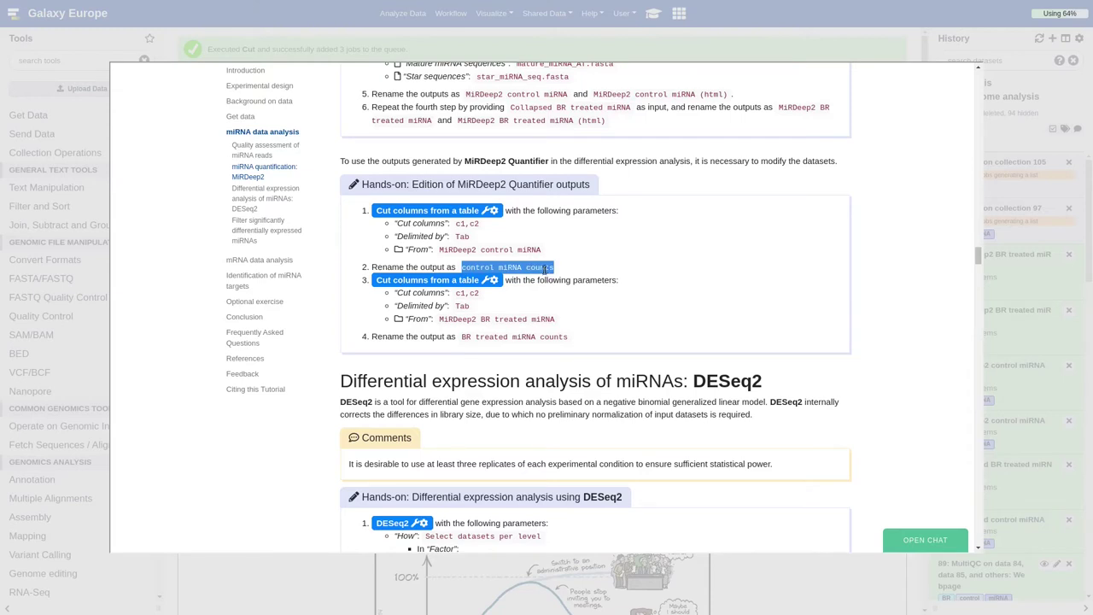
{"action": "right_click", "coordinate": [545, 270]}
{"action": "left_click", "coordinate": [563, 276]}
{"action": "left_click", "coordinate": [1022, 321]}
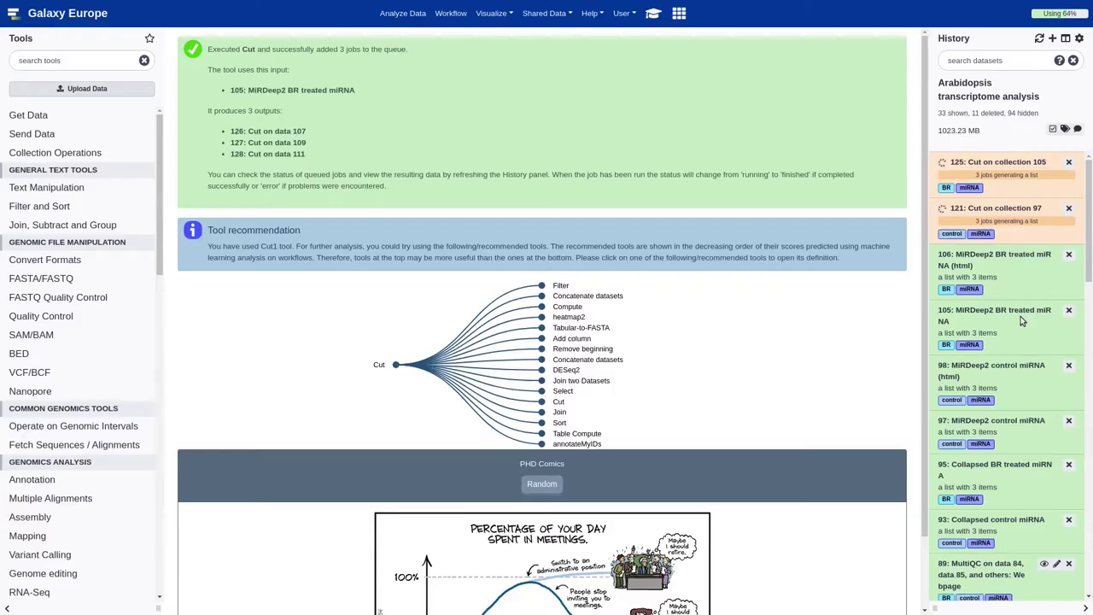
{"action": "left_click", "coordinate": [1035, 240]}
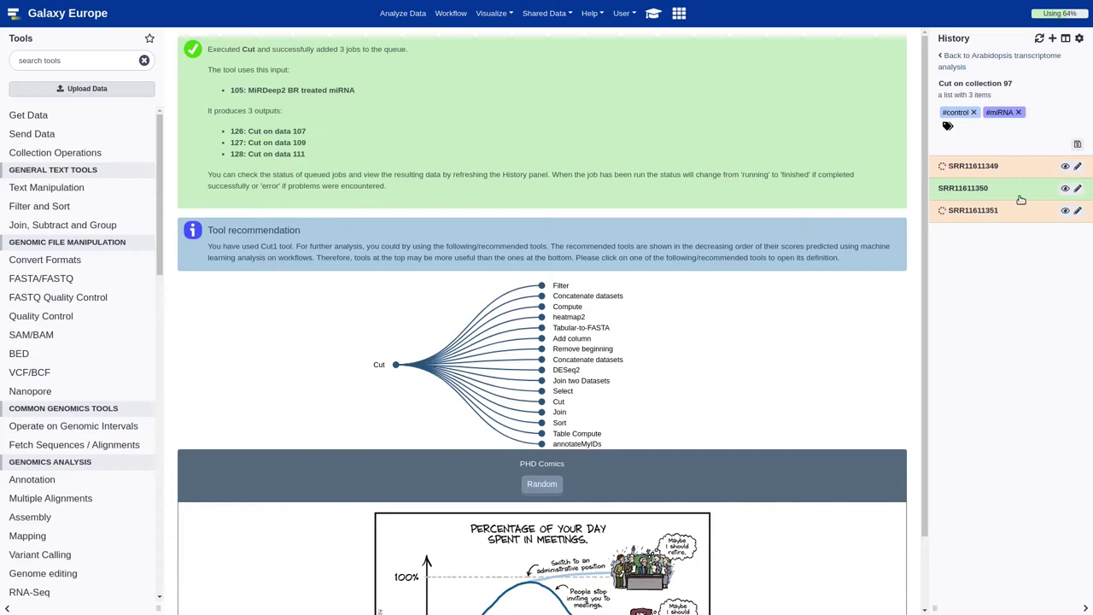
{"action": "left_click", "coordinate": [970, 85]}
{"action": "key", "text": "ctrl+v"}
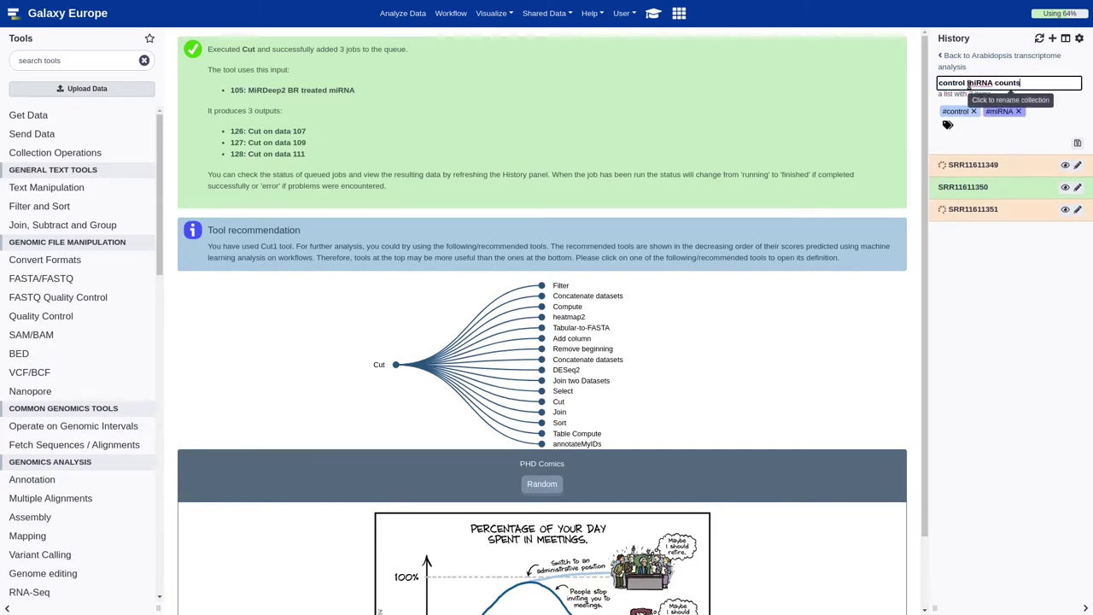
{"action": "key", "text": "Return"}
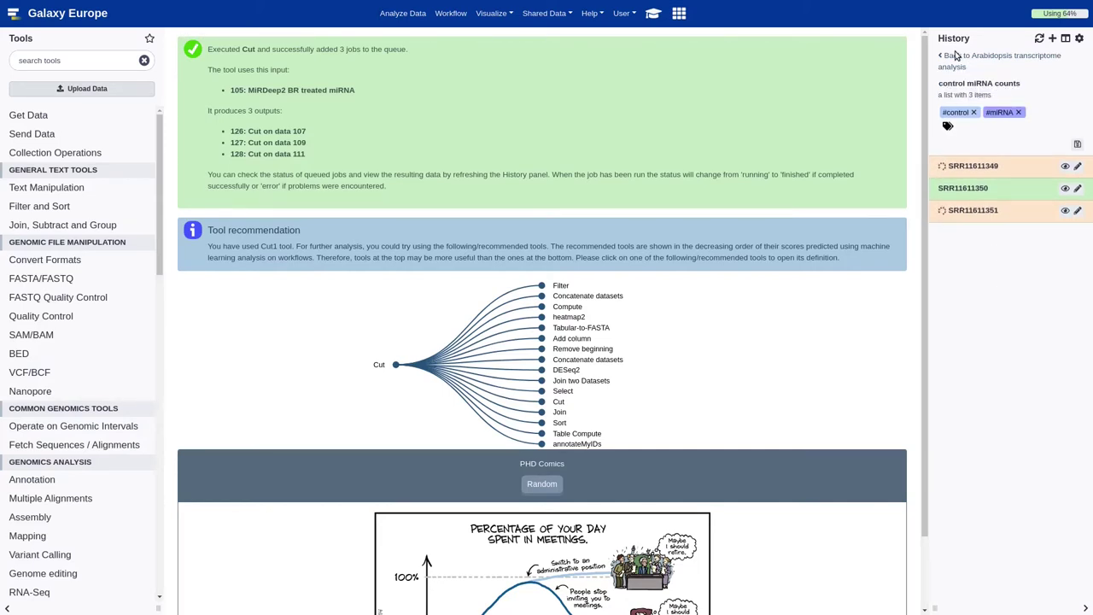
{"action": "left_click", "coordinate": [1000, 58]}
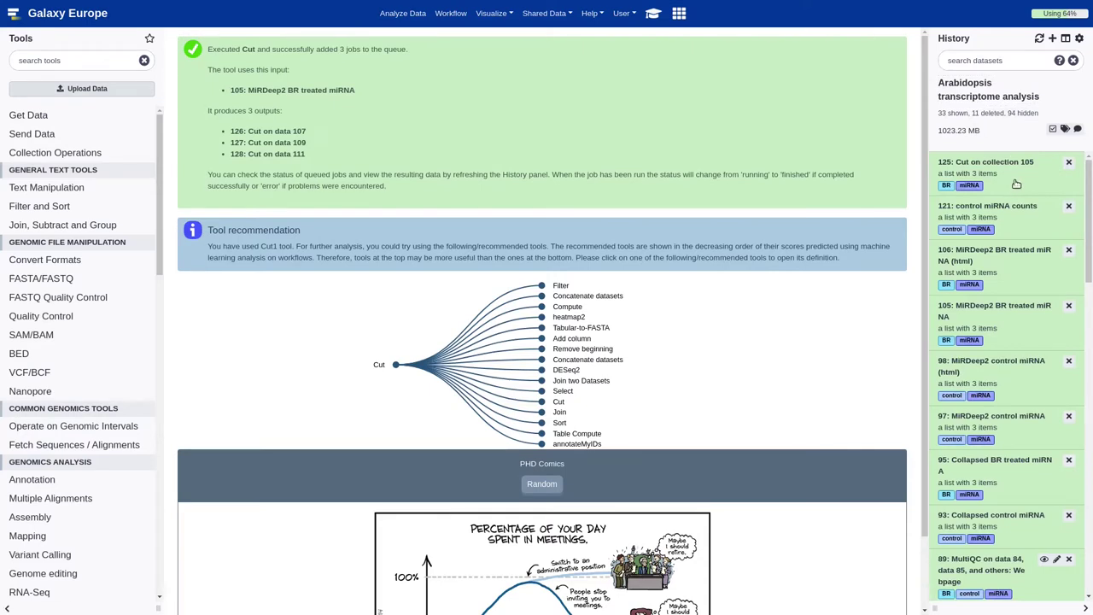
Step: Rename the "Cut on collection 105" output as "BR treated miRNA counts" and refresh the history
{"action": "left_click", "coordinate": [1015, 184]}
{"action": "left_click", "coordinate": [979, 82]}
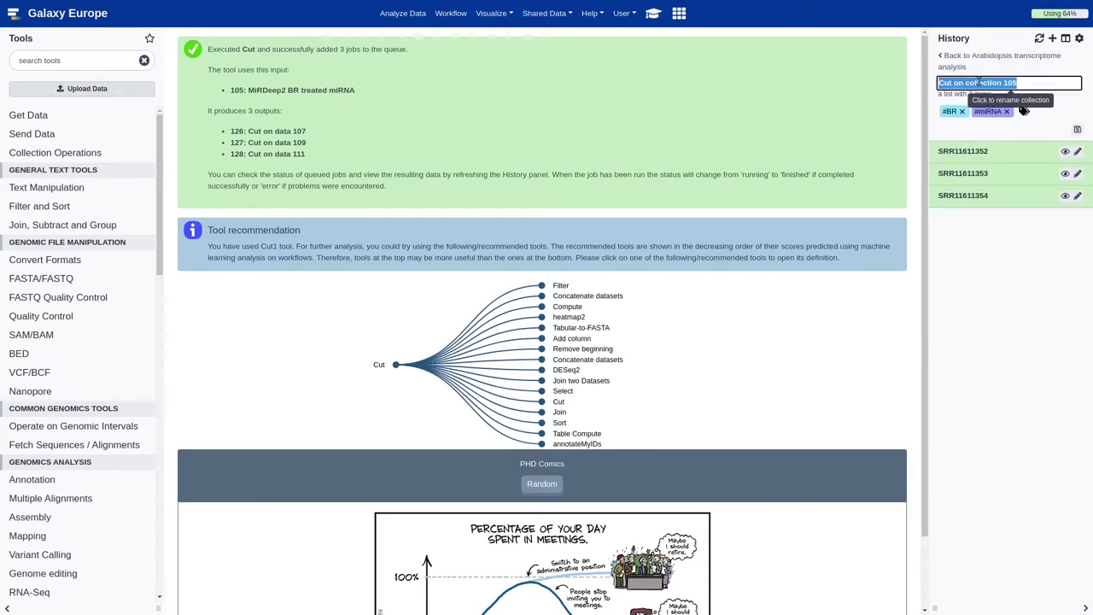
{"action": "type", "text": "BR treated counts"}
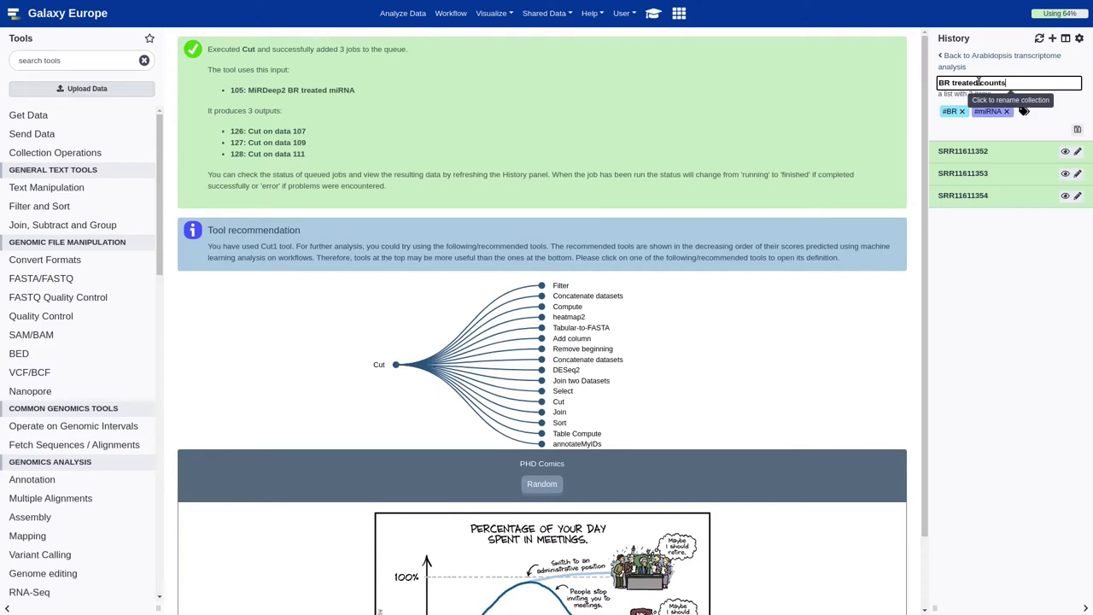
{"action": "key", "text": "Return"}
{"action": "left_click", "coordinate": [981, 83]}
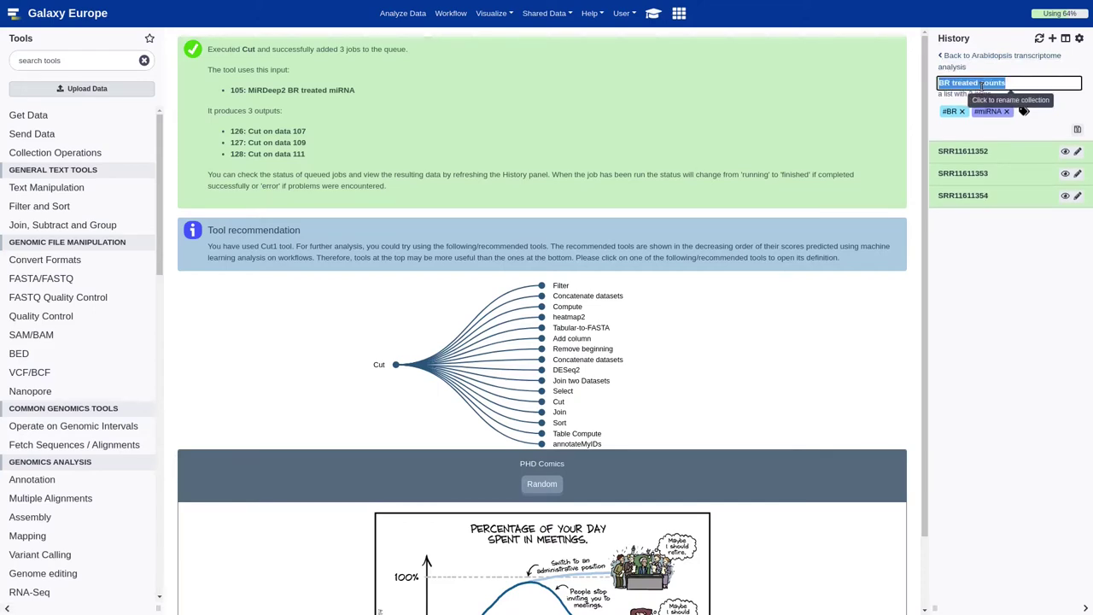
{"action": "left_click", "coordinate": [981, 84]}
{"action": "type", "text": "miRNA"}
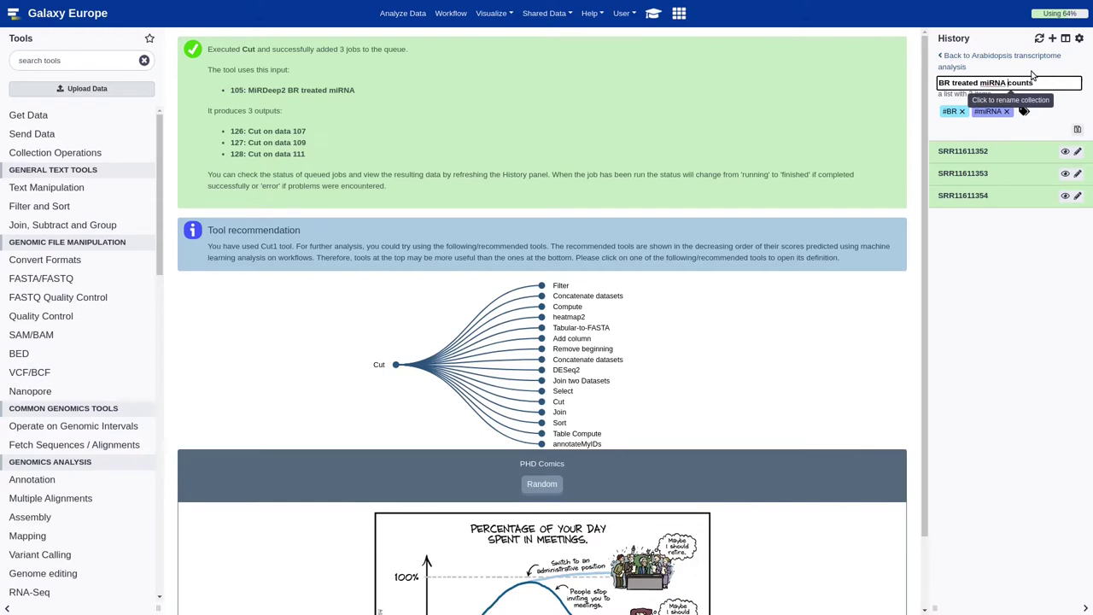
{"action": "key", "text": "Return"}
{"action": "left_click", "coordinate": [1025, 58]}
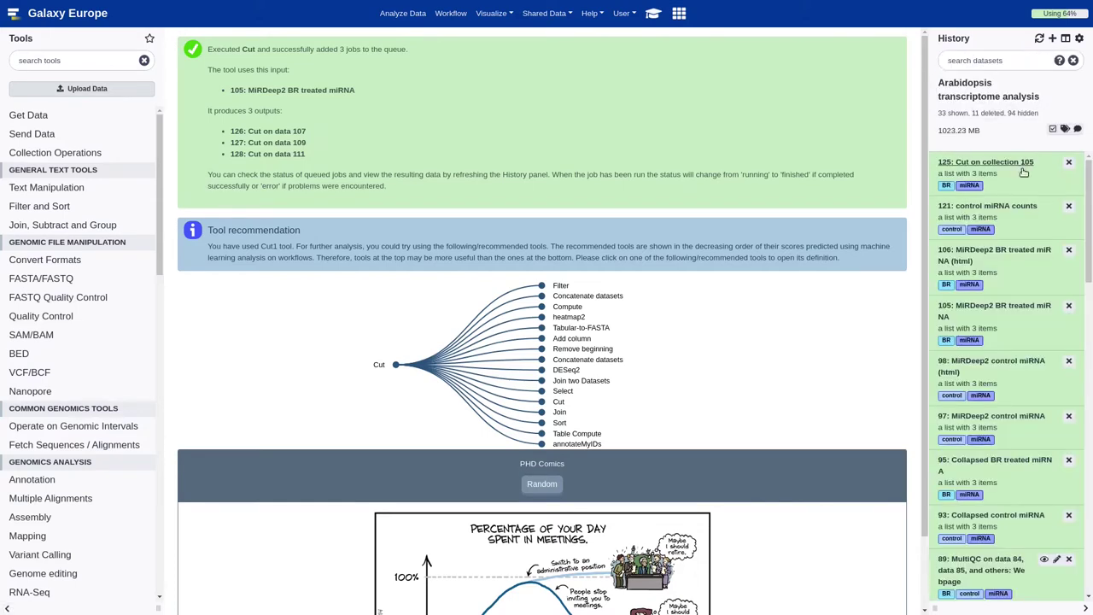
{"action": "left_click", "coordinate": [1040, 39]}
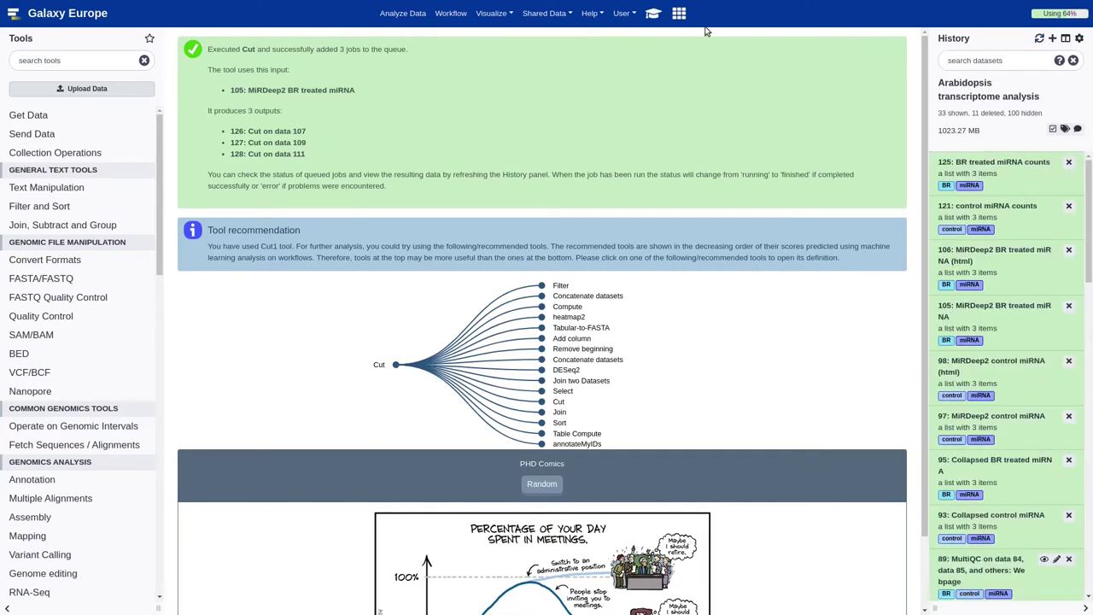
Step: Open the DESeq2 tool from the tutorial's differential expression hands-on and name its factor "effect_brassinosteroids"
{"action": "left_click", "coordinate": [652, 14]}
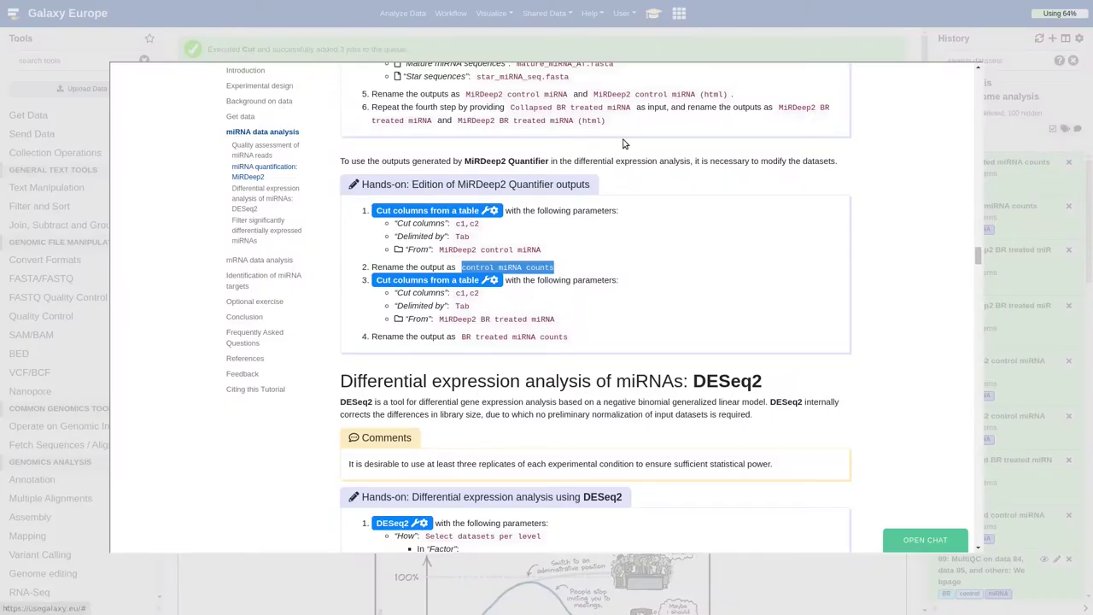
{"action": "left_click", "coordinate": [621, 224]}
{"action": "scroll", "coordinate": [620, 224], "scroll_direction": "down", "scroll_amount": 1}
{"action": "scroll", "coordinate": [621, 223], "scroll_direction": "down", "scroll_amount": 3}
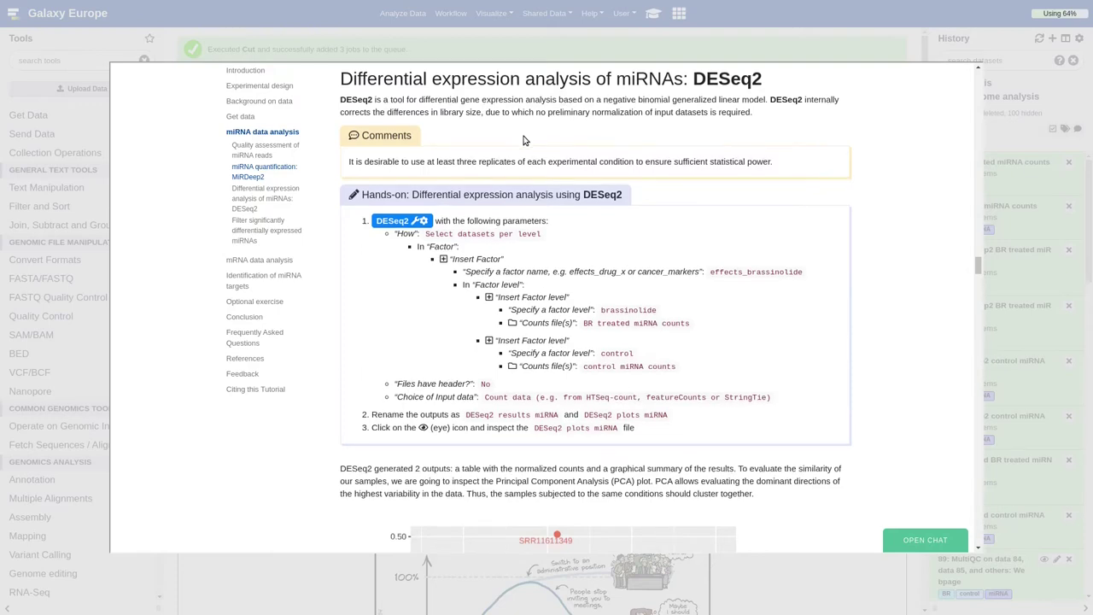
{"action": "left_click", "coordinate": [418, 225]}
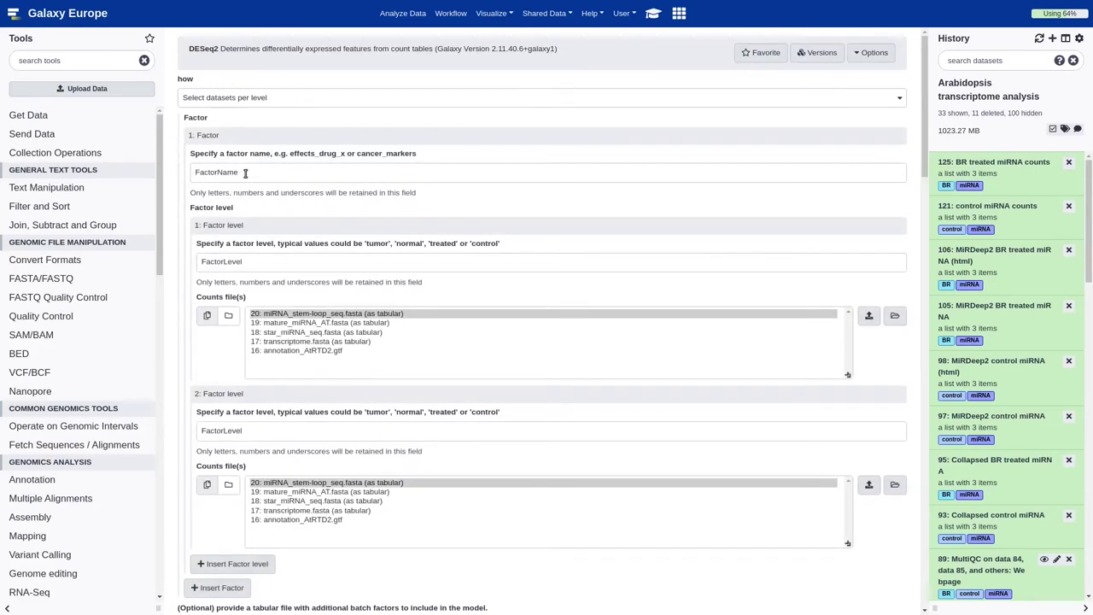
{"action": "double_click", "coordinate": [245, 172]}
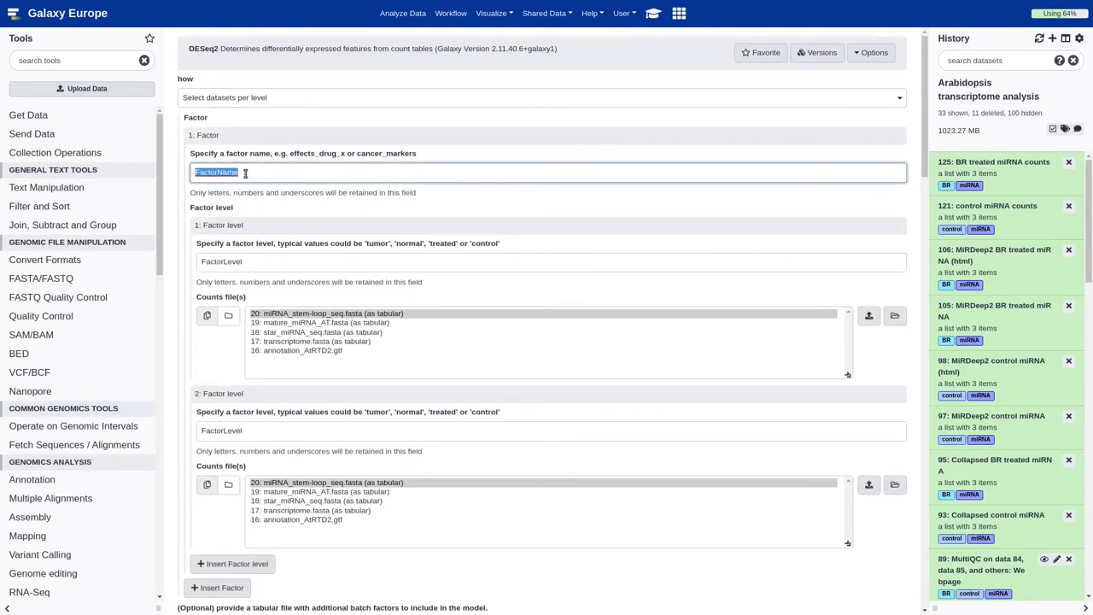
{"action": "type", "text": "effect_brassinosteroids"}
Step: Define the first factor level as "brassinosteroids" with the "BR treated miRNA counts" collection as its counts files
{"action": "double_click", "coordinate": [265, 262]}
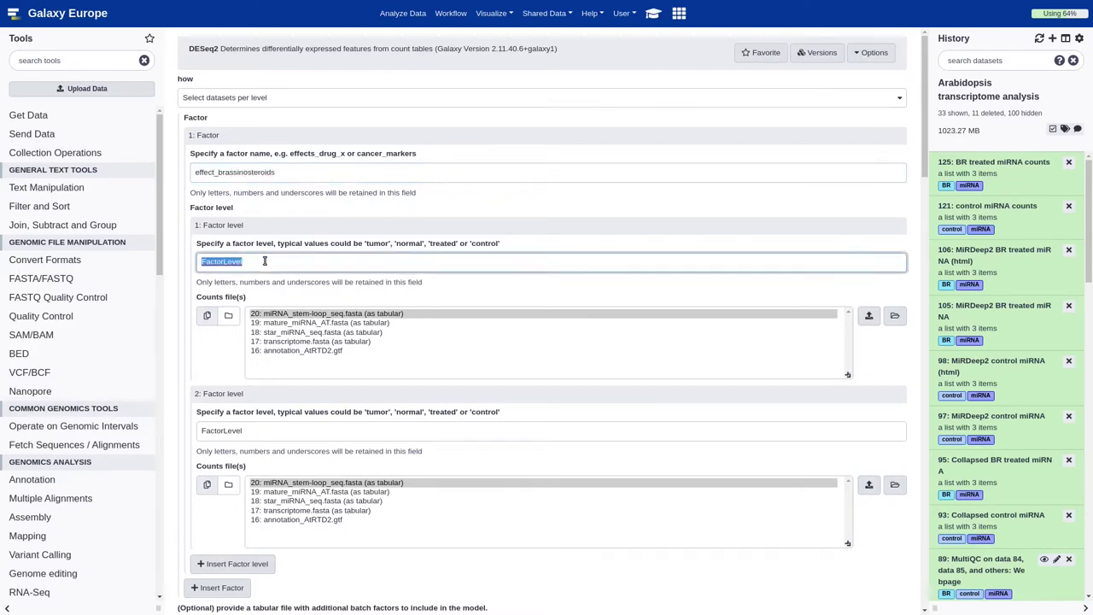
{"action": "type", "text": "brras"}
{"action": "key", "text": "BackSpace"}
{"action": "type", "text": "assinosteroids"}
{"action": "left_click", "coordinate": [228, 315]}
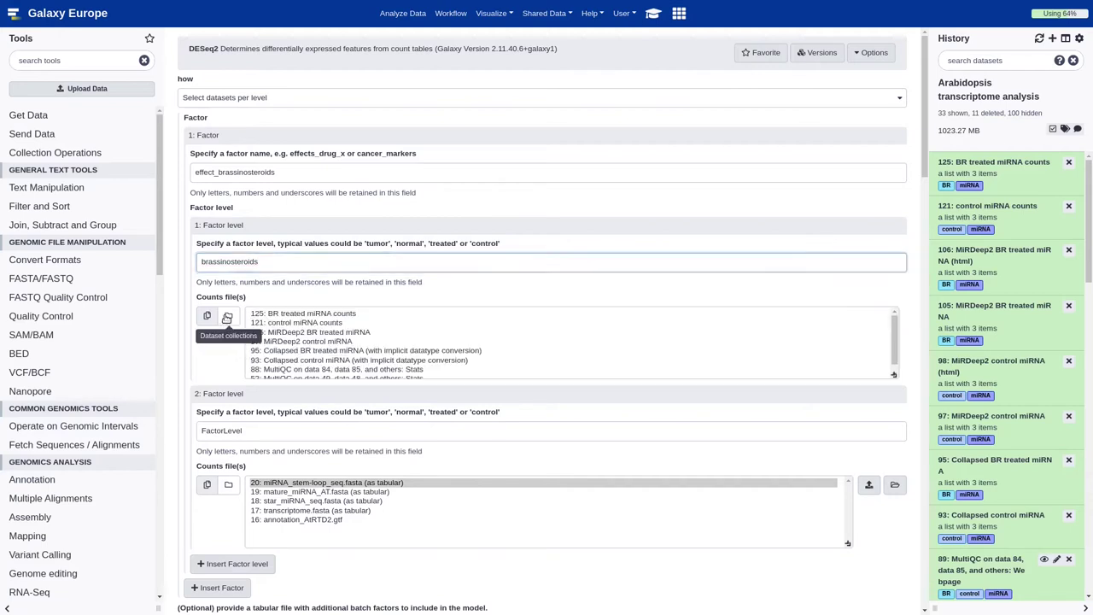
{"action": "left_click", "coordinate": [341, 314]}
Step: Define the second factor level as "control" with the "control miRNA counts" collection as its counts files
{"action": "scroll", "coordinate": [244, 351], "scroll_direction": "down", "scroll_amount": 2}
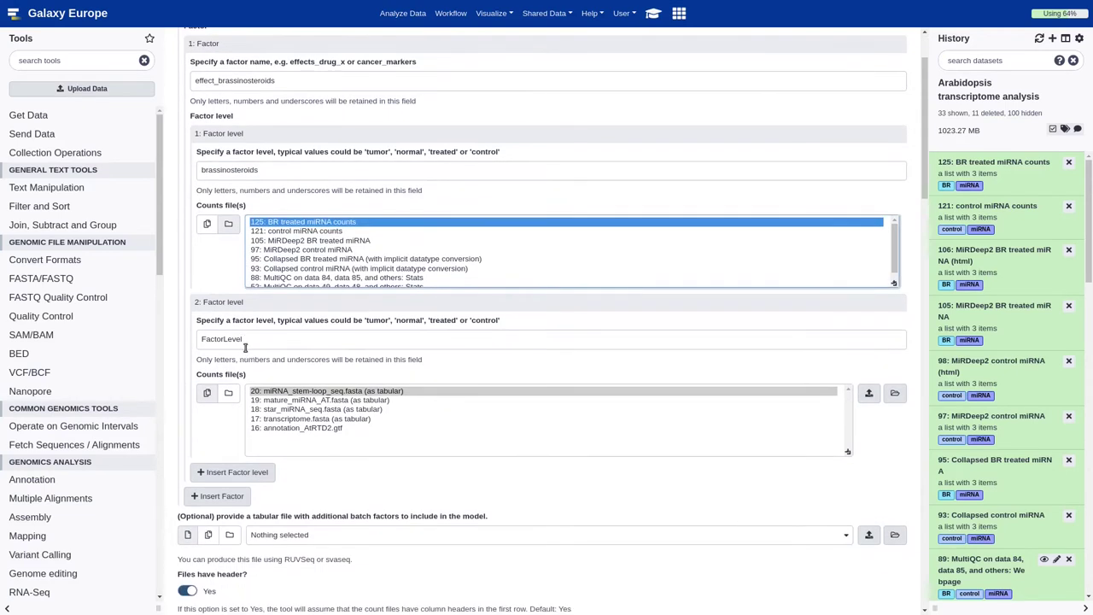
{"action": "double_click", "coordinate": [247, 339]}
{"action": "type", "text": "control"}
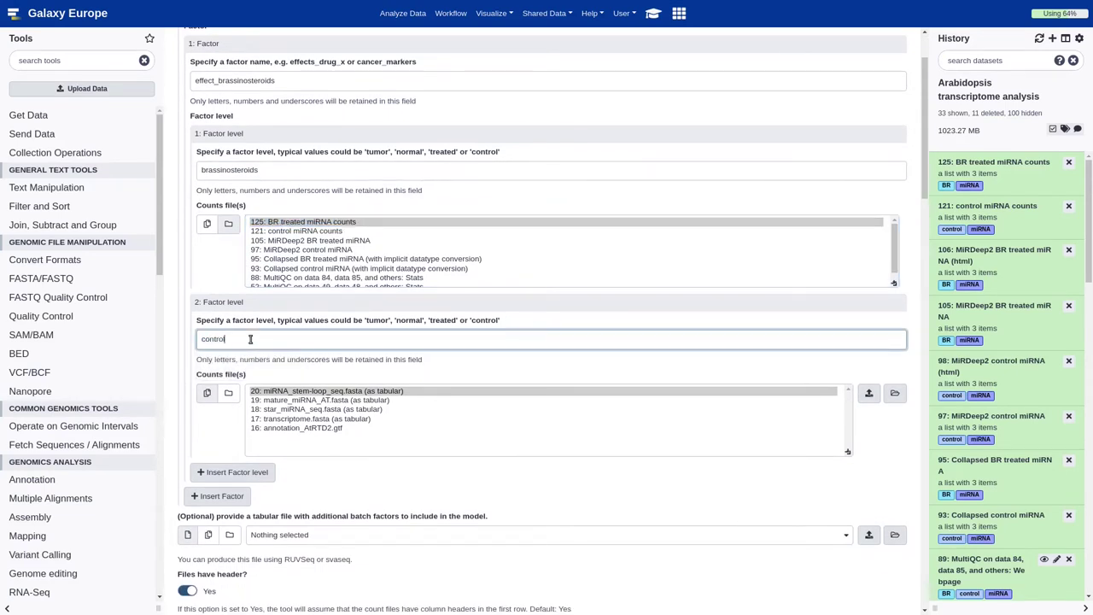
{"action": "left_click", "coordinate": [207, 393]}
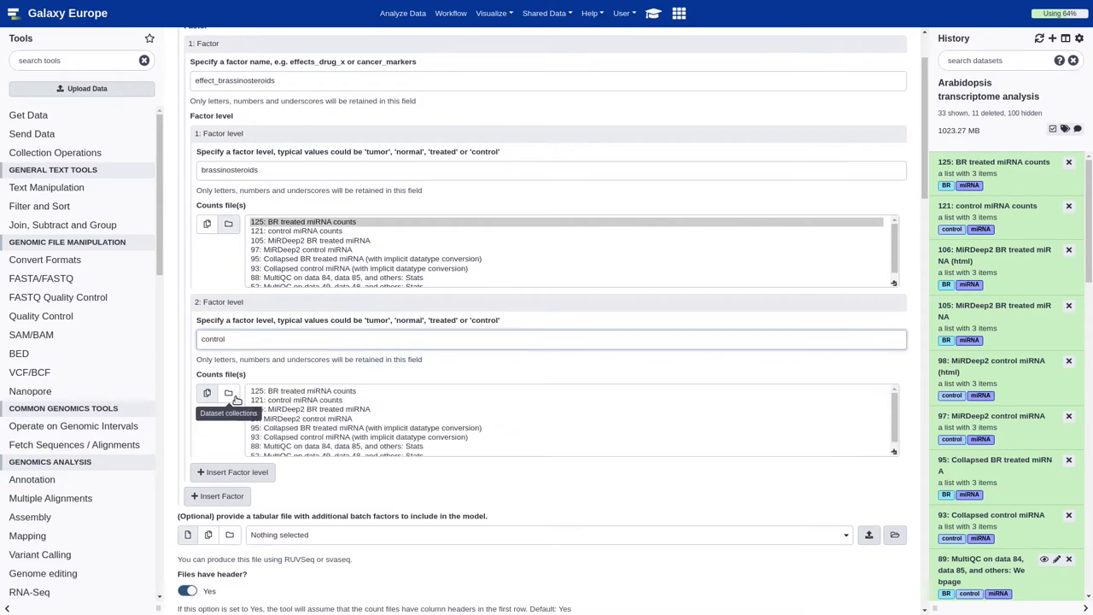
{"action": "left_click", "coordinate": [288, 401]}
Step: Set the files-have-header option to No and run DESeq2 with the remaining options at their defaults
{"action": "scroll", "coordinate": [256, 418], "scroll_direction": "down", "scroll_amount": 2}
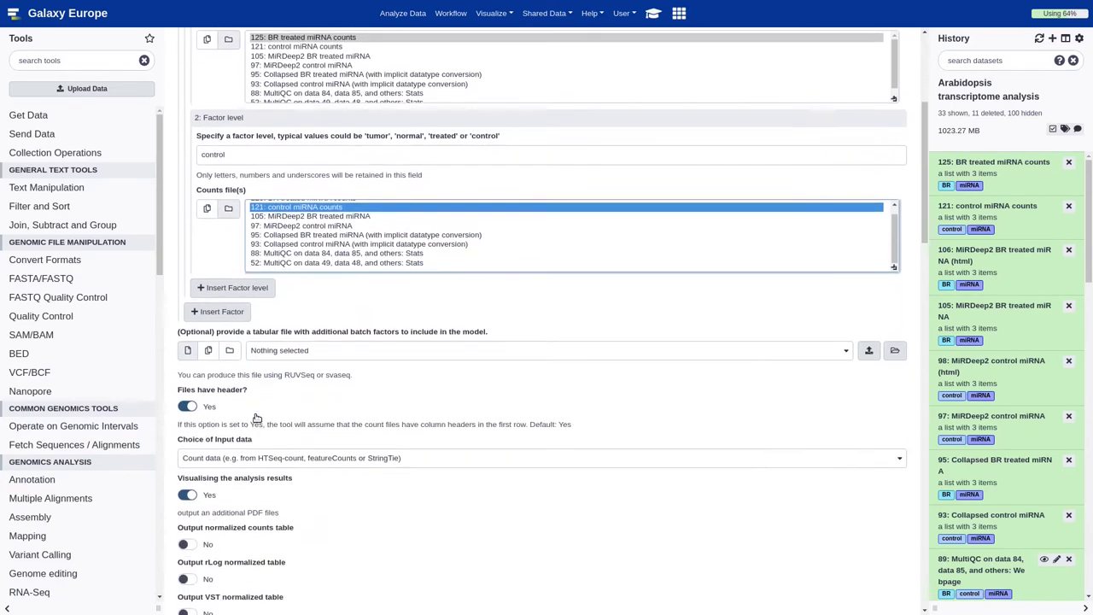
{"action": "scroll", "coordinate": [303, 398], "scroll_direction": "down", "scroll_amount": 2}
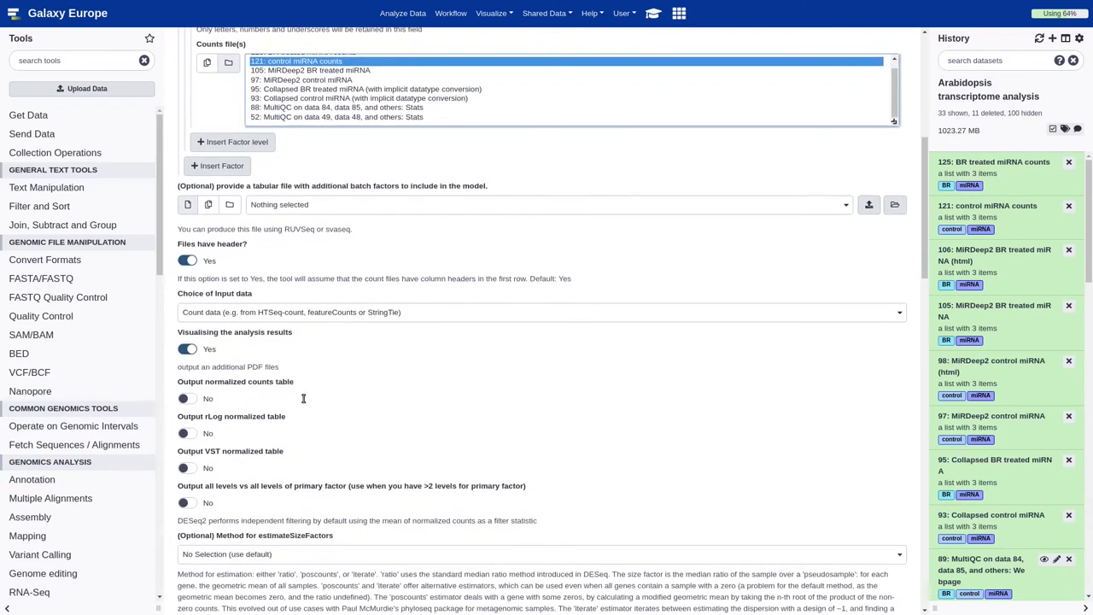
{"action": "left_click", "coordinate": [186, 261]}
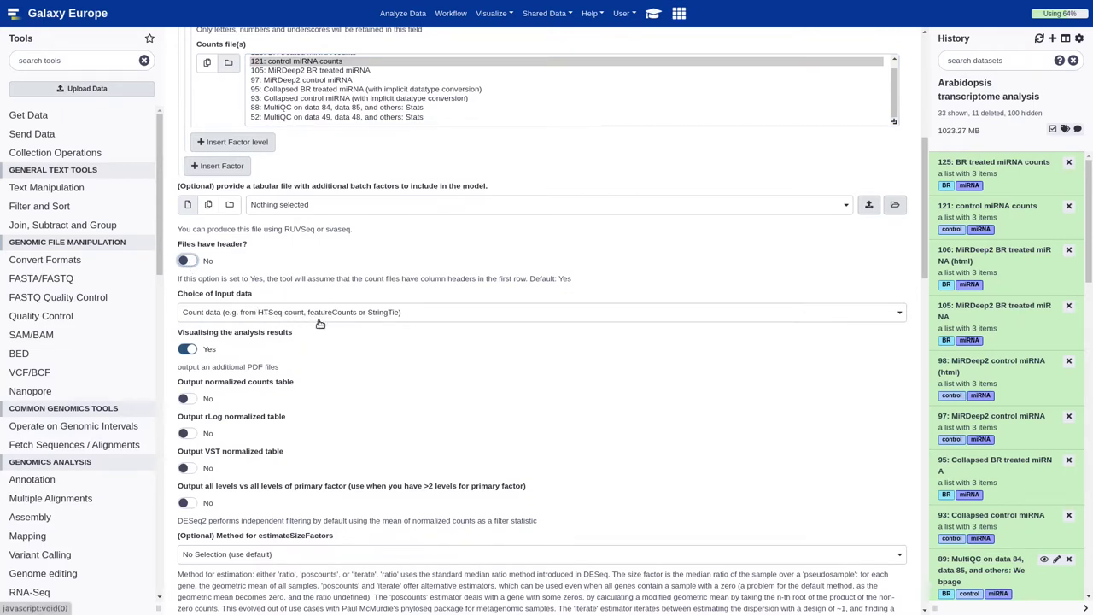
{"action": "scroll", "coordinate": [301, 352], "scroll_direction": "down", "scroll_amount": 2}
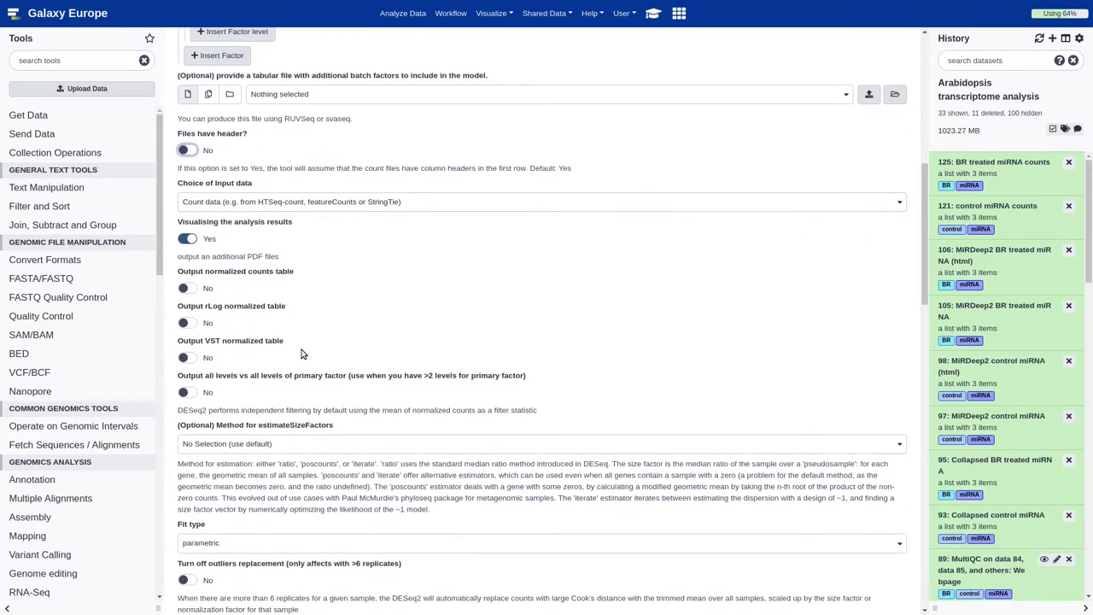
{"action": "scroll", "coordinate": [301, 353], "scroll_direction": "down", "scroll_amount": 3}
{"action": "scroll", "coordinate": [300, 353], "scroll_direction": "down", "scroll_amount": 2}
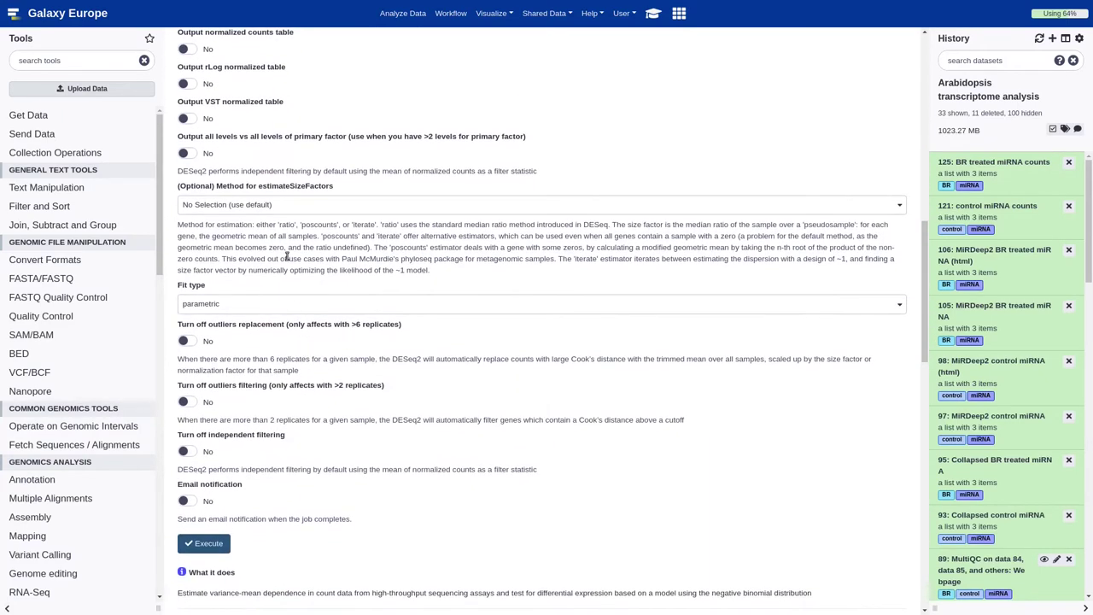
{"action": "scroll", "coordinate": [290, 290], "scroll_direction": "down", "scroll_amount": 2}
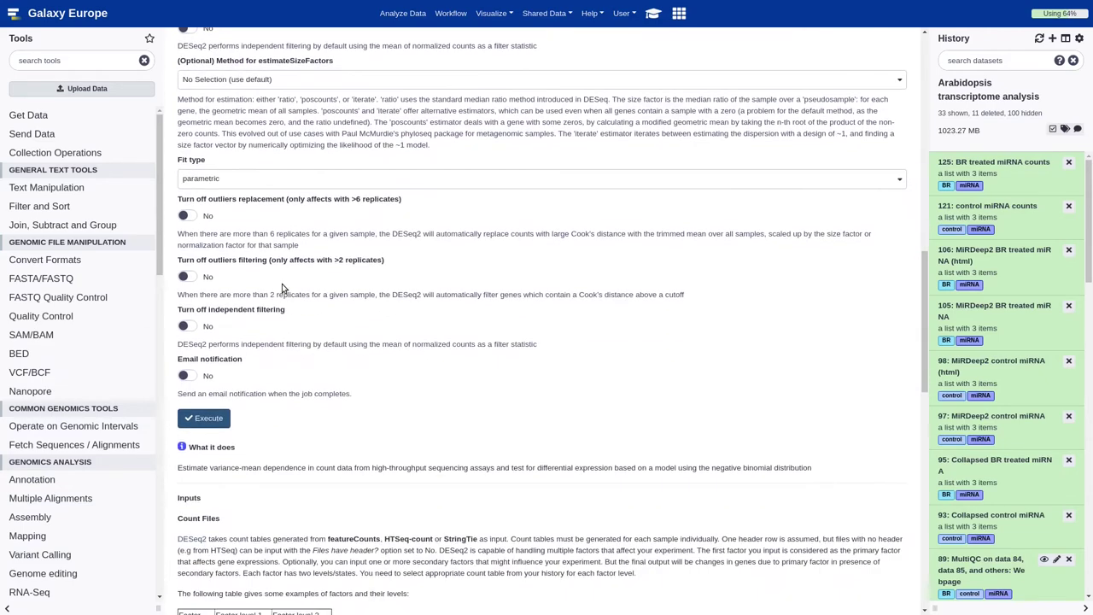
{"action": "left_click", "coordinate": [209, 419]}
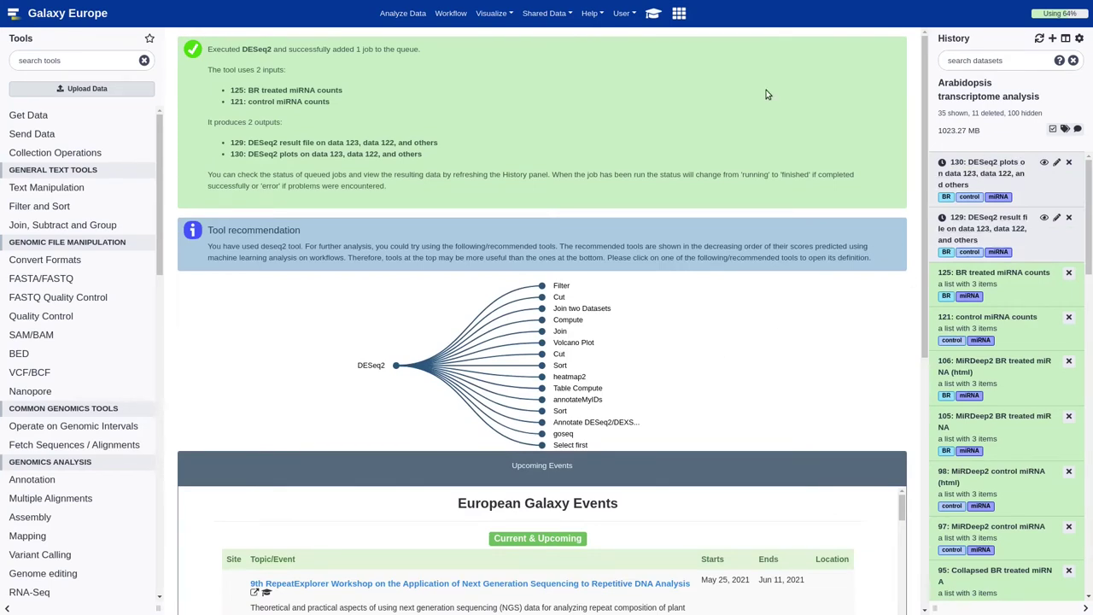
Step: Rename the DESeq2 result file dataset to "DESeq2 results miRNA", using the output name given in the tutorial, and save it
{"action": "left_click", "coordinate": [653, 14]}
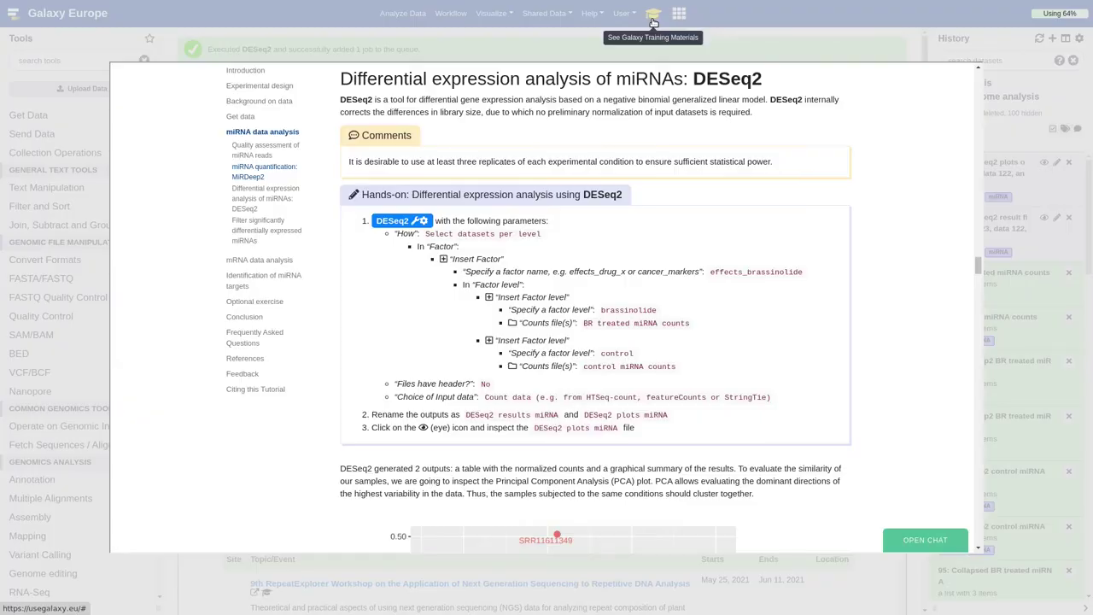
{"action": "scroll", "coordinate": [519, 259], "scroll_direction": "down", "scroll_amount": 2}
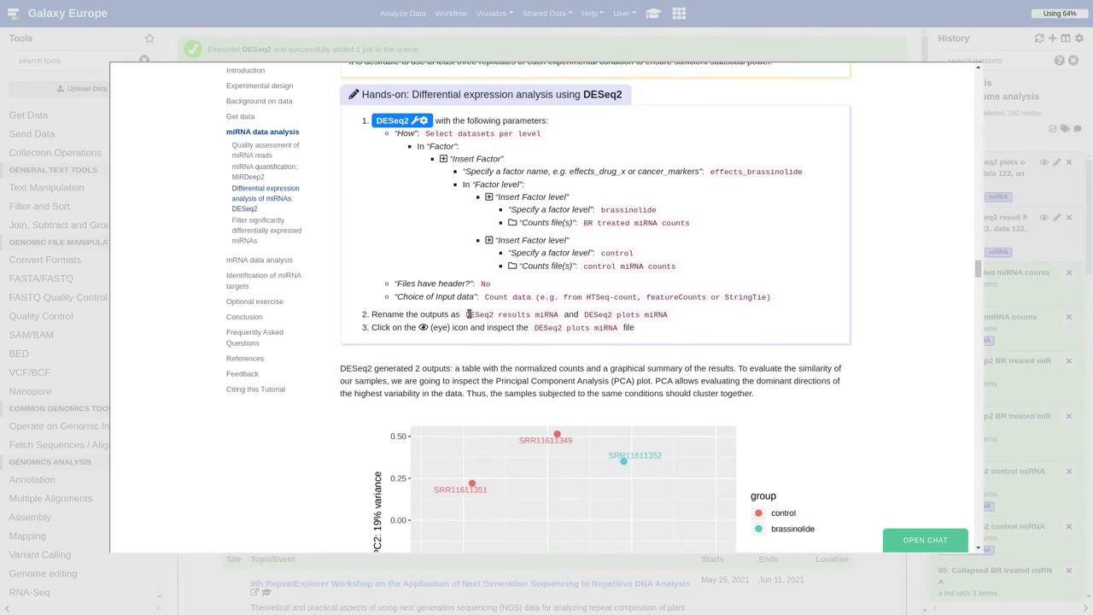
{"action": "left_click_drag", "start_coordinate": [467, 314], "coordinate": [557, 314]}
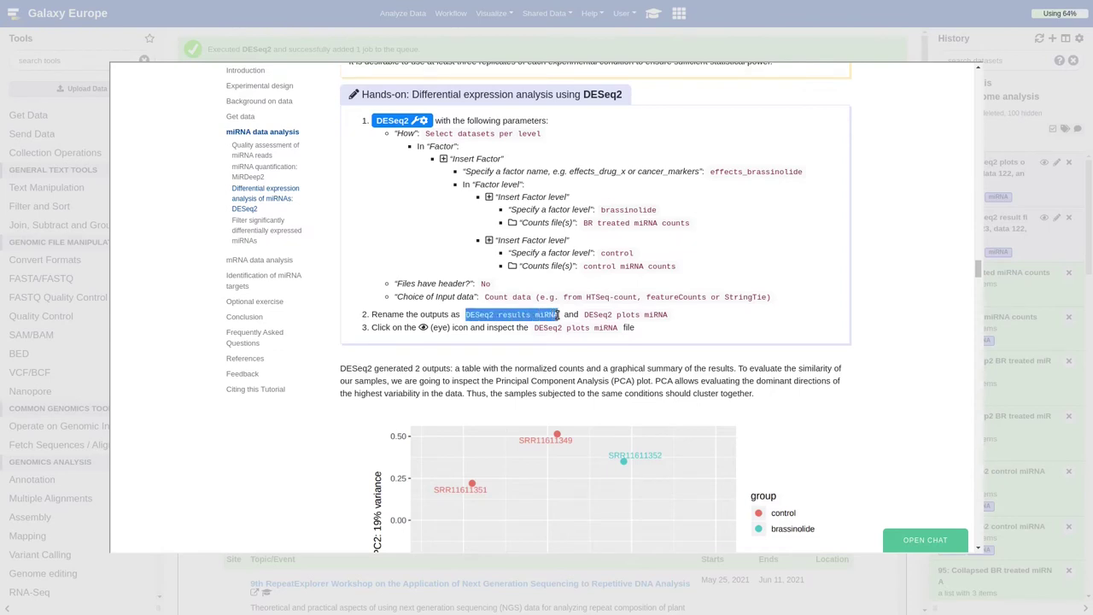
{"action": "right_click", "coordinate": [547, 315]}
{"action": "left_click", "coordinate": [565, 324]}
{"action": "left_click", "coordinate": [1016, 320]}
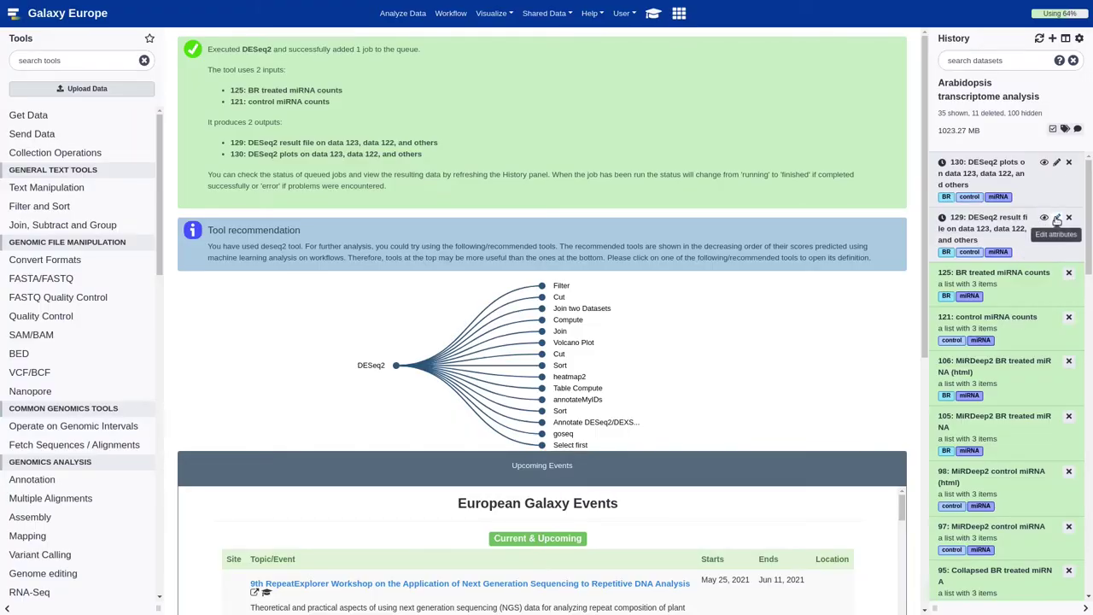
{"action": "left_click", "coordinate": [1057, 220]}
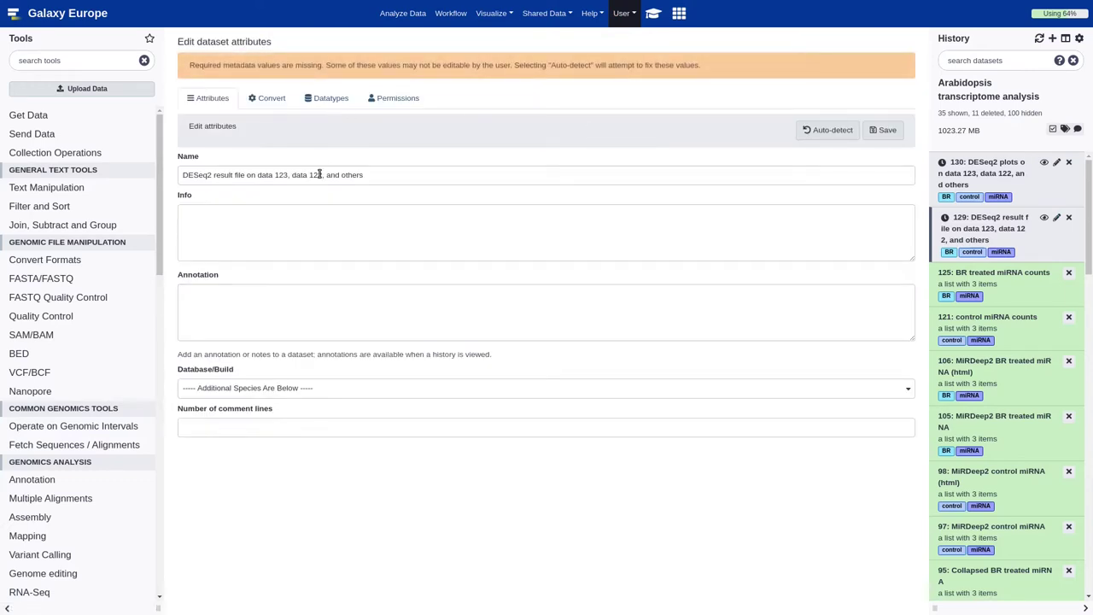
{"action": "left_click", "coordinate": [334, 177]}
{"action": "key", "text": "ctrl+a"}
{"action": "type", "text": "DESeq2 results miRNA"}
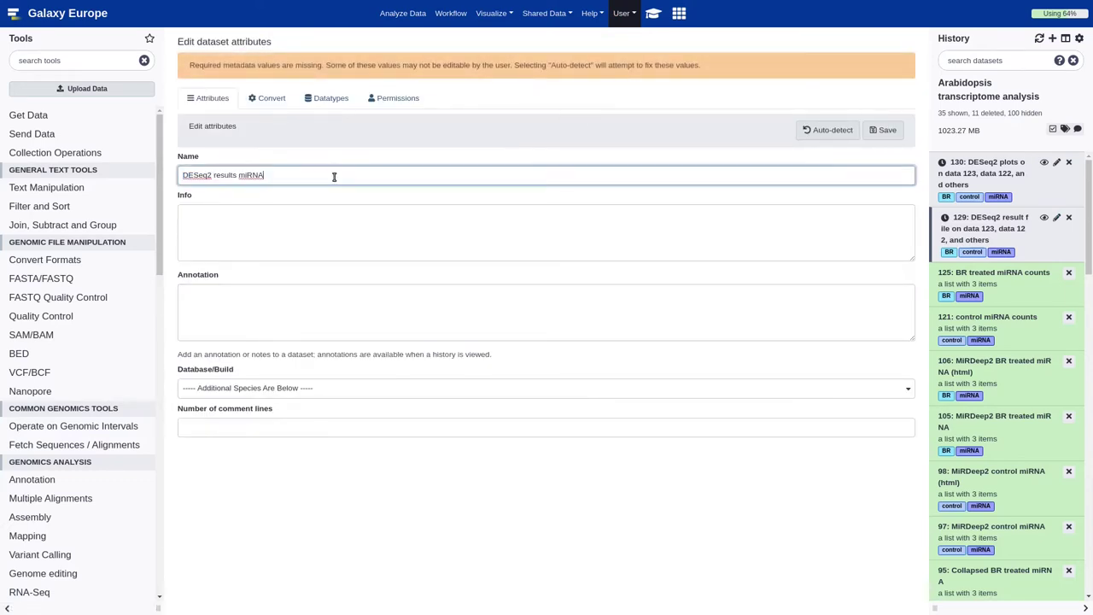
{"action": "left_click", "coordinate": [884, 131]}
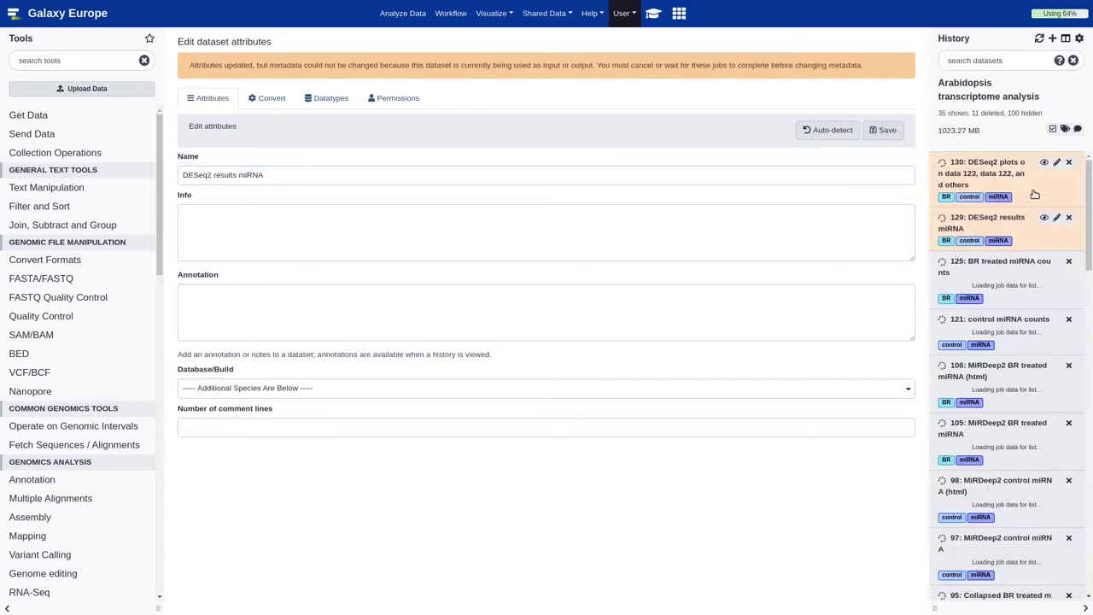
Step: Rename the DESeq2 plots dataset to "DESeq2 plots miRNA" and save its attributes
{"action": "left_click", "coordinate": [1043, 189]}
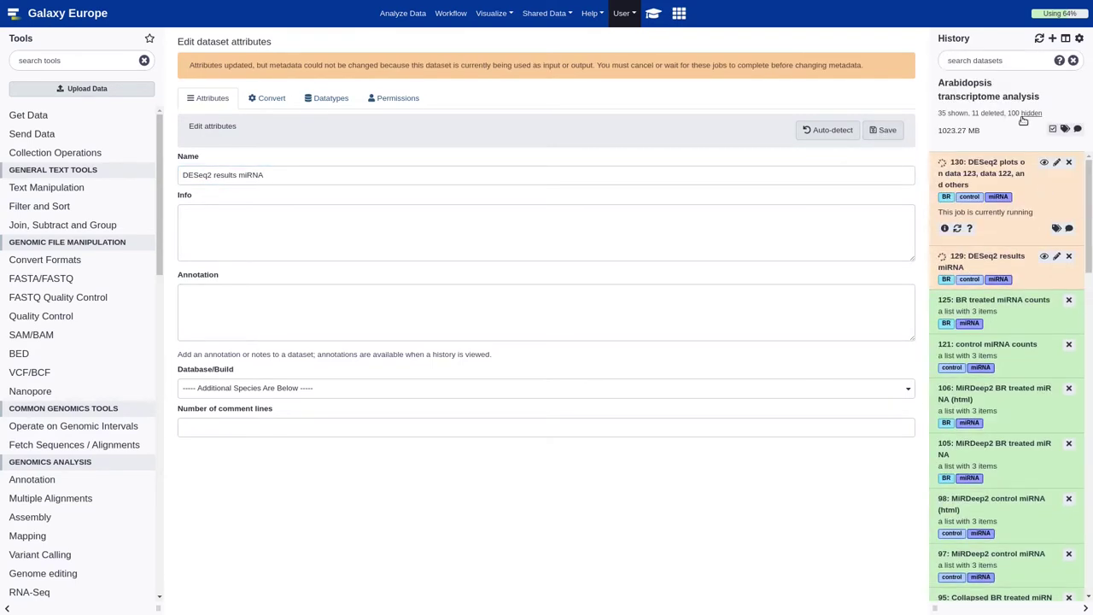
{"action": "left_click", "coordinate": [1057, 164]}
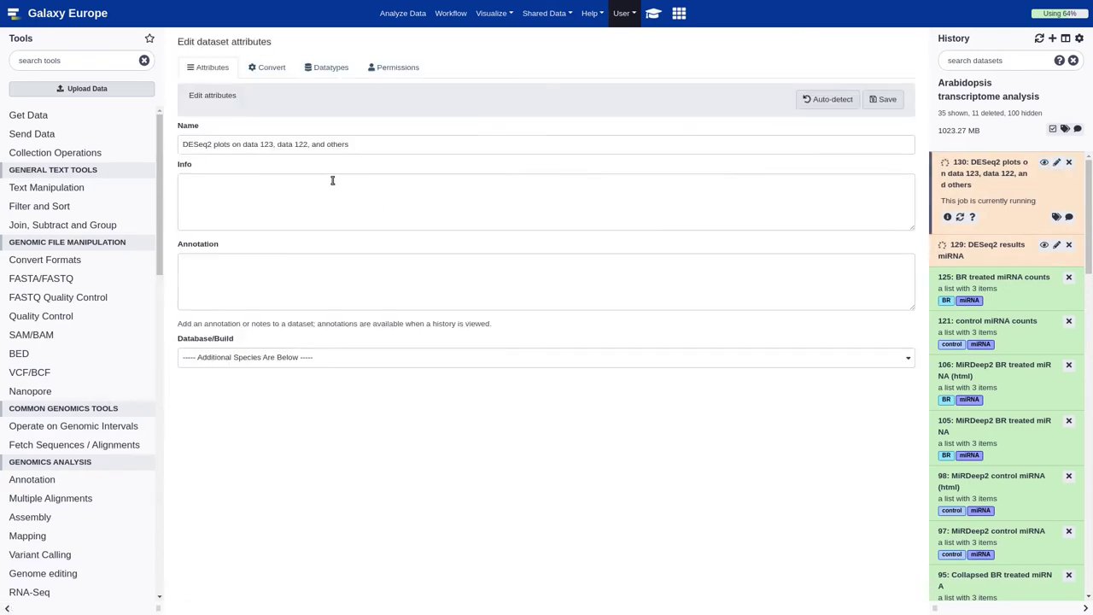
{"action": "triple_click", "coordinate": [314, 145]}
{"action": "key", "text": "ctrl+v"}
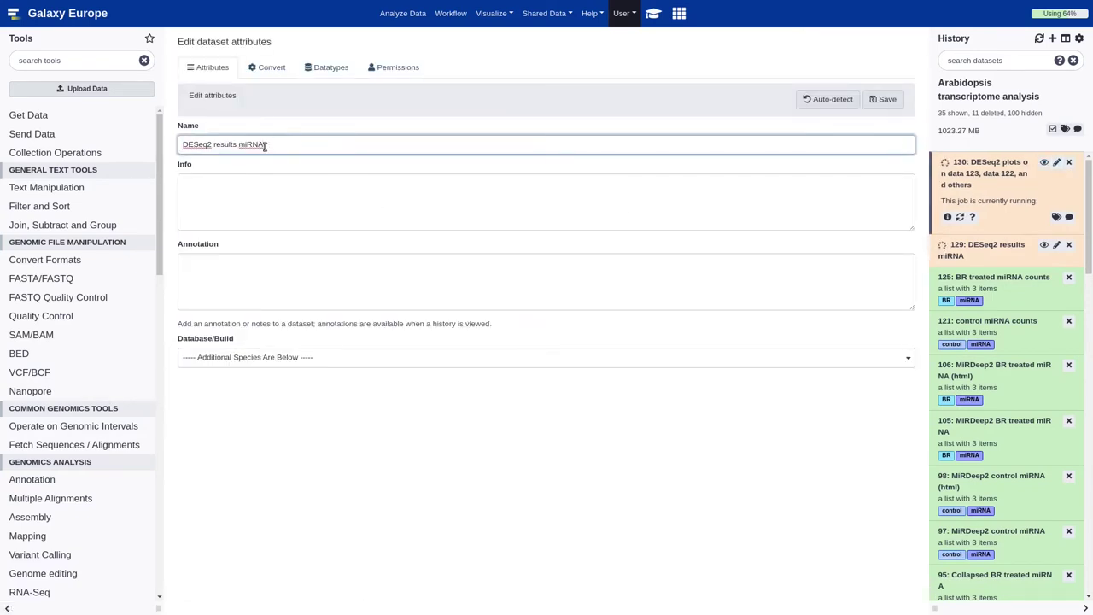
{"action": "double_click", "coordinate": [220, 143]}
{"action": "type", "text": "plots"}
{"action": "left_click", "coordinate": [886, 99]}
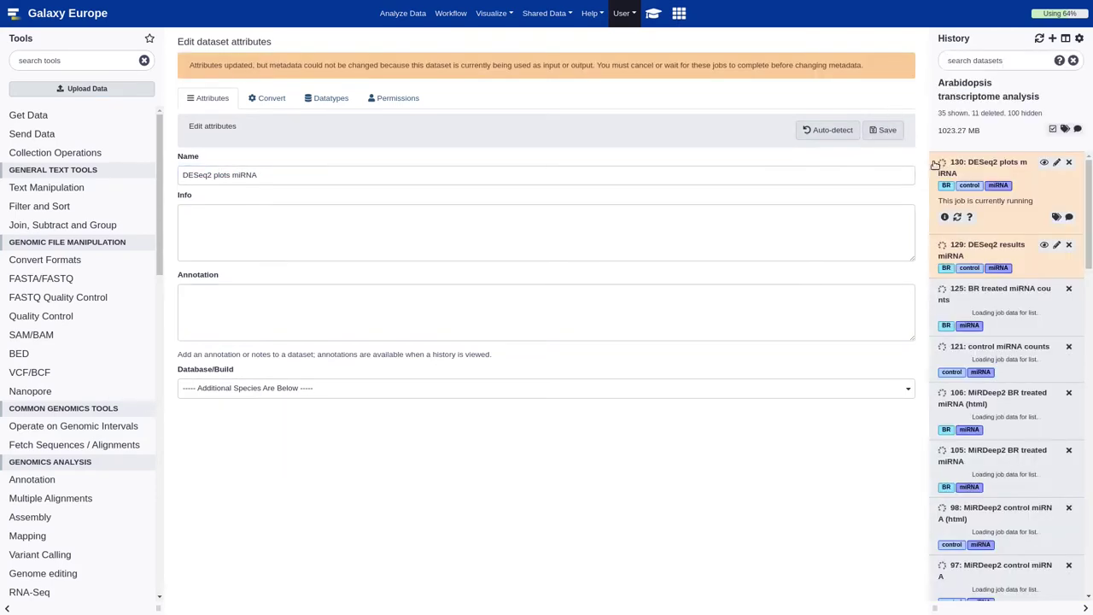
Step: Consult the tutorial's DESeq2 output notes and examine the log2(FC) and P-adj columns of the "DESeq2 results miRNA" table
{"action": "left_click", "coordinate": [652, 15]}
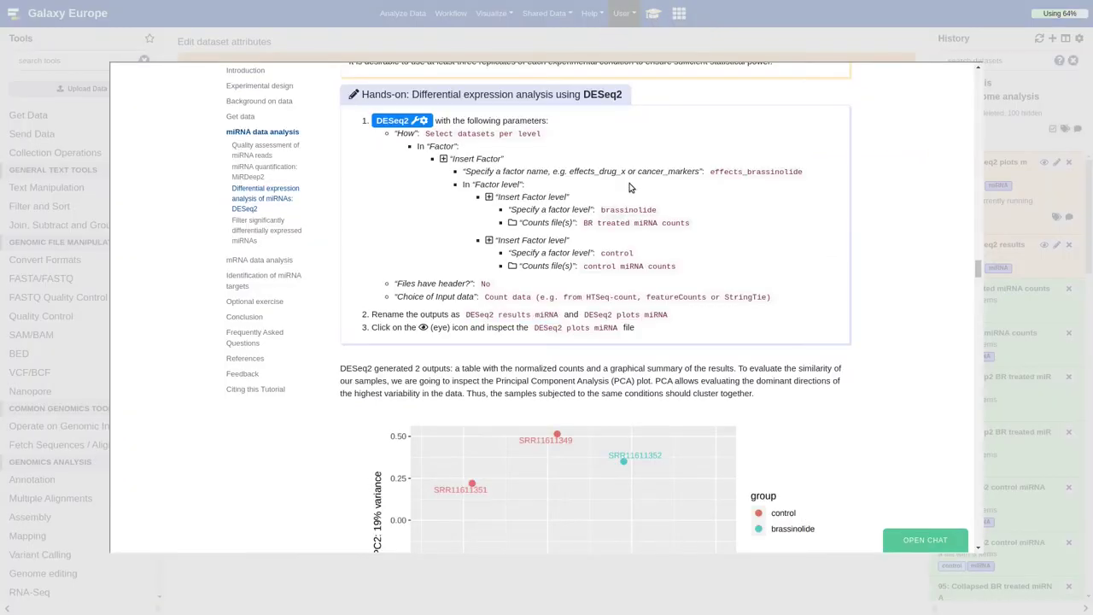
{"action": "scroll", "coordinate": [512, 222], "scroll_direction": "down", "scroll_amount": 3}
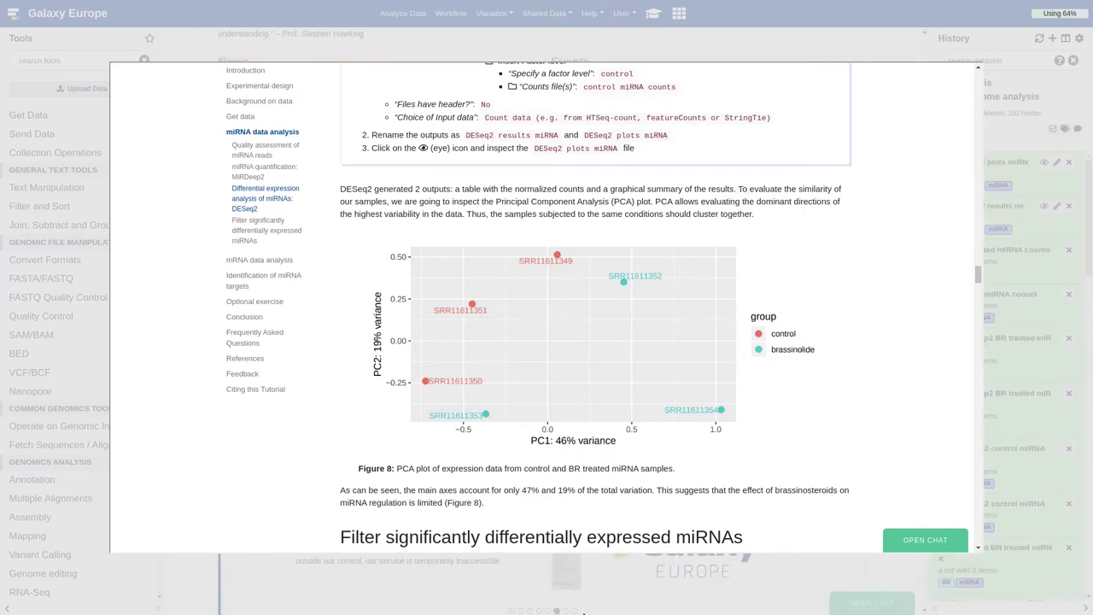
{"action": "left_click", "coordinate": [1013, 396]}
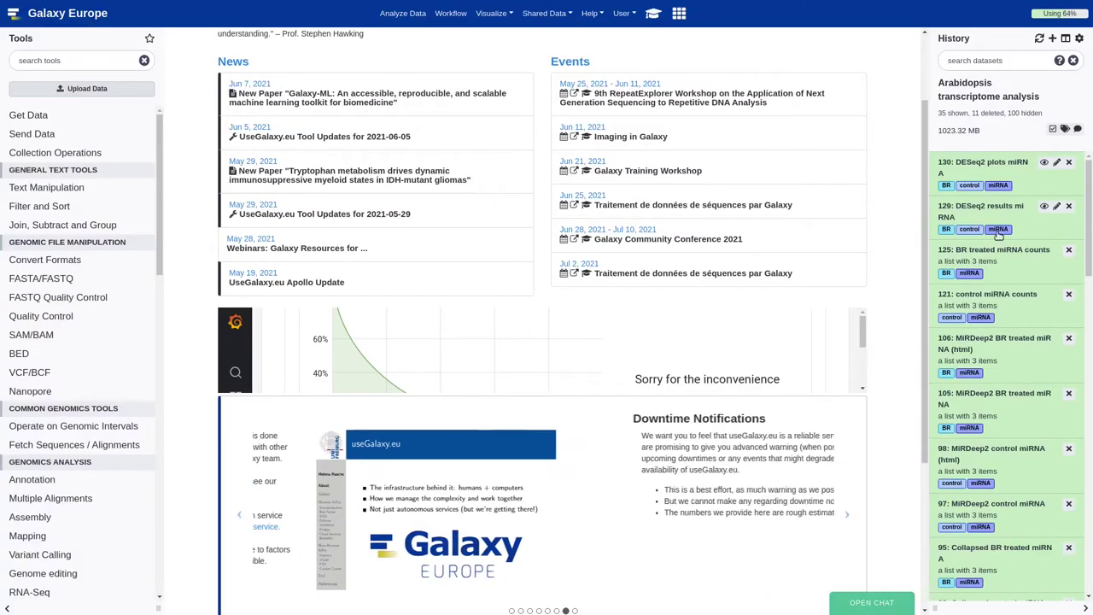
{"action": "left_click", "coordinate": [1043, 209]}
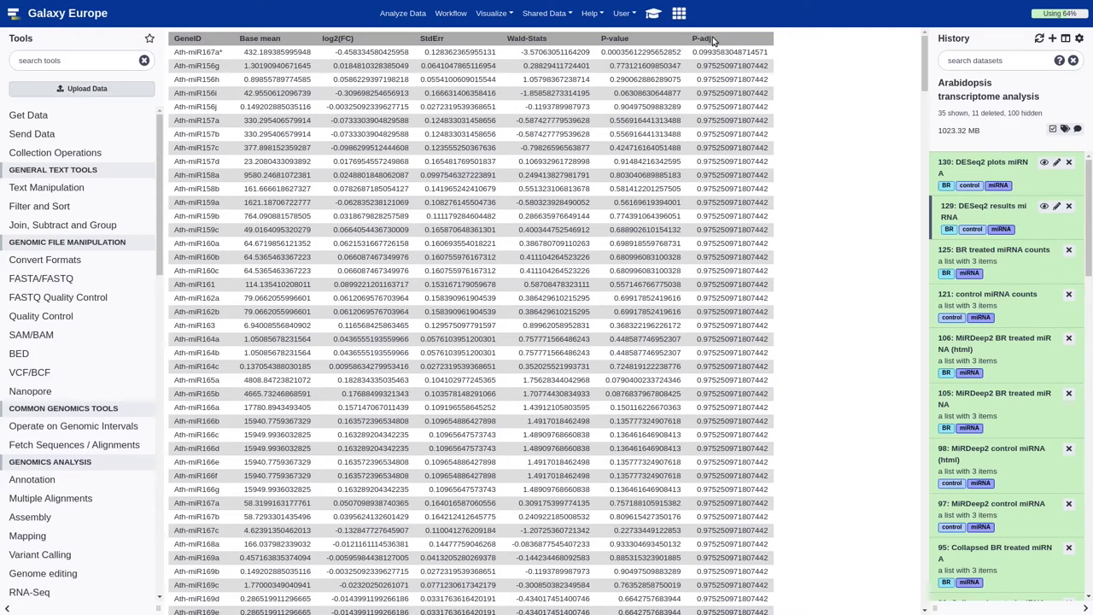
{"action": "left_click_drag", "start_coordinate": [714, 38], "coordinate": [692, 38]}
{"action": "triple_click", "coordinate": [345, 39]}
{"action": "left_click", "coordinate": [378, 86]}
Step: Open the "DESeq2 plots miRNA" dataset and enlarge it to 175% to examine the PCA plot
{"action": "left_click", "coordinate": [1045, 162]}
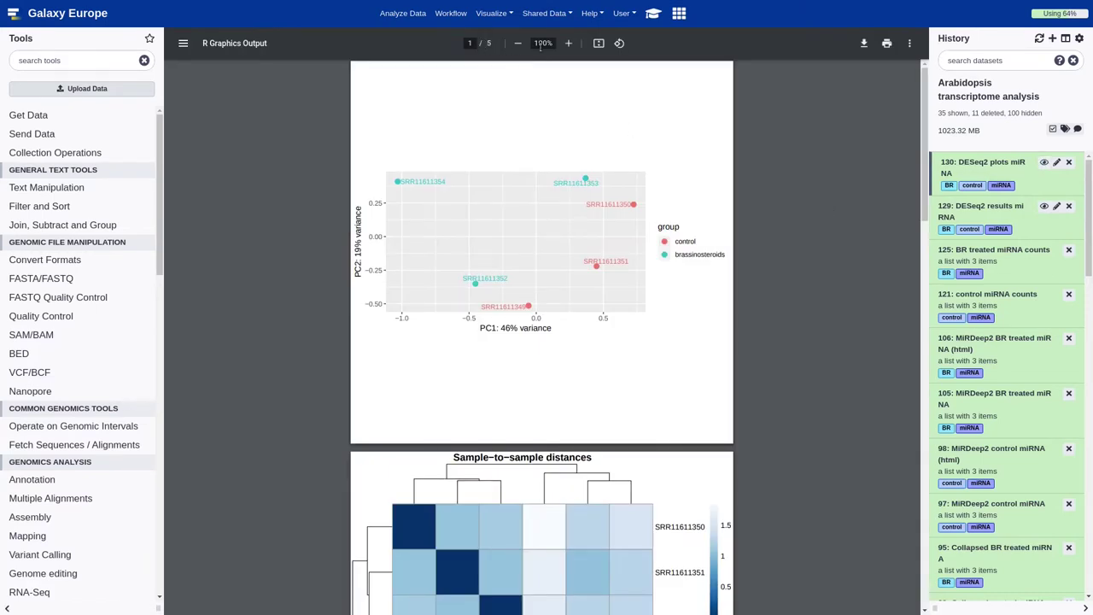
{"action": "left_click", "coordinate": [567, 43]}
{"action": "left_click", "coordinate": [567, 43]}
{"action": "left_click", "coordinate": [568, 42]}
{"action": "left_click", "coordinate": [568, 43]}
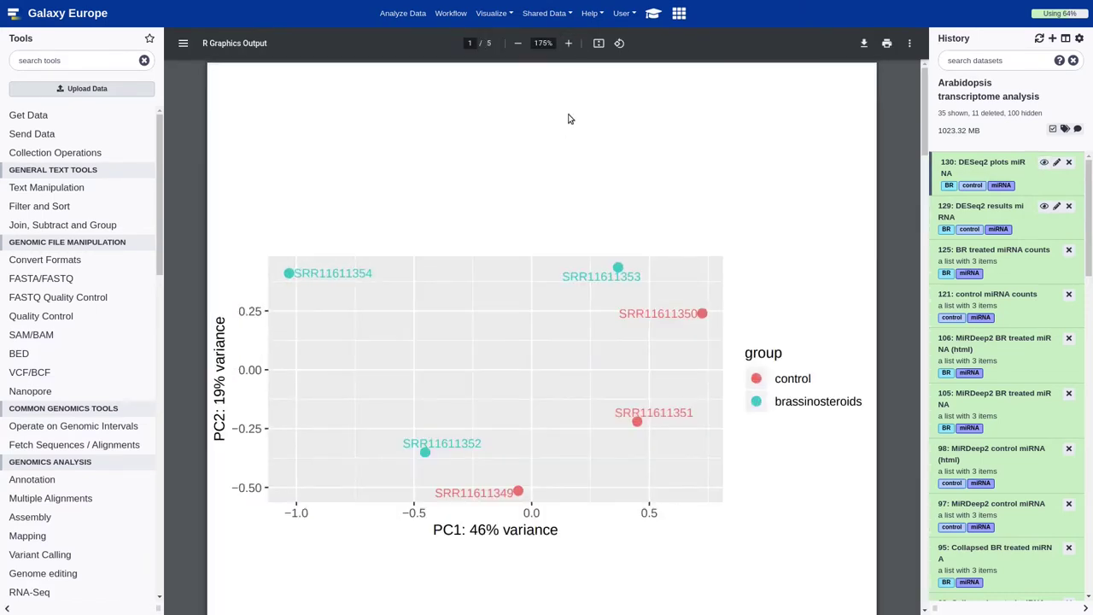
{"action": "scroll", "coordinate": [570, 118], "scroll_direction": "down", "scroll_amount": 1}
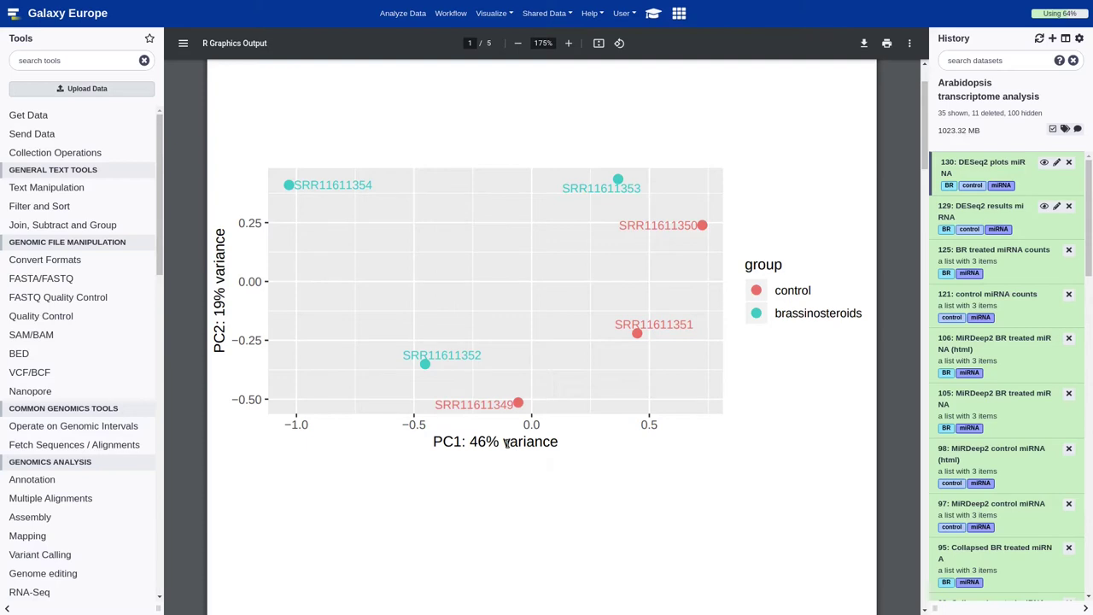
Step: Review the remaining DESeq2 plots at 125%, from the sample-to-sample distances heatmap through the dispersion estimates to the MA-plot
{"action": "scroll", "coordinate": [506, 443], "scroll_direction": "down", "scroll_amount": 10}
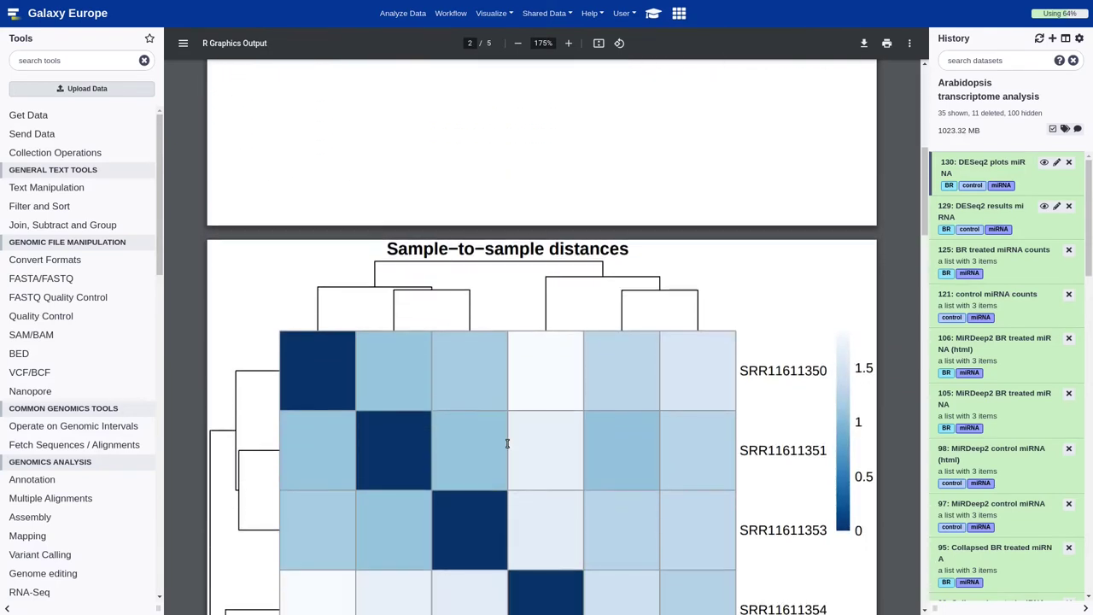
{"action": "scroll", "coordinate": [507, 442], "scroll_direction": "down", "scroll_amount": 2}
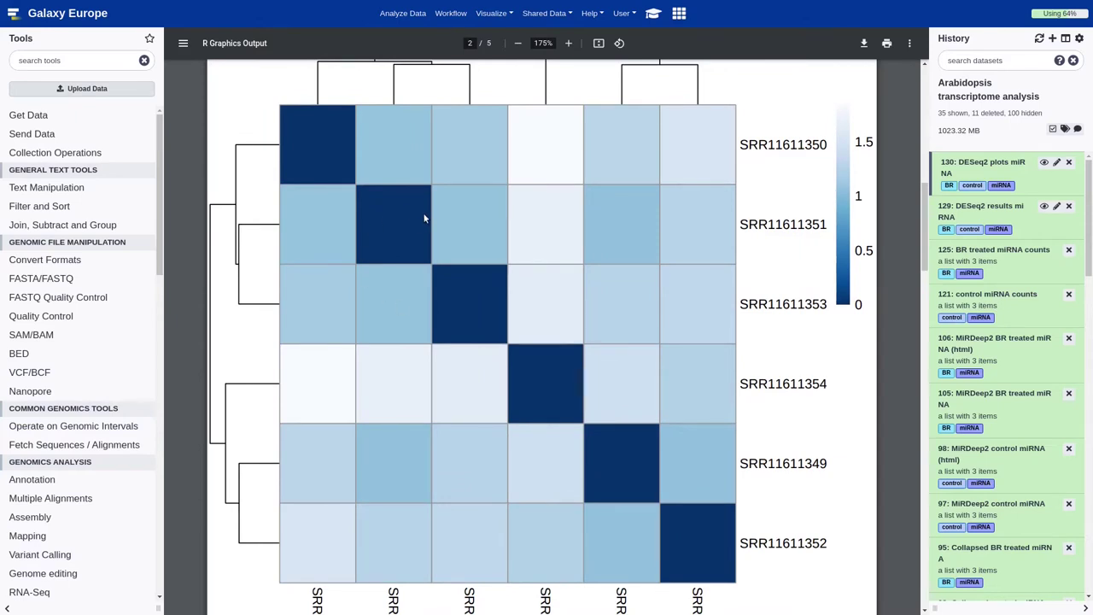
{"action": "left_click", "coordinate": [518, 42]}
{"action": "left_click", "coordinate": [517, 42]}
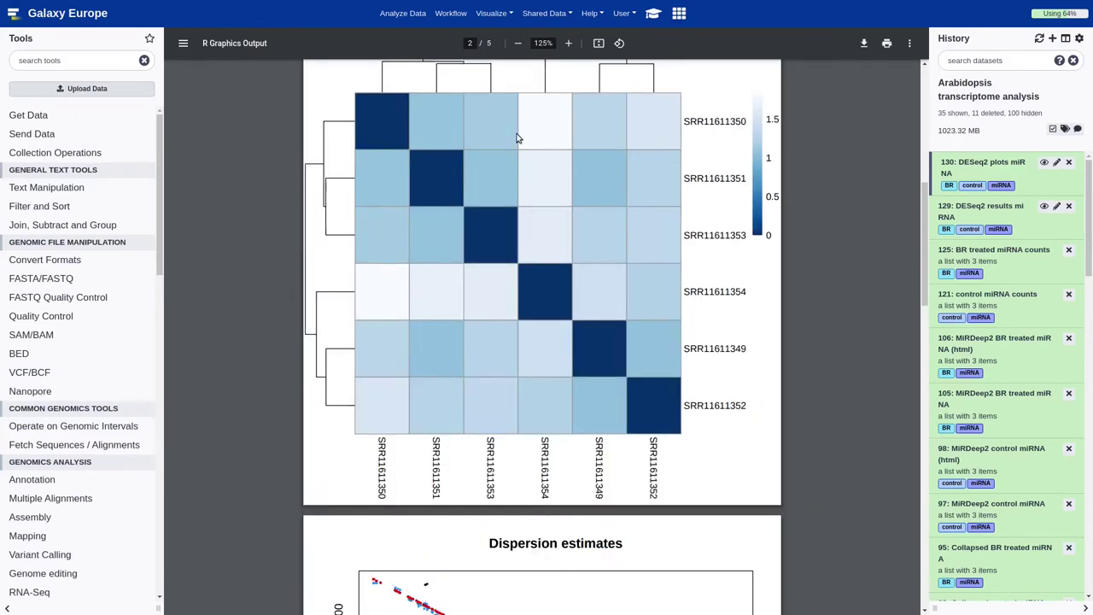
{"action": "scroll", "coordinate": [516, 138], "scroll_direction": "up", "scroll_amount": 1}
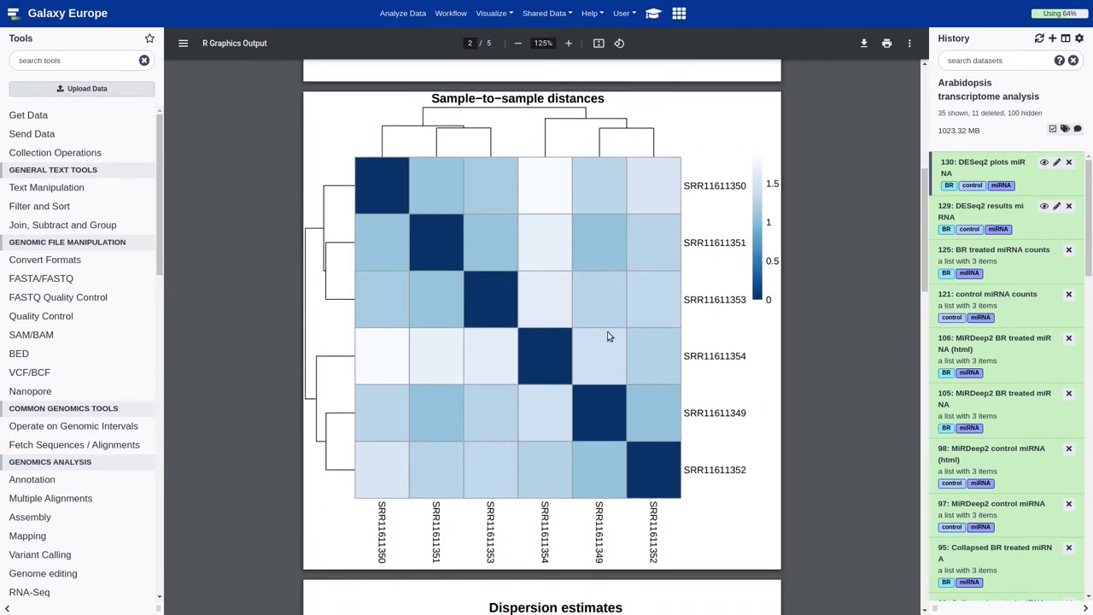
{"action": "scroll", "coordinate": [576, 431], "scroll_direction": "down", "scroll_amount": 8}
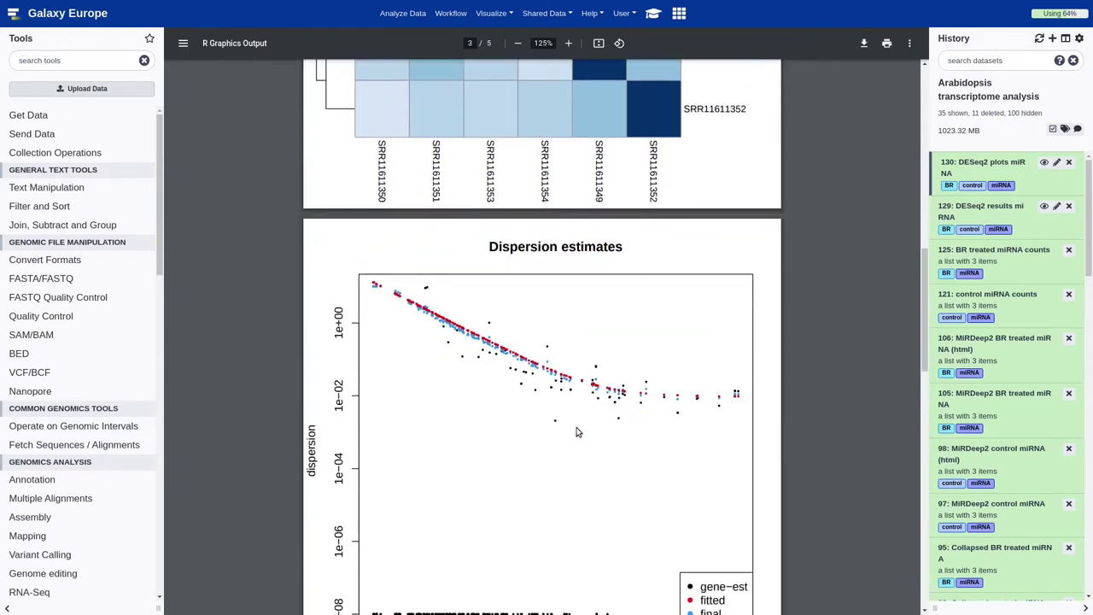
{"action": "scroll", "coordinate": [575, 431], "scroll_direction": "down", "scroll_amount": 9}
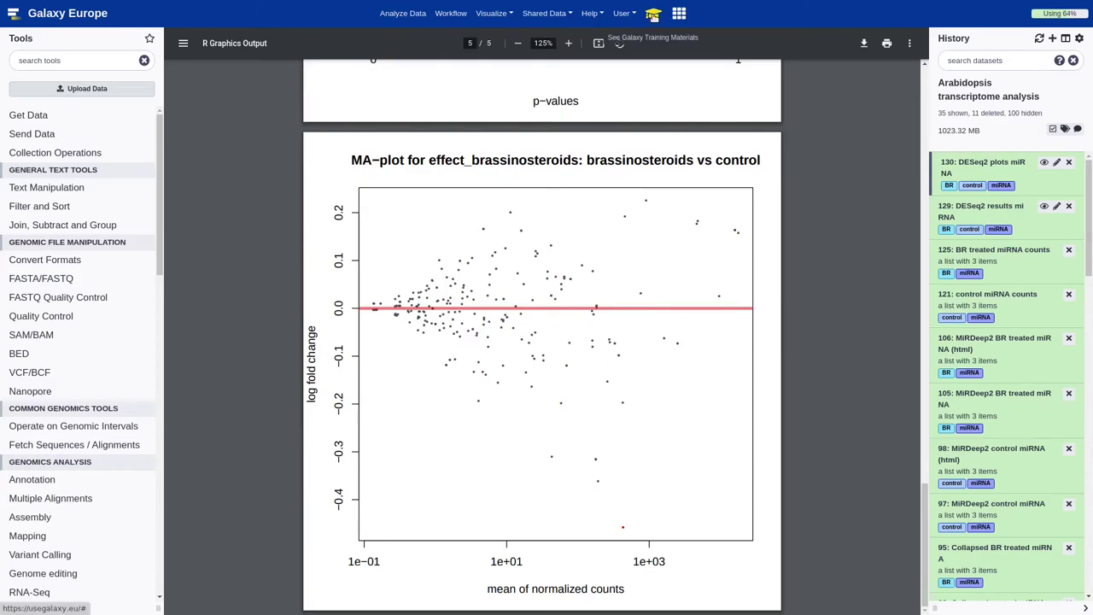
Step: Read the tutorial's section on filtering significantly differentially expressed miRNAs, expanding the "p-value vs p-adj" explanation
{"action": "left_click", "coordinate": [652, 13]}
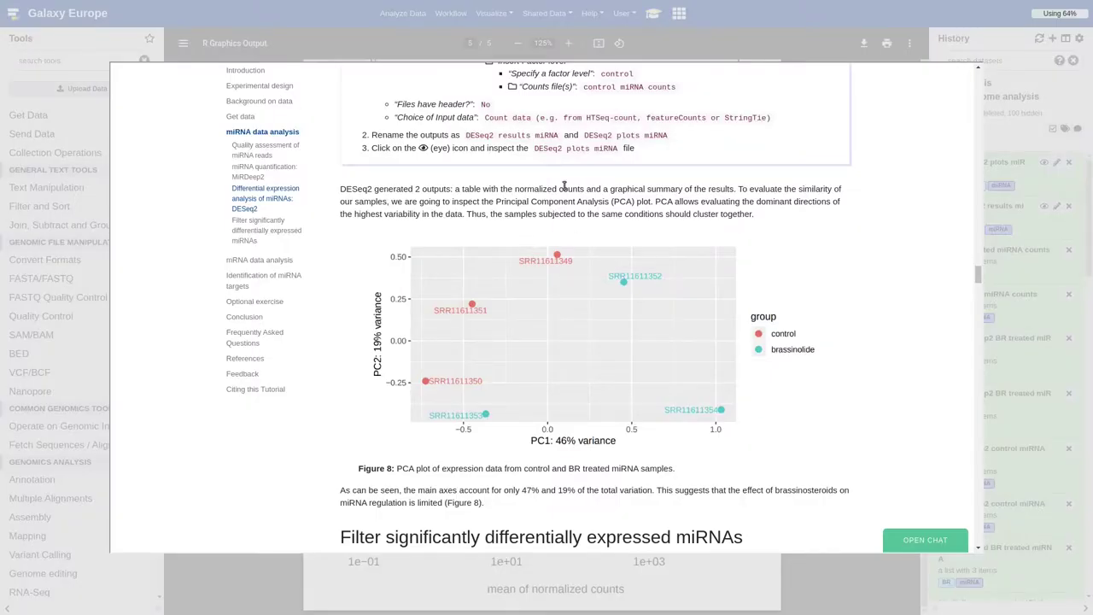
{"action": "scroll", "coordinate": [537, 202], "scroll_direction": "down", "scroll_amount": 1}
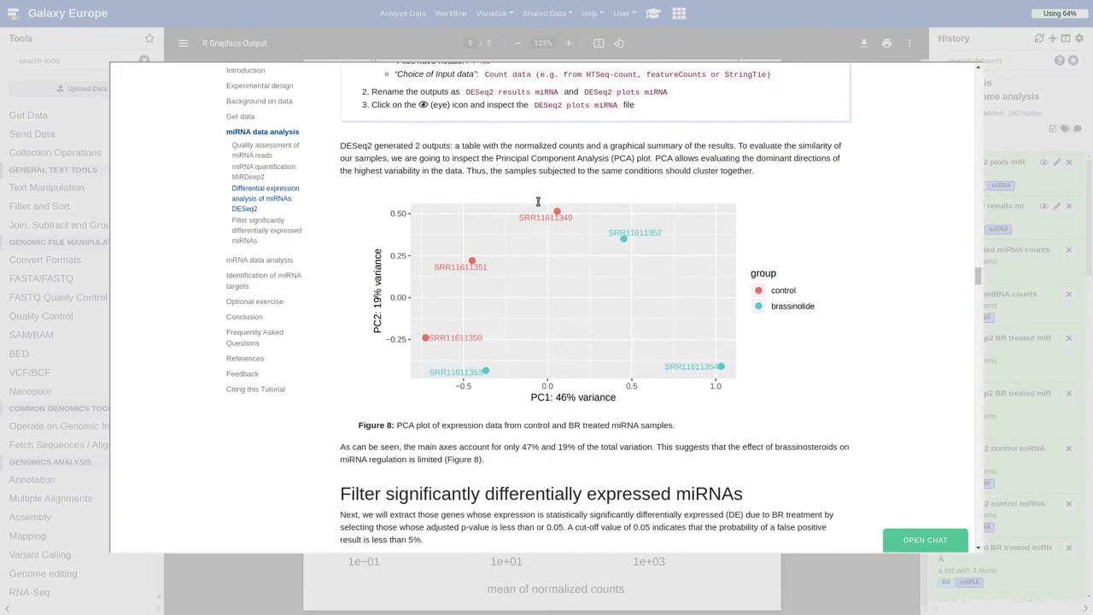
{"action": "scroll", "coordinate": [537, 205], "scroll_direction": "down", "scroll_amount": 5}
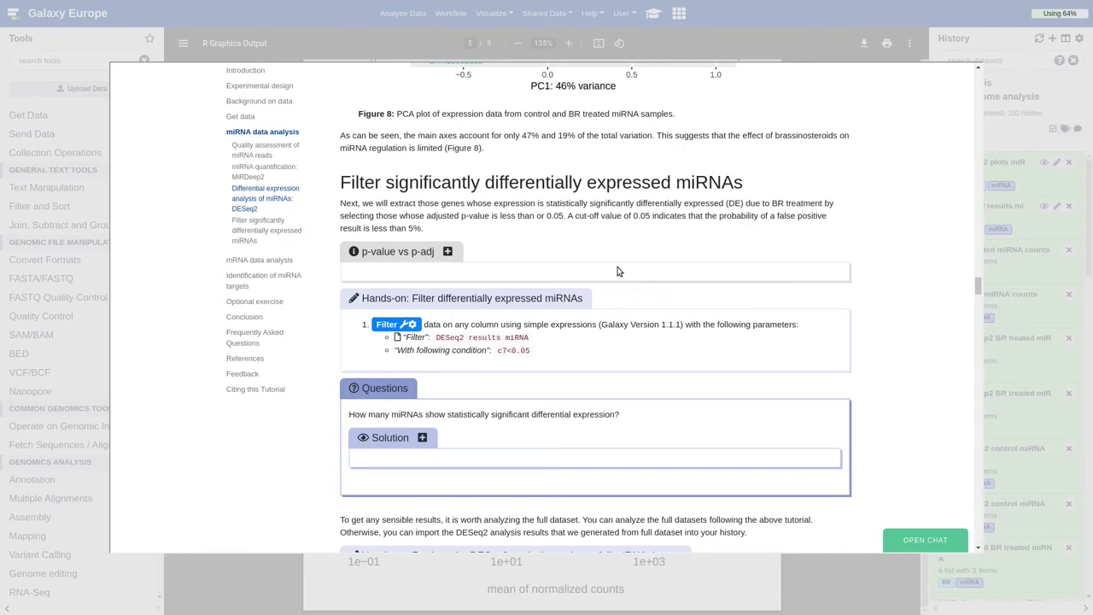
{"action": "left_click", "coordinate": [447, 252]}
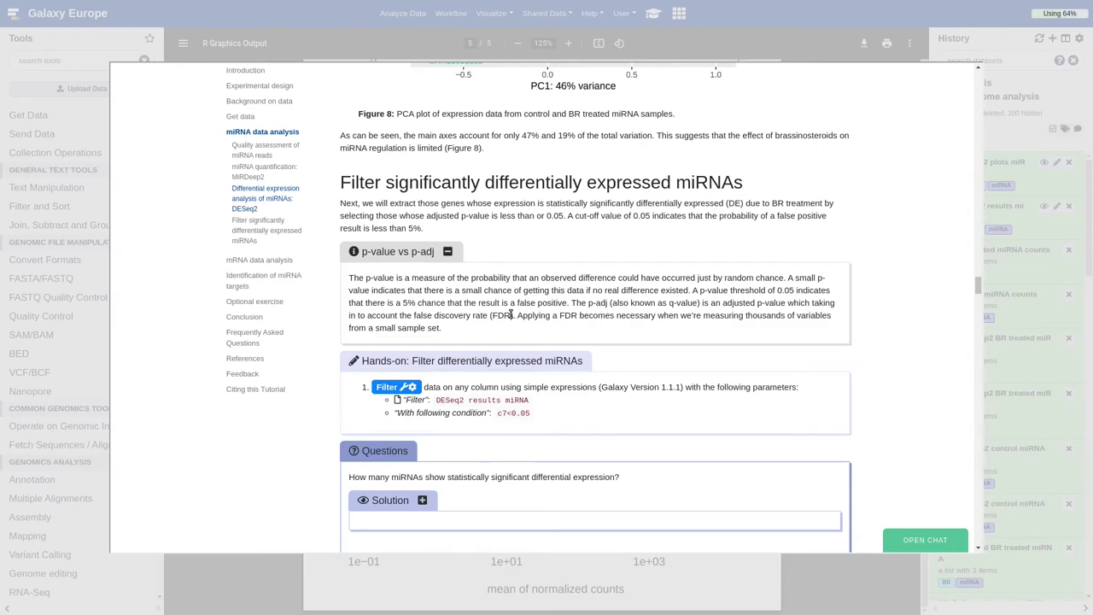
{"action": "scroll", "coordinate": [510, 315], "scroll_direction": "down", "scroll_amount": 3}
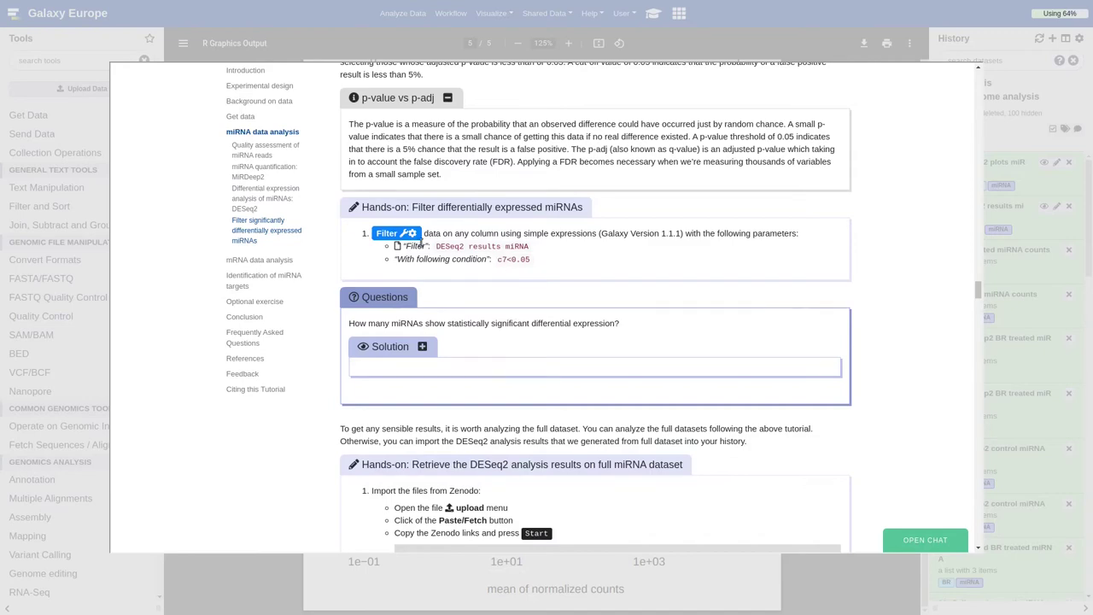
Step: Run the Filter tool on the single dataset "DESeq2 results miRNA" with the condition c7<0.05
{"action": "left_click", "coordinate": [397, 234]}
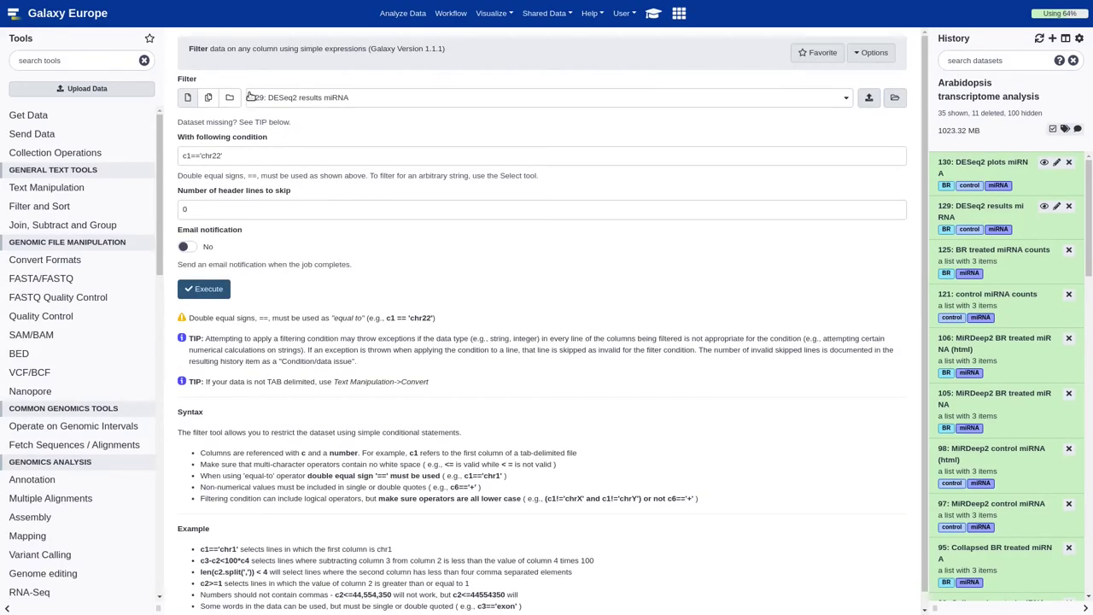
{"action": "left_click", "coordinate": [289, 99]}
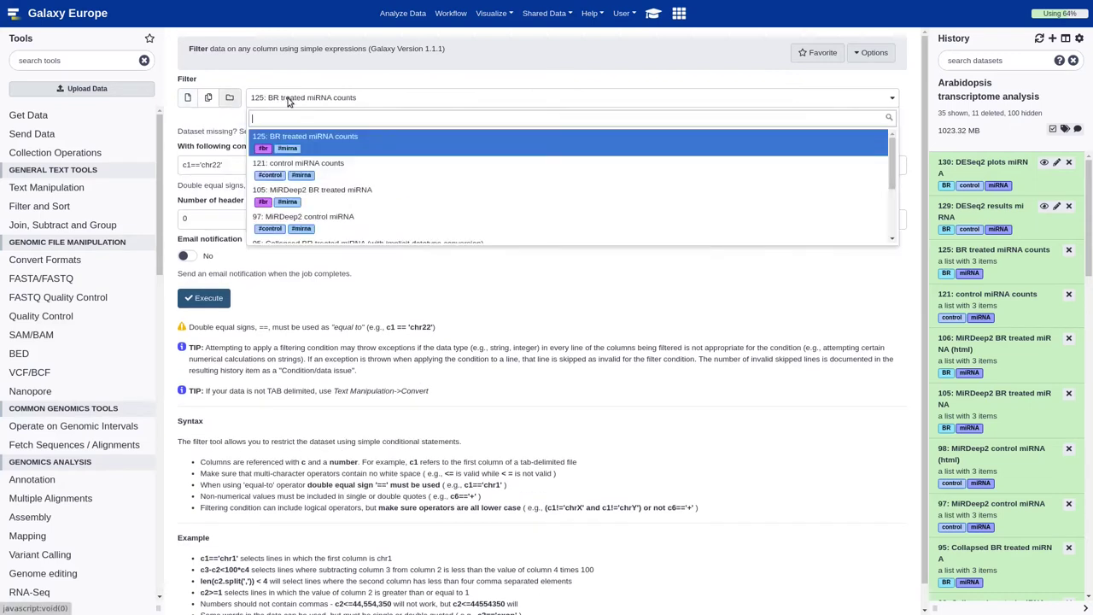
{"action": "left_click", "coordinate": [188, 99]}
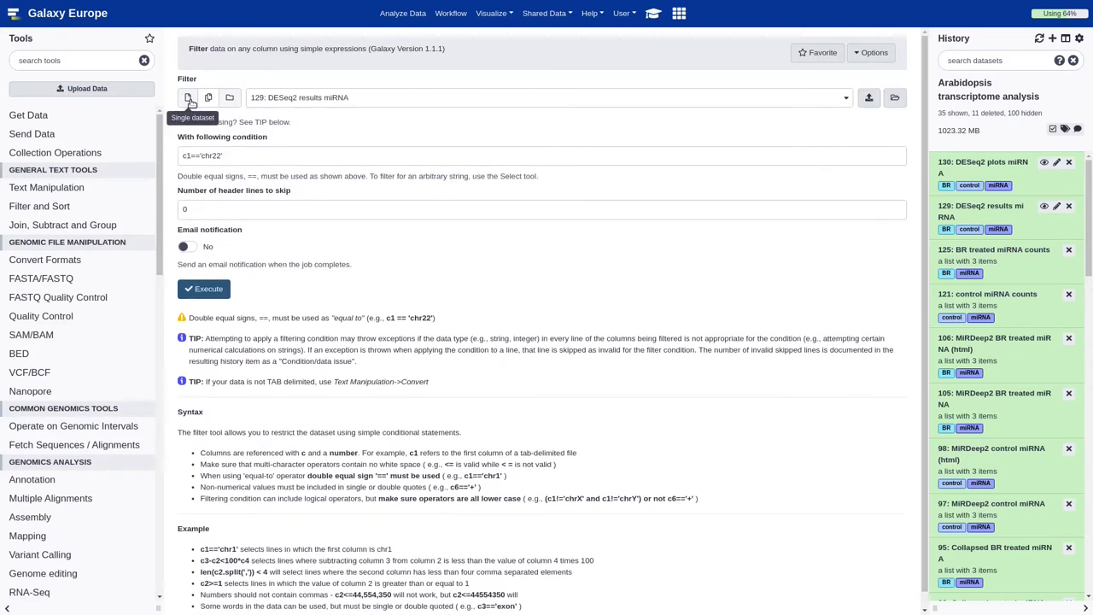
{"action": "left_click", "coordinate": [302, 97]}
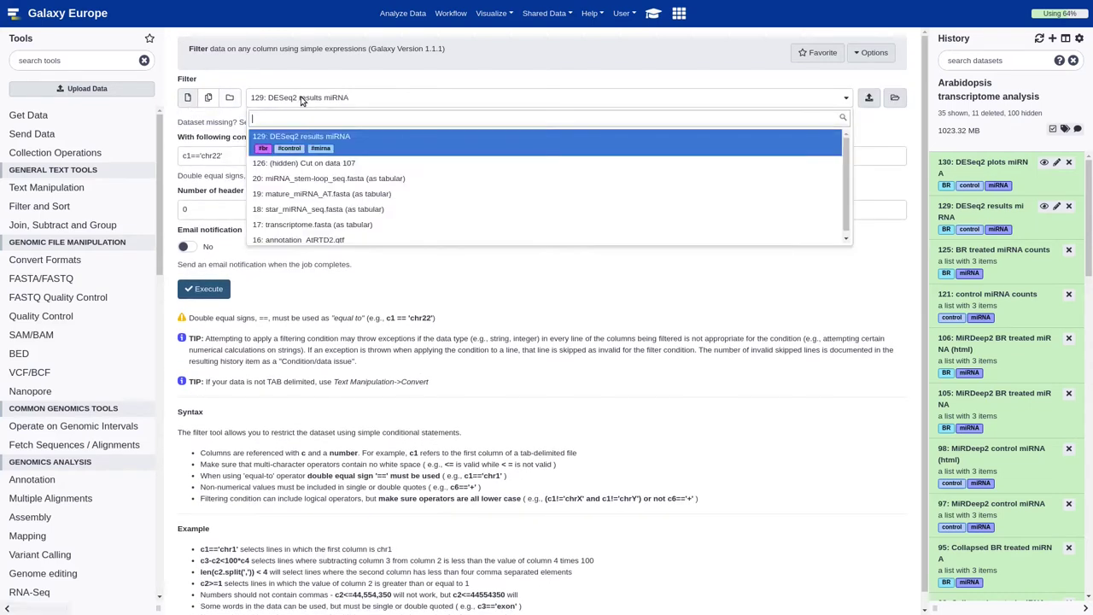
{"action": "left_click", "coordinate": [344, 146]}
{"action": "triple_click", "coordinate": [302, 155]}
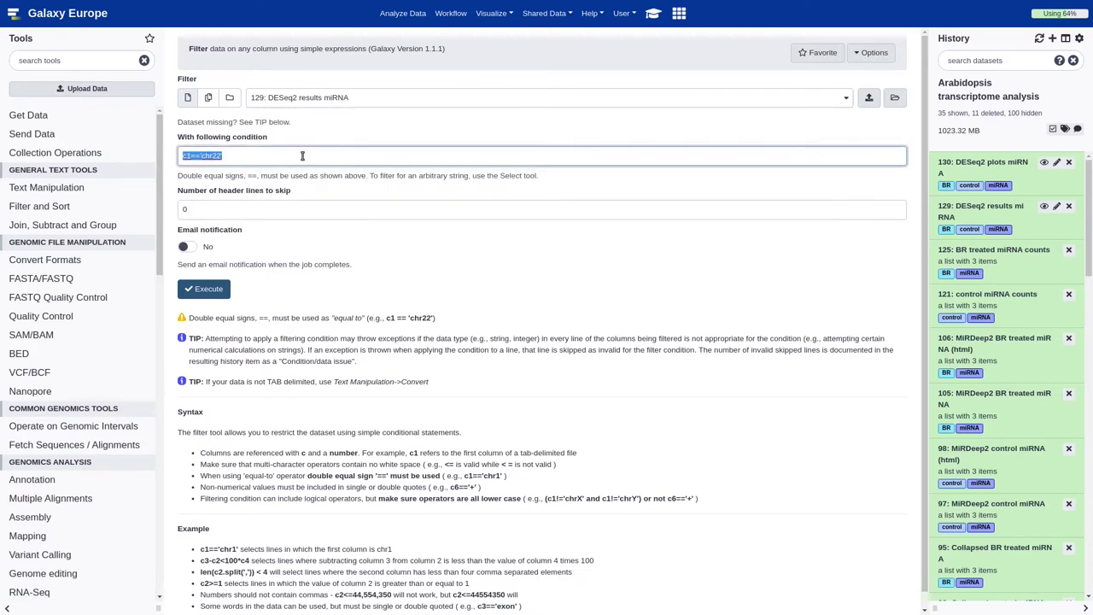
{"action": "type", "text": "c7"}
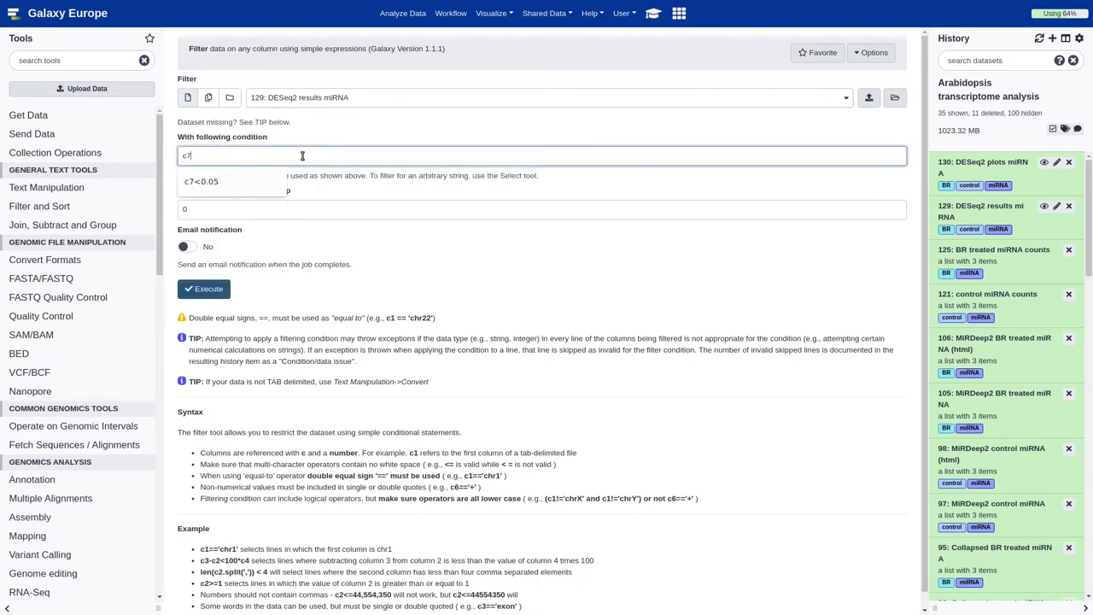
{"action": "type", "text": "<0.05"}
{"action": "left_click", "coordinate": [242, 181]}
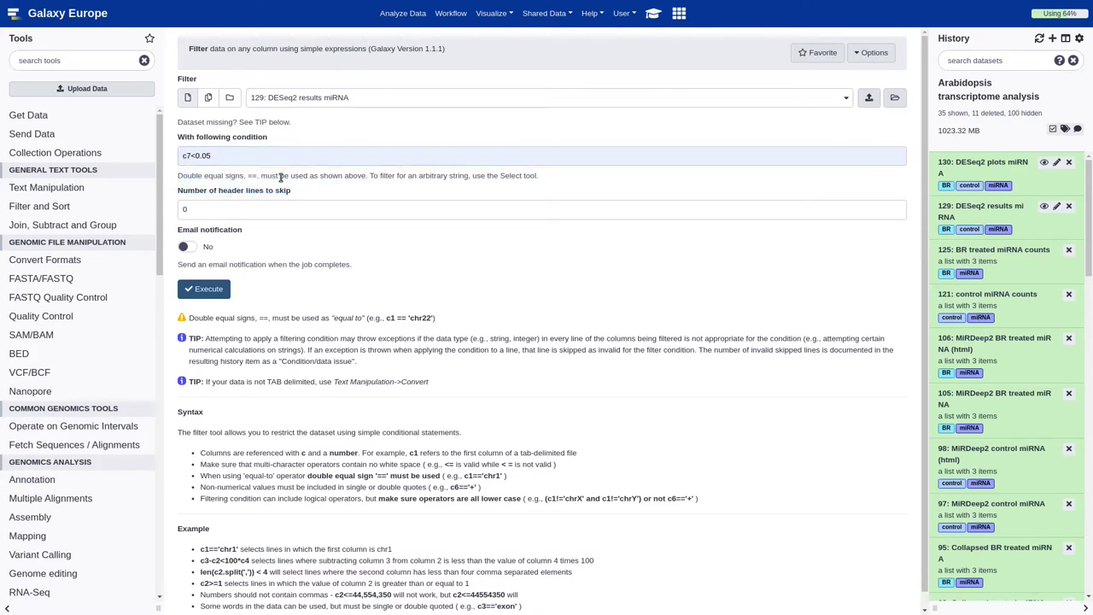
{"action": "left_click", "coordinate": [203, 289]}
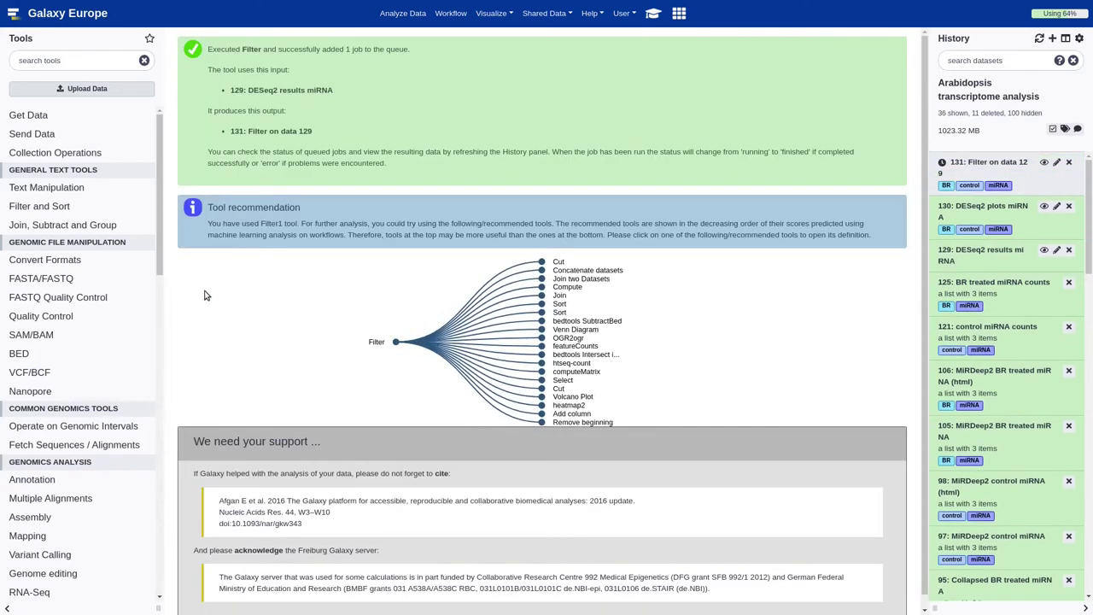
Step: Examine the summary of the "Filter on data 129" output and compare it with the tutorial's solution on significantly differentially expressed miRNAs
{"action": "left_click", "coordinate": [653, 16]}
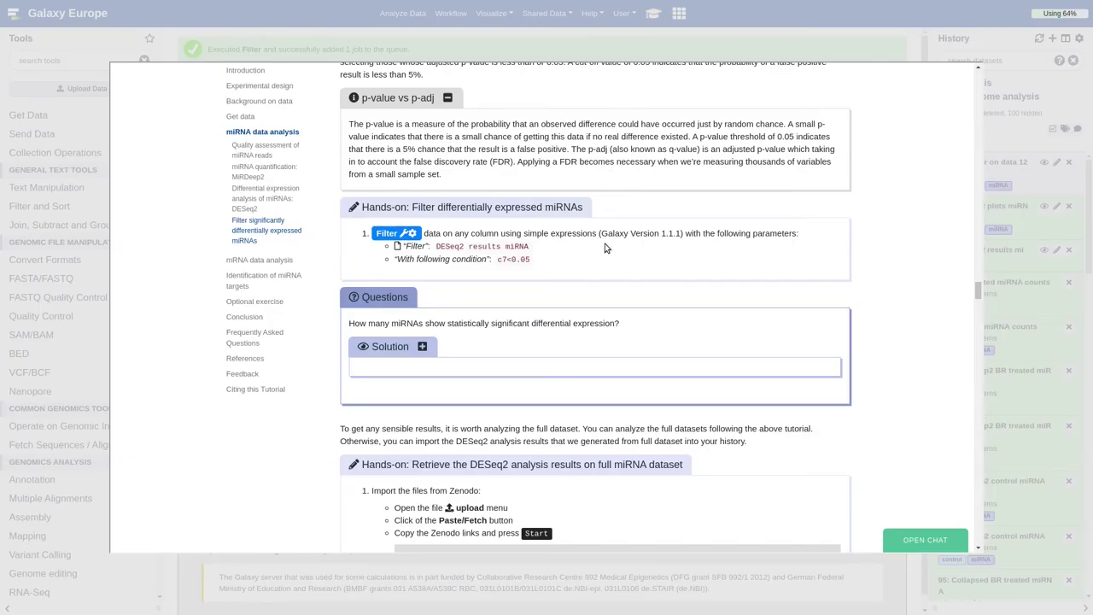
{"action": "scroll", "coordinate": [604, 247], "scroll_direction": "down", "scroll_amount": 3}
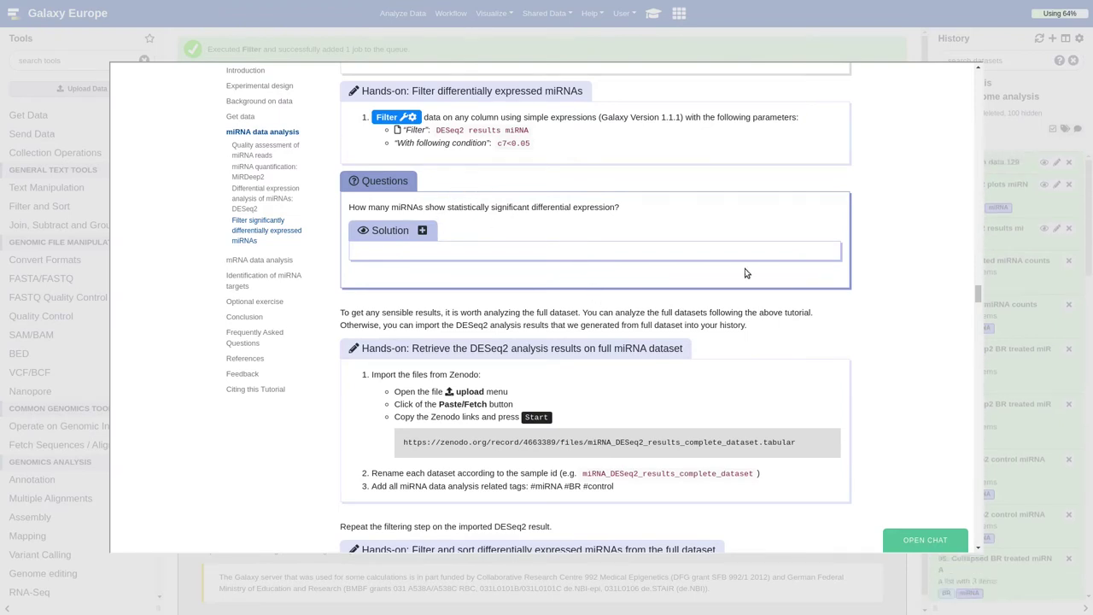
{"action": "left_click", "coordinate": [1006, 248]}
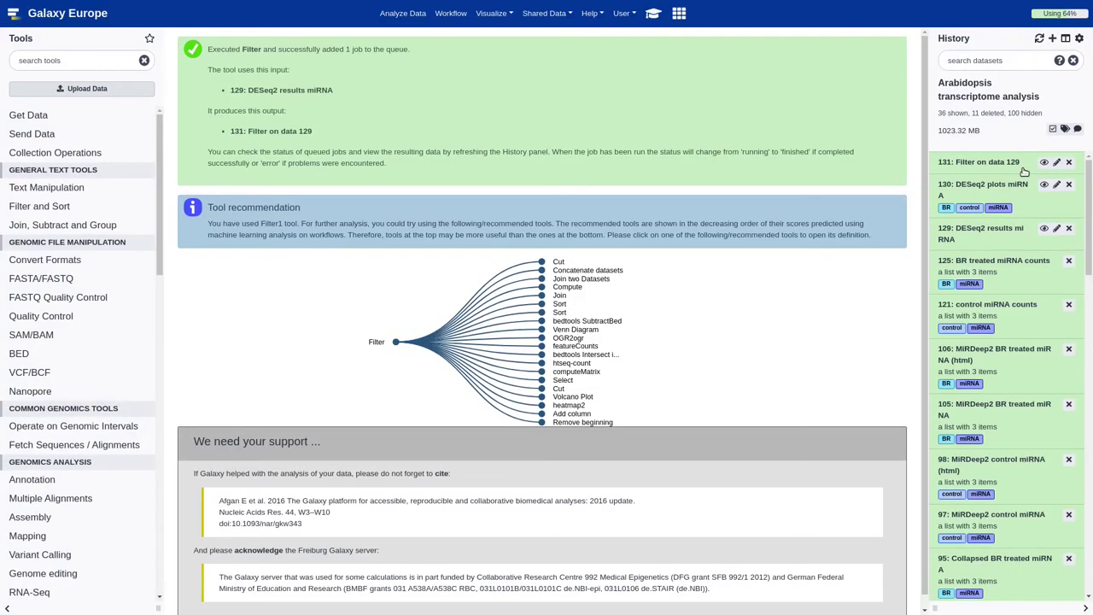
{"action": "left_click", "coordinate": [1024, 170]}
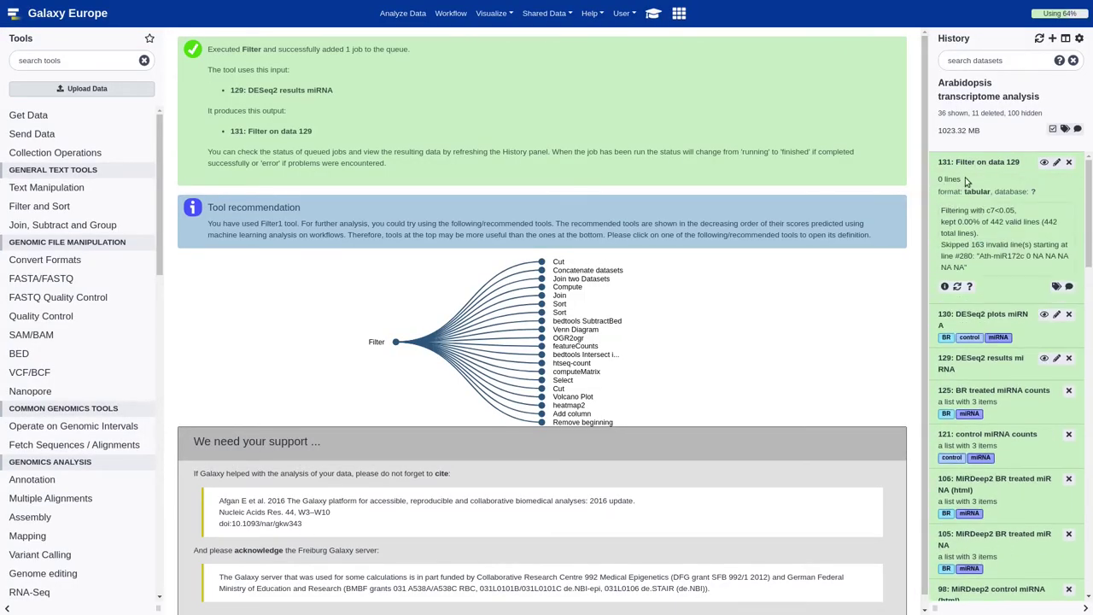
{"action": "left_click", "coordinate": [674, 15]}
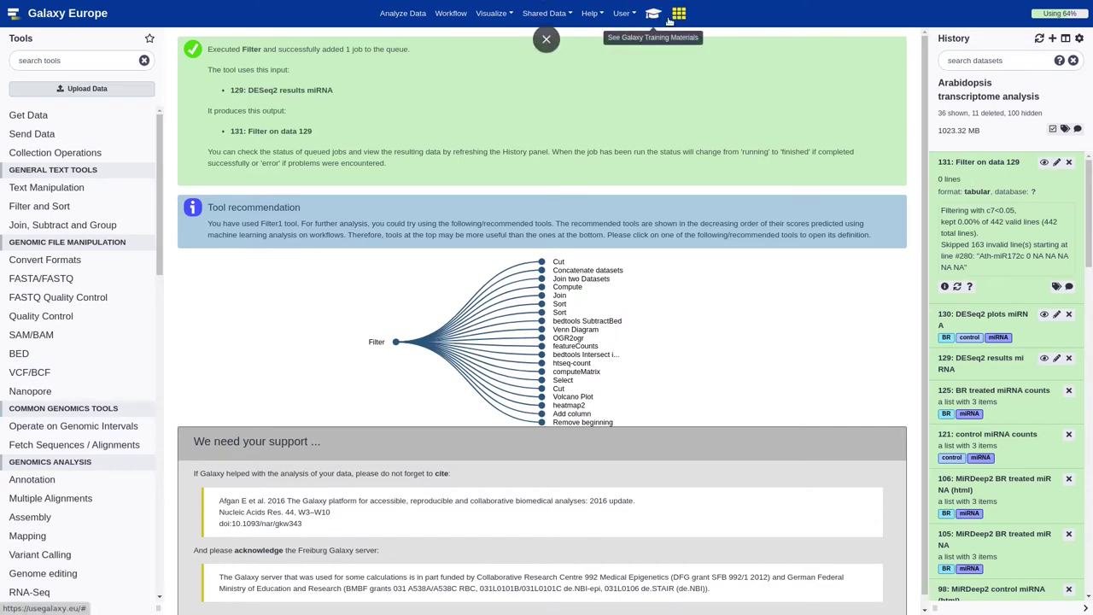
{"action": "left_click", "coordinate": [654, 15]}
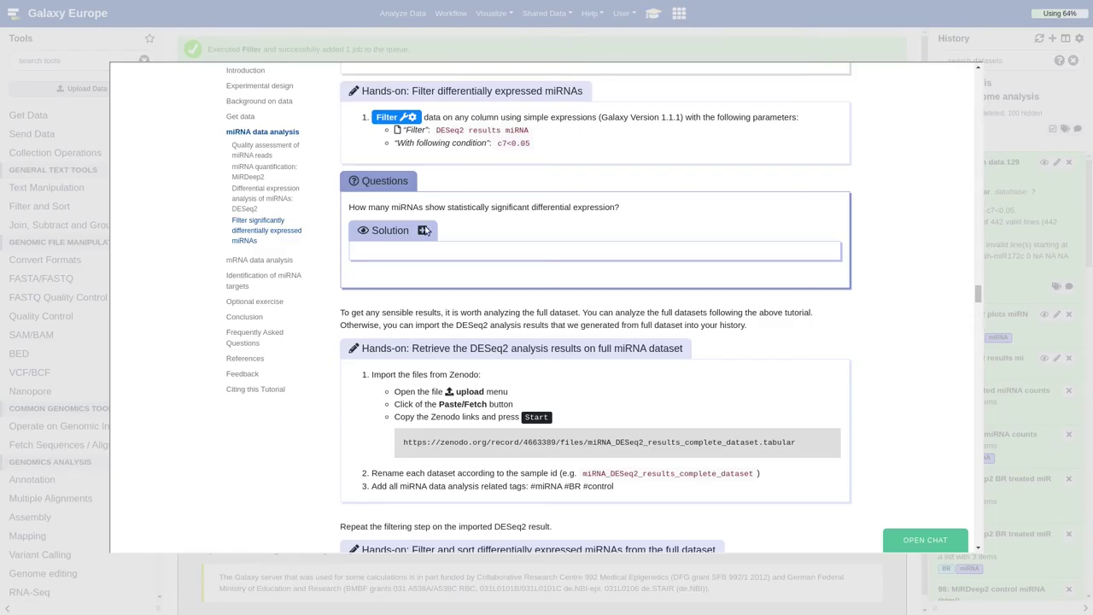
{"action": "left_click", "coordinate": [421, 231]}
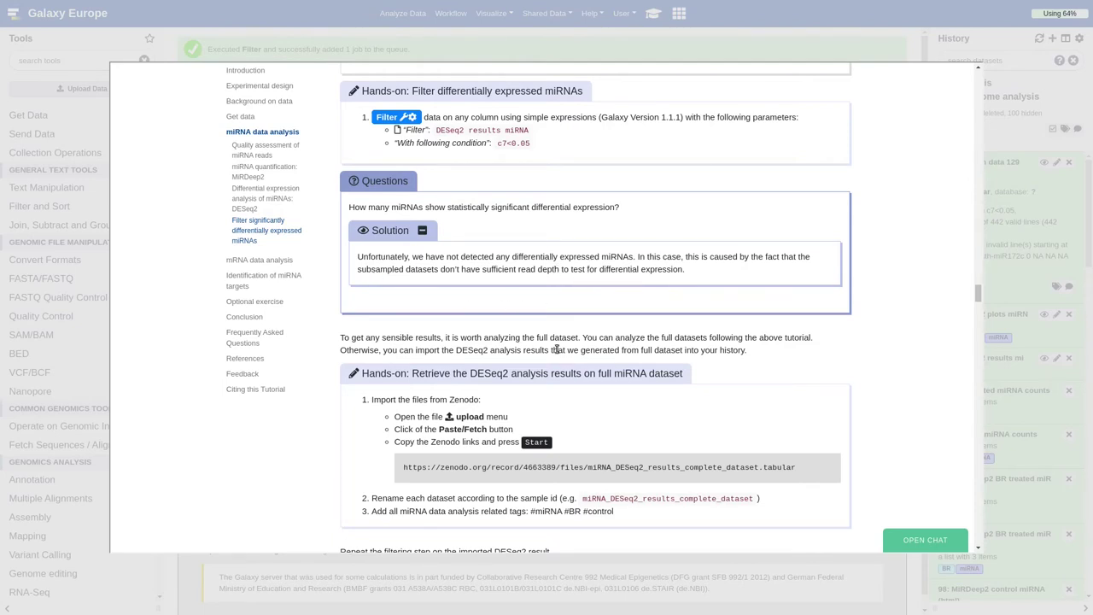
{"action": "scroll", "coordinate": [555, 349], "scroll_direction": "down", "scroll_amount": 3}
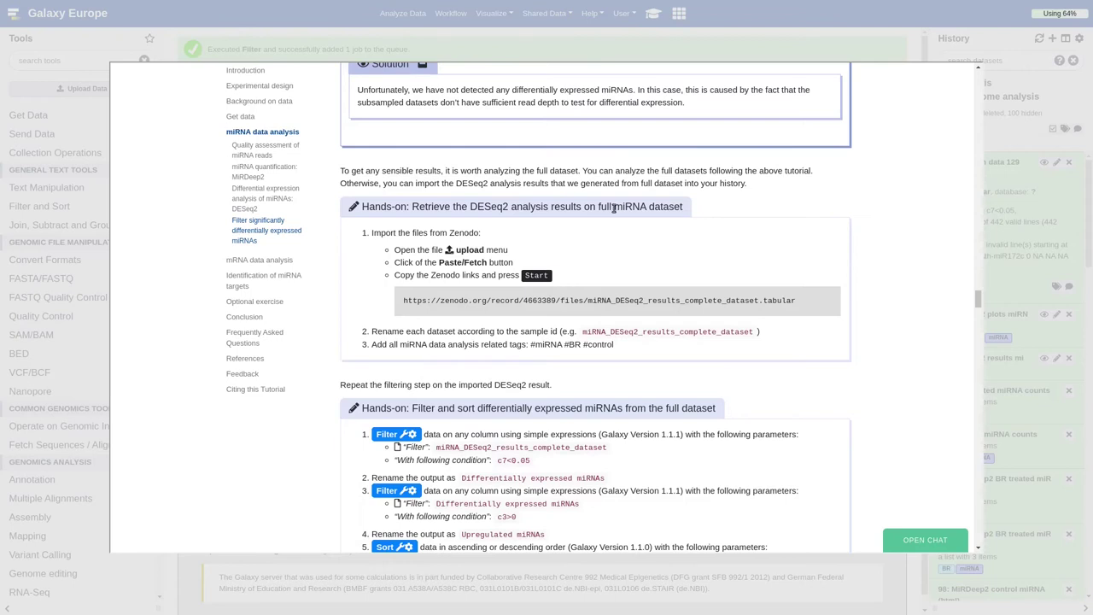
{"action": "mouse_move", "coordinate": [651, 295]}
{"action": "left_click", "coordinate": [817, 297]}
{"action": "key", "text": "ctrl+c"}
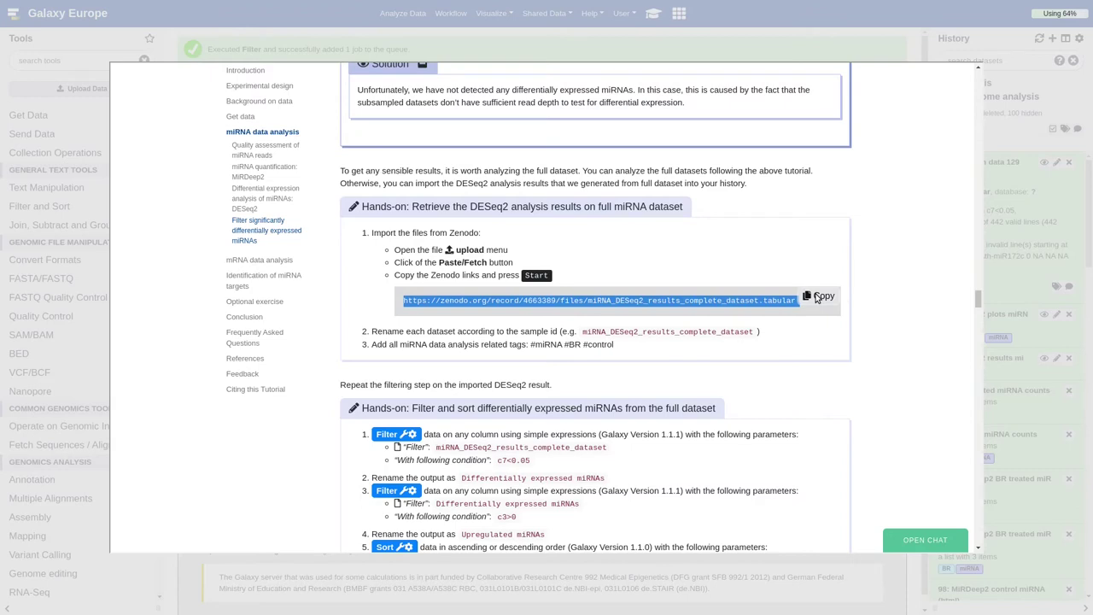
{"action": "left_click", "coordinate": [1011, 279]}
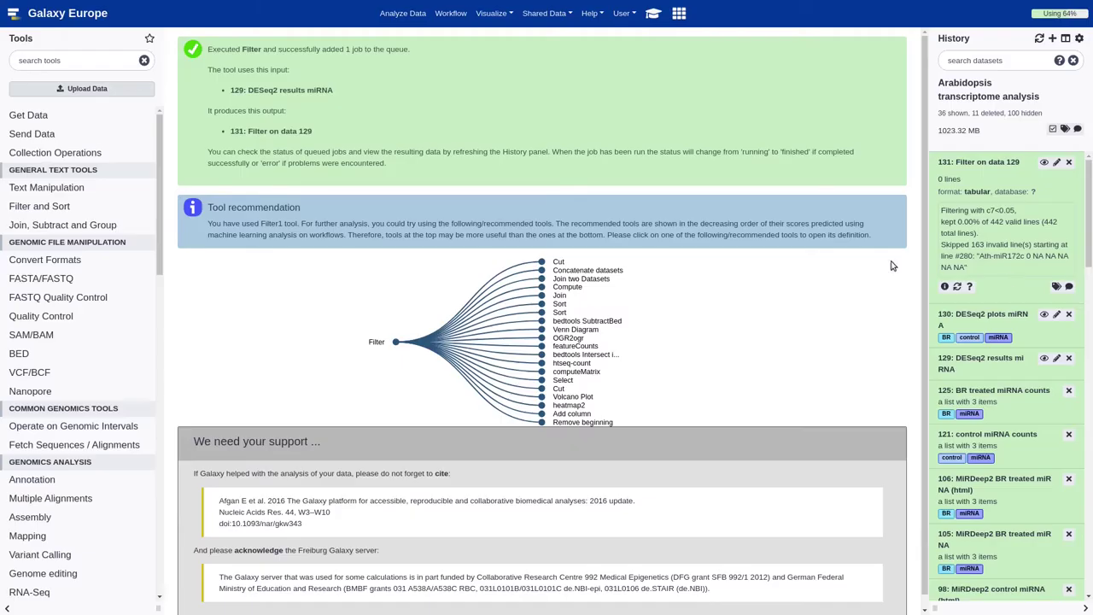
{"action": "left_click", "coordinate": [94, 89]}
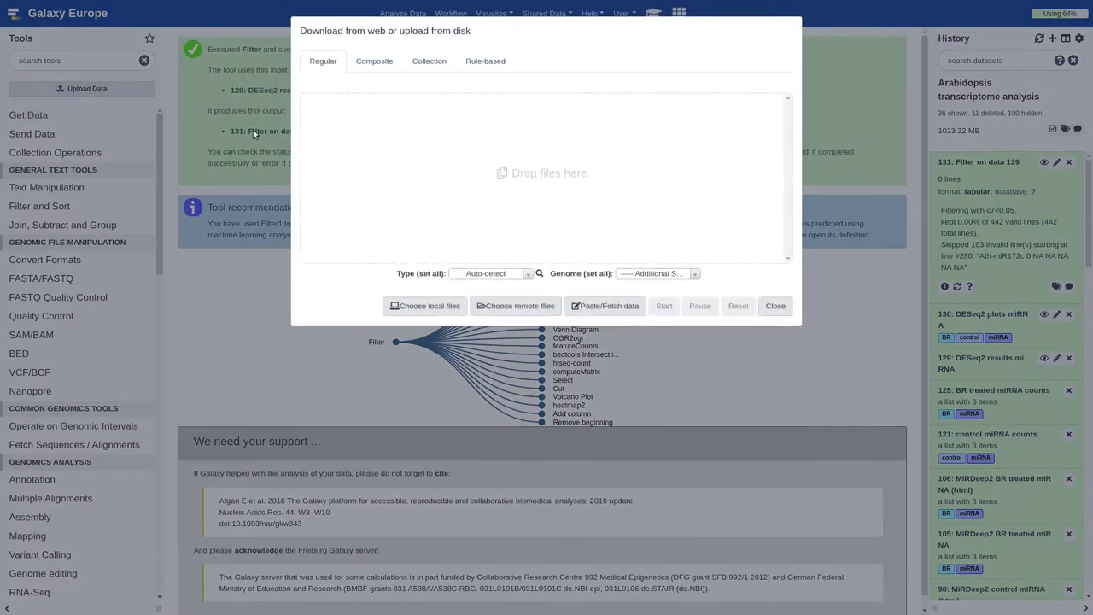
{"action": "left_click", "coordinate": [608, 305]}
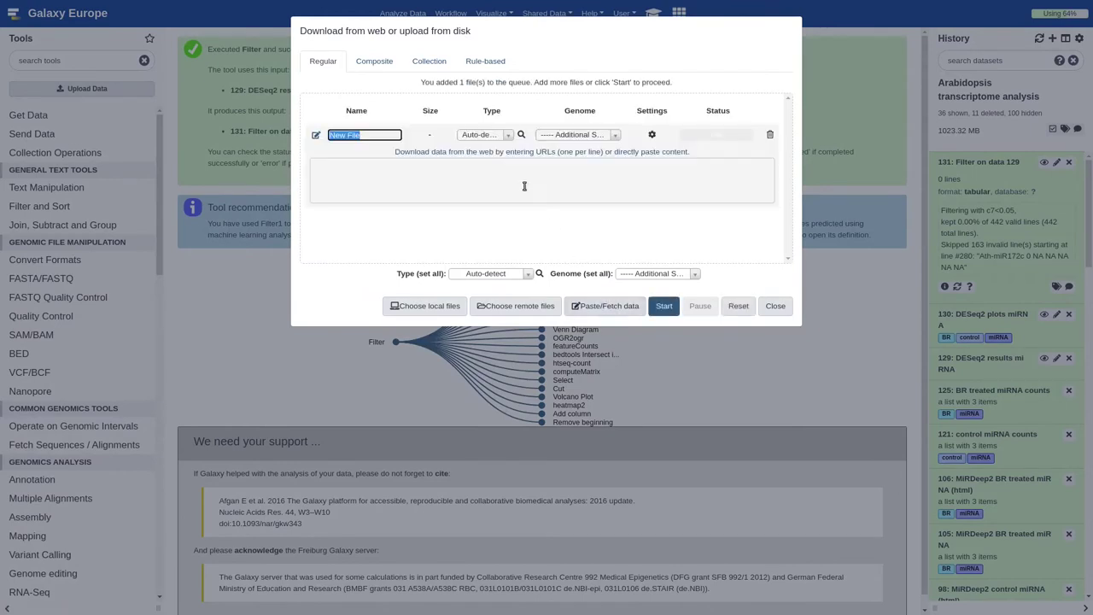
{"action": "left_click", "coordinate": [523, 185]}
{"action": "key", "text": "ctrl+v"}
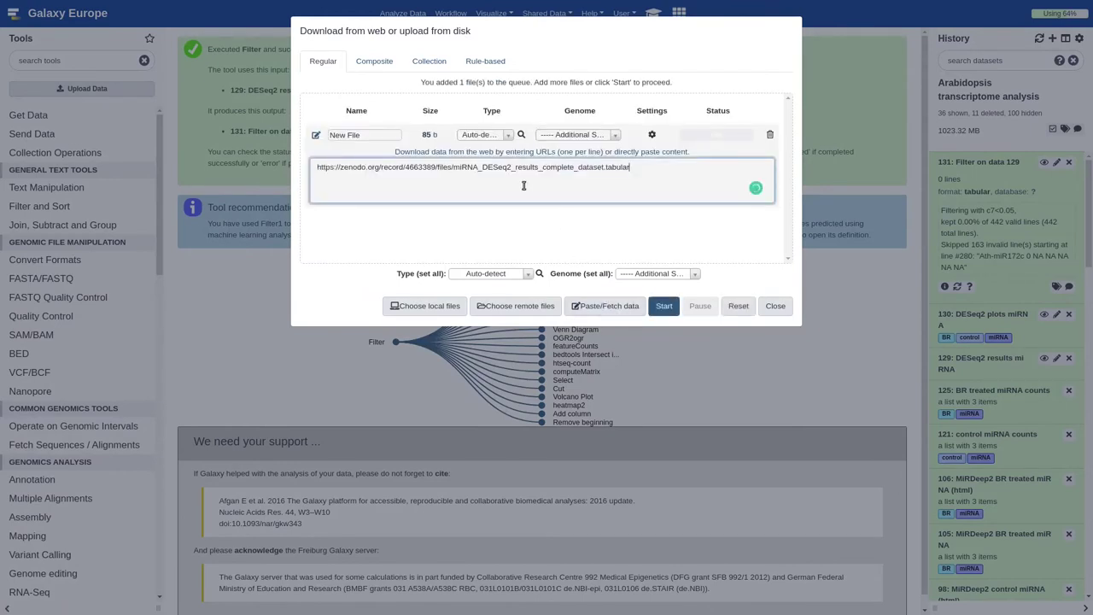
{"action": "left_click", "coordinate": [664, 306]}
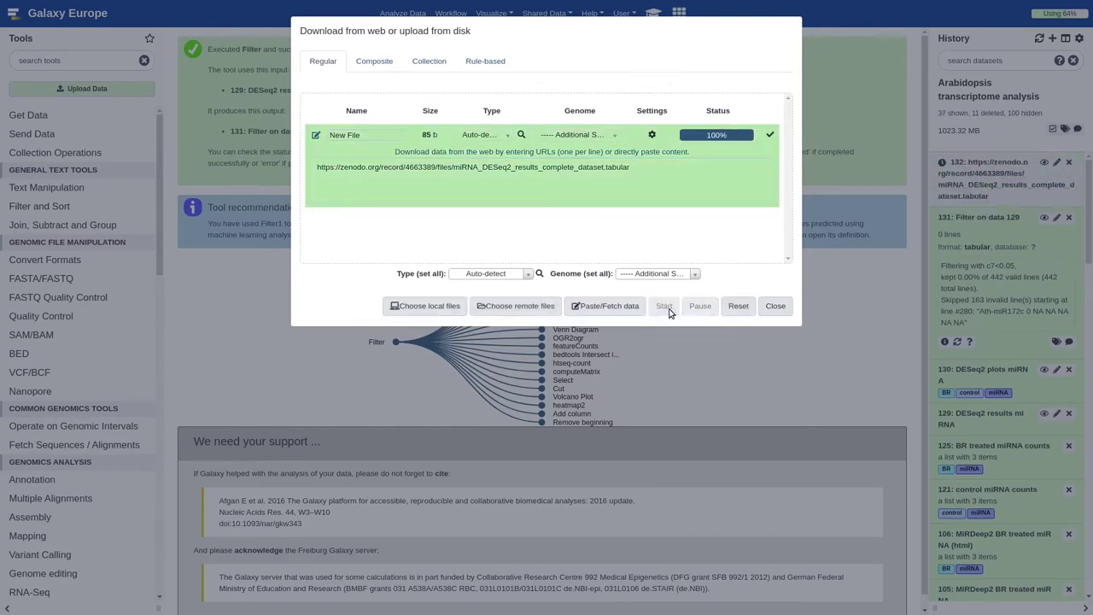
{"action": "left_click", "coordinate": [775, 306]}
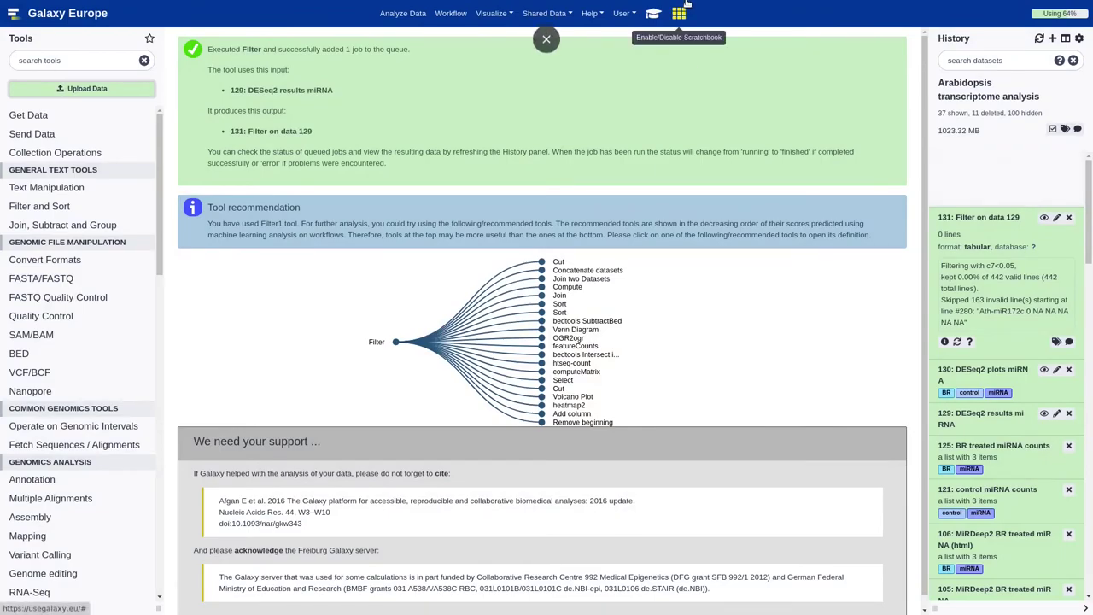
Step: Rename the imported Zenodo dataset as miRNA_DESeq2_results_complete_dataset, using the name given in the tutorial, and save its attributes
{"action": "left_click", "coordinate": [654, 12]}
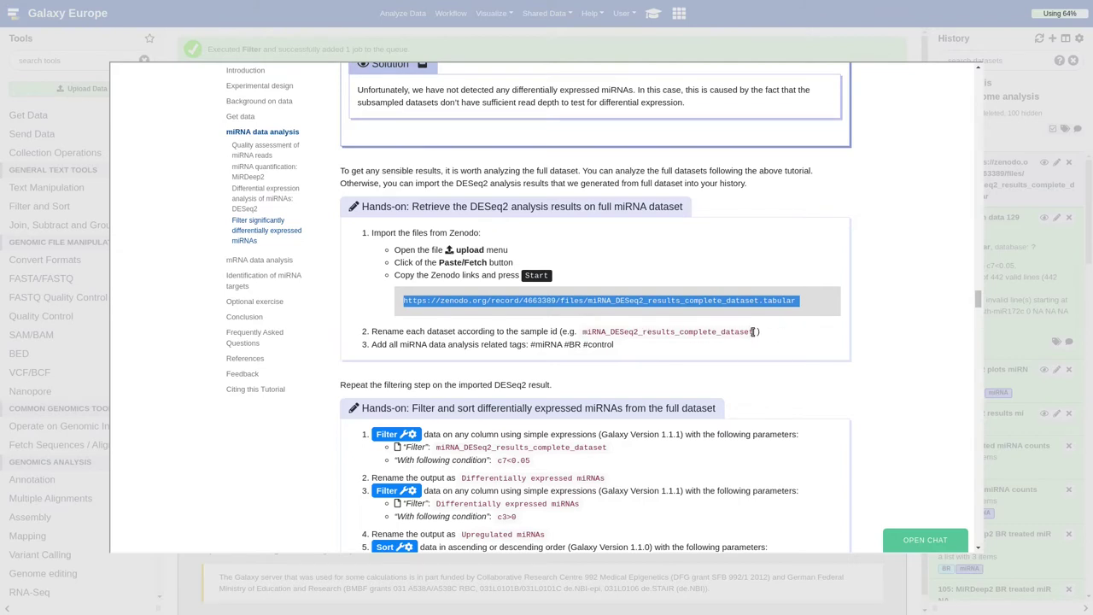
{"action": "left_click_drag", "start_coordinate": [752, 331], "coordinate": [583, 331]}
{"action": "right_click", "coordinate": [603, 333]}
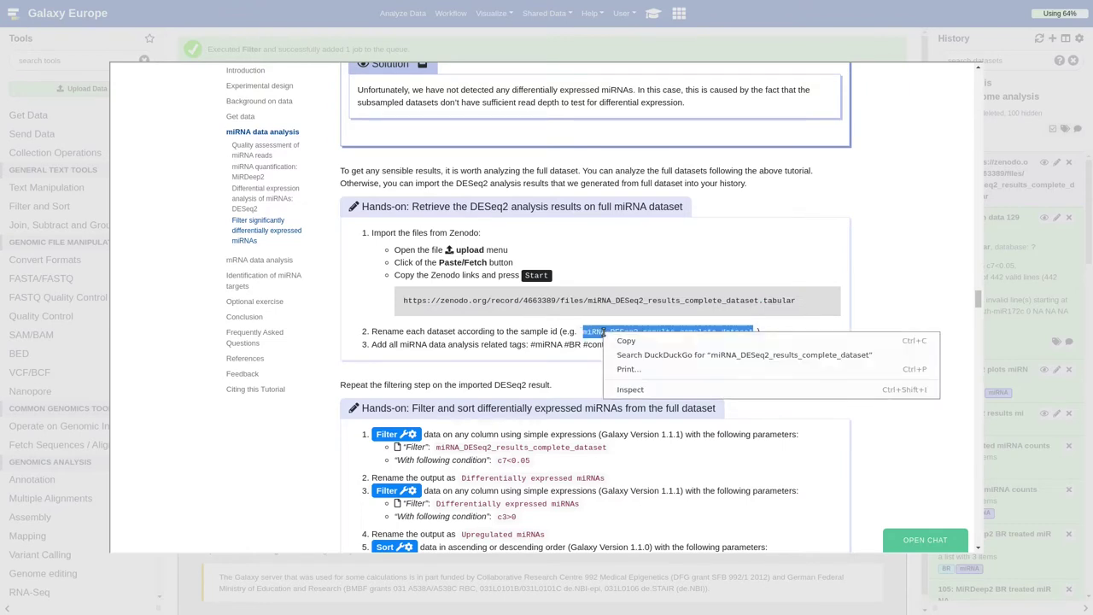
{"action": "left_click", "coordinate": [635, 347]}
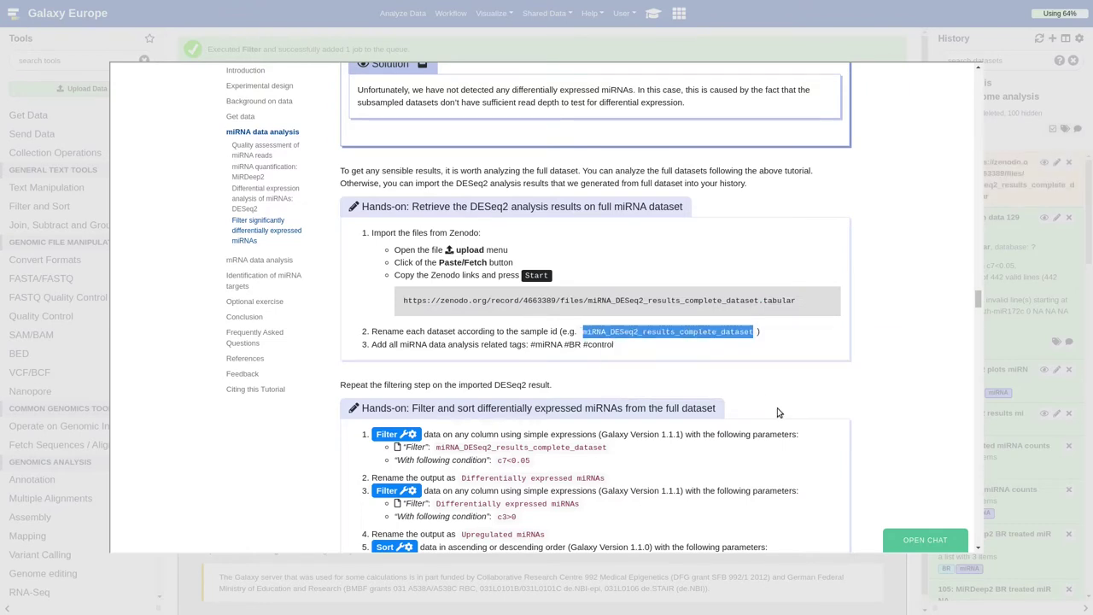
{"action": "left_click", "coordinate": [1031, 335]}
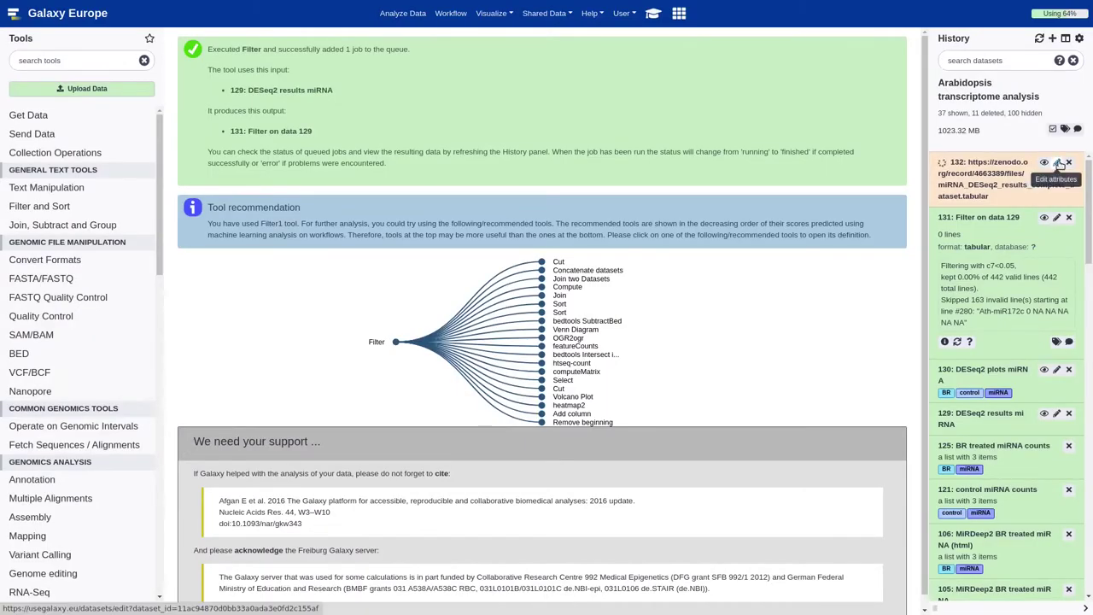
{"action": "left_click", "coordinate": [1056, 163]}
{"action": "double_click", "coordinate": [286, 144]}
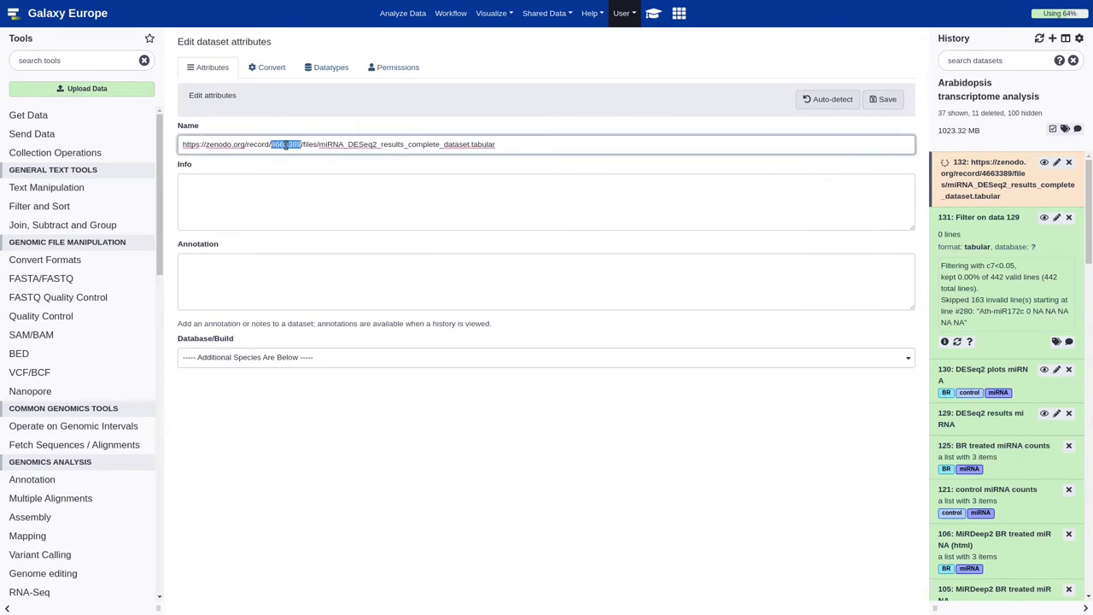
{"action": "triple_click", "coordinate": [286, 144]}
{"action": "key", "text": "ctrl+v"}
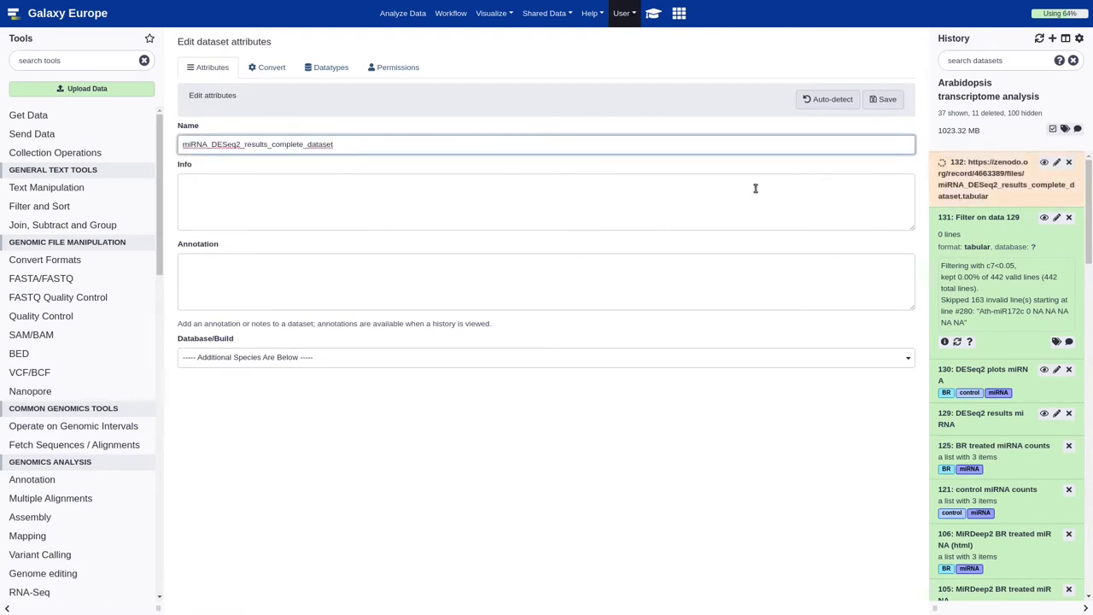
{"action": "left_click", "coordinate": [885, 100]}
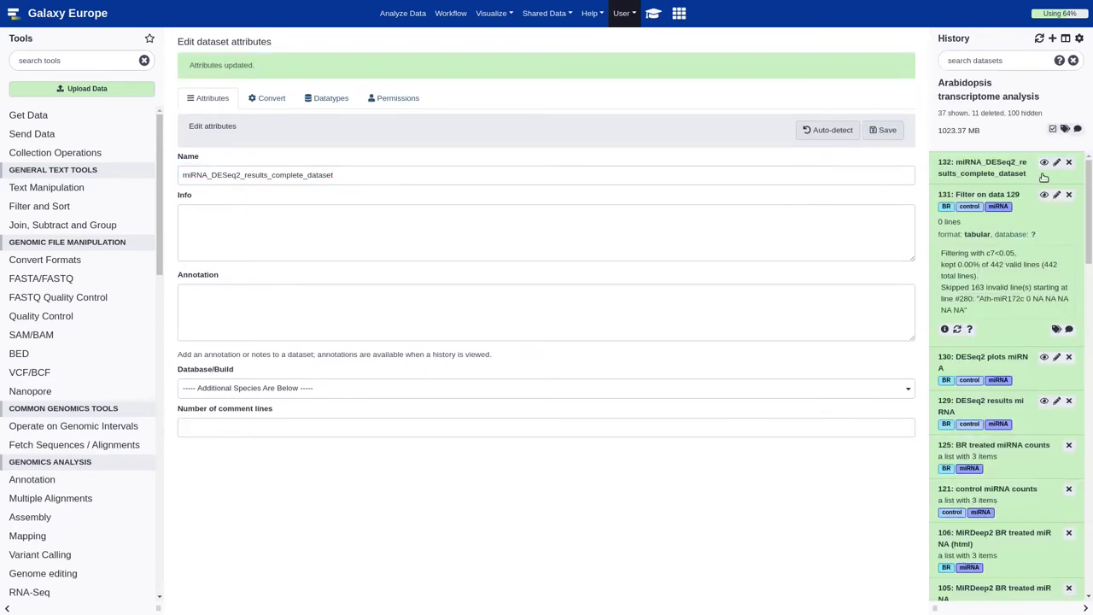
Step: Check the tutorial's required tags and add the tag #miRNA to the miRNA_DESeq2_results_complete_dataset in the history
{"action": "left_click", "coordinate": [1042, 177]}
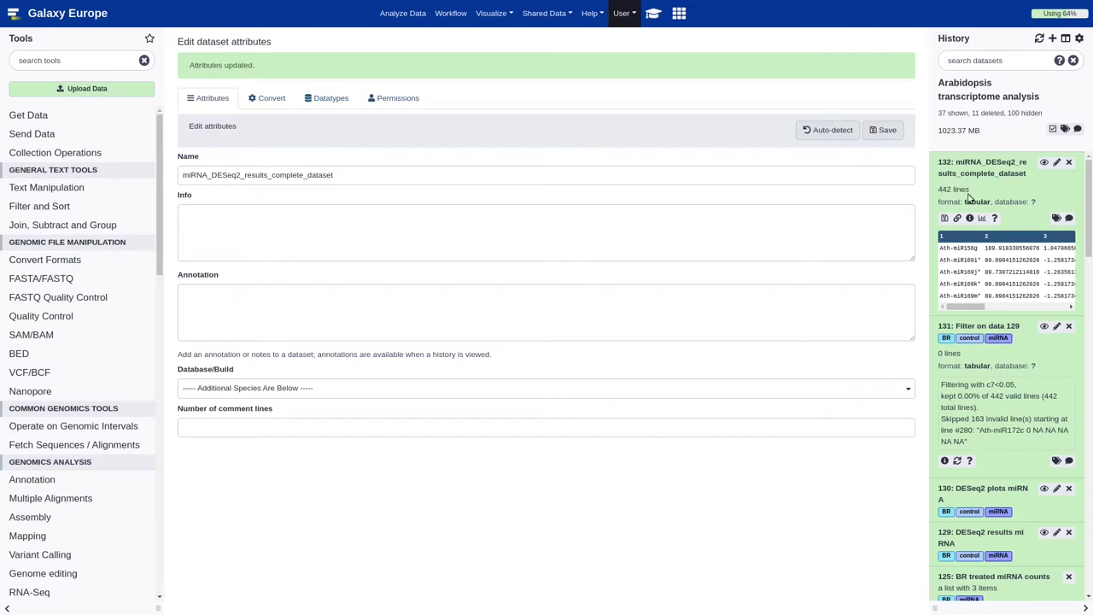
{"action": "left_click", "coordinate": [653, 17]}
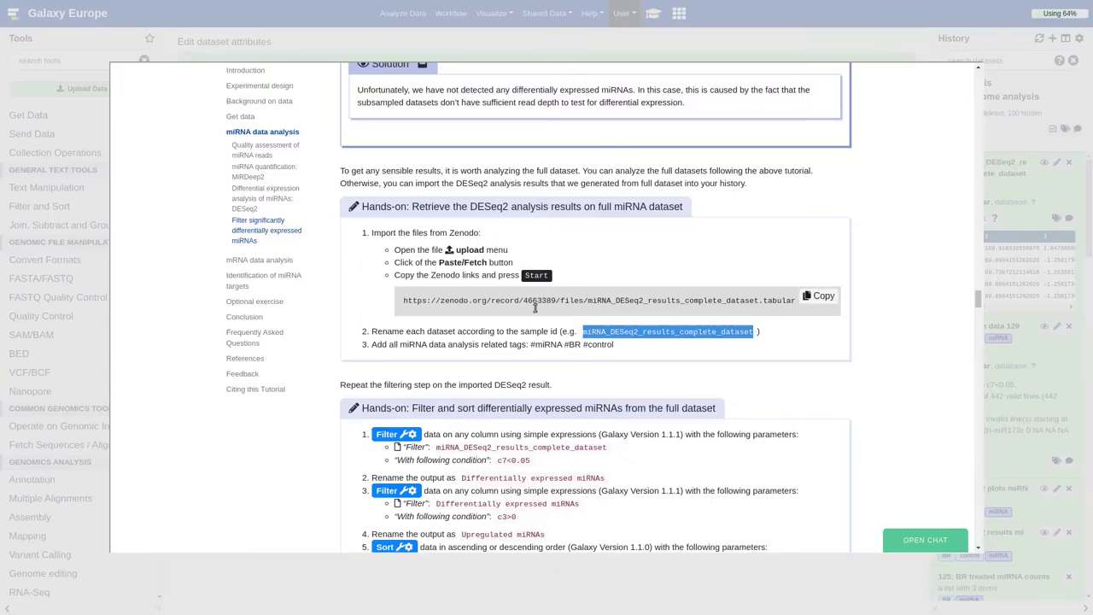
{"action": "scroll", "coordinate": [545, 348], "scroll_direction": "down", "scroll_amount": 1}
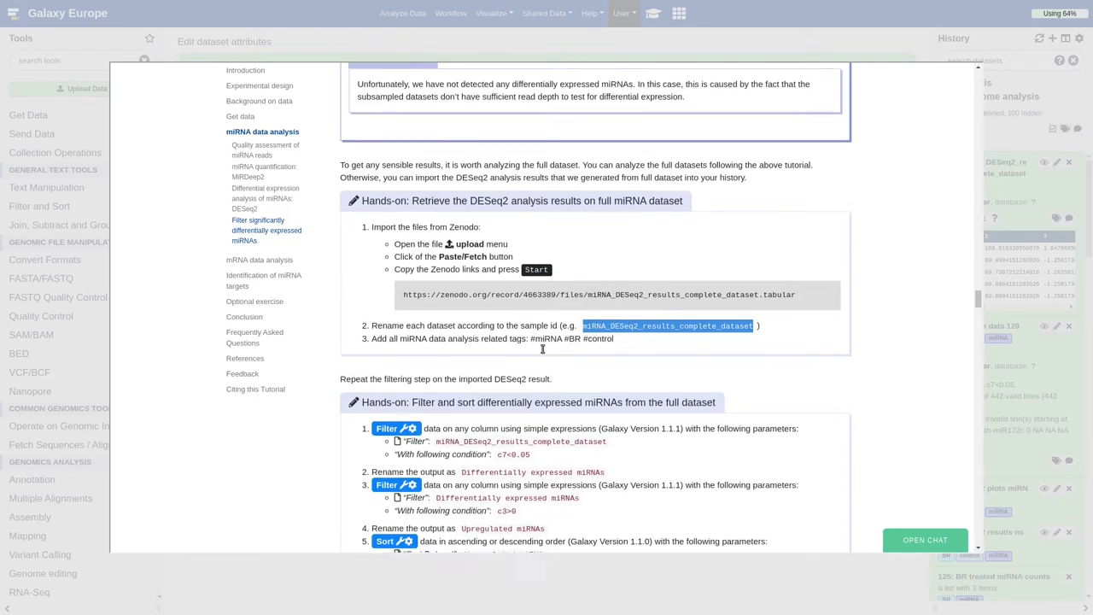
{"action": "left_click", "coordinate": [1020, 303]}
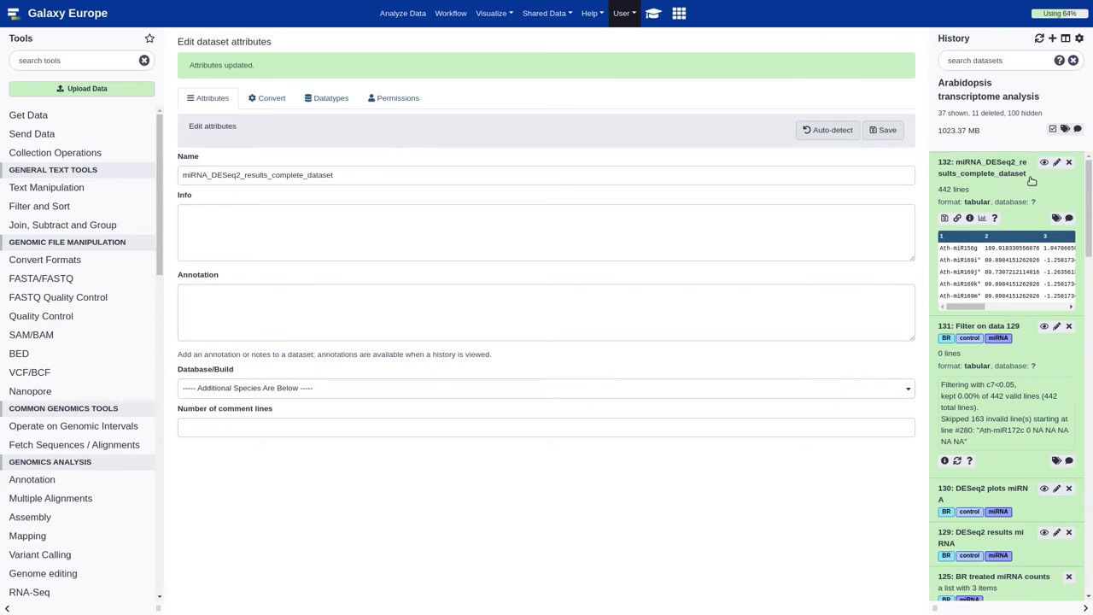
{"action": "left_click", "coordinate": [1056, 217]}
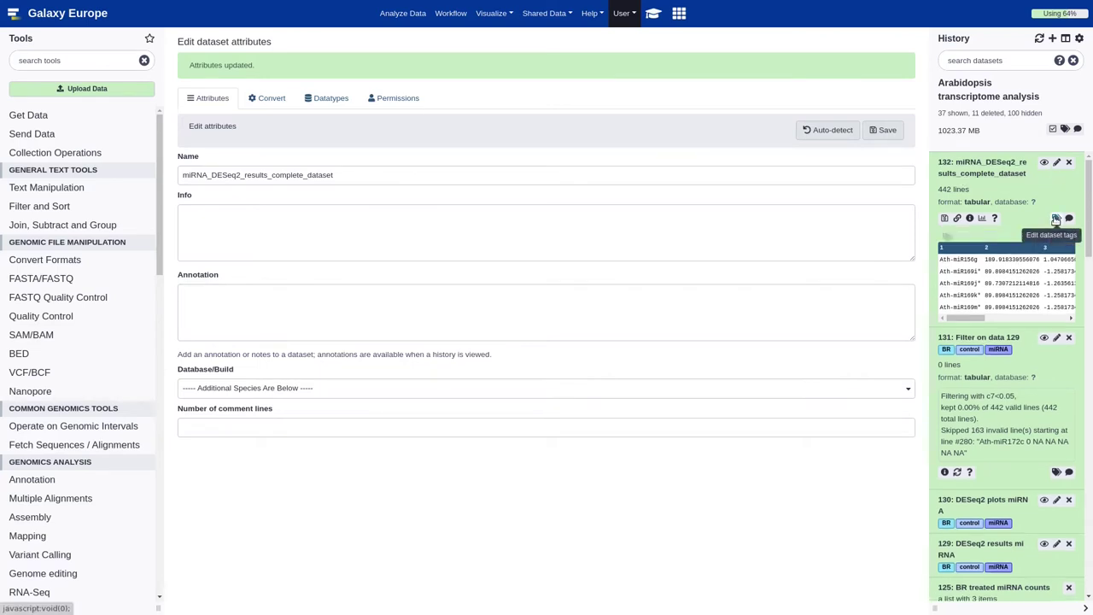
{"action": "left_click", "coordinate": [947, 237]}
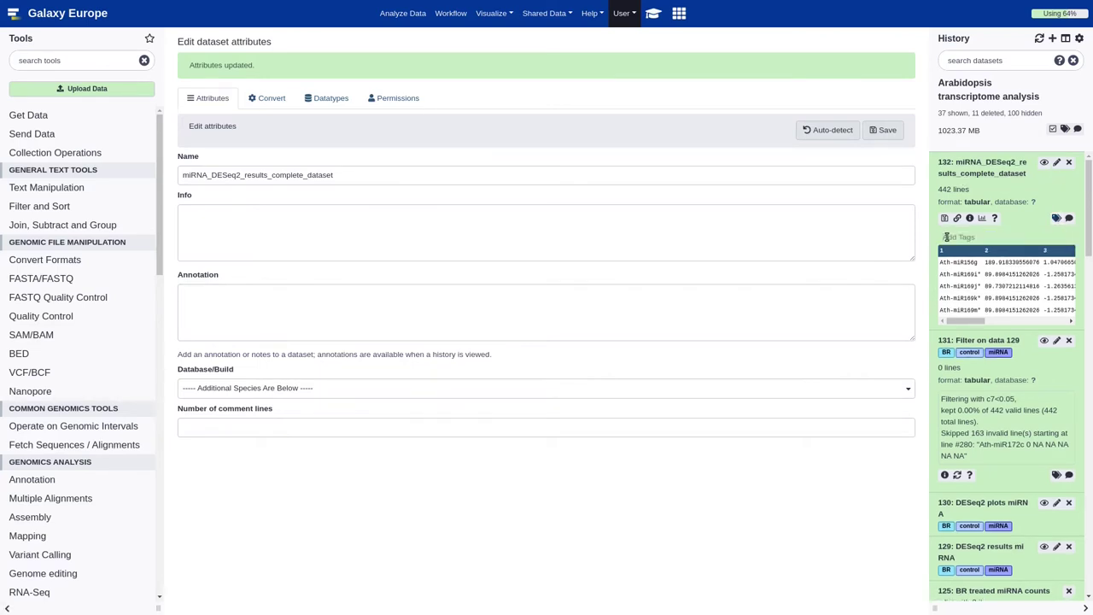
{"action": "type", "text": "miRNA"}
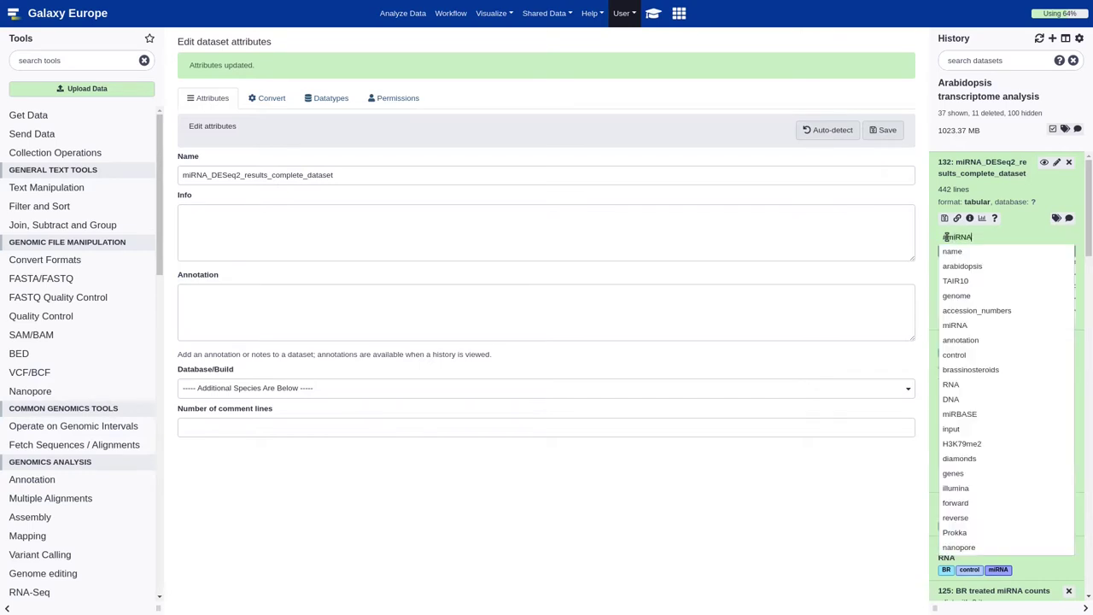
{"action": "key", "text": "Return"}
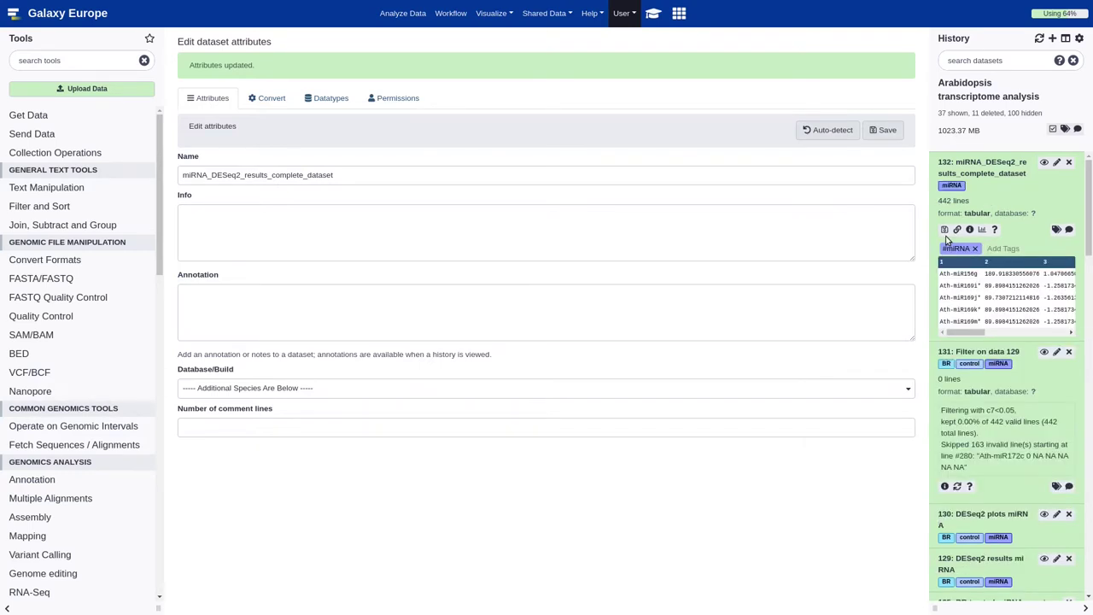
Step: Add the tags #control and #BR to the miRNA_DESeq2_results_complete_dataset and collapse its details
{"action": "type", "text": "#CON"}
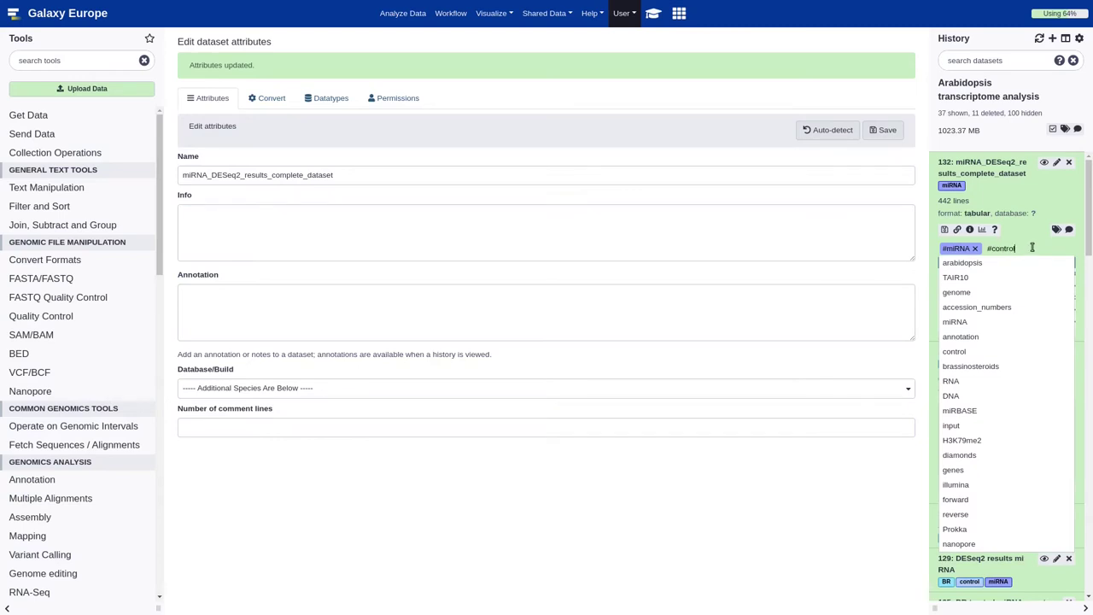
{"action": "type", "text": "trol"}
{"action": "key", "text": "Return"}
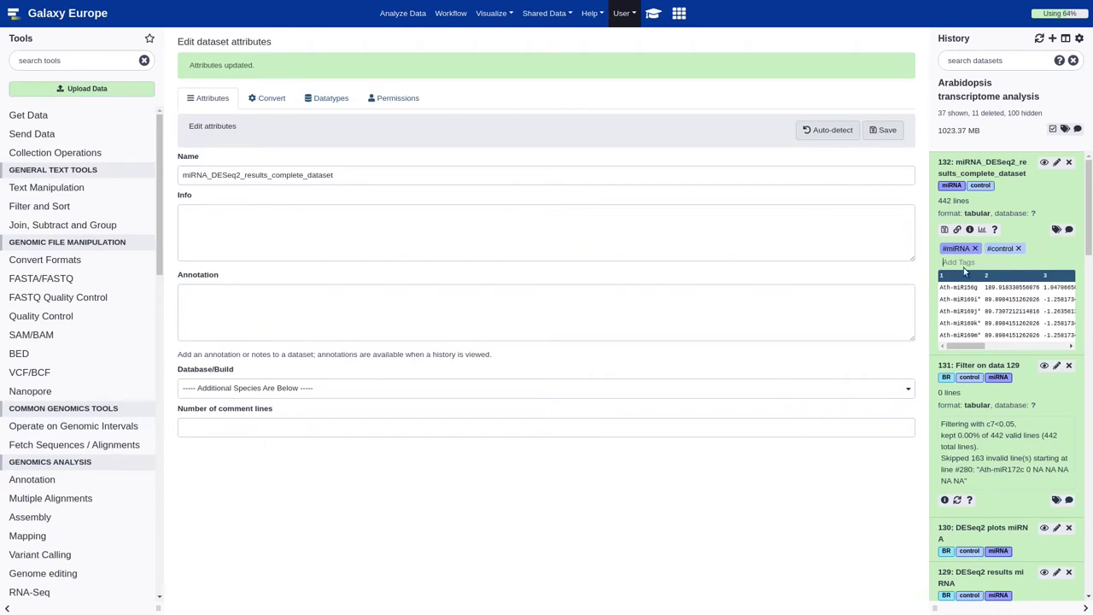
{"action": "key", "text": "Escape"}
{"action": "left_click", "coordinate": [958, 263]}
{"action": "type", "text": "#b"}
{"action": "key", "text": "Return"}
{"action": "left_click", "coordinate": [1033, 190]}
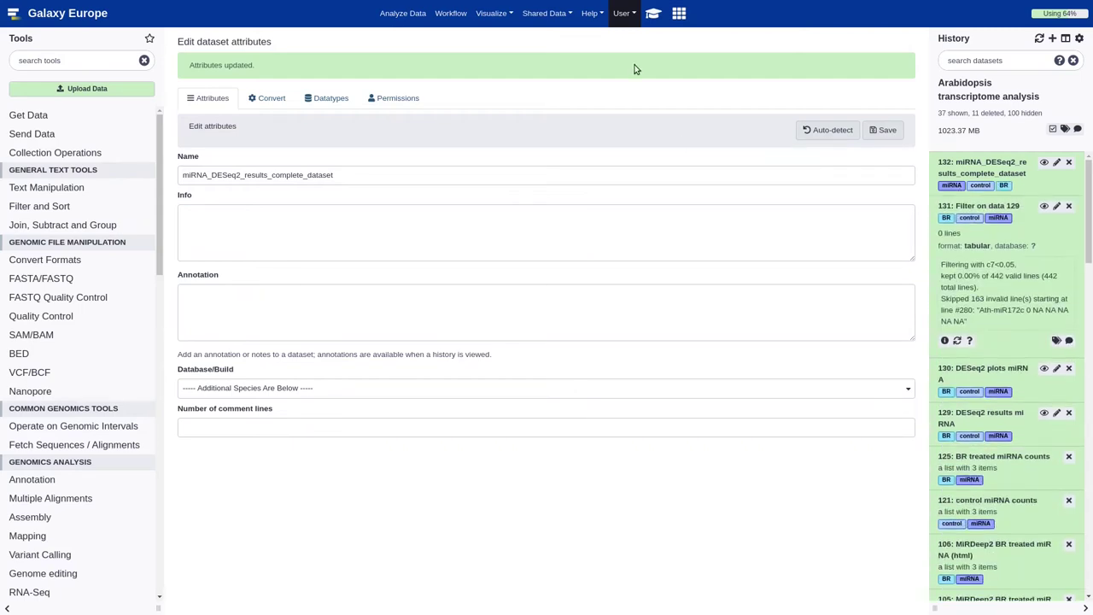
Step: Run the tutorial's Filter tool on miRNA_DESeq2_results_complete_dataset with the condition c7<0.05
{"action": "left_click", "coordinate": [653, 14]}
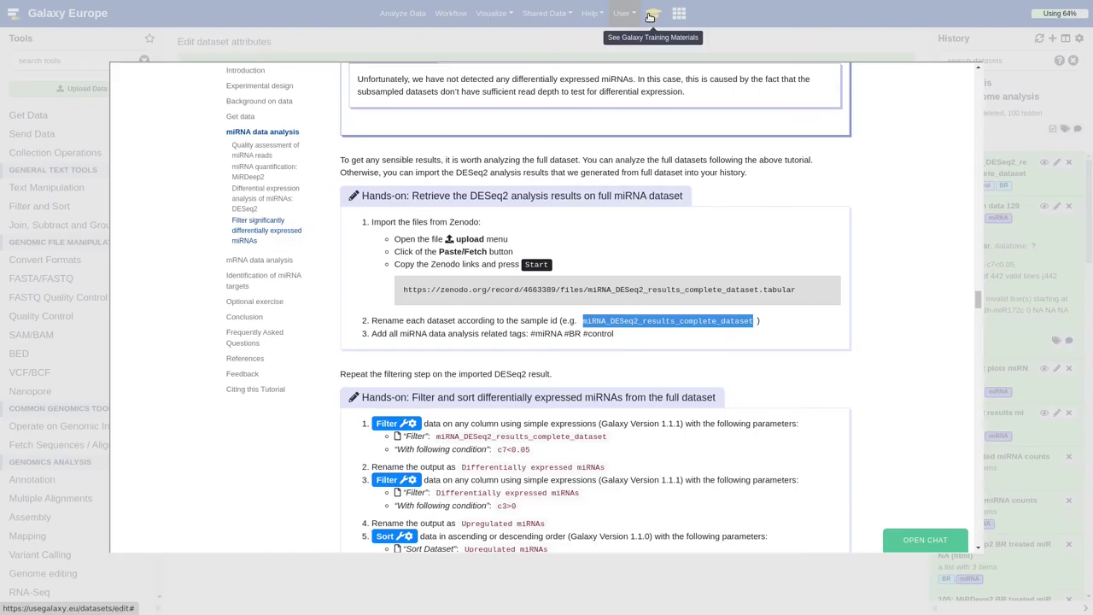
{"action": "scroll", "coordinate": [629, 155], "scroll_direction": "down", "scroll_amount": 5}
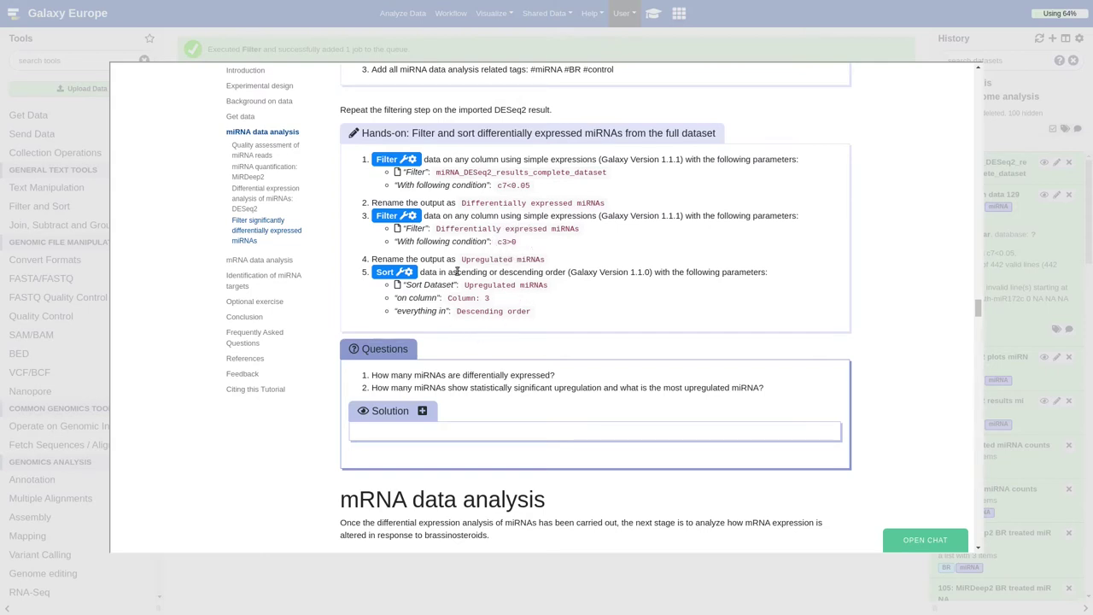
{"action": "left_click", "coordinate": [387, 159]}
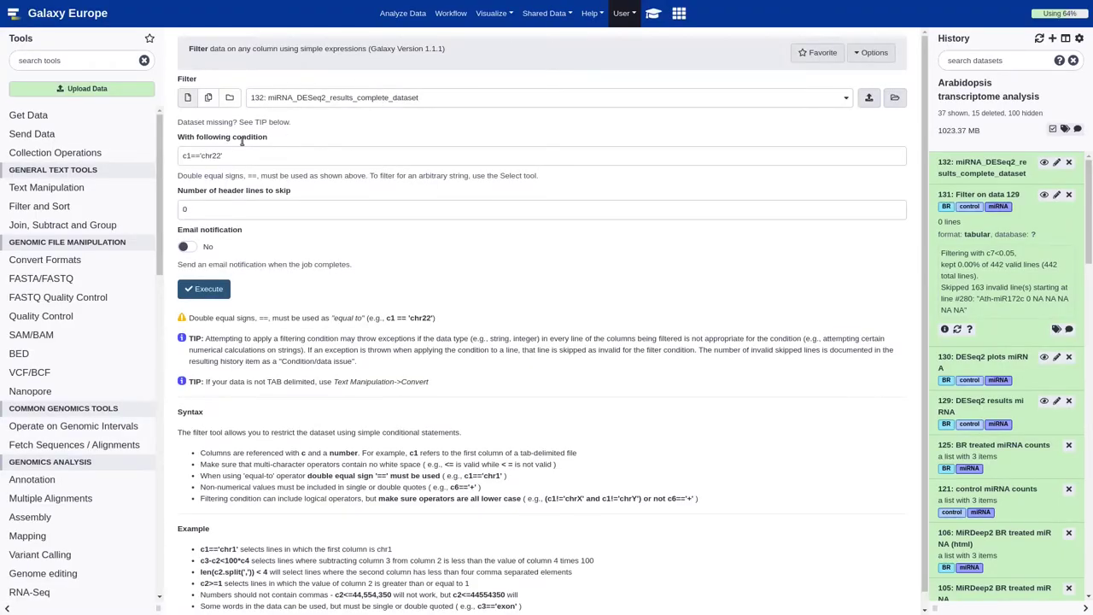
{"action": "triple_click", "coordinate": [240, 157]}
{"action": "type", "text": "c"}
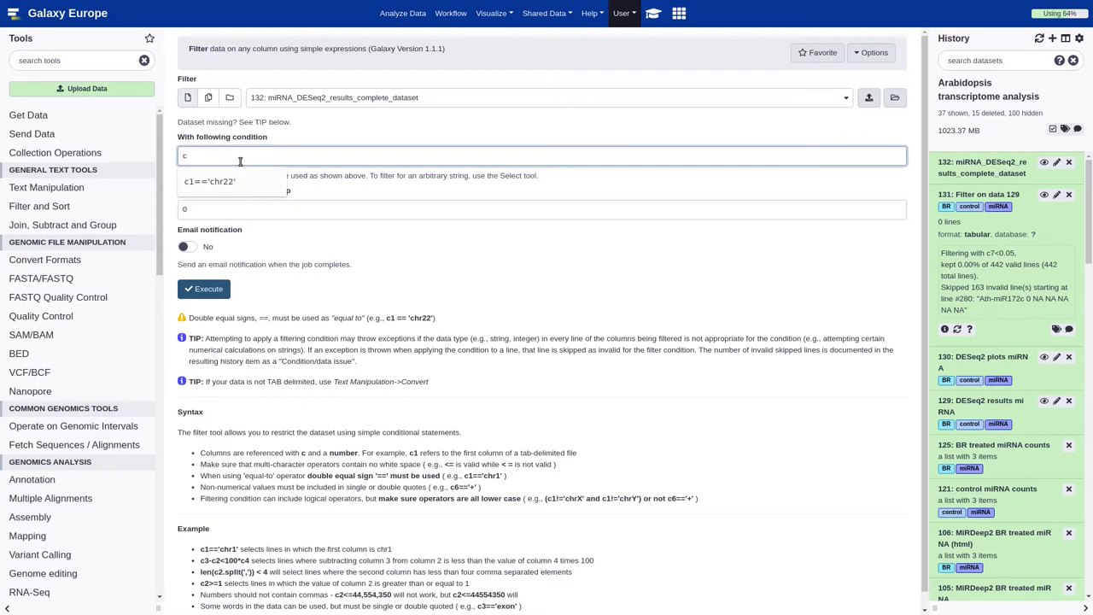
{"action": "type", "text": "7<0.05"}
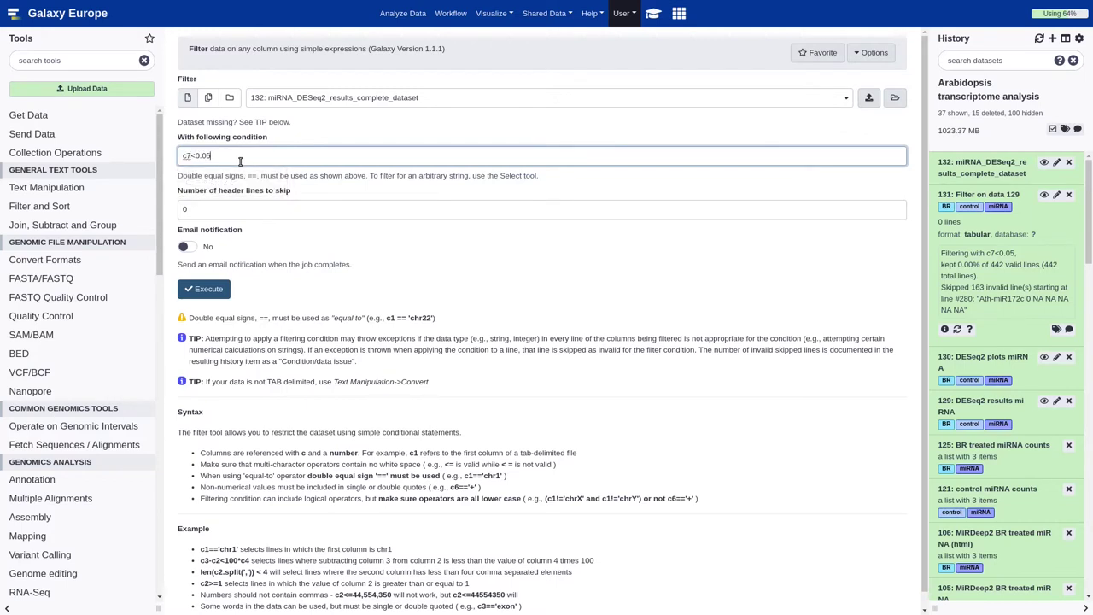
{"action": "left_click", "coordinate": [206, 289]}
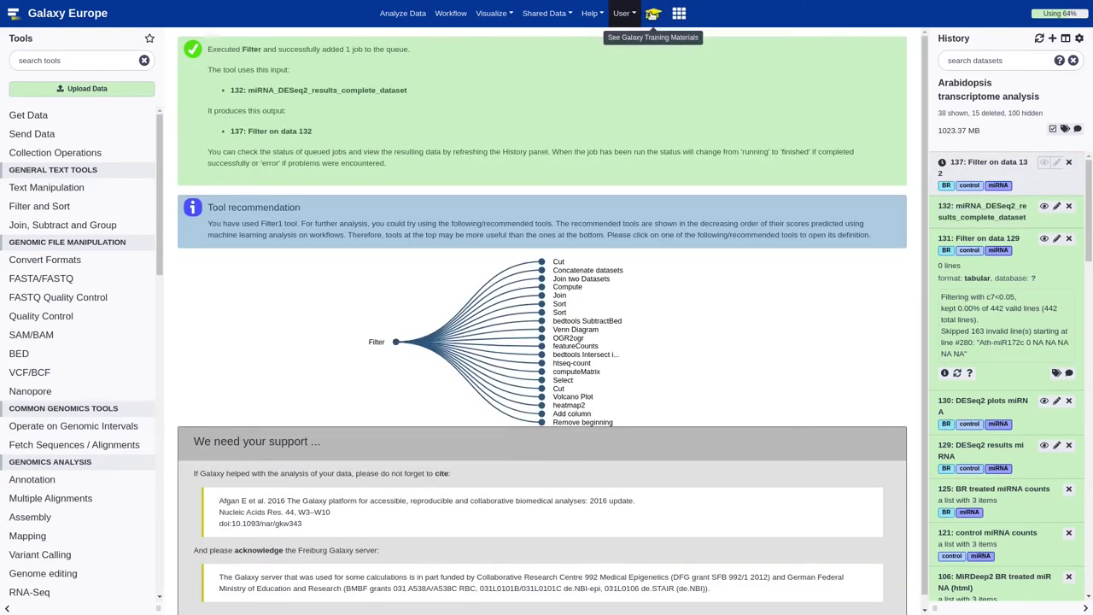
Step: Run the tutorial's second Filter on the "Filter on data 132" output with the condition c3>0
{"action": "left_click", "coordinate": [652, 14]}
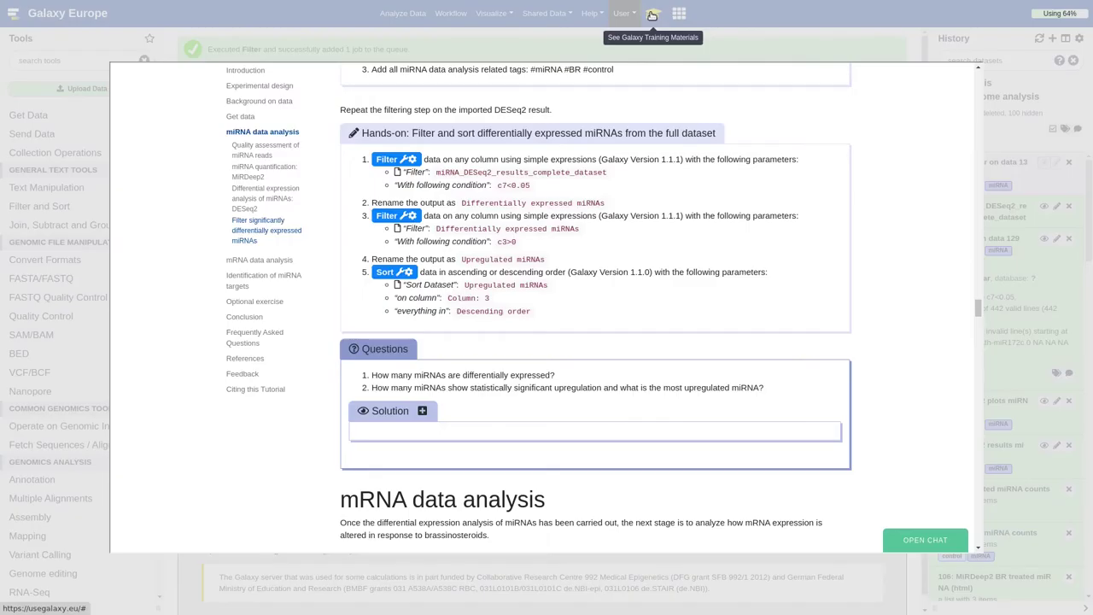
{"action": "left_click", "coordinate": [400, 219]}
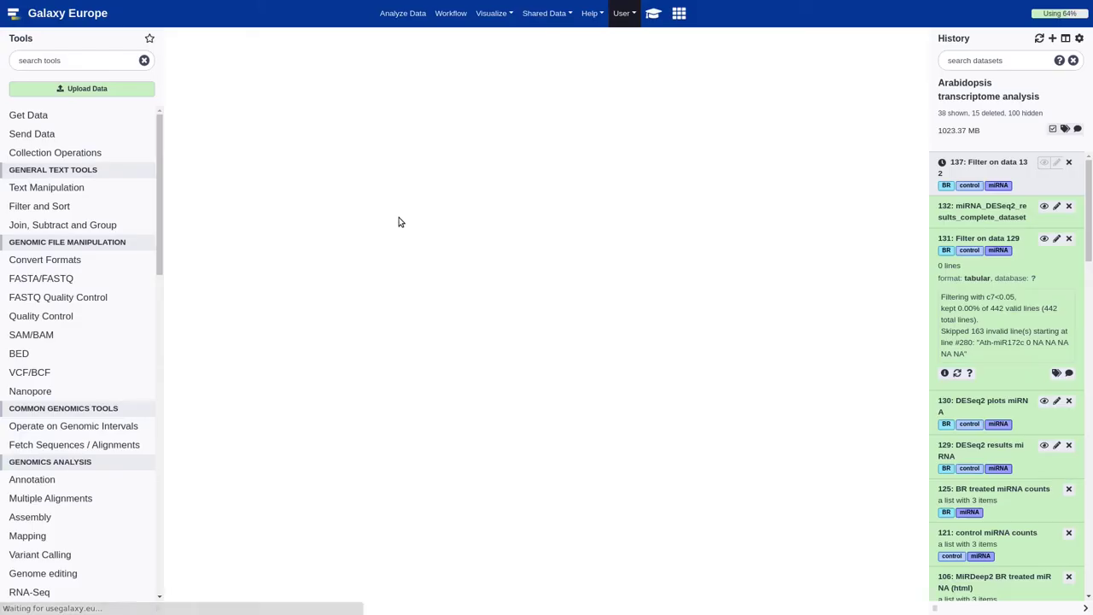
{"action": "left_click", "coordinate": [266, 154]}
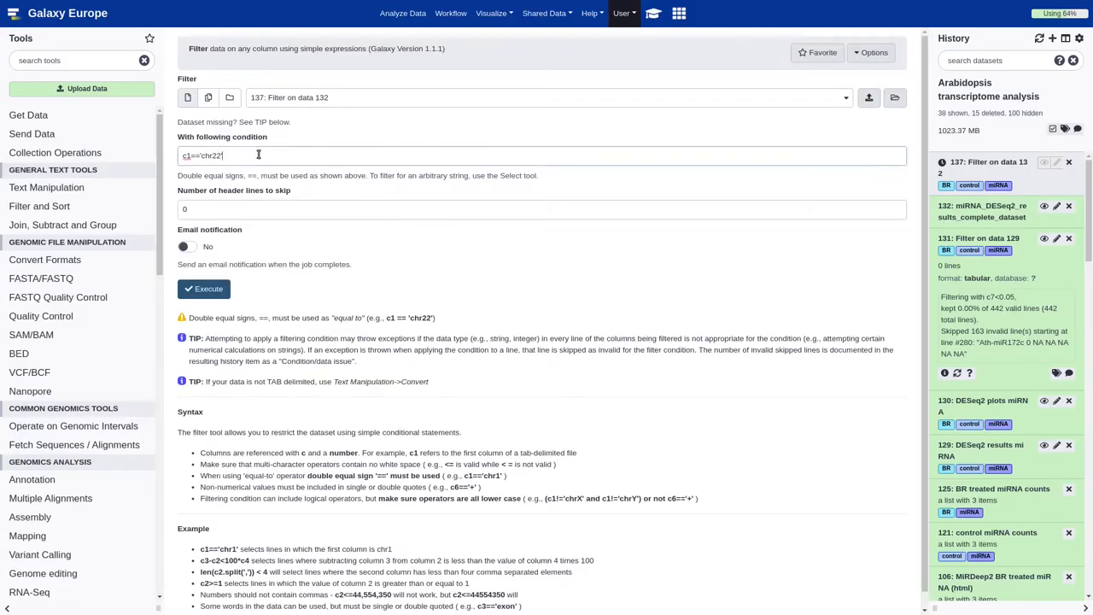
{"action": "key", "text": "ctrl+a"}
{"action": "type", "text": "c3"}
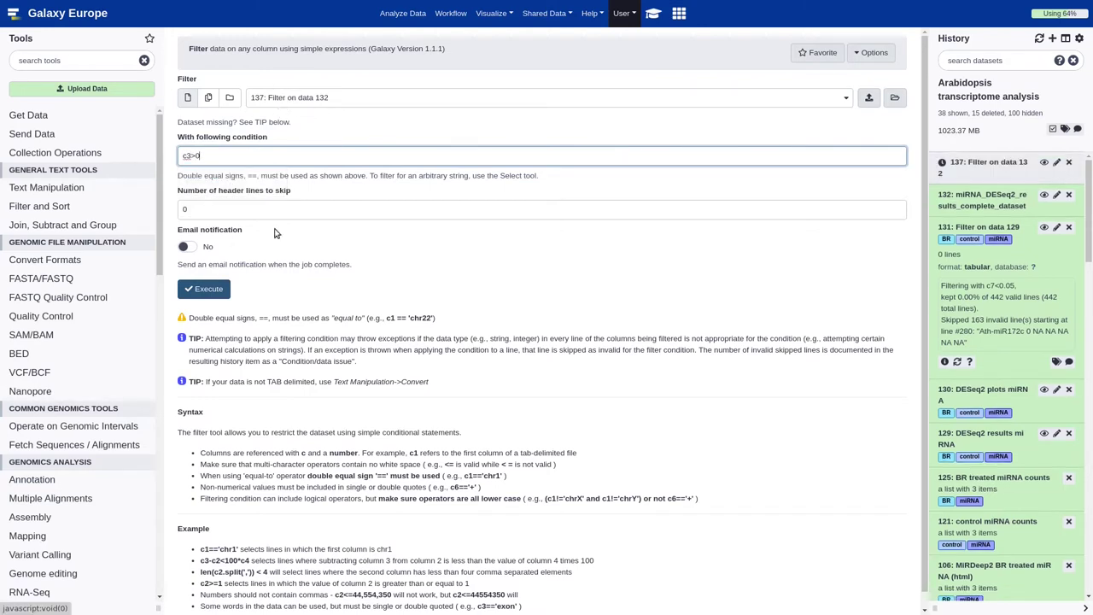
{"action": "left_click", "coordinate": [213, 293]}
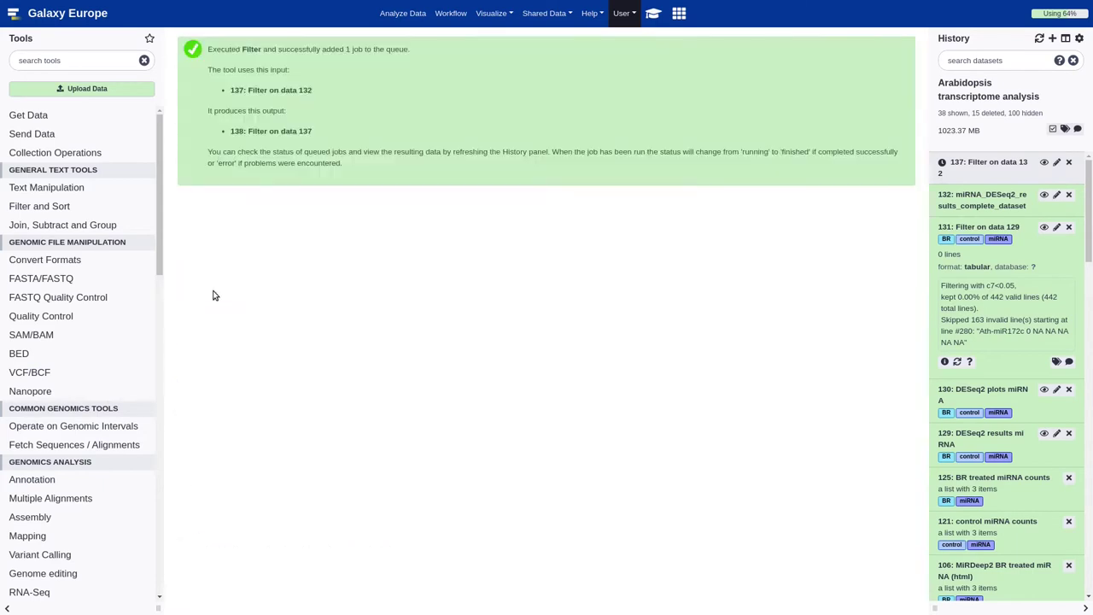
Step: Run the tutorial's Sort tool on "Filter on data 137" by Column: 3, numerically in descending order
{"action": "left_click", "coordinate": [653, 13]}
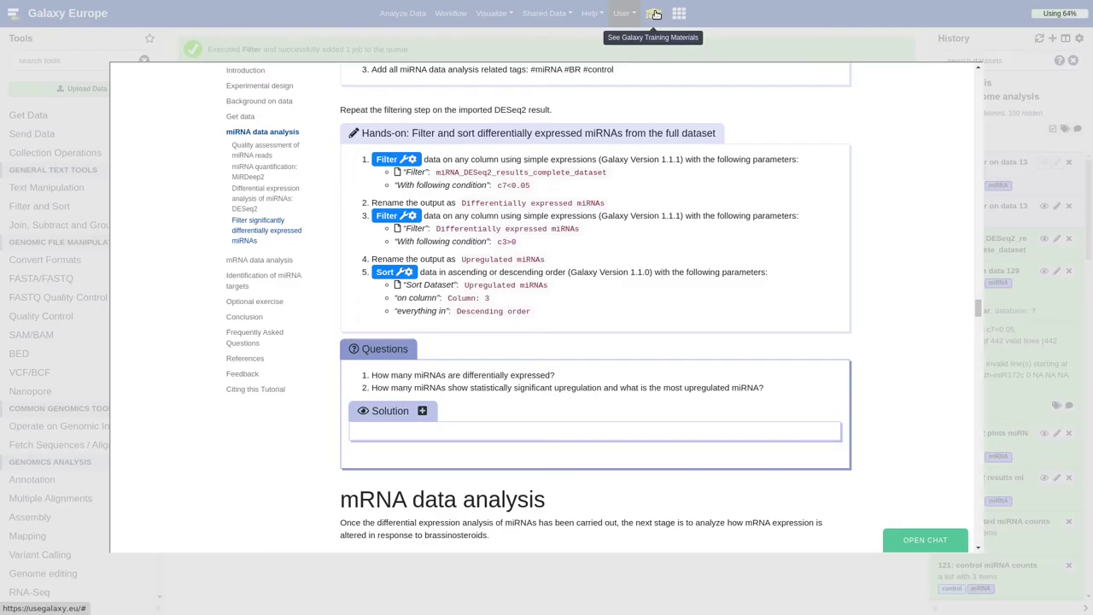
{"action": "left_click", "coordinate": [398, 271]}
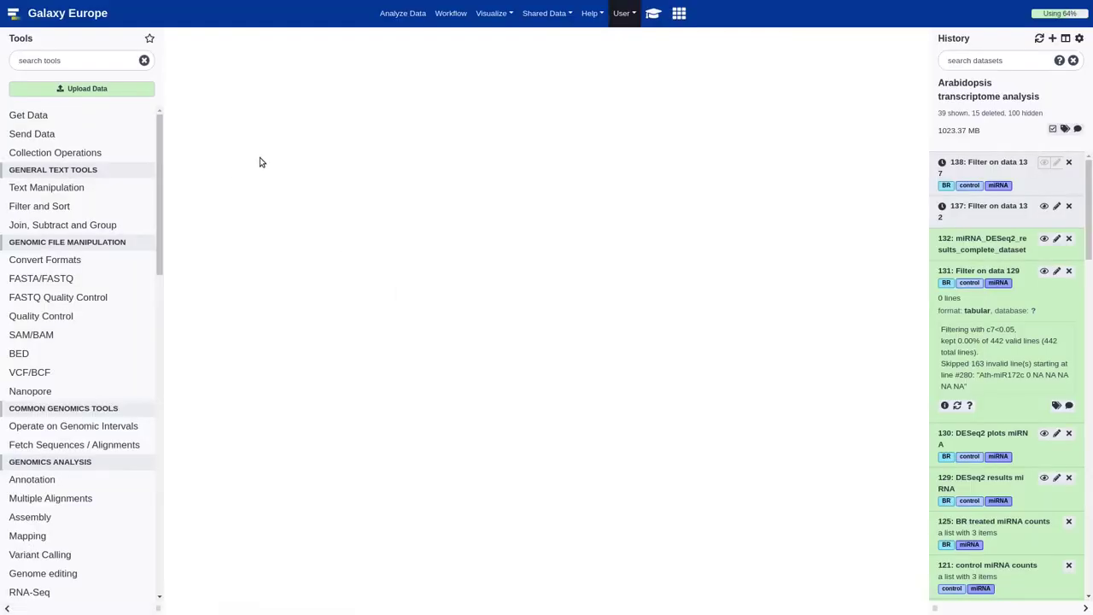
{"action": "left_click", "coordinate": [252, 142]}
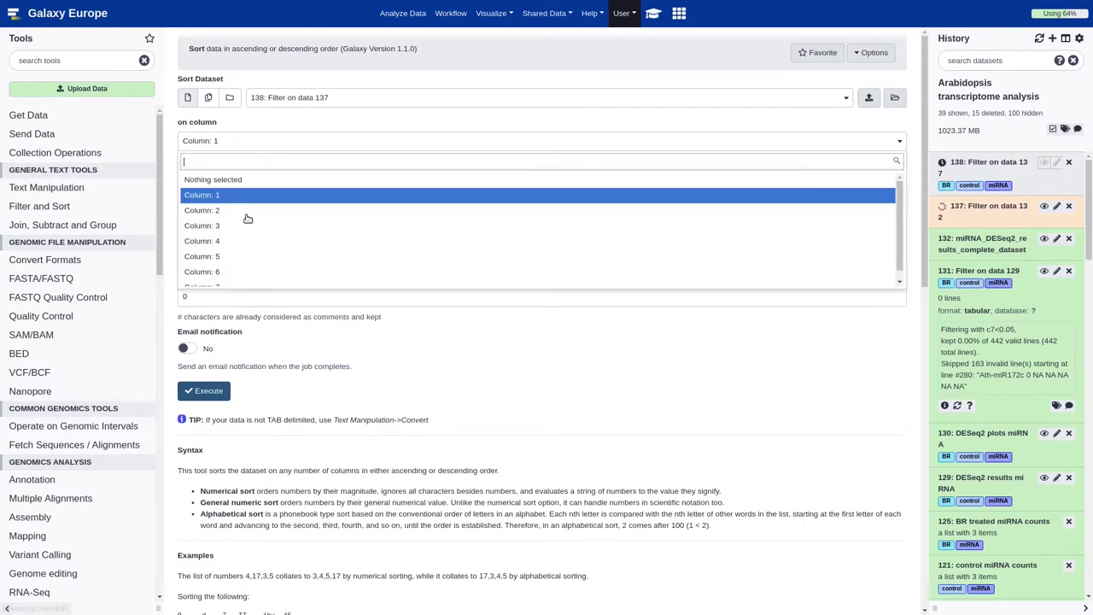
{"action": "left_click", "coordinate": [243, 230]}
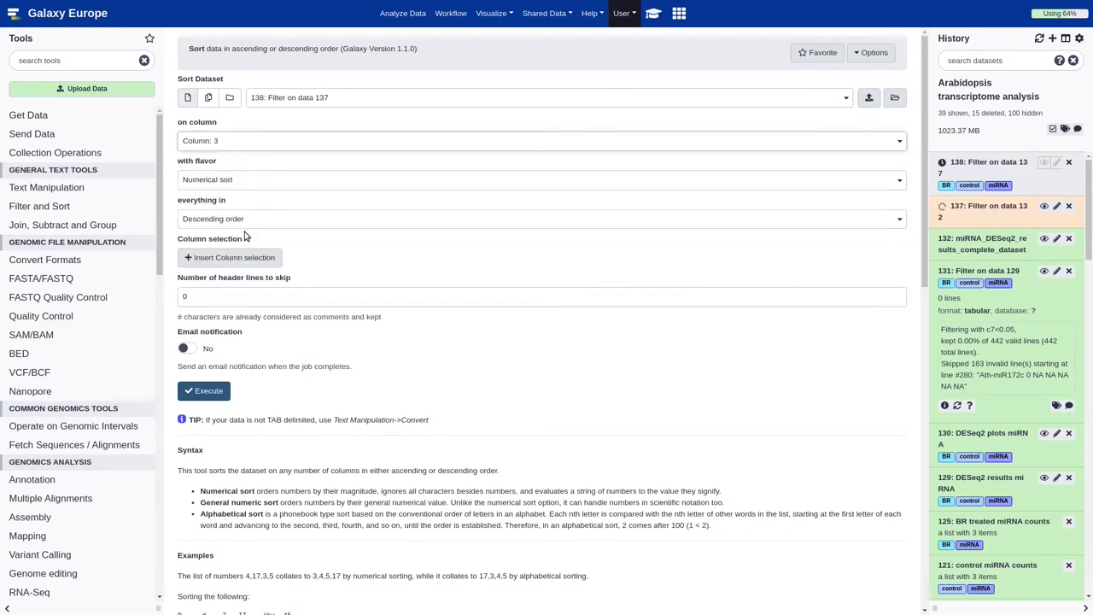
{"action": "left_click", "coordinate": [202, 391]}
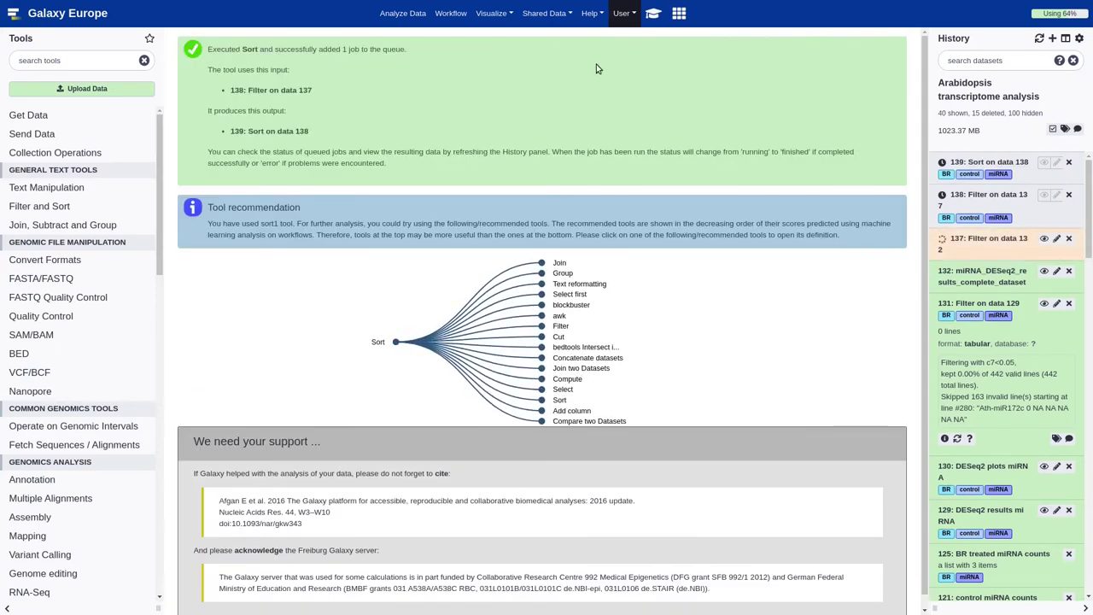
Step: Rename the "Filter on data 132" output as Differentially expressed miRNAs, using the tutorial's name, and save its attributes
{"action": "left_click", "coordinate": [654, 15]}
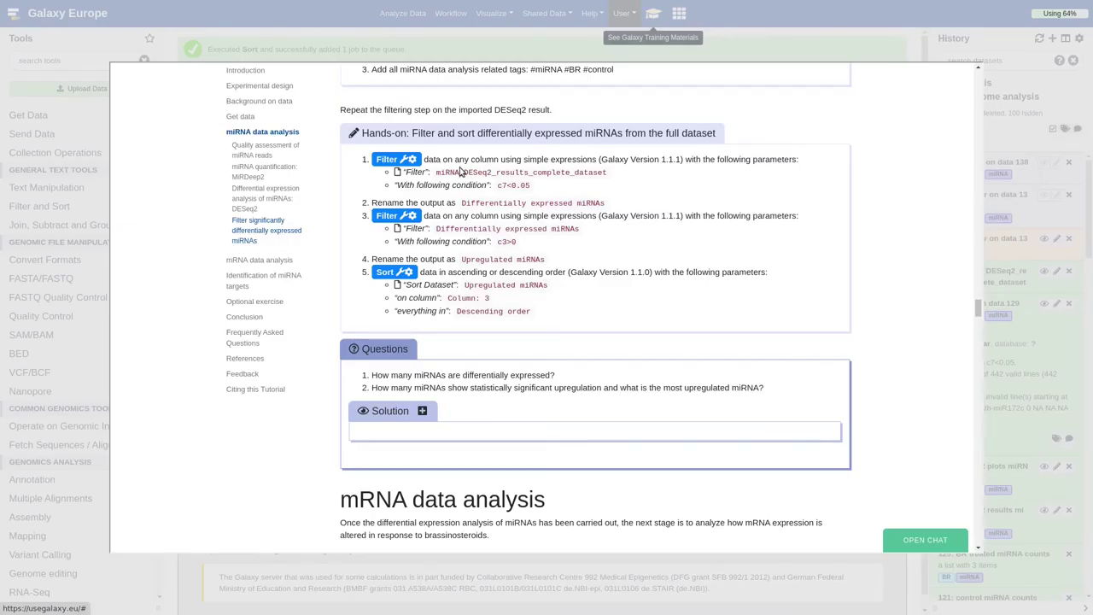
{"action": "left_click_drag", "start_coordinate": [462, 203], "coordinate": [608, 206]}
{"action": "right_click", "coordinate": [589, 203]}
{"action": "left_click", "coordinate": [615, 214]}
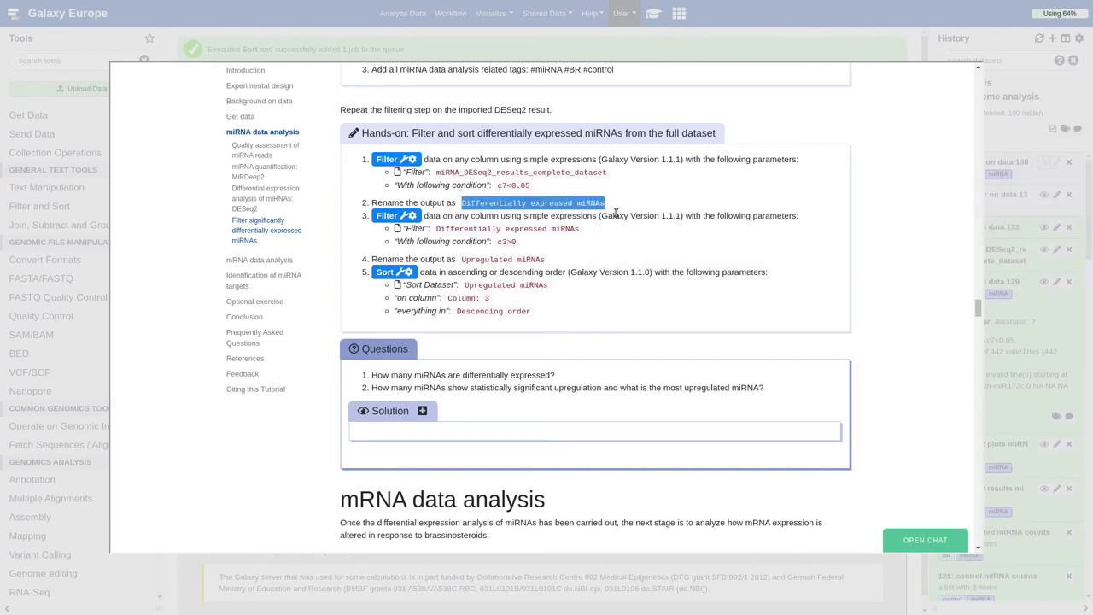
{"action": "left_click", "coordinate": [1036, 268]}
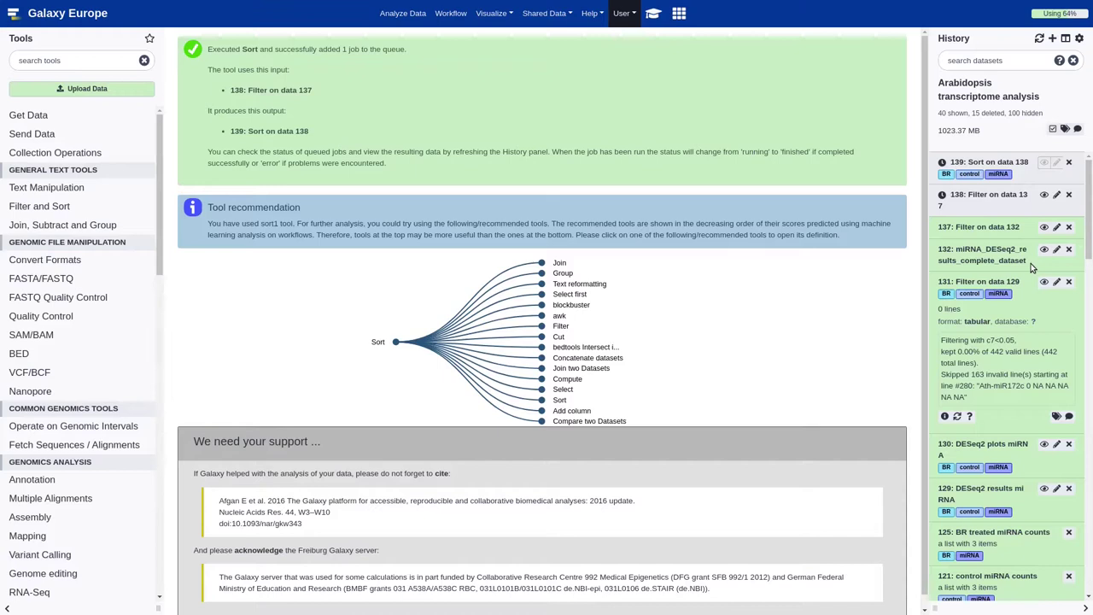
{"action": "left_click", "coordinate": [1056, 227]}
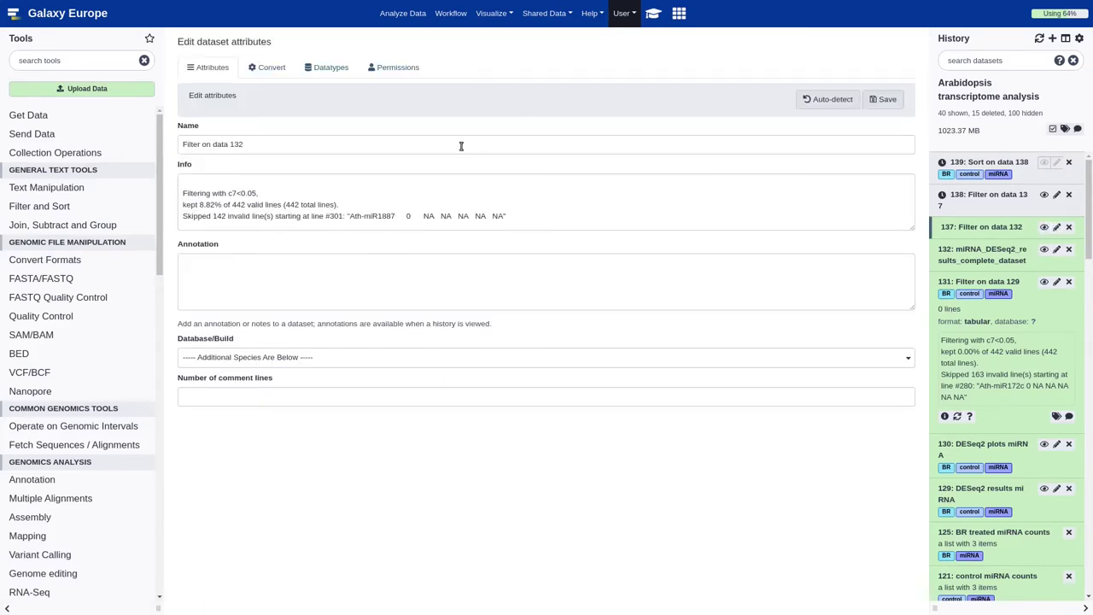
{"action": "triple_click", "coordinate": [431, 146]}
{"action": "key", "text": "ctrl+v"}
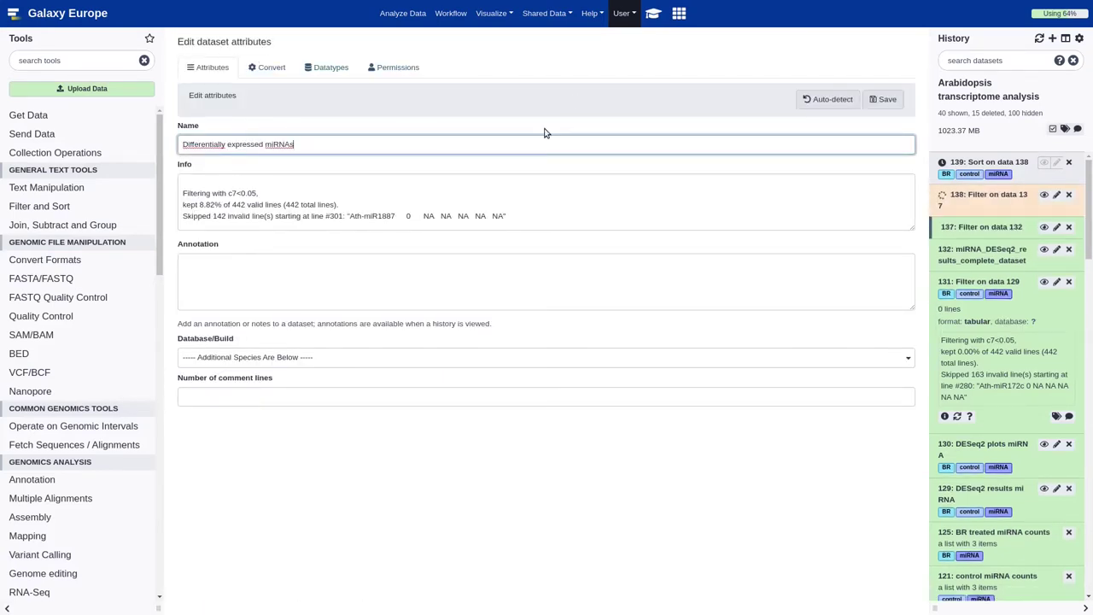
{"action": "left_click", "coordinate": [882, 99]}
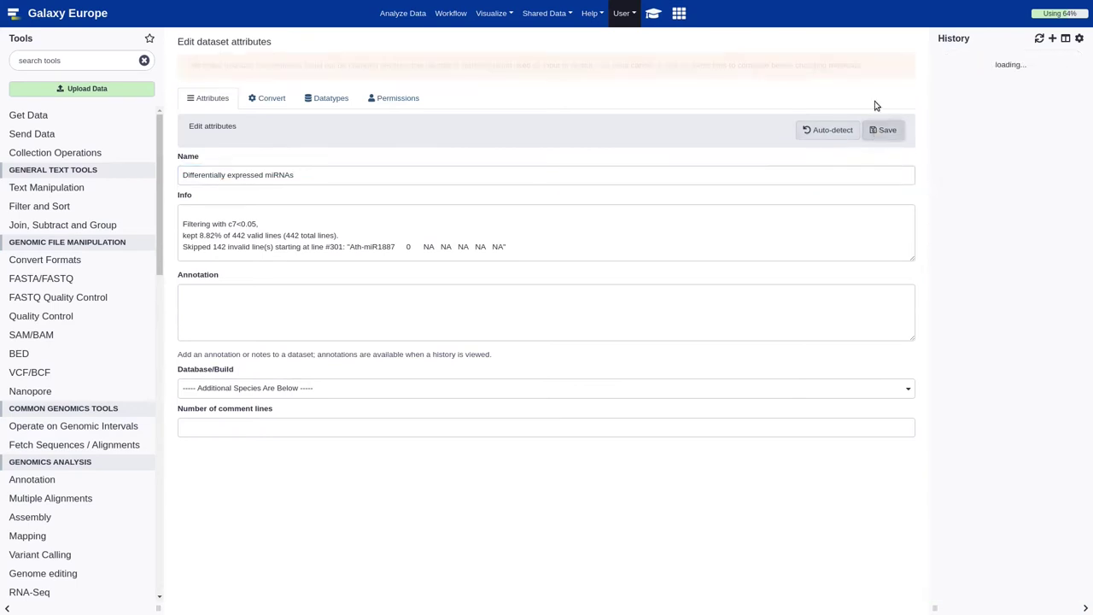
Step: Rename the "Filter on data 137" output as Upregulated miRNAs, using the tutorial's name, and save its attributes
{"action": "left_click", "coordinate": [652, 15]}
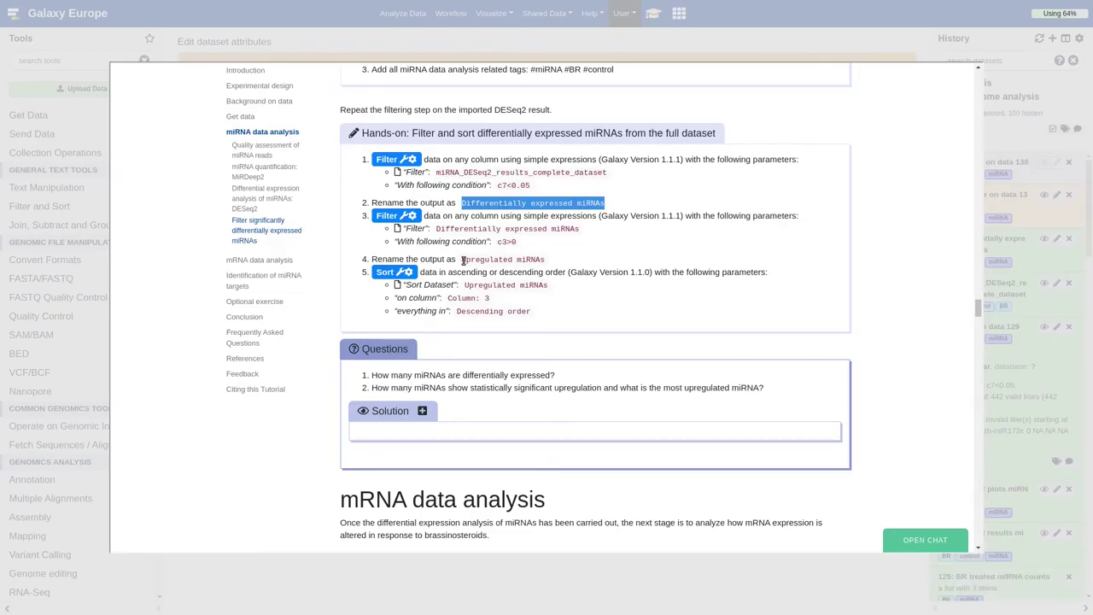
{"action": "left_click_drag", "start_coordinate": [463, 259], "coordinate": [546, 261]}
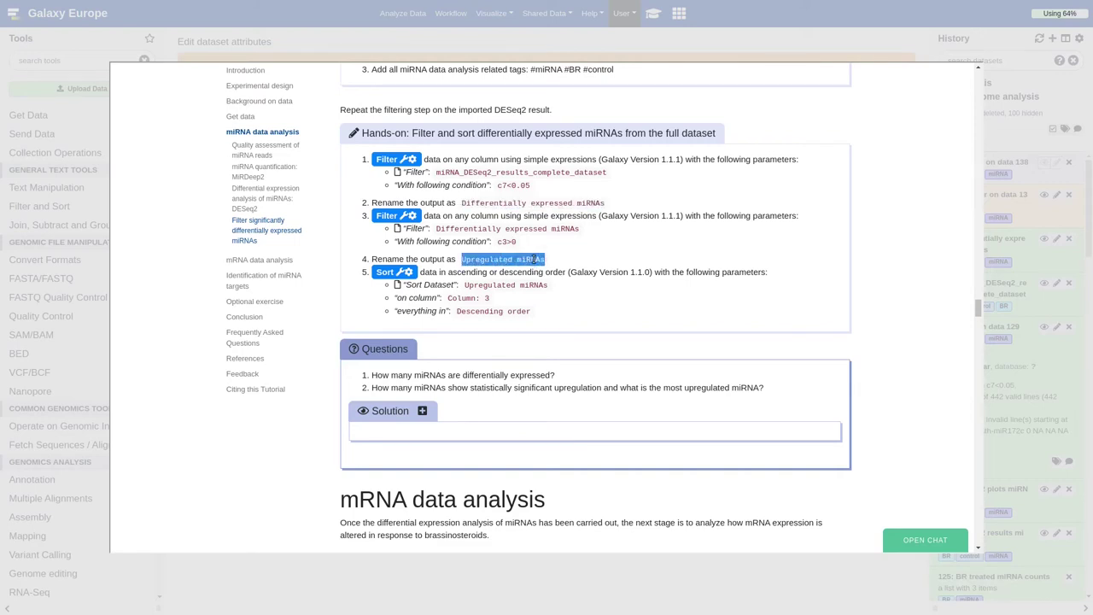
{"action": "right_click", "coordinate": [533, 259]}
{"action": "left_click", "coordinate": [552, 268]}
{"action": "left_click", "coordinate": [1027, 249]}
{"action": "left_click", "coordinate": [1043, 194]}
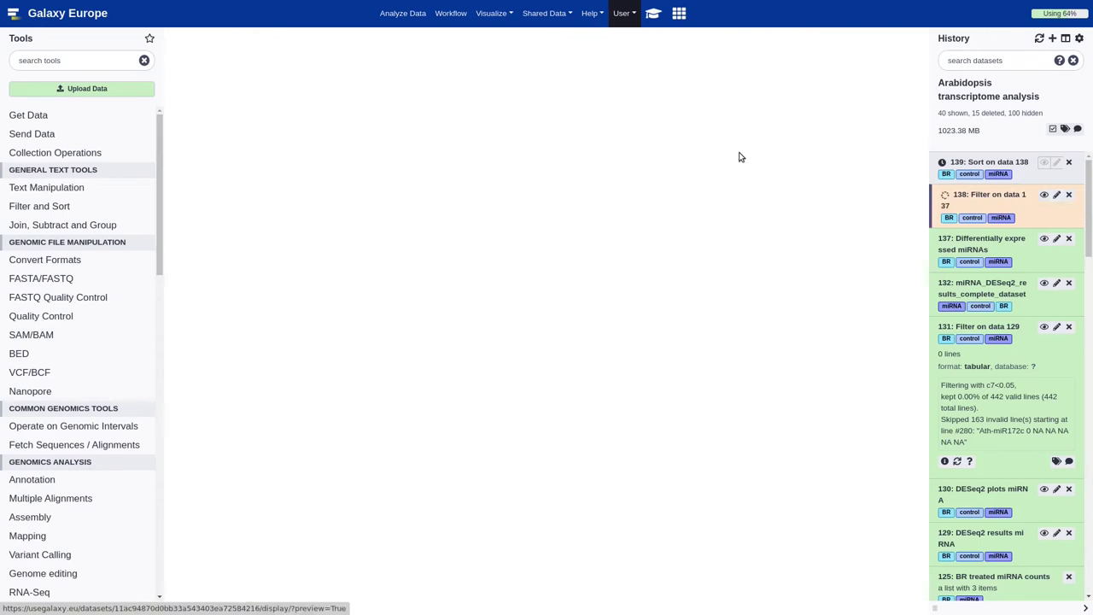
{"action": "double_click", "coordinate": [321, 144]}
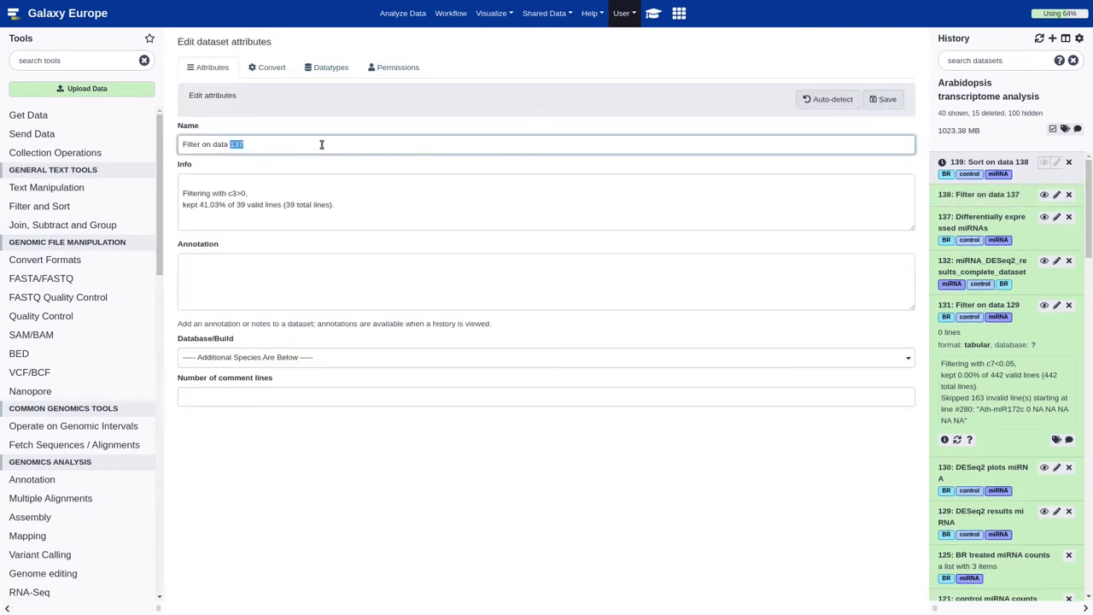
{"action": "key", "text": "ctrl+a"}
{"action": "key", "text": "ctrl+v"}
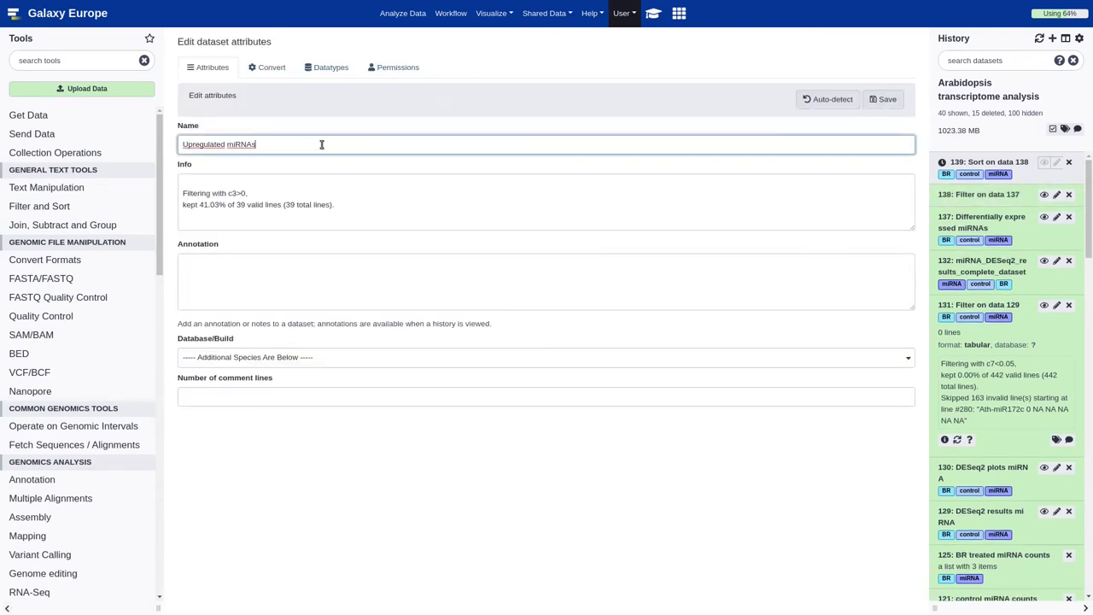
{"action": "left_click", "coordinate": [883, 100]}
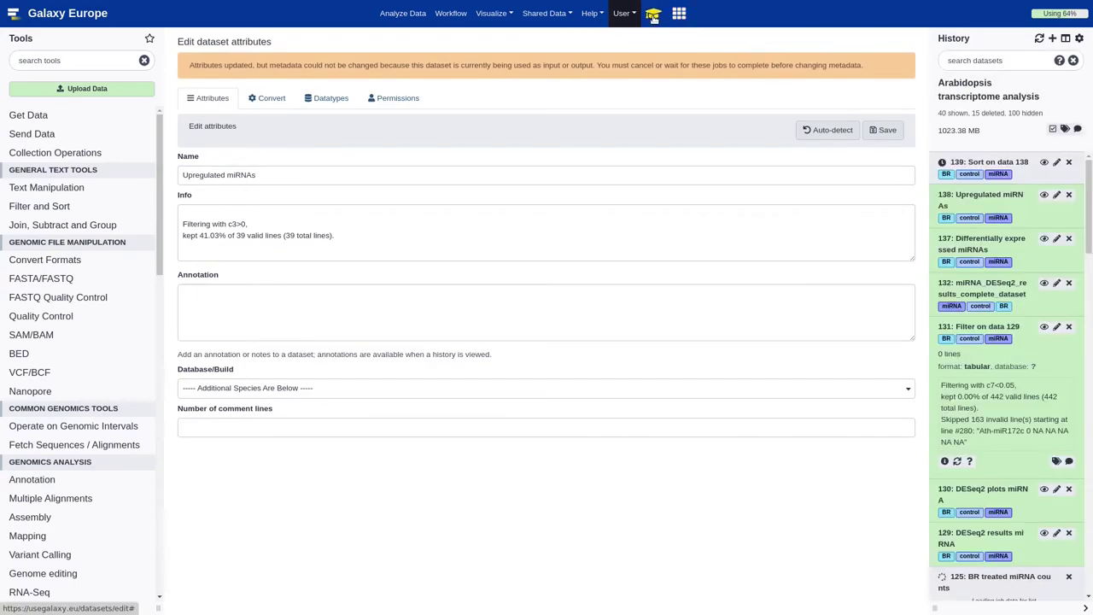
Step: Rename the "Sort on data 138" output as Descending order, copied from the tutorial's Sort parameters, and save its attributes
{"action": "left_click", "coordinate": [653, 15]}
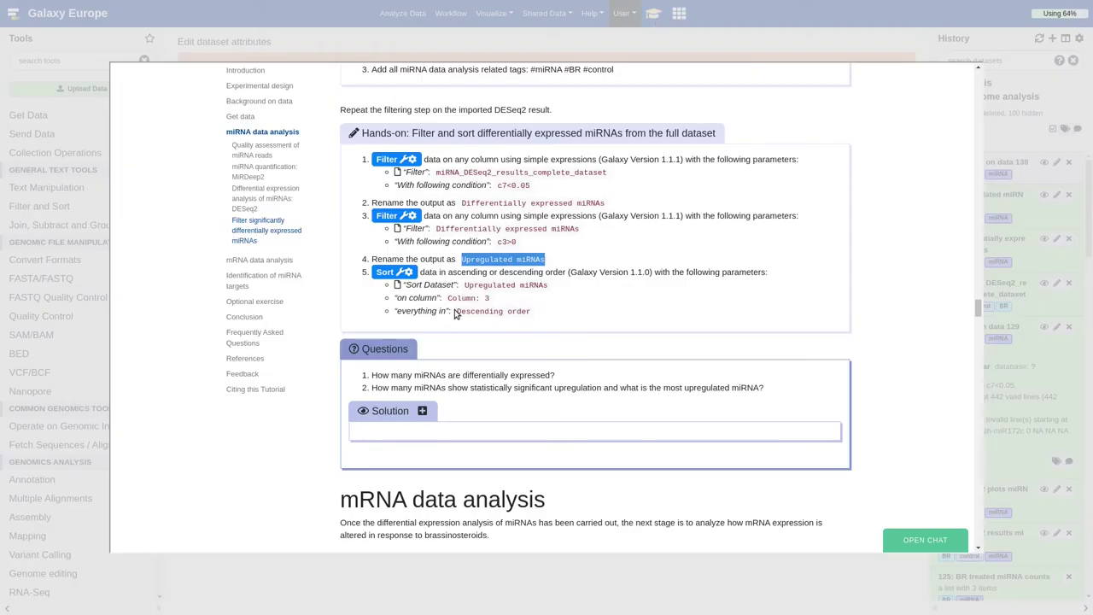
{"action": "left_click_drag", "start_coordinate": [457, 310], "coordinate": [528, 312]}
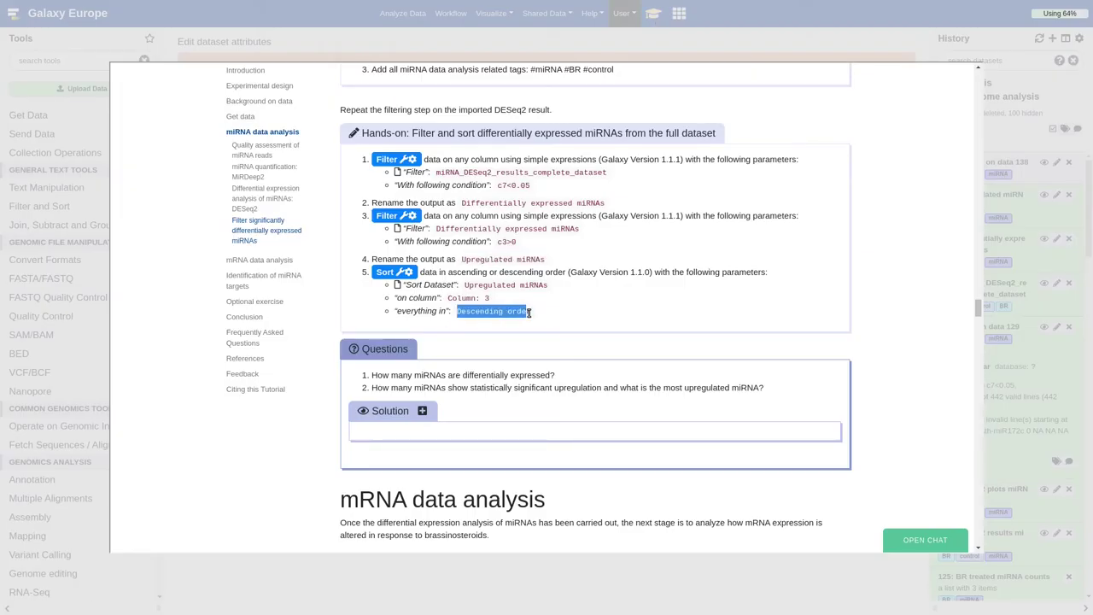
{"action": "left_click", "coordinate": [1033, 302]}
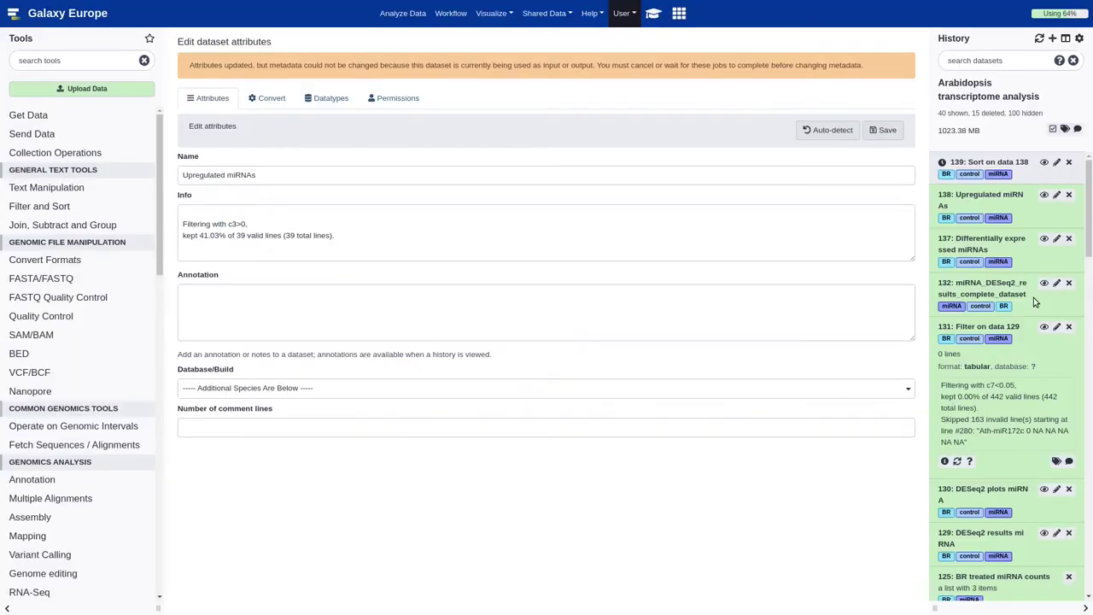
{"action": "left_click", "coordinate": [1058, 162]}
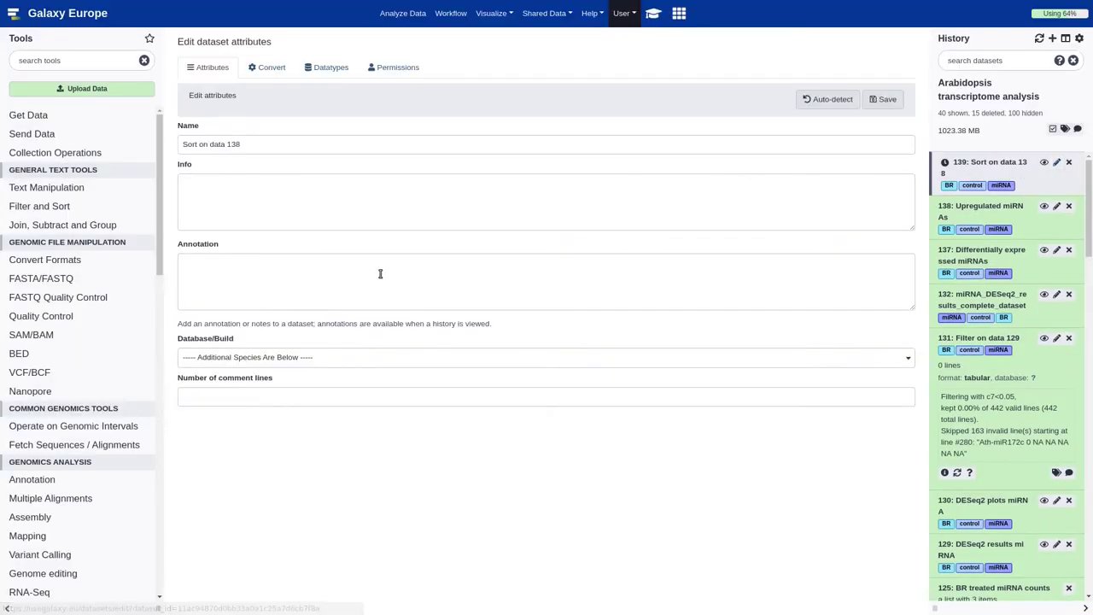
{"action": "triple_click", "coordinate": [288, 145]}
{"action": "key", "text": "ctrl+v"}
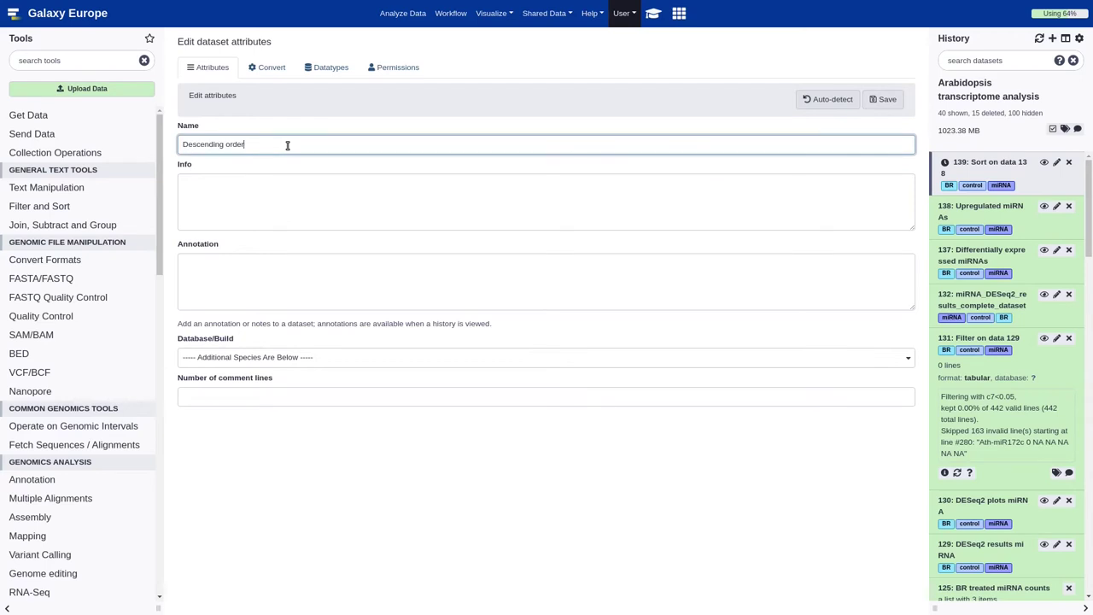
{"action": "left_click", "coordinate": [880, 99]}
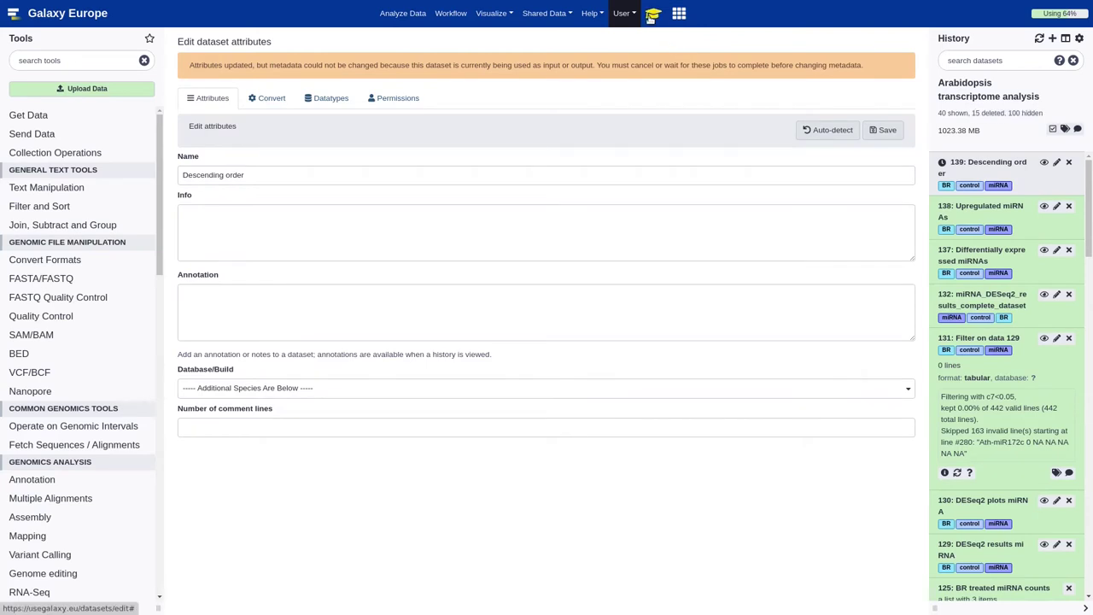
Step: Examine the Differentially expressed miRNAs, Upregulated miRNAs and Descending order datasets to answer the tutorial's questions on miRNA counts and the most upregulated miRNA
{"action": "left_click", "coordinate": [1029, 266]}
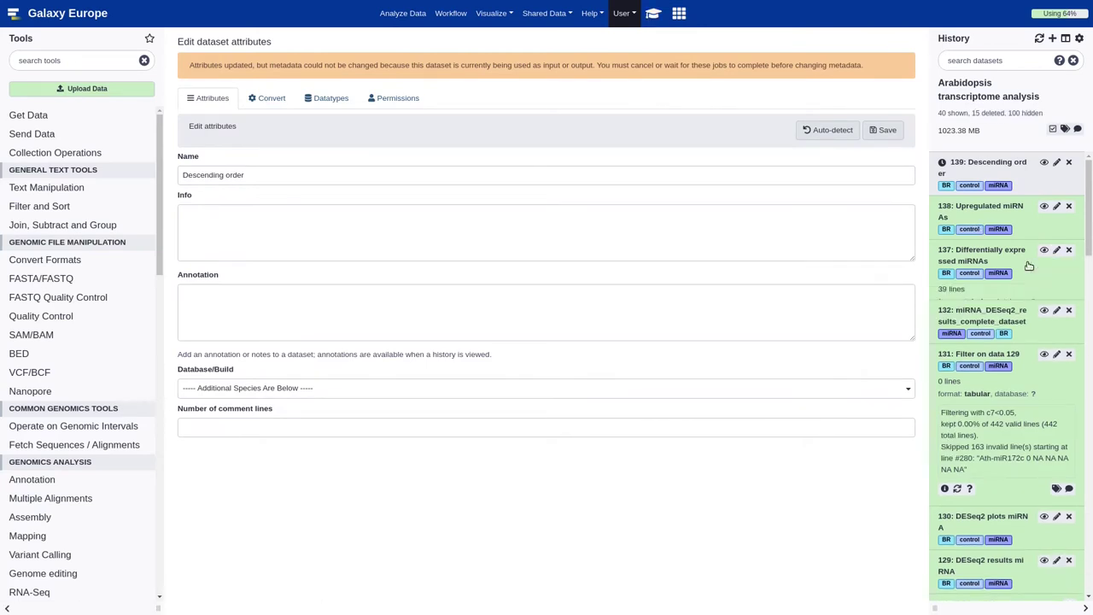
{"action": "left_click", "coordinate": [653, 17]}
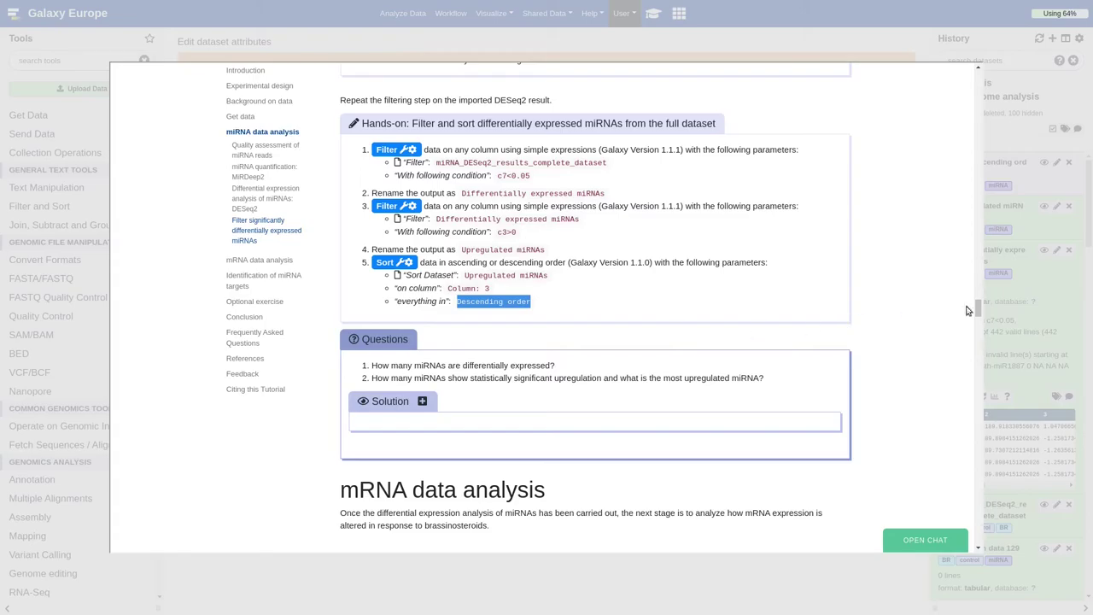
{"action": "left_click", "coordinate": [1009, 305]}
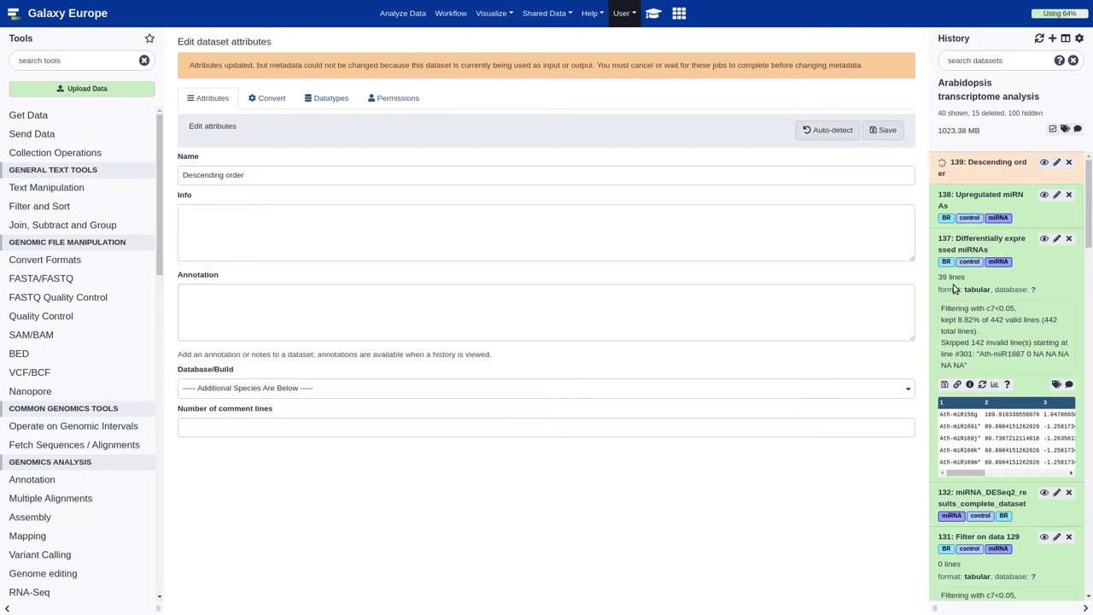
{"action": "left_click", "coordinate": [653, 14]}
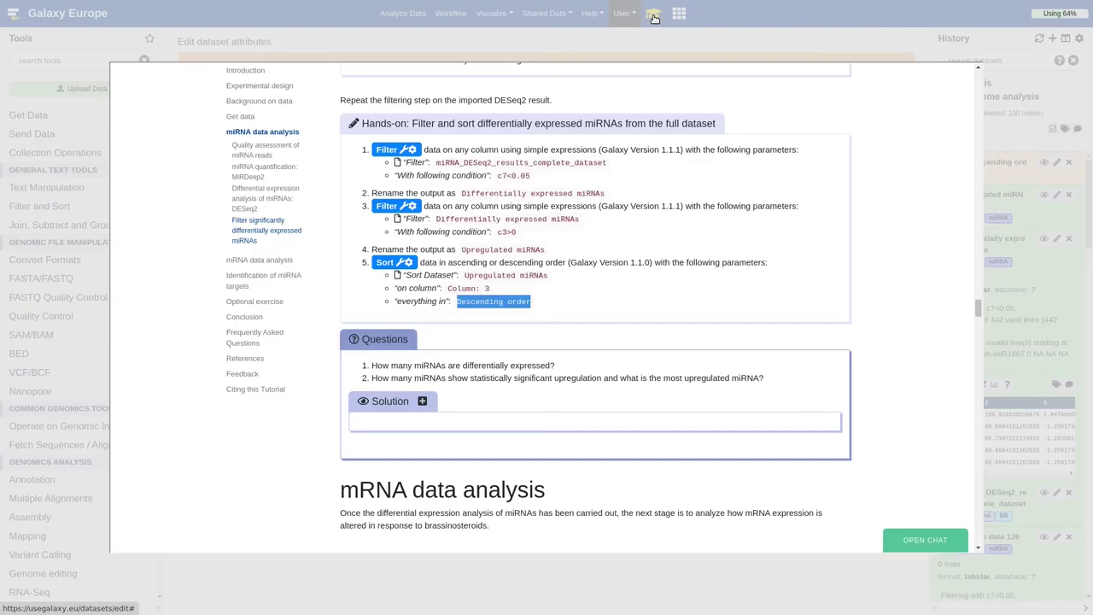
{"action": "scroll", "coordinate": [381, 333], "scroll_direction": "down", "scroll_amount": 1}
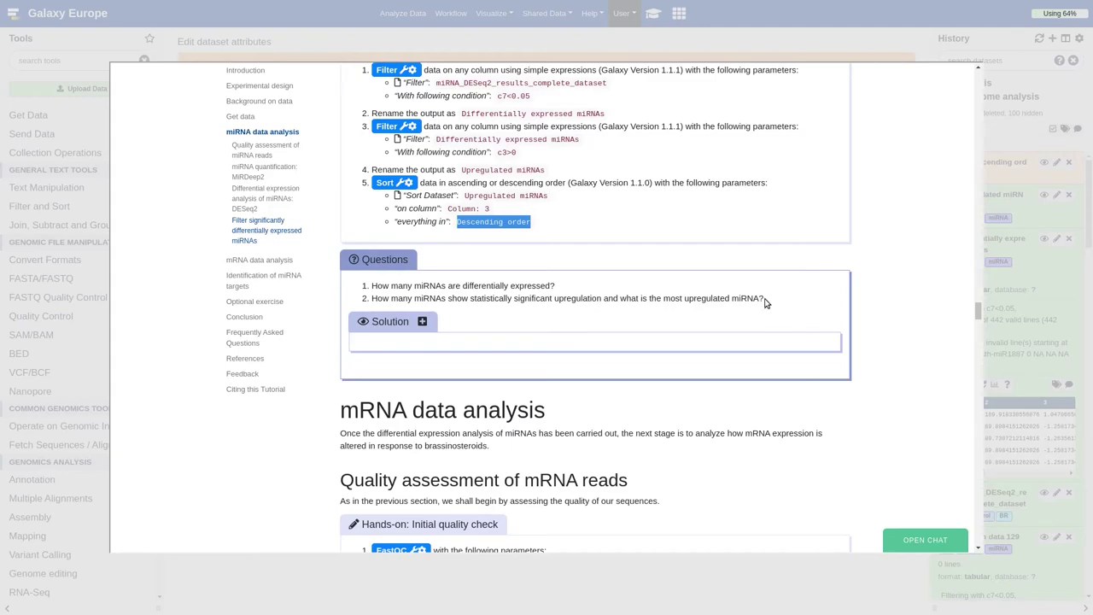
{"action": "left_click", "coordinate": [1040, 277]}
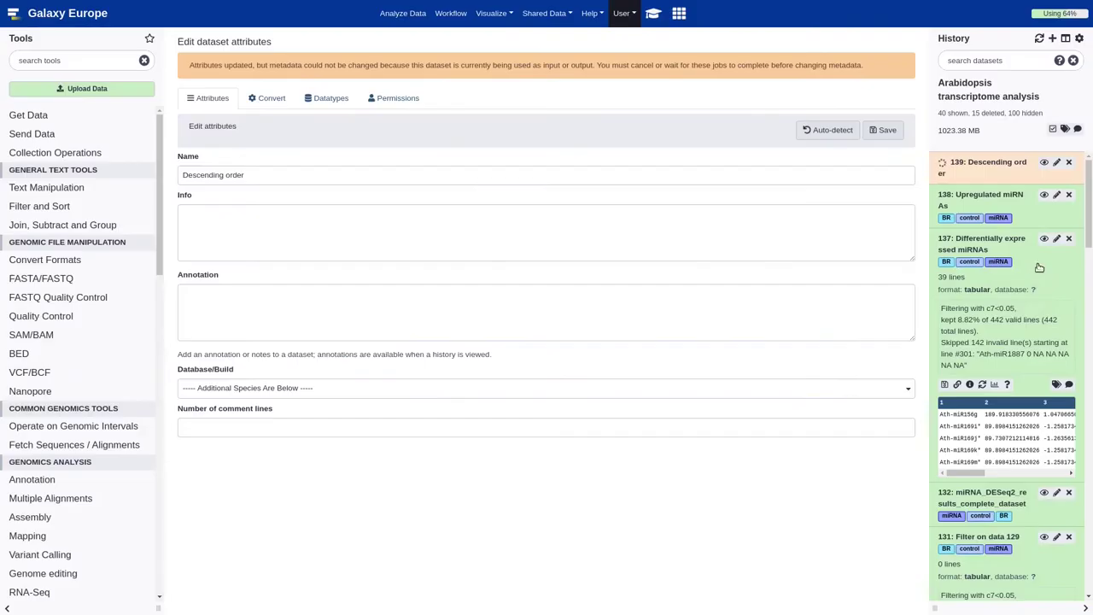
{"action": "left_click", "coordinate": [1031, 215]}
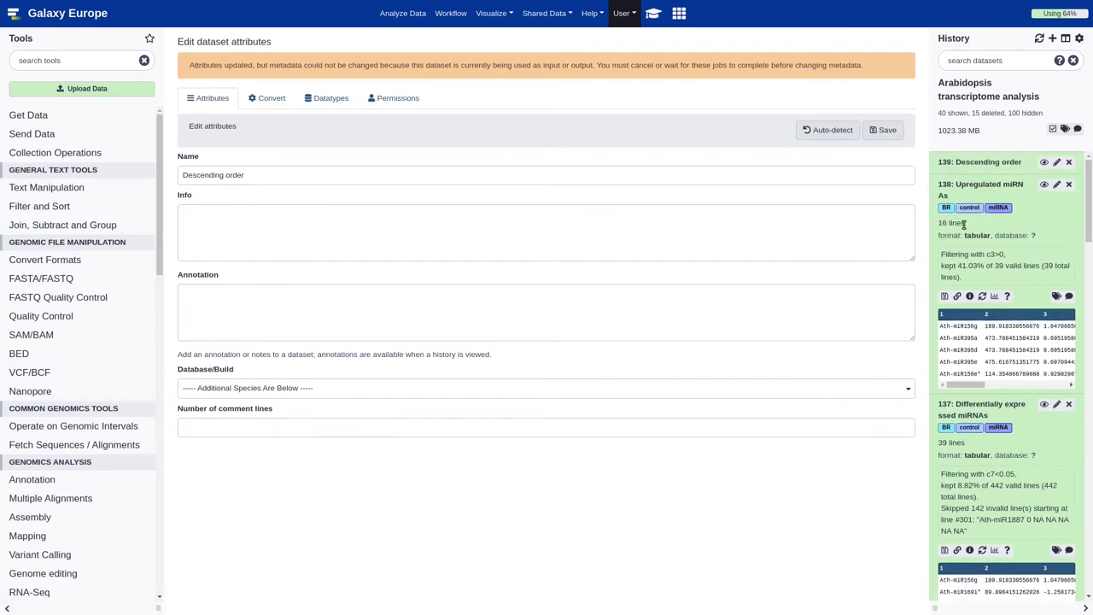
{"action": "left_click", "coordinate": [1043, 162]}
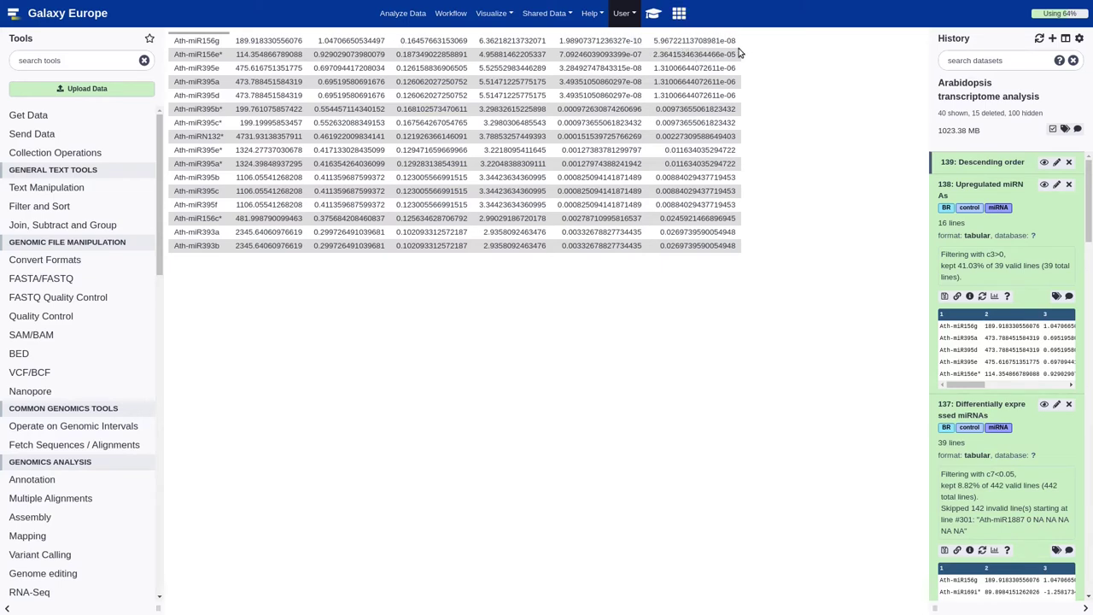
Step: Reveal the tutorial's solution to the miRNA questions and look over its mRNA quality assessment and experimental design sections
{"action": "left_click", "coordinate": [653, 13]}
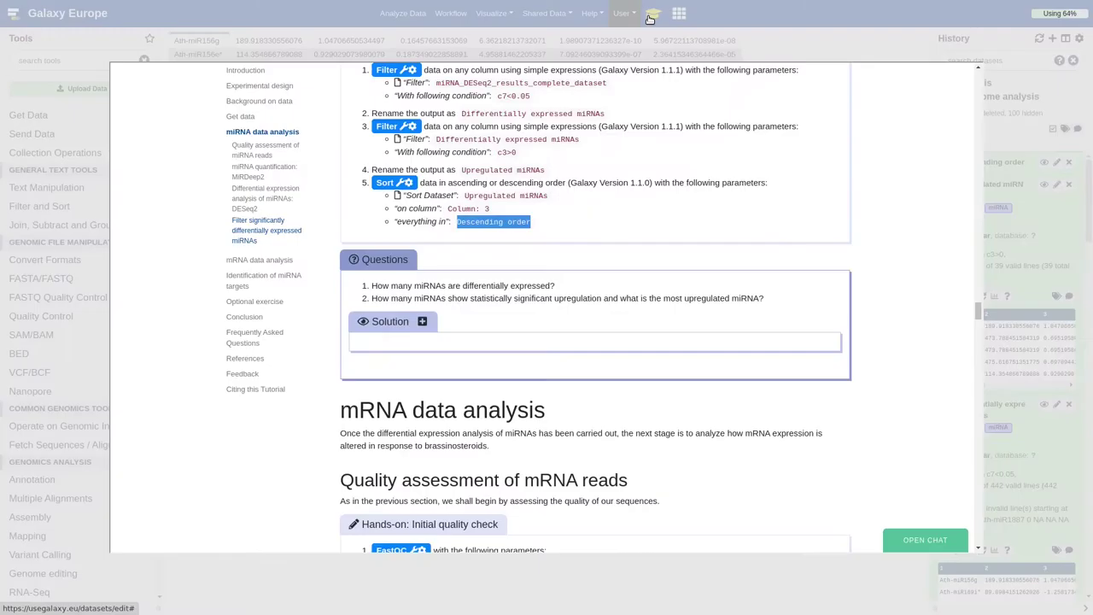
{"action": "left_click", "coordinate": [421, 322]}
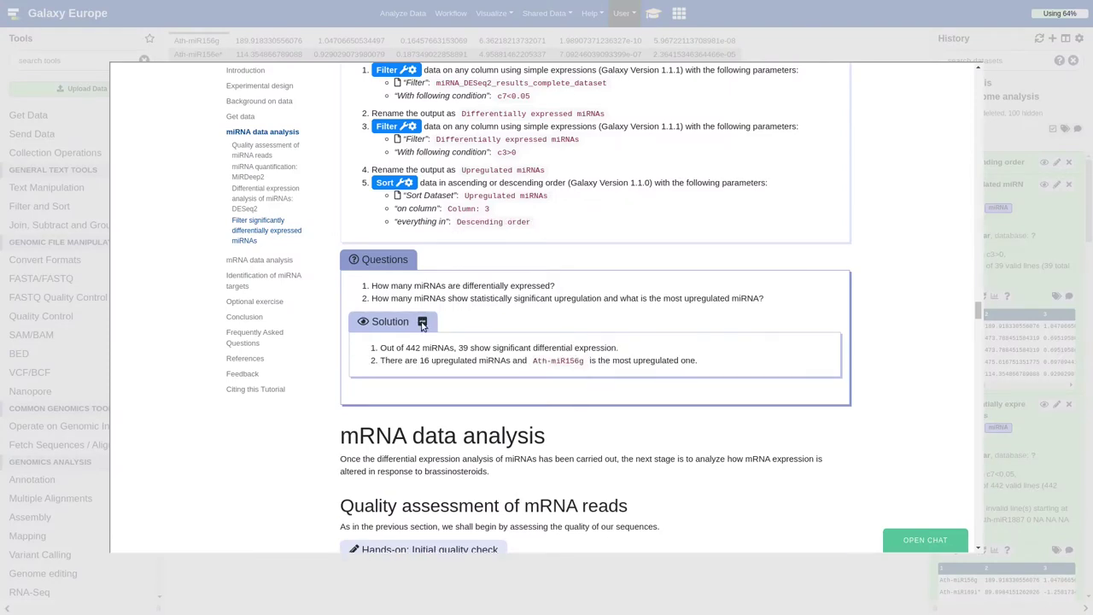
{"action": "scroll", "coordinate": [421, 326], "scroll_direction": "down", "scroll_amount": 1}
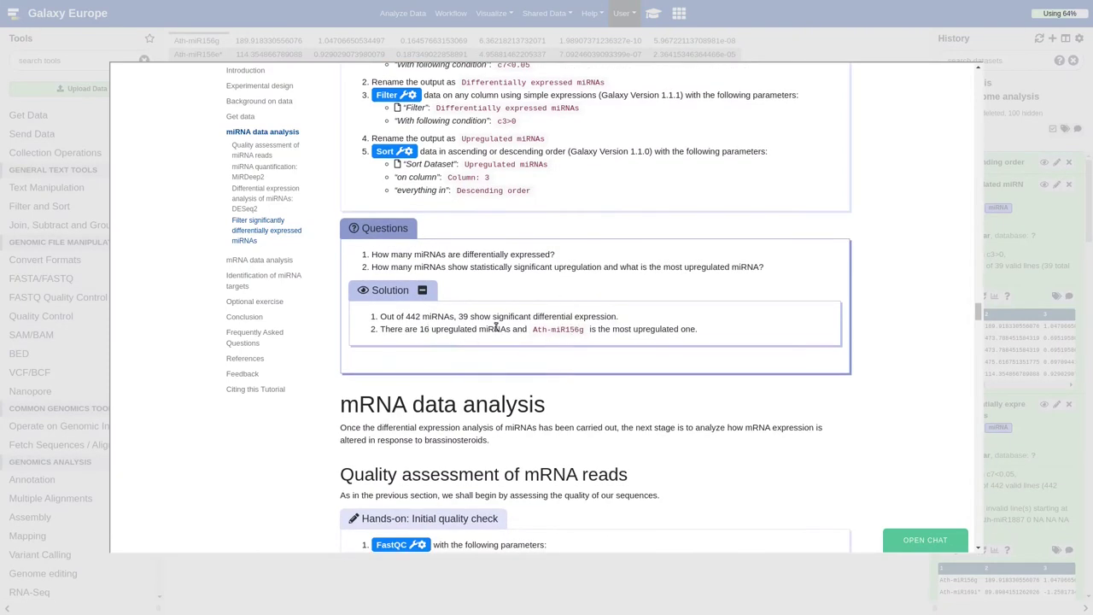
{"action": "scroll", "coordinate": [506, 348], "scroll_direction": "down", "scroll_amount": 3}
{"action": "scroll", "coordinate": [507, 345], "scroll_direction": "down", "scroll_amount": 1}
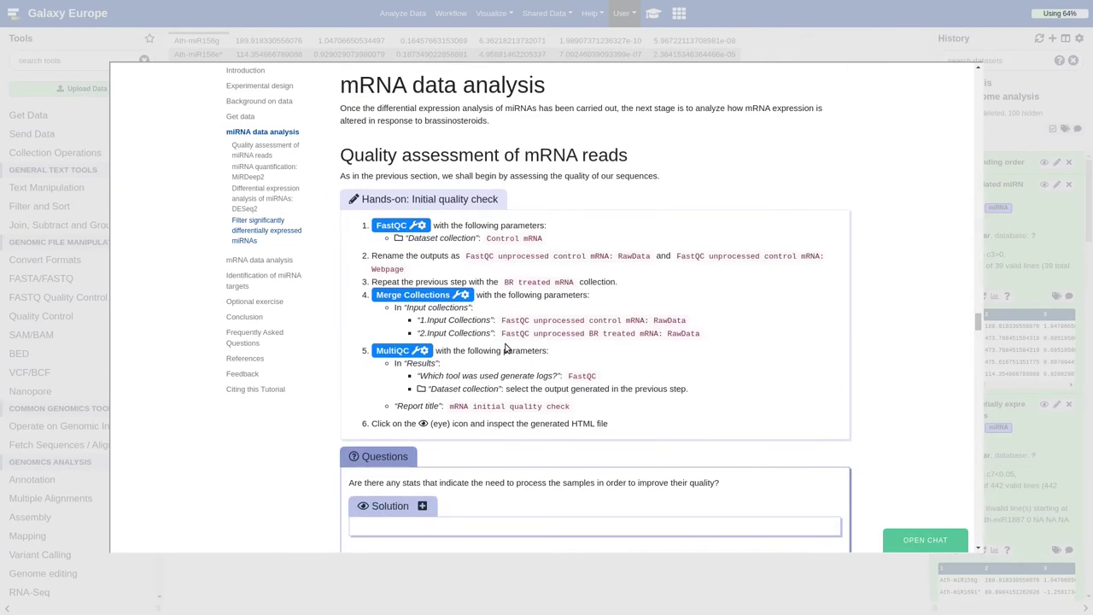
{"action": "left_click", "coordinate": [276, 87]}
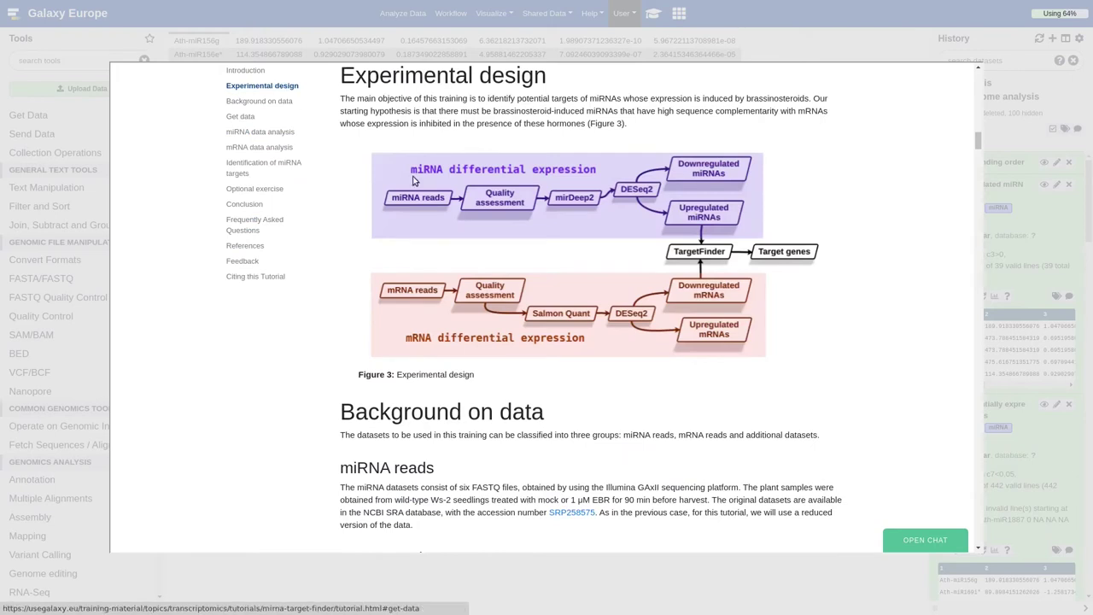
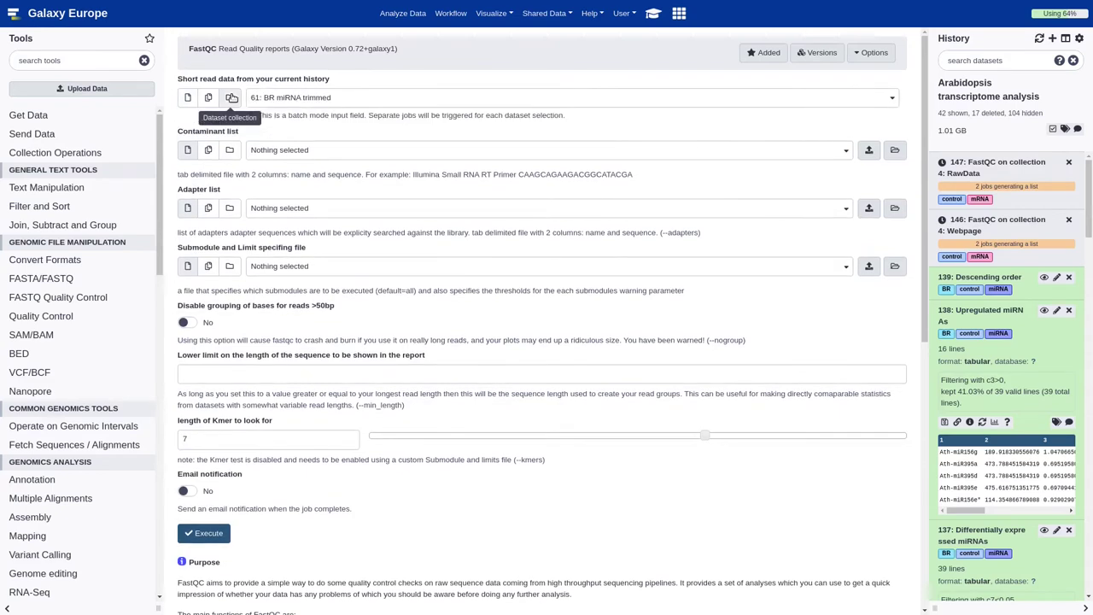
Step: Run FastQC on the BR treated mRNA dataset collection
{"action": "left_click", "coordinate": [293, 97]}
{"action": "scroll", "coordinate": [298, 170], "scroll_direction": "down", "scroll_amount": 5}
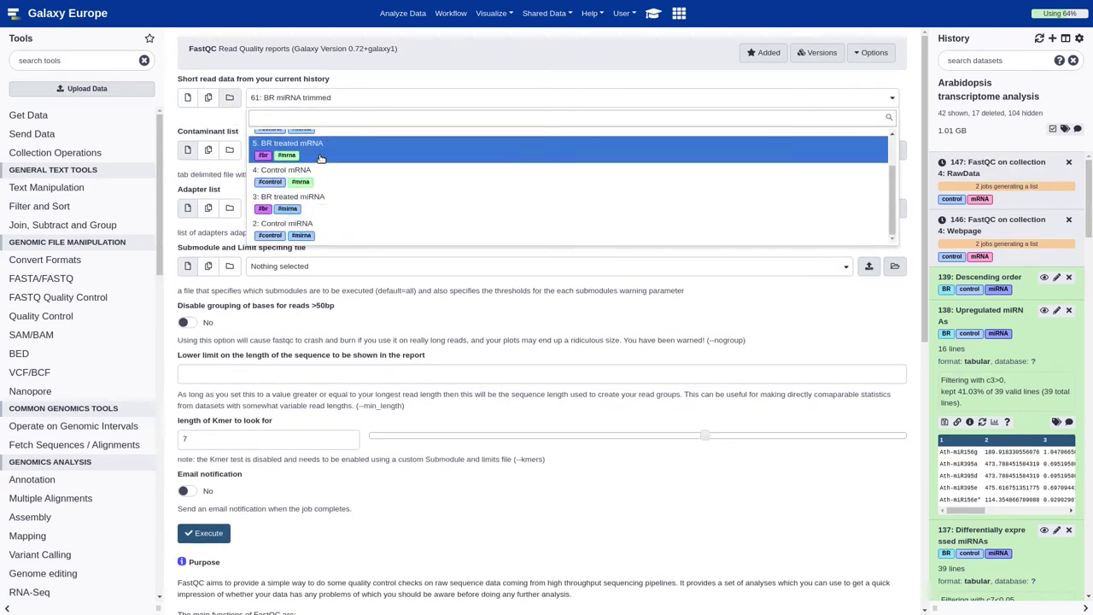
{"action": "left_click", "coordinate": [320, 158]}
{"action": "left_click", "coordinate": [210, 532]}
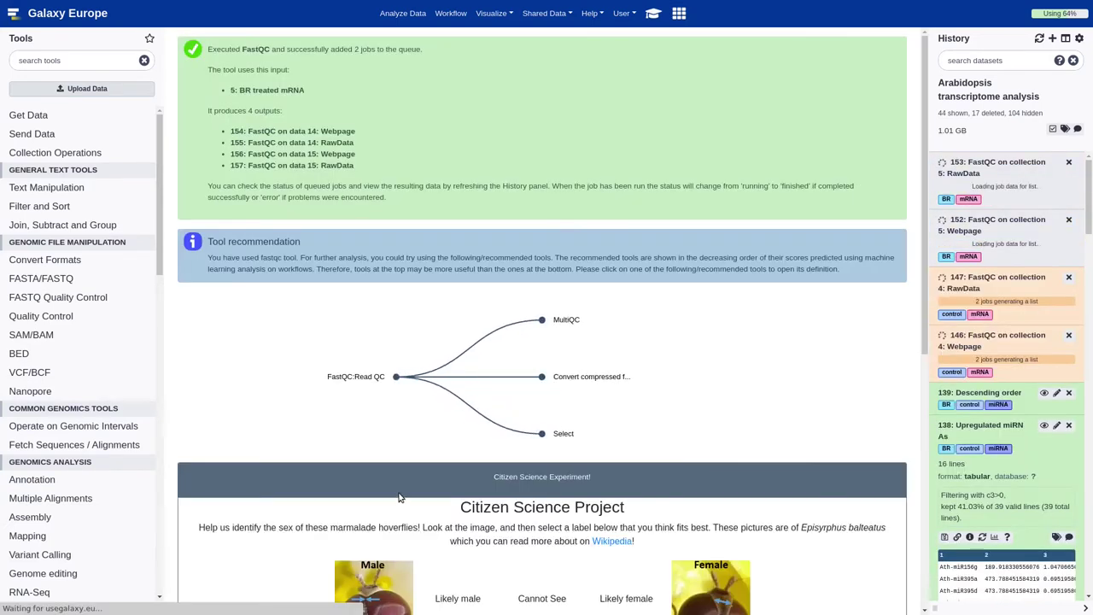
Step: Rename the "FastQC on collection 4: RawData" collection as FastQC unprocessed control mRNA: RawData, using the tutorial's name, and return to the history
{"action": "left_click", "coordinate": [652, 15]}
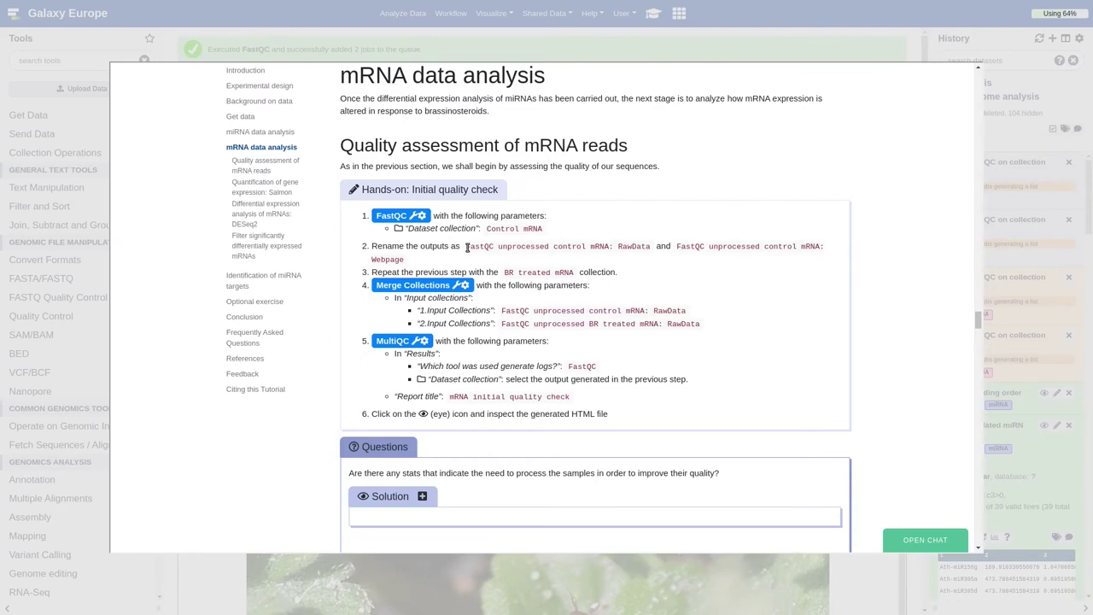
{"action": "left_click_drag", "start_coordinate": [466, 247], "coordinate": [653, 247]}
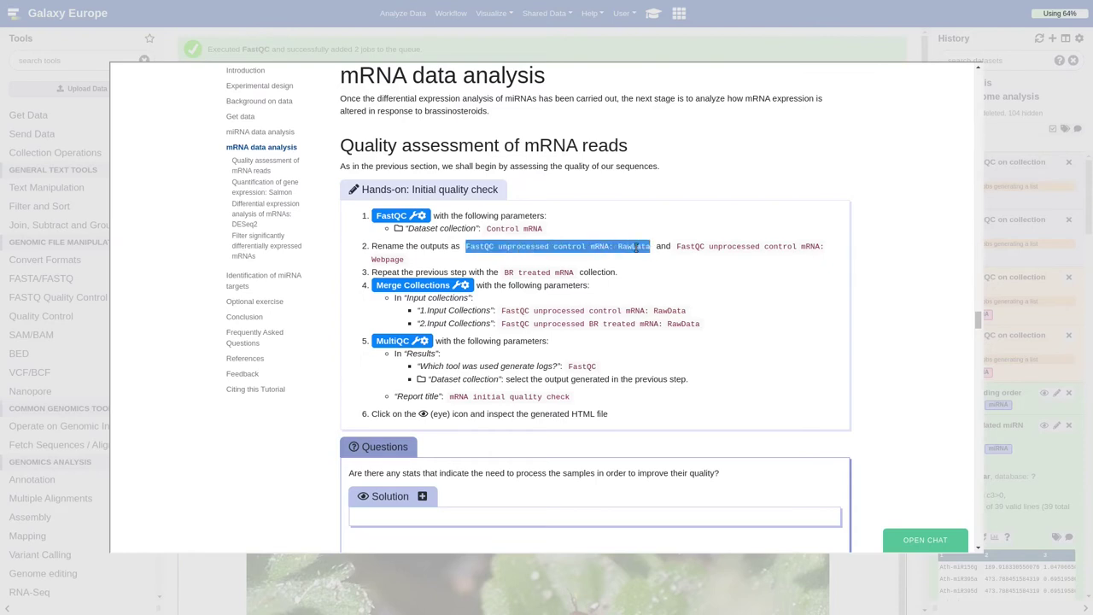
{"action": "right_click", "coordinate": [636, 246]}
{"action": "left_click", "coordinate": [655, 263]}
{"action": "left_click", "coordinate": [1037, 247]}
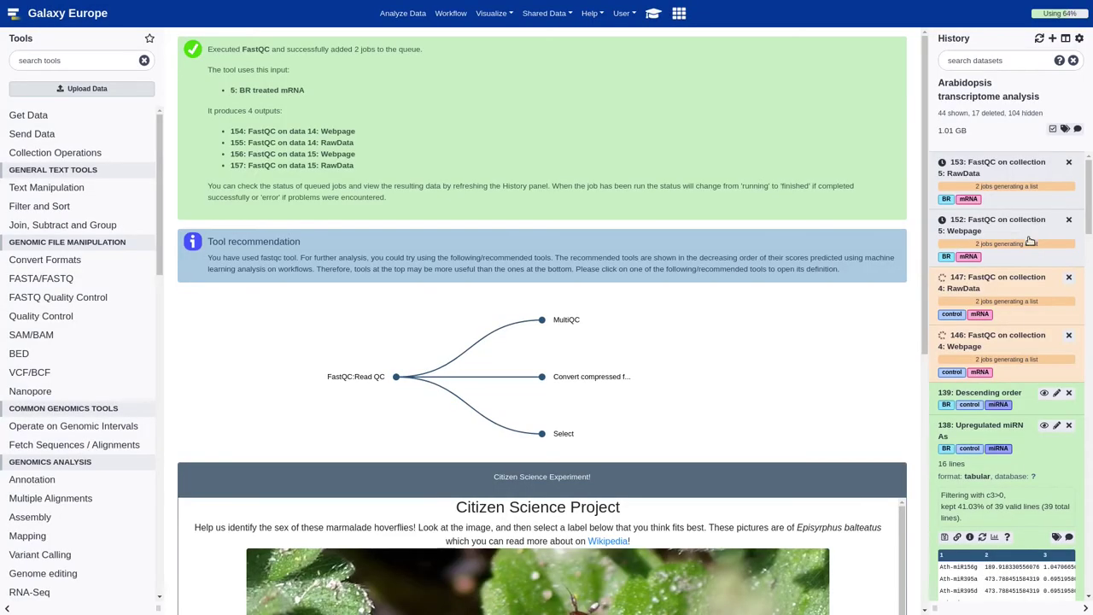
{"action": "left_click", "coordinate": [1021, 308]}
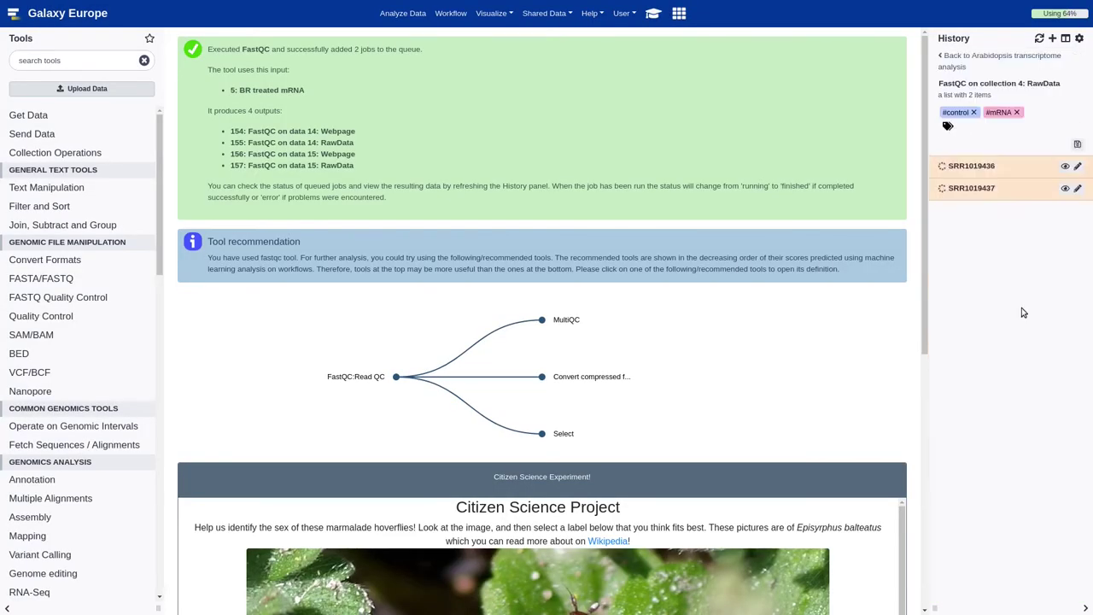
{"action": "left_click", "coordinate": [980, 83]}
{"action": "key", "text": "ctrl+v"}
{"action": "key", "text": "Return"}
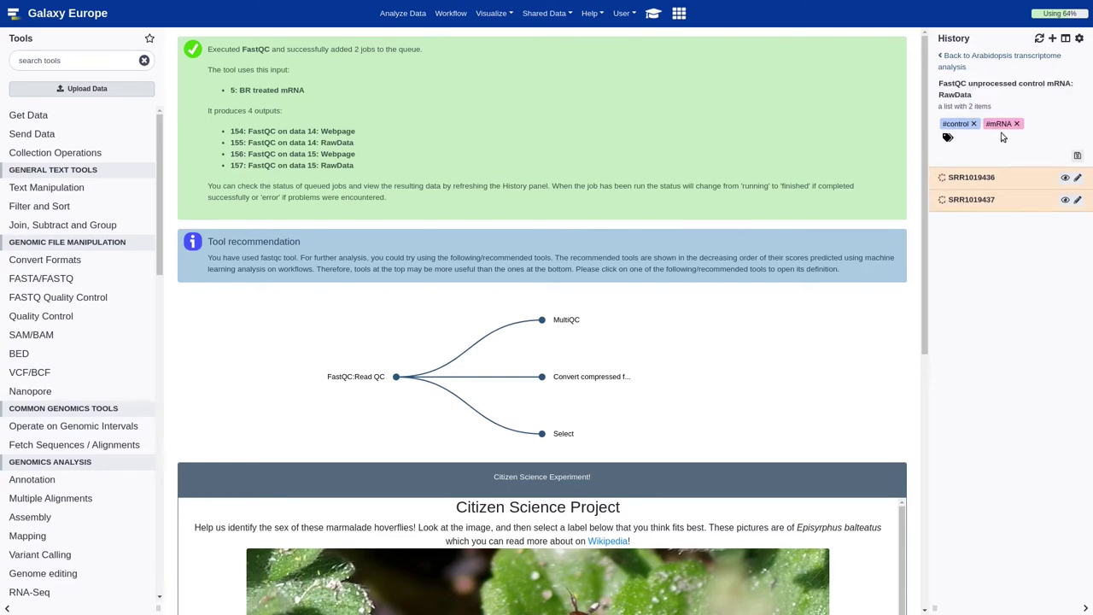
{"action": "left_click", "coordinate": [953, 62]}
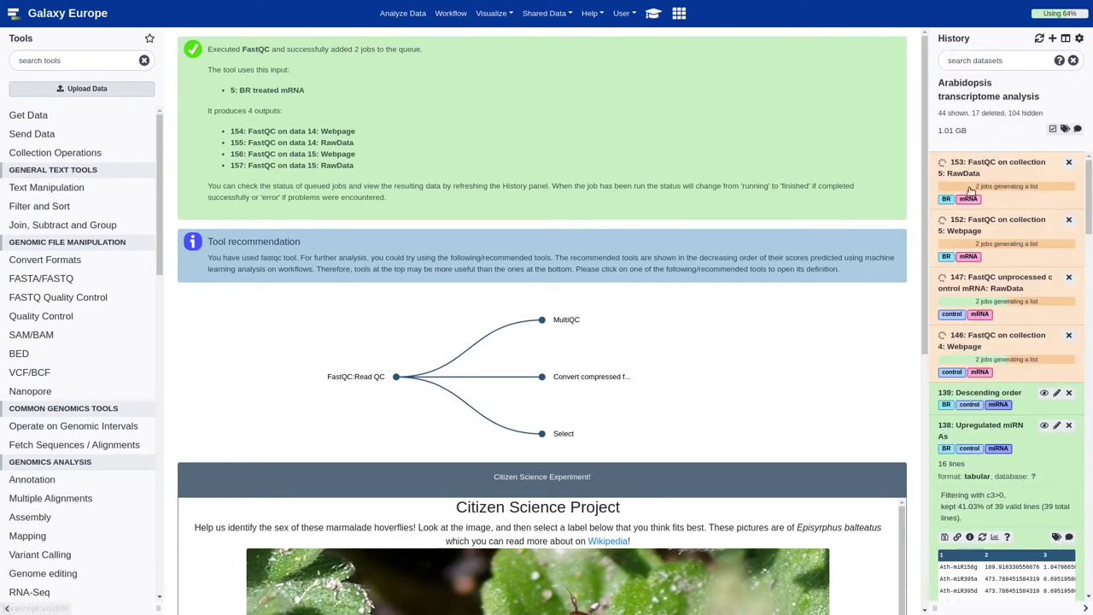
Step: Rename the "FastQC on collection 4: Webpage" collection as FastQC unprocessed control mRNA: webpage and return to the history
{"action": "left_click", "coordinate": [1031, 348]}
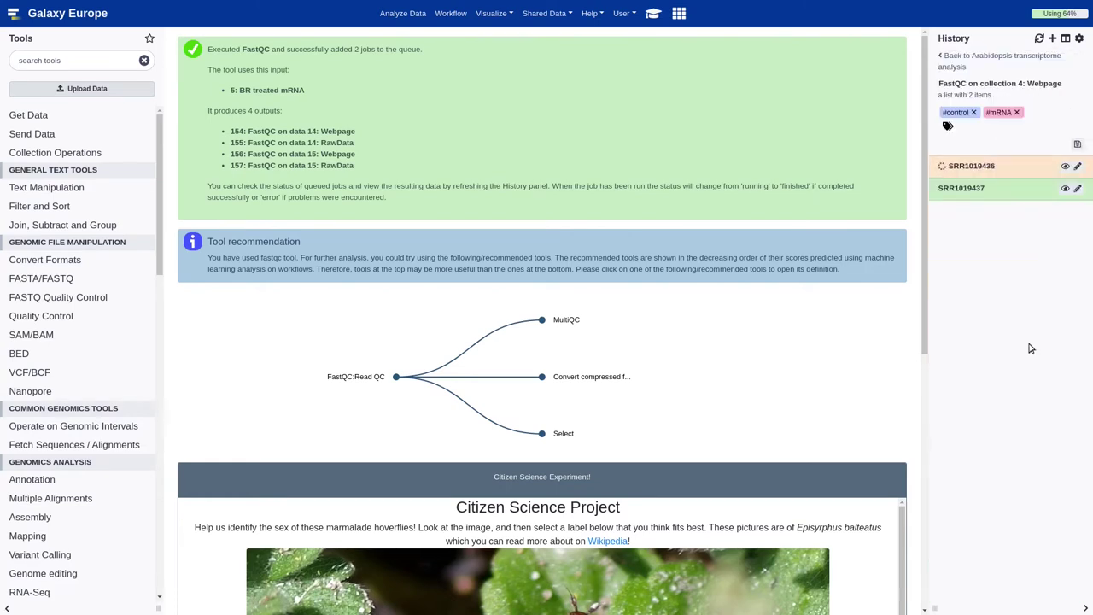
{"action": "left_click", "coordinate": [1003, 82]}
{"action": "key", "text": "ctrl+v"}
{"action": "key", "text": "BackSpace"}
{"action": "key", "text": "BackSpace"}
{"action": "key", "text": "BackSpace"}
{"action": "key", "text": "BackSpace"}
{"action": "key", "text": "BackSpace"}
{"action": "key", "text": "BackSpace"}
{"action": "key", "text": "BackSpace"}
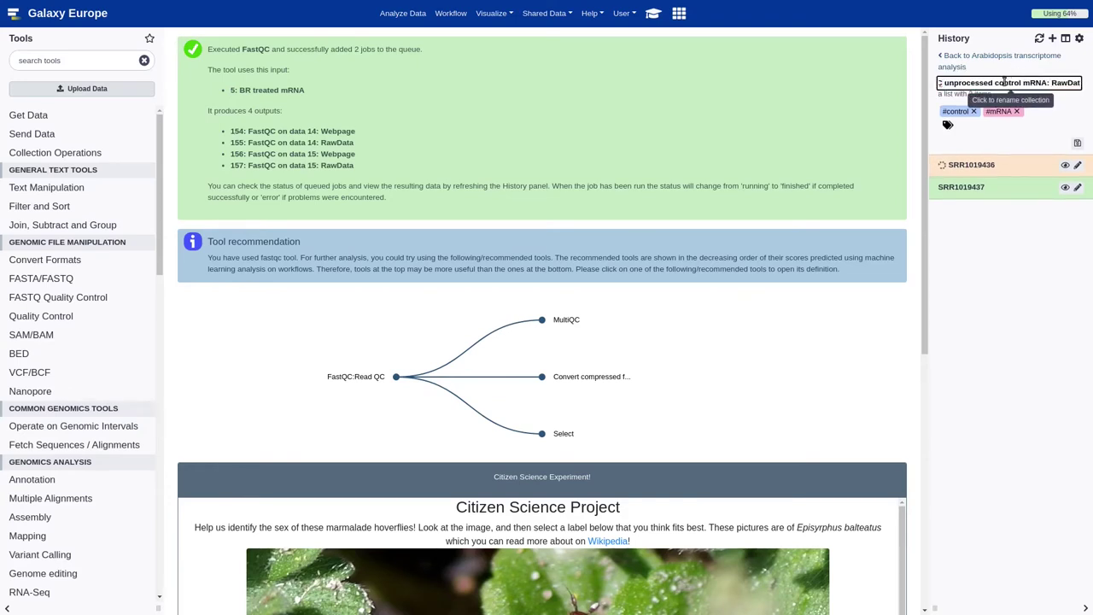
{"action": "type", "text": "webpage"}
{"action": "key", "text": "Return"}
{"action": "left_click", "coordinate": [975, 56]}
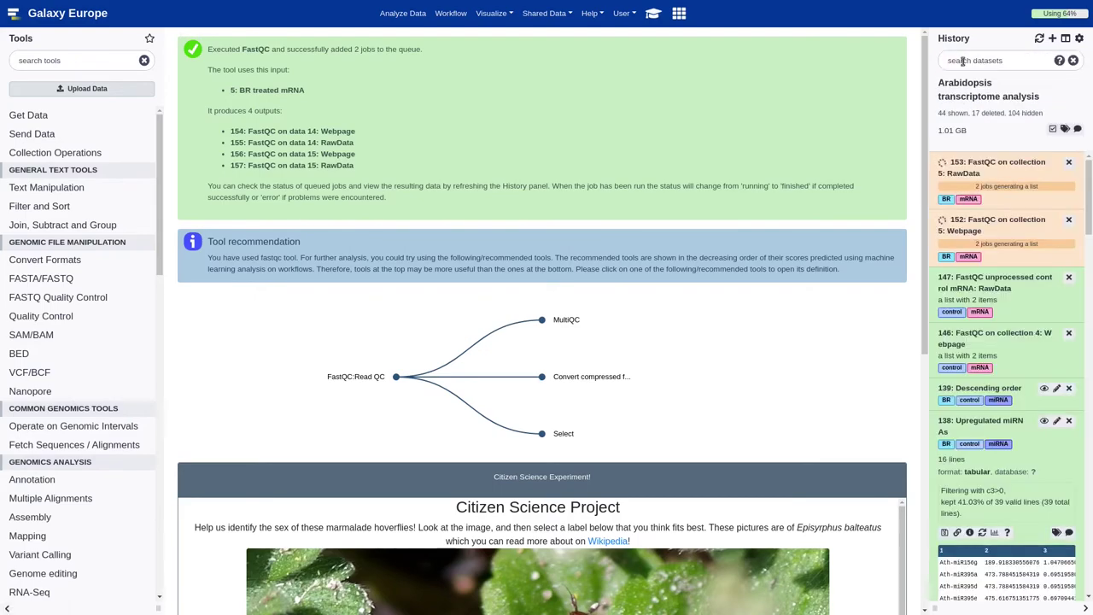
Step: Check the tutorial's naming instructions, and rename the "FastQC on collection 5: RawData" collection as FastQC unprocessed BR treated mRNA: RawData
{"action": "left_click", "coordinate": [652, 13]}
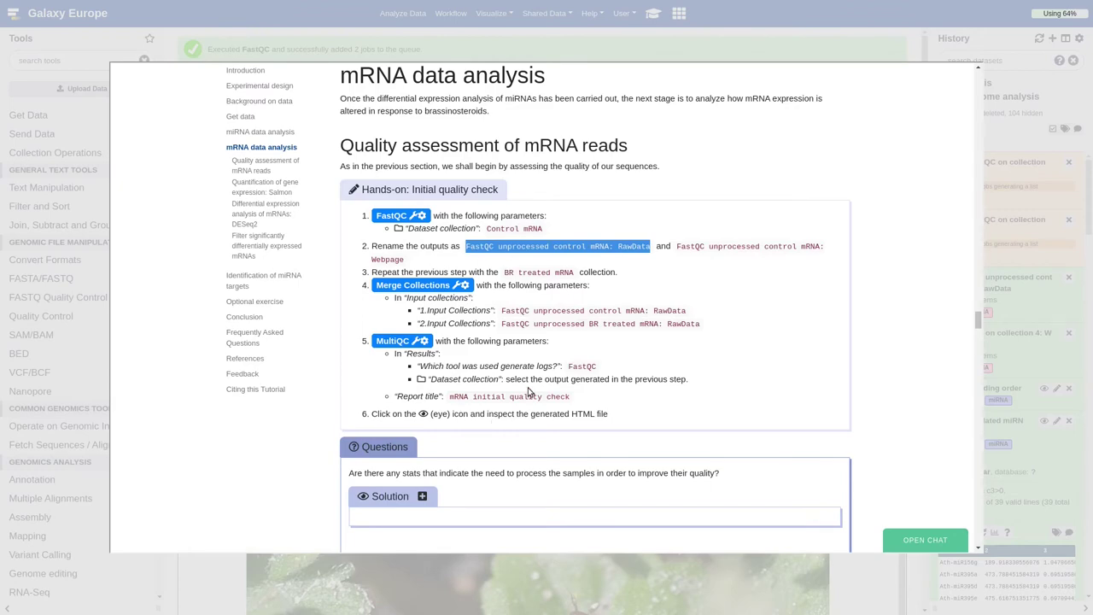
{"action": "left_click", "coordinate": [1042, 361]}
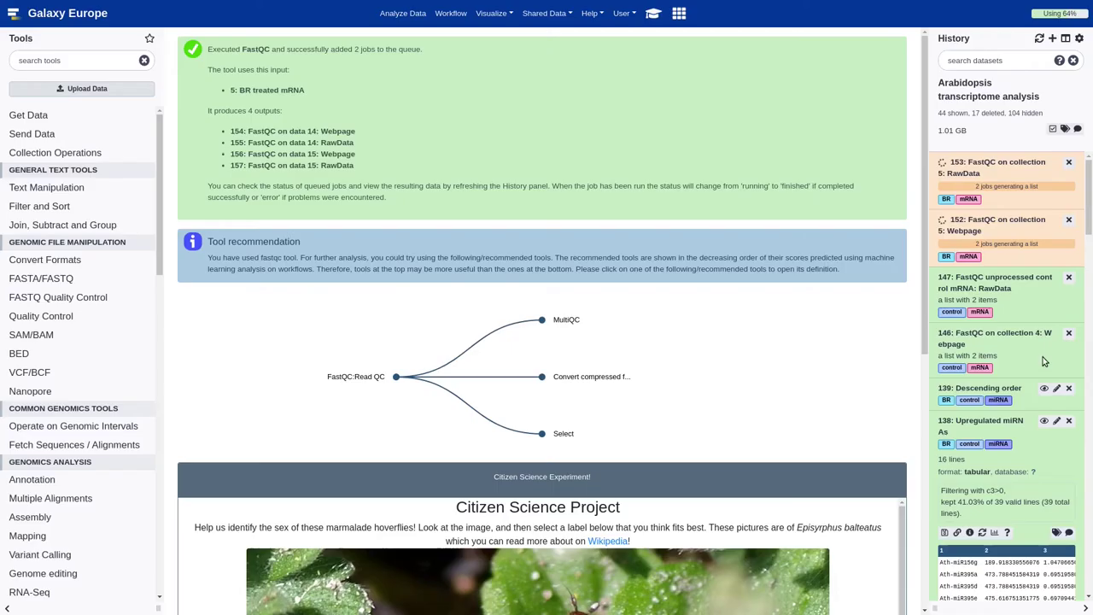
{"action": "left_click", "coordinate": [1018, 170]}
{"action": "left_click", "coordinate": [1000, 84]}
{"action": "key", "text": "ctrl+a"}
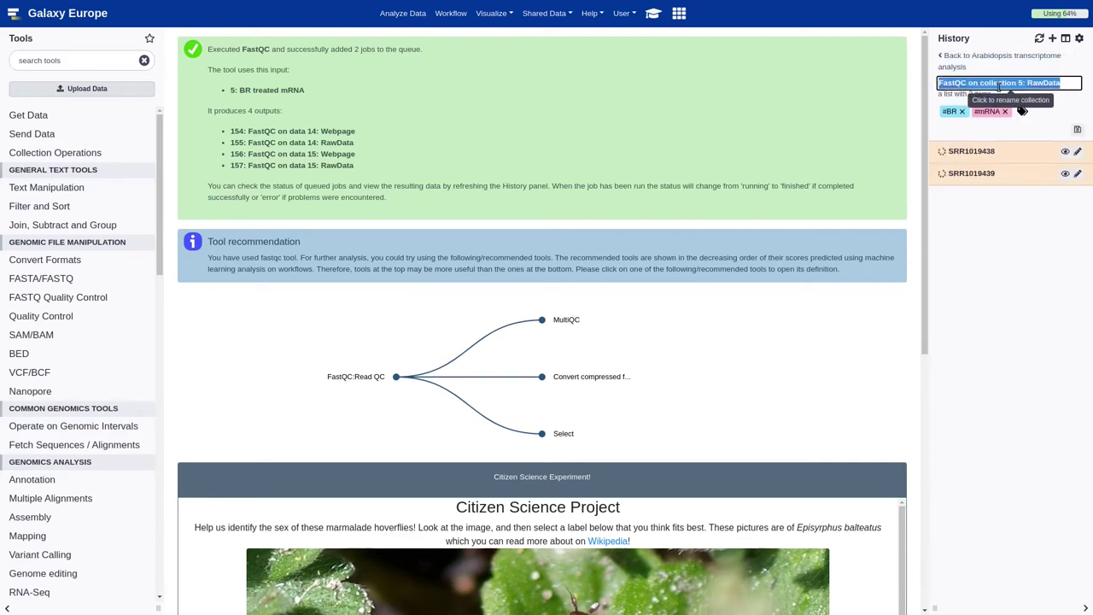
{"action": "key", "text": "ctrl+v"}
{"action": "key", "text": "Home"}
{"action": "type", "text": "FastQC"}
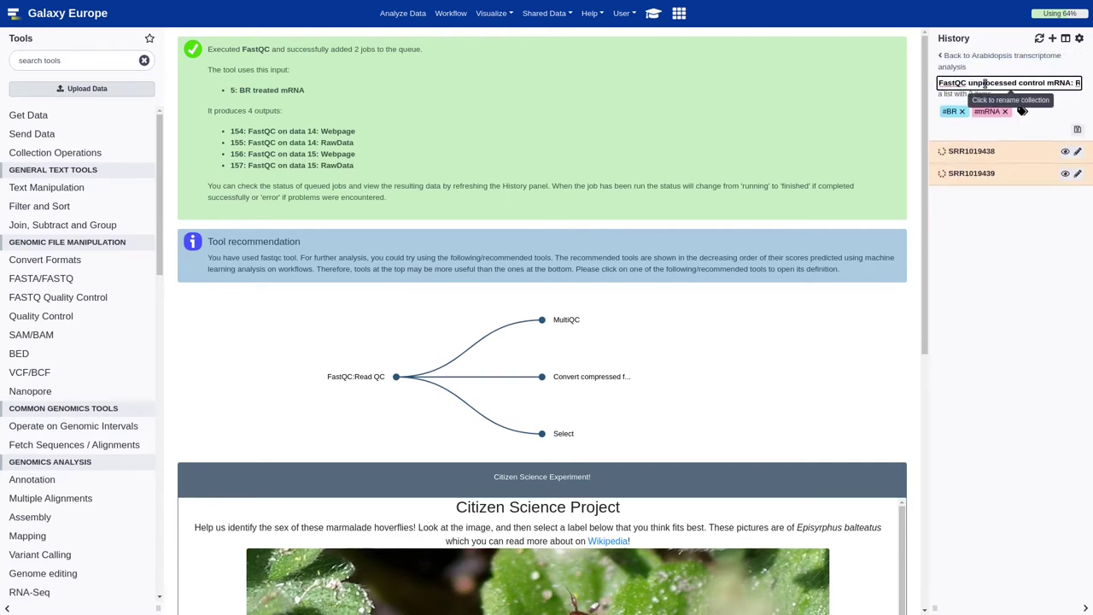
{"action": "double_click", "coordinate": [1027, 83]}
{"action": "type", "text": "BR treated"}
{"action": "key", "text": "Return"}
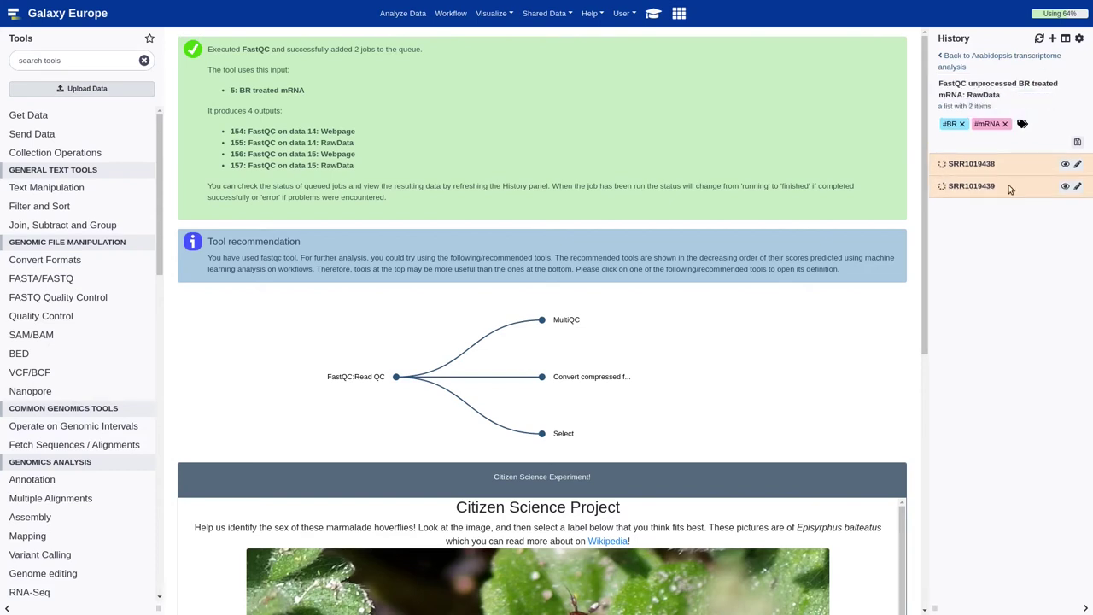
{"action": "left_click", "coordinate": [983, 57]}
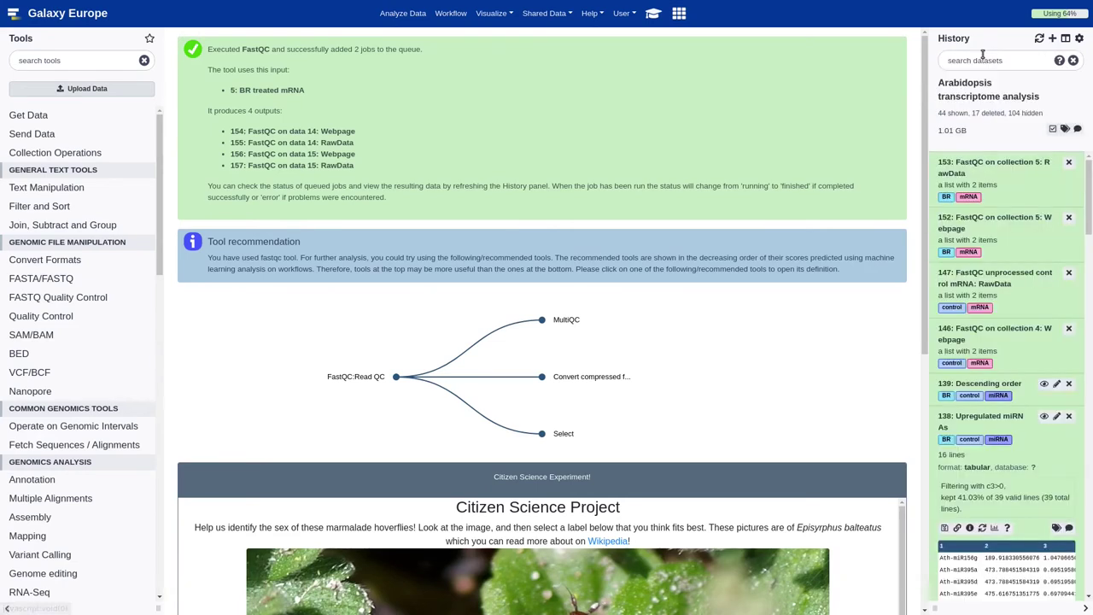
Step: Rename the "FastQC on collection 5: Webpage" collection as FastQC unprocessed BR treated mRNA: webpage and refresh the history
{"action": "left_click", "coordinate": [1023, 239]}
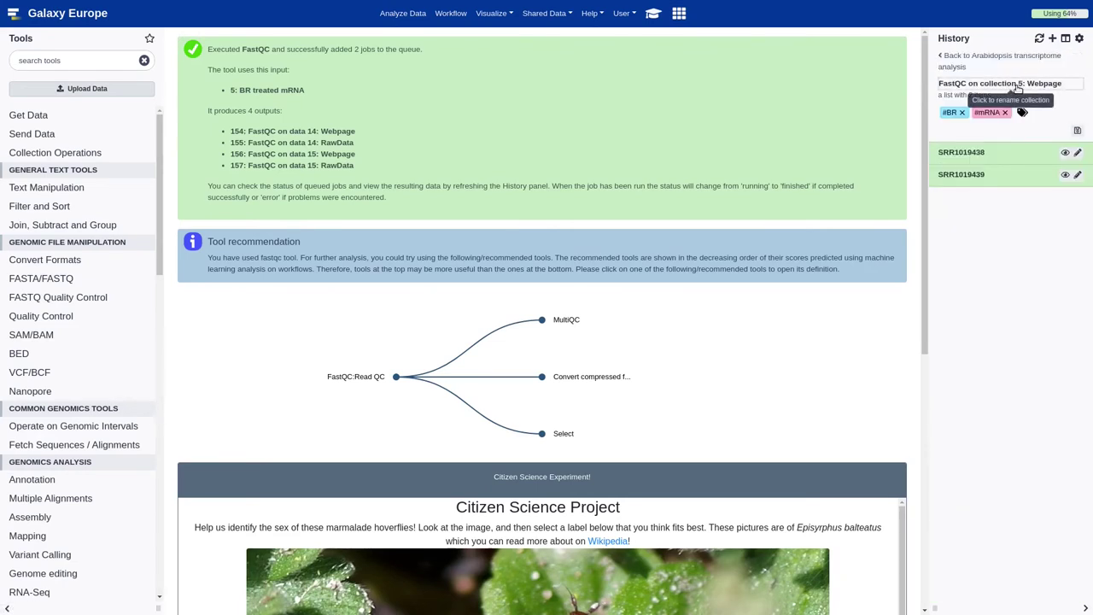
{"action": "left_click", "coordinate": [1018, 84]}
{"action": "key", "text": "ctrl+v"}
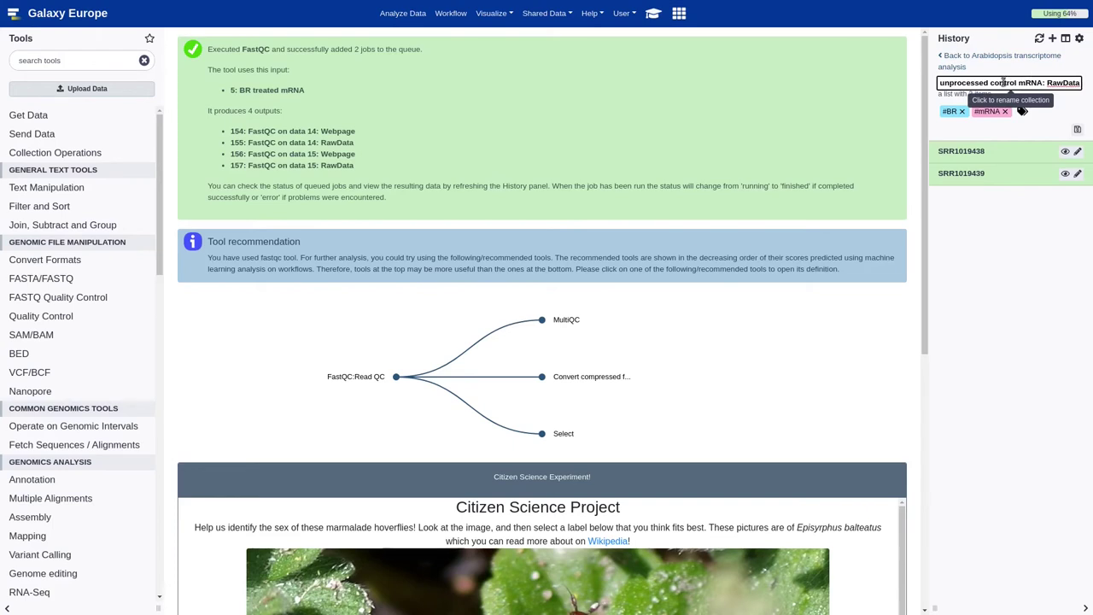
{"action": "double_click", "coordinate": [1003, 82]}
{"action": "key", "text": "BackSpace"}
{"action": "type", "text": "treated"}
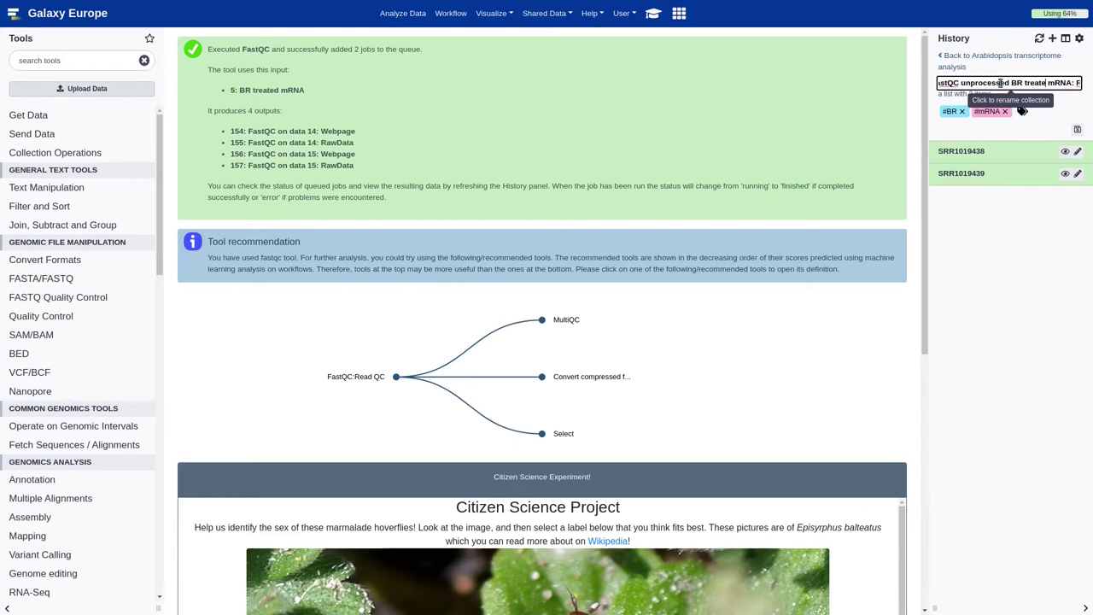
{"action": "key", "text": "Return"}
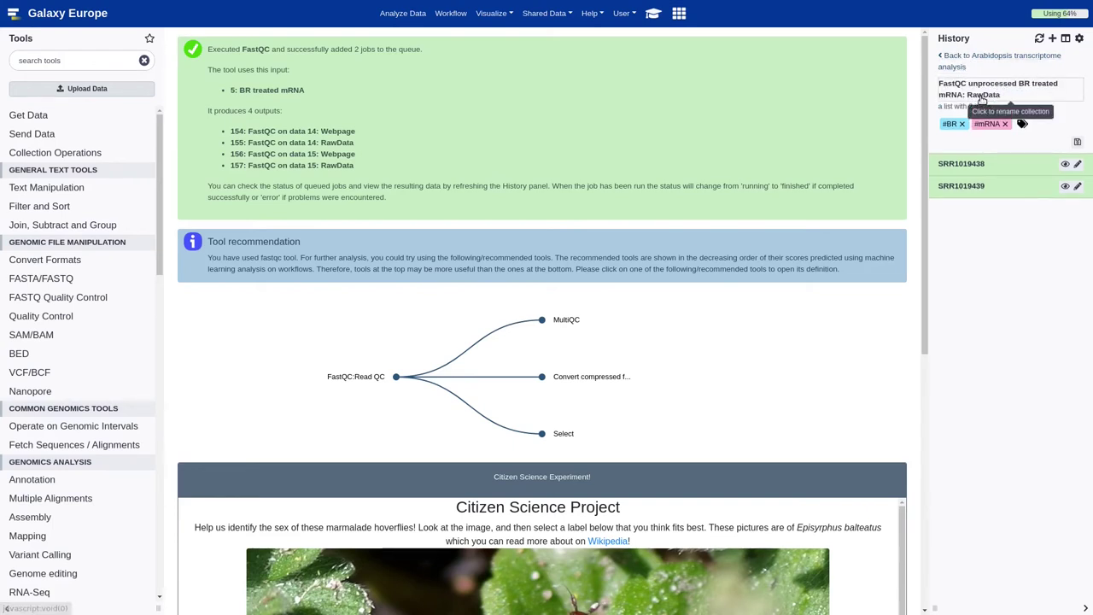
{"action": "left_click", "coordinate": [1061, 84]}
{"action": "left_click", "coordinate": [1048, 82]}
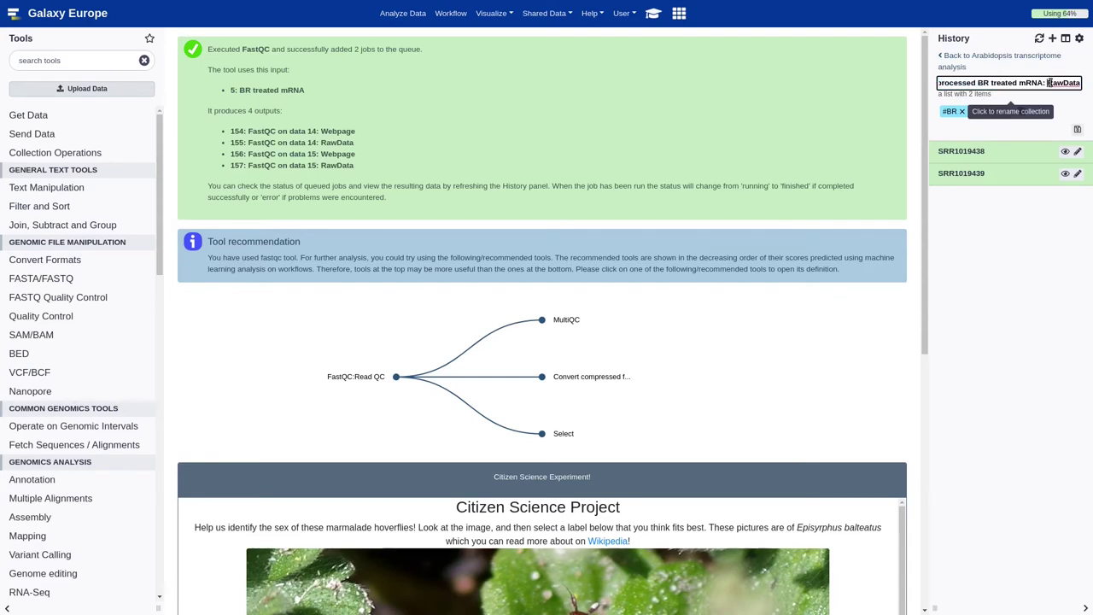
{"action": "key", "text": "shift+Right"}
{"action": "key", "text": "shift+Right"}
{"action": "key", "text": "shift+Right"}
{"action": "key", "text": "shift+Right"}
{"action": "key", "text": "shift+Right"}
{"action": "type", "text": "webpage"}
{"action": "key", "text": "Return"}
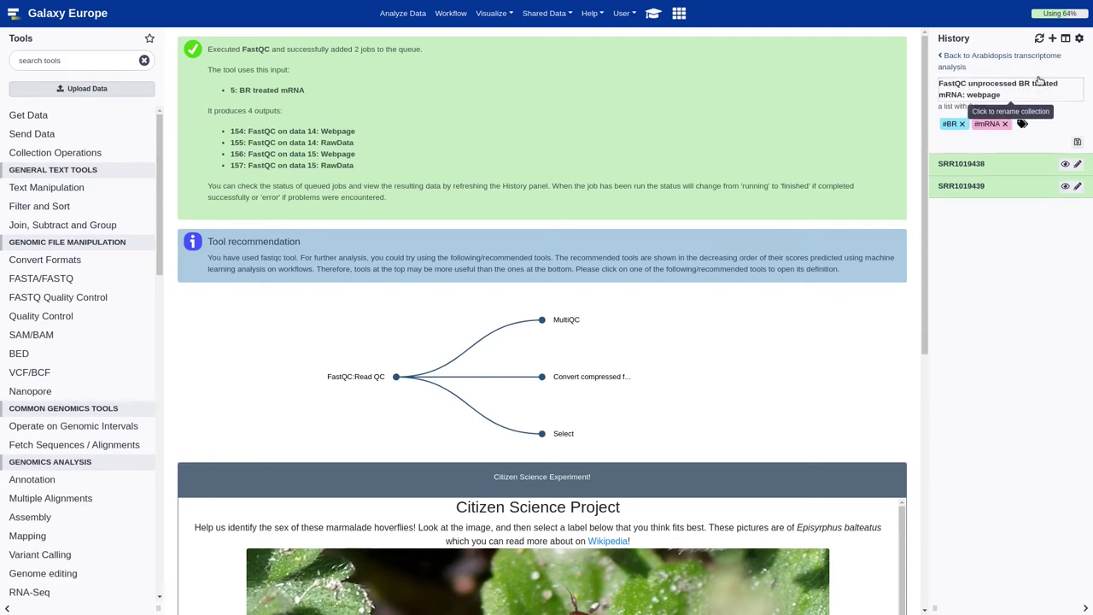
{"action": "left_click", "coordinate": [1012, 58]}
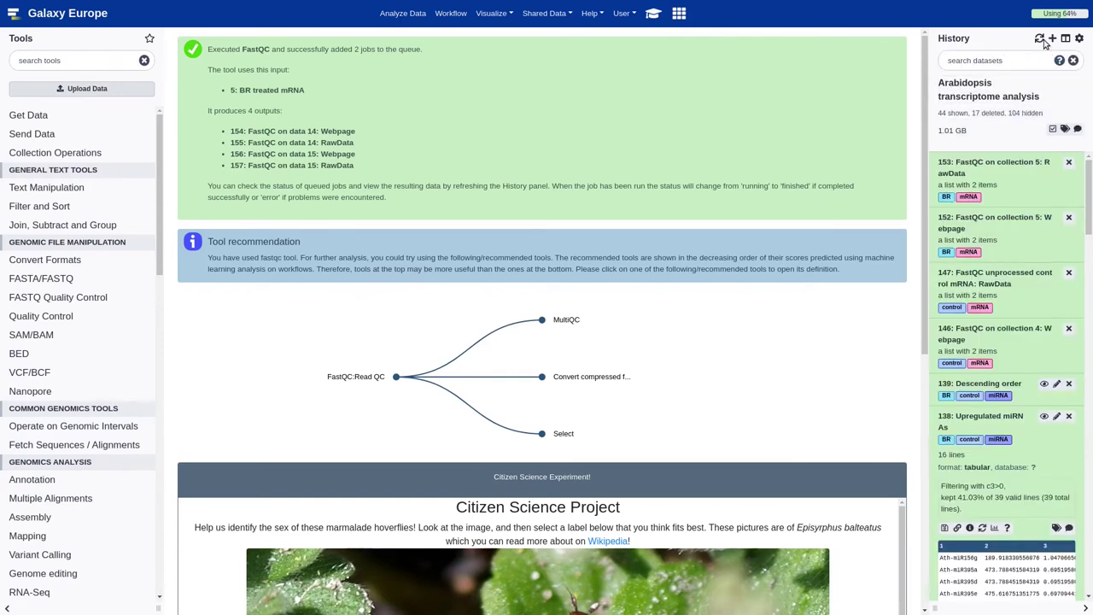
{"action": "left_click", "coordinate": [1039, 41]}
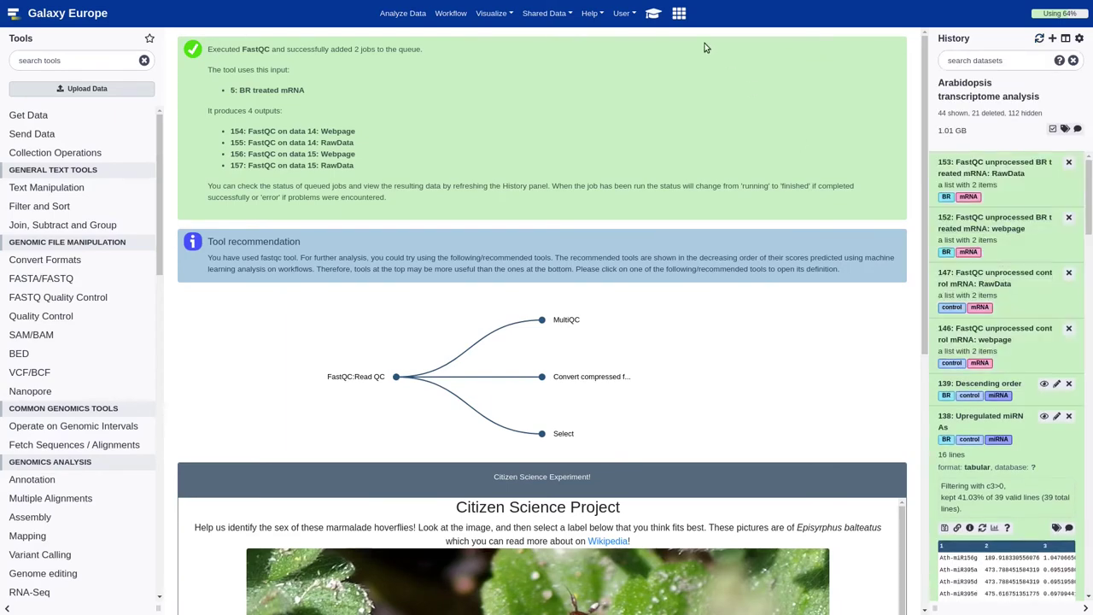
Step: Run the tutorial's Merge Collections tool on the FastQC unprocessed BR treated mRNA: RawData and FastQC unprocessed control mRNA: RawData collections
{"action": "left_click", "coordinate": [655, 17]}
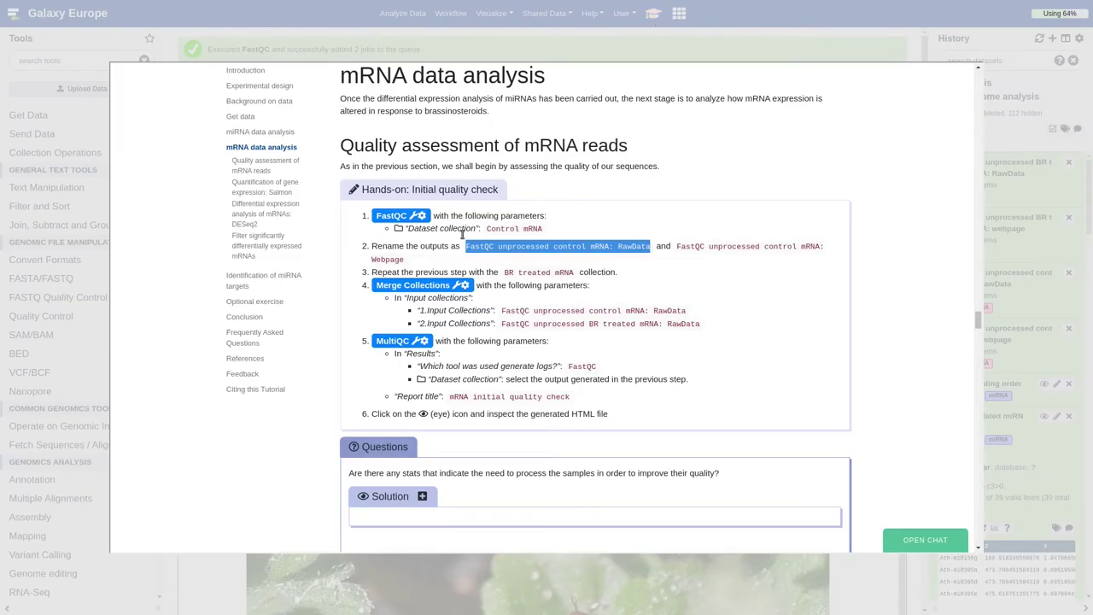
{"action": "left_click", "coordinate": [429, 287]}
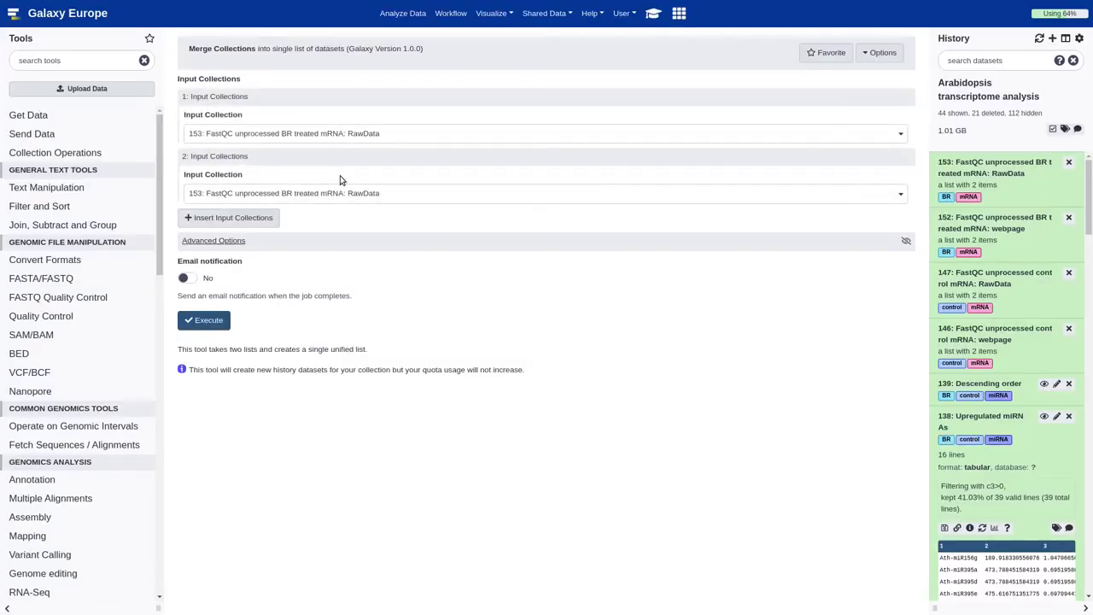
{"action": "left_click", "coordinate": [313, 195]}
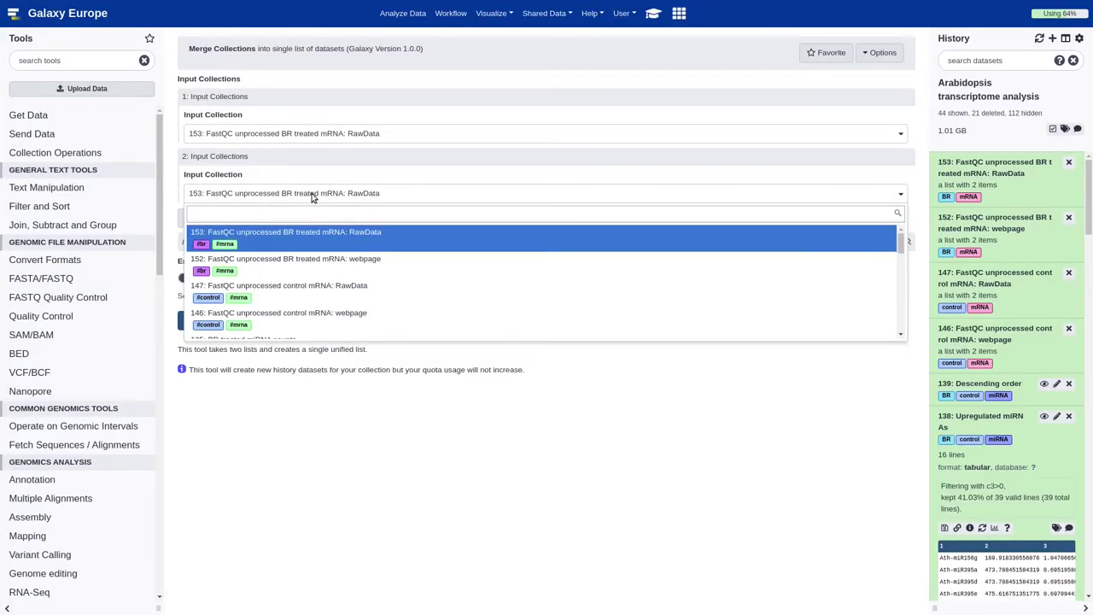
{"action": "left_click", "coordinate": [348, 295]}
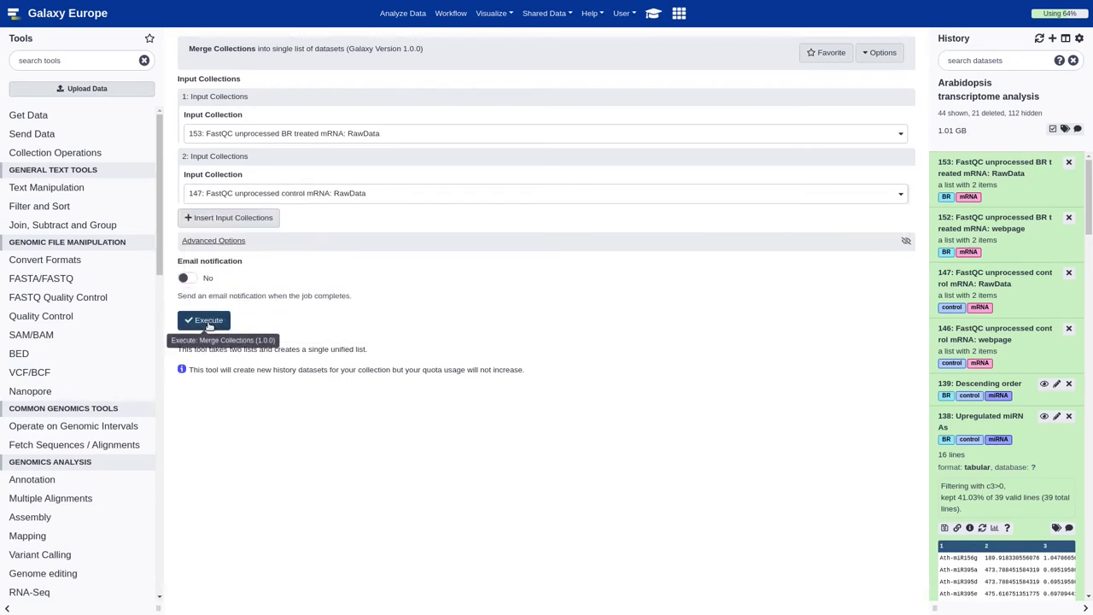
{"action": "left_click", "coordinate": [206, 323]}
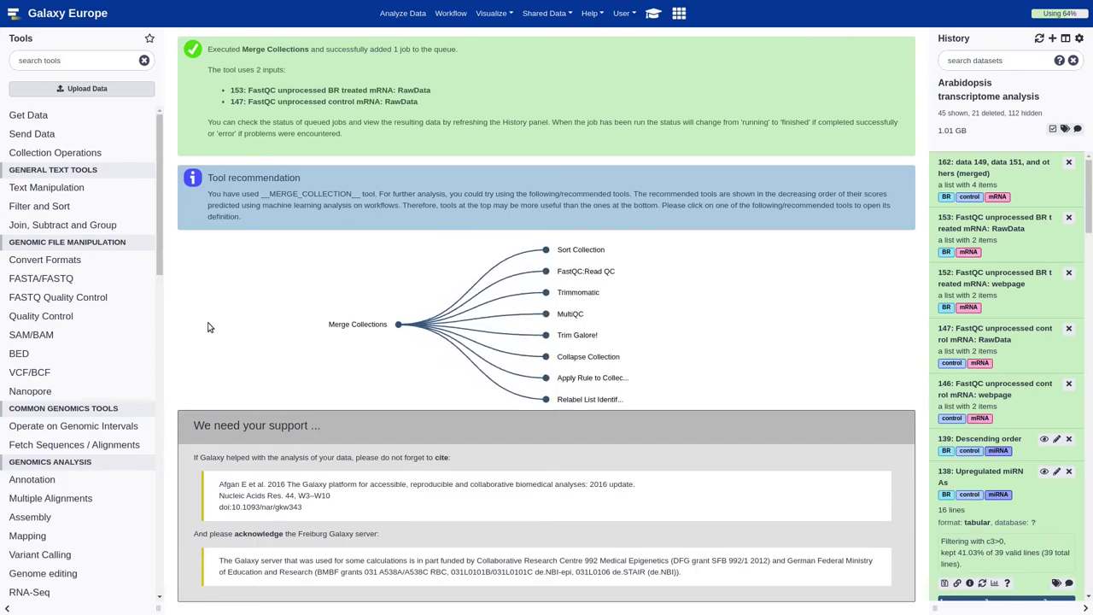
Step: Run the tutorial's MultiQC tool on the merged collection's FastQC raw data with the report title mRNA QC report
{"action": "left_click", "coordinate": [653, 13]}
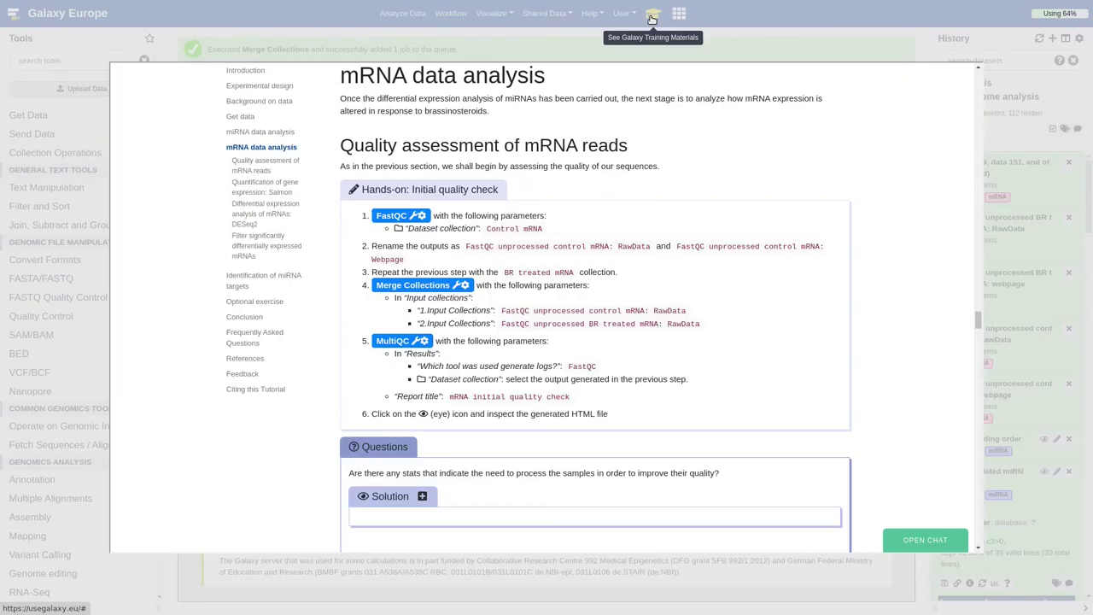
{"action": "left_click", "coordinate": [406, 345]}
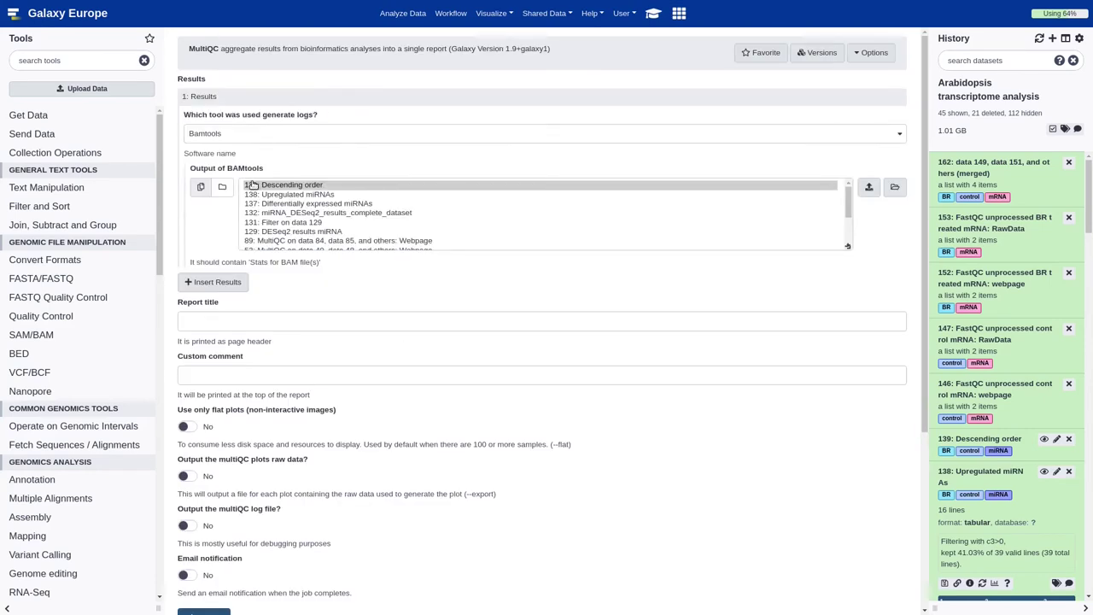
{"action": "left_click", "coordinate": [281, 135]}
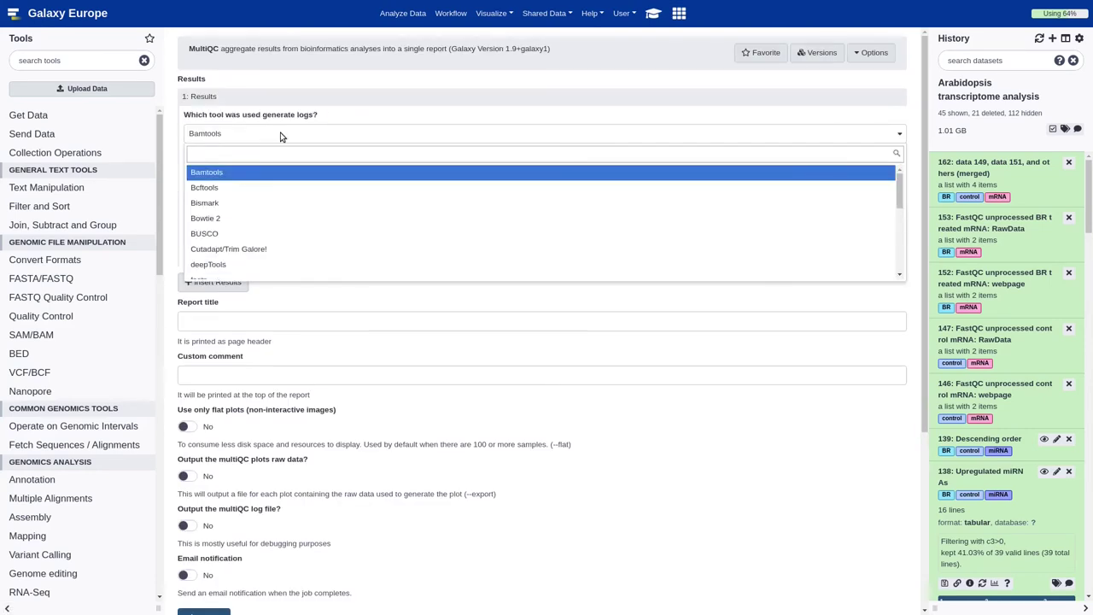
{"action": "type", "text": "fastq"}
{"action": "left_click", "coordinate": [219, 173]}
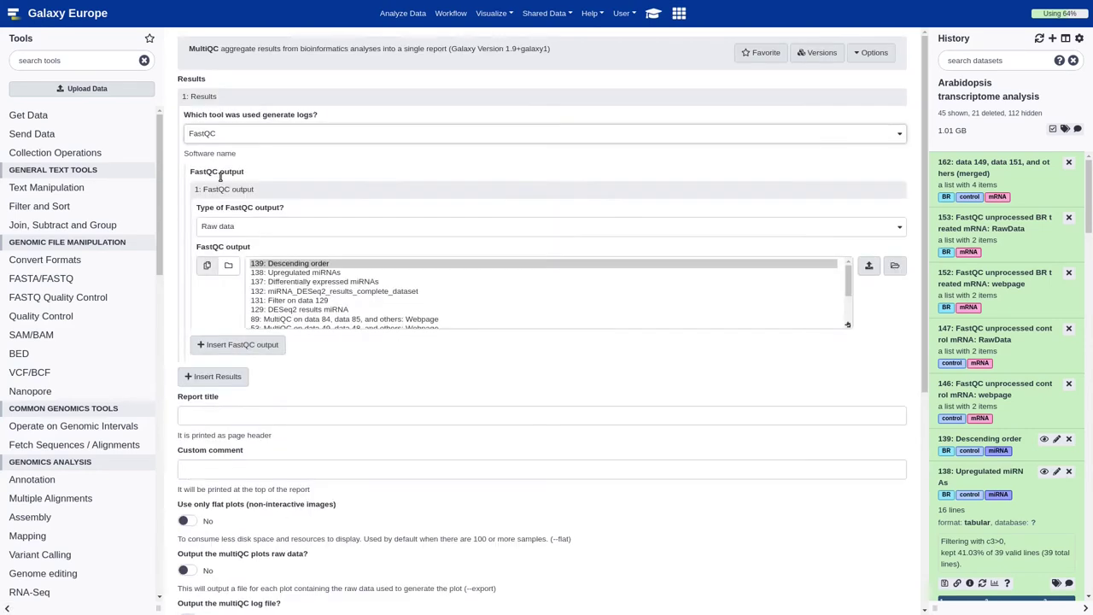
{"action": "left_click", "coordinate": [228, 264]}
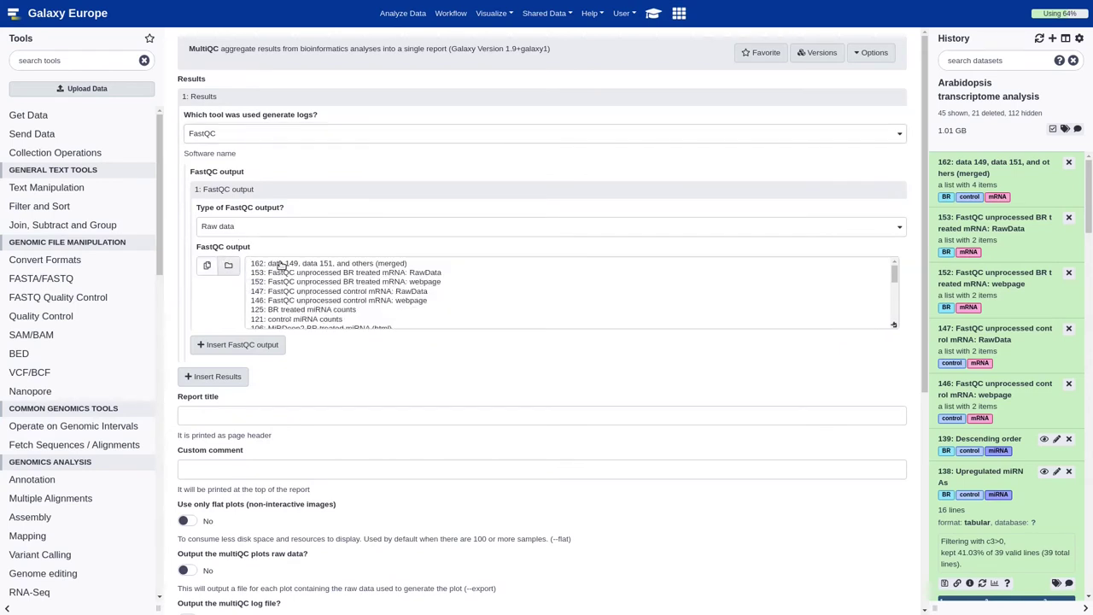
{"action": "left_click", "coordinate": [280, 264]}
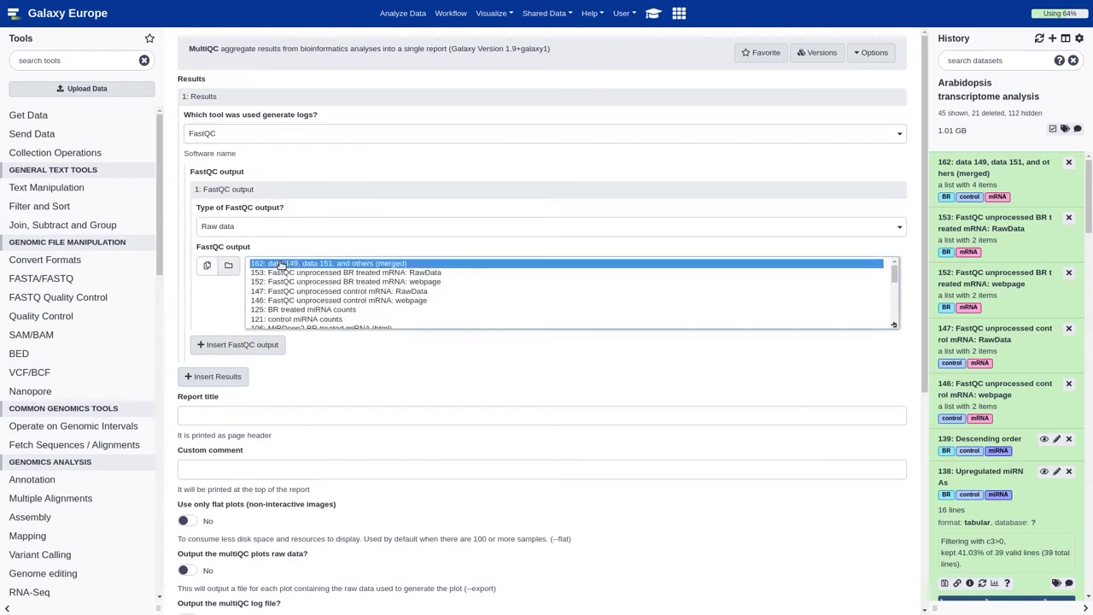
{"action": "left_click", "coordinate": [278, 418]}
{"action": "type", "text": "mRNA QC report"}
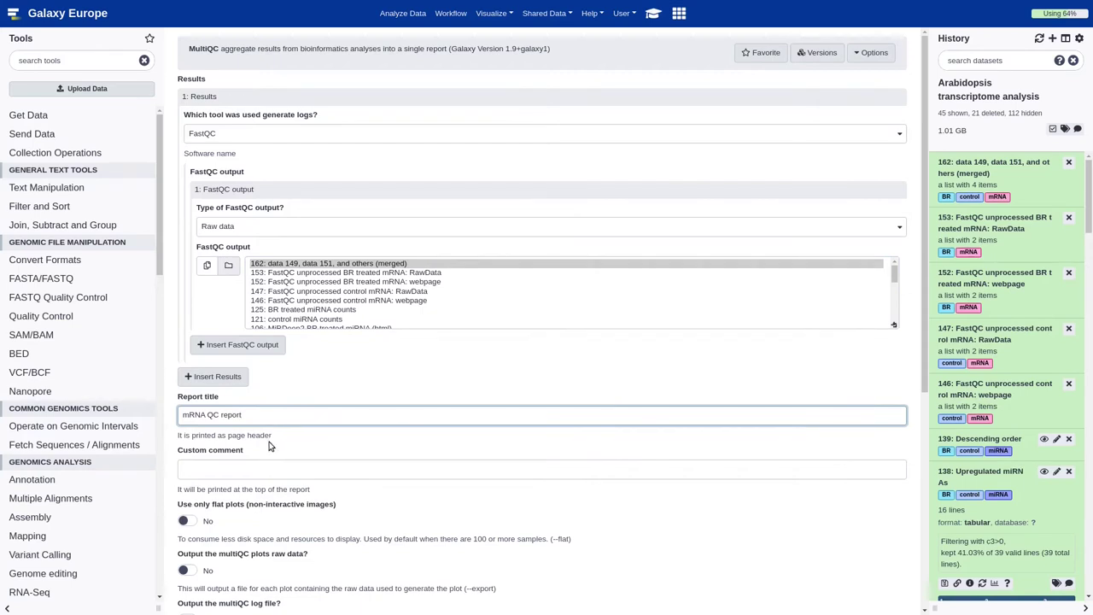
{"action": "scroll", "coordinate": [269, 445], "scroll_direction": "down", "scroll_amount": 3}
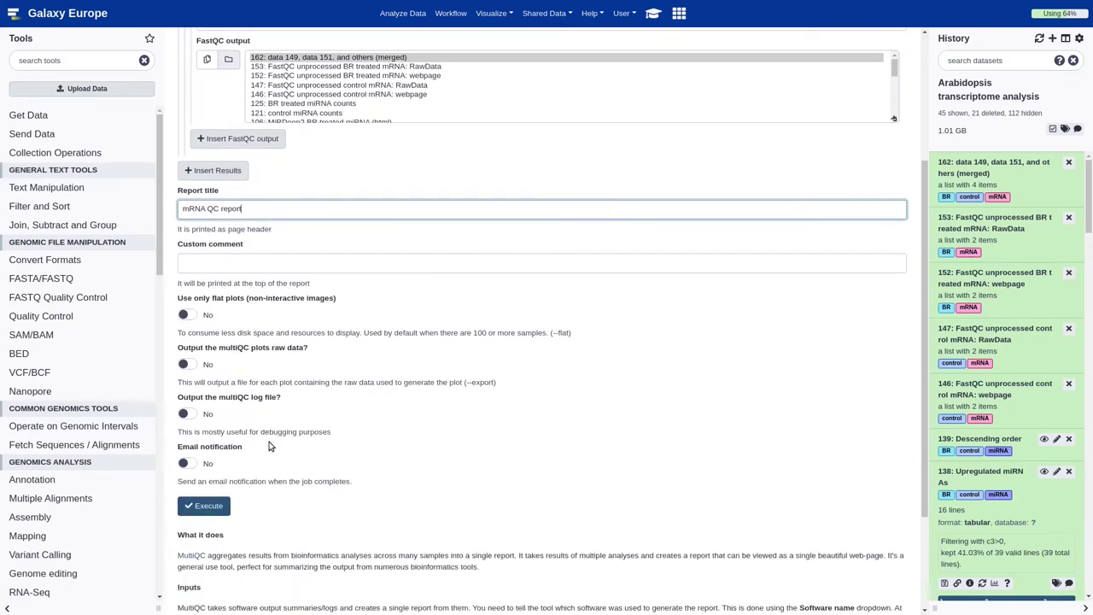
{"action": "left_click", "coordinate": [213, 504]}
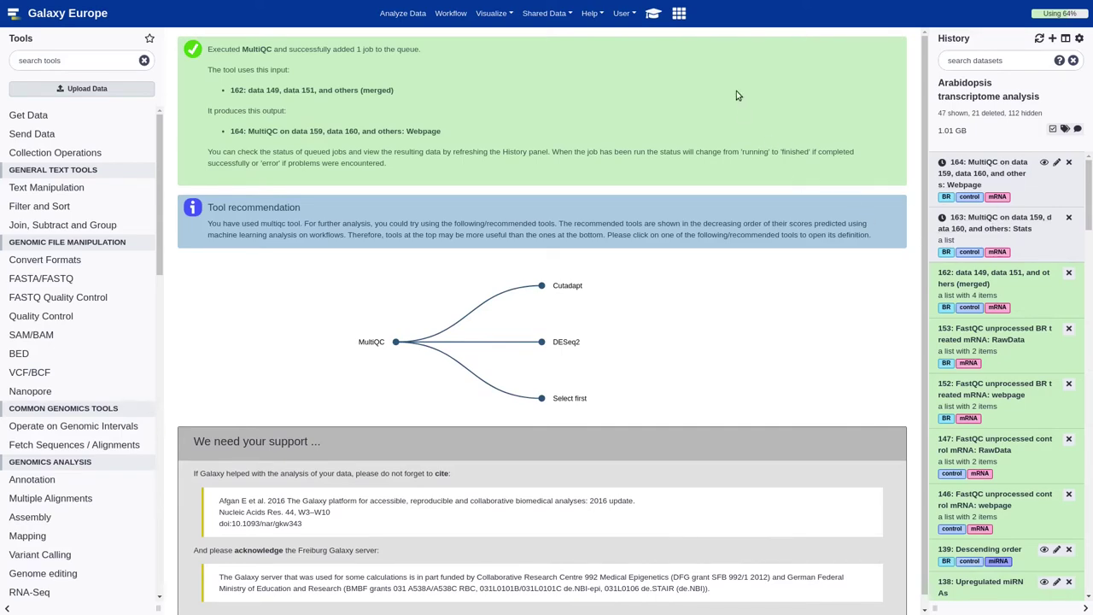
Step: Read the tutorial's question on mRNA sample quality and open the MultiQC webpage report for the merged data
{"action": "left_click", "coordinate": [649, 17]}
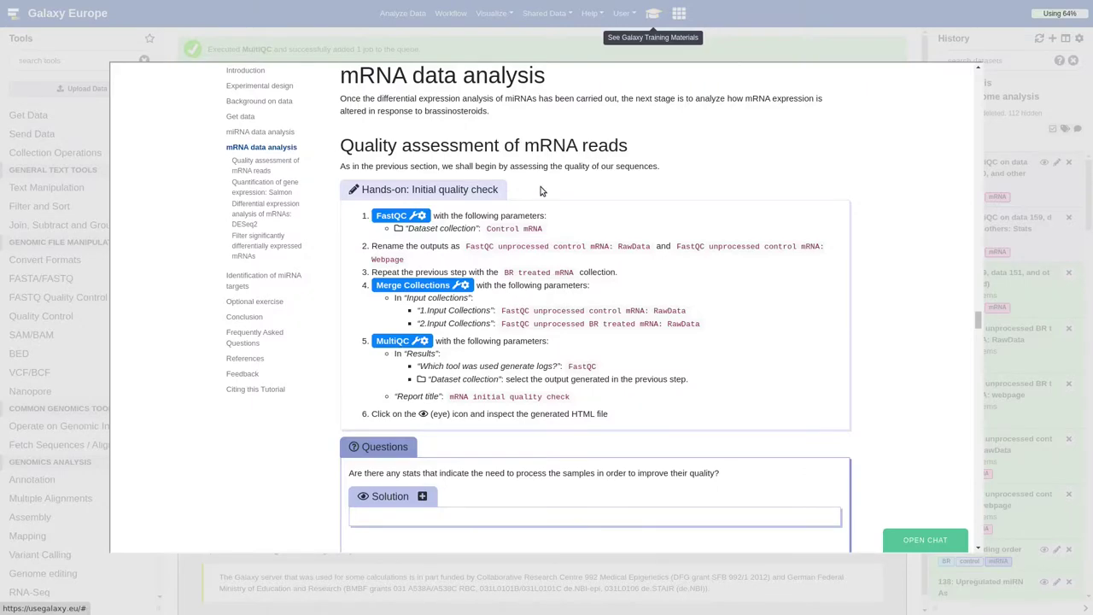
{"action": "scroll", "coordinate": [539, 193], "scroll_direction": "down", "scroll_amount": 2}
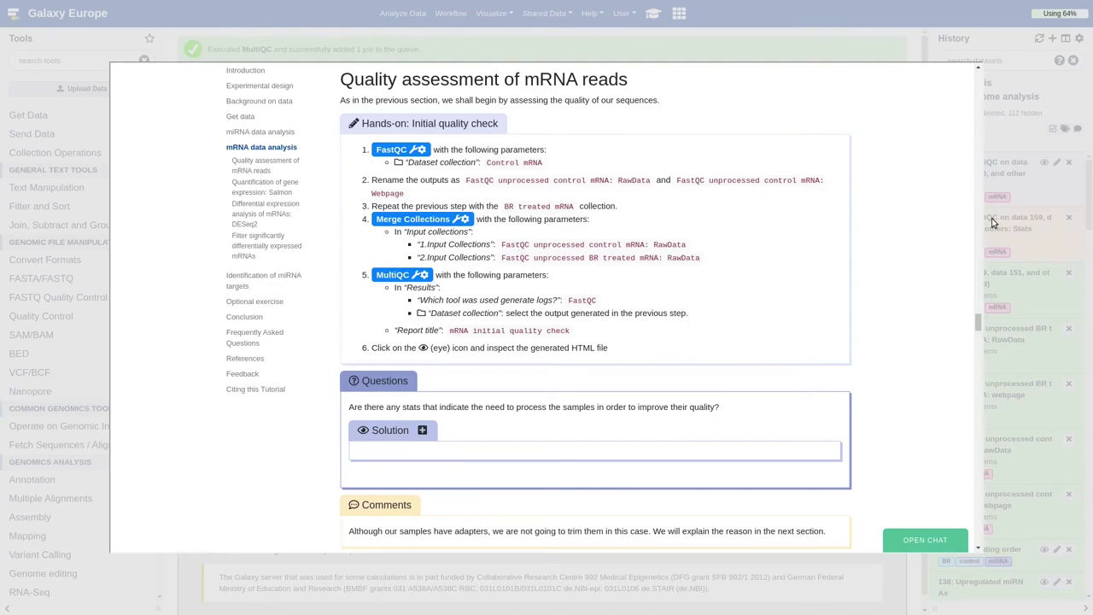
{"action": "left_click", "coordinate": [1018, 224]}
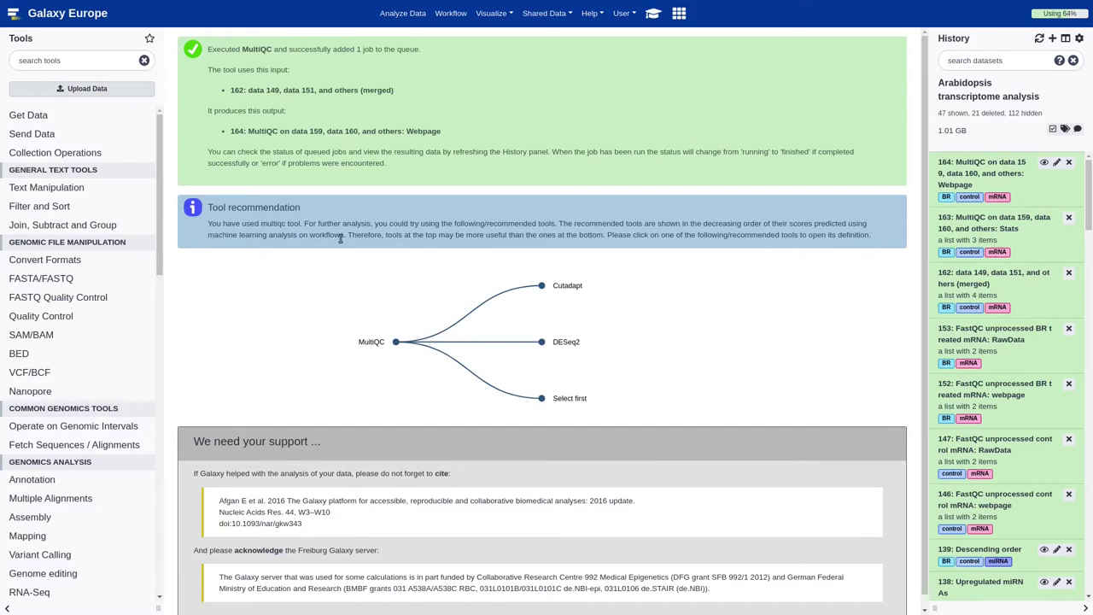
{"action": "left_click", "coordinate": [1043, 162]}
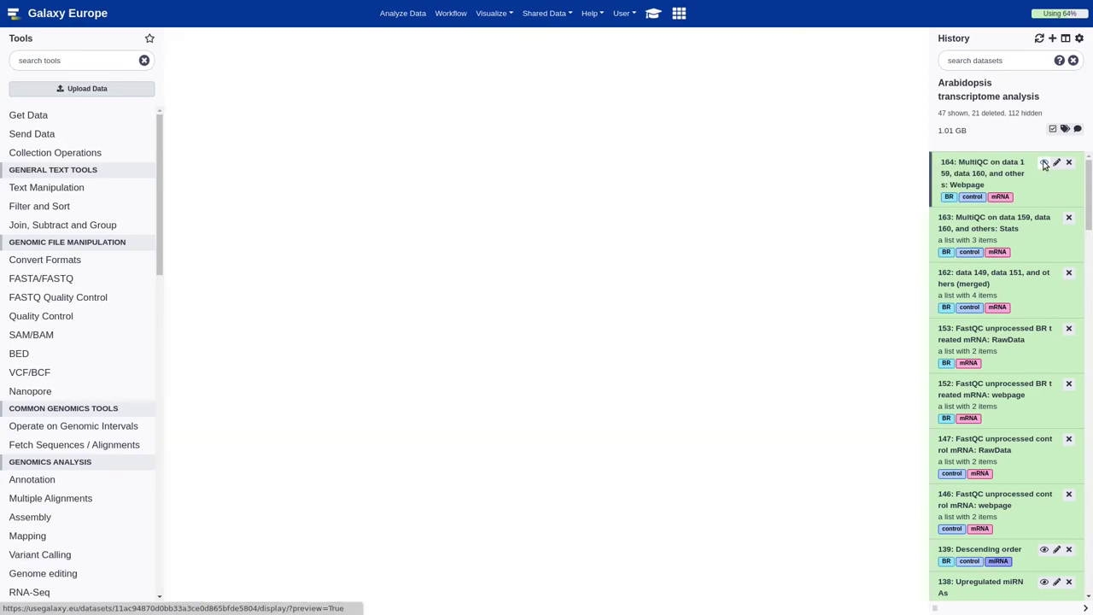
Step: Examine the mRNA QC report's general statistics, sequence counts as percentages, quality scores, GC content, duplication levels, overrepresented sequences and adapter content
{"action": "scroll", "coordinate": [552, 309], "scroll_direction": "down", "scroll_amount": 2}
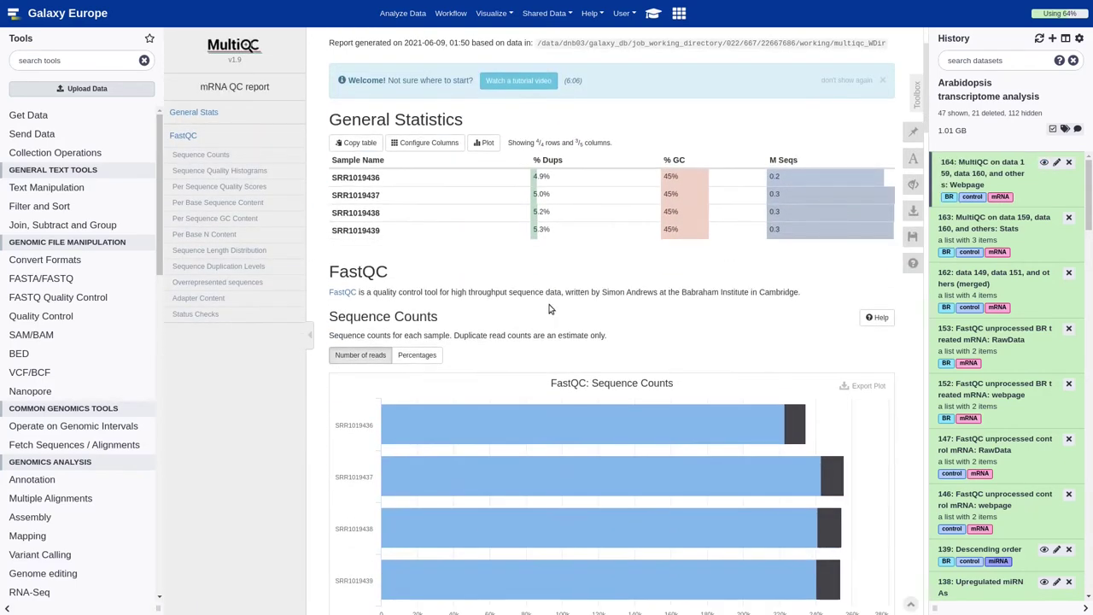
{"action": "left_click", "coordinate": [411, 360]}
{"action": "scroll", "coordinate": [410, 360], "scroll_direction": "down", "scroll_amount": 3}
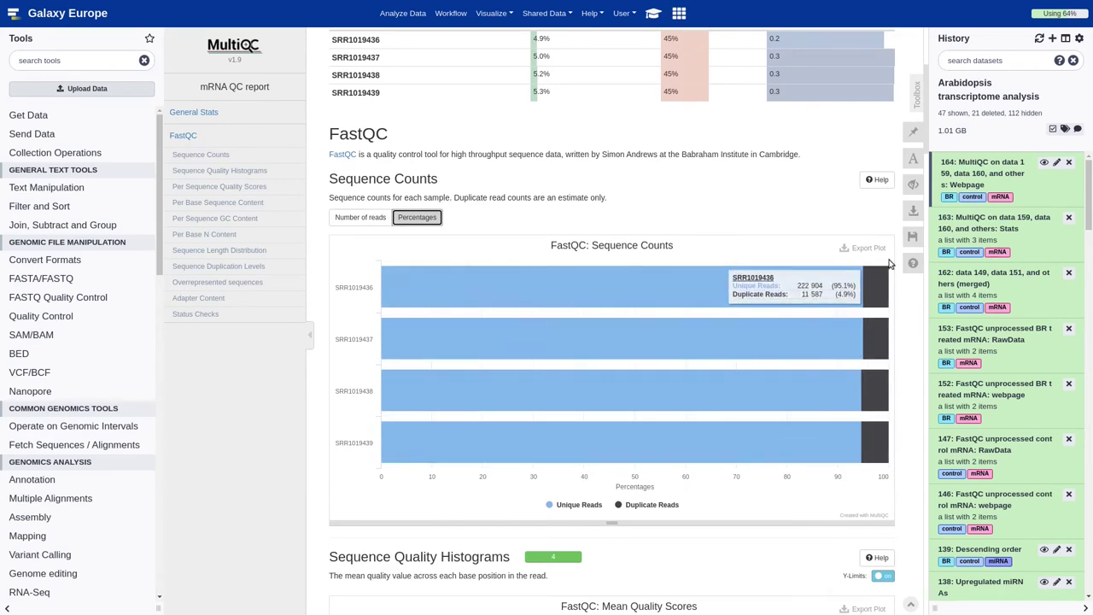
{"action": "scroll", "coordinate": [876, 440], "scroll_direction": "down", "scroll_amount": 8}
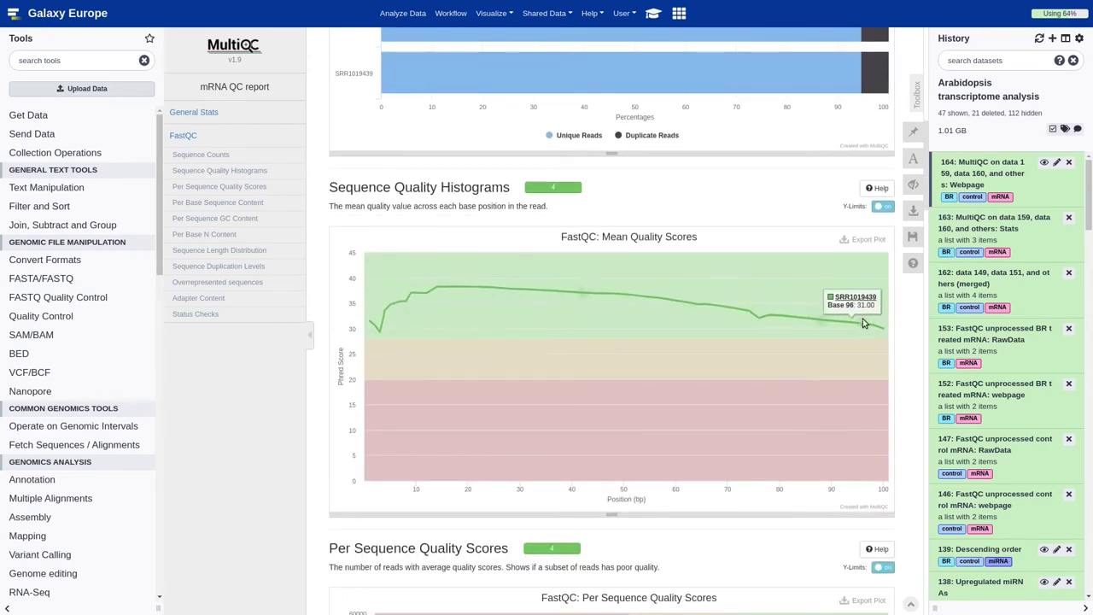
{"action": "scroll", "coordinate": [863, 323], "scroll_direction": "down", "scroll_amount": 10}
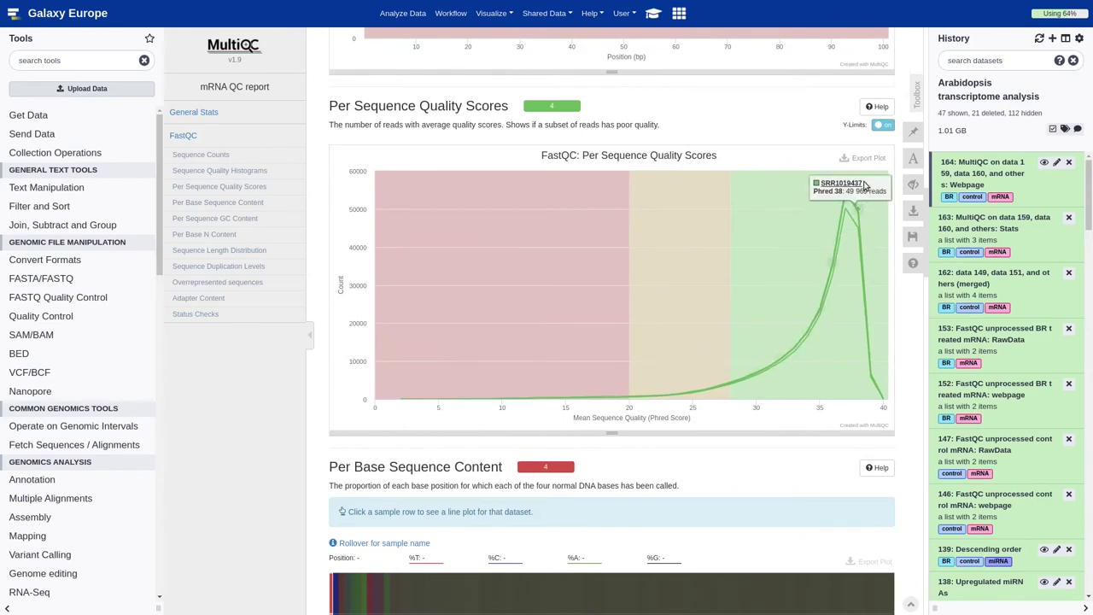
{"action": "scroll", "coordinate": [869, 402], "scroll_direction": "down", "scroll_amount": 5}
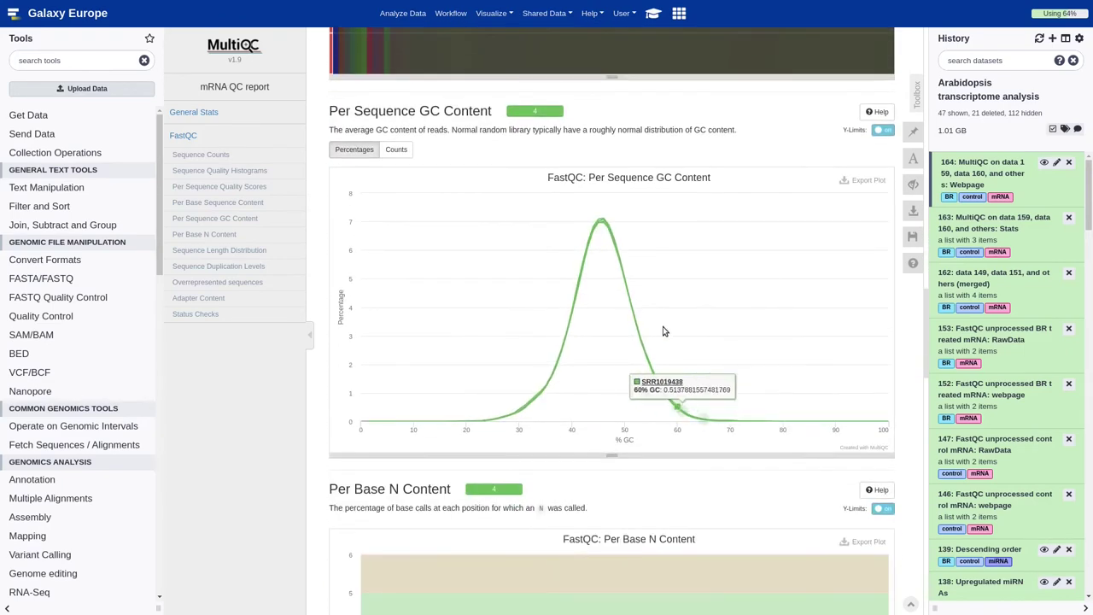
{"action": "scroll", "coordinate": [589, 401], "scroll_direction": "down", "scroll_amount": 9}
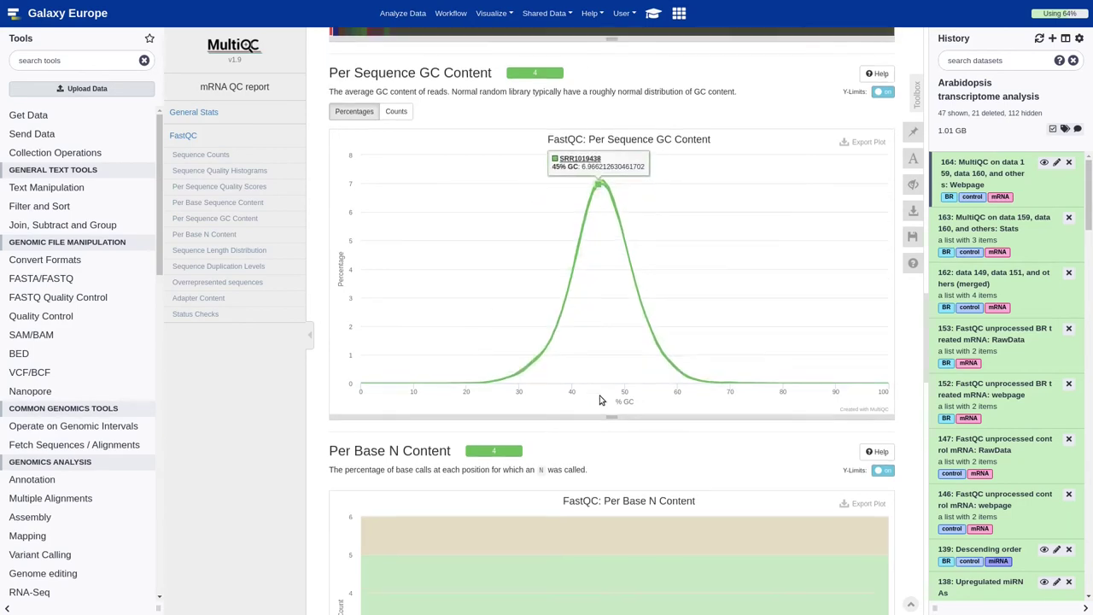
{"action": "scroll", "coordinate": [599, 400], "scroll_direction": "down", "scroll_amount": 1}
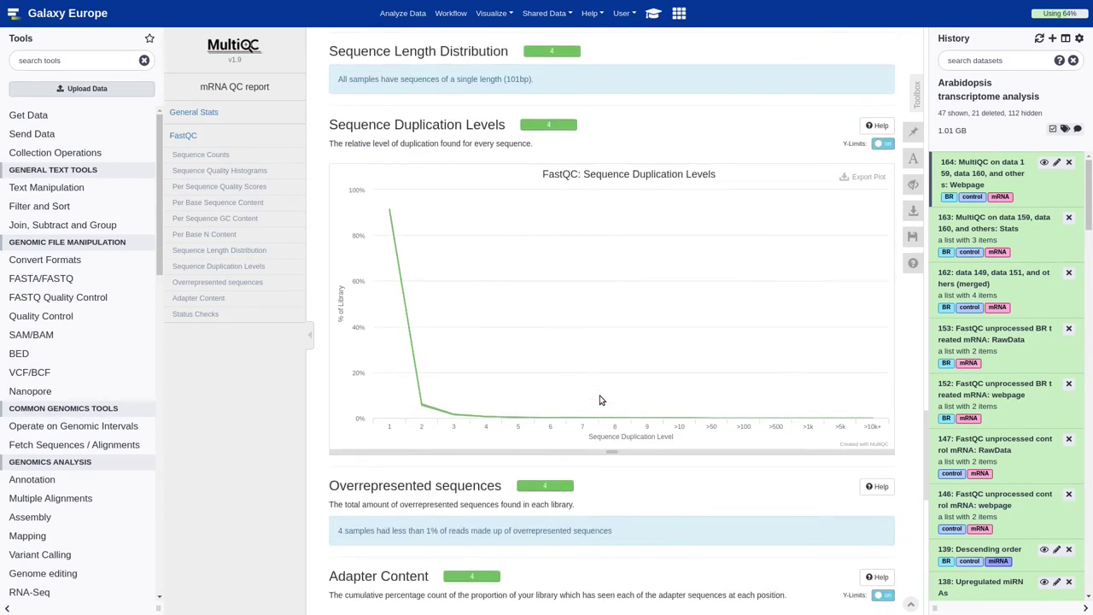
{"action": "scroll", "coordinate": [435, 435], "scroll_direction": "down", "scroll_amount": 1}
{"action": "scroll", "coordinate": [446, 422], "scroll_direction": "down", "scroll_amount": 2}
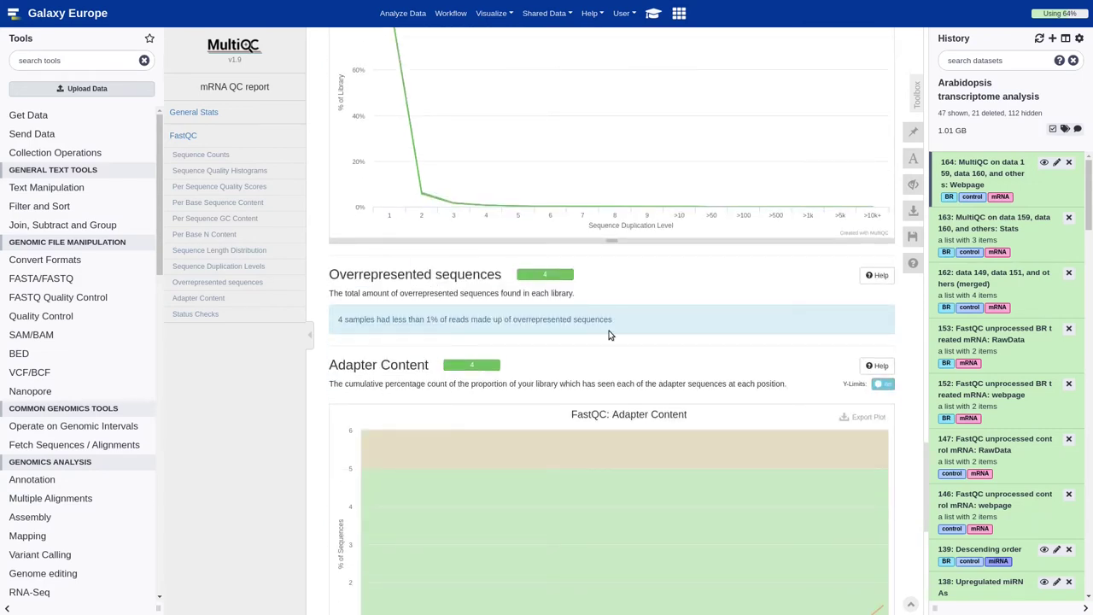
{"action": "scroll", "coordinate": [632, 322], "scroll_direction": "down", "scroll_amount": 3}
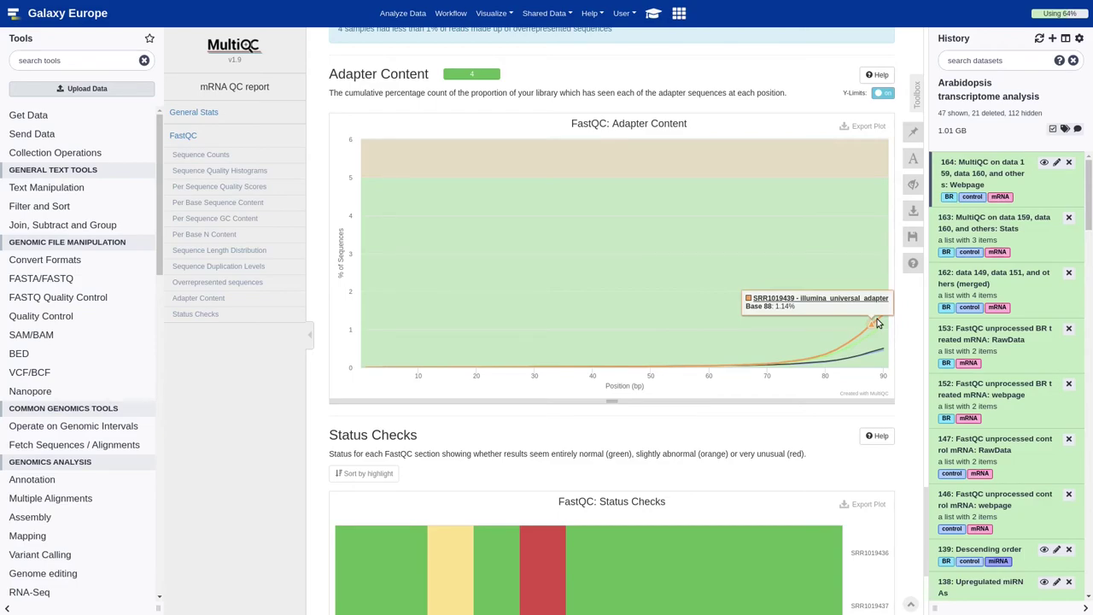
Step: Return to the tutorial, reveal the solution to the mRNA sample quality question and read the comment on adapter trimming
{"action": "left_click", "coordinate": [653, 15]}
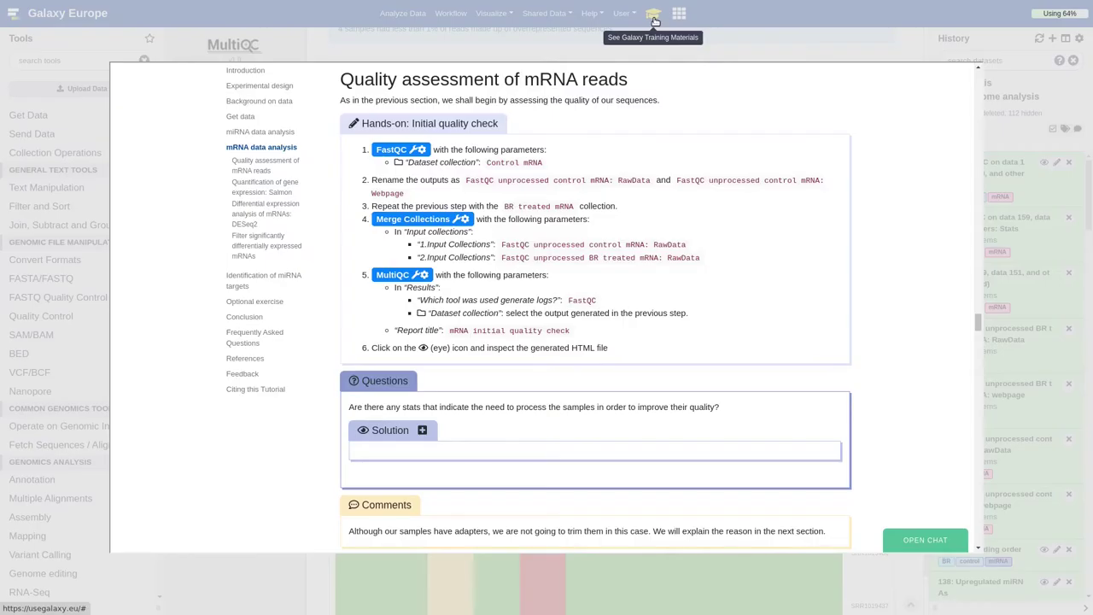
{"action": "scroll", "coordinate": [404, 292], "scroll_direction": "down", "scroll_amount": 3}
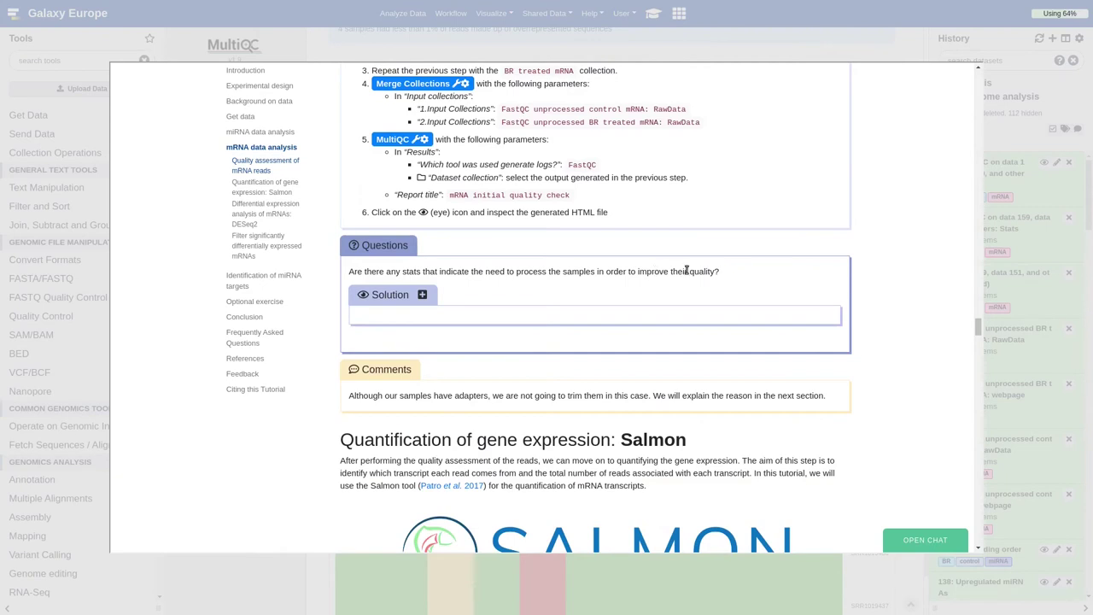
{"action": "left_click", "coordinate": [423, 296]}
{"action": "scroll", "coordinate": [398, 344], "scroll_direction": "down", "scroll_amount": 3}
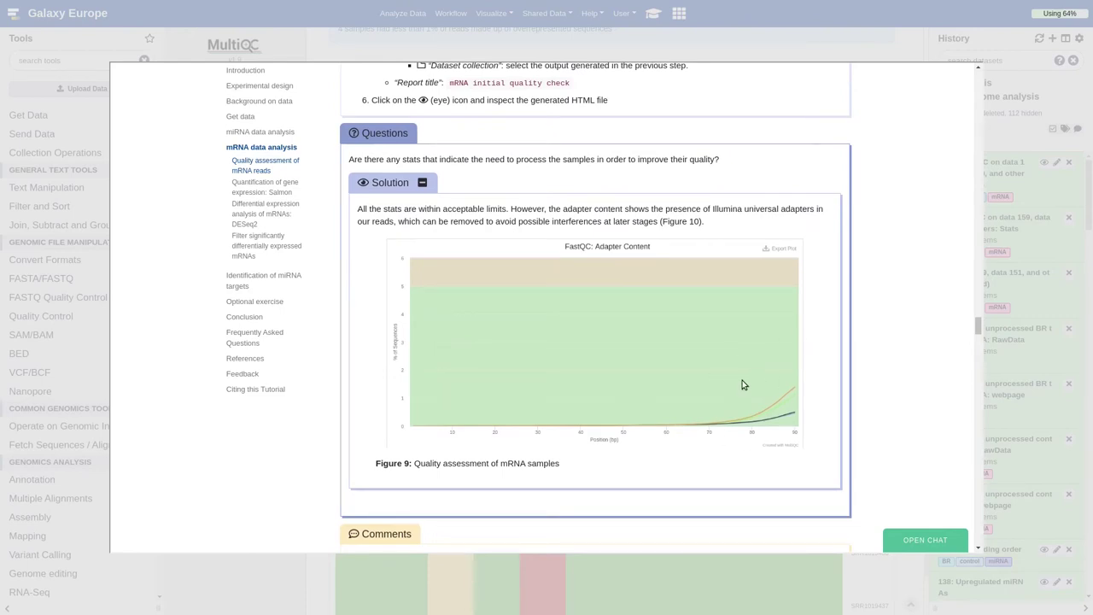
{"action": "scroll", "coordinate": [742, 384], "scroll_direction": "down", "scroll_amount": 5}
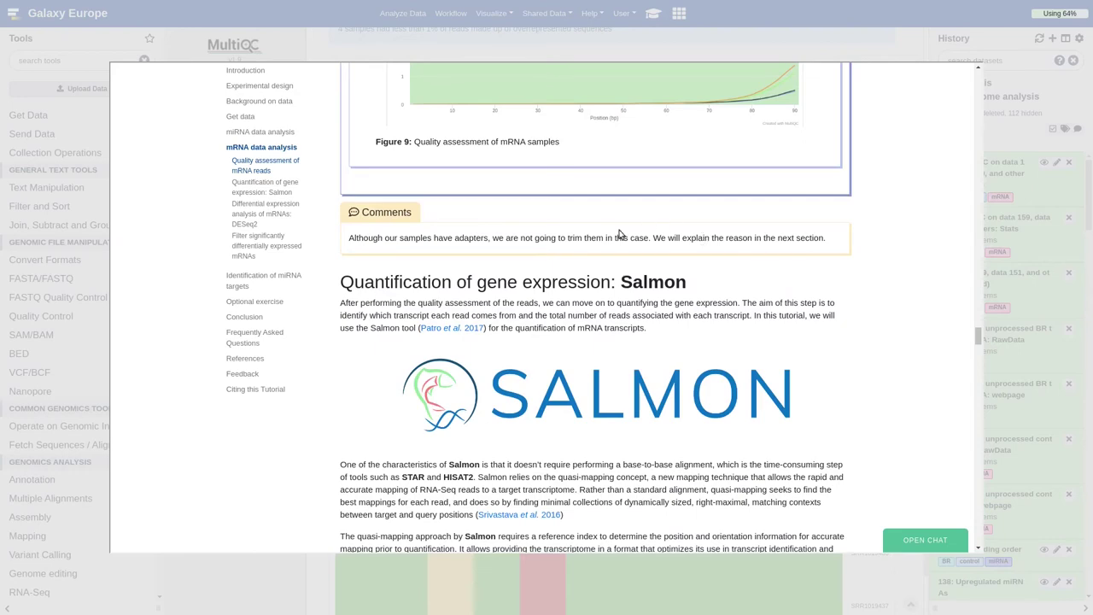
Step: Read the tutorial's section on gene expression quantification with Salmon, including the Quasi-mapping algorithm details and the hands-on parameters
{"action": "scroll", "coordinate": [575, 285], "scroll_direction": "down", "scroll_amount": 3}
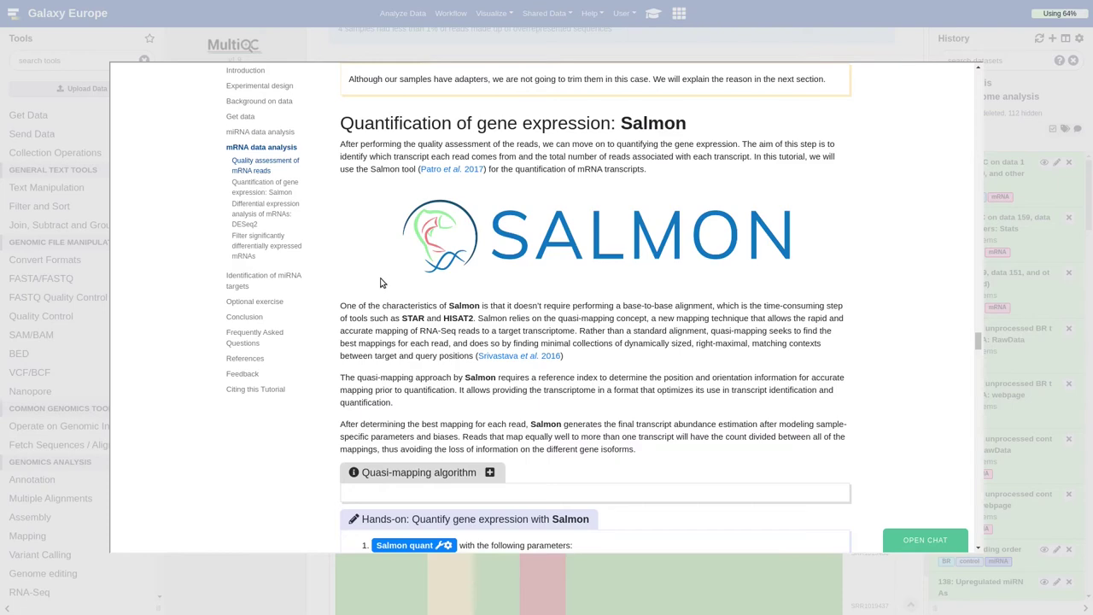
{"action": "scroll", "coordinate": [537, 289], "scroll_direction": "down", "scroll_amount": 1}
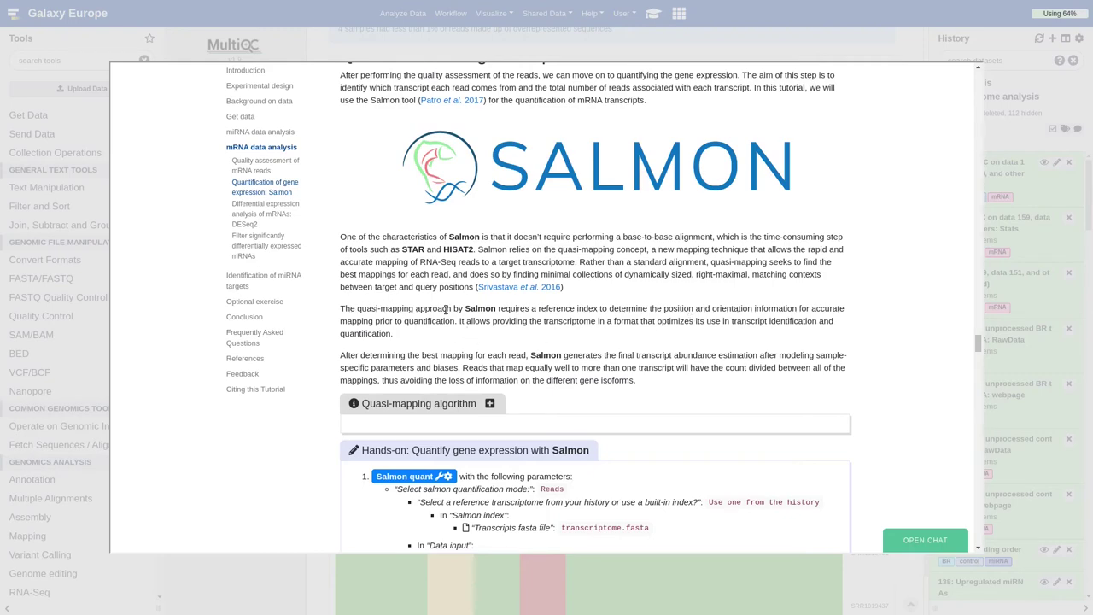
{"action": "scroll", "coordinate": [445, 310], "scroll_direction": "down", "scroll_amount": 2}
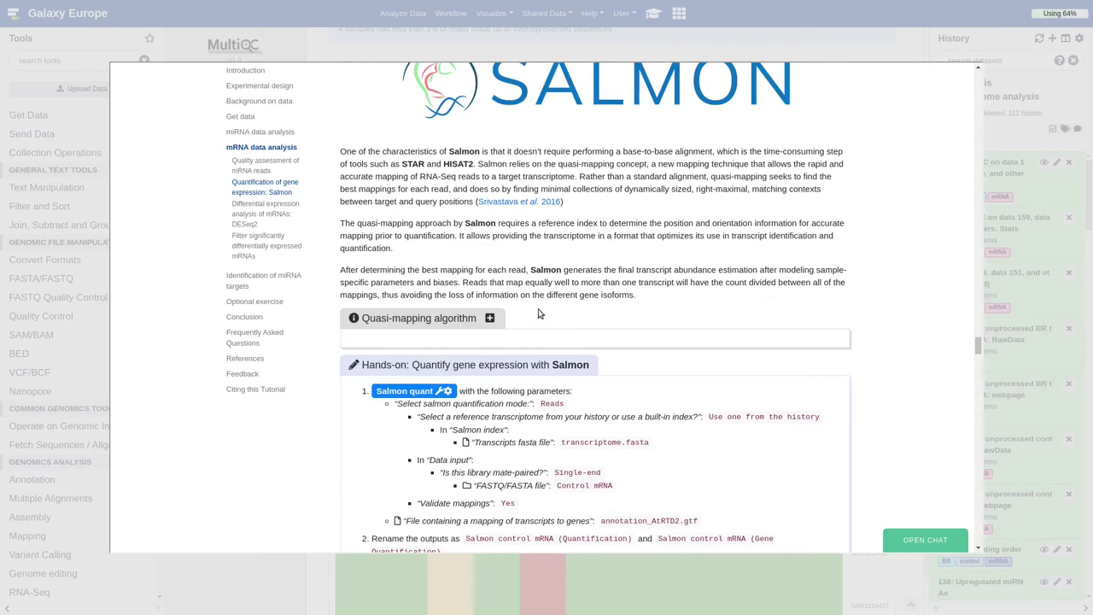
{"action": "scroll", "coordinate": [538, 314], "scroll_direction": "down", "scroll_amount": 2}
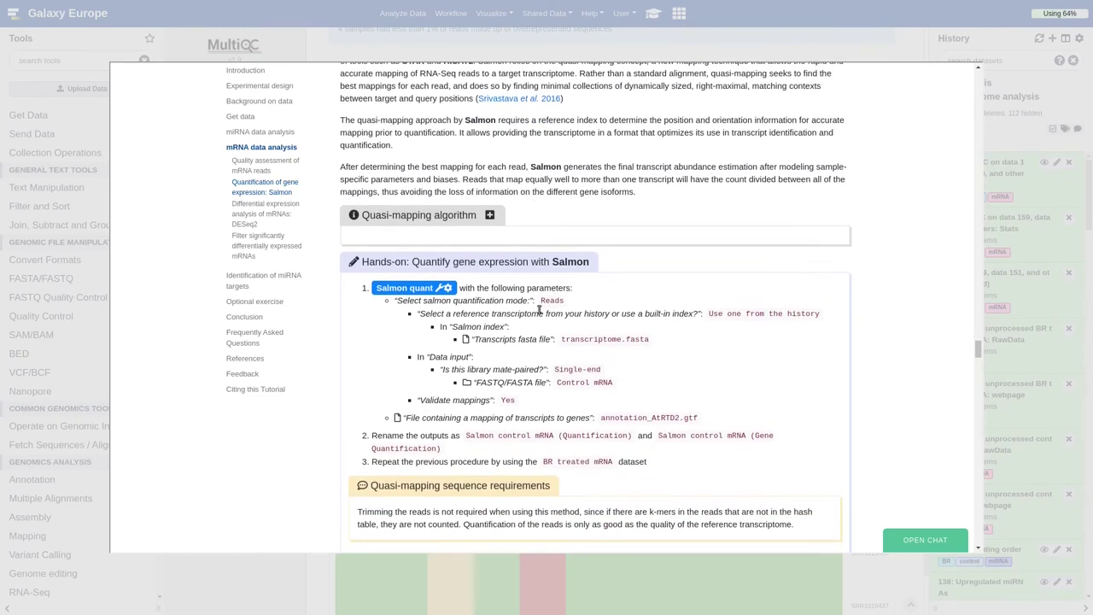
{"action": "left_click", "coordinate": [489, 214]}
{"action": "scroll", "coordinate": [480, 264], "scroll_direction": "down", "scroll_amount": 2}
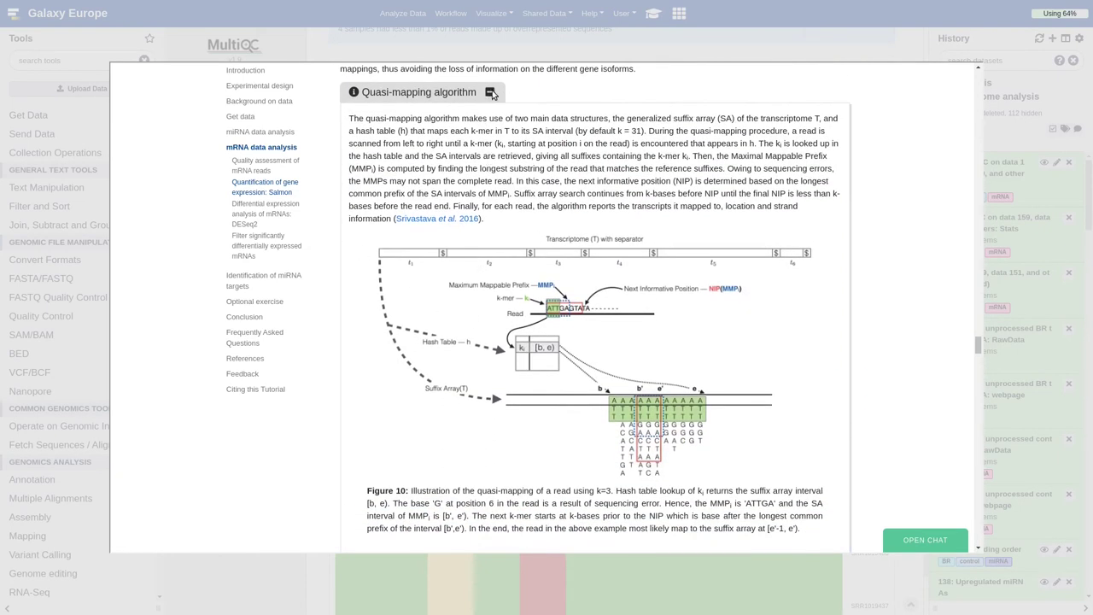
{"action": "left_click", "coordinate": [489, 92]}
{"action": "scroll", "coordinate": [491, 162], "scroll_direction": "up", "scroll_amount": 1}
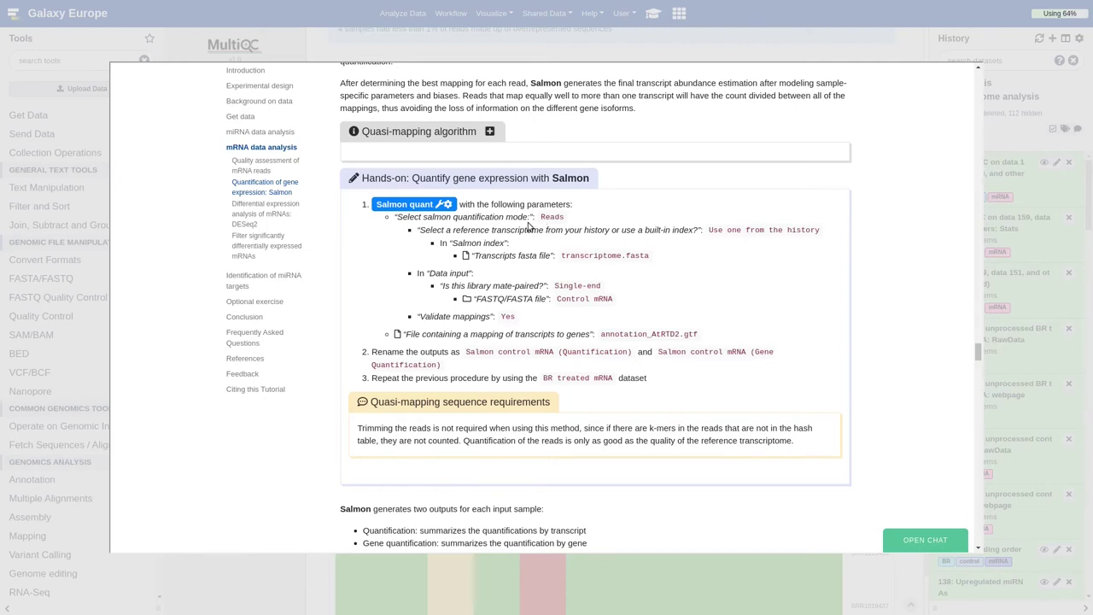
Step: Open the tutorial's Salmon quant tool and choose transcriptome.fasta as the transcripts fasta file
{"action": "left_click", "coordinate": [413, 204]}
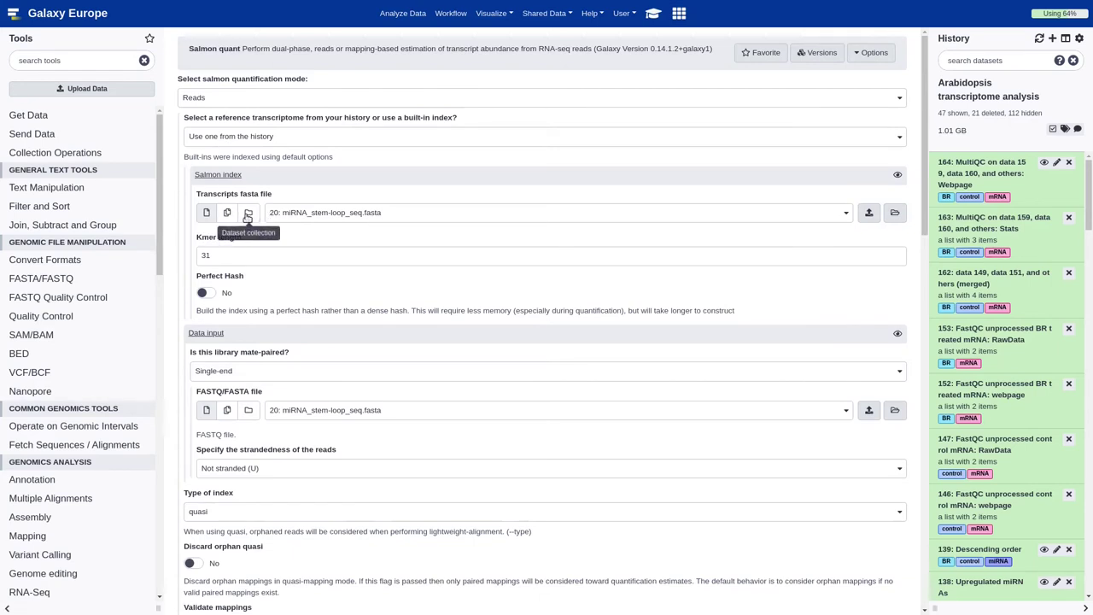
{"action": "left_click", "coordinate": [297, 213]}
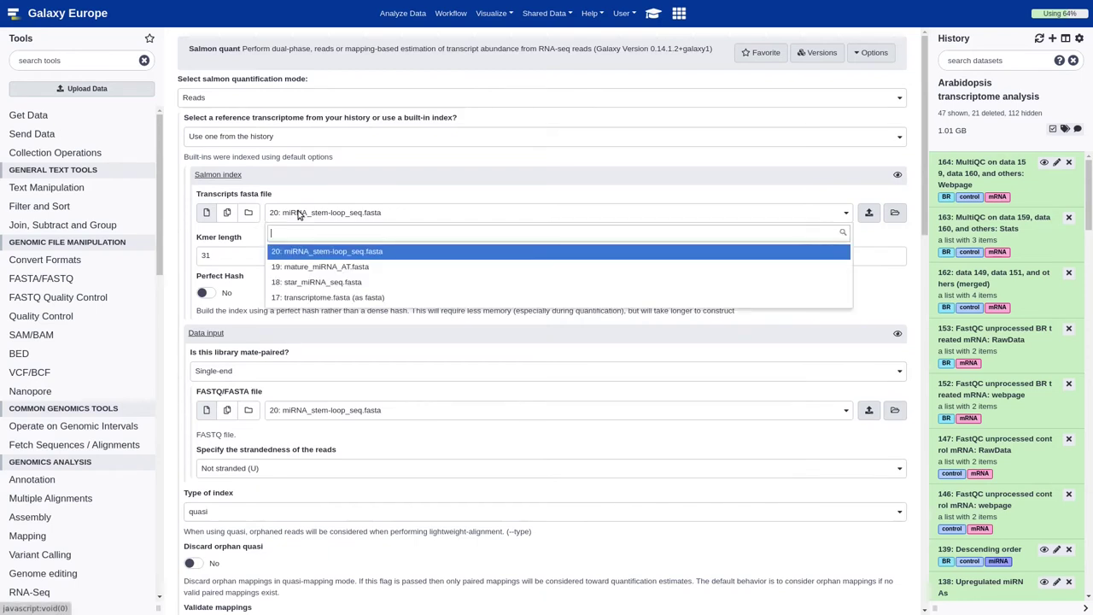
{"action": "left_click", "coordinate": [324, 297]}
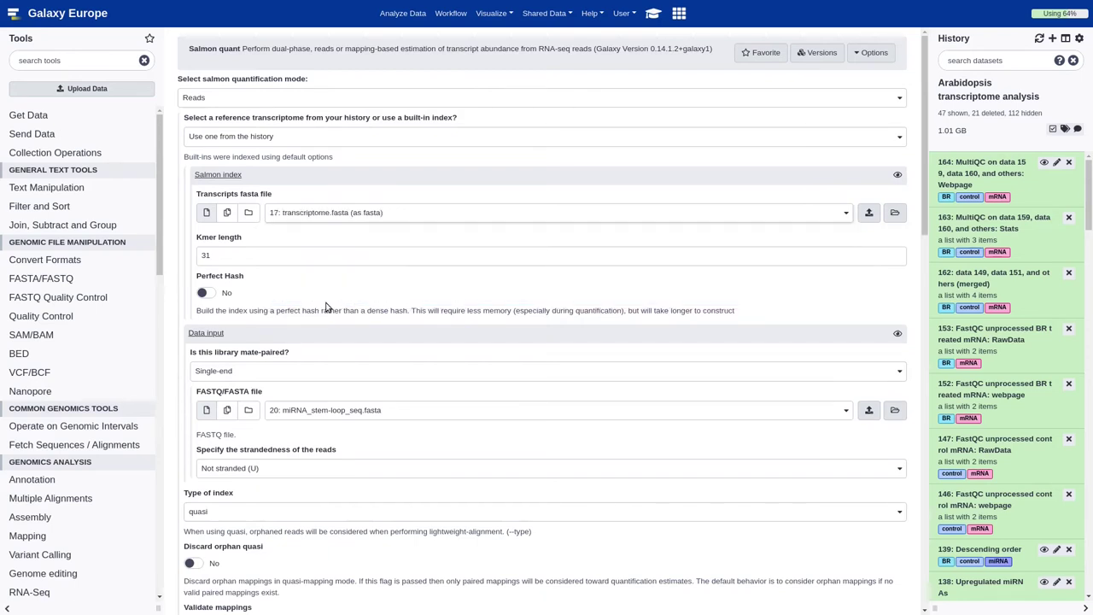
Step: Set the Control mRNA dataset collection as Salmon quant's single-end FASTQ/FASTA input
{"action": "scroll", "coordinate": [325, 308], "scroll_direction": "down", "scroll_amount": 3}
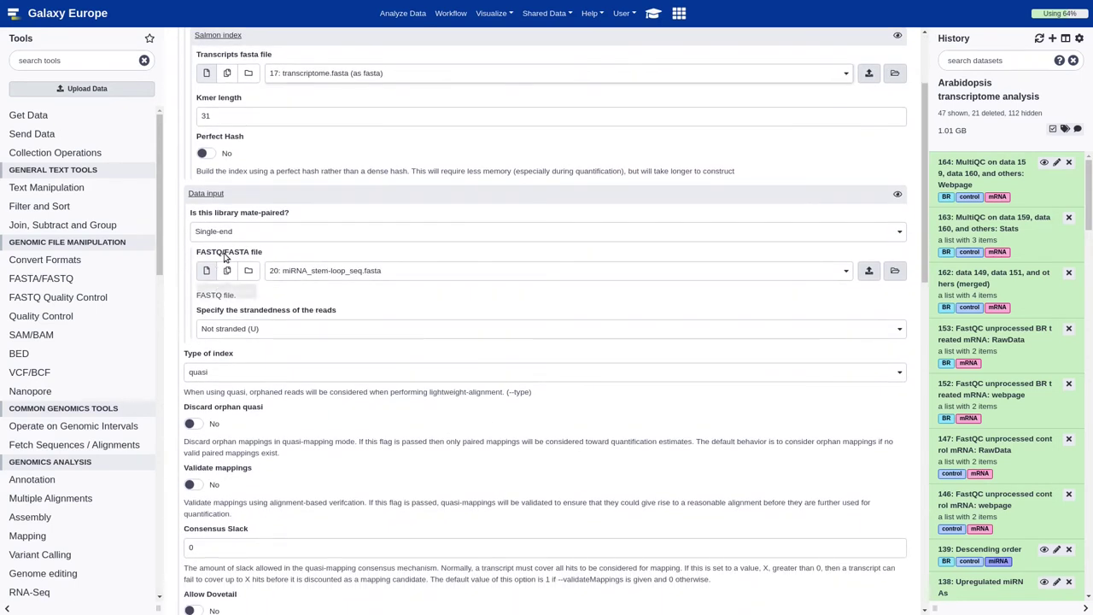
{"action": "left_click", "coordinate": [247, 272]}
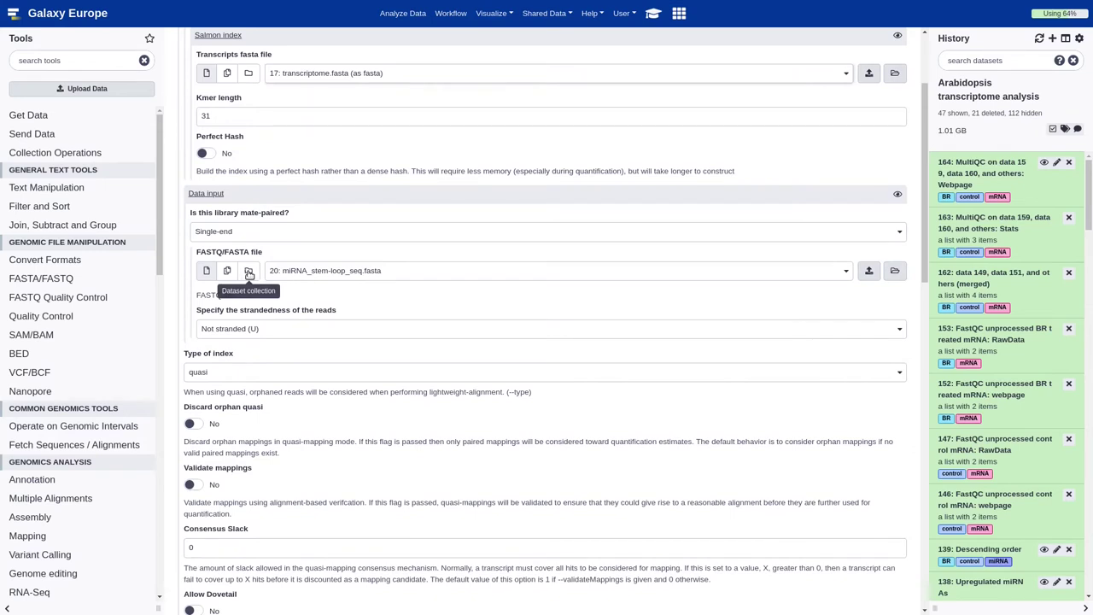
{"action": "left_click", "coordinate": [306, 271]}
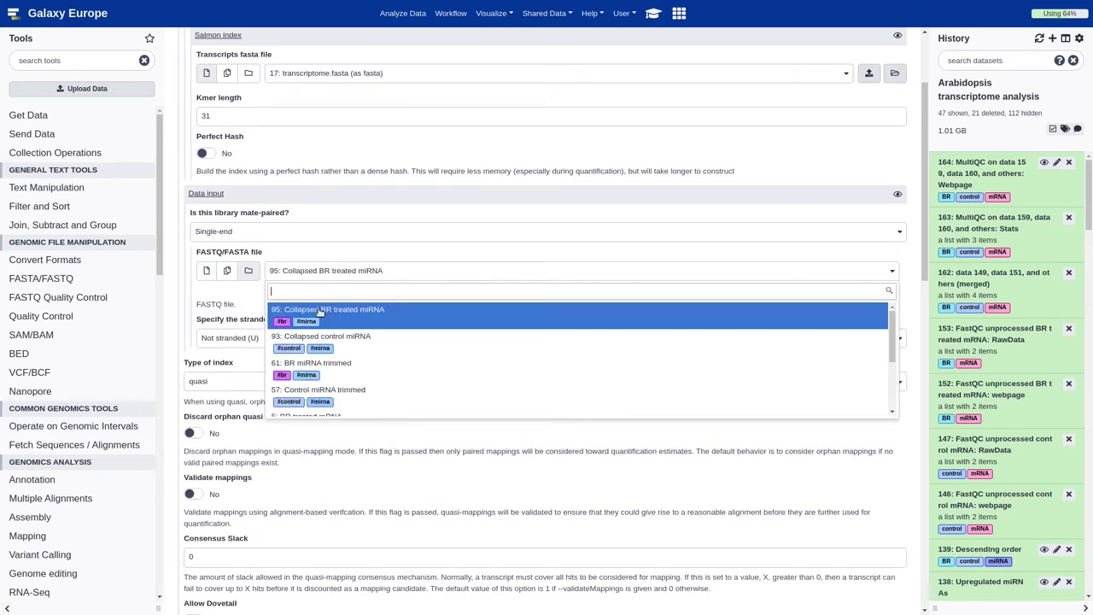
{"action": "scroll", "coordinate": [333, 332], "scroll_direction": "down", "scroll_amount": 3}
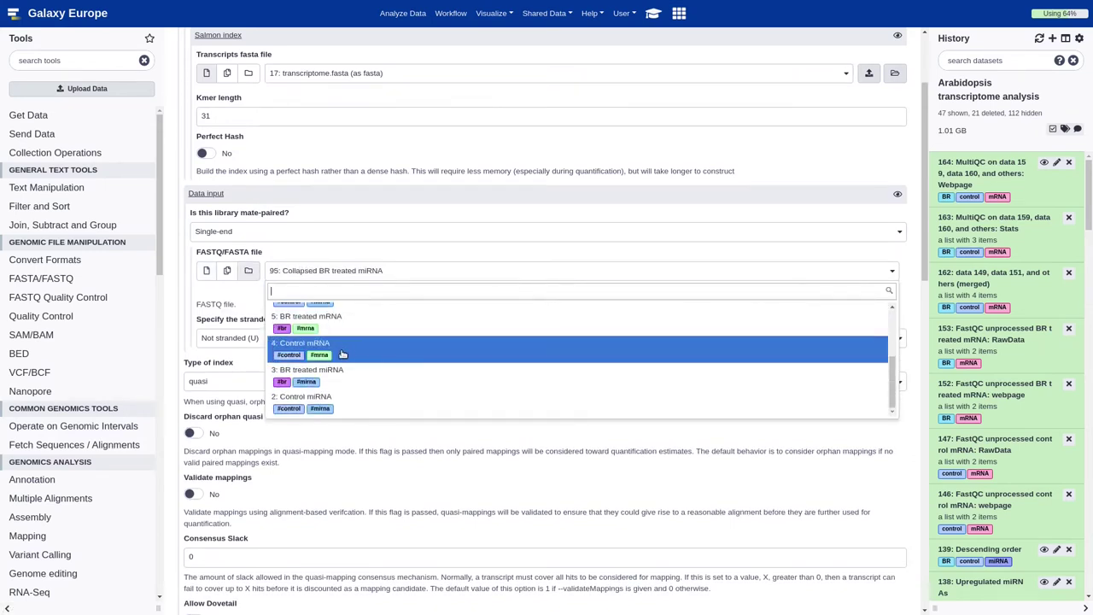
{"action": "left_click", "coordinate": [355, 352]}
Step: Enable Validate mappings for the Salmon quant job
{"action": "scroll", "coordinate": [354, 353], "scroll_direction": "down", "scroll_amount": 3}
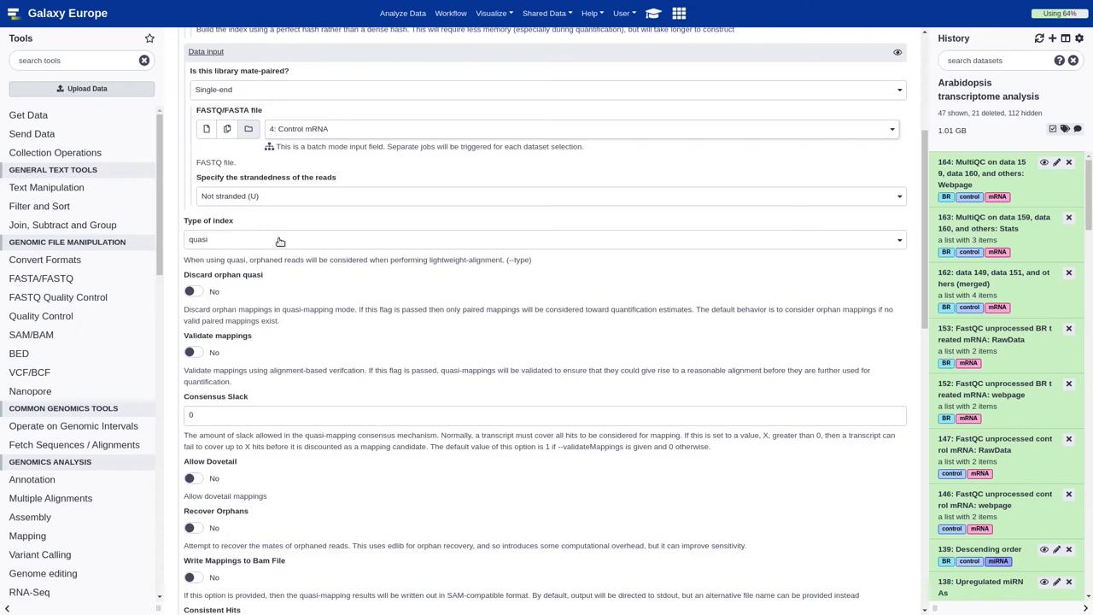
{"action": "scroll", "coordinate": [235, 303], "scroll_direction": "down", "scroll_amount": 1}
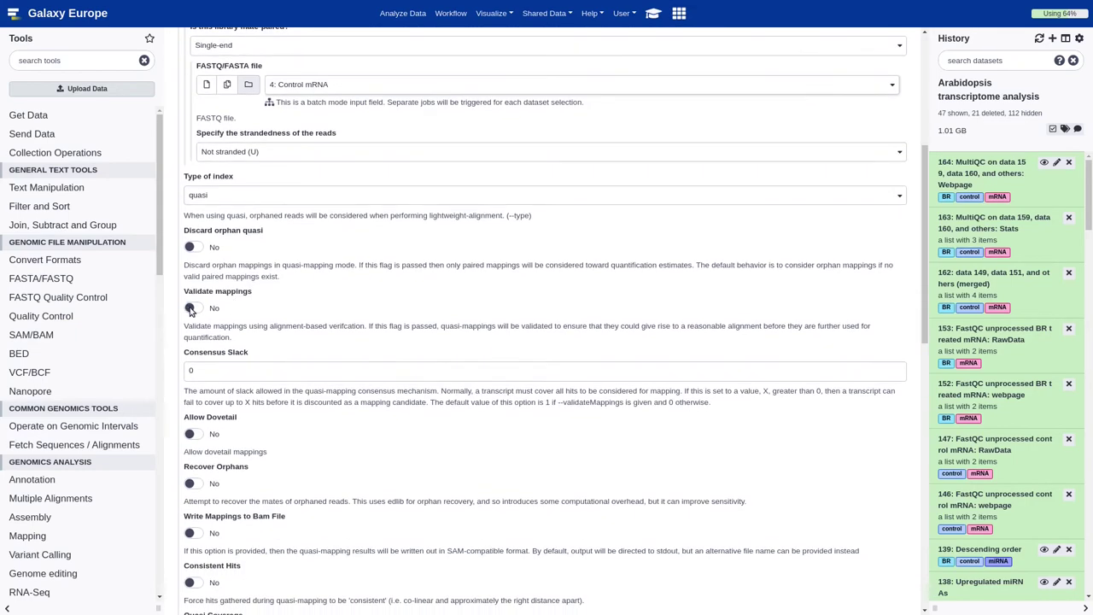
{"action": "left_click", "coordinate": [189, 308]}
Step: Choose annotation_AtRTD2.gtf as the file mapping transcripts to genes and run Salmon quant
{"action": "scroll", "coordinate": [298, 322], "scroll_direction": "down", "scroll_amount": 1}
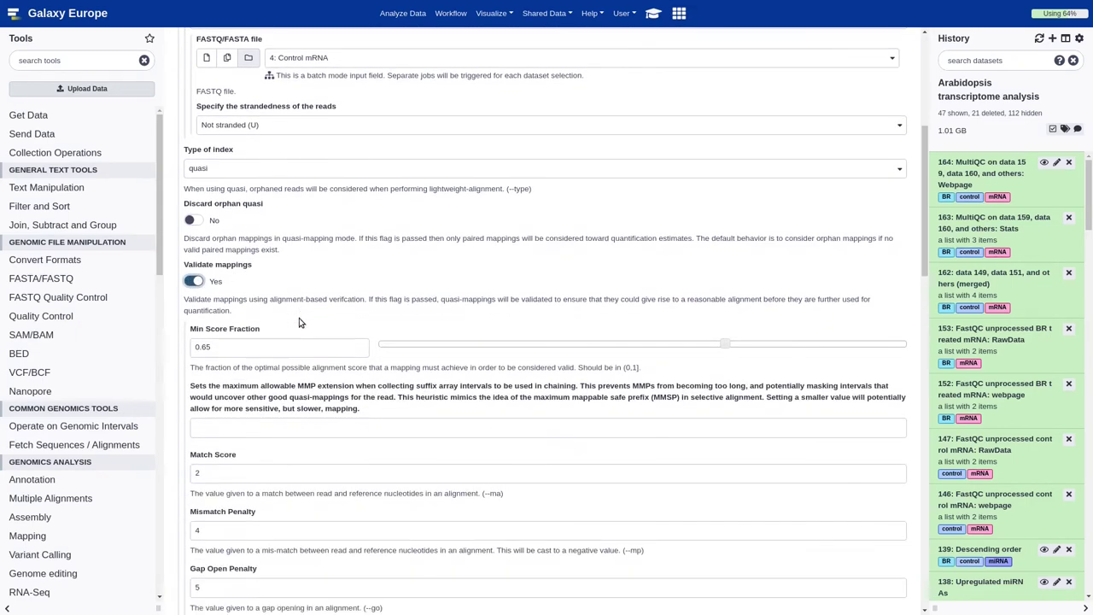
{"action": "scroll", "coordinate": [298, 322], "scroll_direction": "down", "scroll_amount": 10}
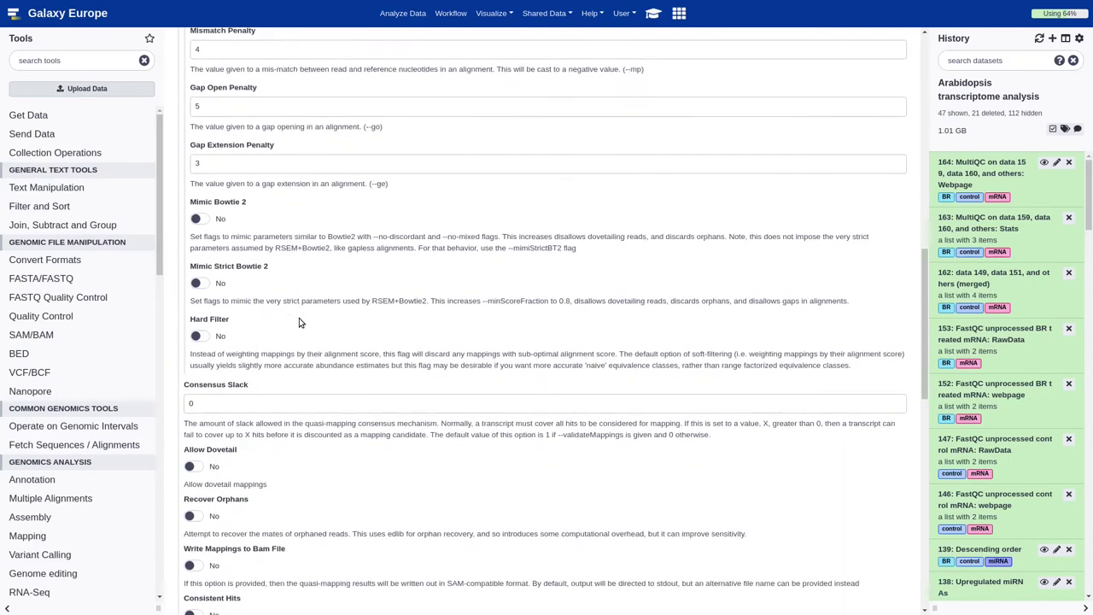
{"action": "scroll", "coordinate": [299, 322], "scroll_direction": "down", "scroll_amount": 9}
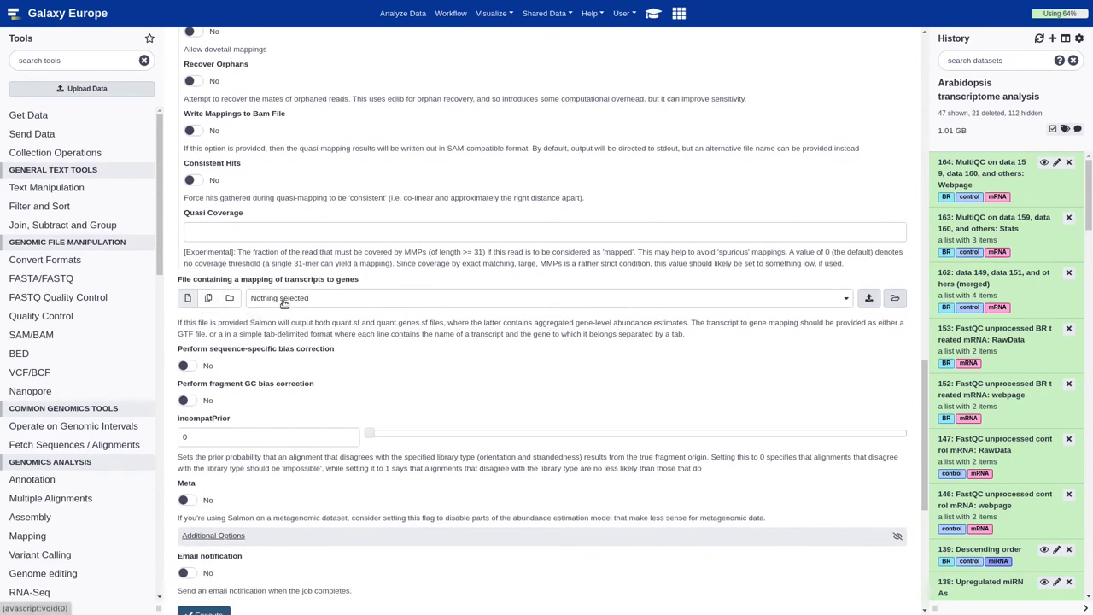
{"action": "left_click", "coordinate": [283, 298]}
{"action": "scroll", "coordinate": [290, 361], "scroll_direction": "down", "scroll_amount": 5}
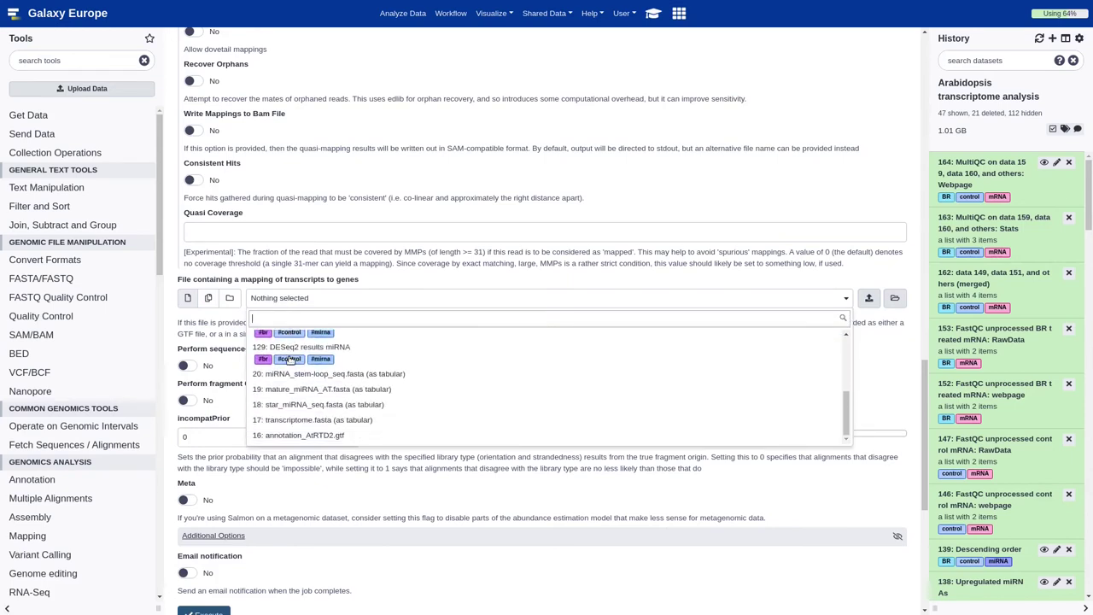
{"action": "left_click", "coordinate": [309, 437]}
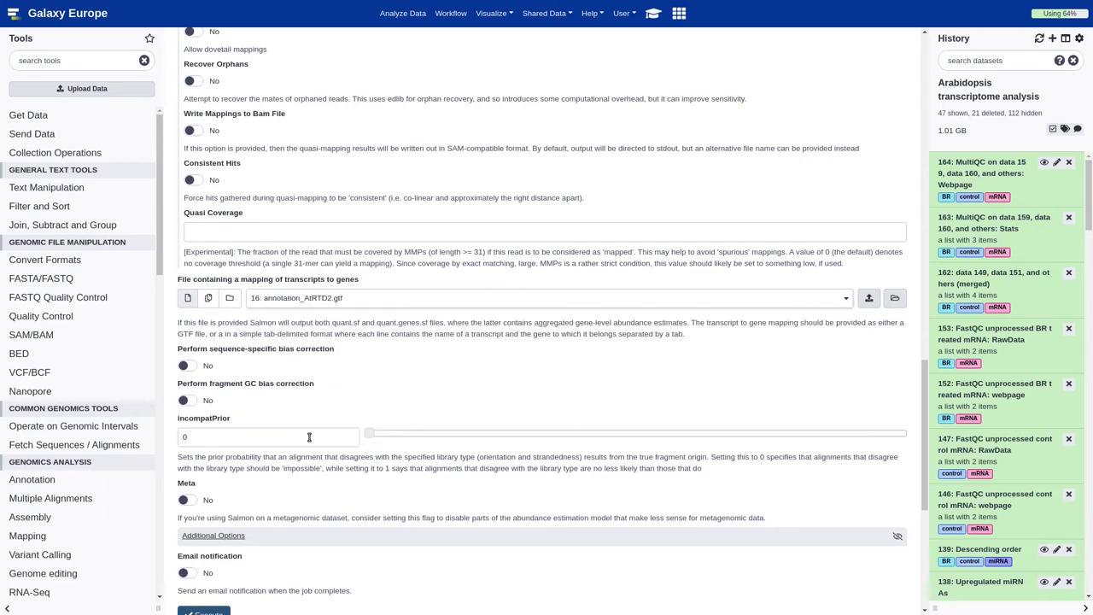
{"action": "scroll", "coordinate": [350, 374], "scroll_direction": "down", "scroll_amount": 4}
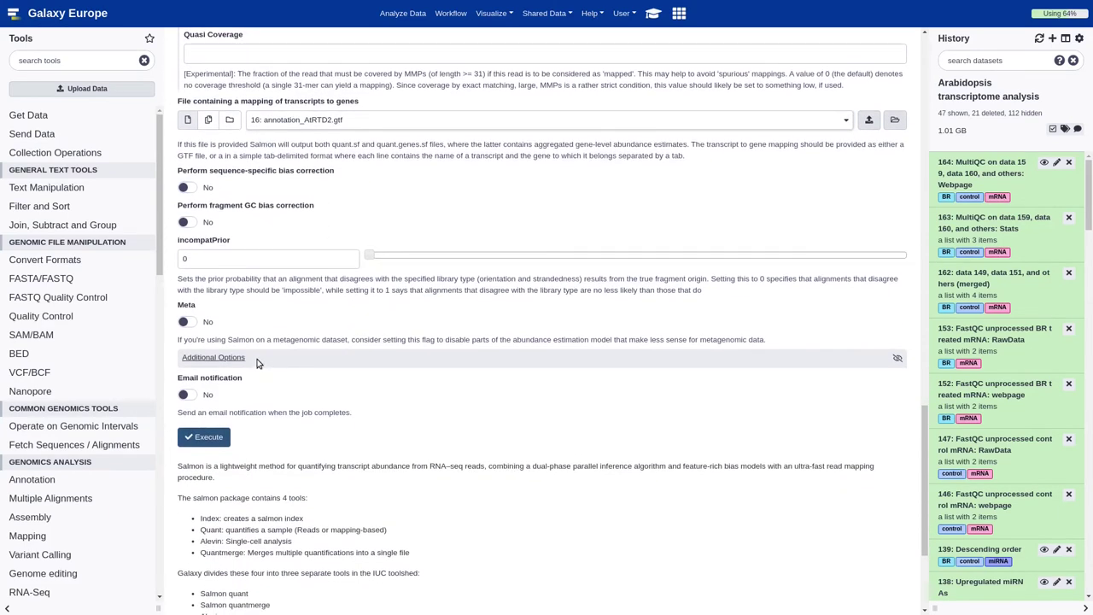
{"action": "left_click", "coordinate": [203, 438]}
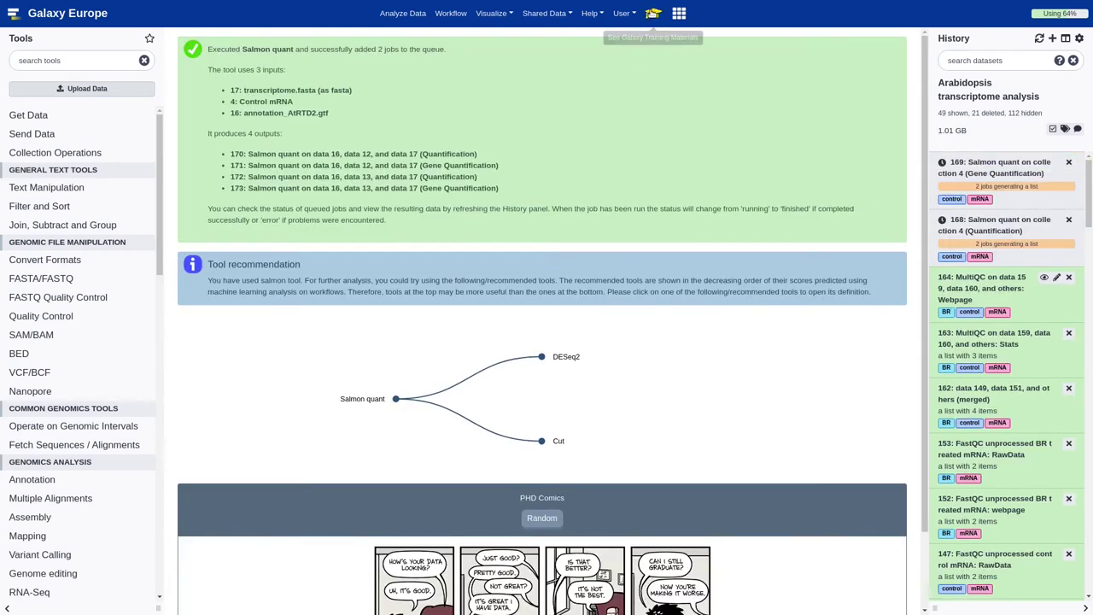
Step: Copy the output name "Salmon control mRNA (Quantification)" from the tutorial's Salmon hands-on instructions and return to the history
{"action": "left_click", "coordinate": [652, 13]}
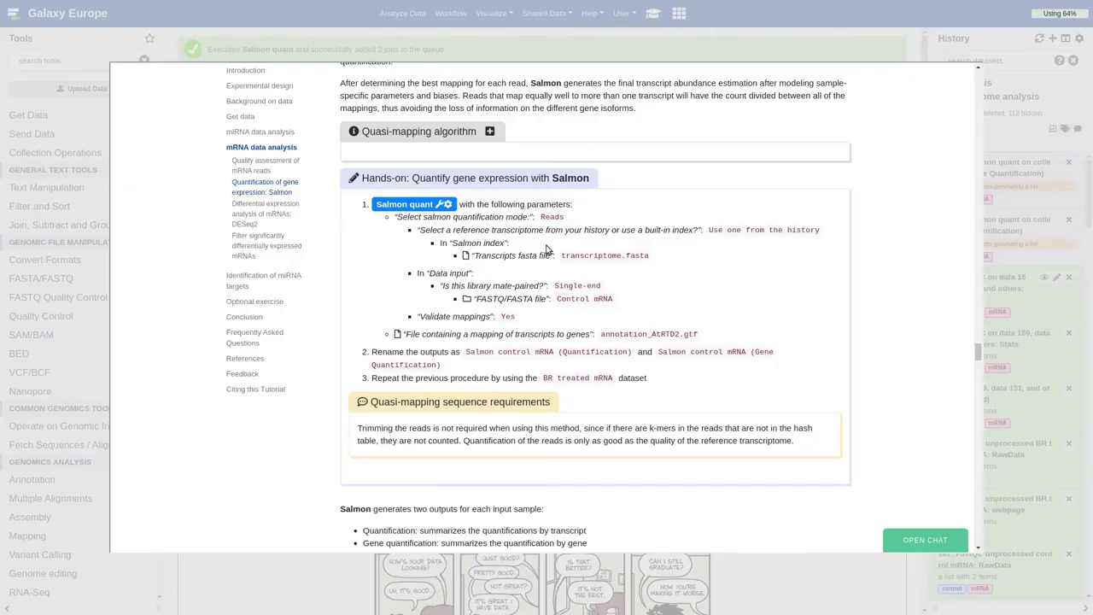
{"action": "scroll", "coordinate": [525, 320], "scroll_direction": "down", "scroll_amount": 1}
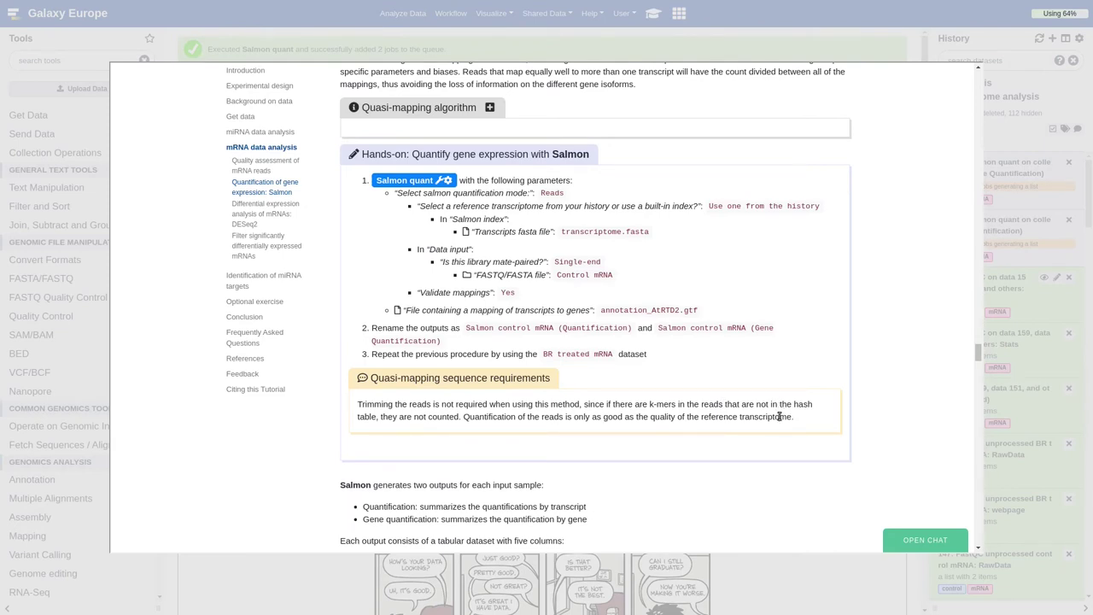
{"action": "mouse_move", "coordinate": [465, 327]}
{"action": "left_mouse_down"}
{"action": "mouse_move", "coordinate": [593, 340]}
{"action": "mouse_move", "coordinate": [642, 329]}
{"action": "mouse_move", "coordinate": [468, 330]}
{"action": "left_mouse_up"}
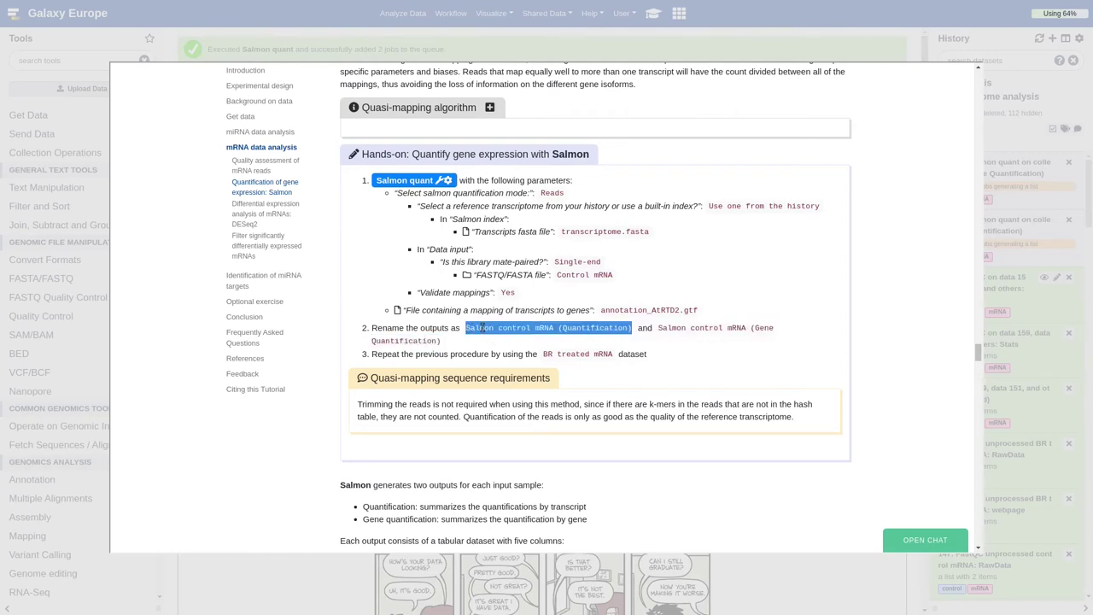
{"action": "right_click", "coordinate": [481, 328]}
{"action": "left_click", "coordinate": [517, 338]}
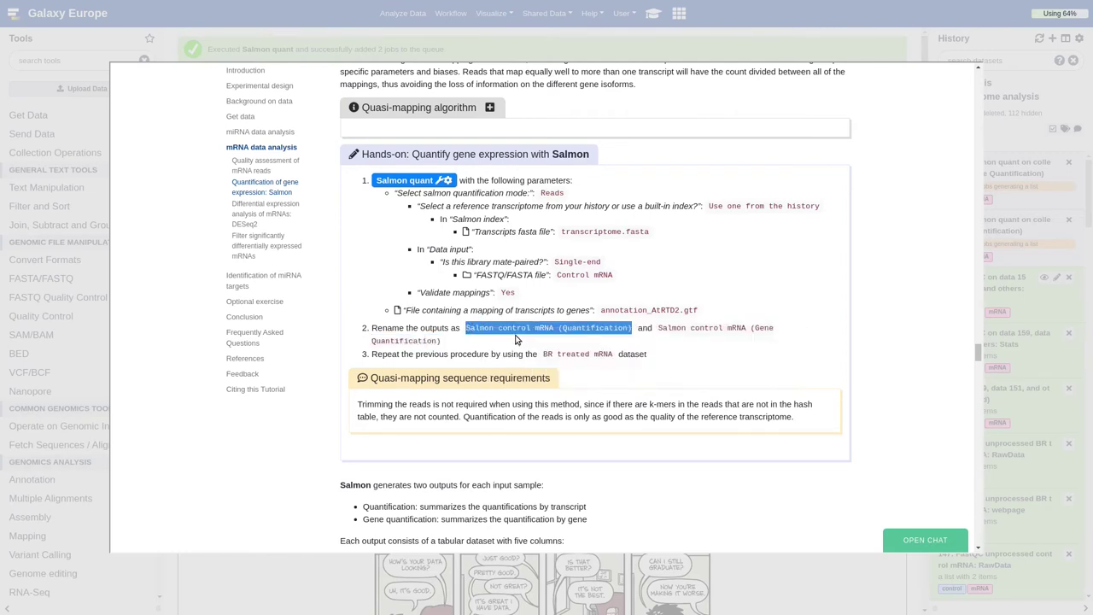
{"action": "left_click", "coordinate": [1021, 267]}
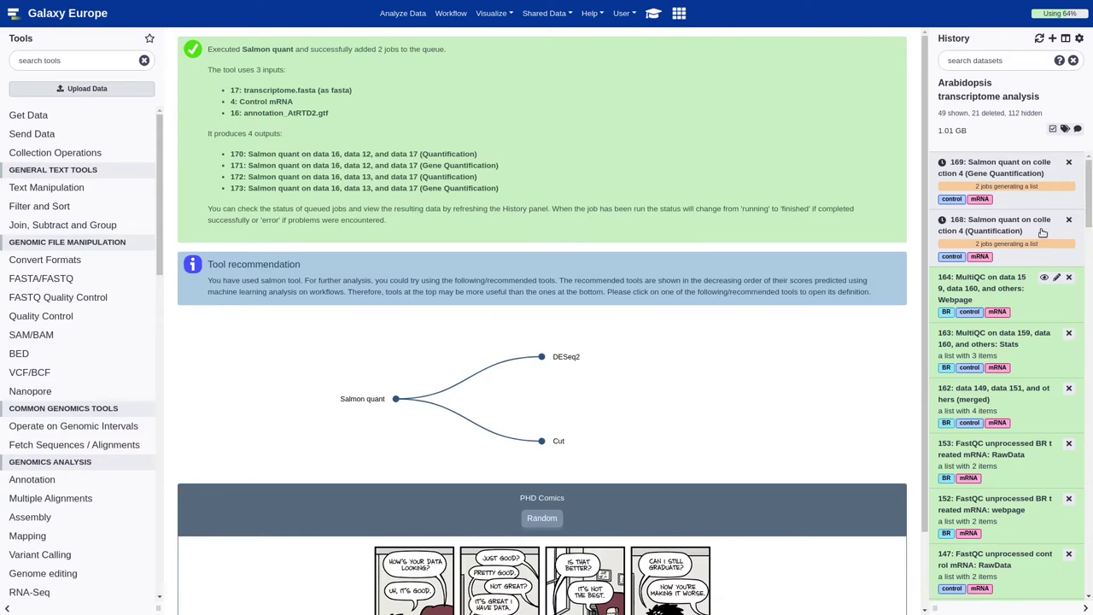
Step: Rename the control Quantification output collection to "Salmon control mRNA (Quantification)" and return to the history's dataset list
{"action": "left_click", "coordinate": [1016, 225]}
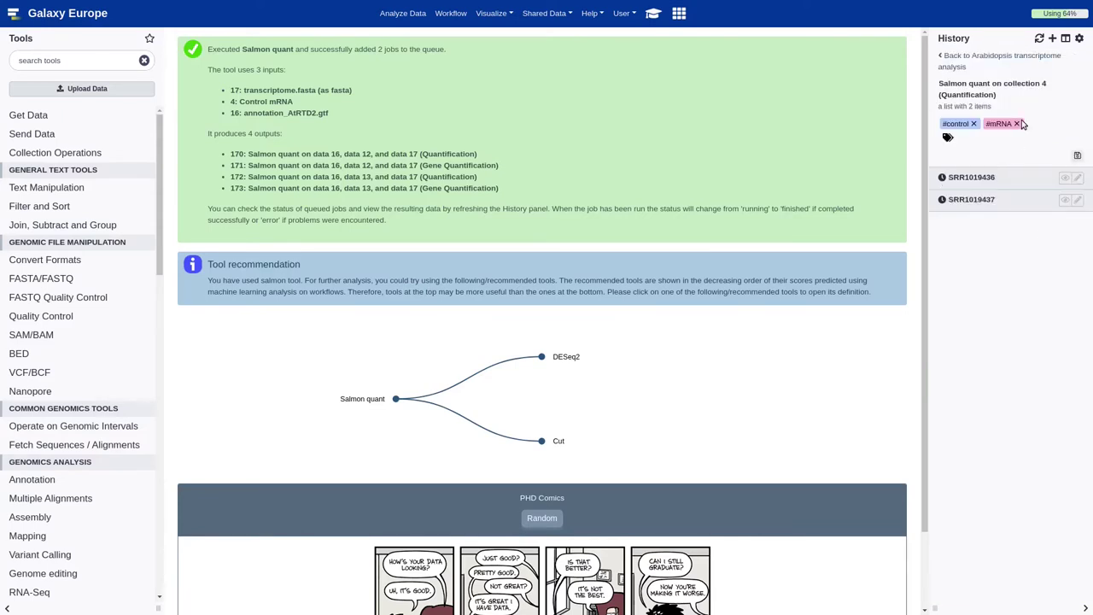
{"action": "left_click", "coordinate": [1008, 91]}
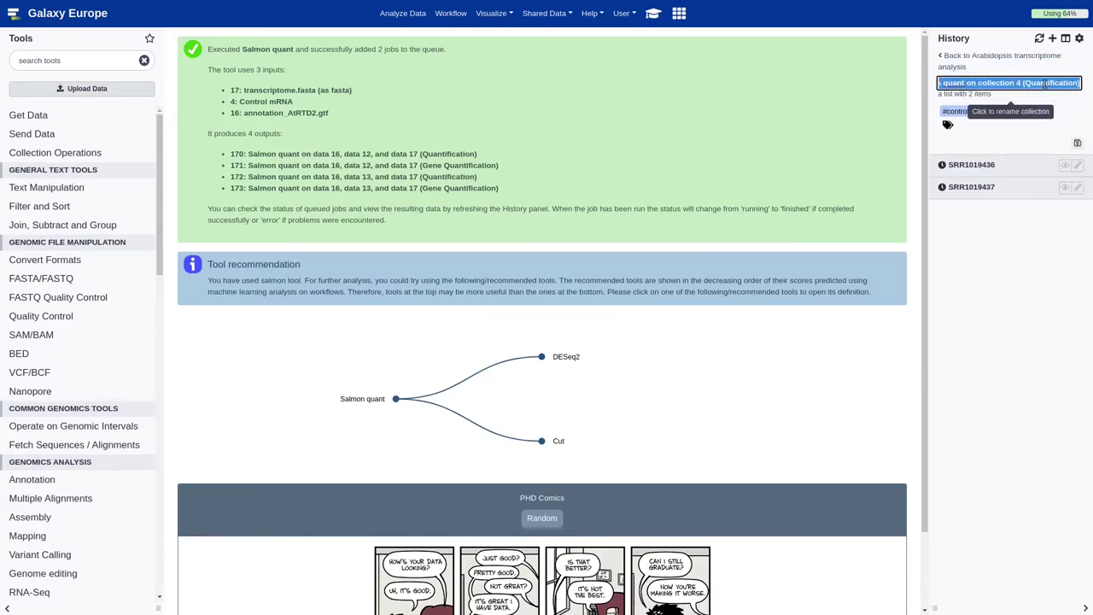
{"action": "type", "text": "Salmon control mRNA (Quantification)"}
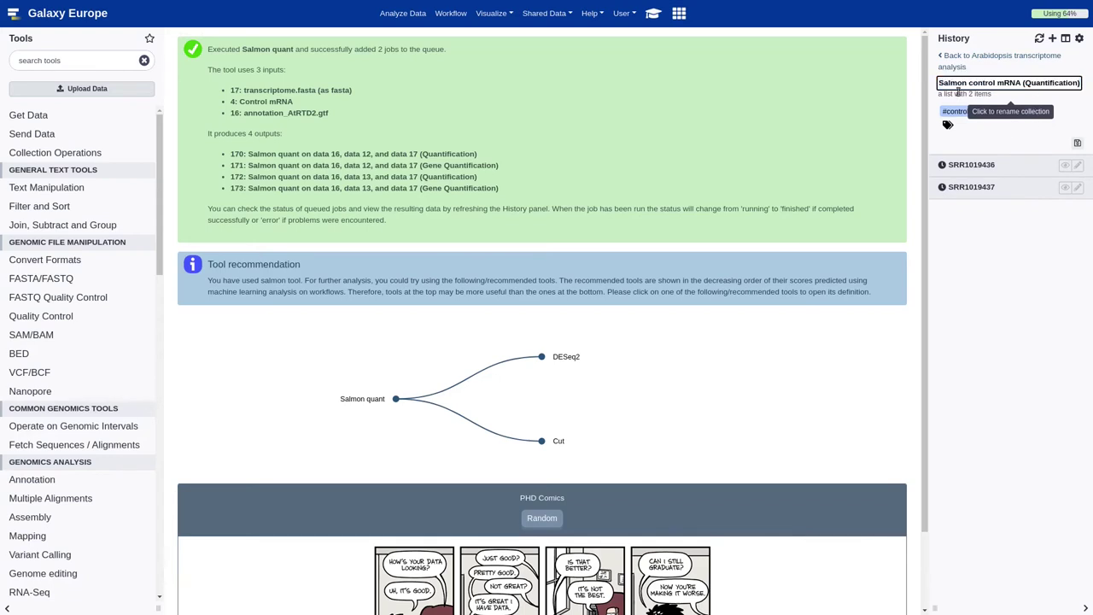
{"action": "key", "text": "Return"}
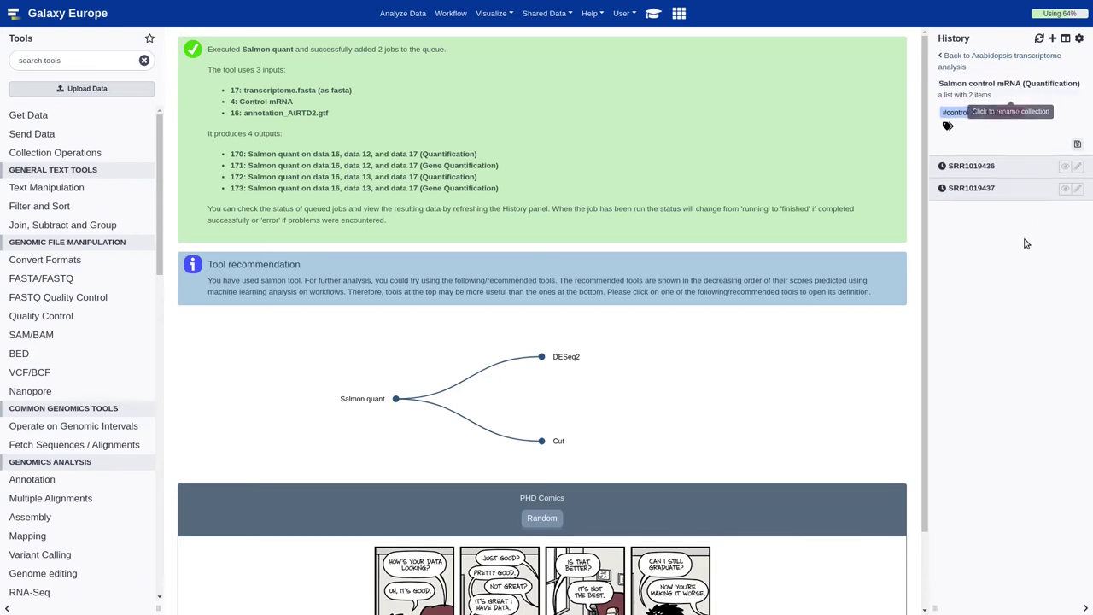
{"action": "left_click", "coordinate": [967, 56]}
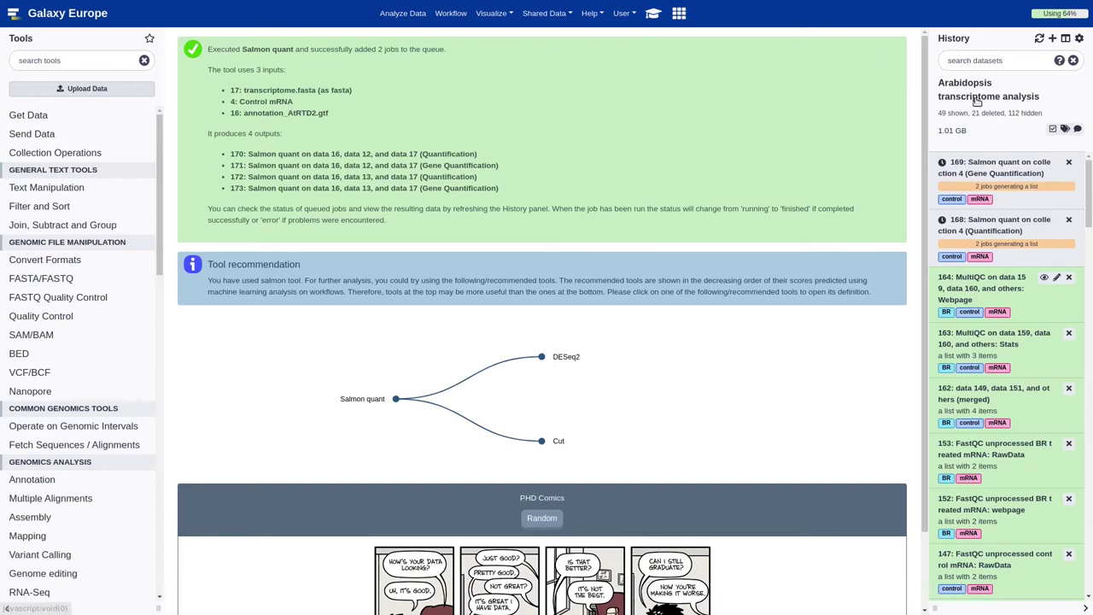
Step: Rename the control Gene Quantification output collection to "Salmon control mRNA (Gene Quantification)" and return to the history's dataset list
{"action": "left_click", "coordinate": [1007, 164]}
{"action": "left_click", "coordinate": [1001, 83]}
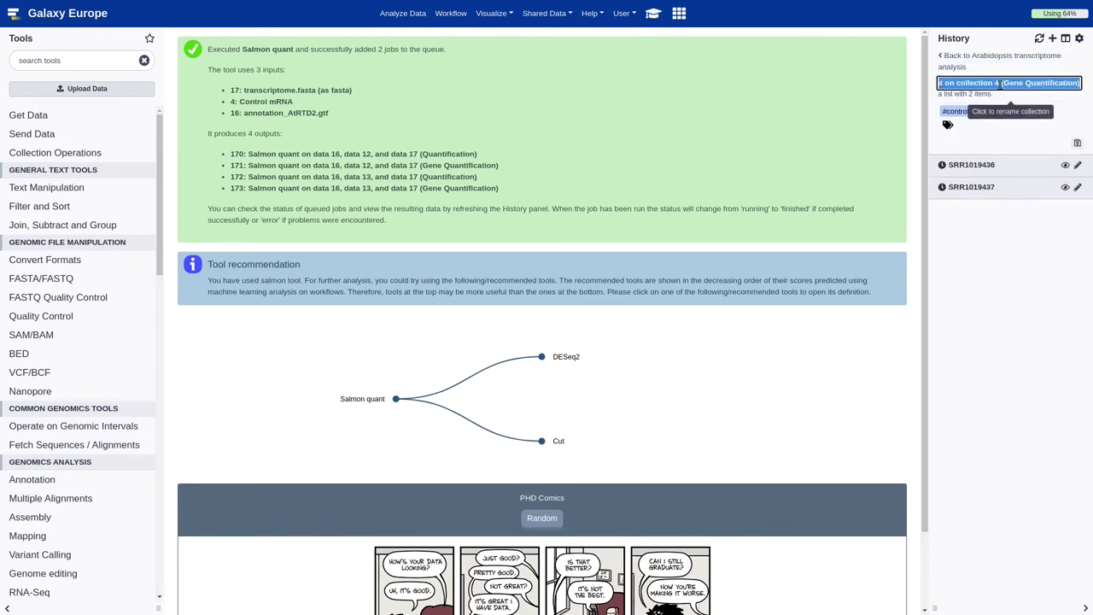
{"action": "type", "text": "Salmon control mRNA (Quantification)"}
{"action": "left_click", "coordinate": [1025, 83]}
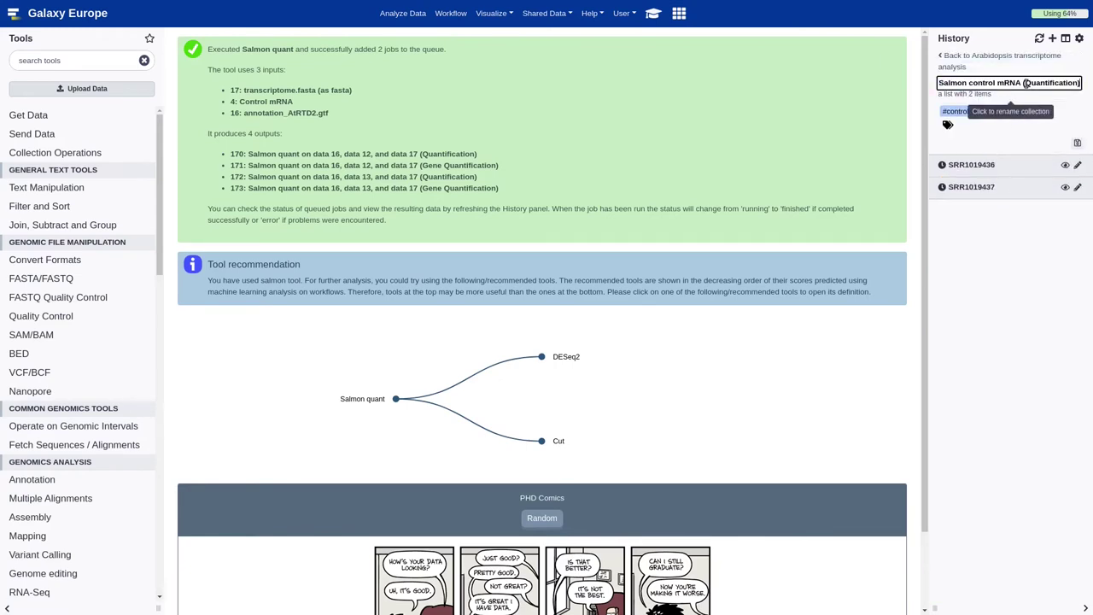
{"action": "type", "text": "Gene"}
{"action": "key", "text": "Return"}
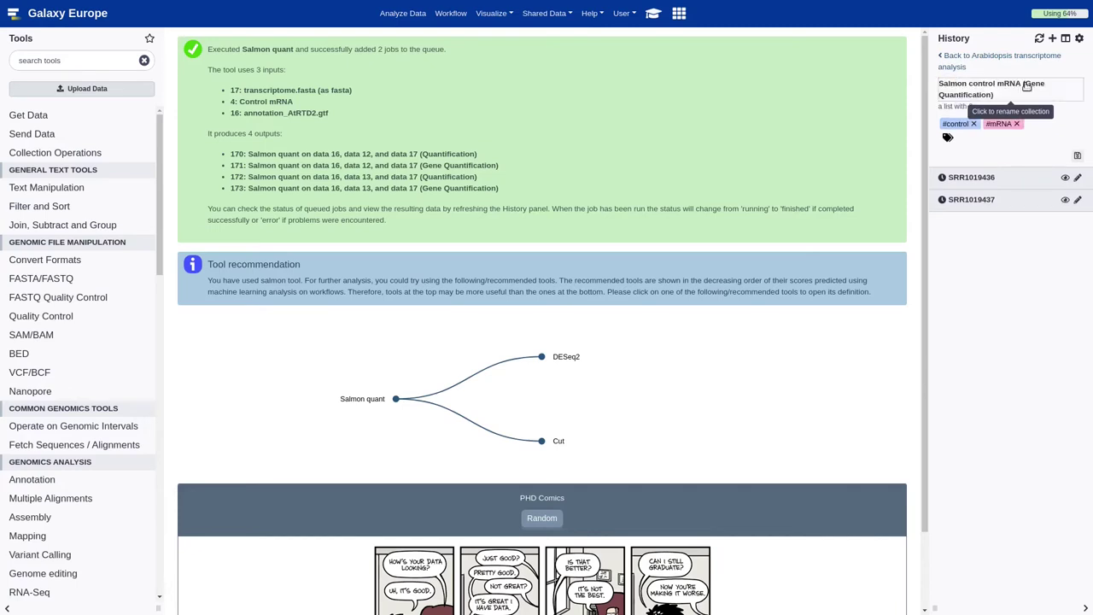
{"action": "left_click", "coordinate": [981, 59]}
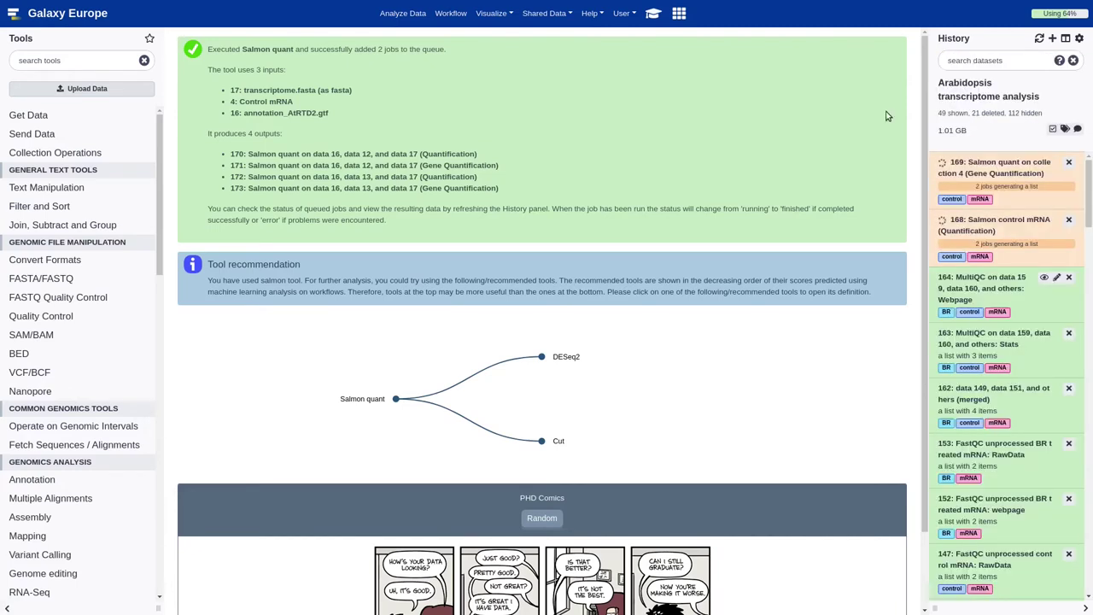
Step: Reopen the Salmon quant tool from the tutorial and choose transcriptome.fasta as the transcripts fasta file
{"action": "left_click", "coordinate": [653, 16]}
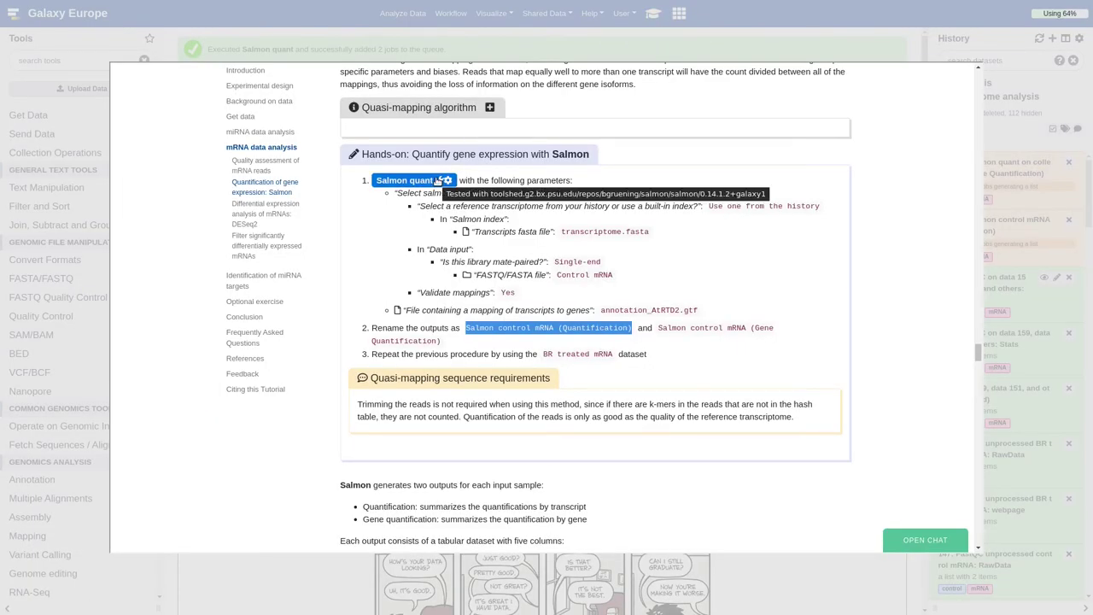
{"action": "left_click", "coordinate": [438, 181]}
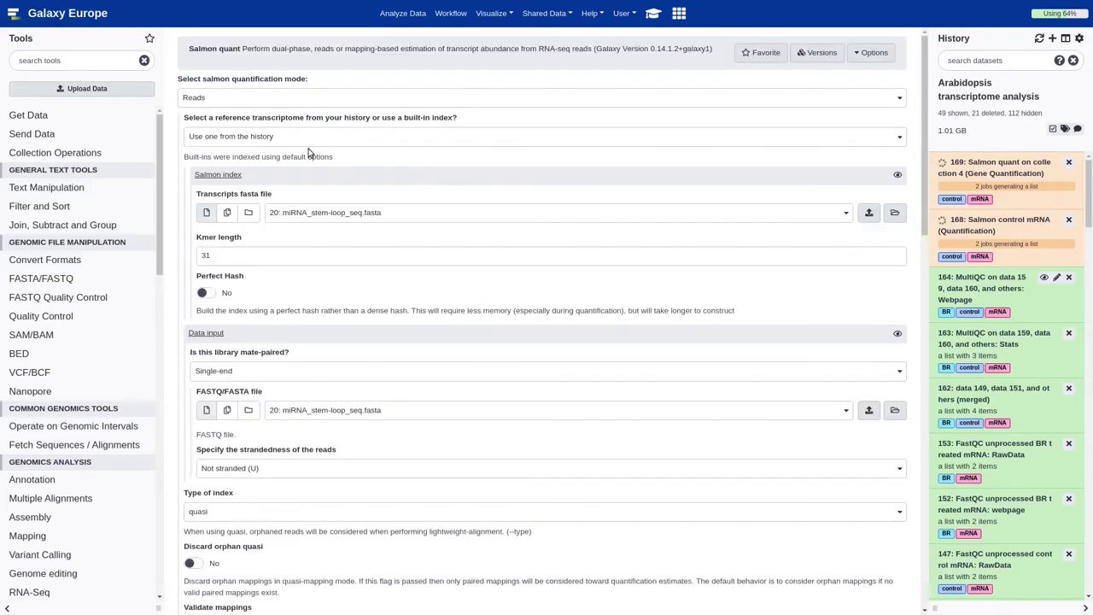
{"action": "left_click", "coordinate": [338, 216]}
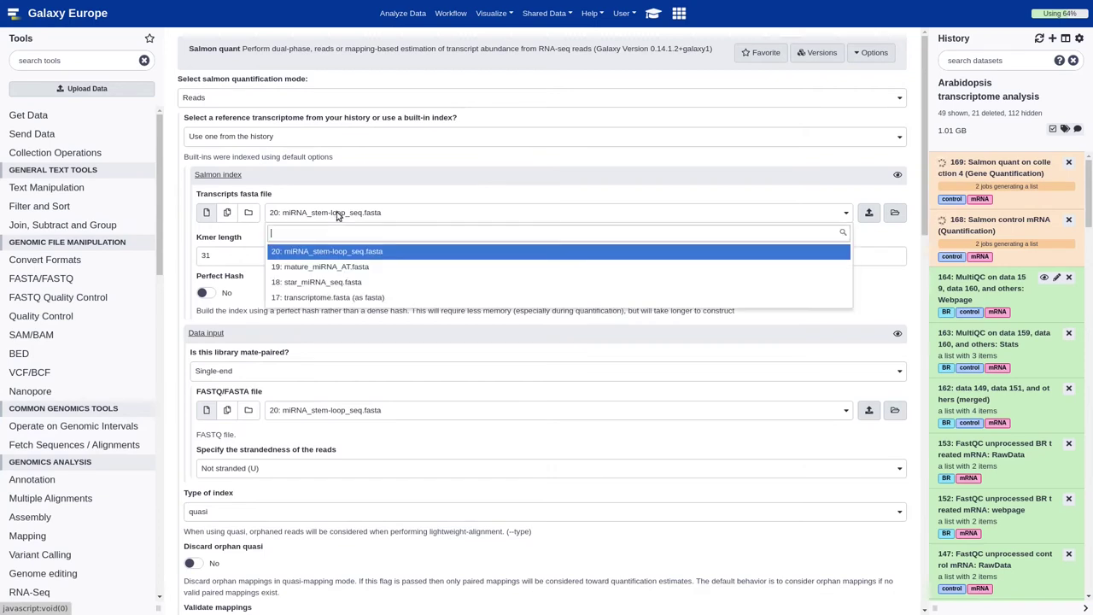
{"action": "left_click", "coordinate": [325, 304]}
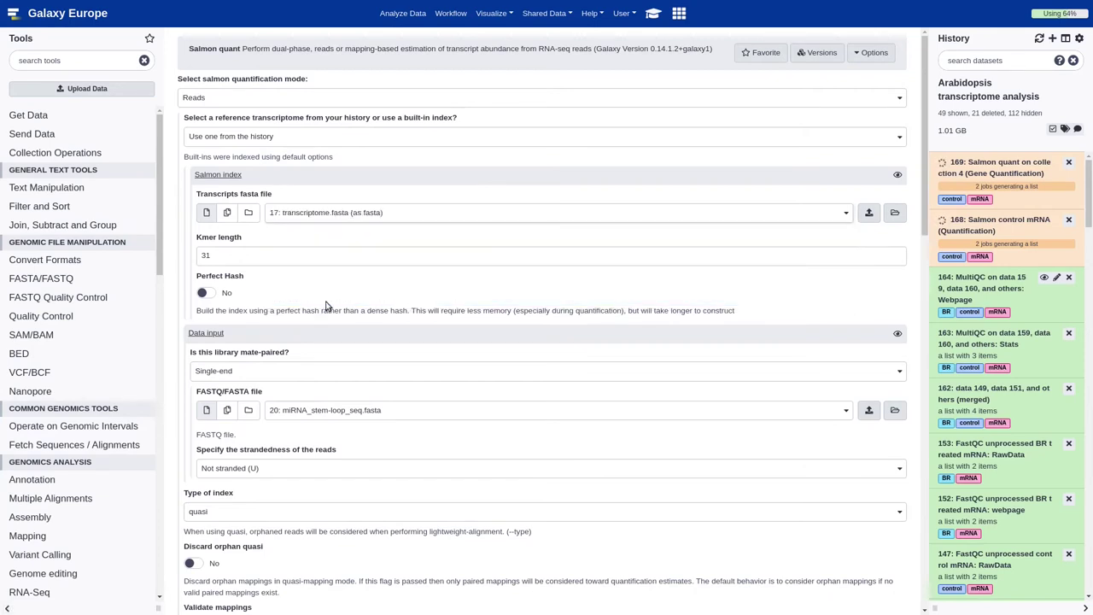
Step: Set the BR treated mRNA dataset collection as the single-end FASTQ/FASTA input of Salmon quant
{"action": "scroll", "coordinate": [326, 304], "scroll_direction": "down", "scroll_amount": 3}
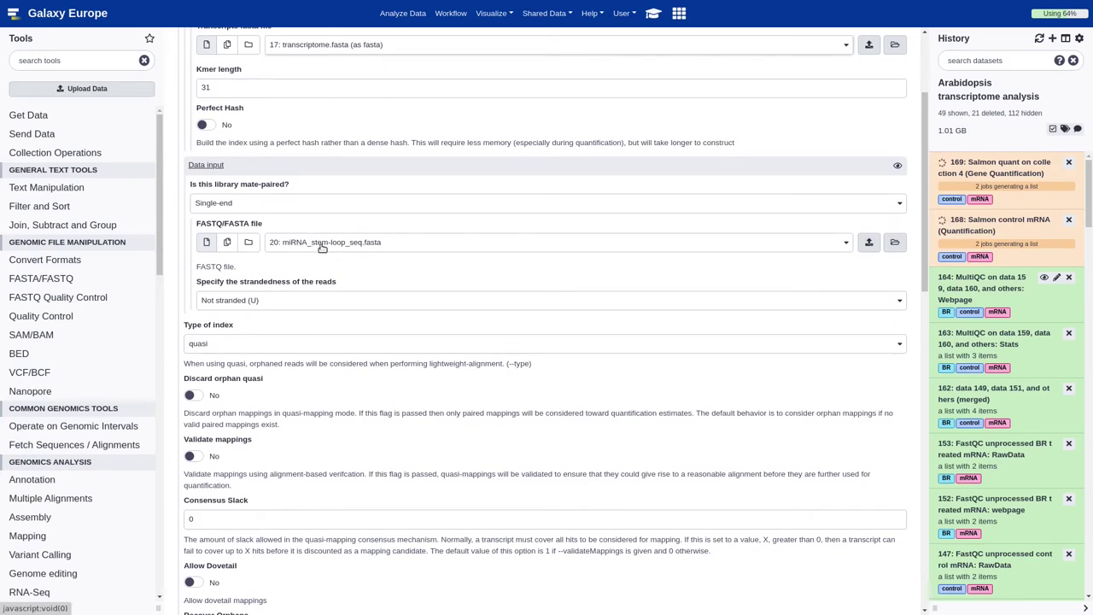
{"action": "left_click", "coordinate": [249, 242]}
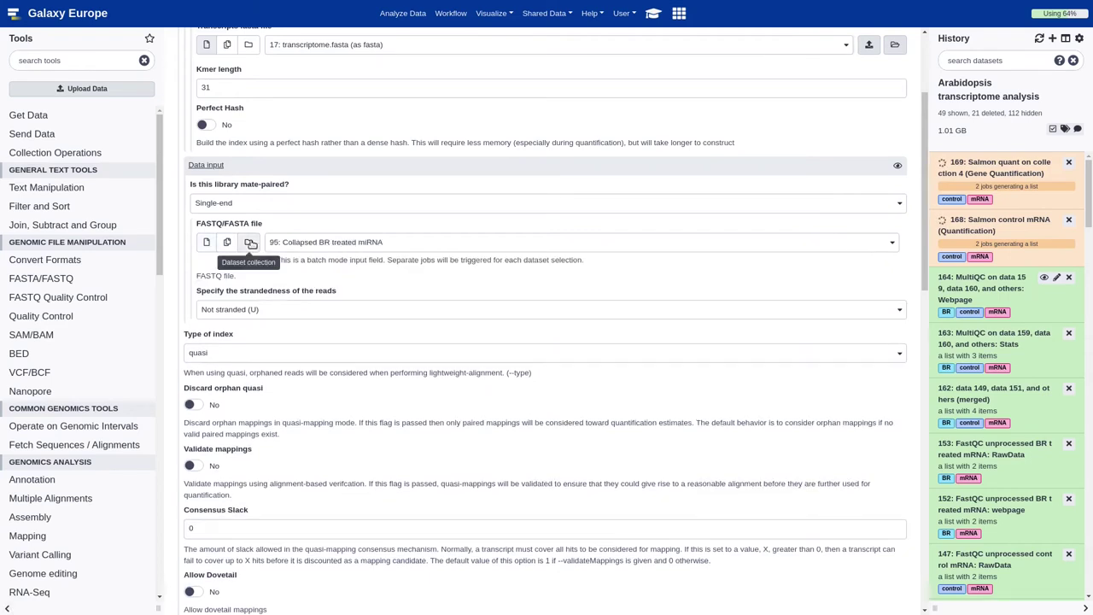
{"action": "left_click", "coordinate": [305, 243]}
{"action": "scroll", "coordinate": [315, 316], "scroll_direction": "down", "scroll_amount": 5}
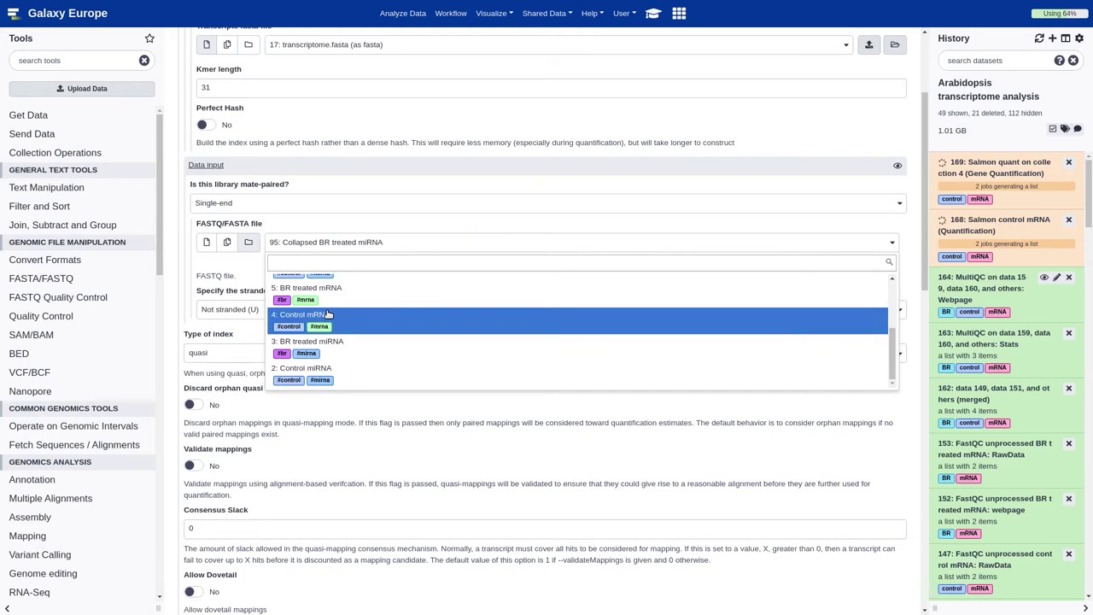
{"action": "scroll", "coordinate": [325, 316], "scroll_direction": "up", "scroll_amount": 1}
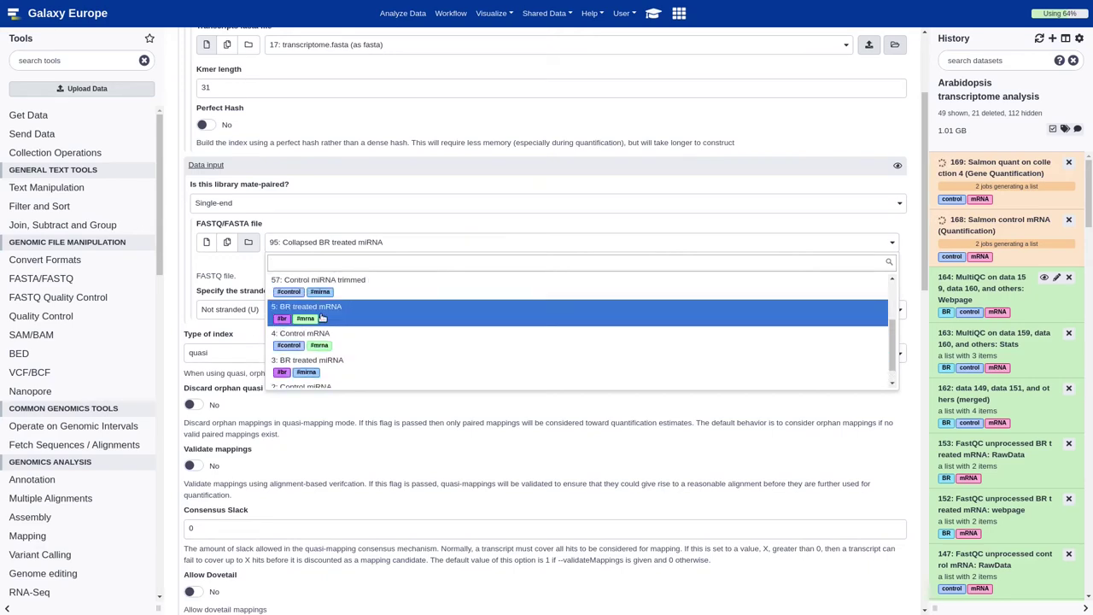
{"action": "left_click", "coordinate": [321, 318]}
Step: Enable Validate mappings for the BR treated mRNA quantification
{"action": "scroll", "coordinate": [320, 317], "scroll_direction": "down", "scroll_amount": 3}
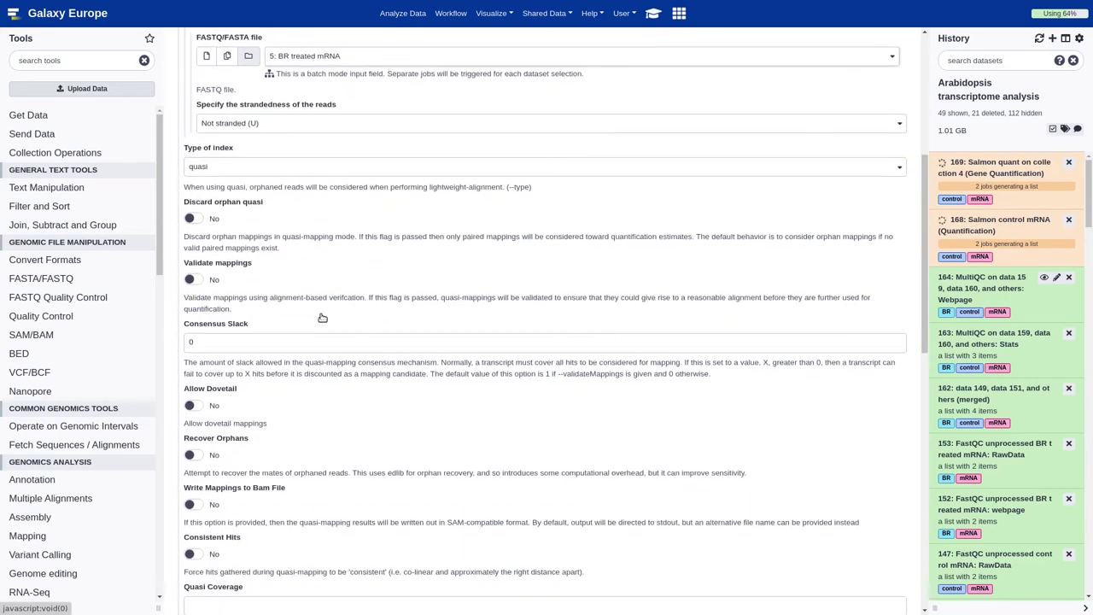
{"action": "scroll", "coordinate": [320, 318], "scroll_direction": "down", "scroll_amount": 1}
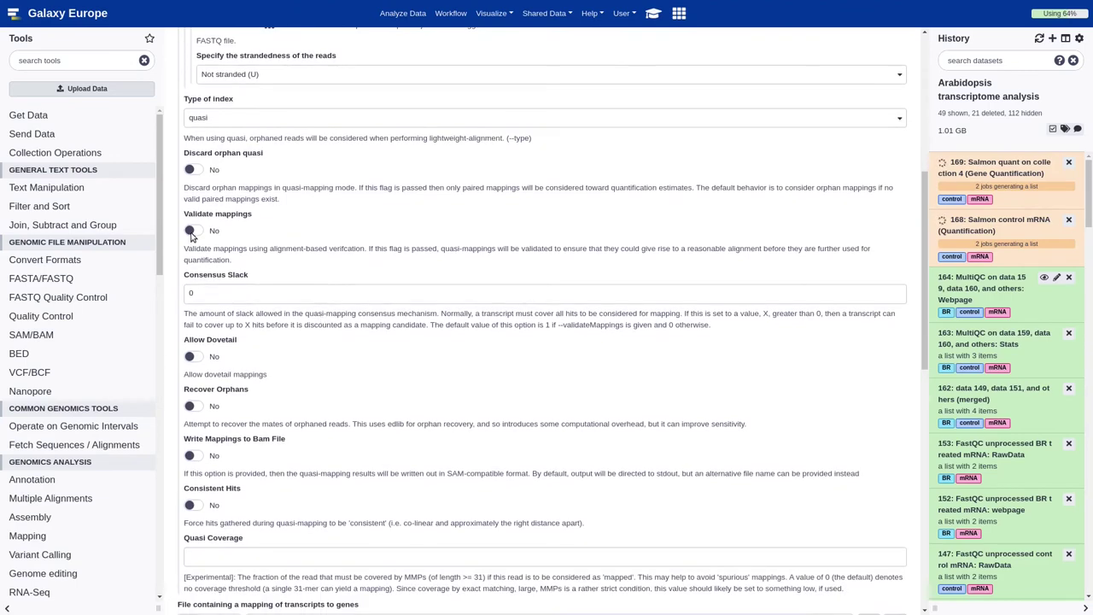
{"action": "left_click", "coordinate": [191, 232]}
Step: Choose annotation_AtRTD2.gtf as the transcript-to-gene mapping file and run Salmon quant on the BR treated mRNA collection
{"action": "scroll", "coordinate": [271, 264], "scroll_direction": "down", "scroll_amount": 6}
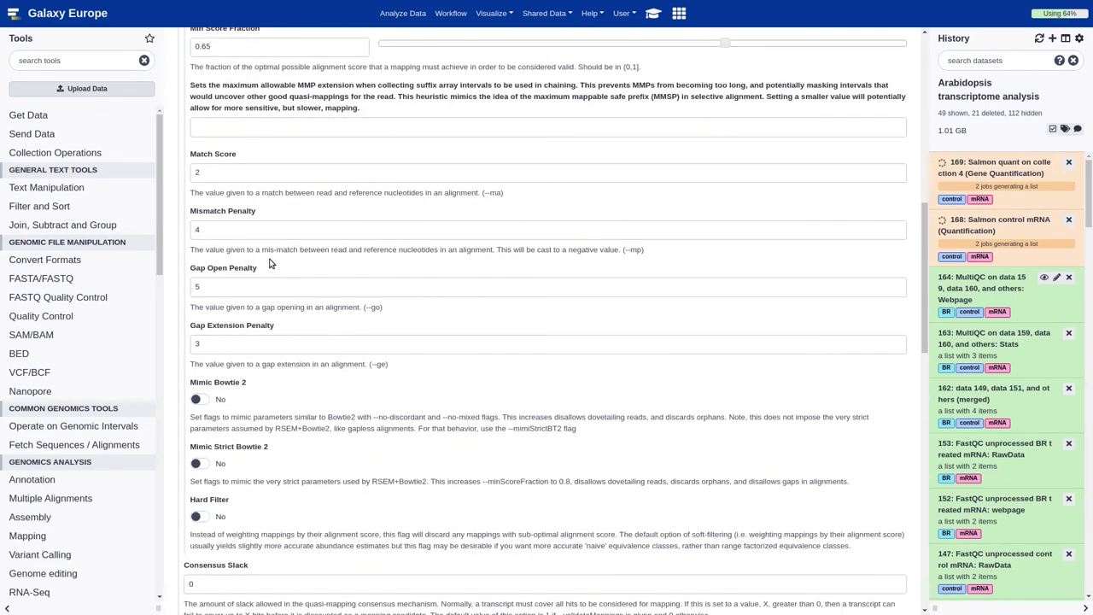
{"action": "scroll", "coordinate": [271, 264], "scroll_direction": "down", "scroll_amount": 6}
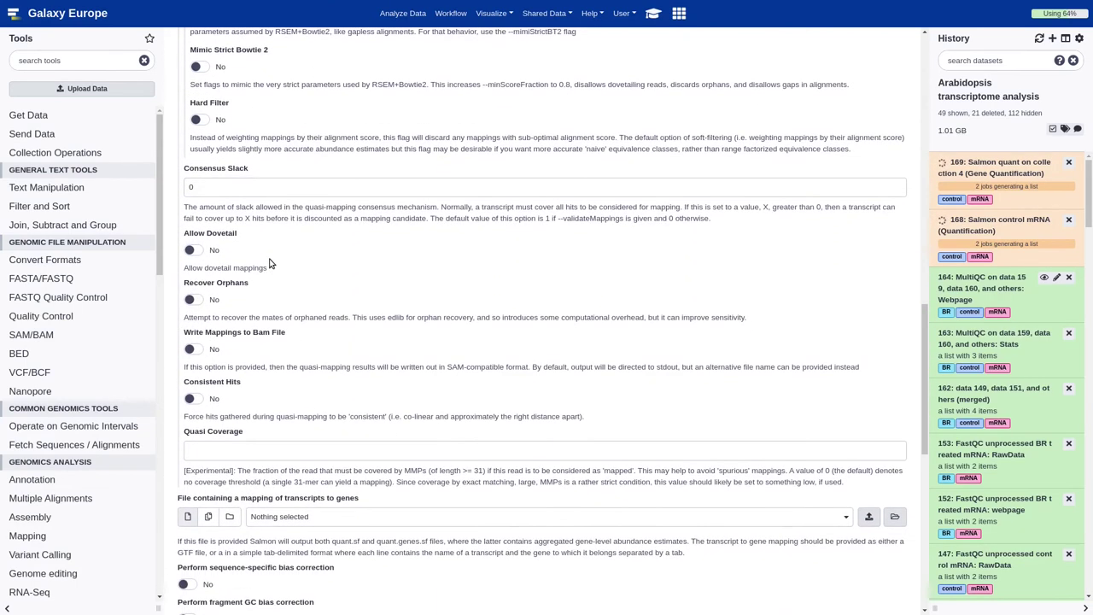
{"action": "scroll", "coordinate": [270, 264], "scroll_direction": "down", "scroll_amount": 2}
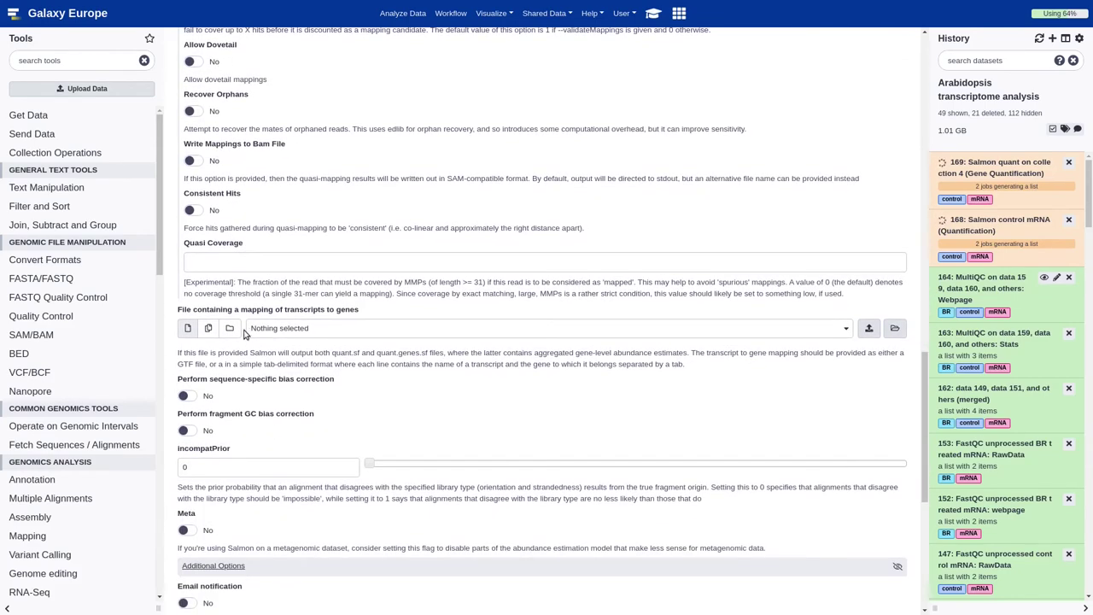
{"action": "left_click", "coordinate": [264, 327]}
{"action": "scroll", "coordinate": [282, 418], "scroll_direction": "down", "scroll_amount": 5}
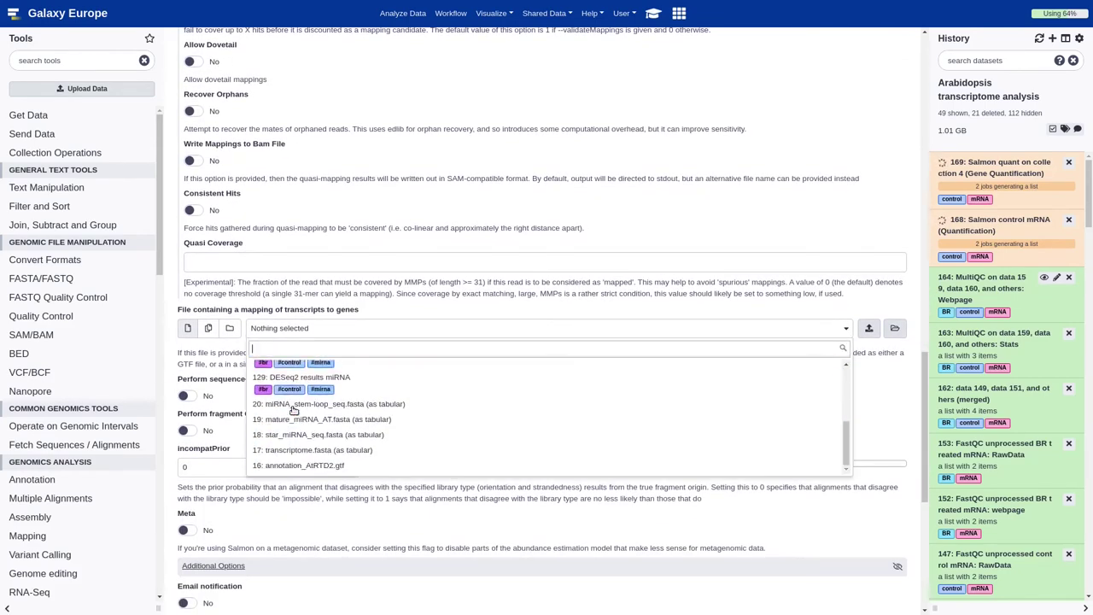
{"action": "left_click", "coordinate": [300, 468]}
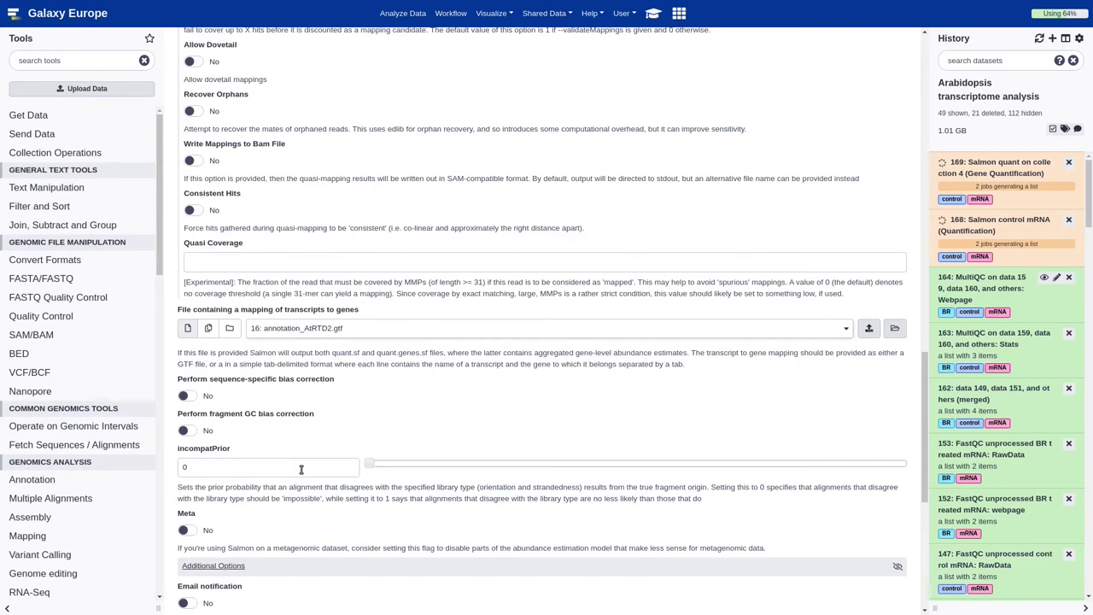
{"action": "scroll", "coordinate": [301, 468], "scroll_direction": "down", "scroll_amount": 4}
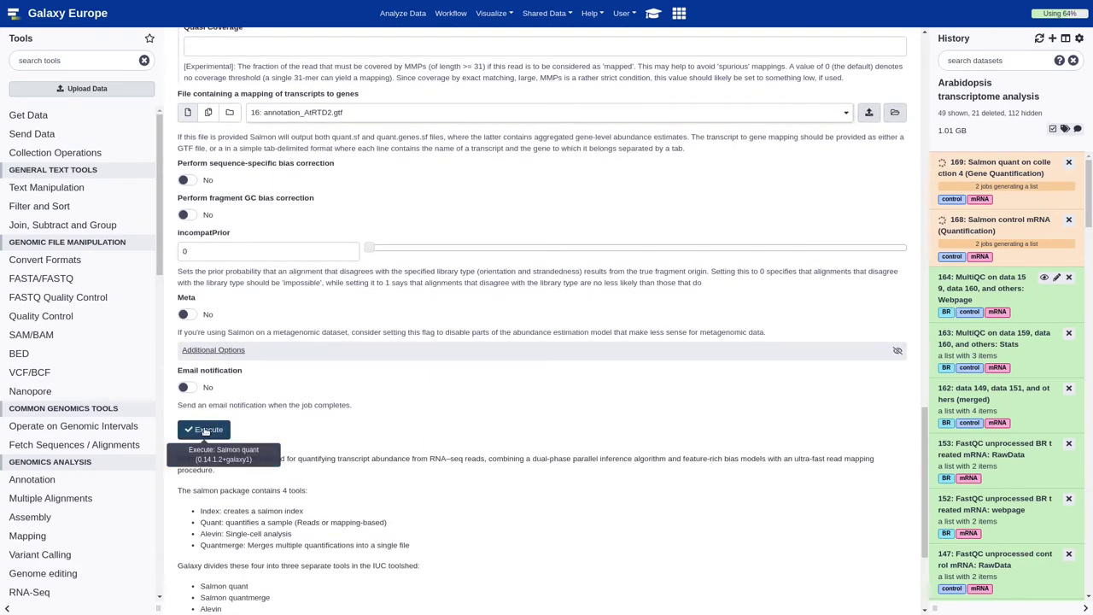
{"action": "left_click", "coordinate": [205, 430]}
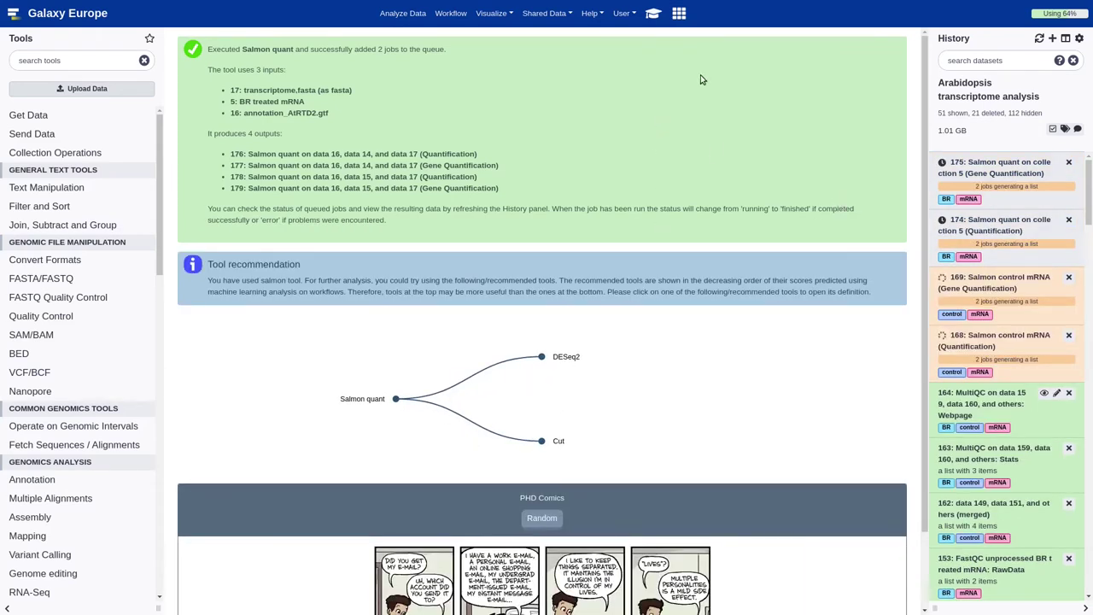
Step: Rename the Quantification output of collection 5 to "Salmon BR treated mRNA (Quantification)" and return to the history's dataset list
{"action": "left_click", "coordinate": [1039, 232]}
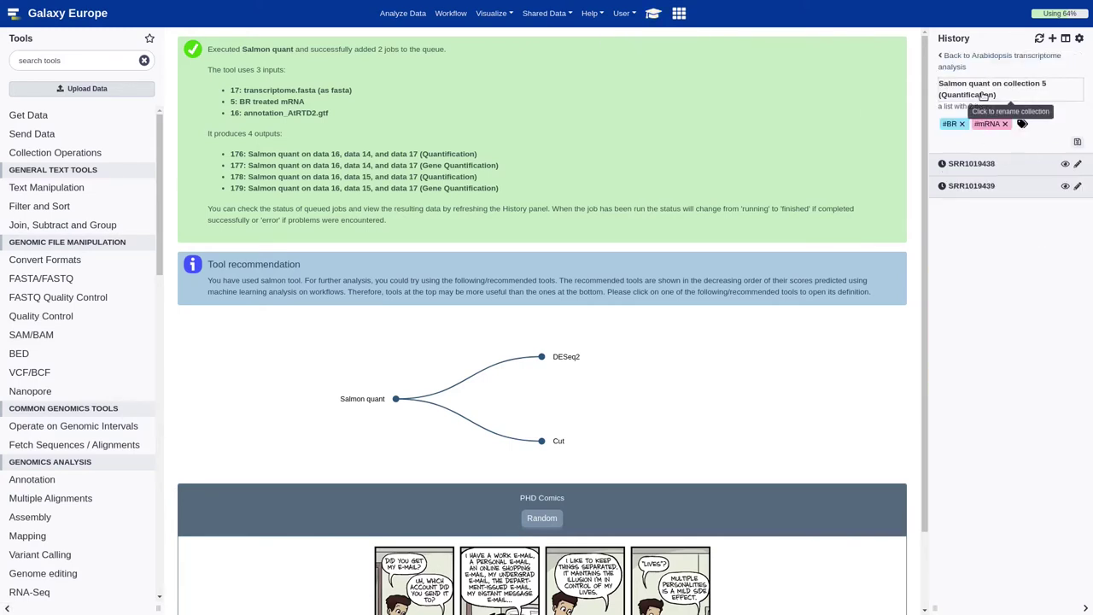
{"action": "left_click", "coordinate": [983, 90]}
{"action": "type", "text": "Salmon control mRNA (Quantification)"}
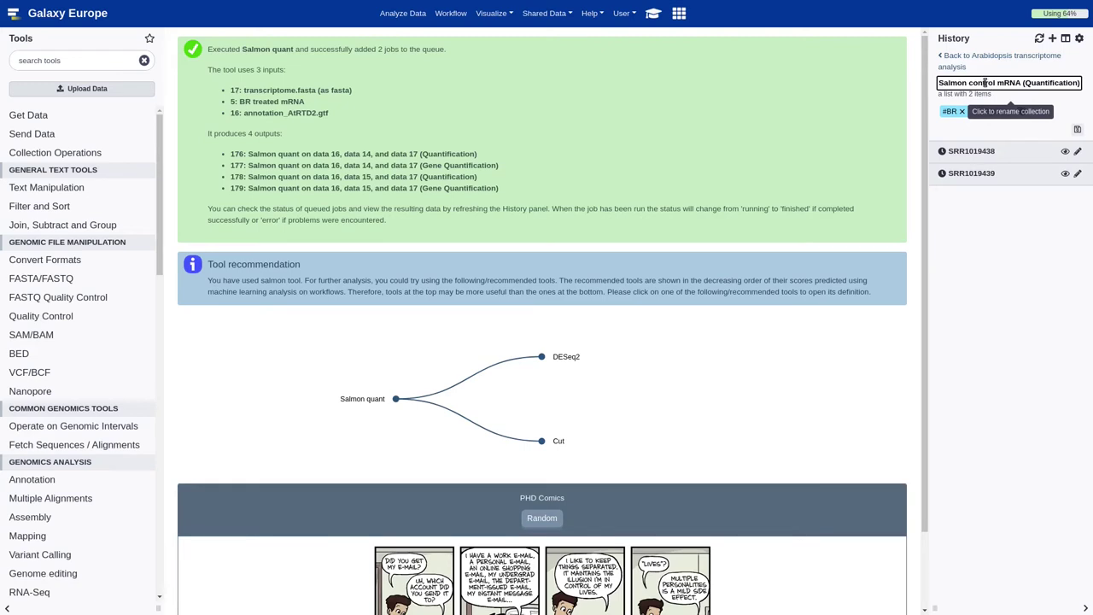
{"action": "double_click", "coordinate": [984, 83]}
{"action": "type", "text": "BR treated"}
{"action": "key", "text": "Return"}
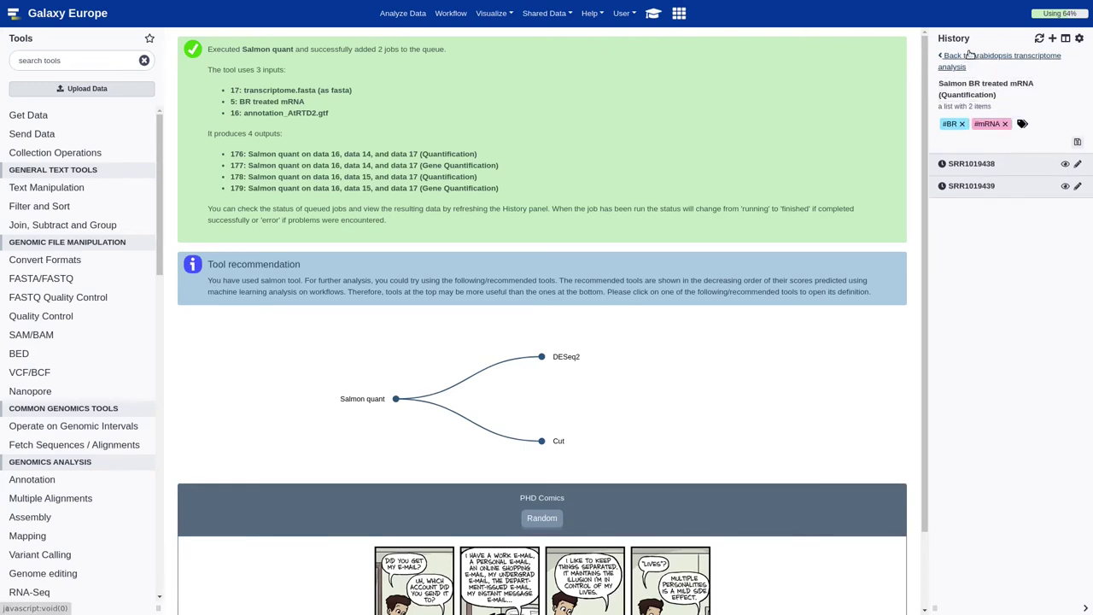
{"action": "left_click", "coordinate": [973, 56]}
Step: Rename the Gene Quantification output of collection 5 to "Salmon BR treated mRNA (Gene Quantification)" and return to the history's dataset list
{"action": "left_click", "coordinate": [1051, 173]}
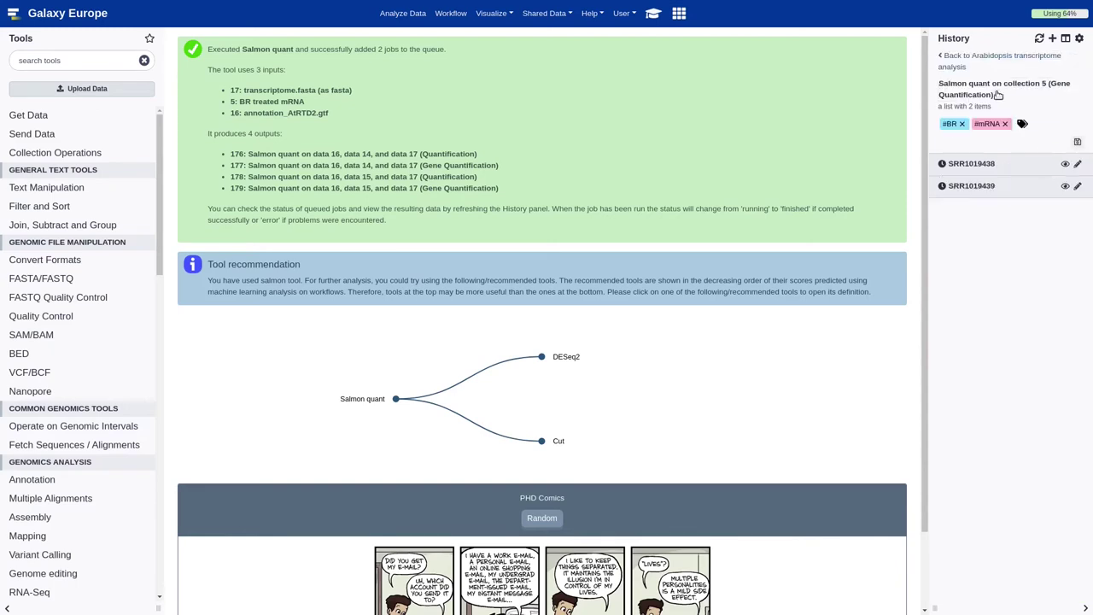
{"action": "left_click", "coordinate": [995, 83]}
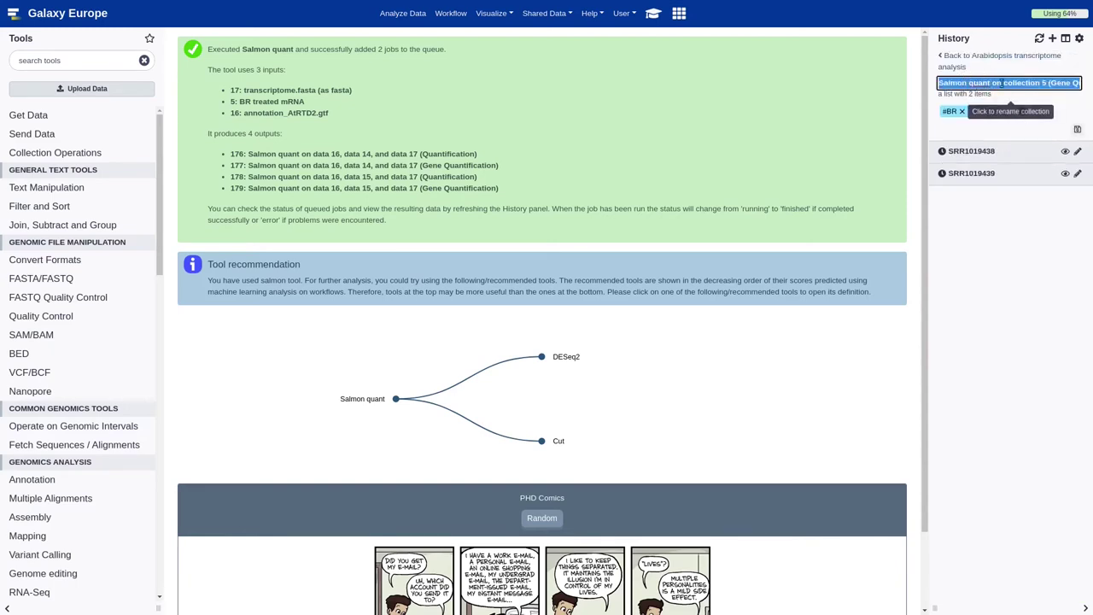
{"action": "type", "text": "Salmon control mRNA (Quantification)"}
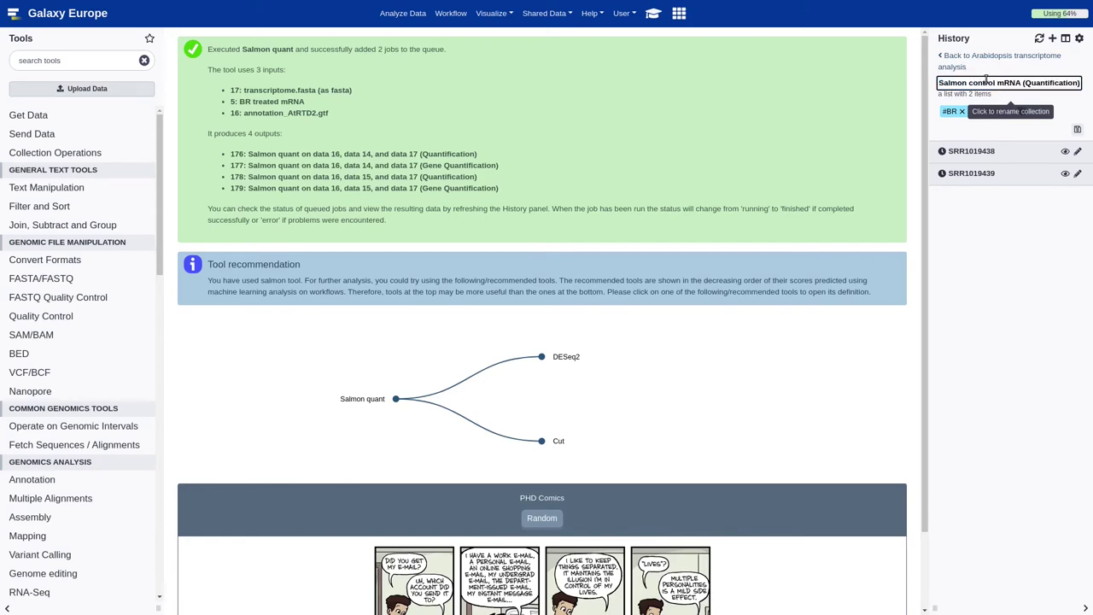
{"action": "double_click", "coordinate": [983, 83]}
{"action": "type", "text": "BR trea"}
{"action": "type", "text": "ted"}
{"action": "type", "text": "te"}
{"action": "key", "text": "BackSpace"}
{"action": "type", "text": "Gene"}
{"action": "key", "text": "Return"}
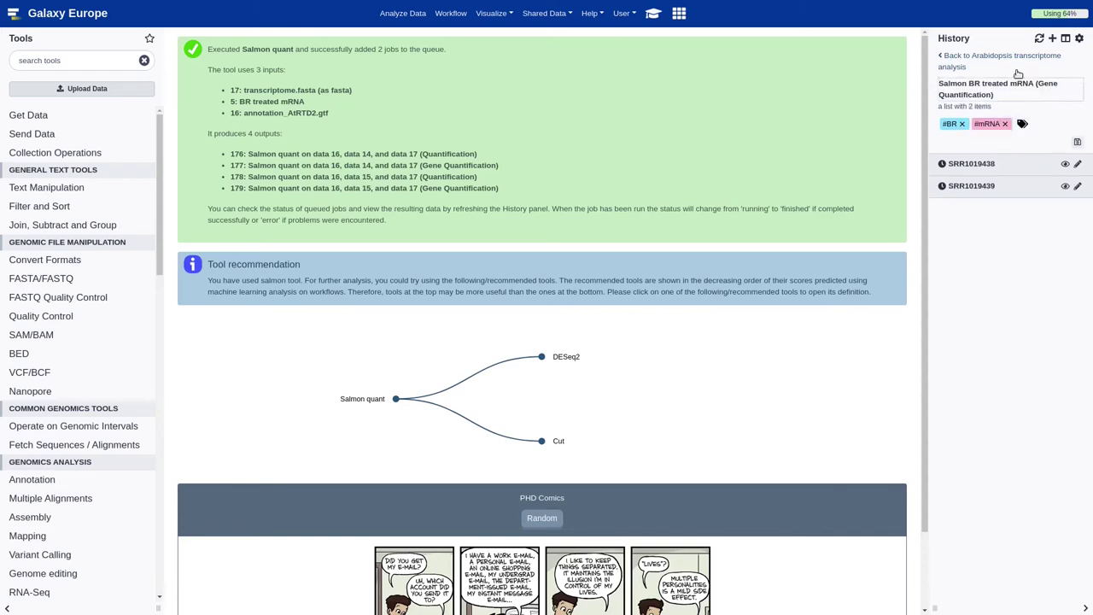
{"action": "left_click", "coordinate": [1014, 56]}
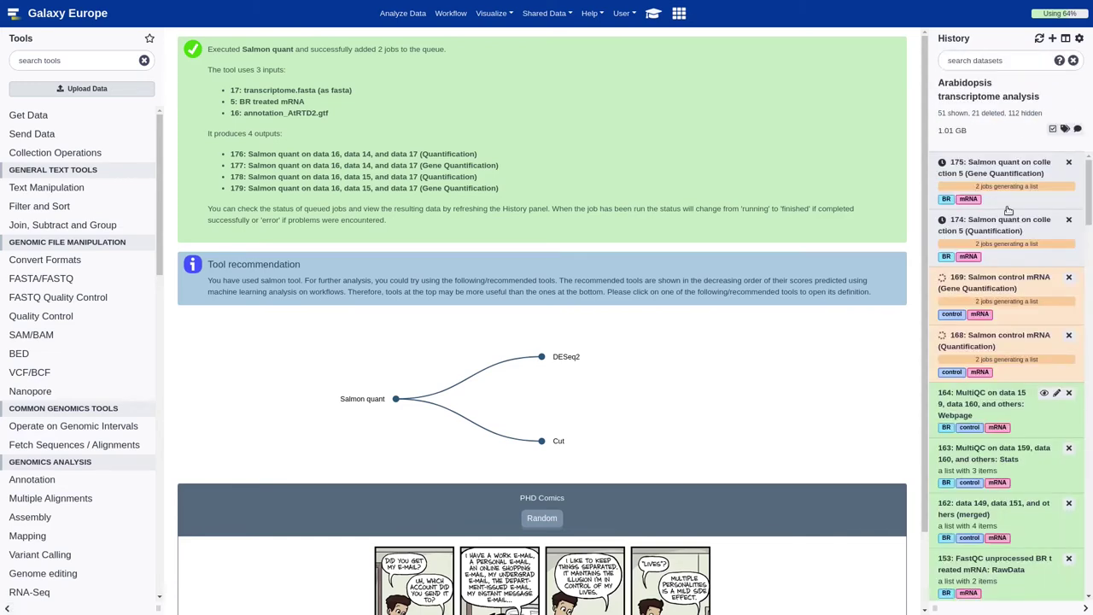
Step: Read the tutorial's description of the Salmon outputs, reveal the solution on why the reads were not trimmed, and close the tutorial
{"action": "left_click", "coordinate": [652, 13]}
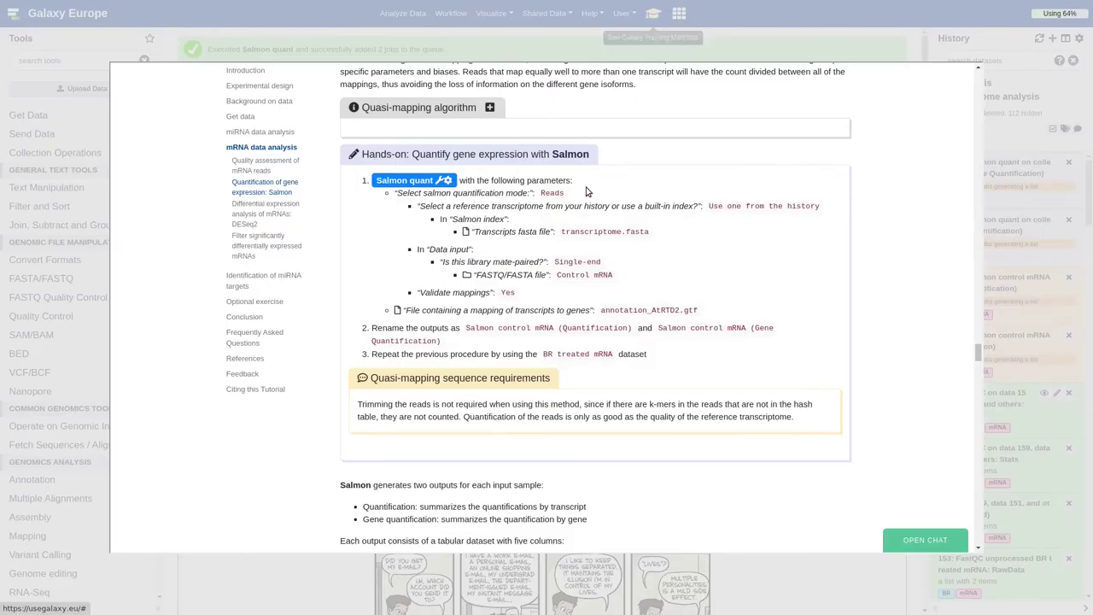
{"action": "scroll", "coordinate": [586, 191], "scroll_direction": "down", "scroll_amount": 4}
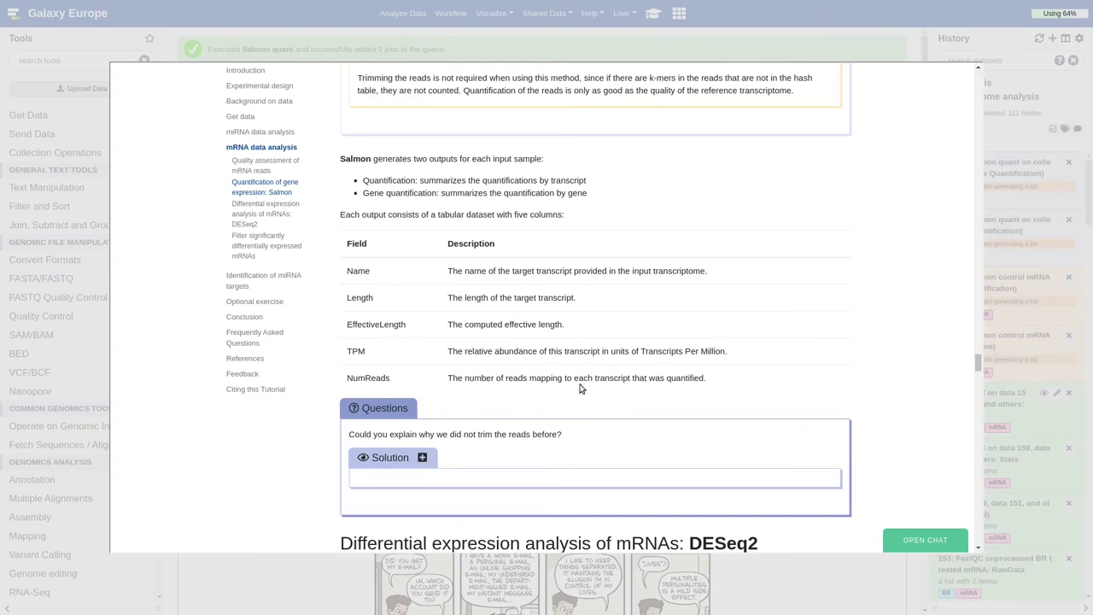
{"action": "scroll", "coordinate": [580, 389], "scroll_direction": "down", "scroll_amount": 1}
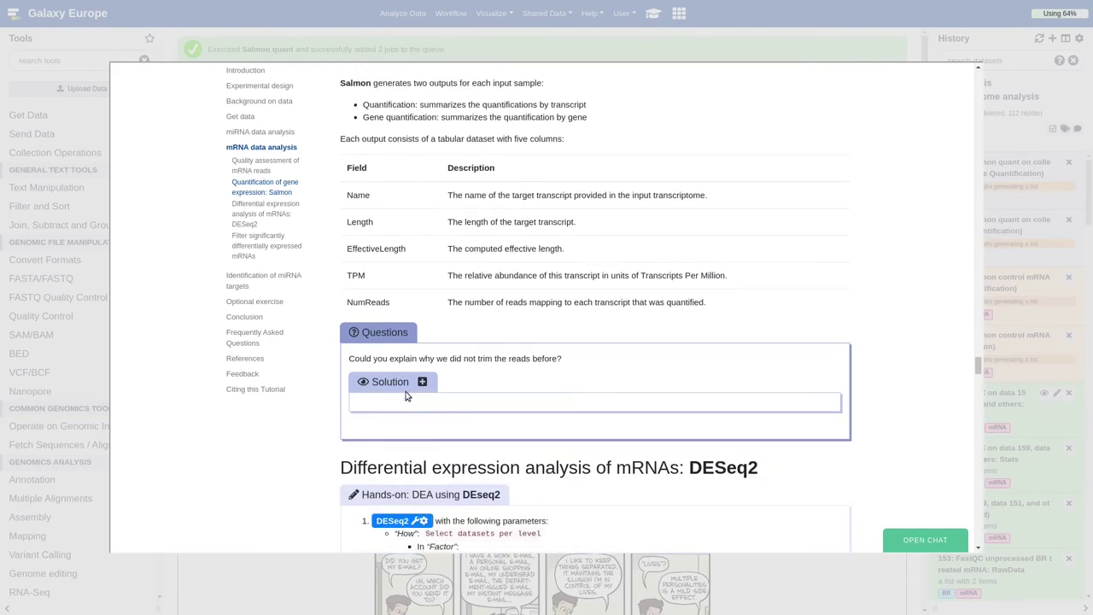
{"action": "scroll", "coordinate": [498, 357], "scroll_direction": "down", "scroll_amount": 1}
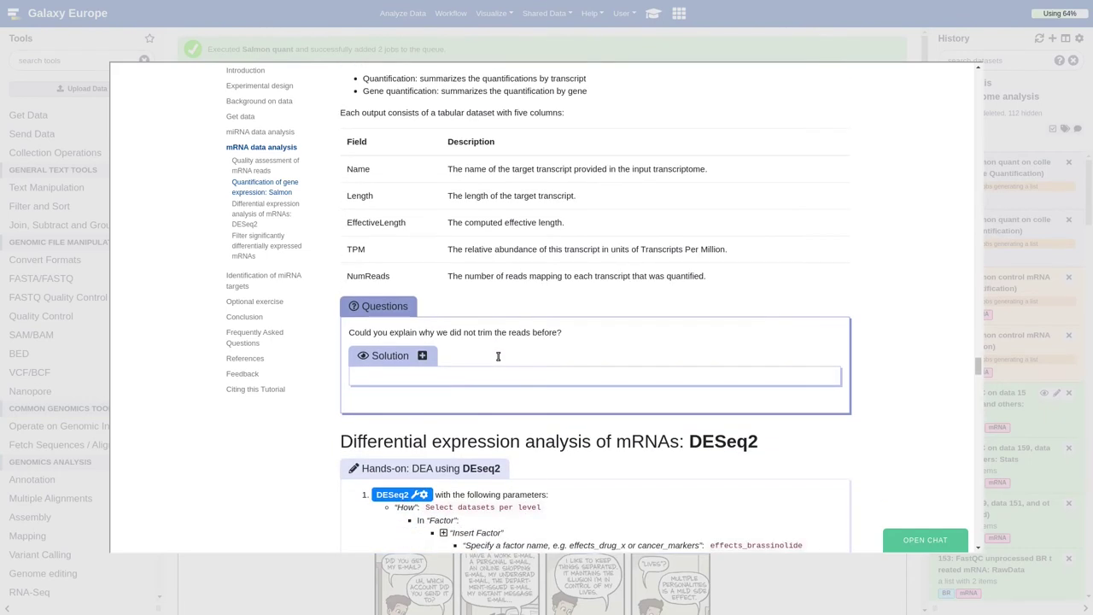
{"action": "left_click", "coordinate": [424, 355]}
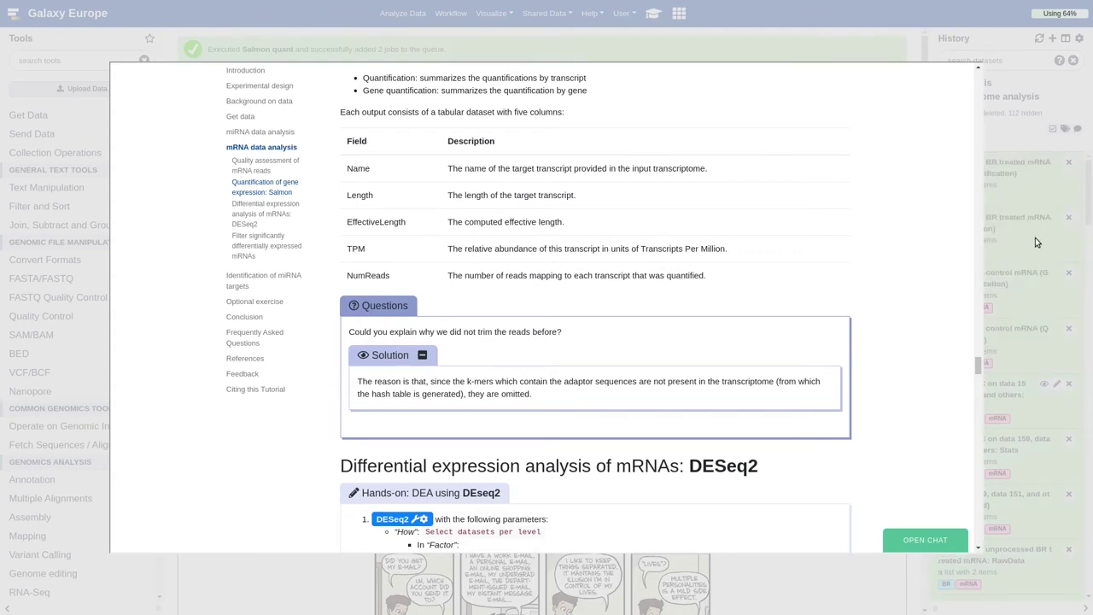
{"action": "left_click", "coordinate": [1035, 237]}
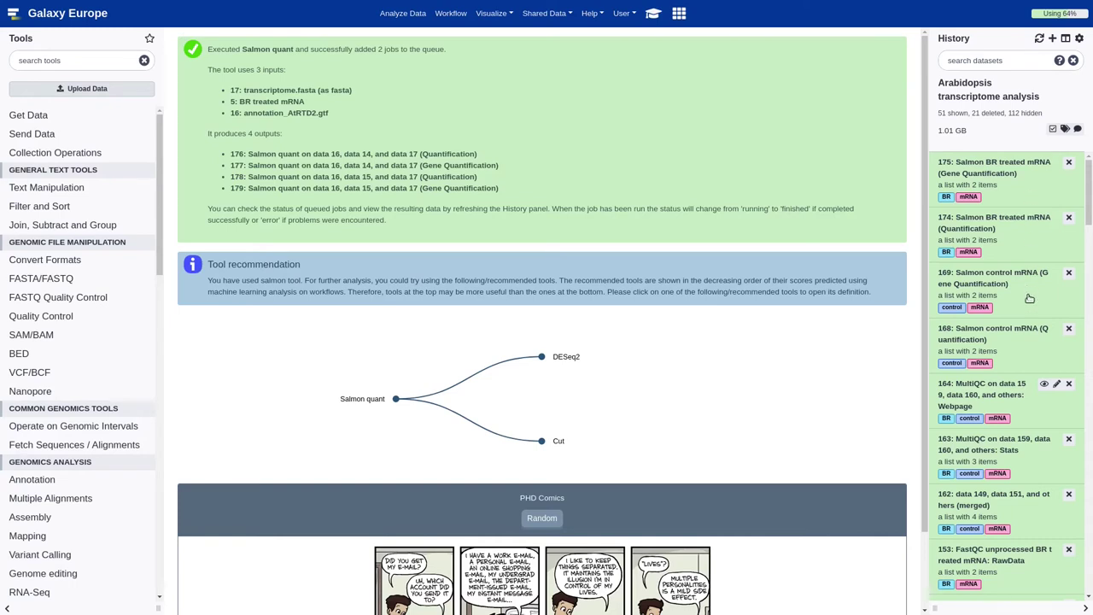
Step: Refresh the history and examine the SRR1019438 table and its dataset details in the Salmon BR treated mRNA (Gene Quantification) collection
{"action": "left_click", "coordinate": [1028, 189]}
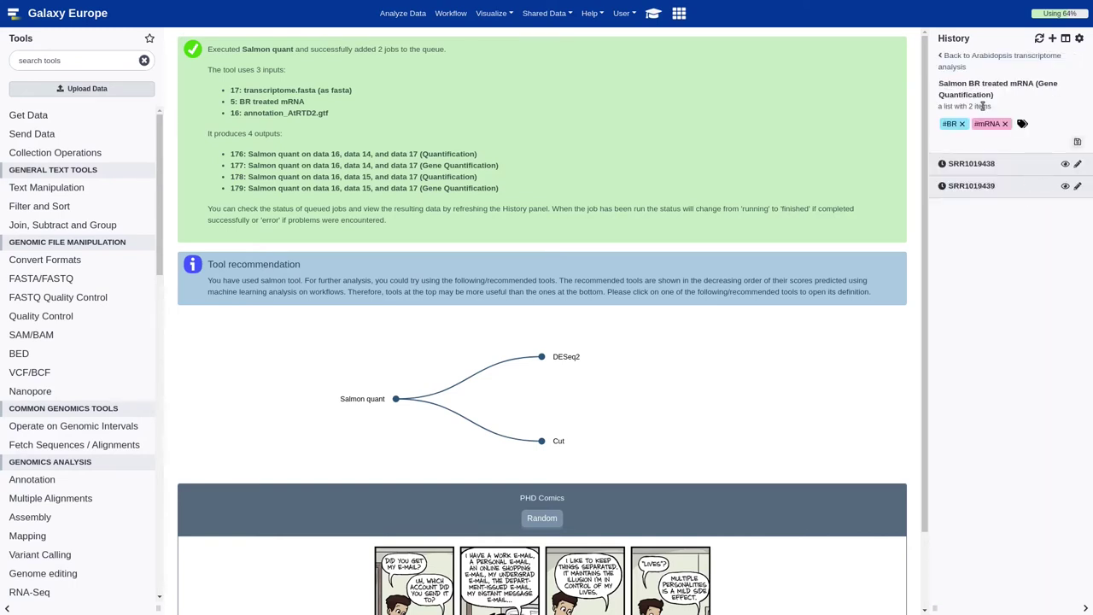
{"action": "left_click", "coordinate": [992, 58]}
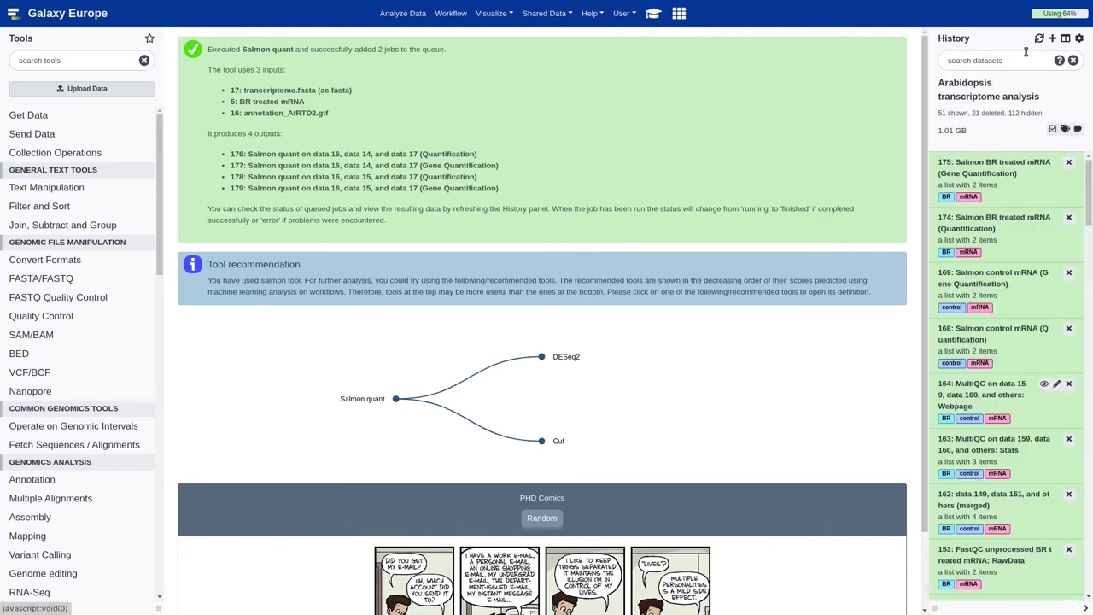
{"action": "left_click", "coordinate": [1039, 39]}
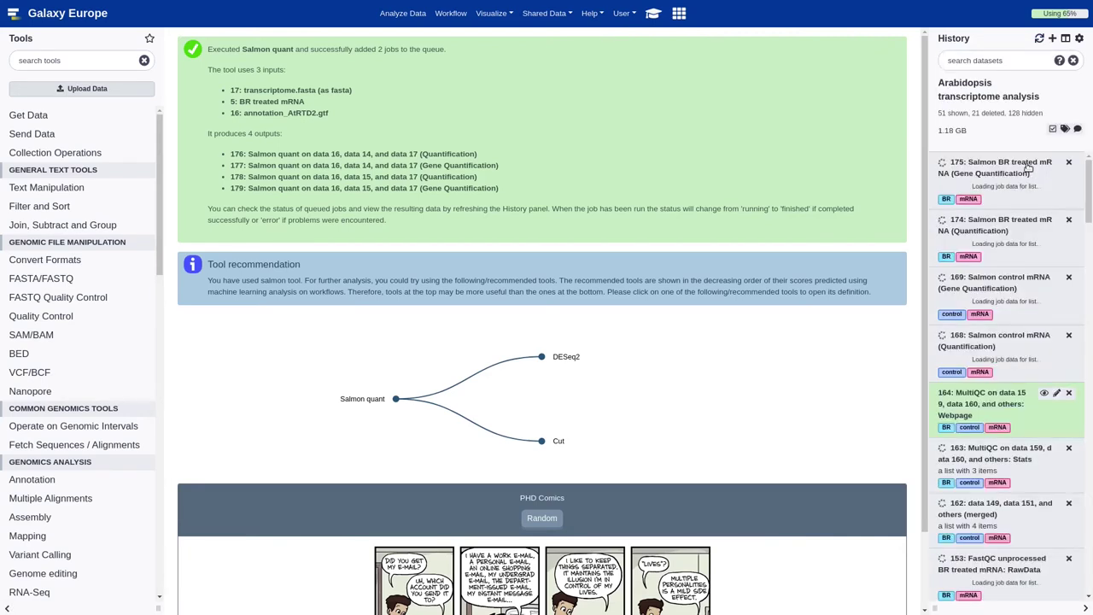
{"action": "left_click", "coordinate": [1030, 184]}
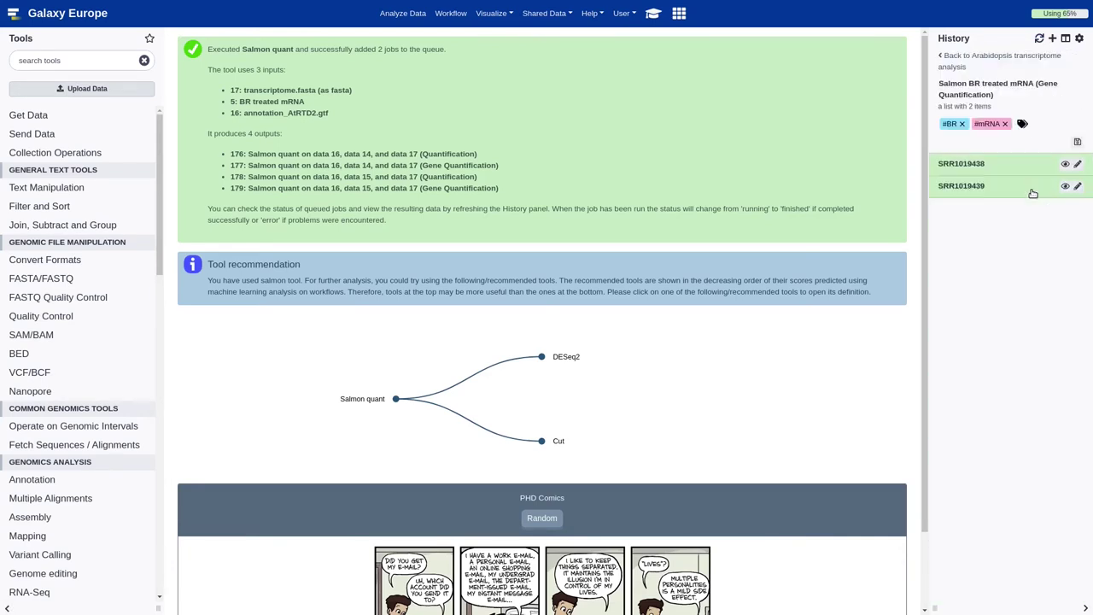
{"action": "left_click", "coordinate": [1064, 166]}
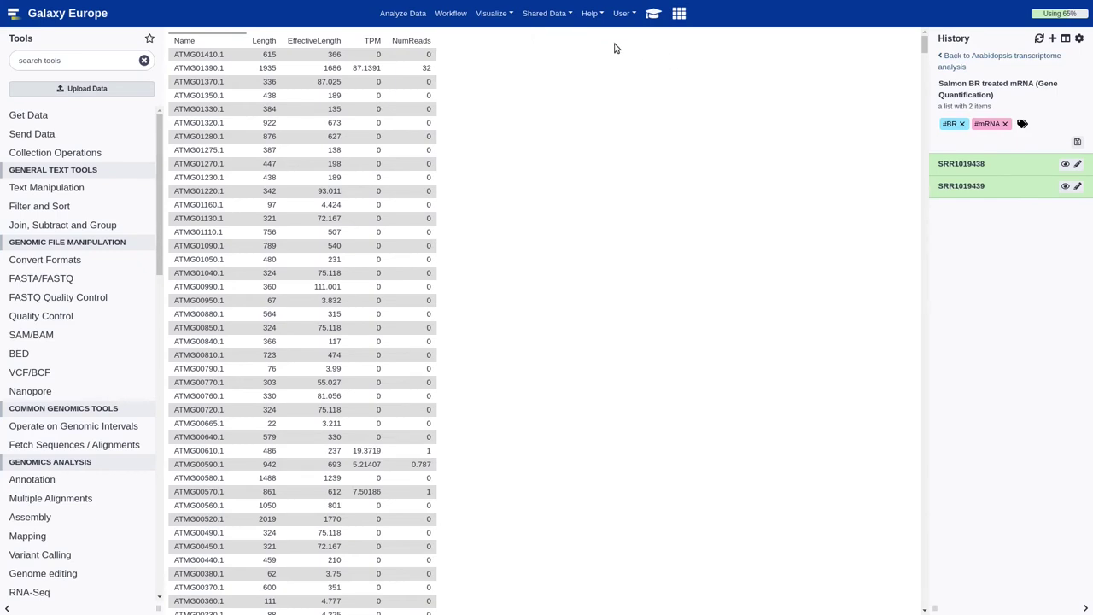
{"action": "left_click", "coordinate": [993, 167]}
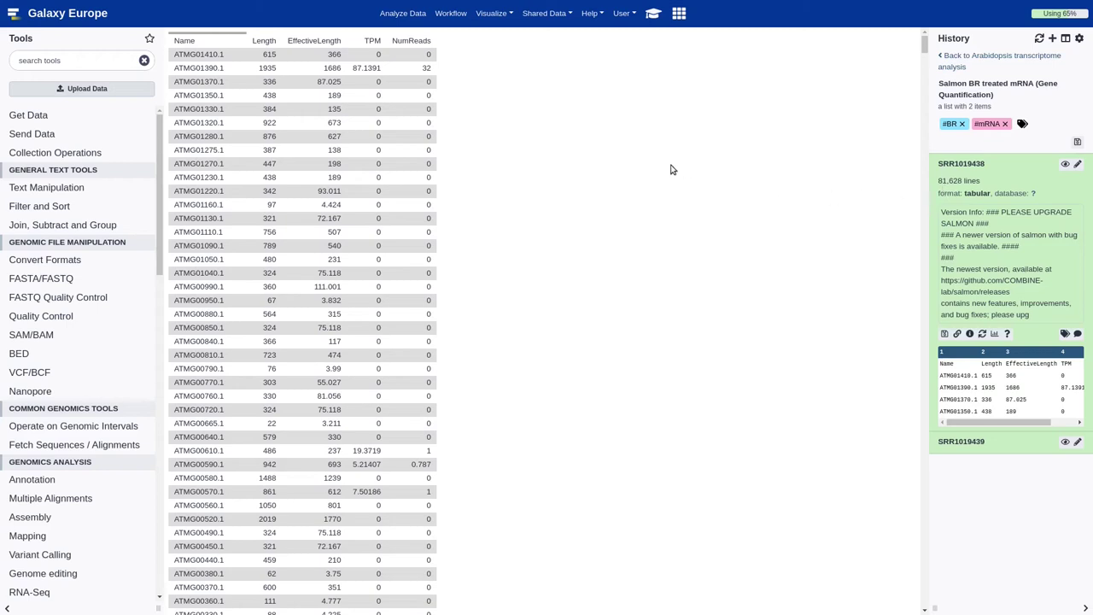
Step: Open the DESeq2 tool from the tutorial's mRNA differential expression section and name the factor brassinosteroid_treatment
{"action": "left_click", "coordinate": [651, 16]}
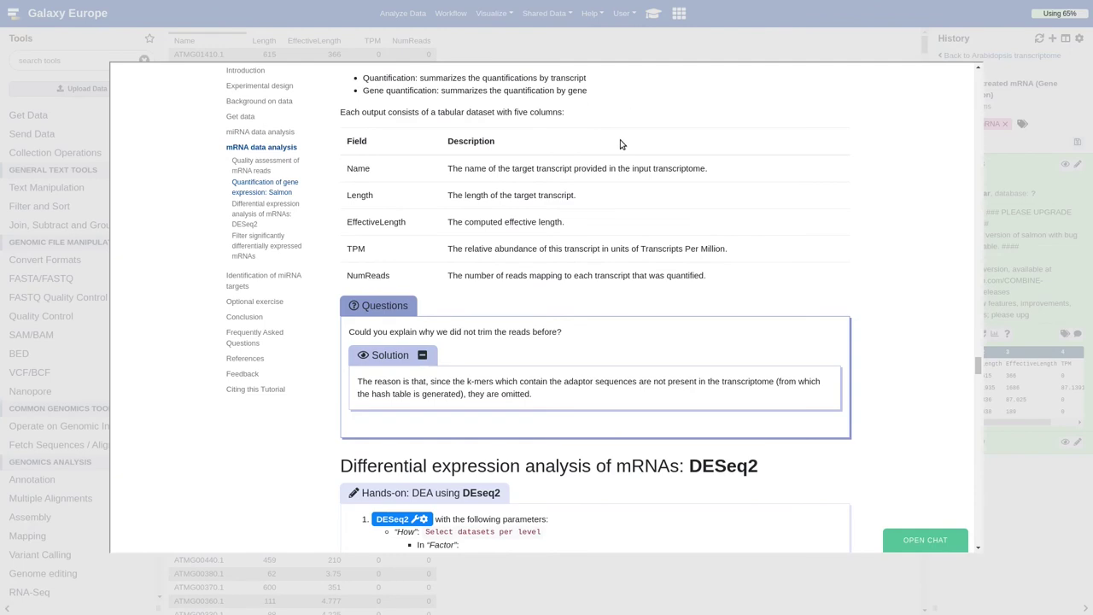
{"action": "scroll", "coordinate": [622, 146], "scroll_direction": "down", "scroll_amount": 5}
{"action": "scroll", "coordinate": [621, 145], "scroll_direction": "down", "scroll_amount": 1}
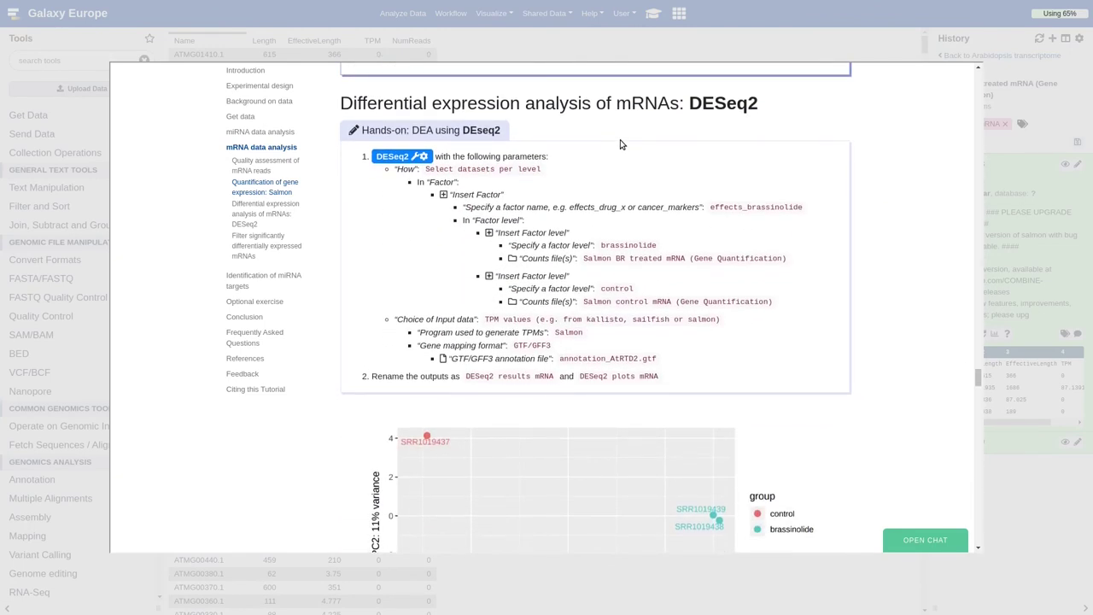
{"action": "left_click", "coordinate": [407, 156]}
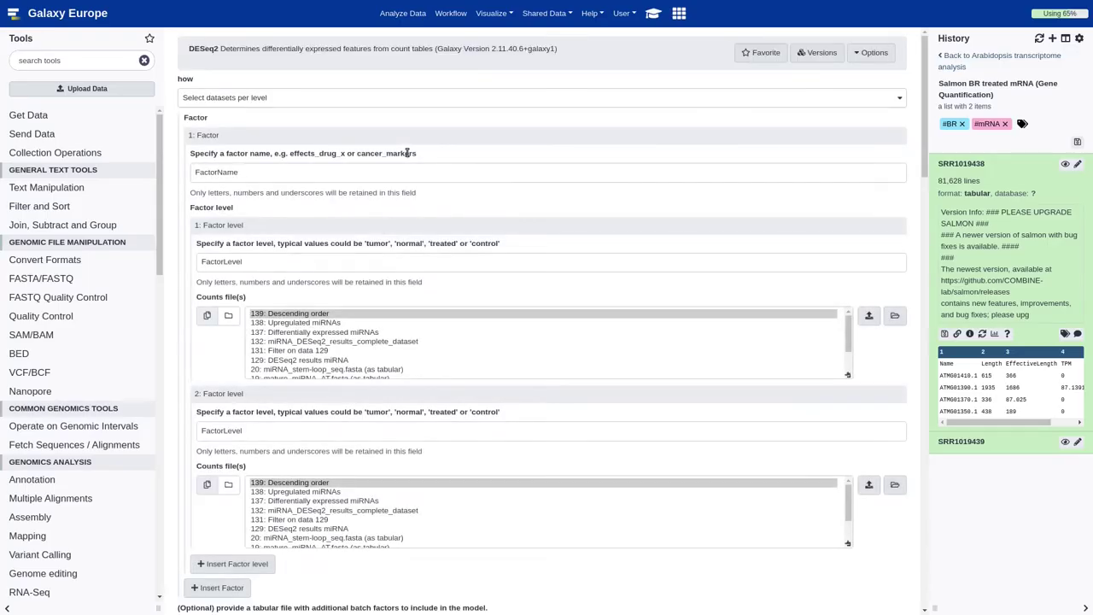
{"action": "double_click", "coordinate": [265, 177]}
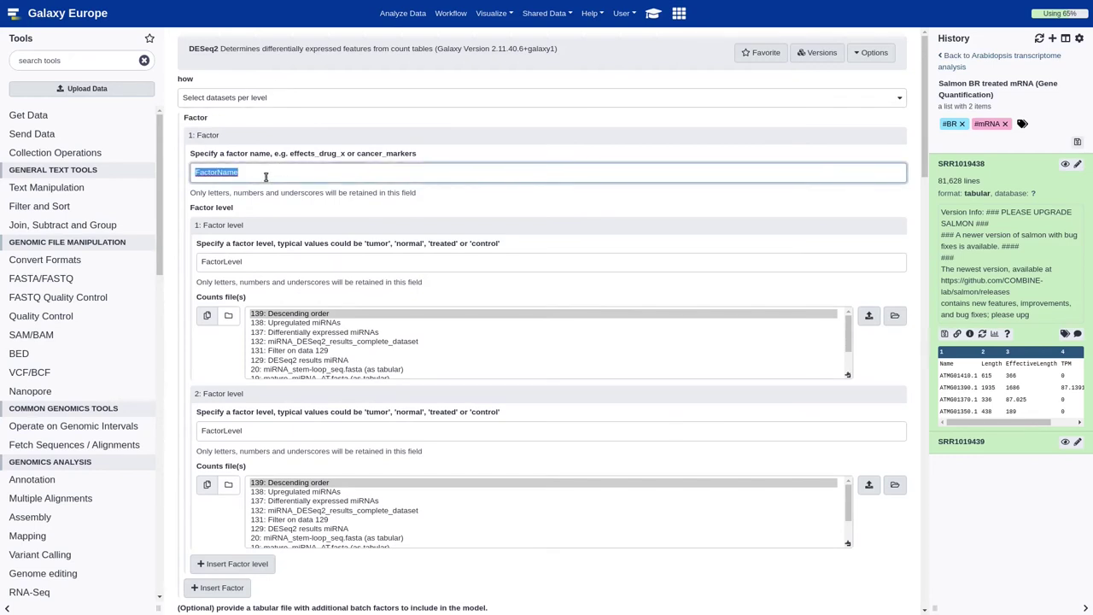
{"action": "type", "text": "brassinosteroid_treatment"}
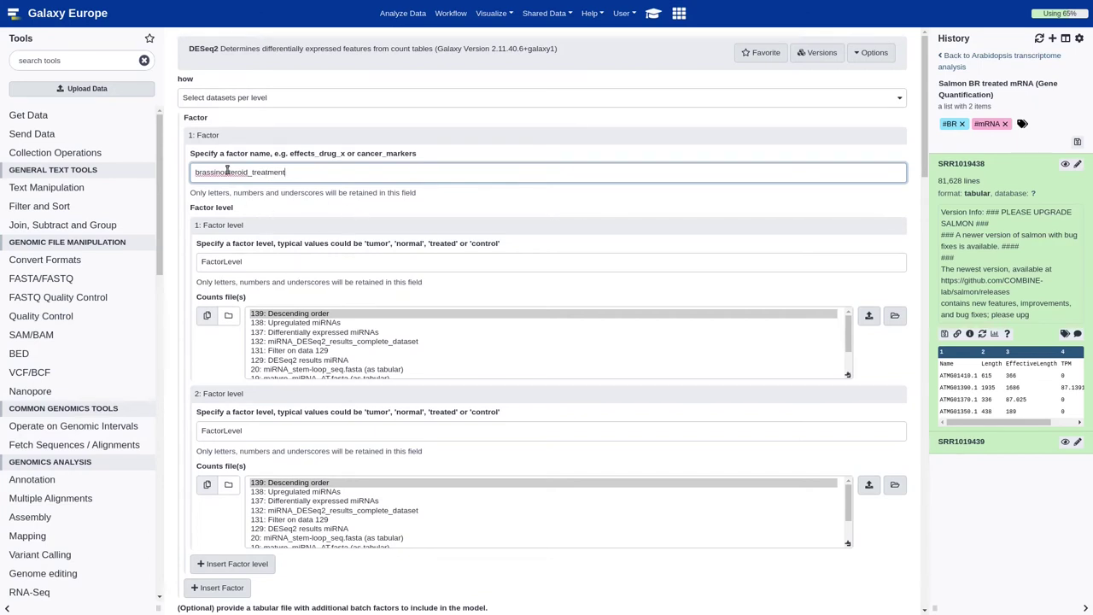
Step: Name the first factor level BR and use the Salmon BR treated mRNA (Gene Quantification) collection as its counts files
{"action": "double_click", "coordinate": [263, 263]}
{"action": "type", "text": "BR"}
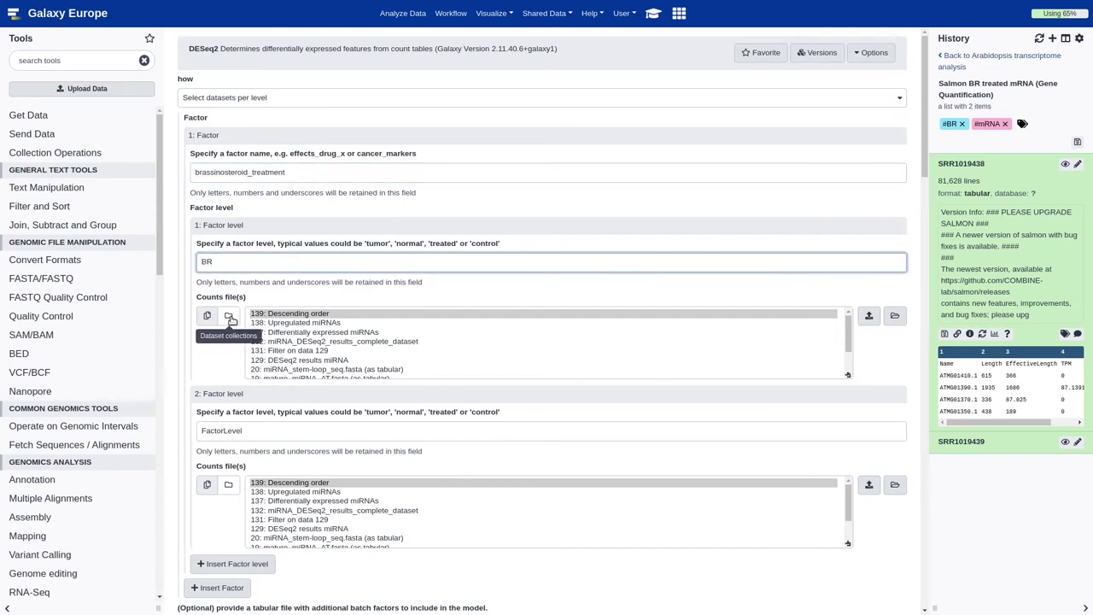
{"action": "left_click", "coordinate": [228, 316]}
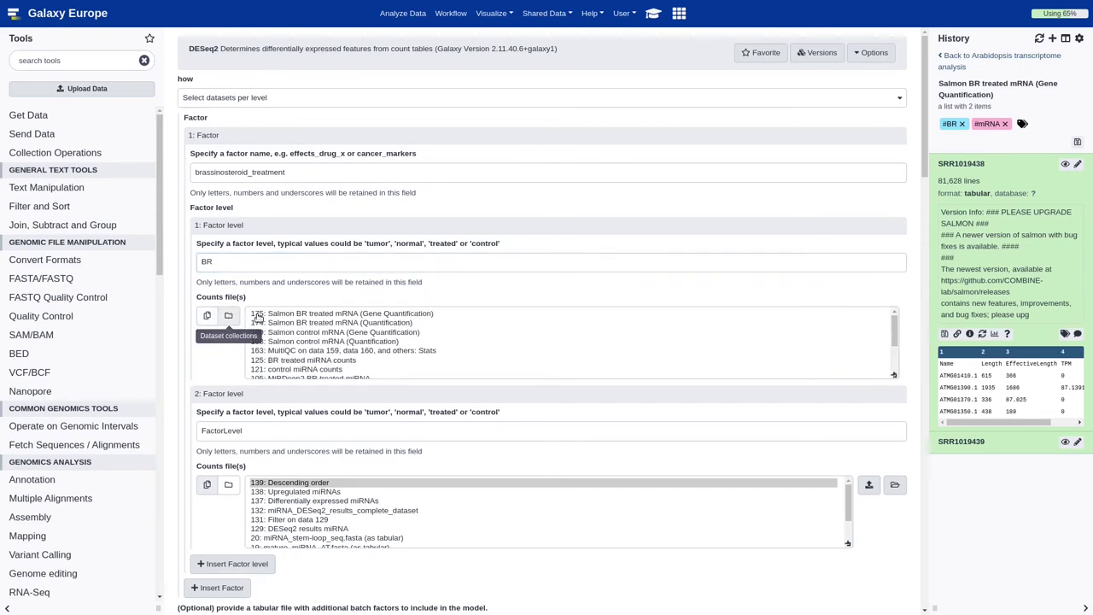
{"action": "left_click", "coordinate": [329, 315]}
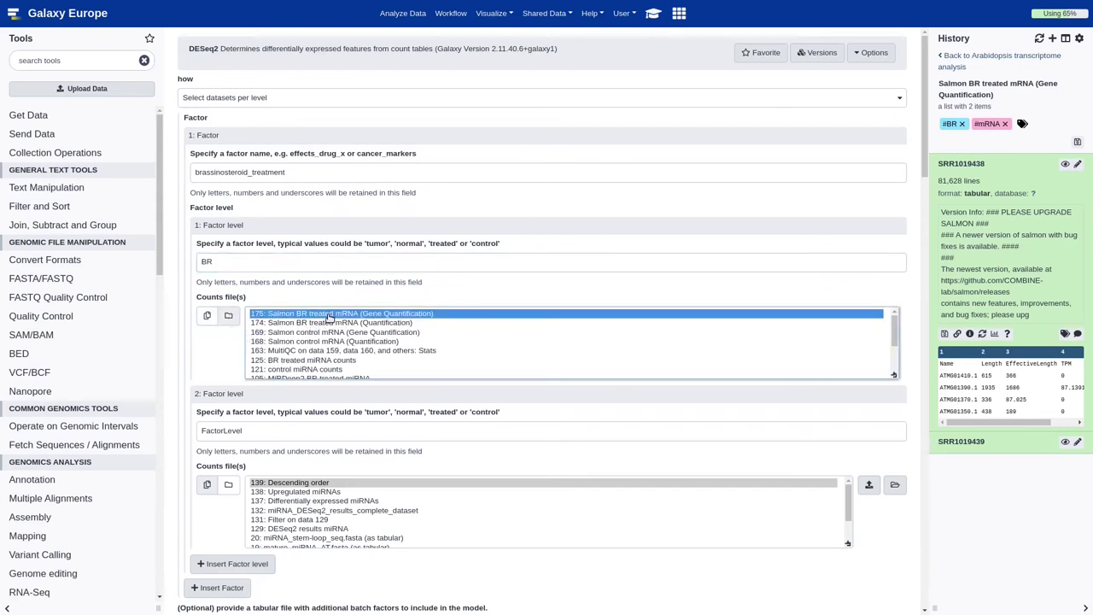
Step: Name the second factor level control and use the Salmon control mRNA (Gene Quantification) collection as its counts files
{"action": "scroll", "coordinate": [237, 362], "scroll_direction": "down", "scroll_amount": 2}
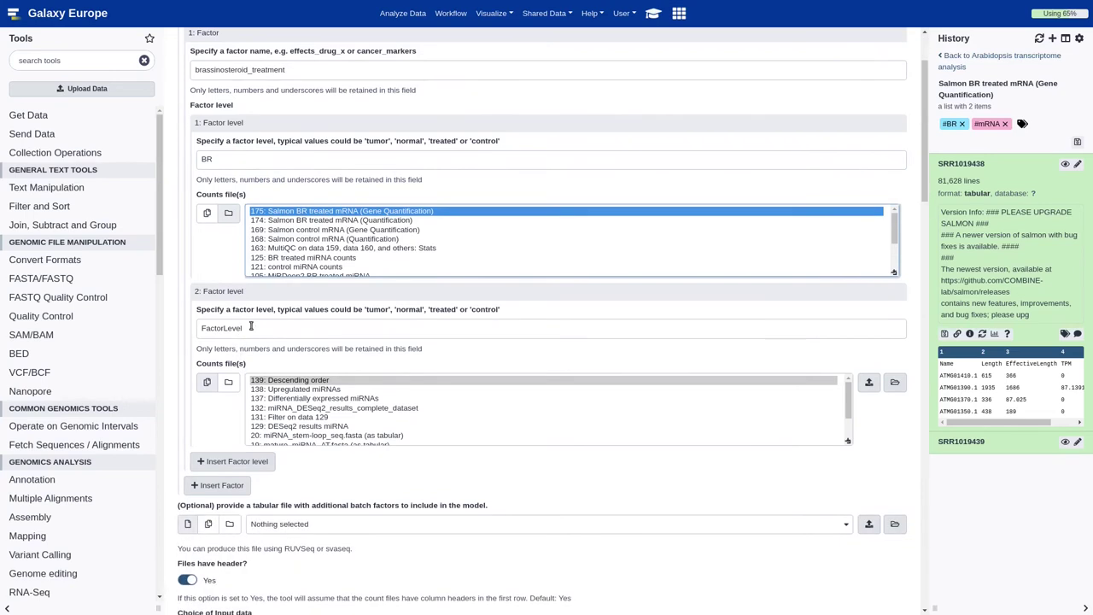
{"action": "double_click", "coordinate": [251, 326]}
{"action": "type", "text": "CONTR"}
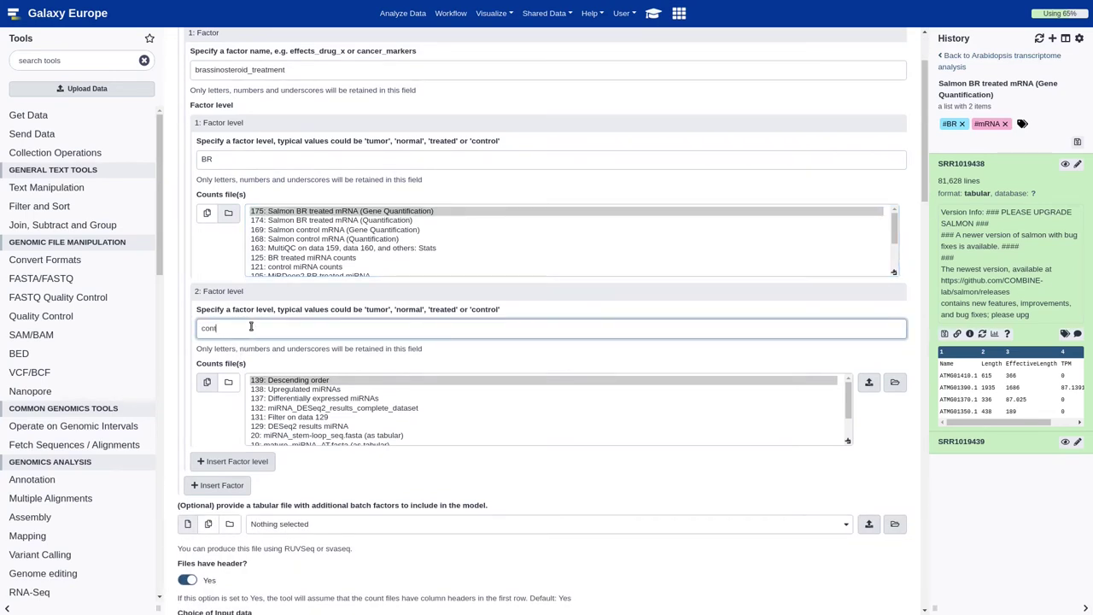
{"action": "scroll", "coordinate": [253, 349], "scroll_direction": "down", "scroll_amount": 2}
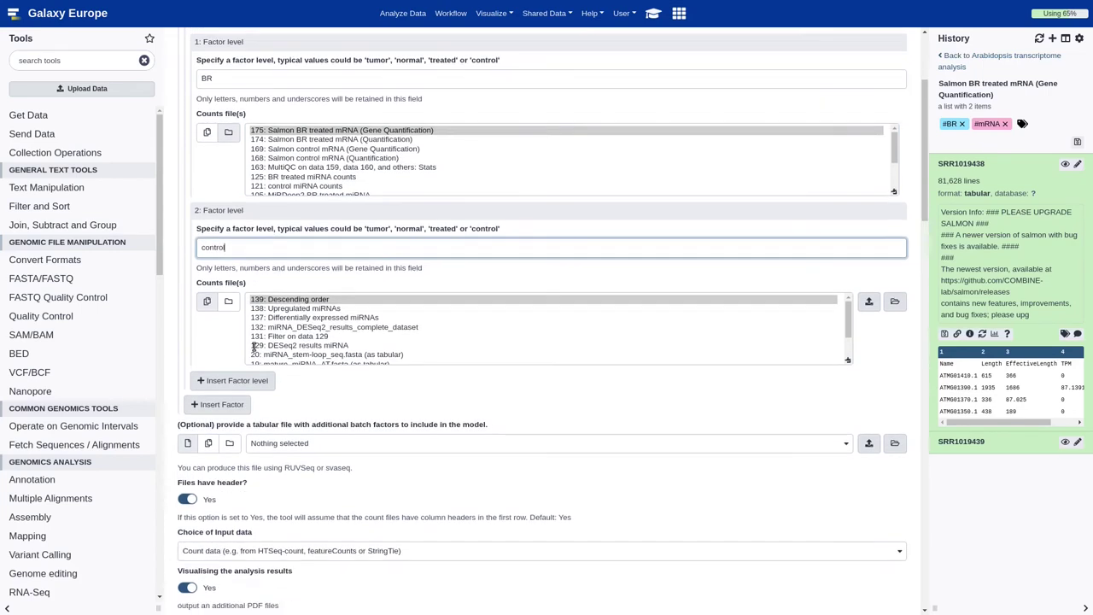
{"action": "left_click", "coordinate": [240, 296]}
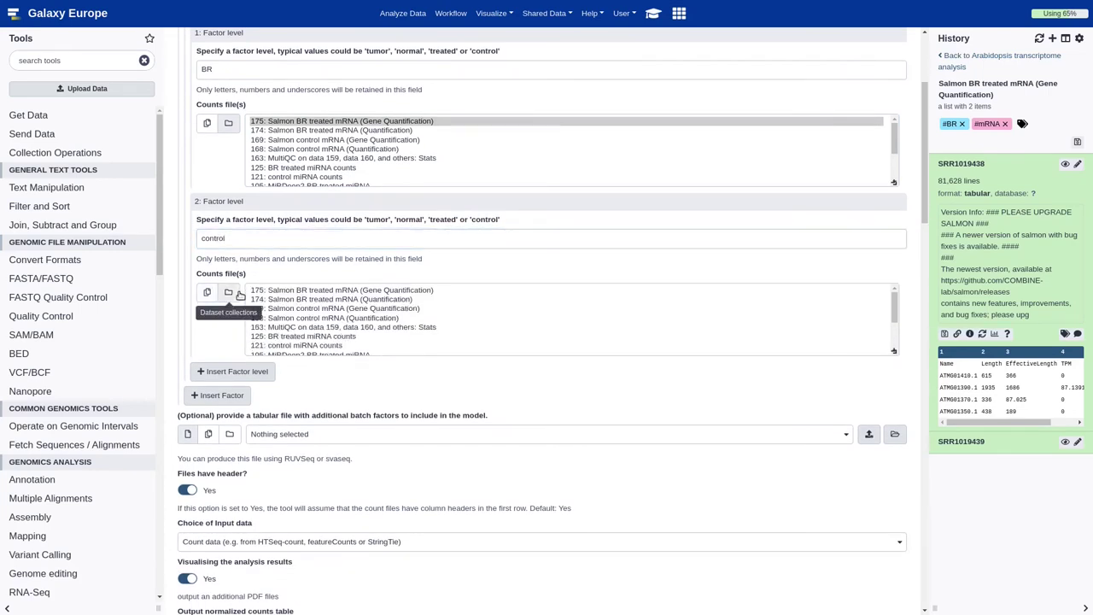
{"action": "left_click", "coordinate": [305, 309]}
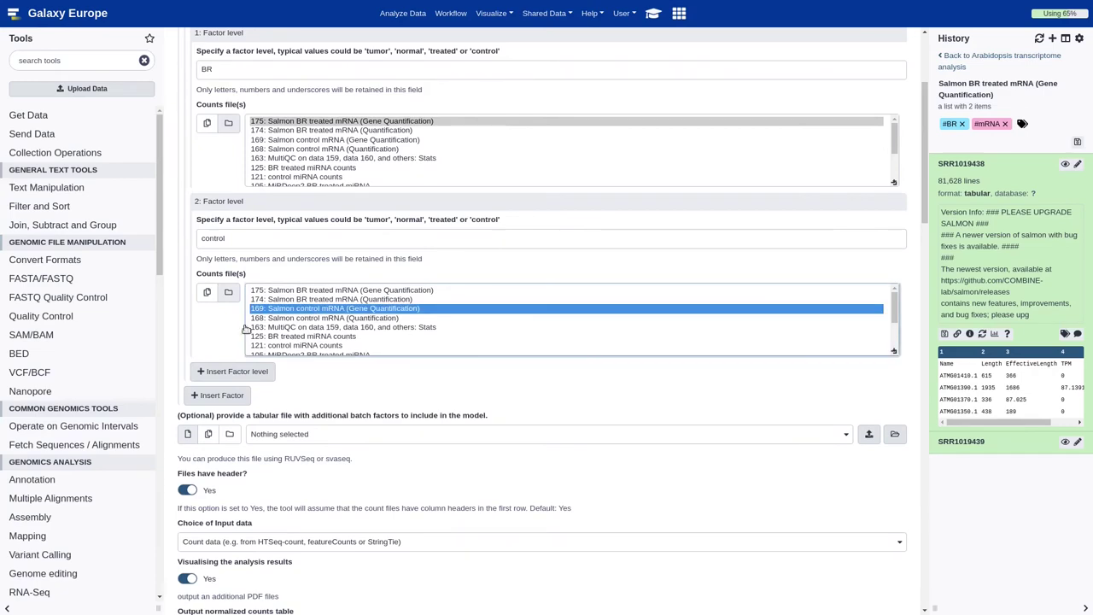
{"action": "scroll", "coordinate": [220, 337], "scroll_direction": "down", "scroll_amount": 1}
{"action": "scroll", "coordinate": [220, 337], "scroll_direction": "down", "scroll_amount": 5}
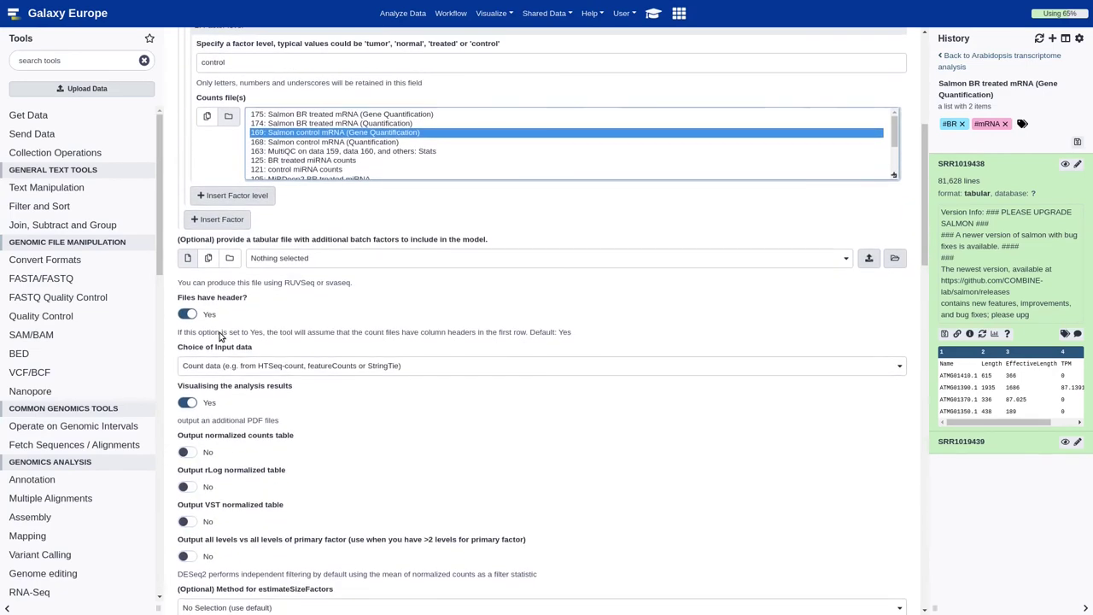